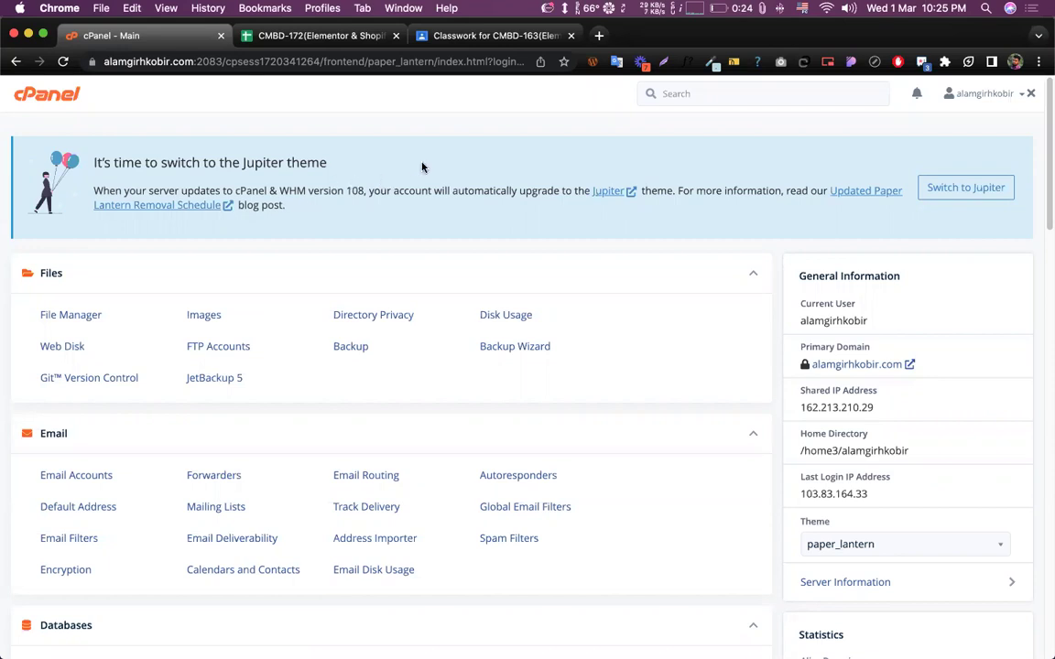
- Switch to the cPanel - Main tab and close the course schedule Google Sheets tab
scroll(425, 165, down, 2)
scroll(424, 173, up, 2)
scroll(417, 183, down, 15)
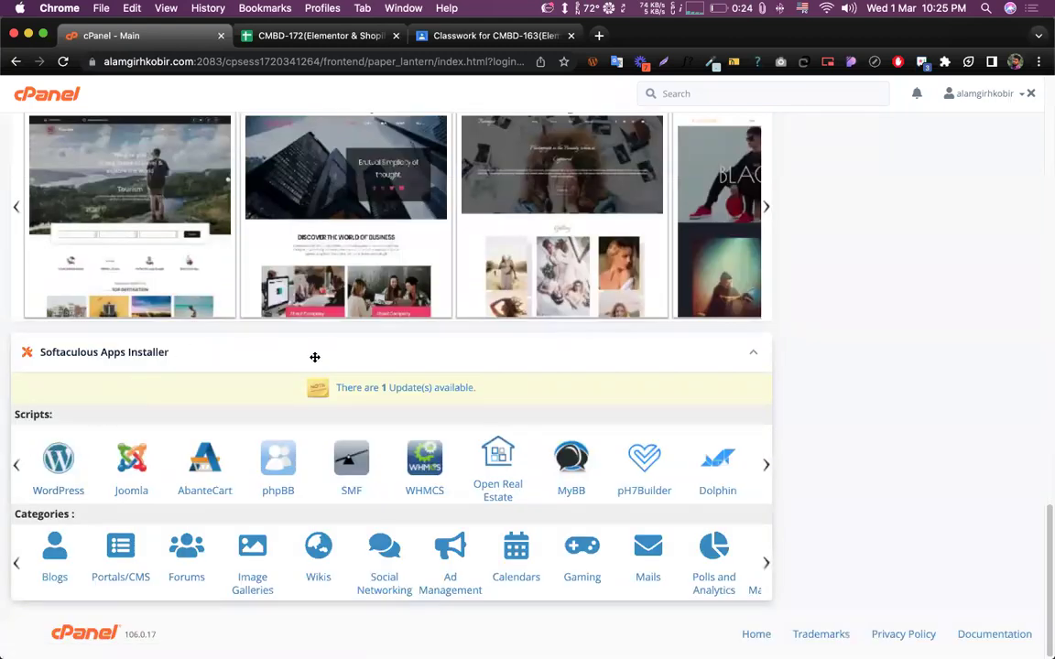
scroll(341, 364, up, 10)
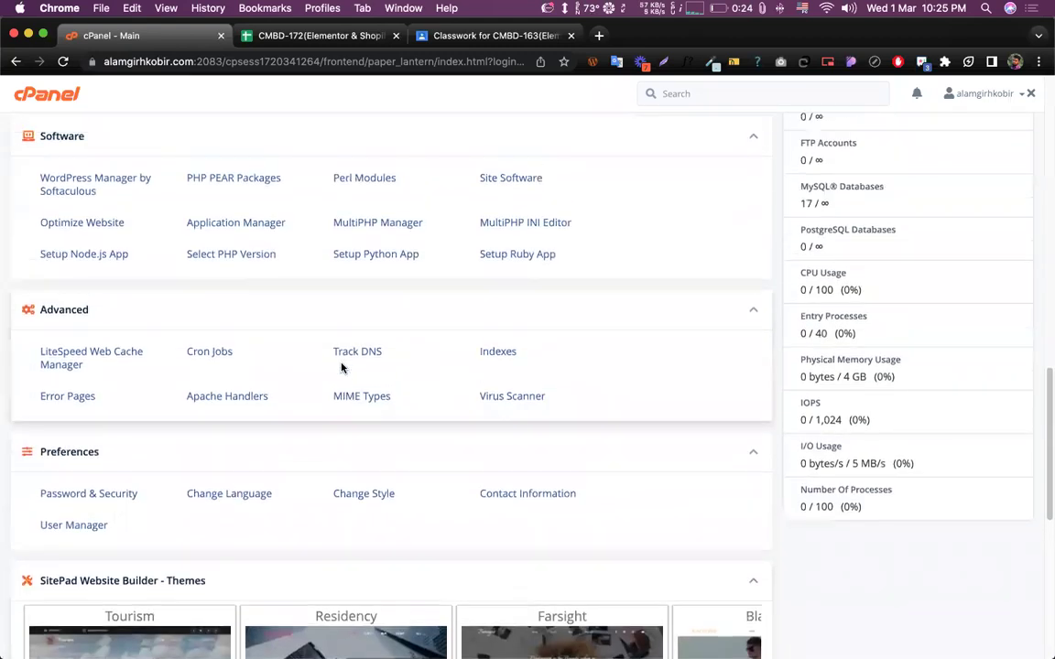
scroll(340, 364, up, 10)
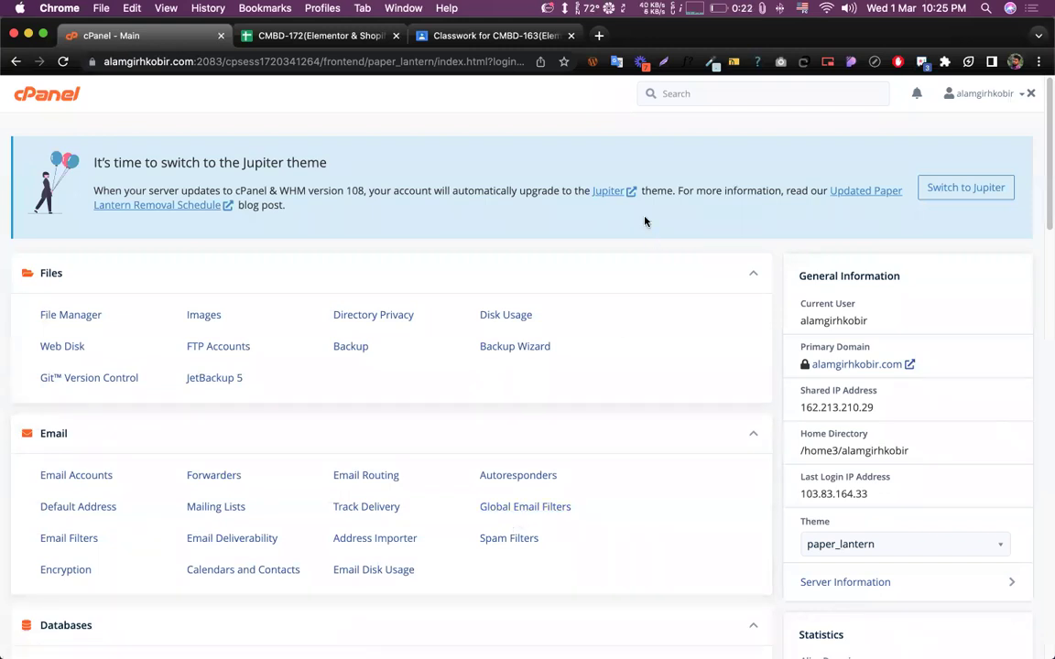
scroll(503, 283, down, 6)
scroll(503, 283, down, 15)
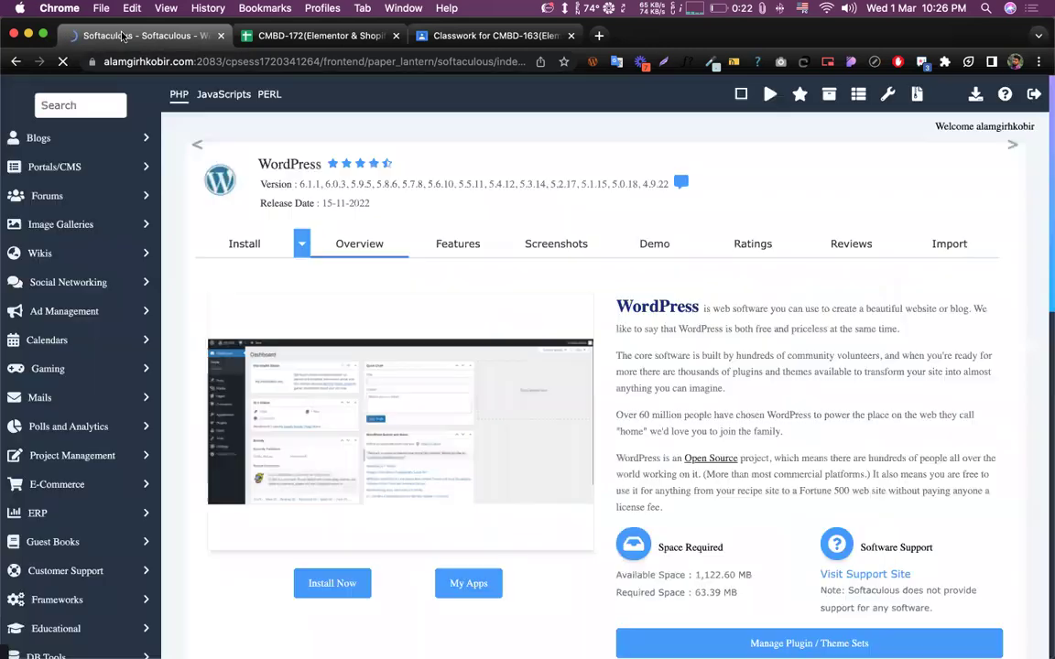
scroll(330, 270, down, 10)
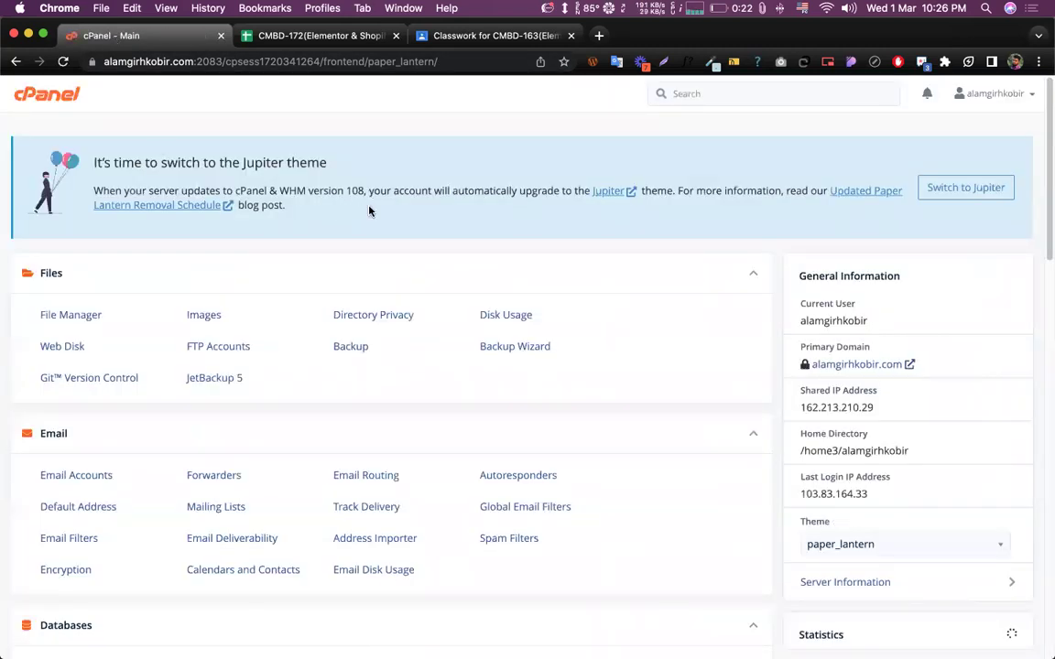
scroll(348, 225, down, 3)
scroll(342, 228, down, 2)
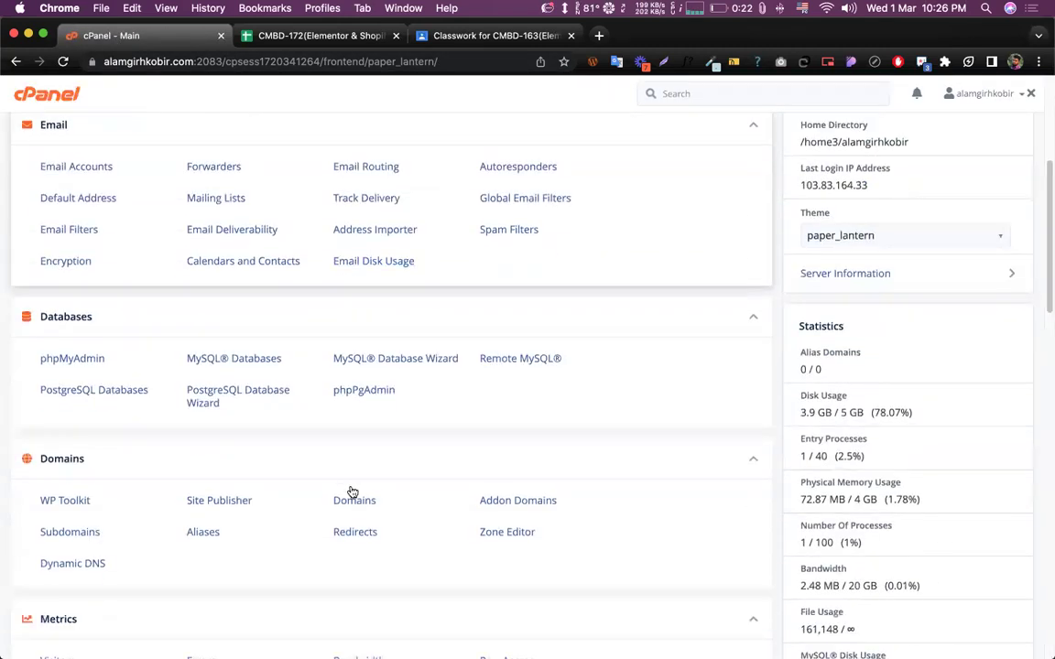
scroll(352, 493, down, 1)
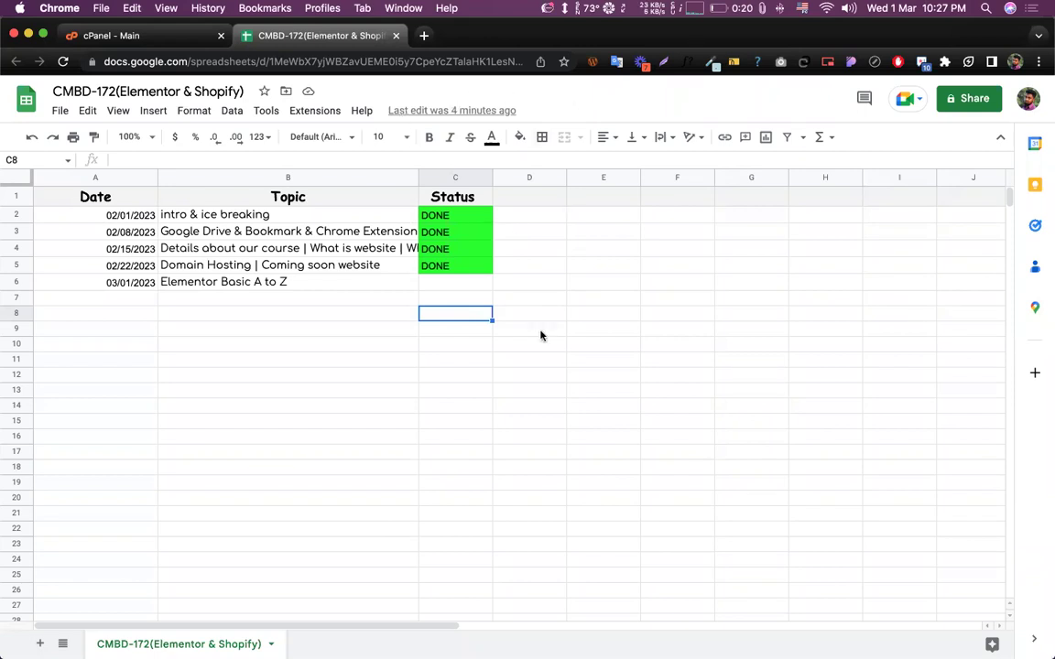
click(110, 36)
click(396, 36)
scroll(552, 267, down, 2)
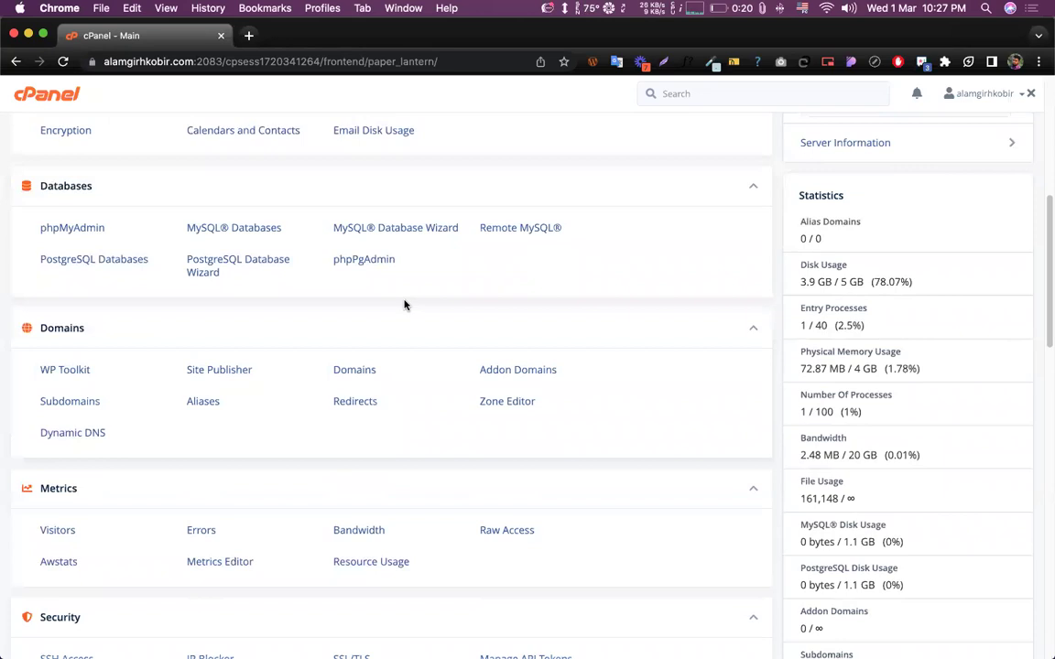
- Search cPanel for 'subdomain' after correcting the typo, then dismiss the results and theme list
scroll(421, 300, down, 2)
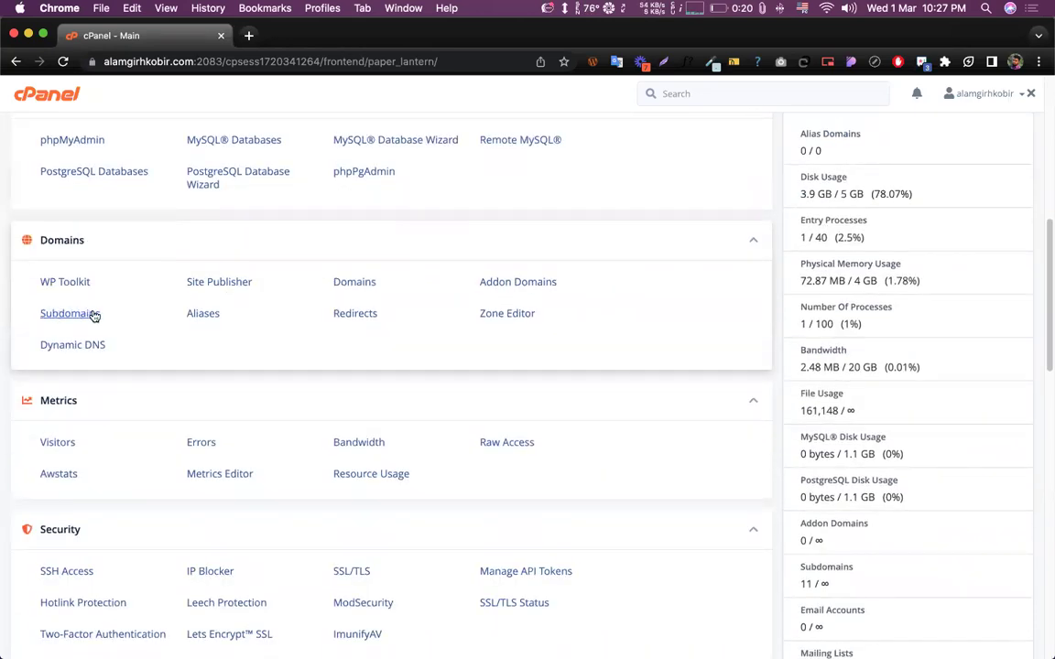
scroll(70, 316, up, 10)
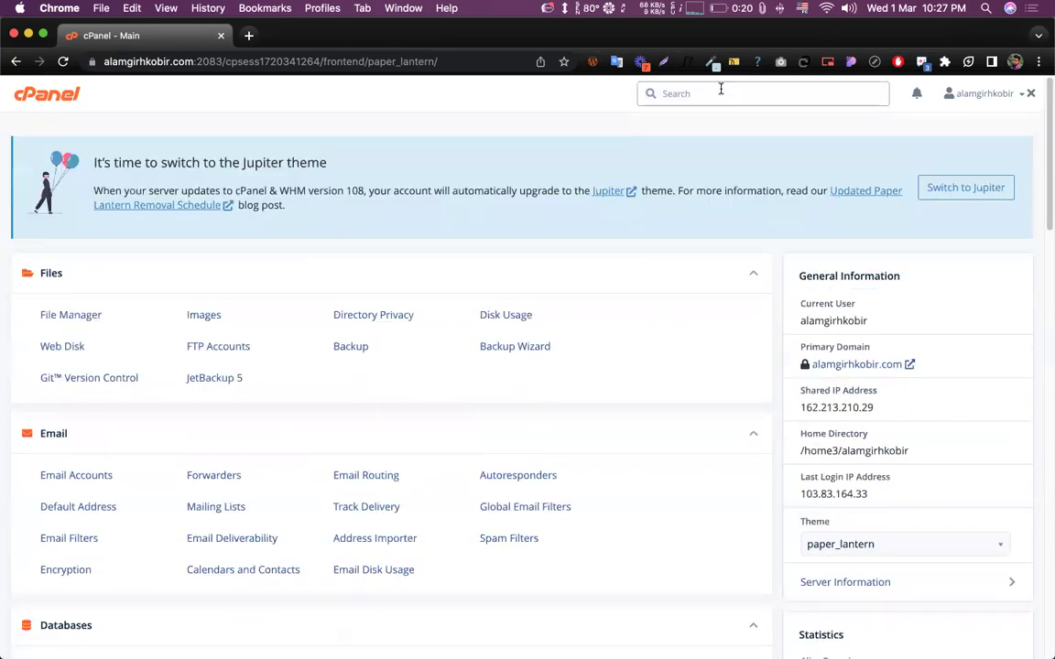
text(sy)
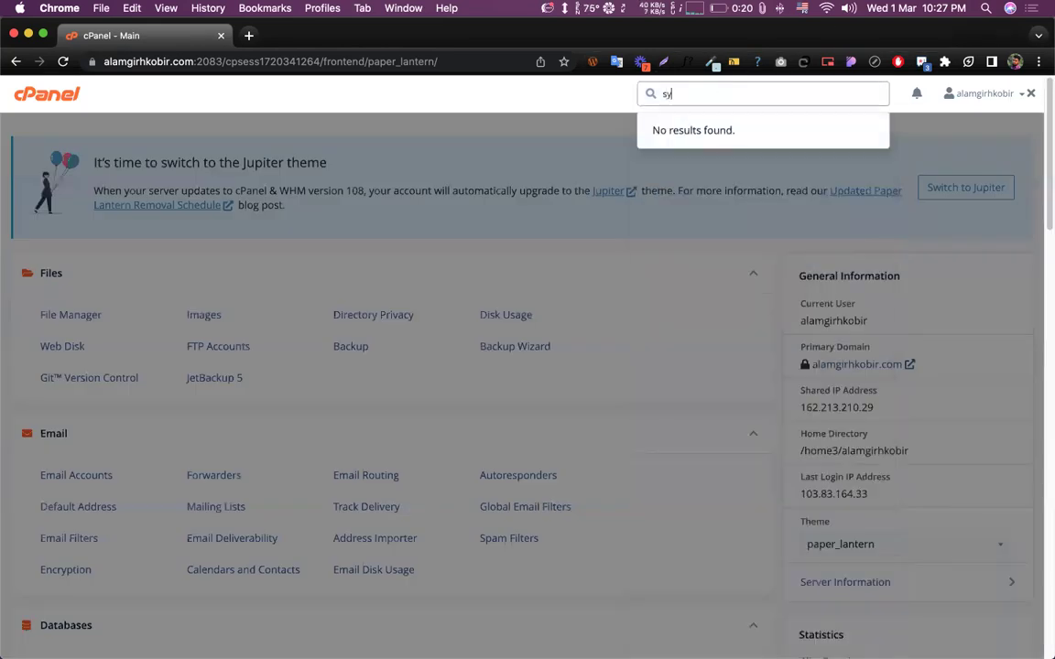
text(bdomain)
key(super+a)
text(subdomain)
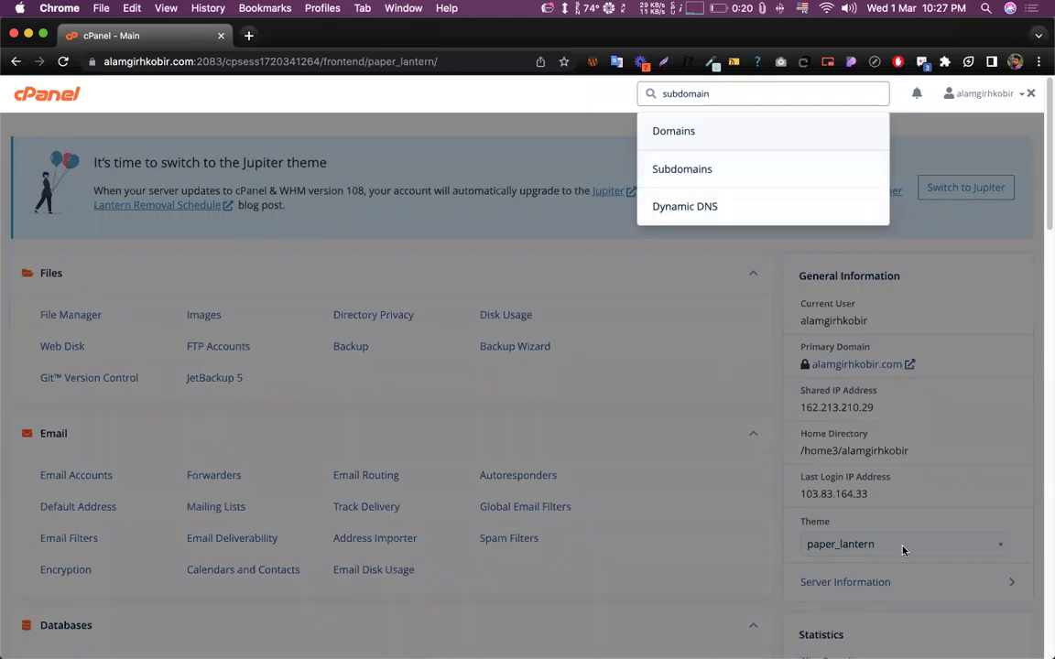
click(854, 555)
click(855, 552)
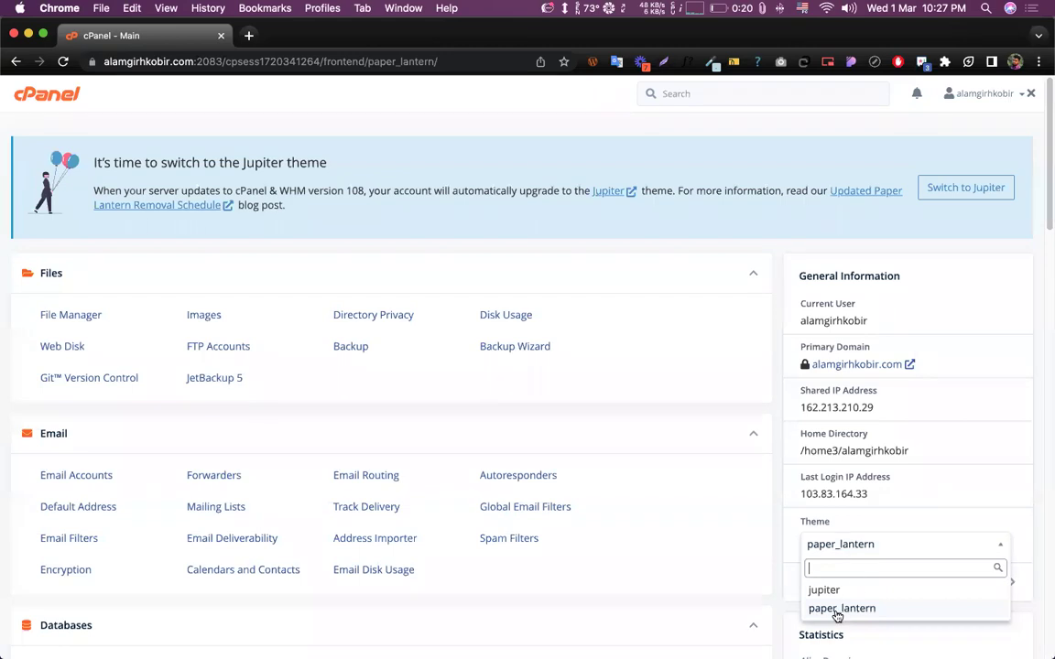
click(679, 95)
- Search cPanel for 'sub' and open Subdomains from the results
scroll(651, 306, down, 10)
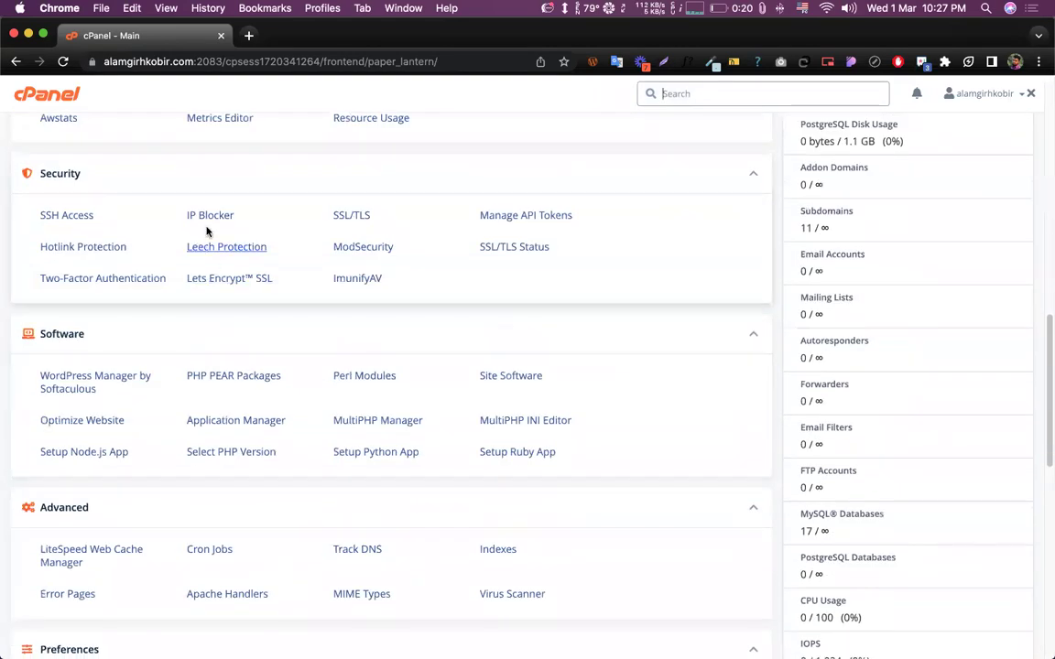
scroll(487, 266, up, 10)
scroll(824, 330, down, 2)
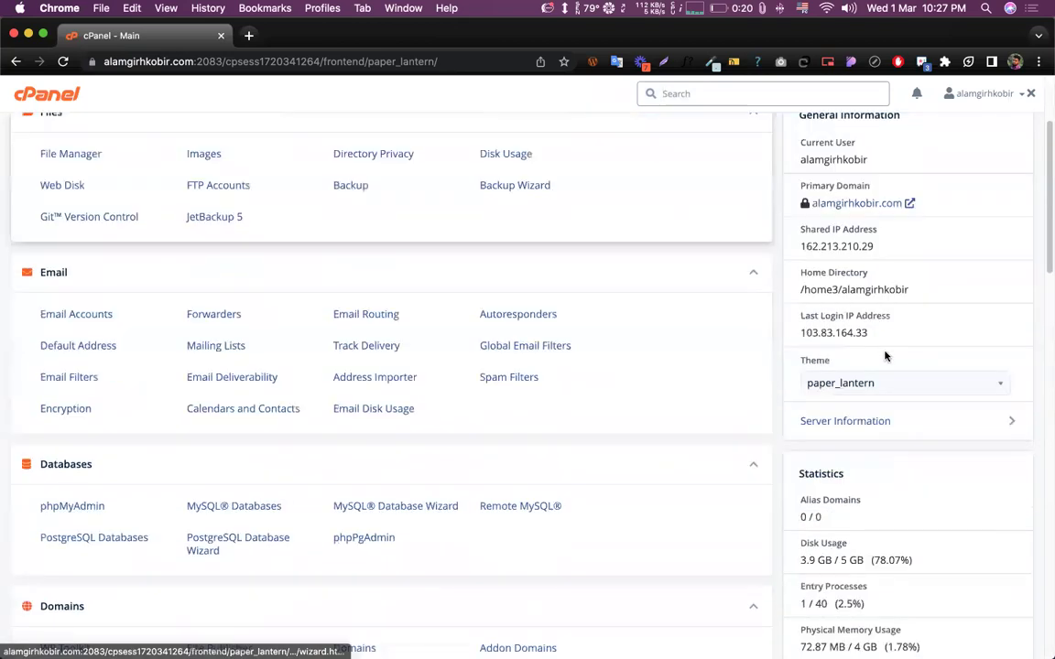
scroll(822, 368, up, 5)
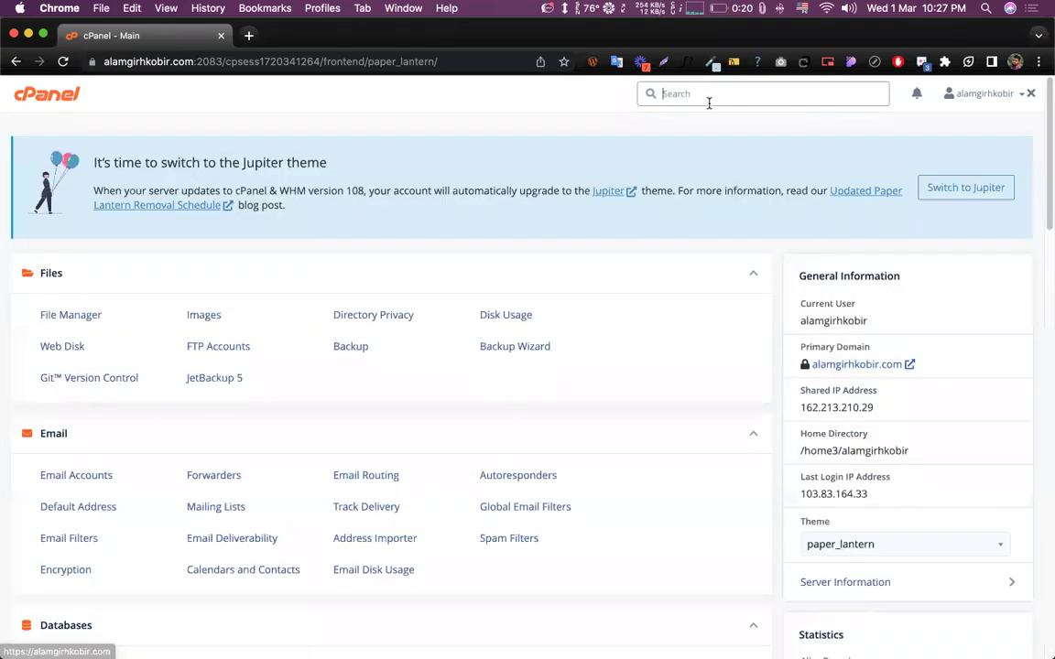
text(sub)
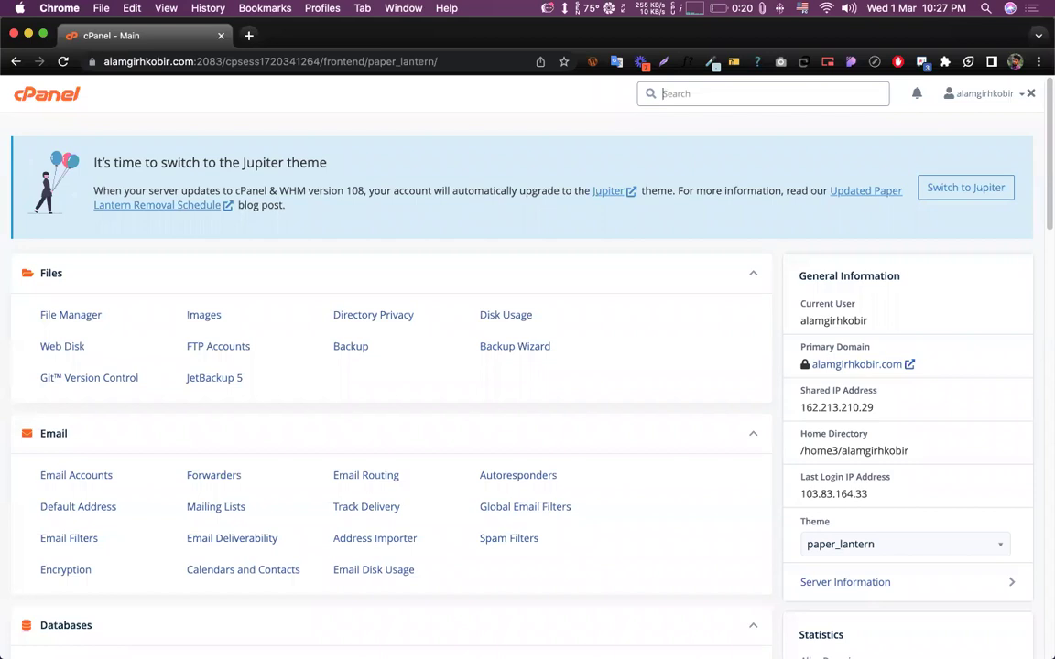
click(747, 166)
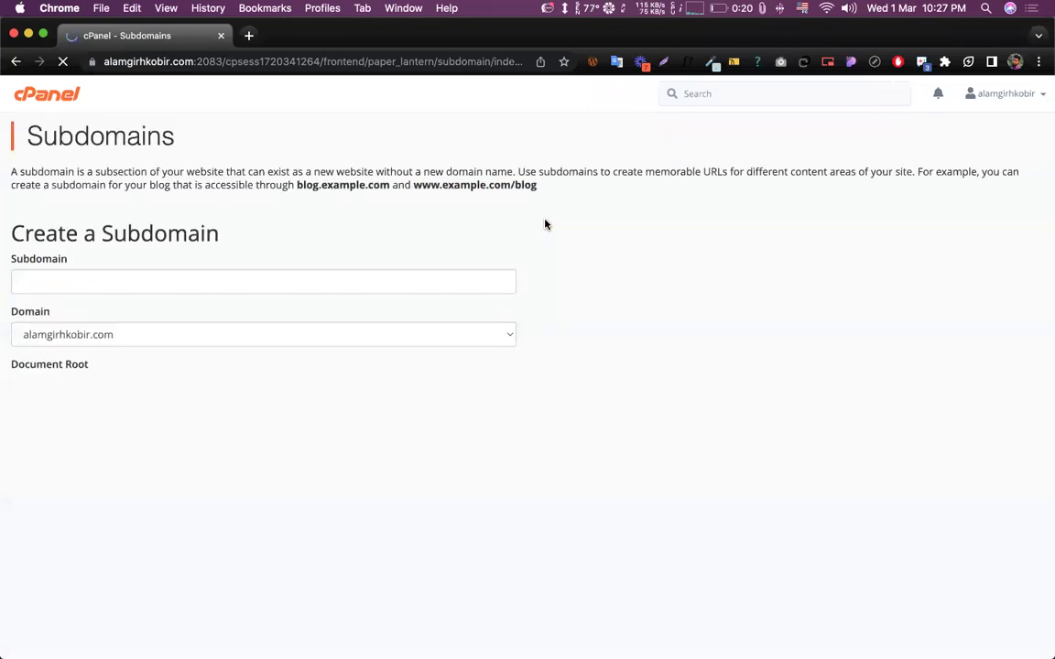
- Enter 172 as the subdomain name, keeping the auto-filled document root
click(83, 272)
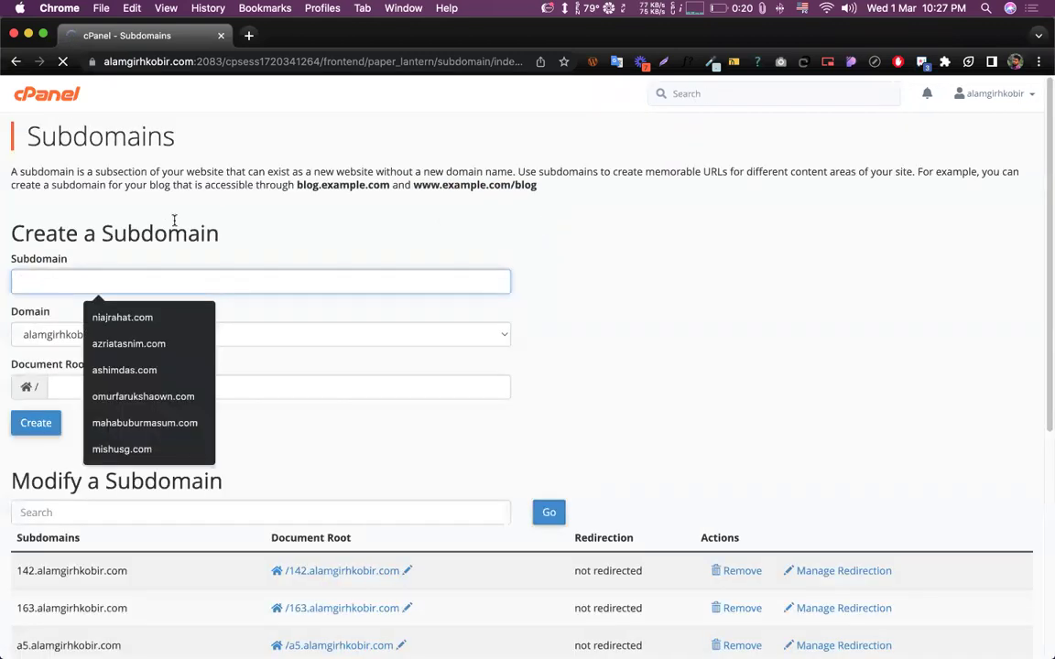
click(130, 275)
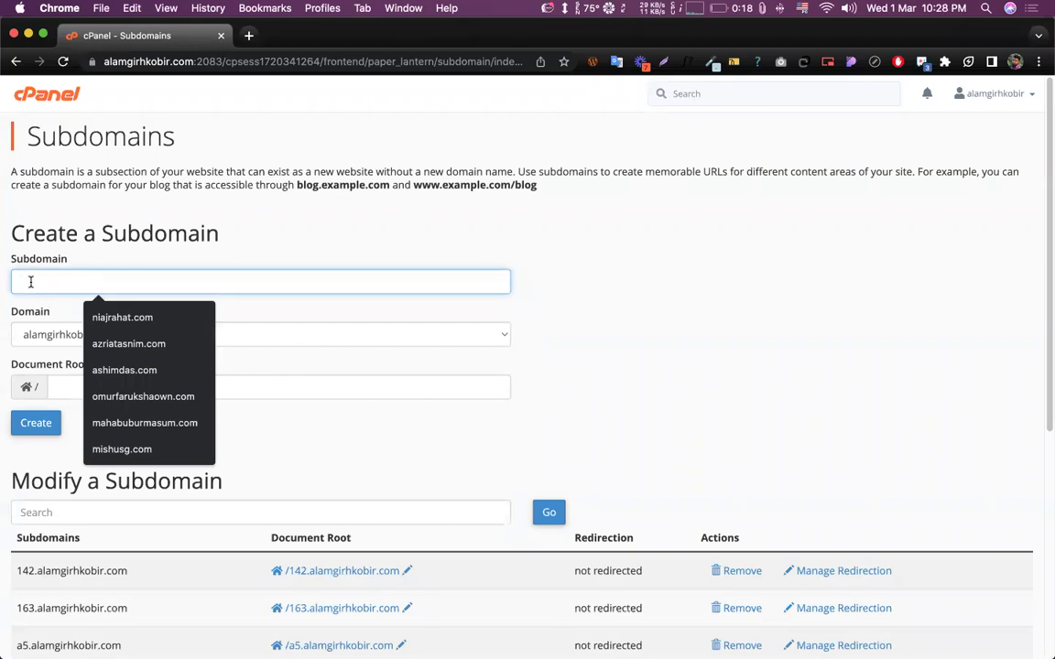
text(172)
click(547, 264)
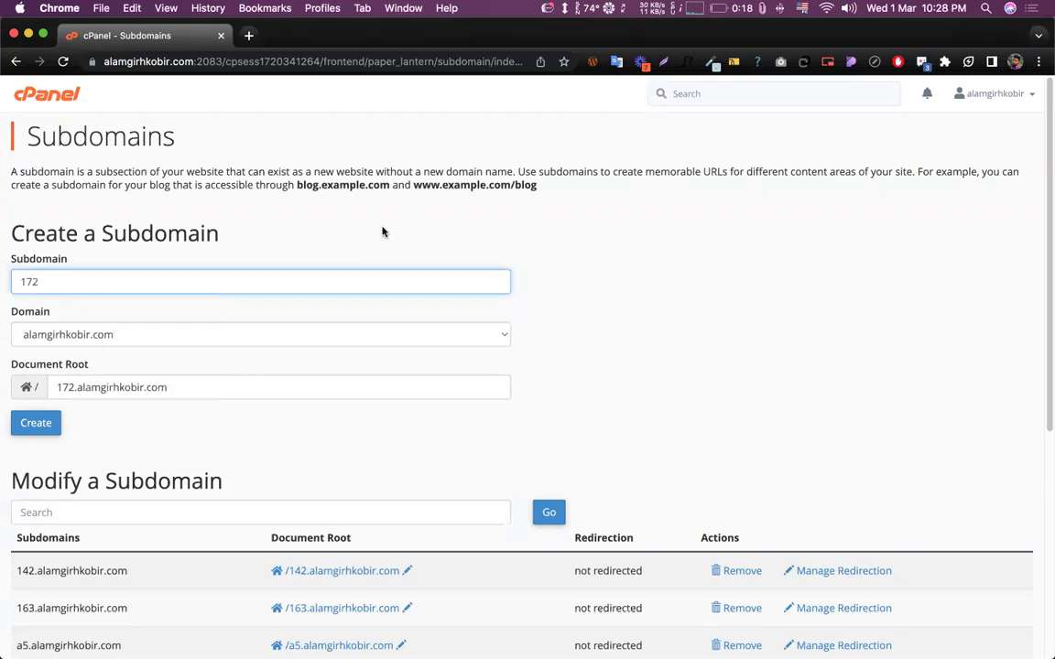
scroll(554, 273, down, 4)
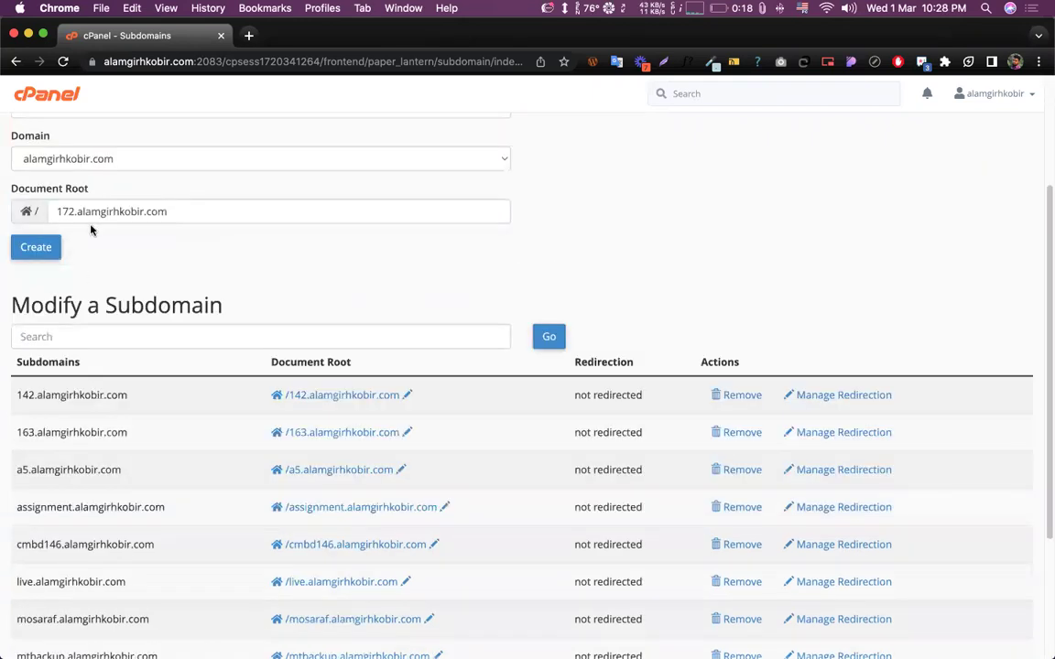
mouse_move(55, 212)
mouse_down()
mouse_move(78, 211)
mouse_move(57, 212)
mouse_up()
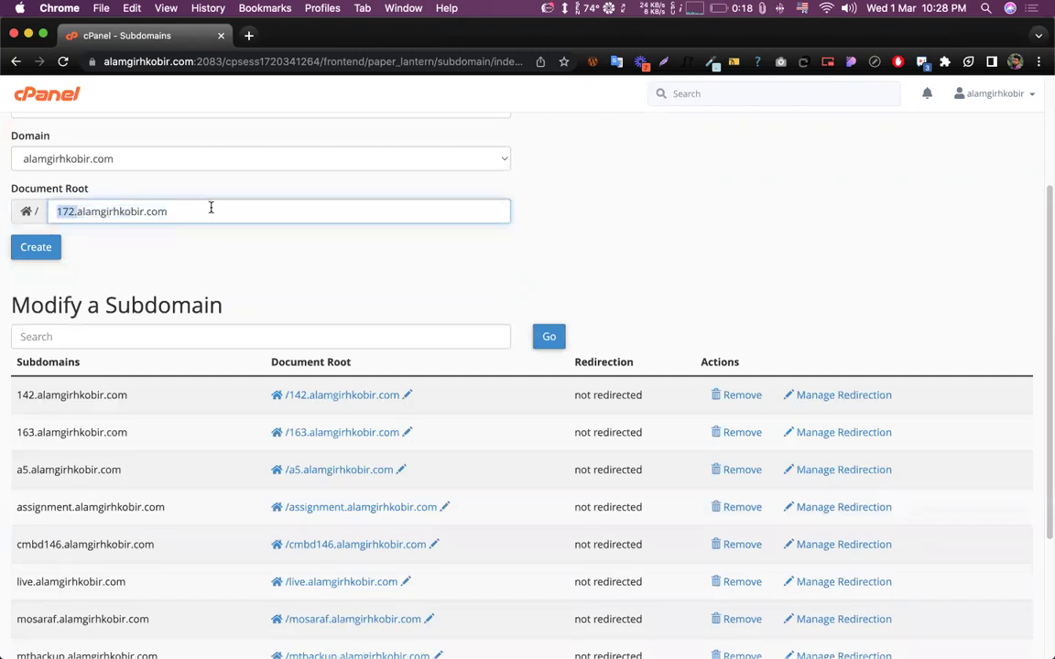
- Create the 172 subdomain and go back to the cPanel dashboard
click(37, 247)
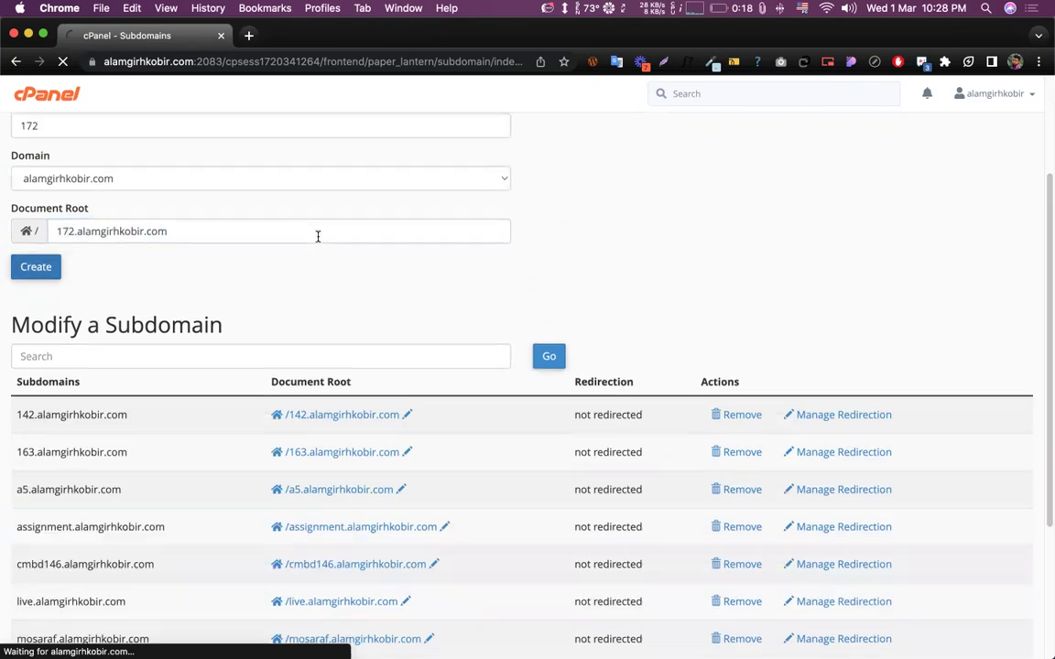
scroll(99, 285, down, 3)
scroll(46, 302, down, 3)
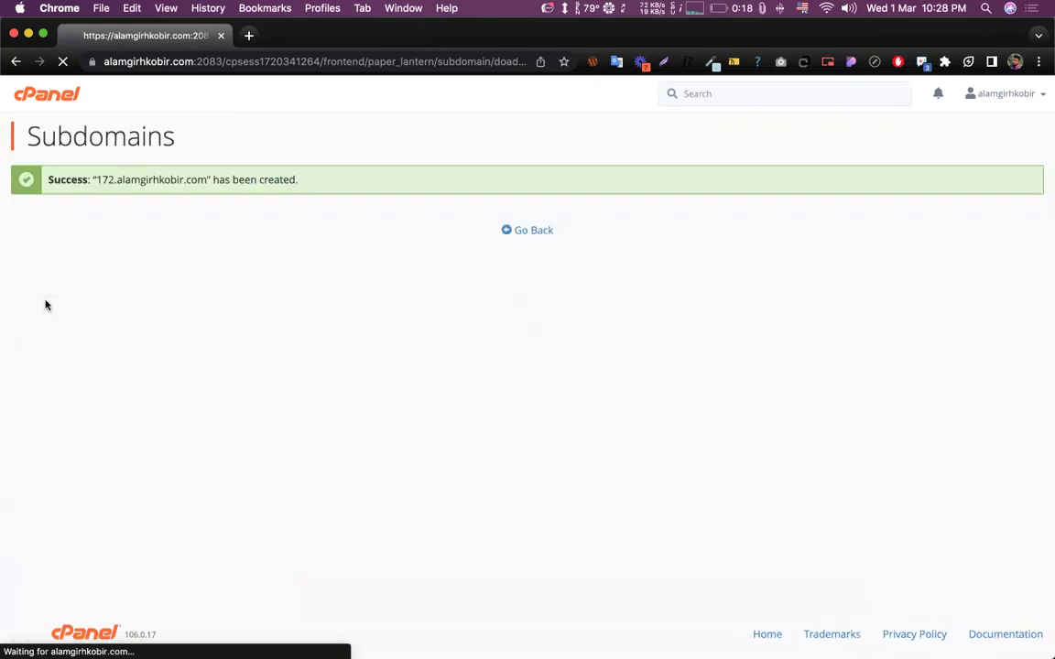
click(538, 233)
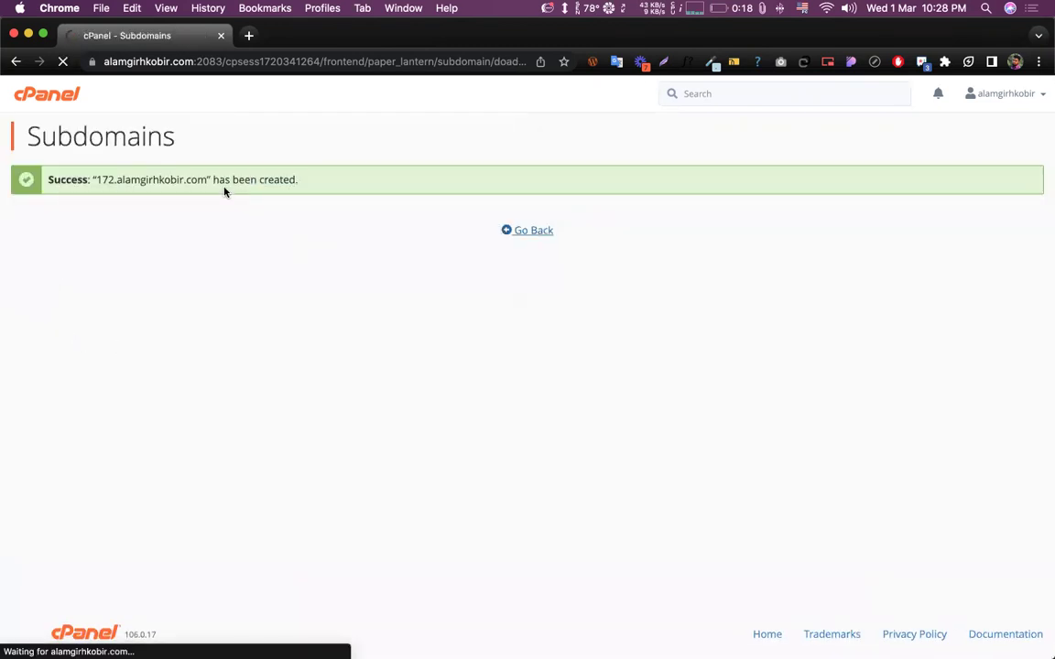
scroll(274, 229, down, 5)
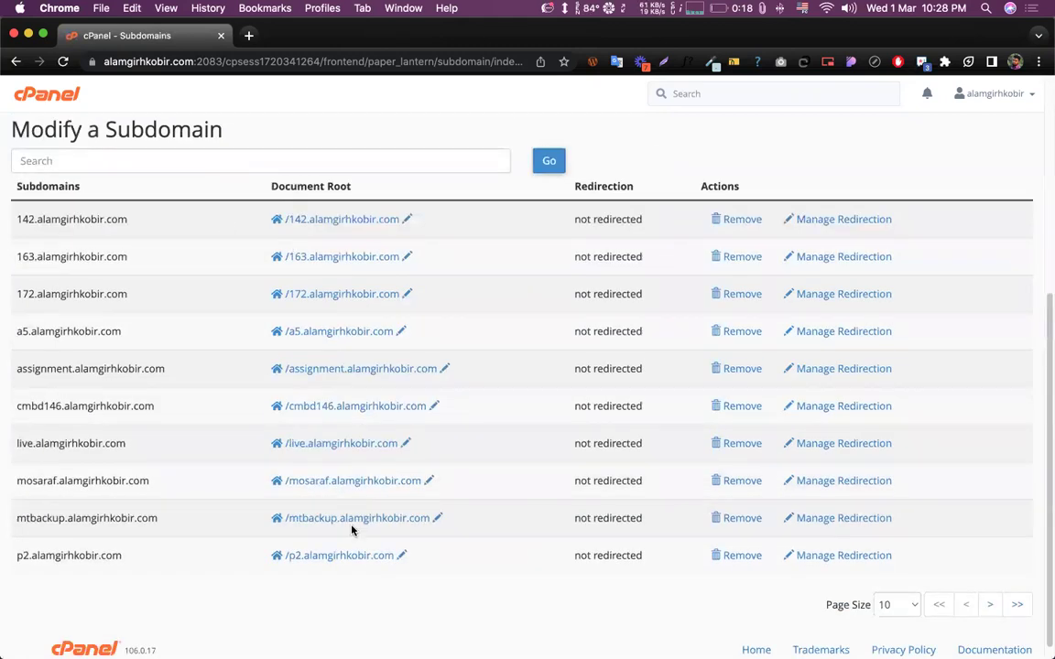
scroll(487, 330, up, 5)
- Reload the cPanel dashboard and bring the Softaculous scripts, including WordPress, into view
click(62, 96)
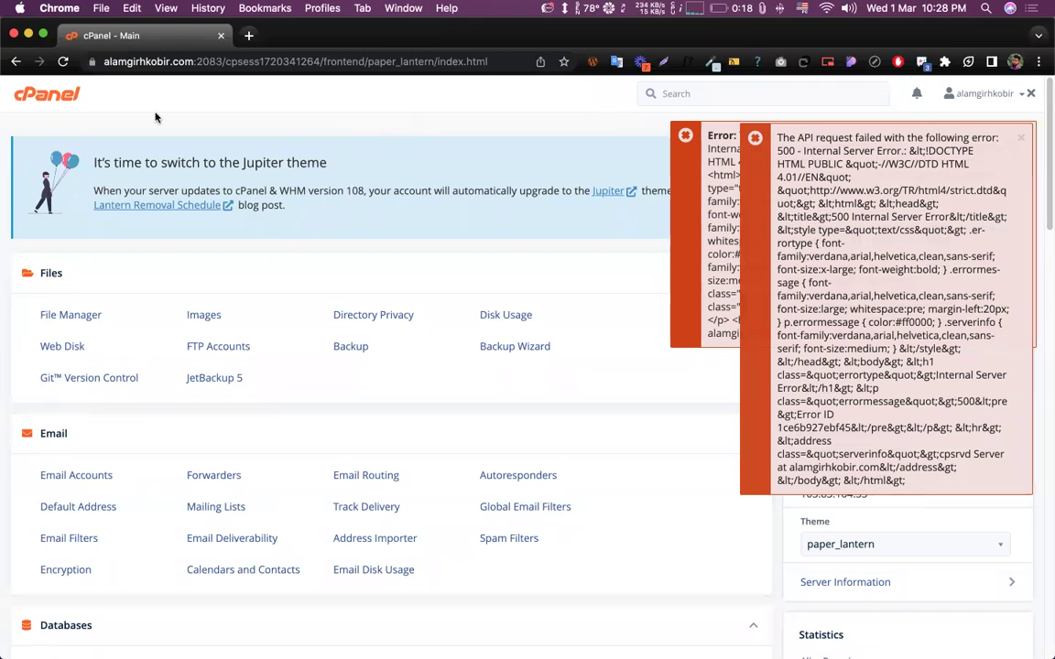
click(63, 62)
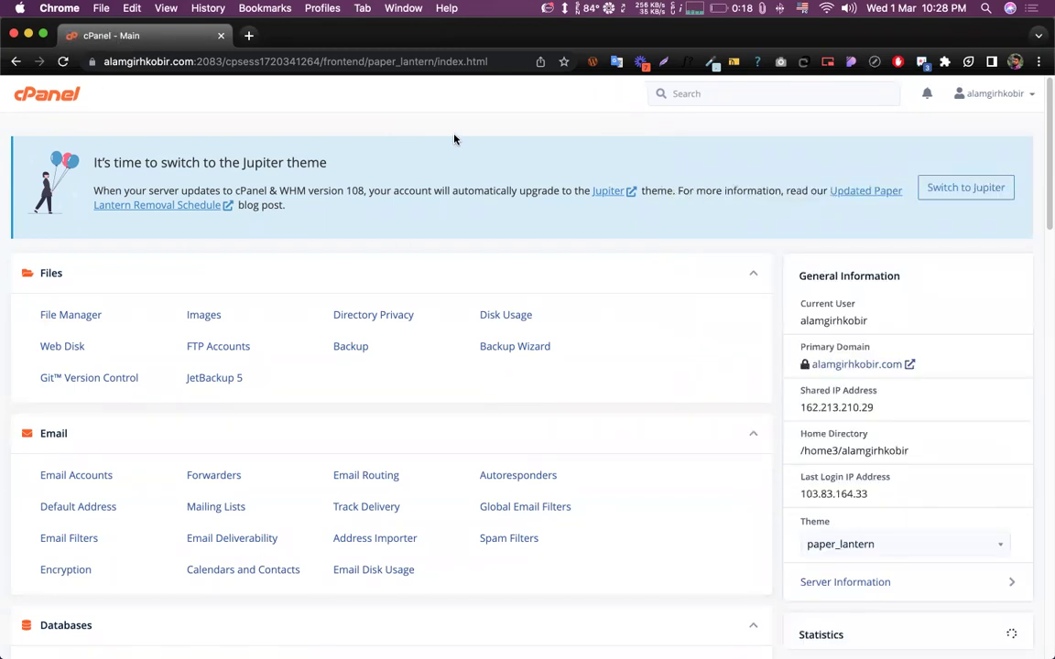
scroll(393, 175, down, 4)
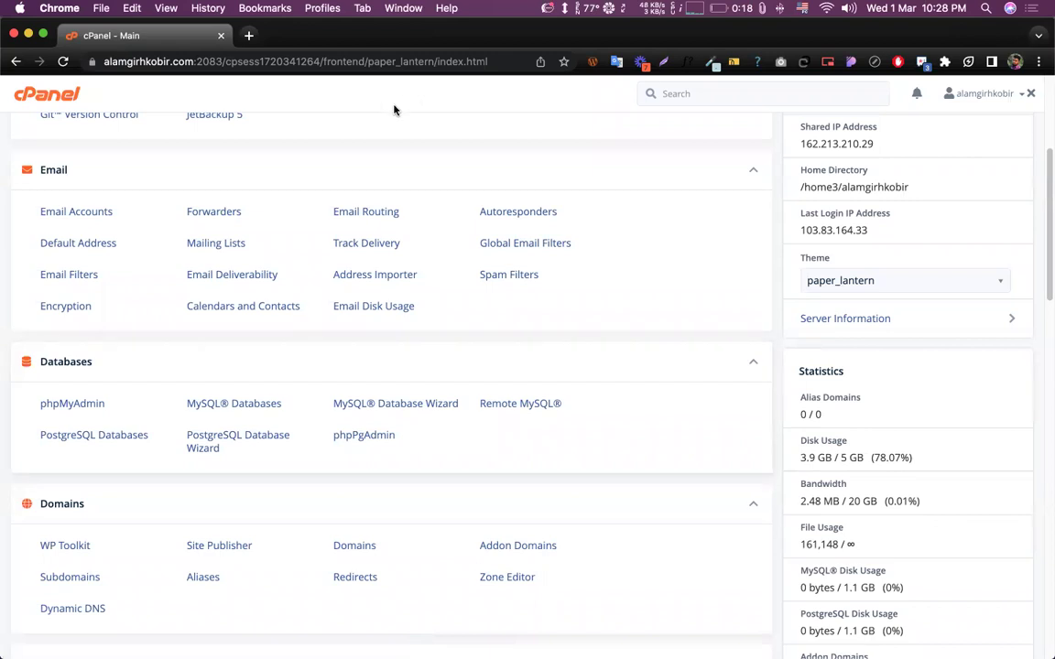
scroll(302, 355, down, 10)
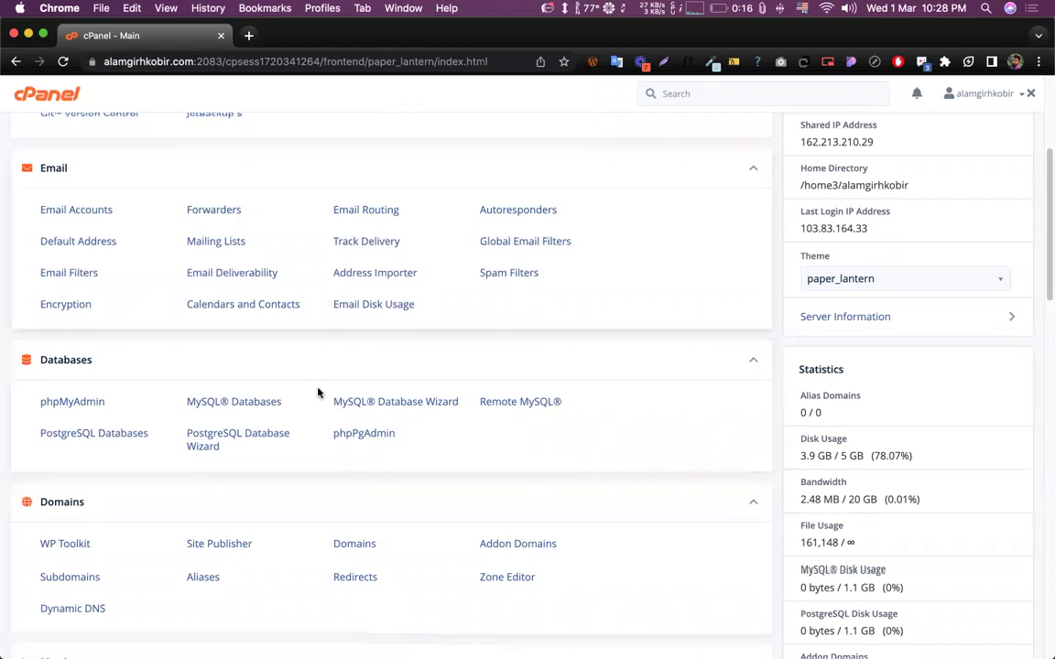
scroll(323, 359, down, 5)
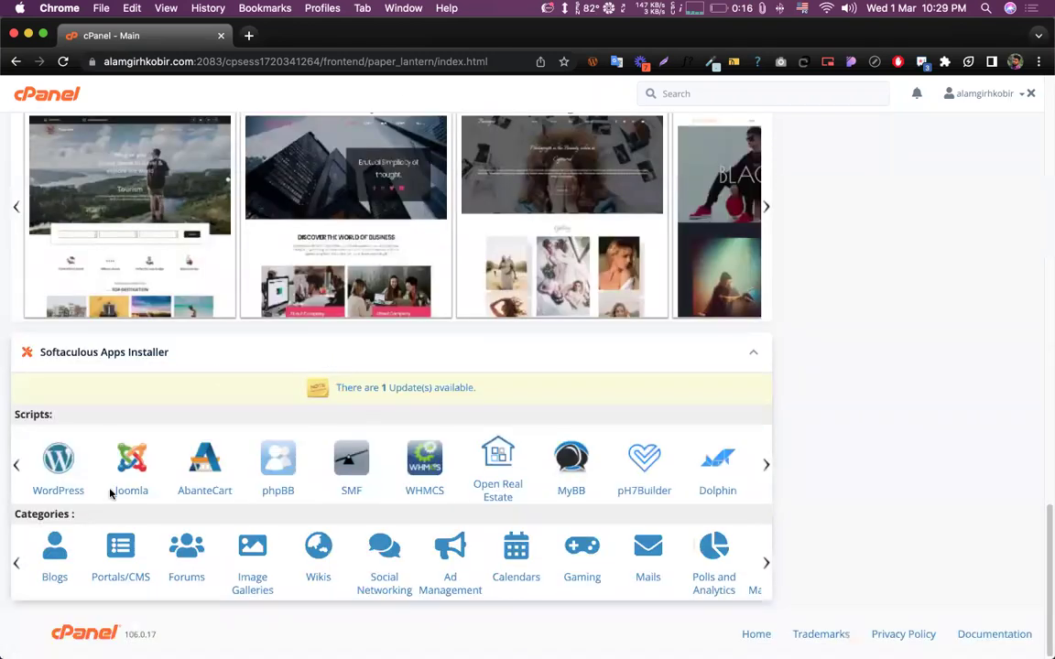
- Start a new Softaculous WordPress install and choose the 172 subdomain as its domain
click(52, 457)
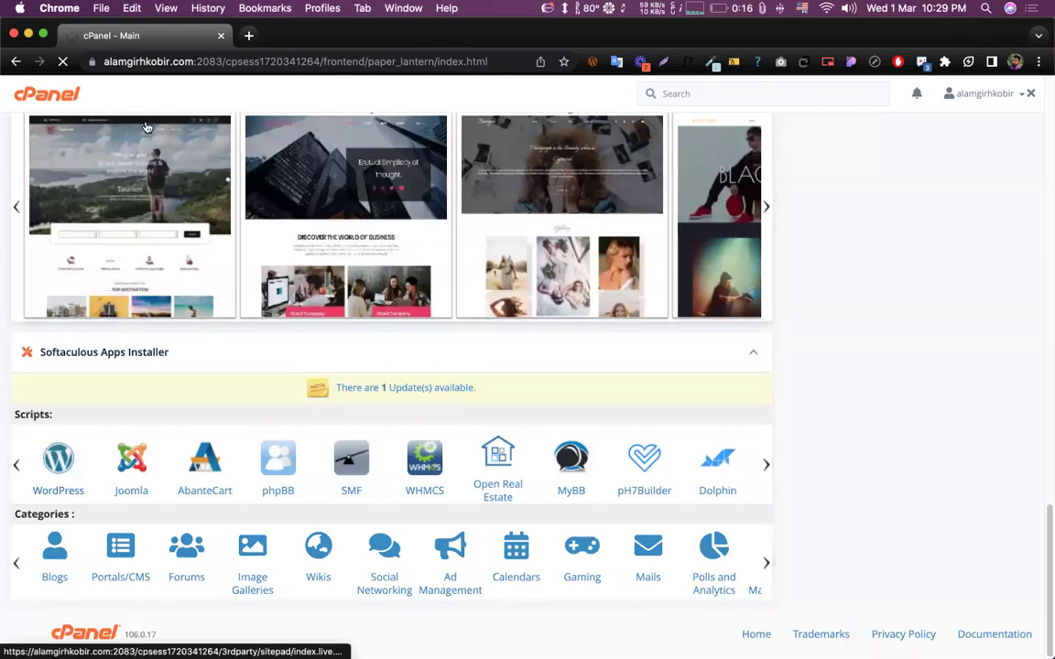
scroll(701, 197, down, 4)
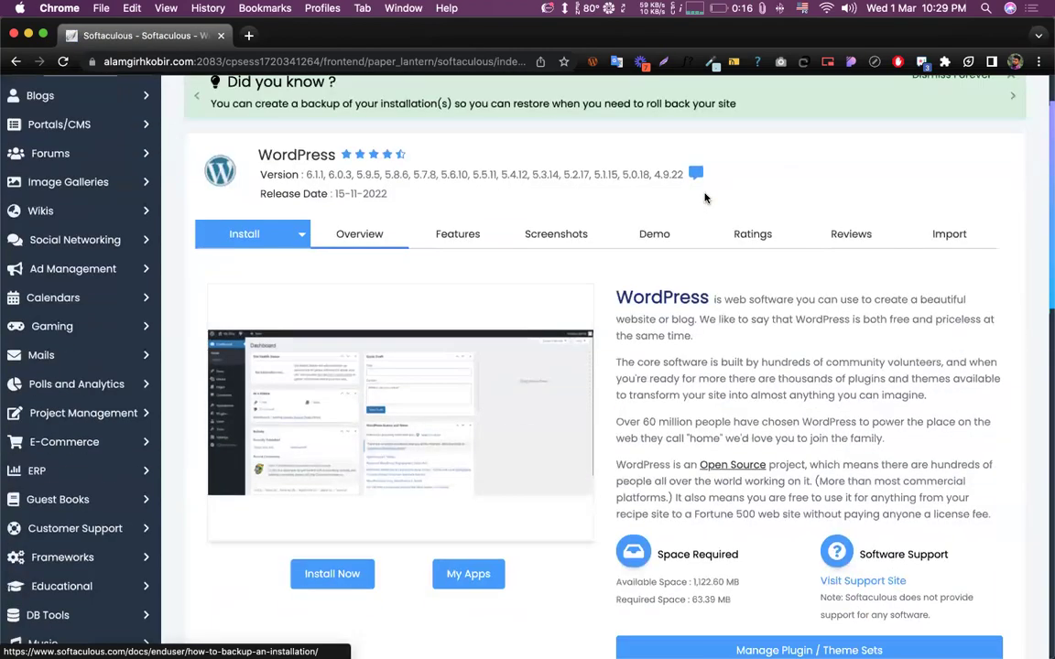
scroll(705, 197, down, 2)
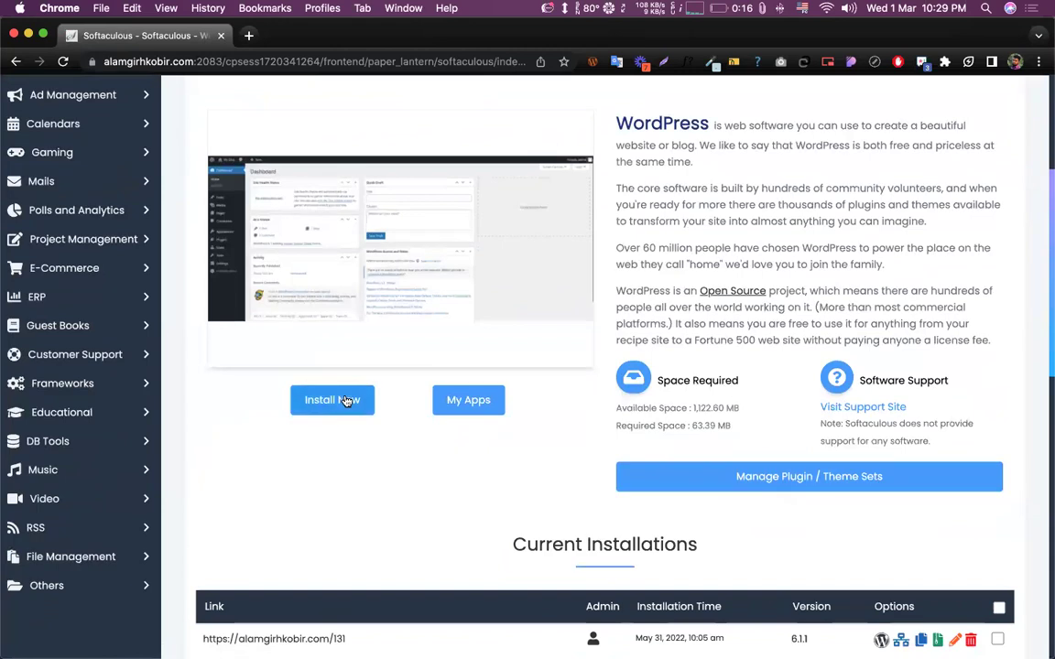
click(348, 400)
scroll(605, 239, down, 2)
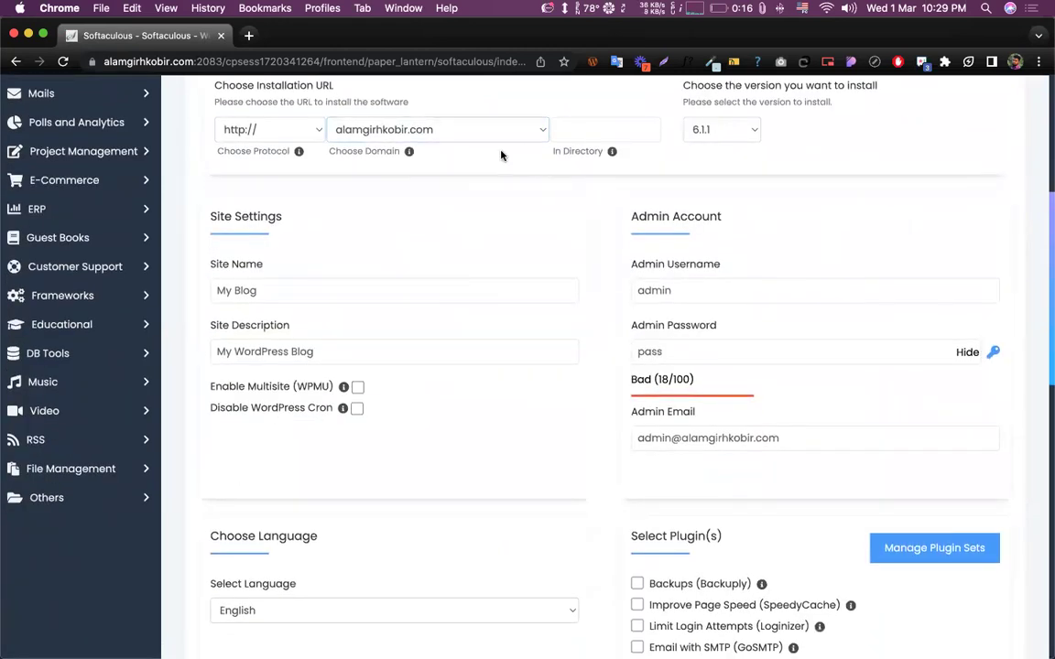
click(454, 136)
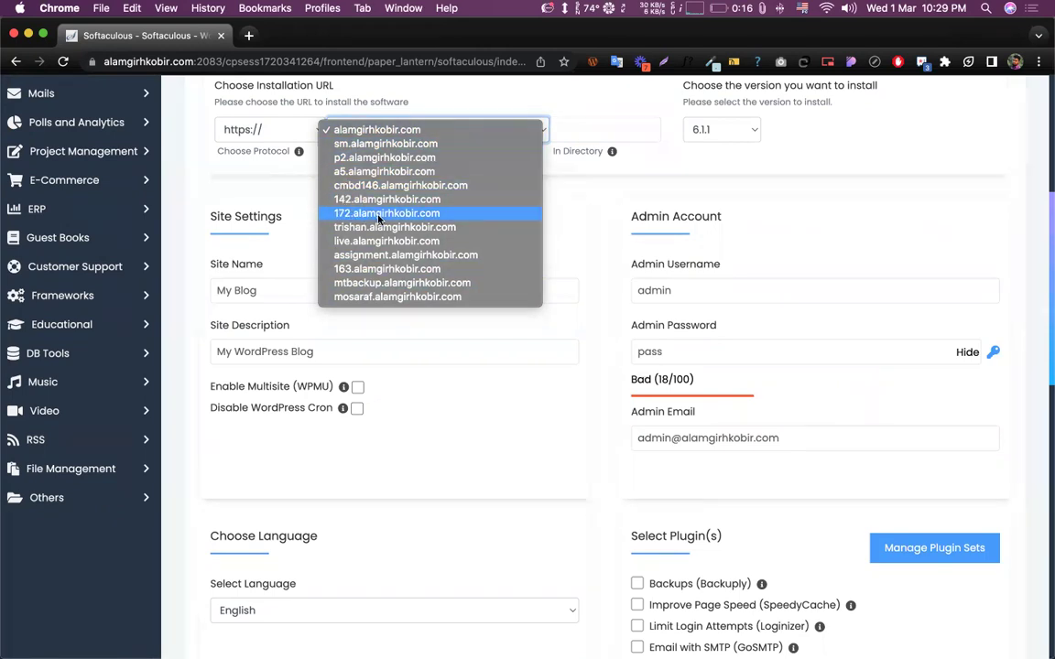
click(350, 214)
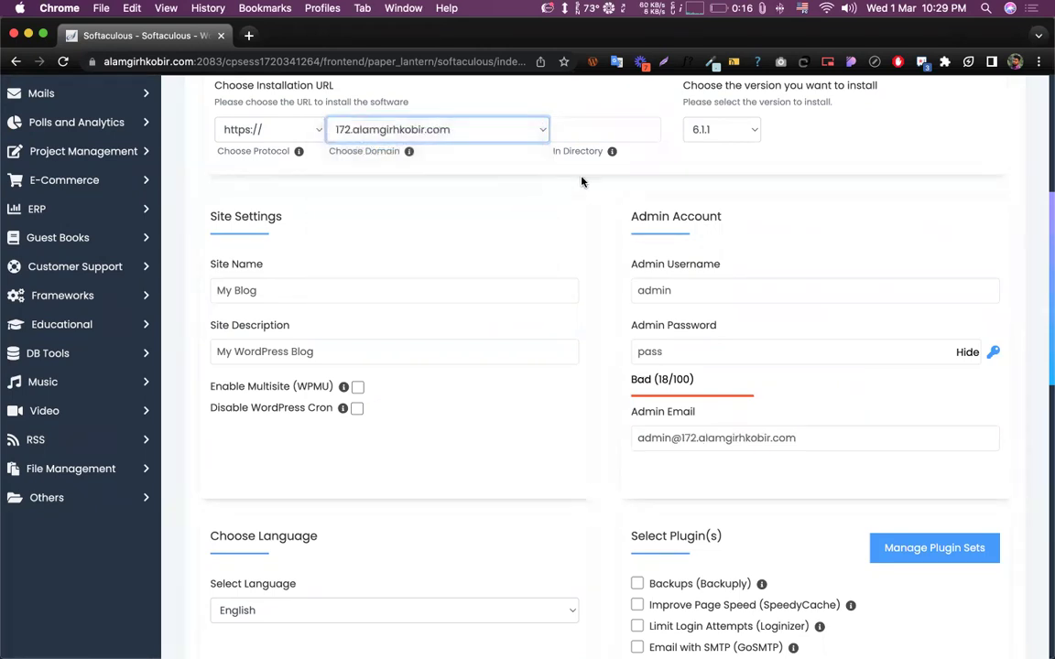
- Review the admin username, password and admin email fields of the install form
click(641, 291)
double_click(652, 292)
double_click(657, 352)
scroll(661, 352, down, 2)
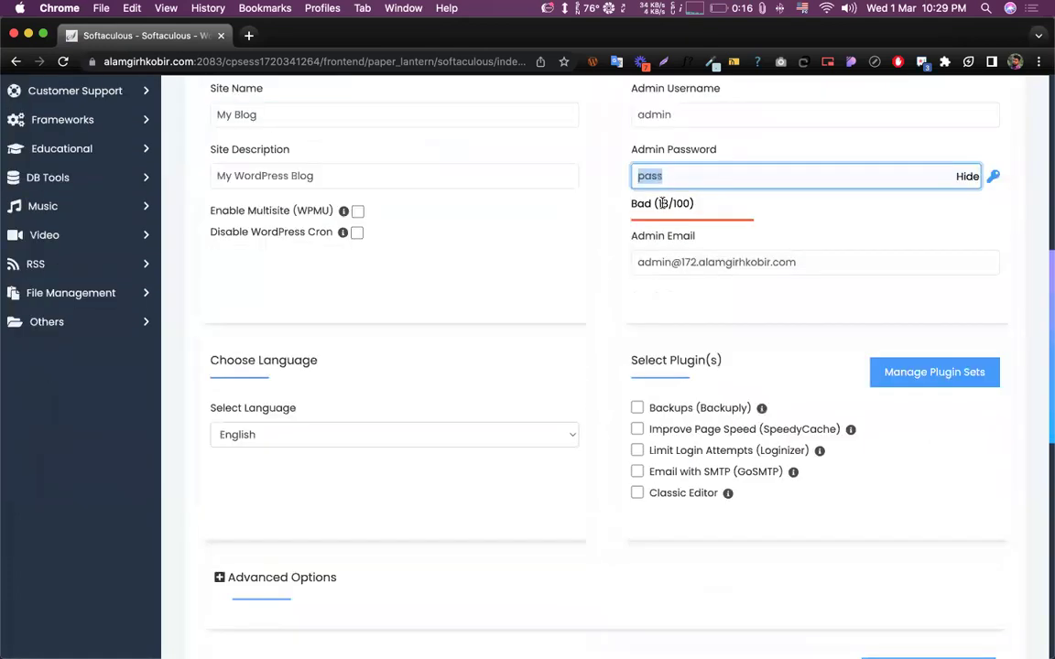
double_click(652, 114)
double_click(644, 174)
click(626, 159)
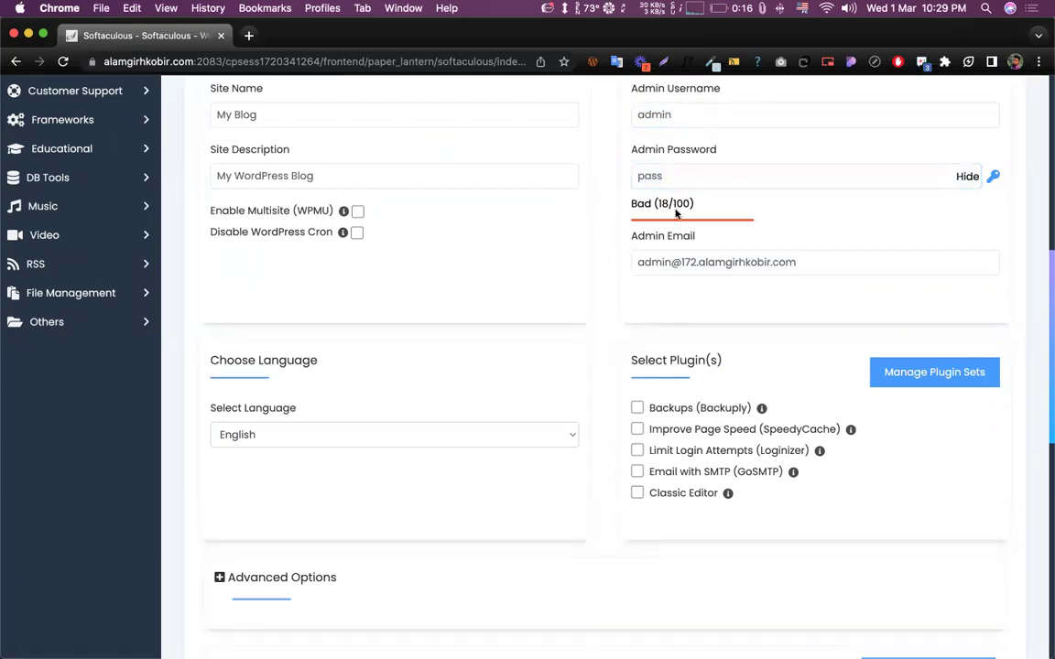
triple_click(696, 261)
- Run the WordPress install on 172.alamgirhkobir.com until it reports success
click(605, 241)
scroll(612, 213, down, 10)
scroll(628, 426, down, 3)
click(602, 450)
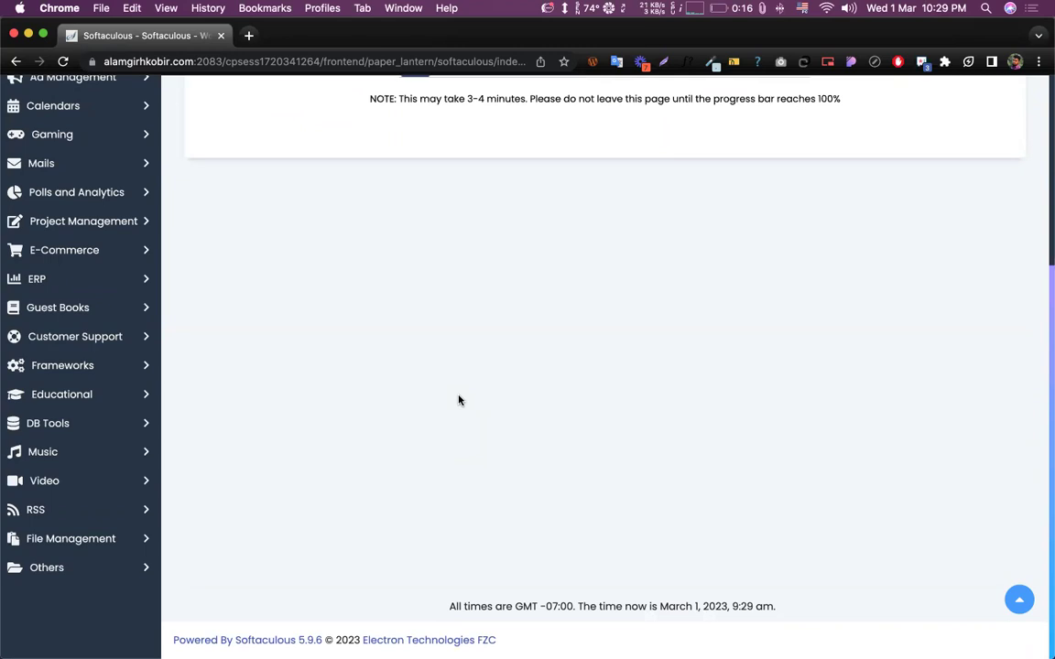
scroll(366, 476, up, 5)
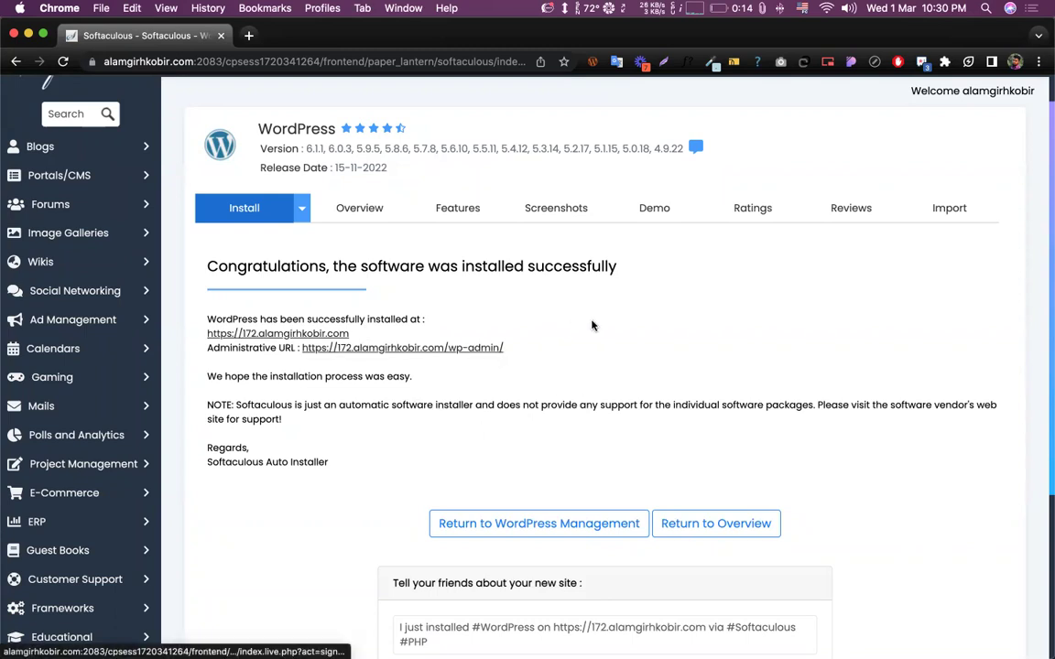
- Open the Administrative URL in a new tab and go to the WordPress Dashboard tab
click(398, 348)
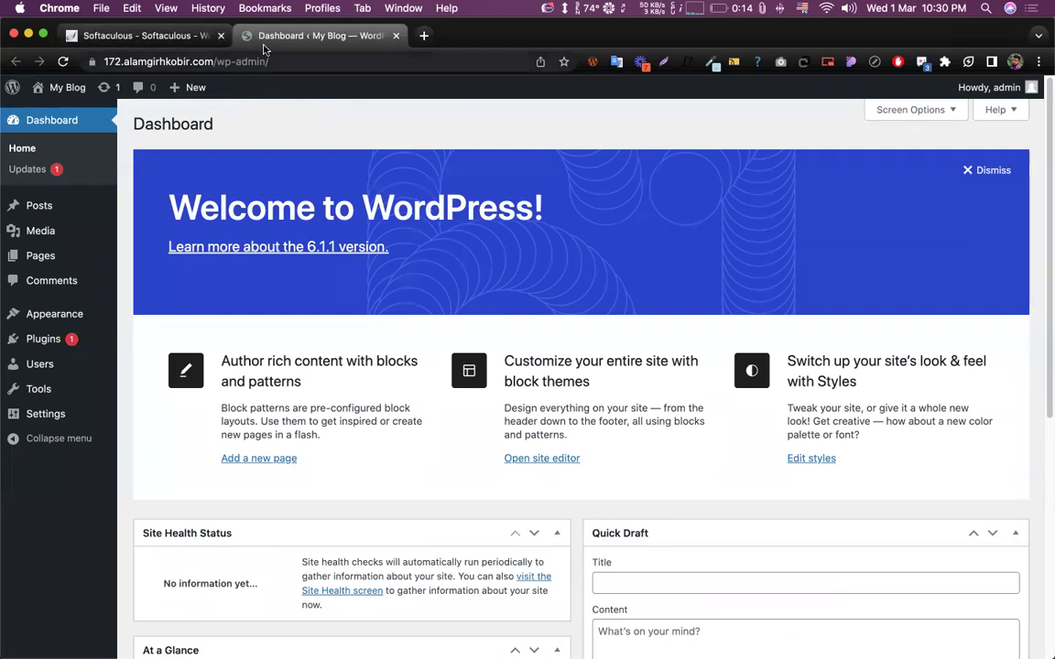
click(165, 36)
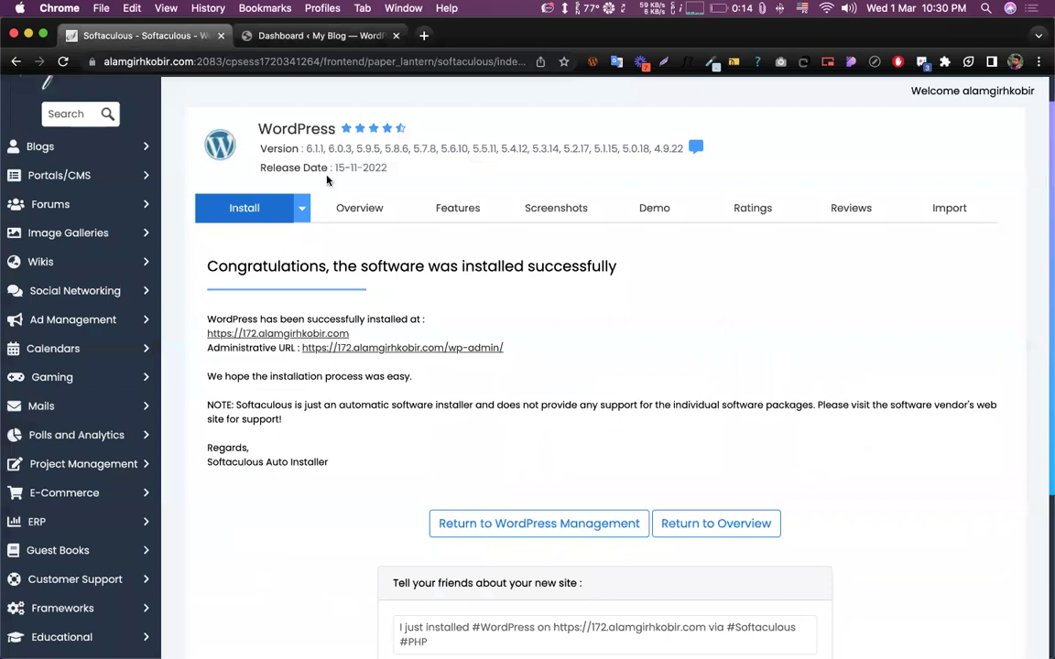
click(286, 36)
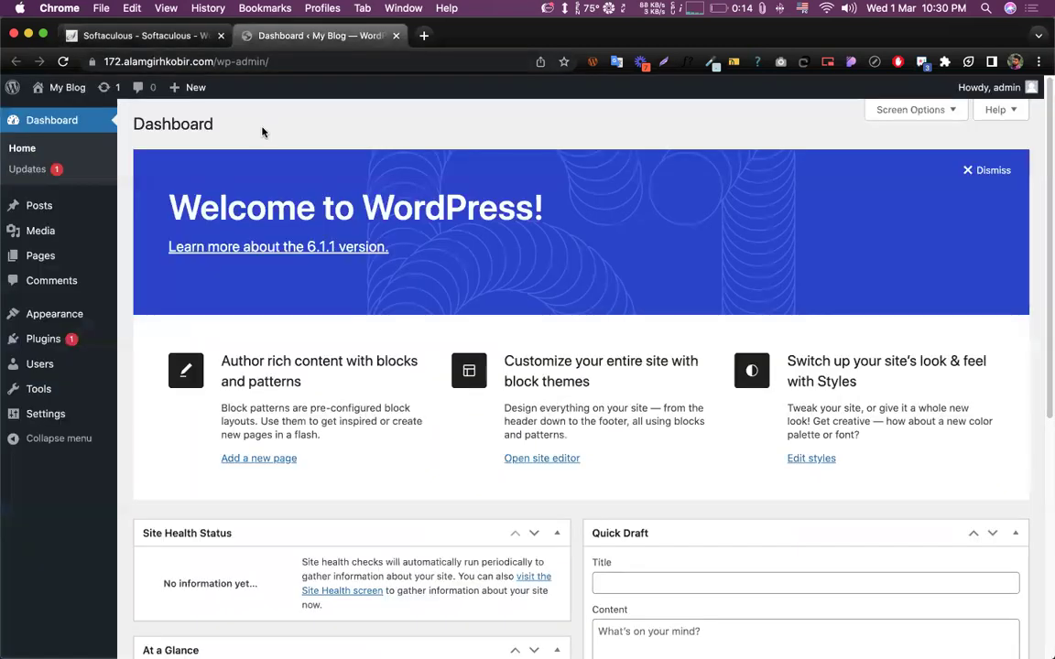
- Check the site's connection security info and look over the Welcome to WordPress dashboard
click(91, 62)
click(325, 80)
click(91, 61)
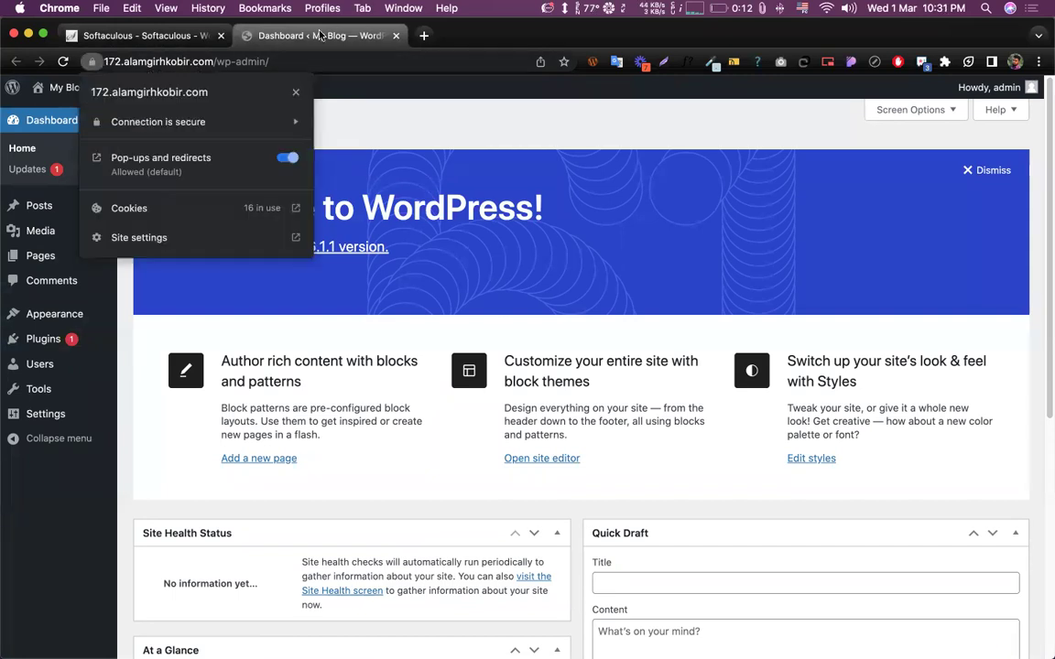
click(478, 127)
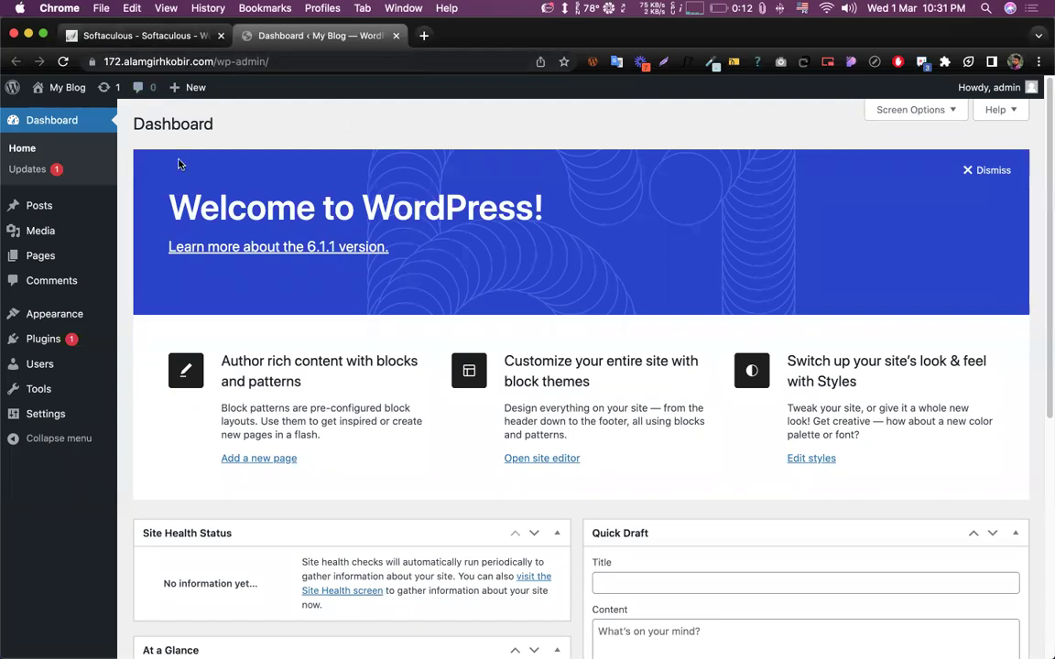
scroll(311, 124, down, 4)
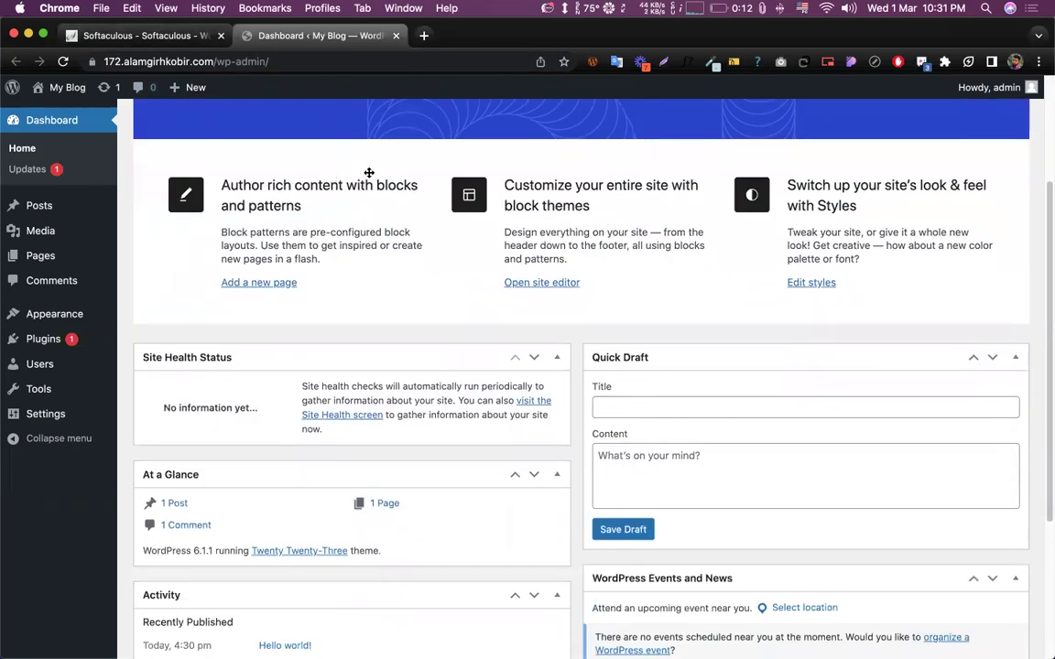
scroll(443, 233, down, 5)
scroll(448, 236, up, 9)
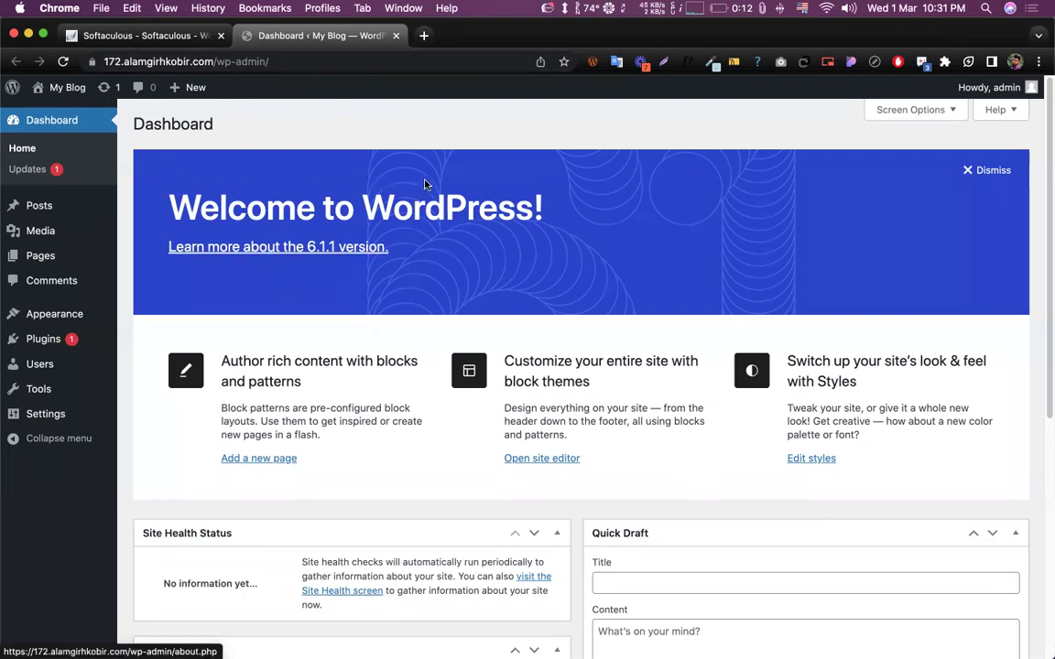
scroll(448, 174, down, 5)
scroll(448, 176, up, 5)
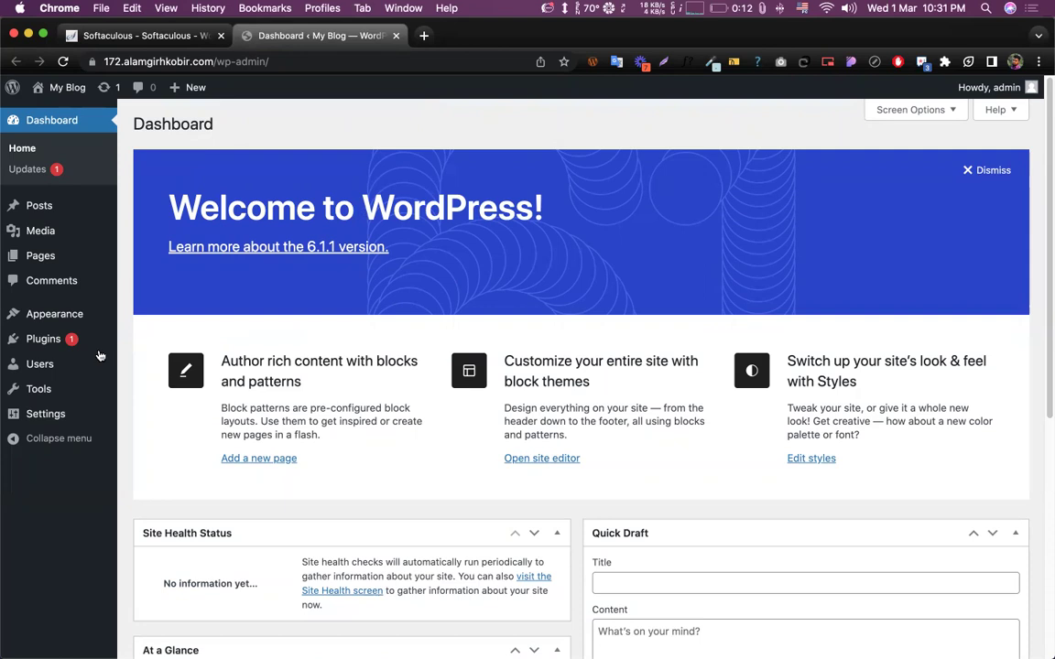
- Open the Plugins section from the WordPress admin sidebar
click(35, 339)
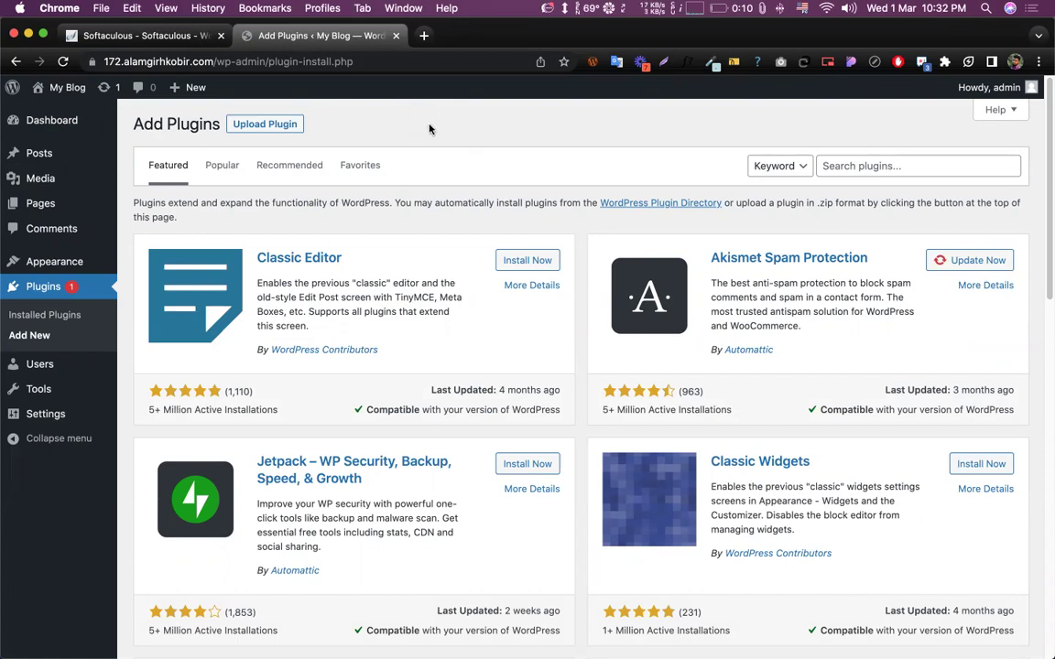
- Search Google for 'elementor' in a new tab and reach the Elementor Pro pricing page
click(422, 36)
text(elementor)
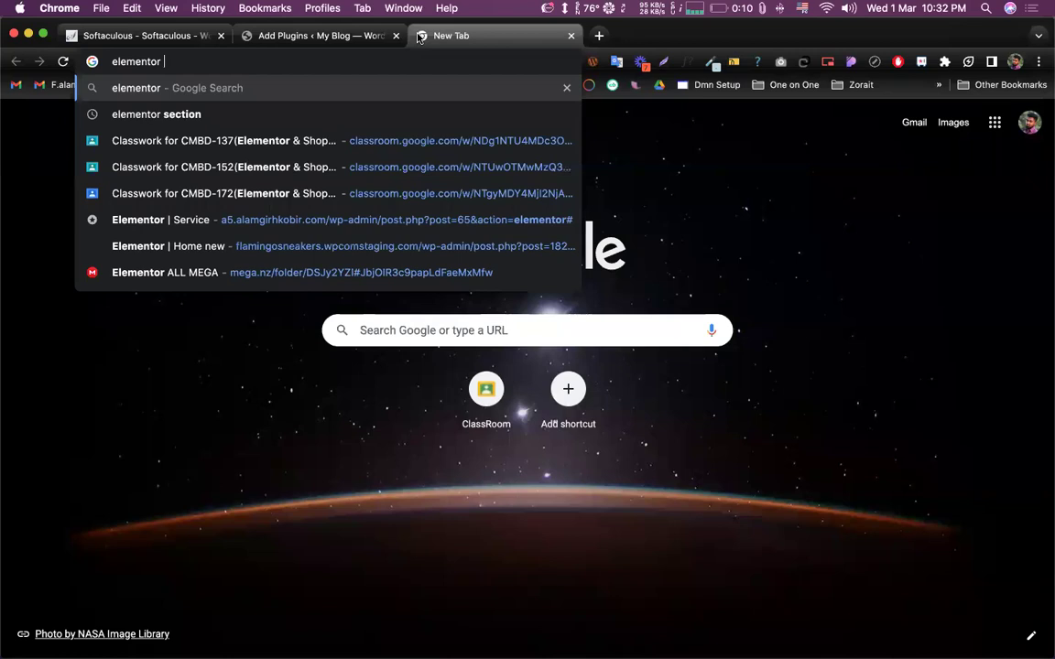
key(Return)
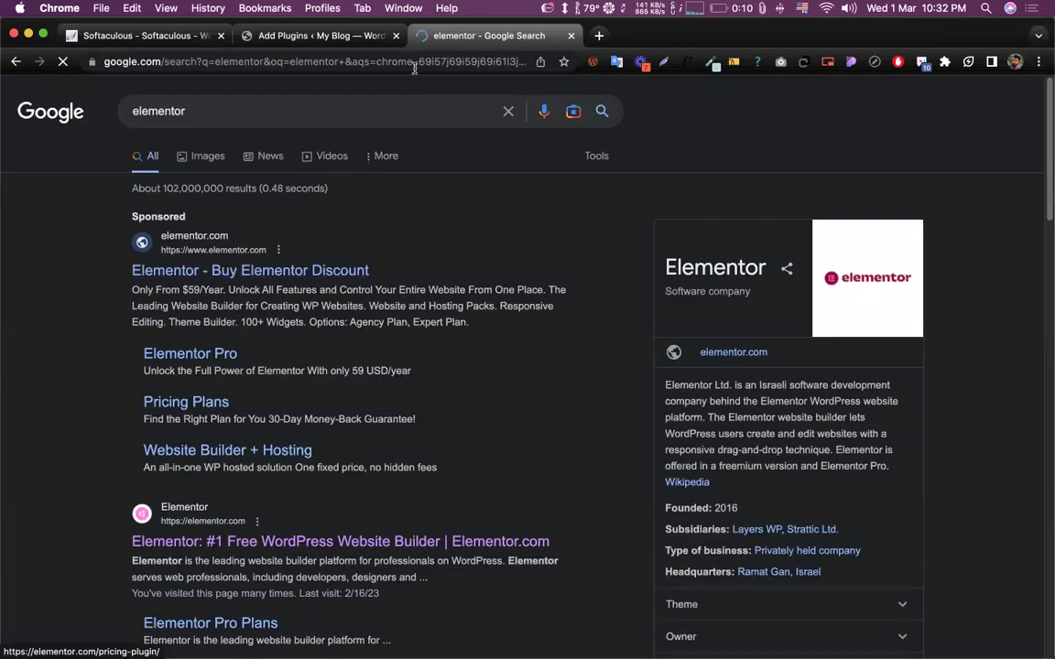
scroll(623, 293, down, 2)
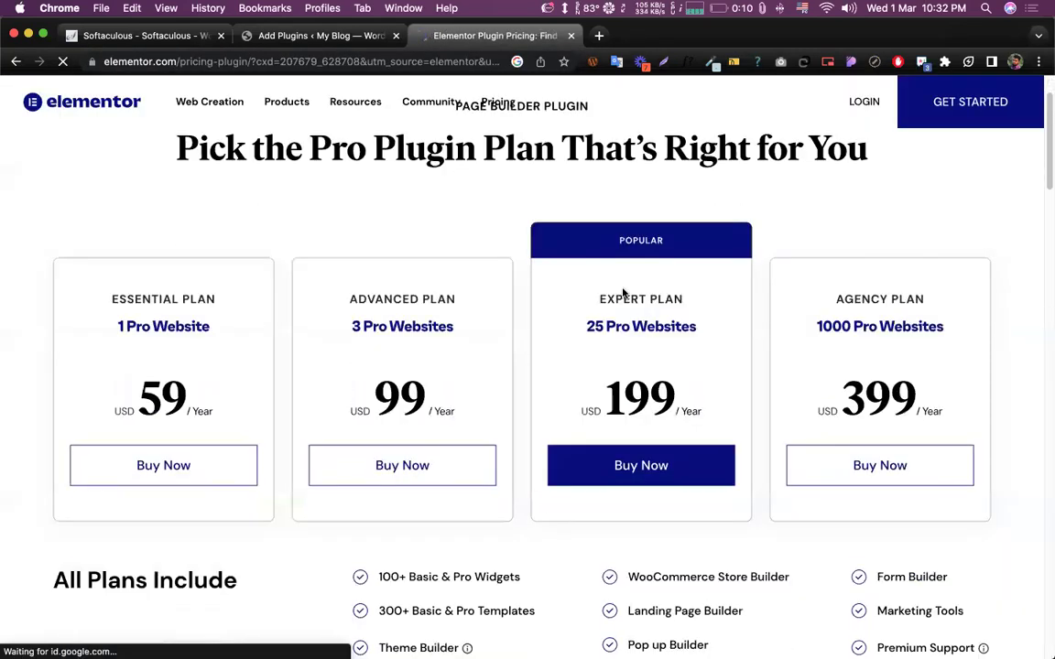
scroll(622, 293, down, 2)
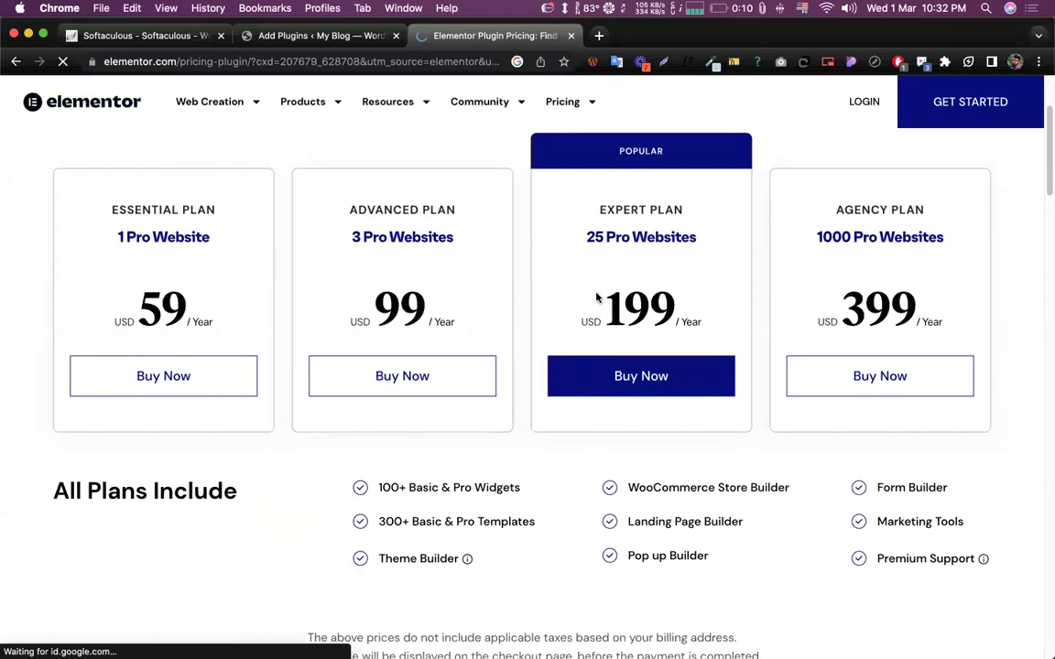
- Compare the Essential 59, Advanced 99 and Expert 199 plan prices, then return to Add Plugins
drag(596, 298, 678, 304)
click(354, 236)
drag(357, 203, 392, 206)
click(355, 279)
double_click(400, 307)
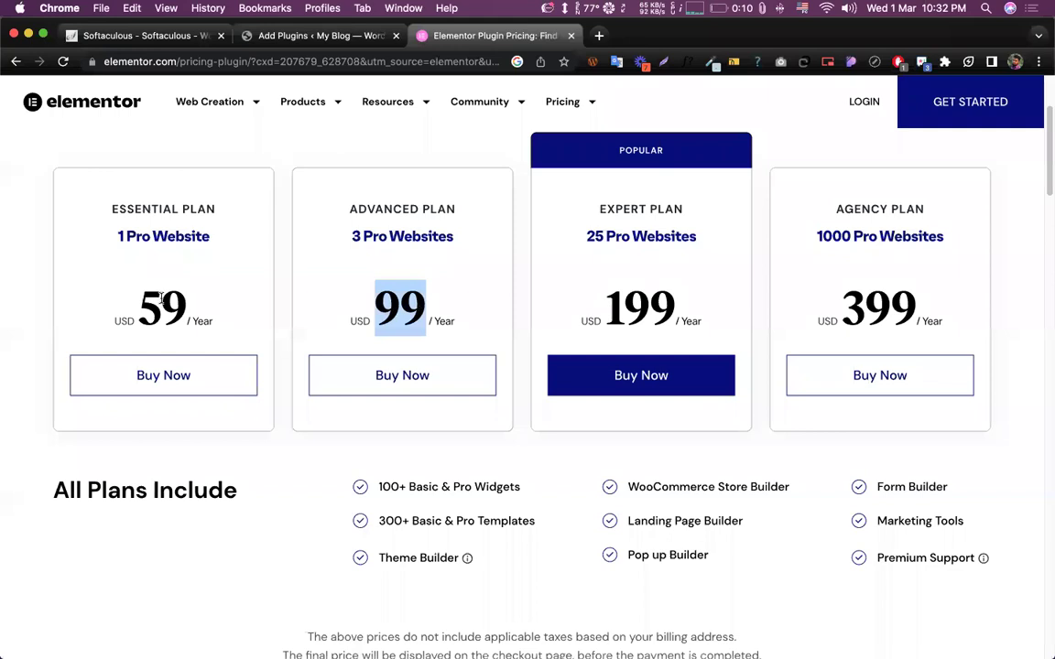
double_click(163, 307)
click(120, 327)
drag(142, 310, 212, 306)
drag(137, 309, 256, 297)
click(256, 298)
scroll(523, 219, up, 3)
- Close the Elementor pricing tab and open the Upload Plugin file chooser
click(325, 37)
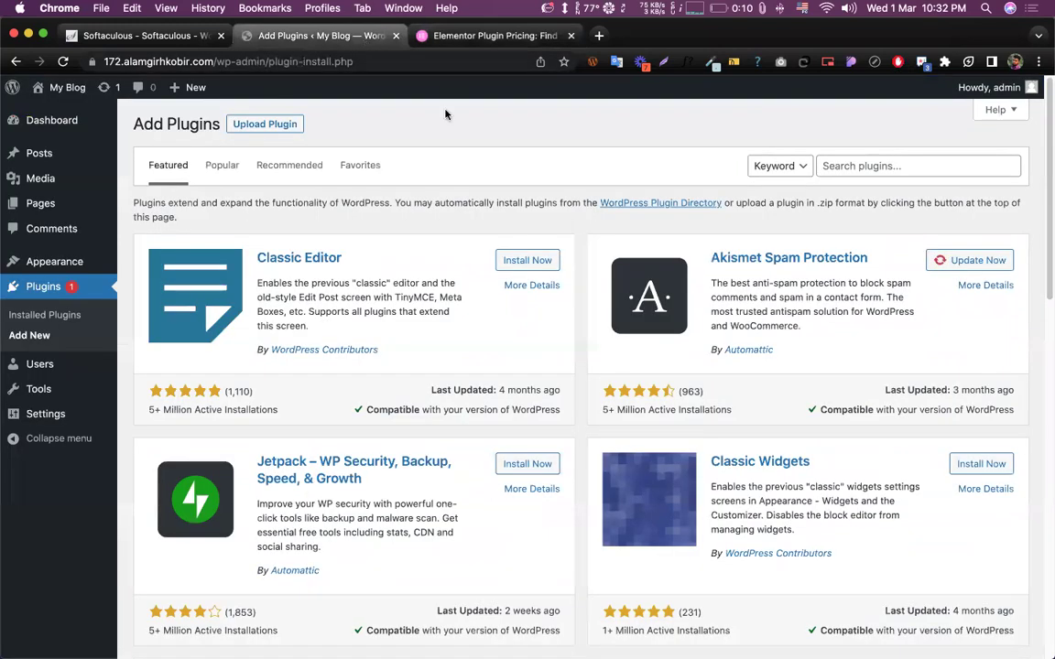
middle_click(513, 34)
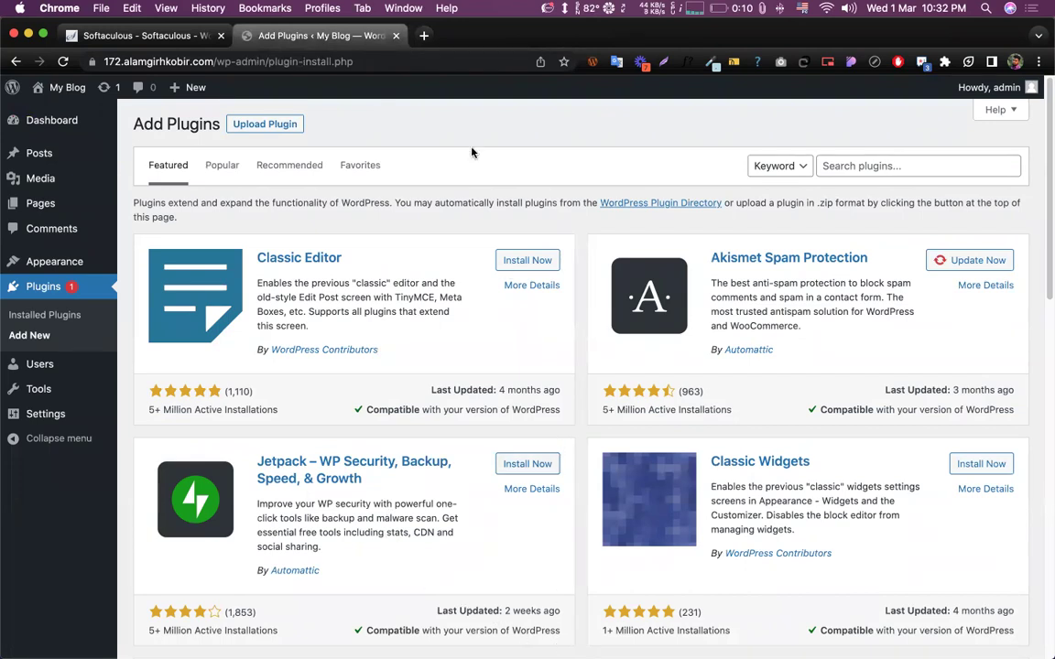
click(267, 122)
click(467, 257)
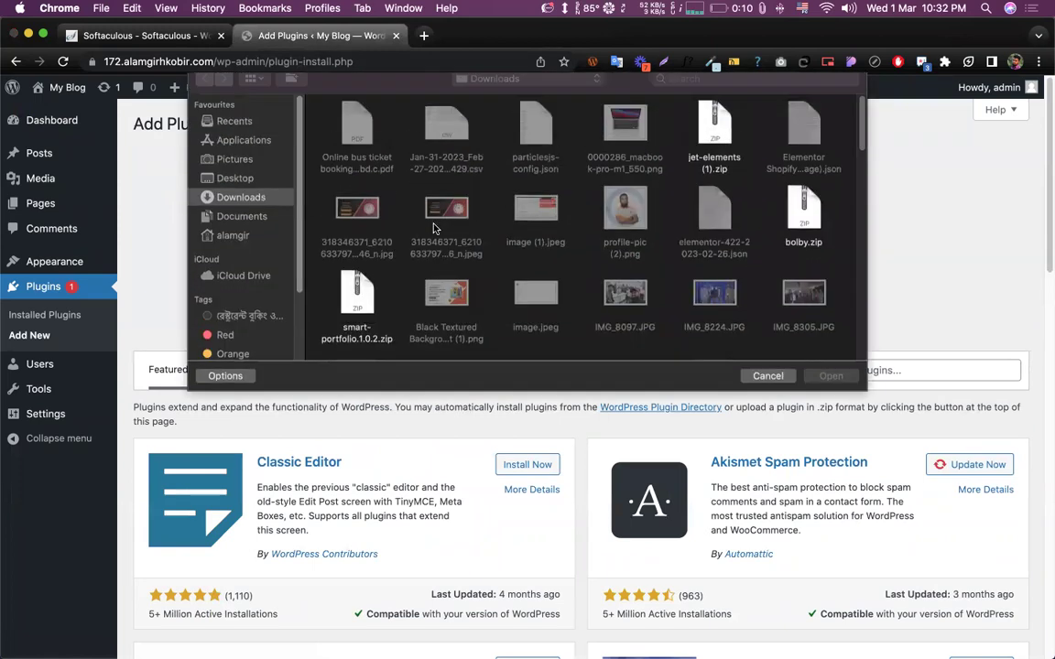
- Browse Downloads to the theme and plugin > elementor 1000 jasons for all > 3.0.9 elementor-pro--package folder
scroll(550, 267, down, 10)
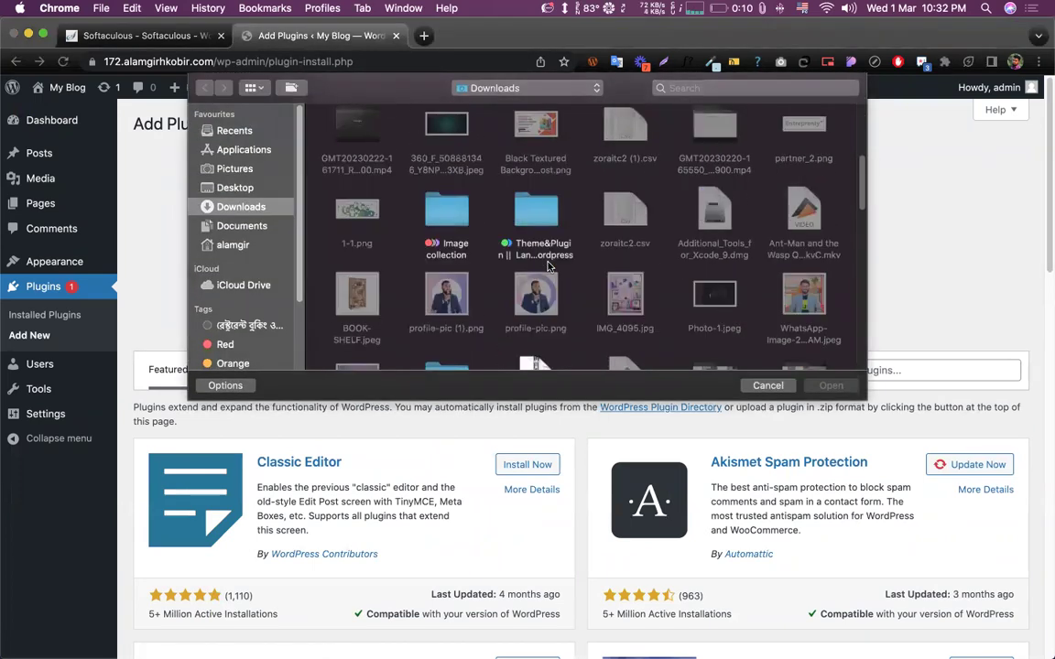
scroll(548, 266, down, 10)
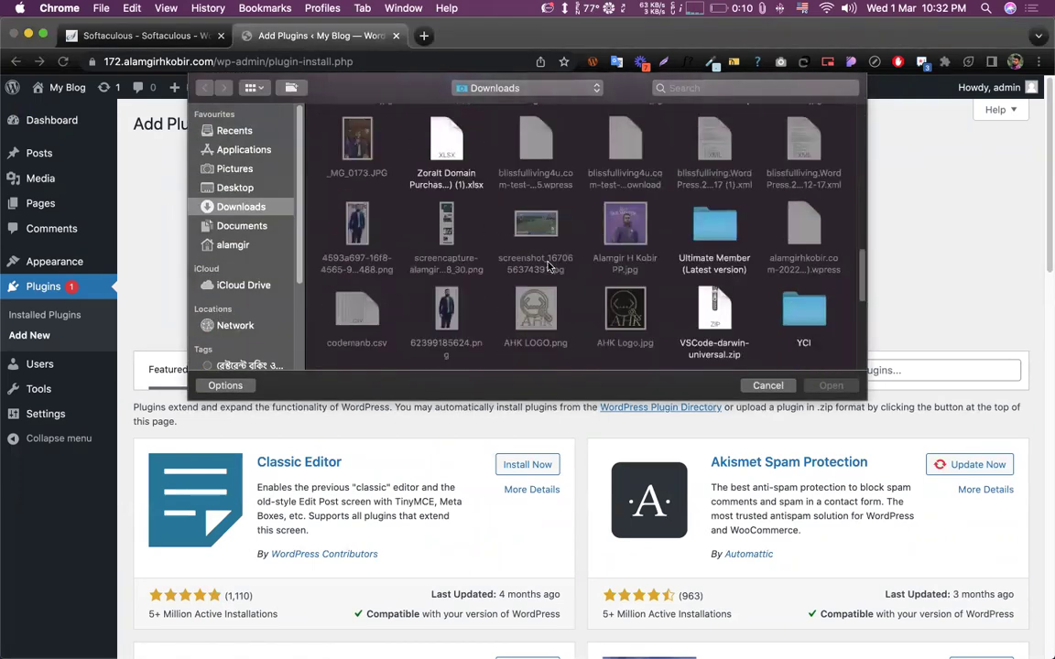
scroll(743, 174, down, 4)
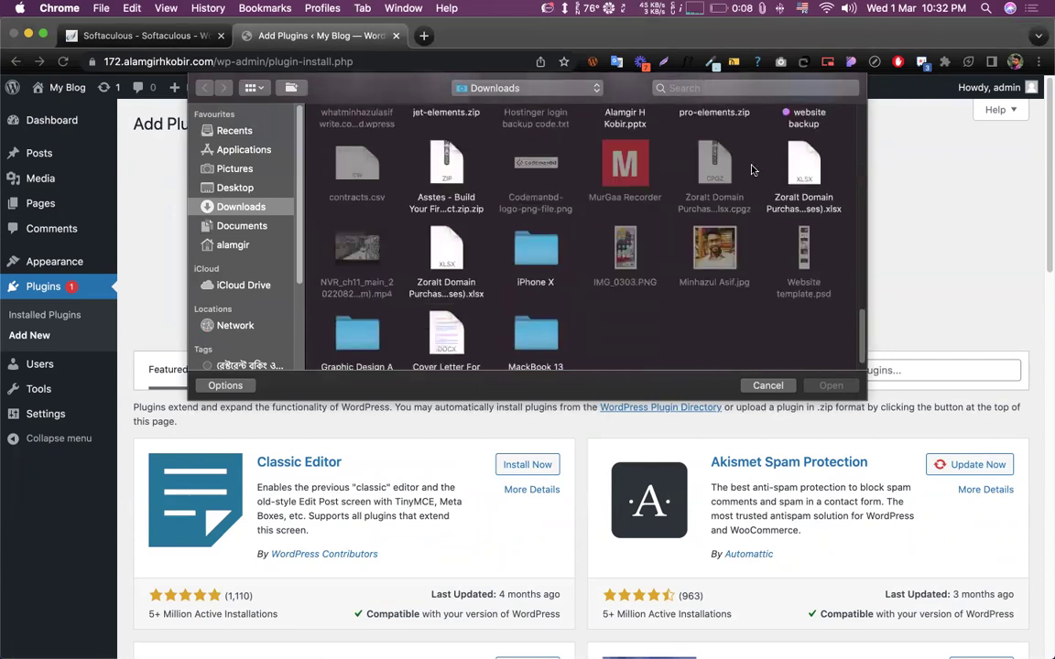
scroll(550, 269, up, 5)
scroll(554, 265, up, 15)
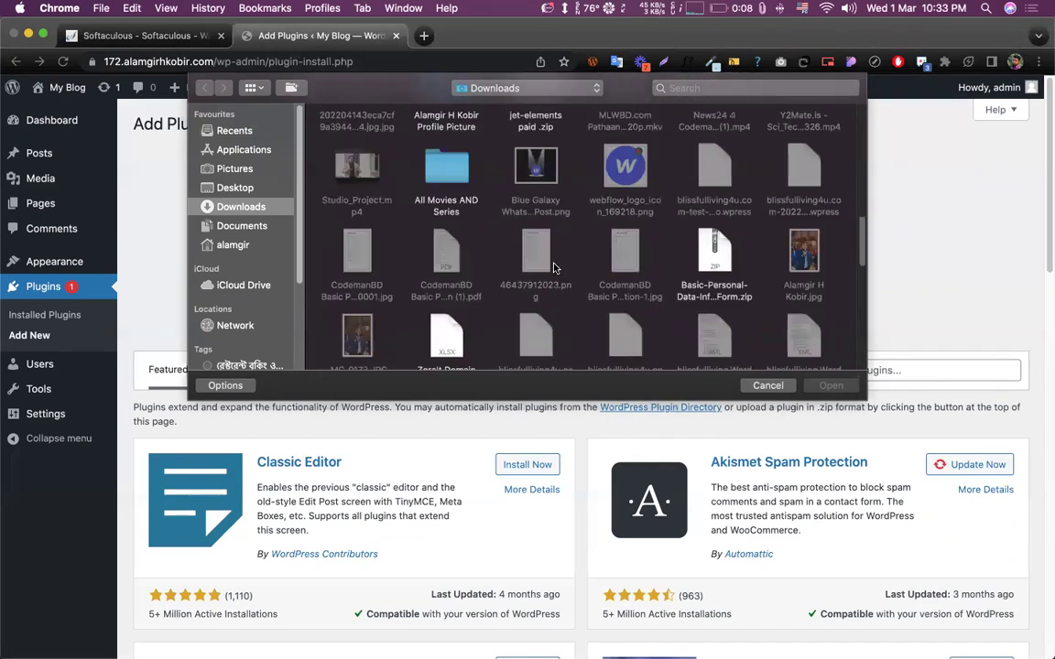
double_click(519, 260)
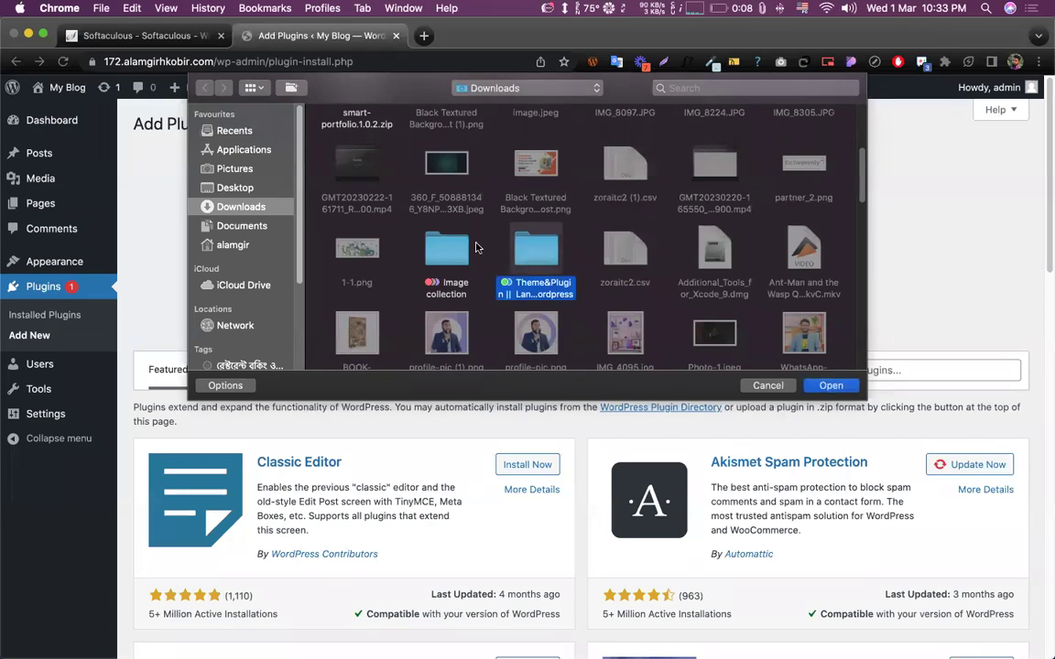
double_click(346, 133)
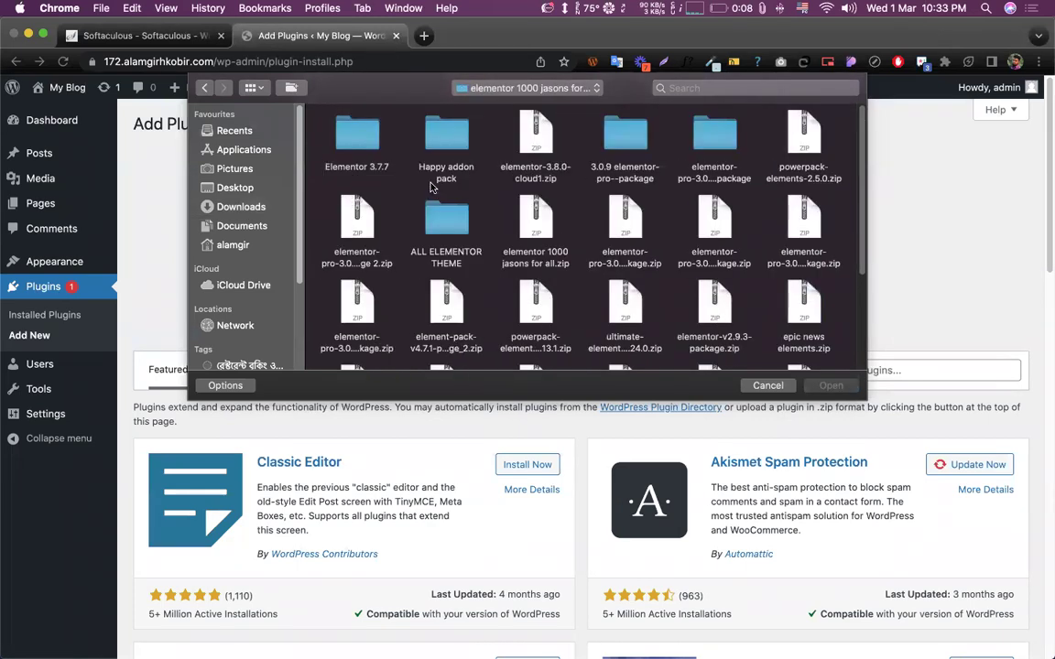
double_click(626, 137)
- Select elementor.zip as the upload file and install it
click(348, 137)
click(387, 134)
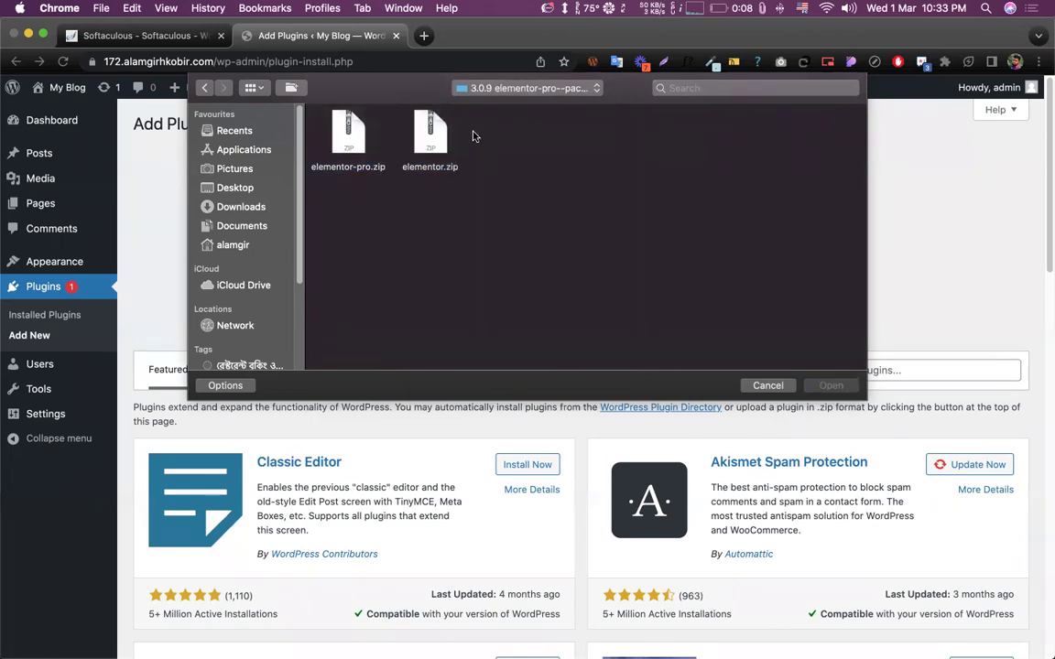
click(429, 137)
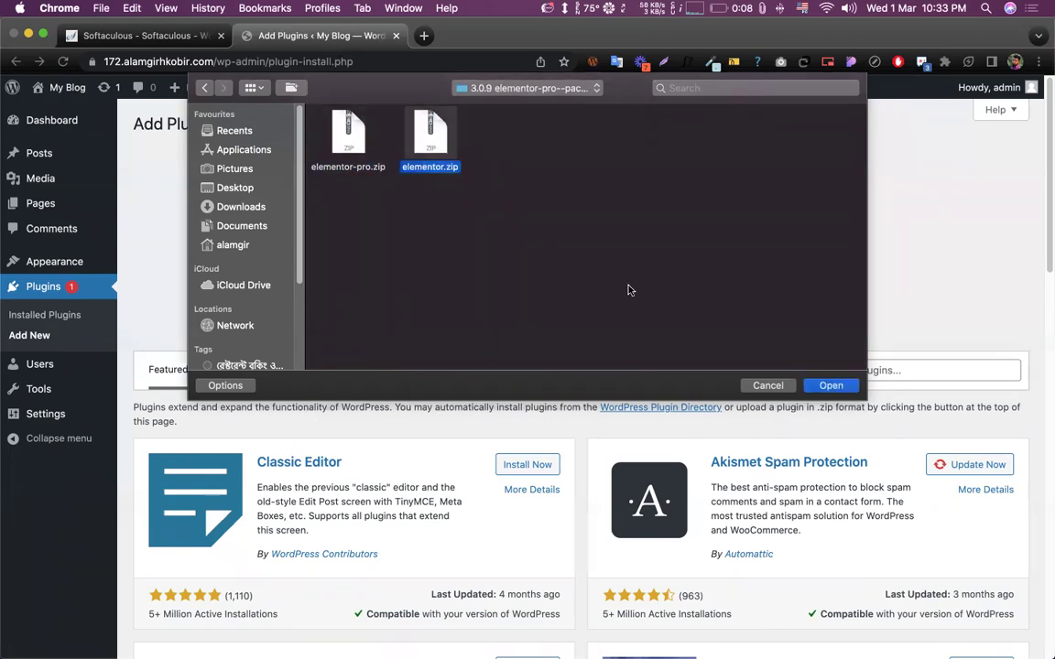
key(Return)
click(667, 261)
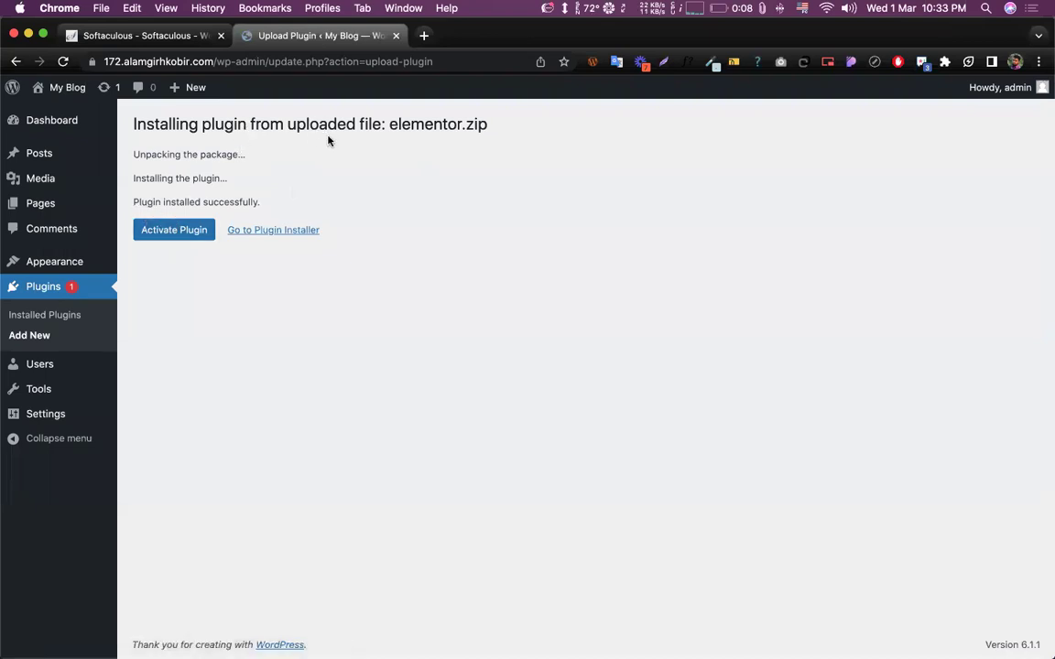
- Activate Elementor 3.0.15 and return to the Installed Plugins list
click(158, 229)
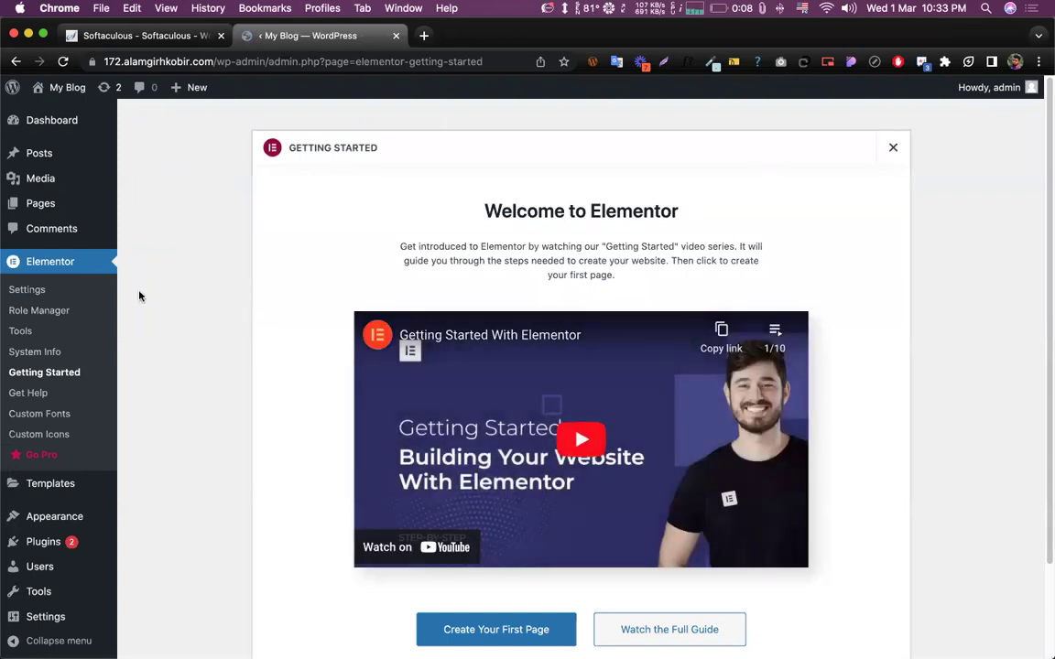
mouse_move(53, 545)
scroll(379, 391, down, 3)
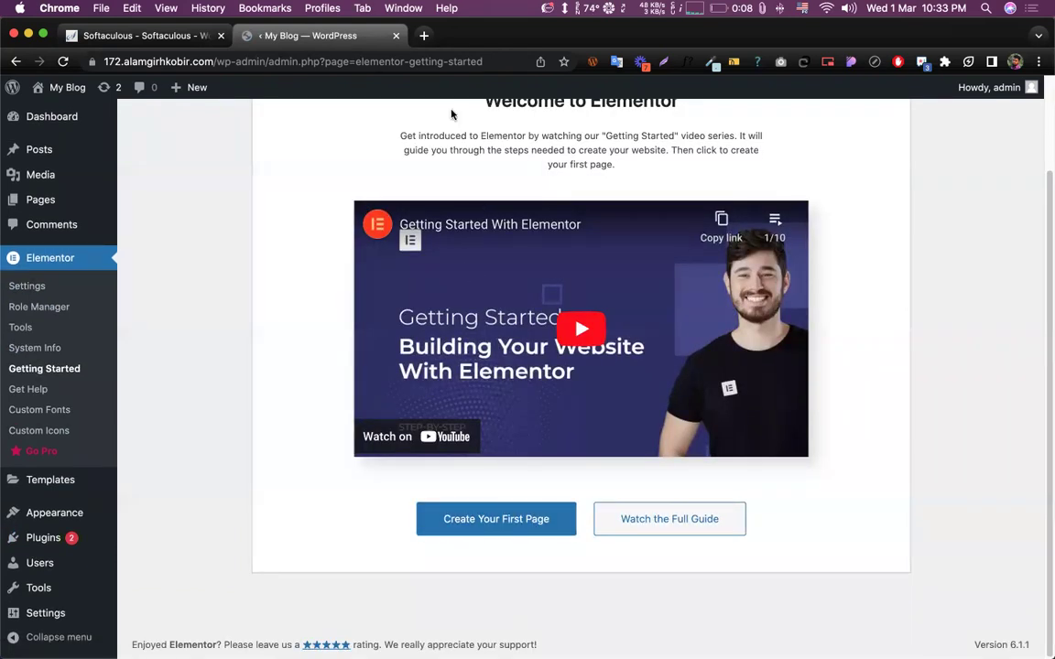
scroll(504, 169, up, 3)
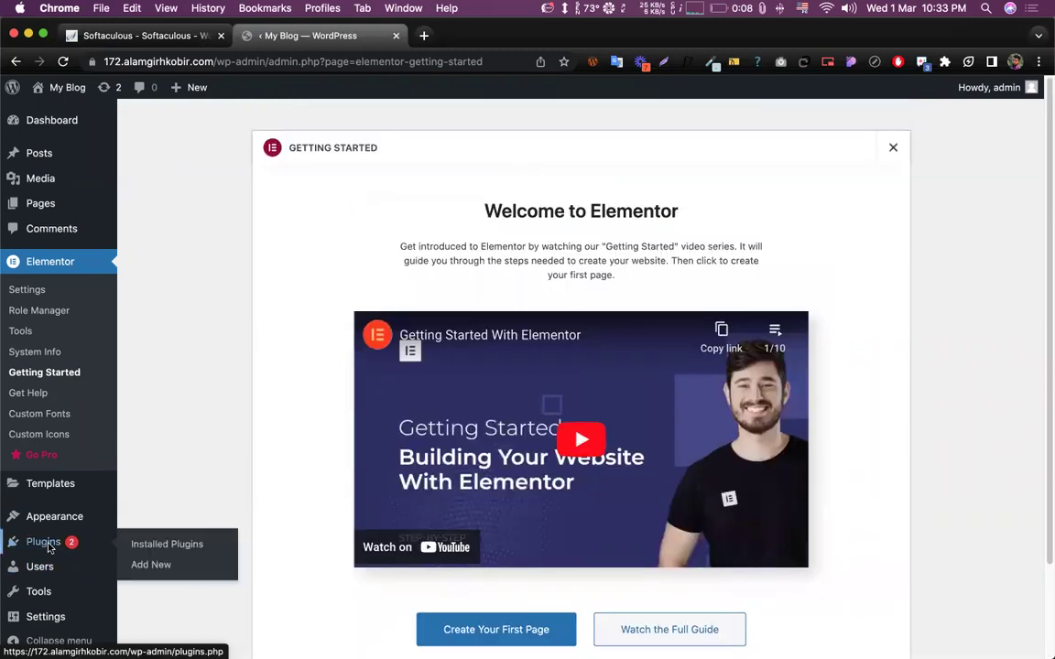
click(156, 565)
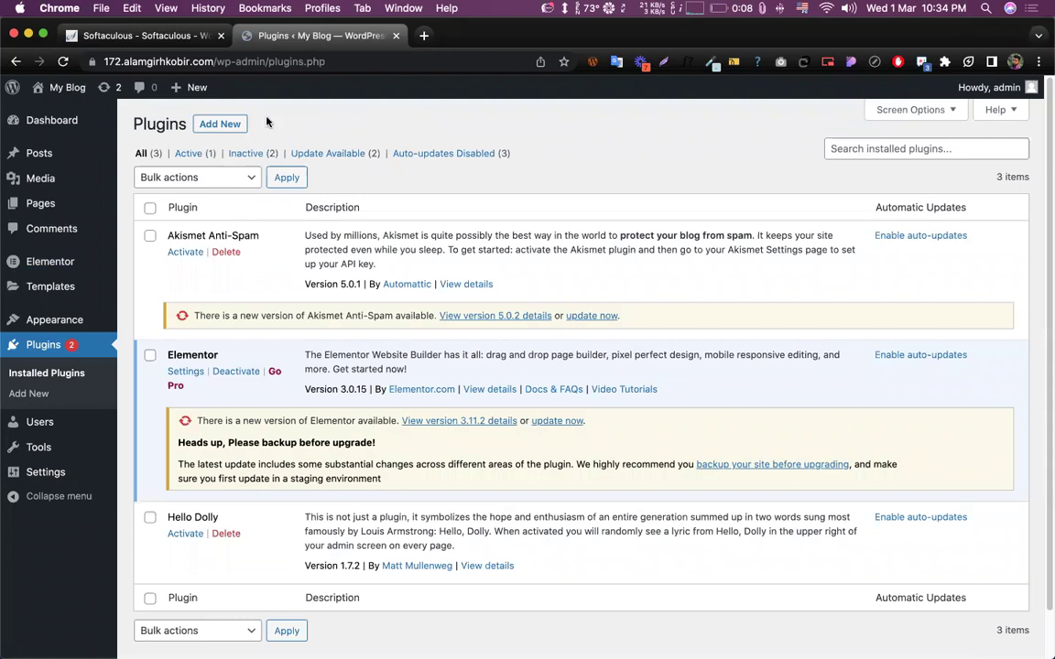
- Upload elementor-pro.zip as a new plugin, install it, and activate Elementor Pro
click(222, 123)
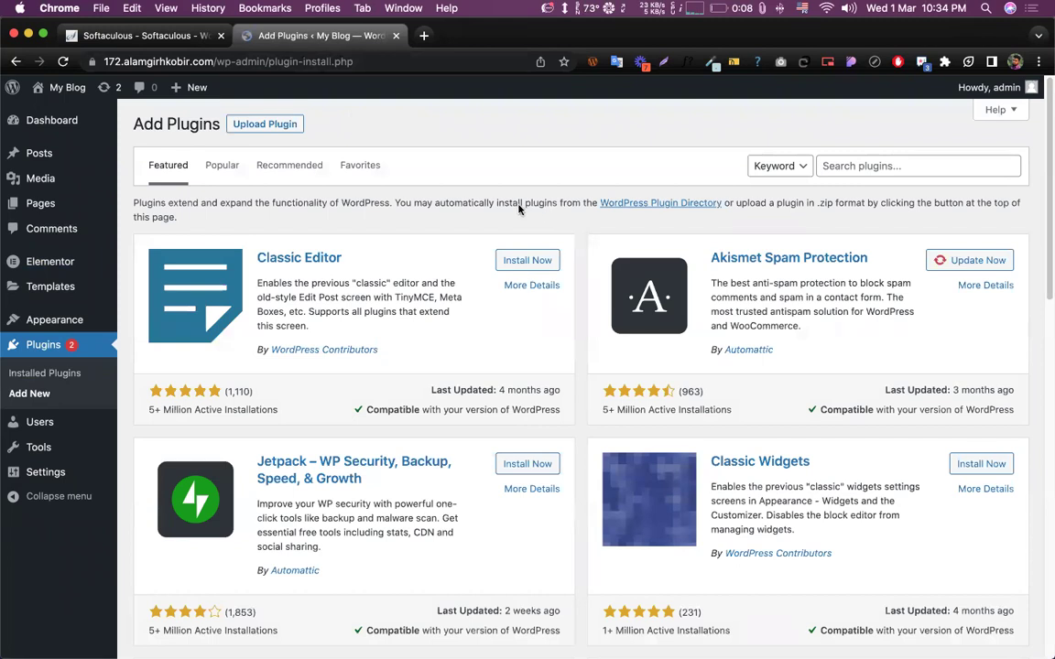
click(281, 126)
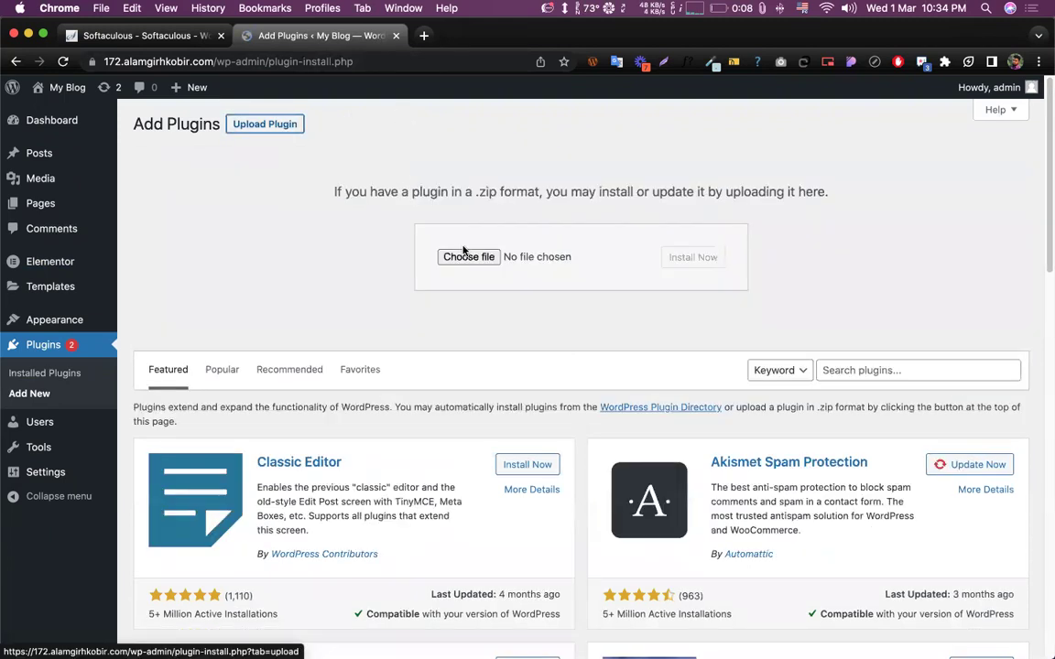
click(469, 258)
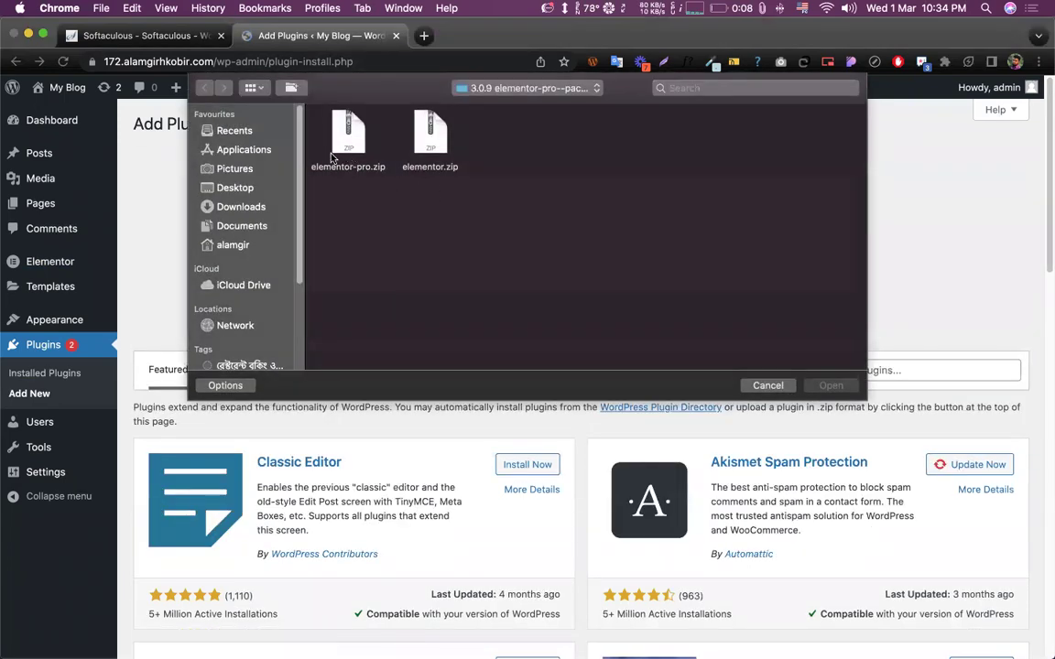
click(336, 153)
click(807, 388)
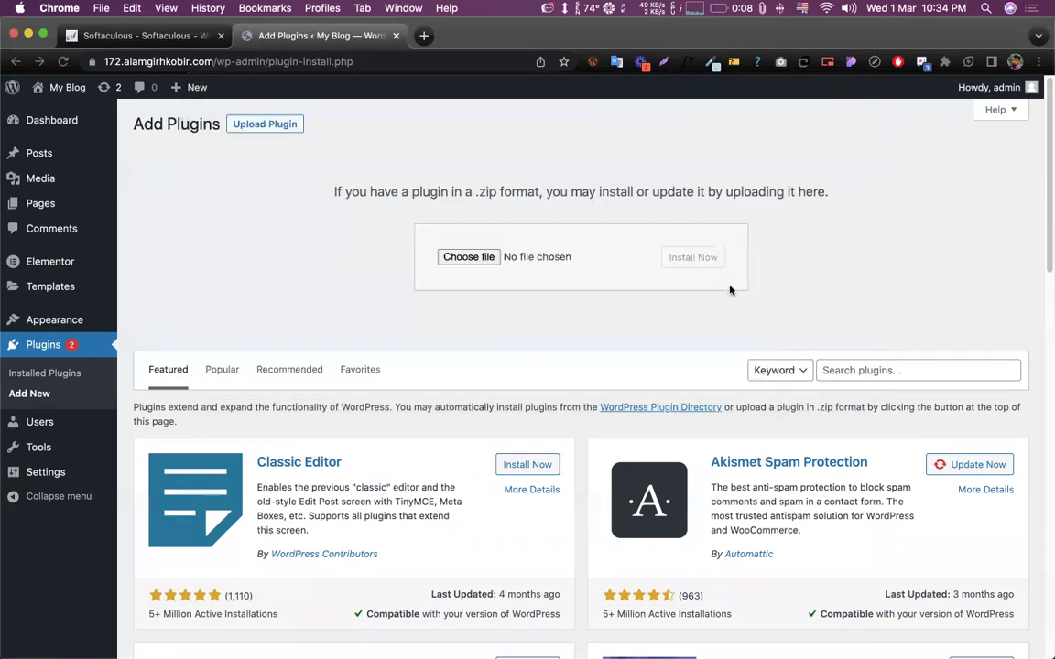
click(694, 257)
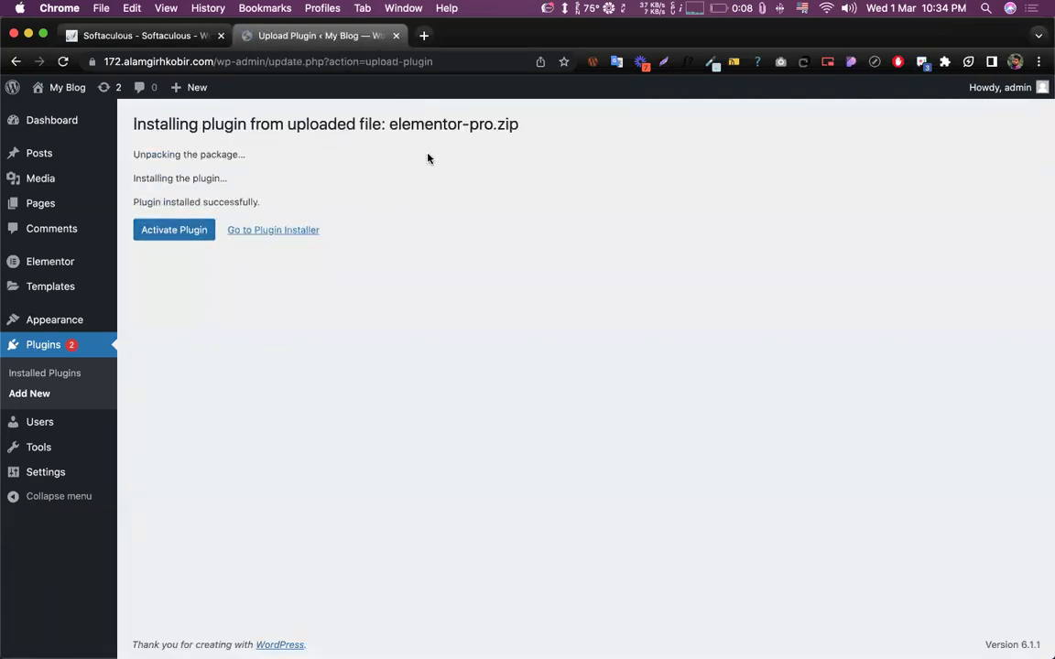
click(180, 240)
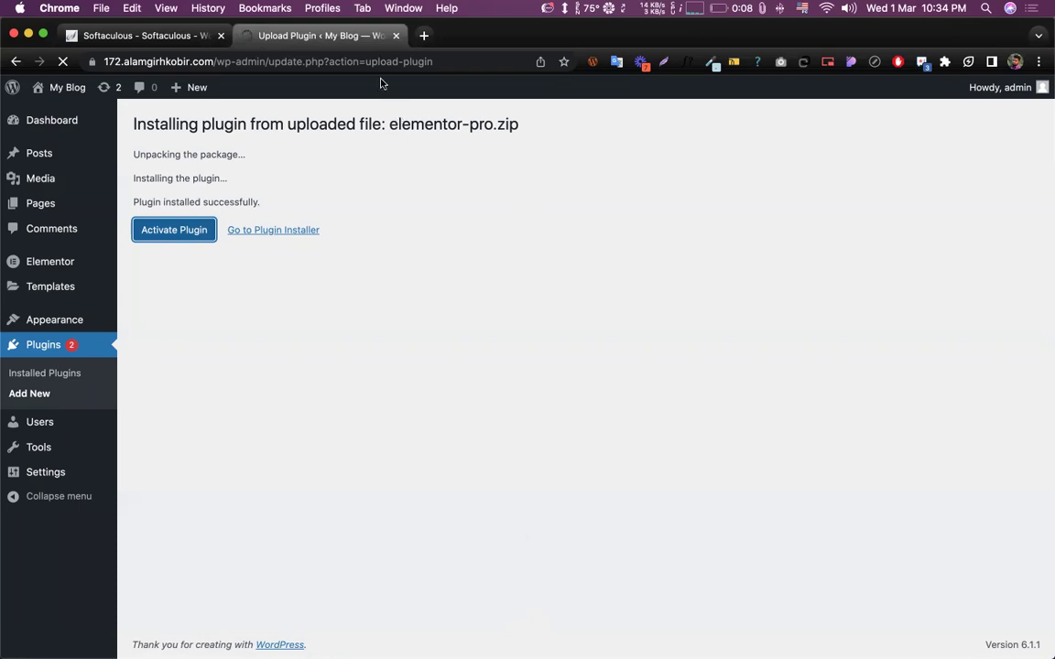
- Check the plugins list: Elementor at 3.0.15 and Elementor Pro at 3.0.9, both active
scroll(448, 217, down, 3)
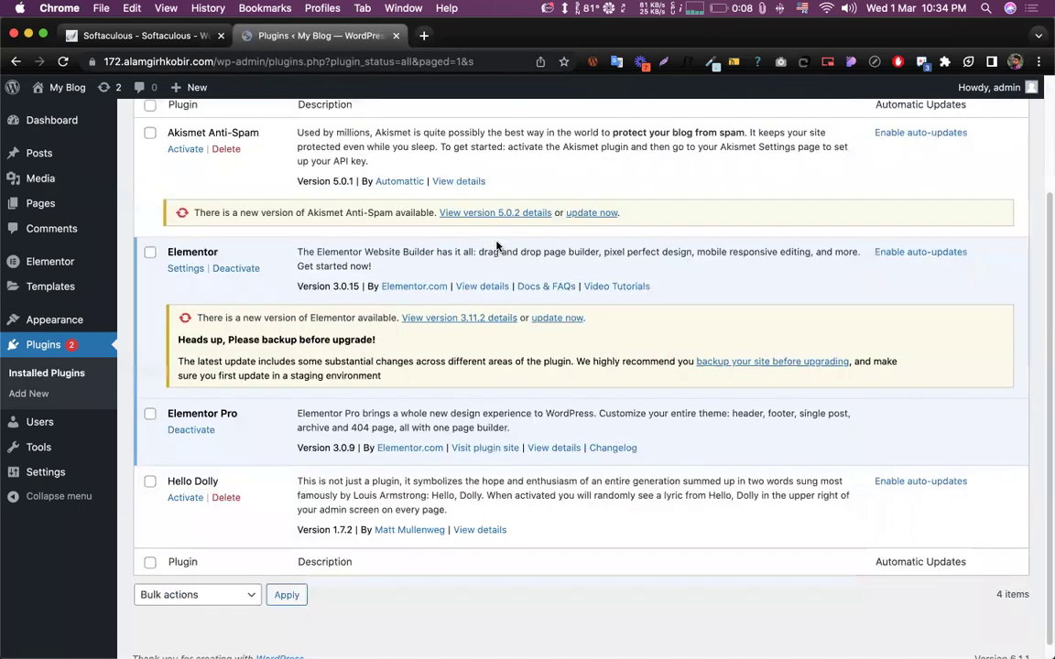
double_click(193, 237)
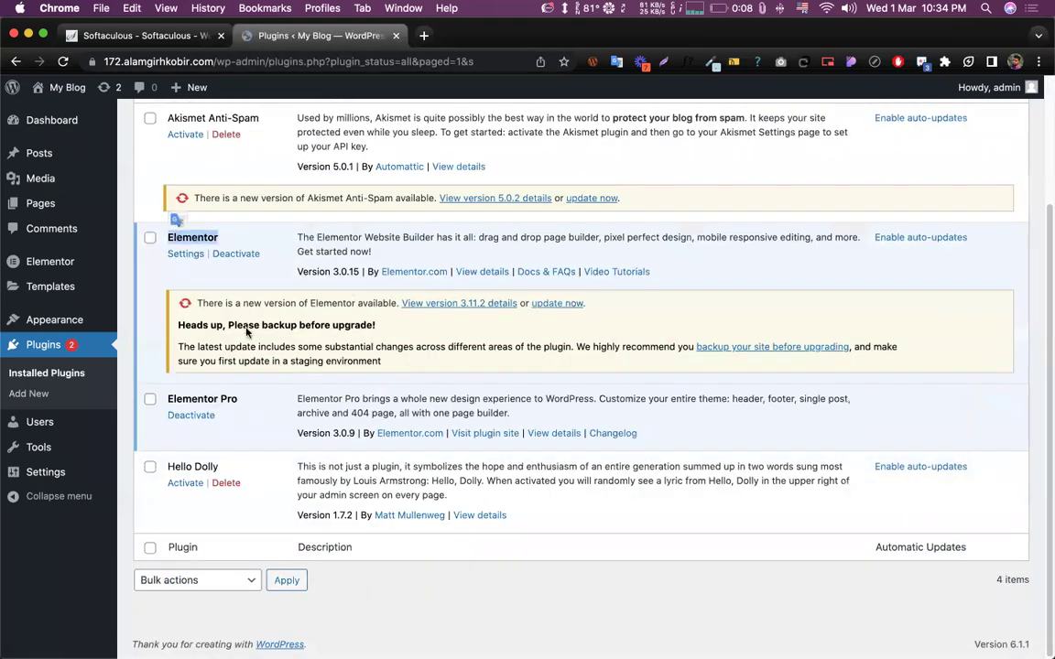
double_click(193, 399)
click(335, 431)
double_click(344, 432)
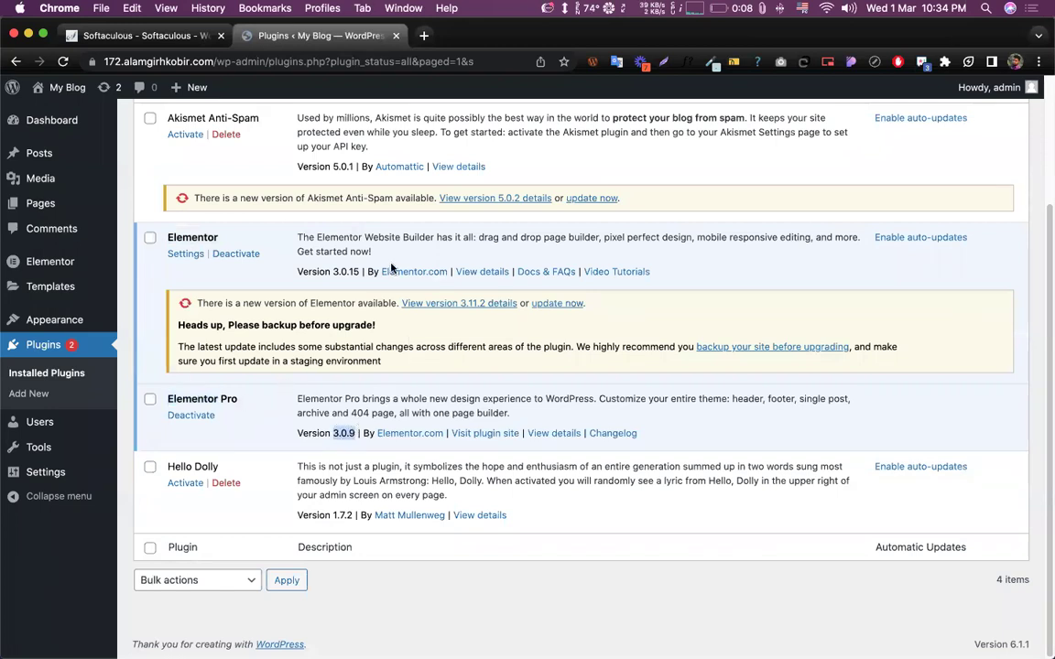
drag(333, 272, 355, 272)
click(322, 245)
scroll(438, 342, up, 2)
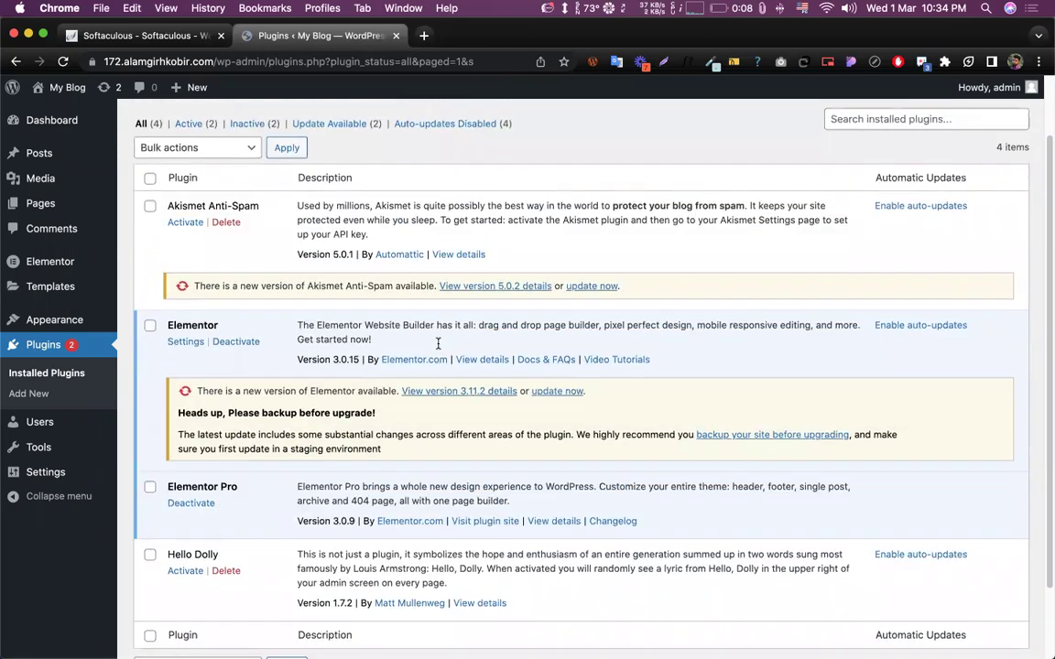
scroll(333, 357, up, 2)
scroll(332, 357, down, 3)
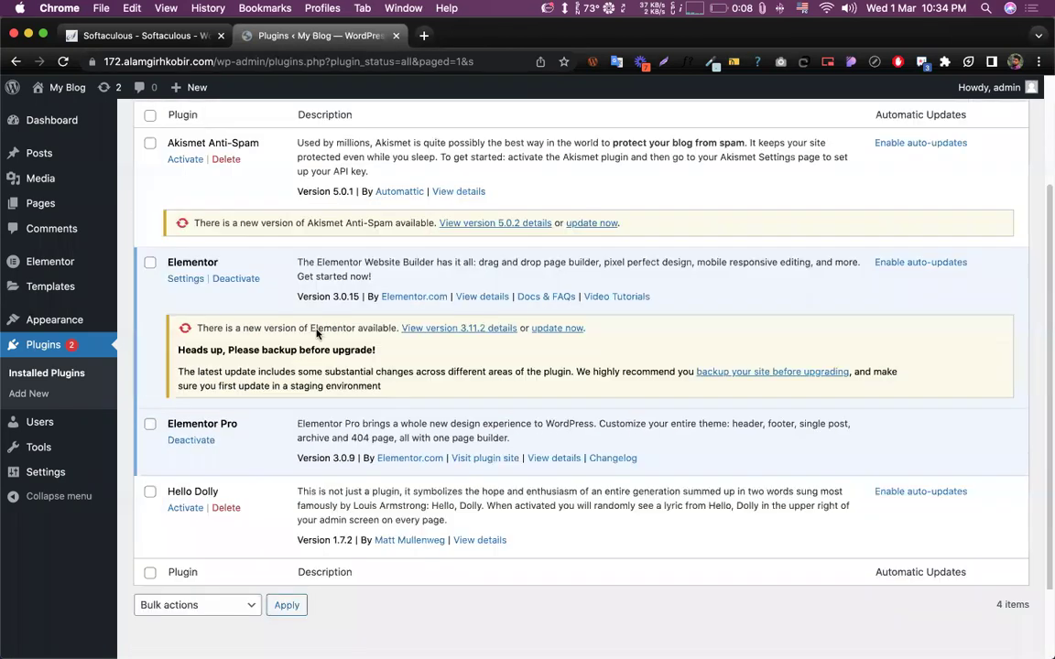
scroll(313, 202, up, 3)
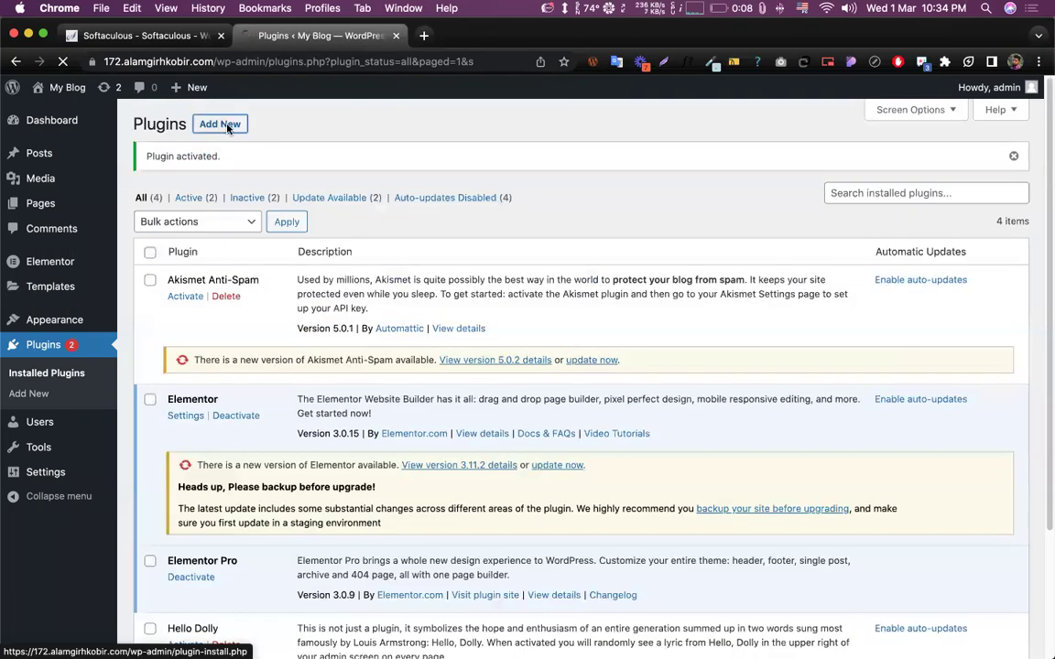
- Search the plugin directory for 'easy update', then install and activate Easy Updates Manager
click(224, 125)
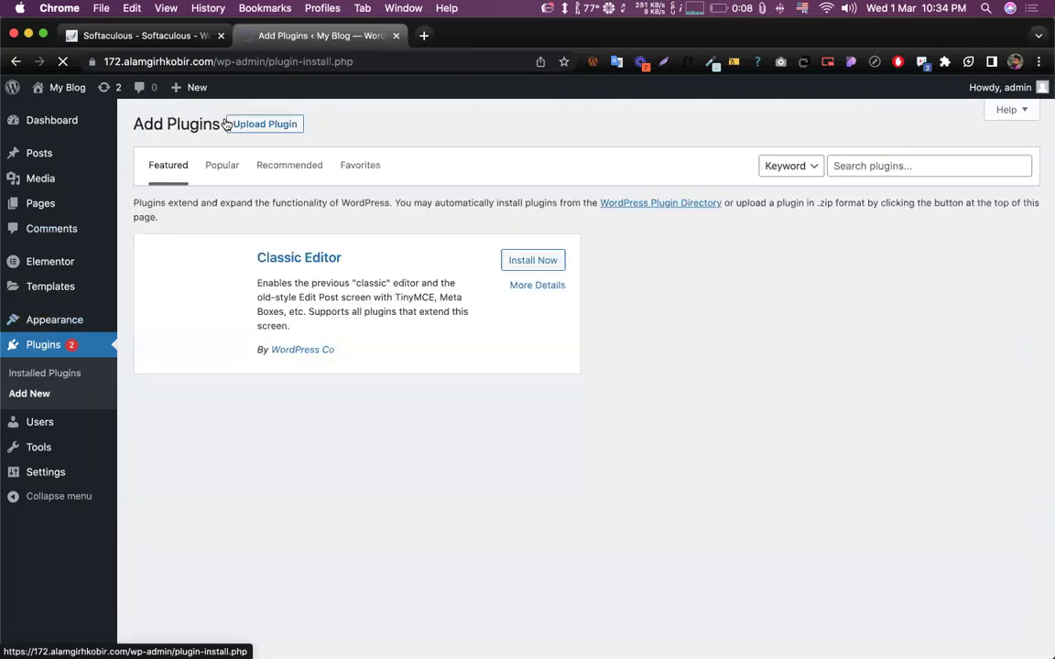
click(867, 164)
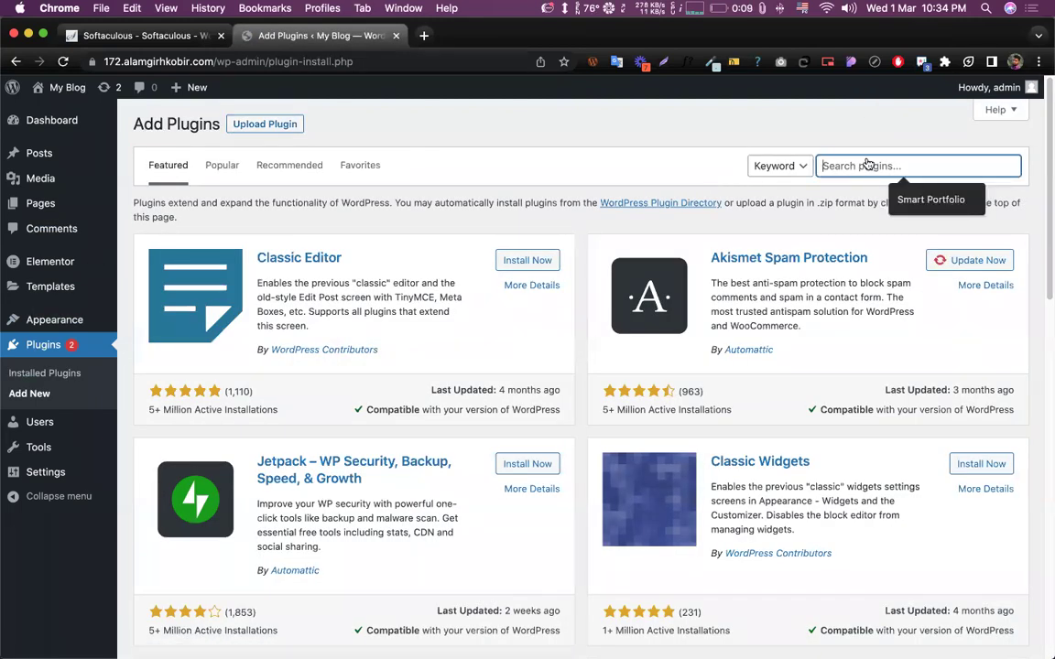
text(easy updat)
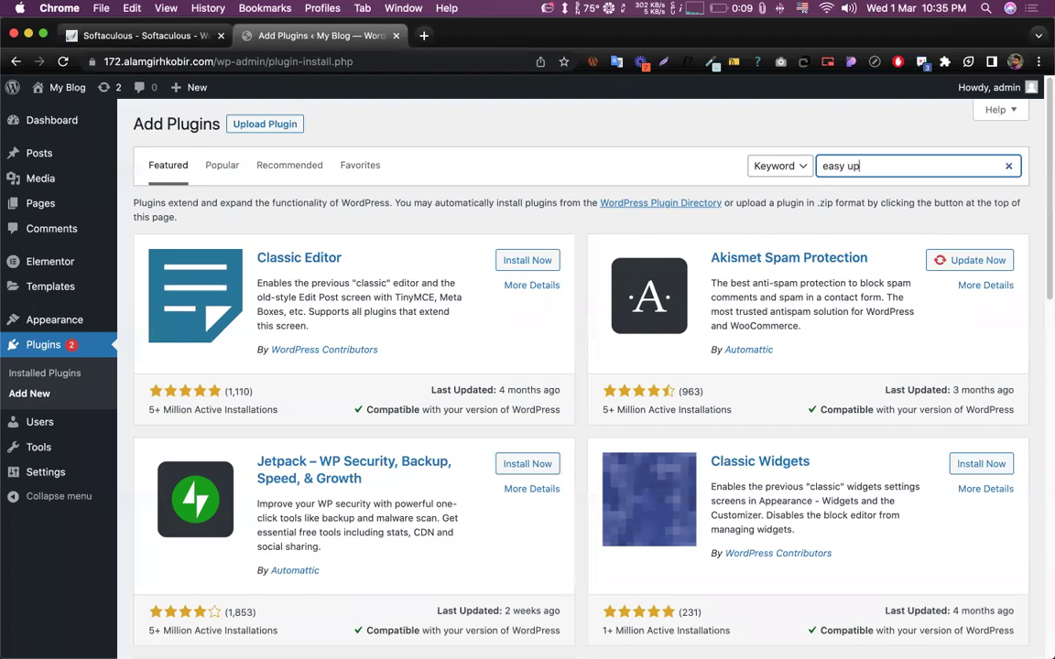
text(e)
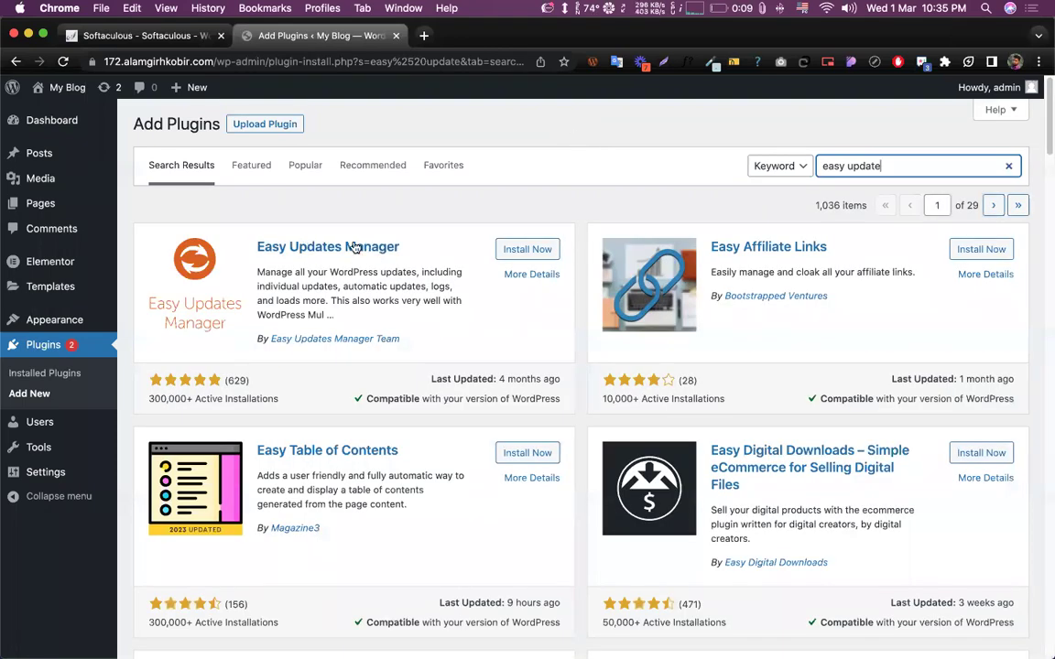
click(529, 251)
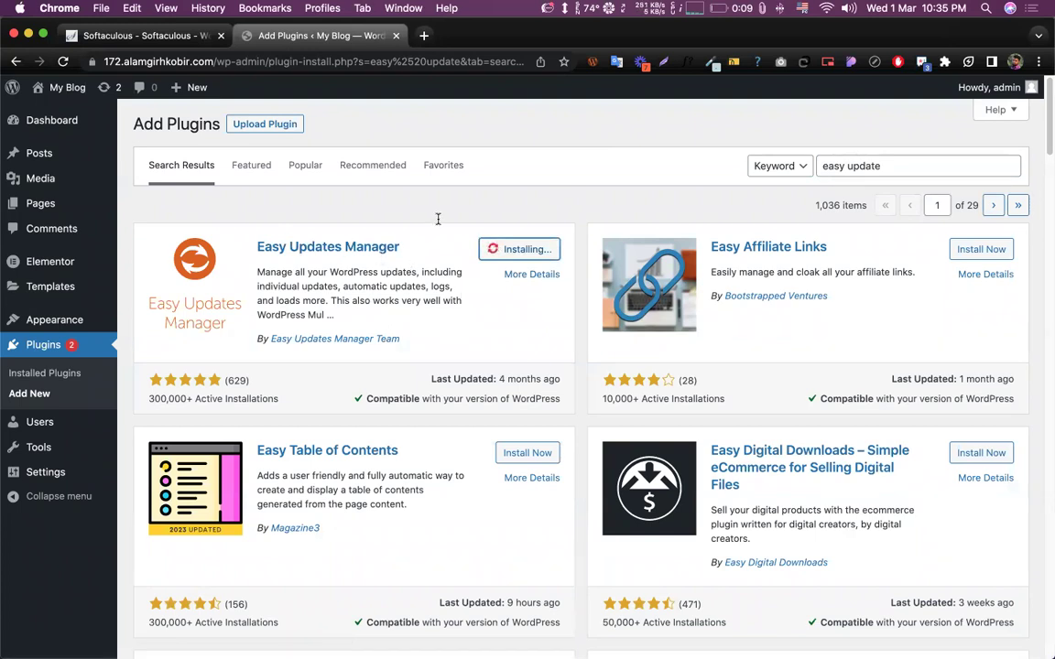
click(531, 249)
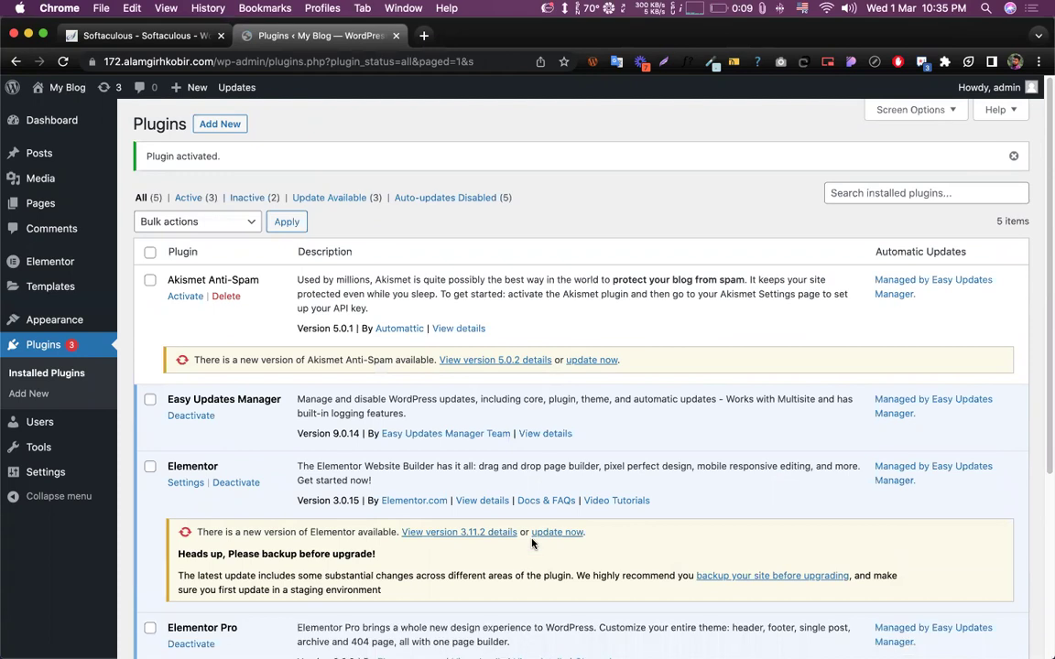
key(F11)
key(F11)
click(848, 8)
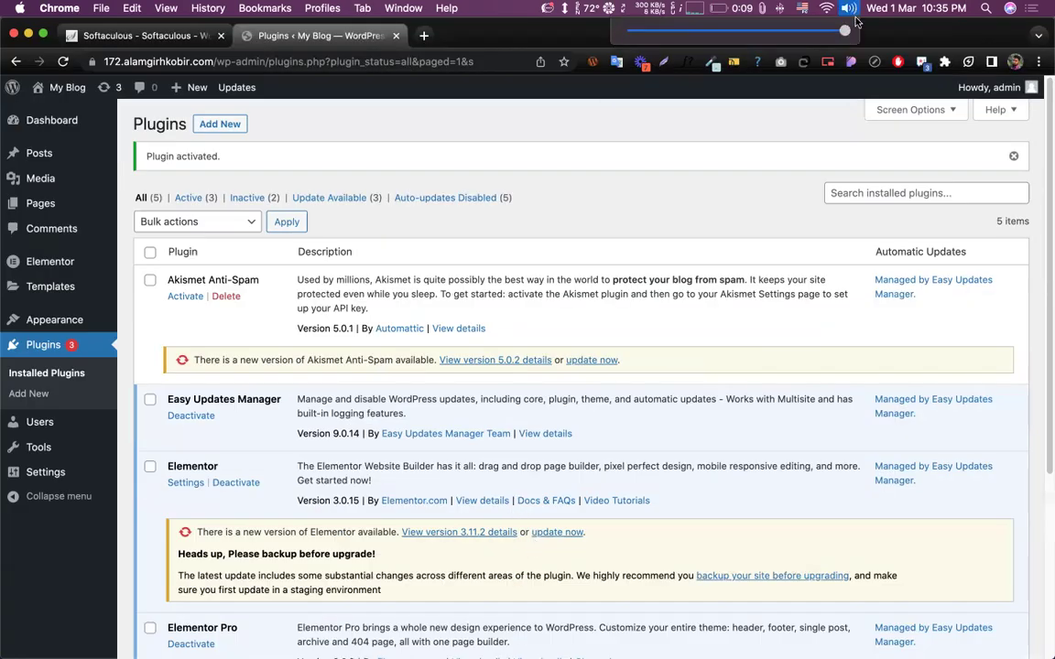
click(753, 126)
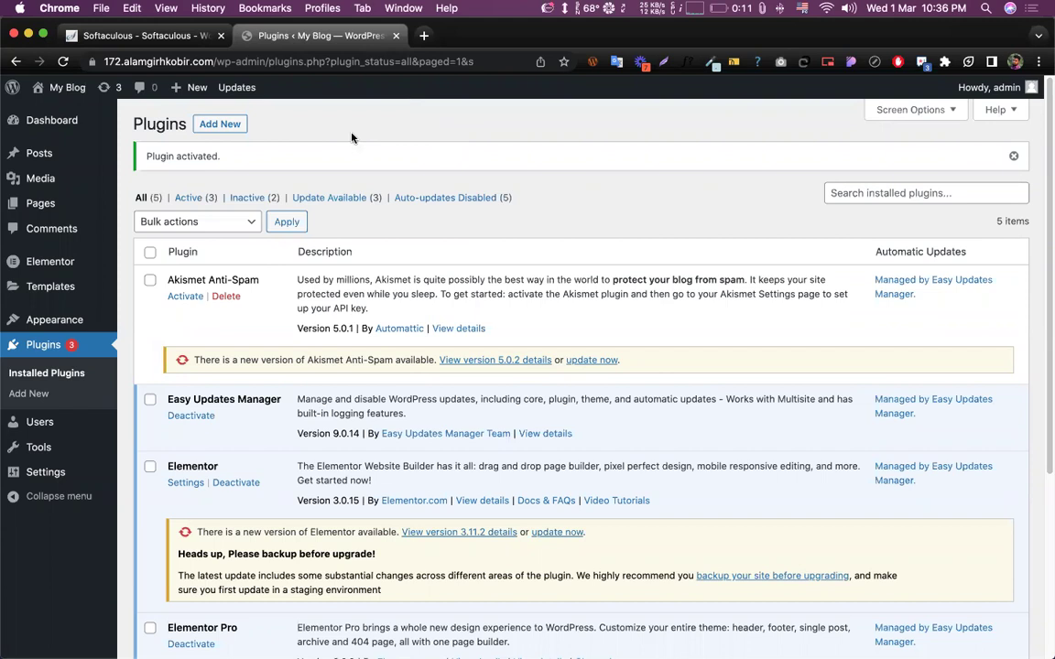
scroll(339, 390, down, 3)
scroll(360, 376, up, 3)
scroll(330, 274, down, 5)
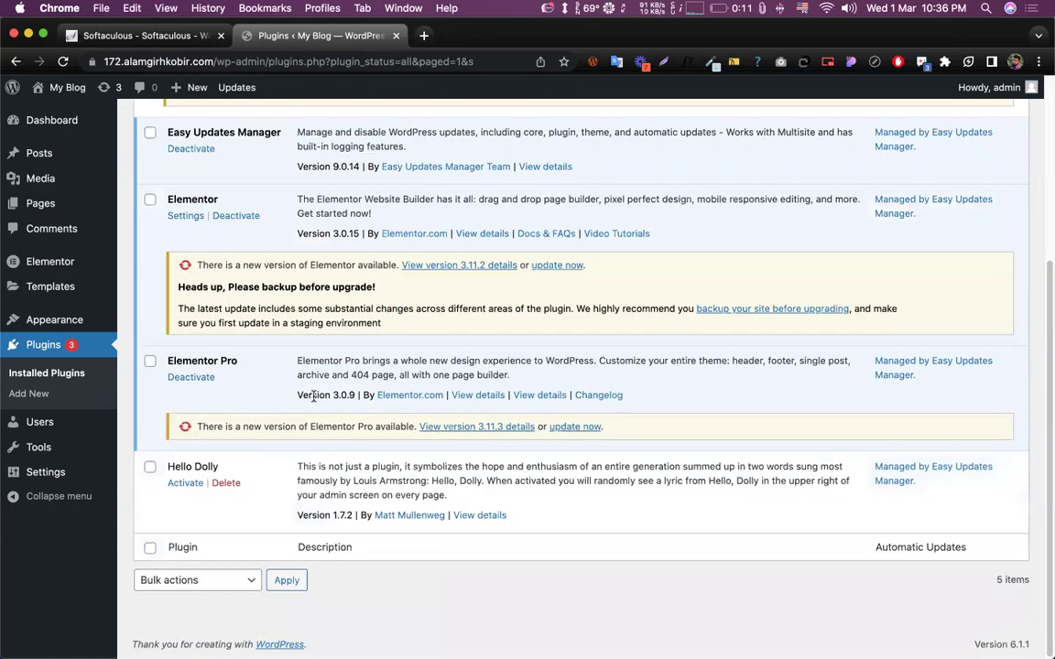
scroll(314, 397, up, 2)
scroll(313, 397, up, 3)
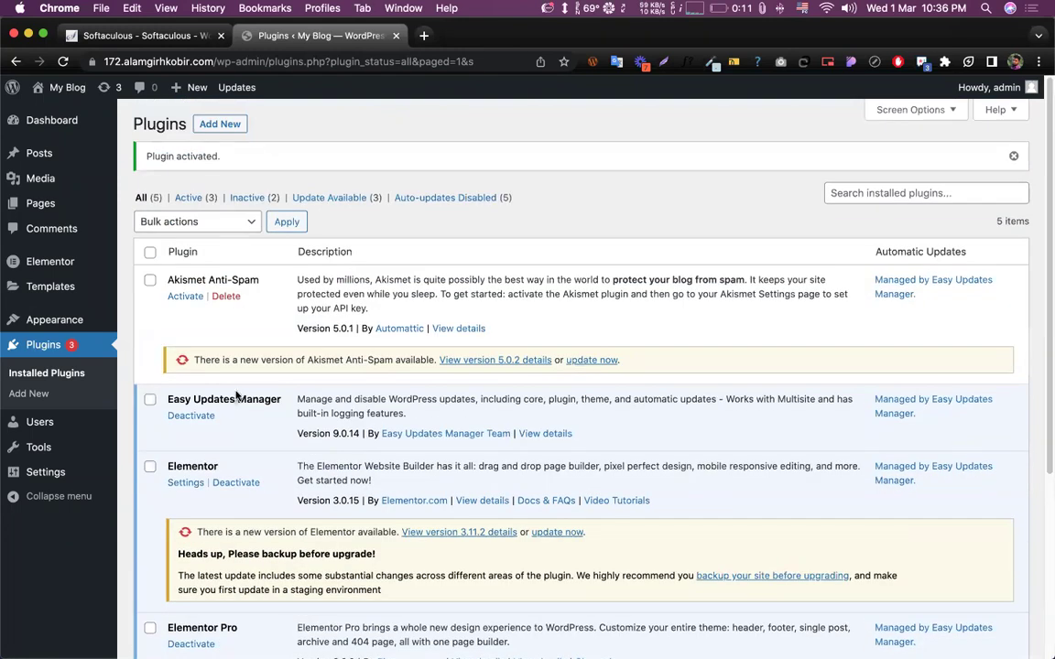
mouse_move(55, 121)
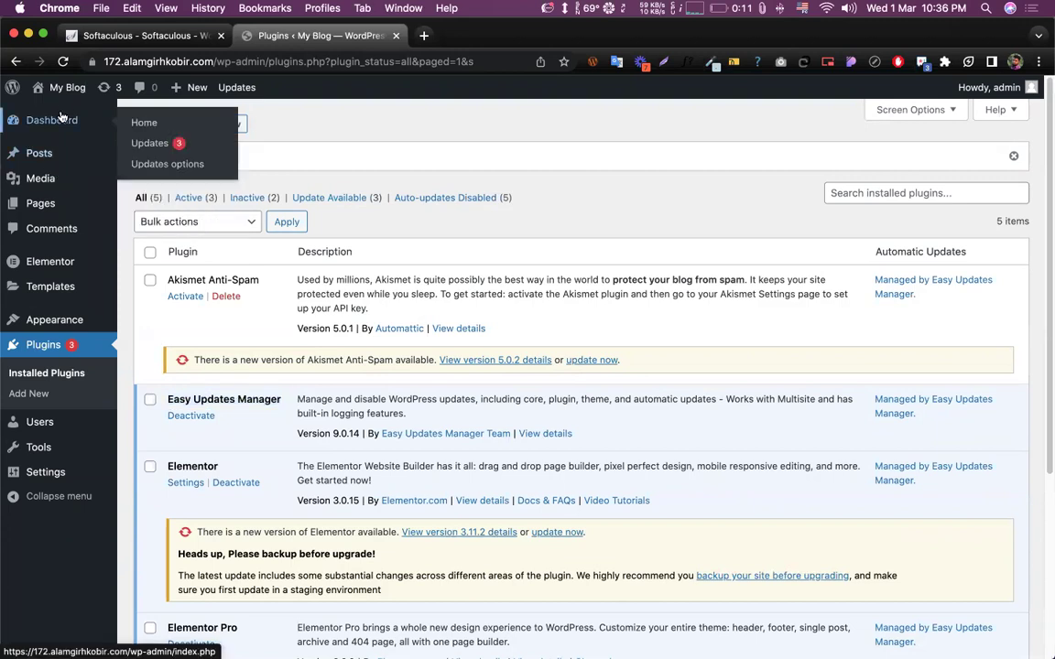
- Open the Easy Updates Manager update options and show its Plugins tab
click(167, 167)
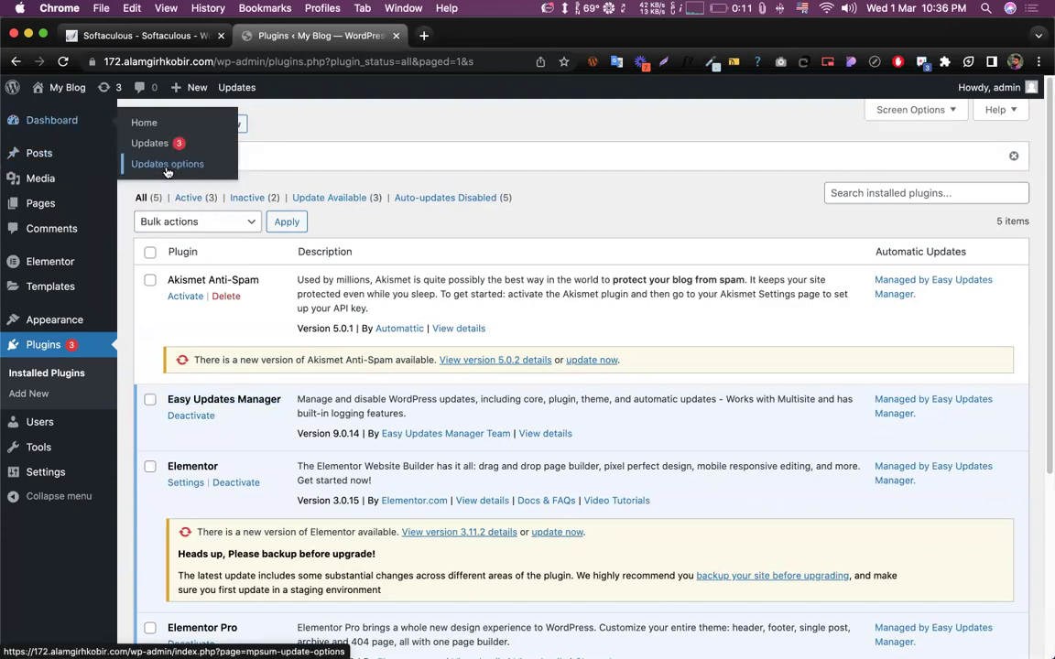
click(166, 167)
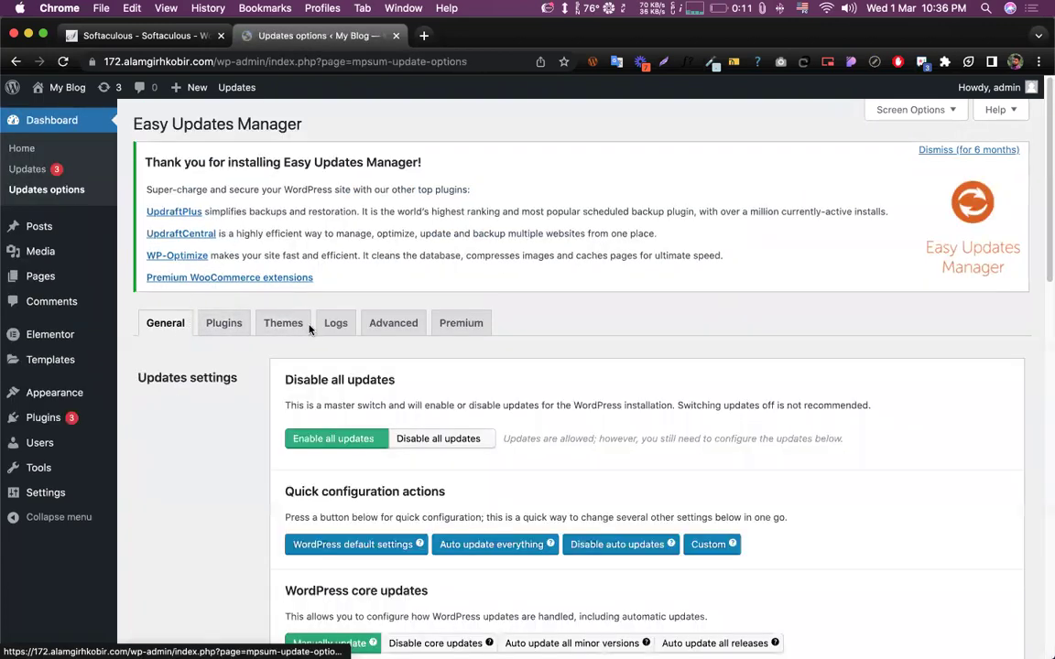
scroll(243, 264, down, 2)
click(224, 236)
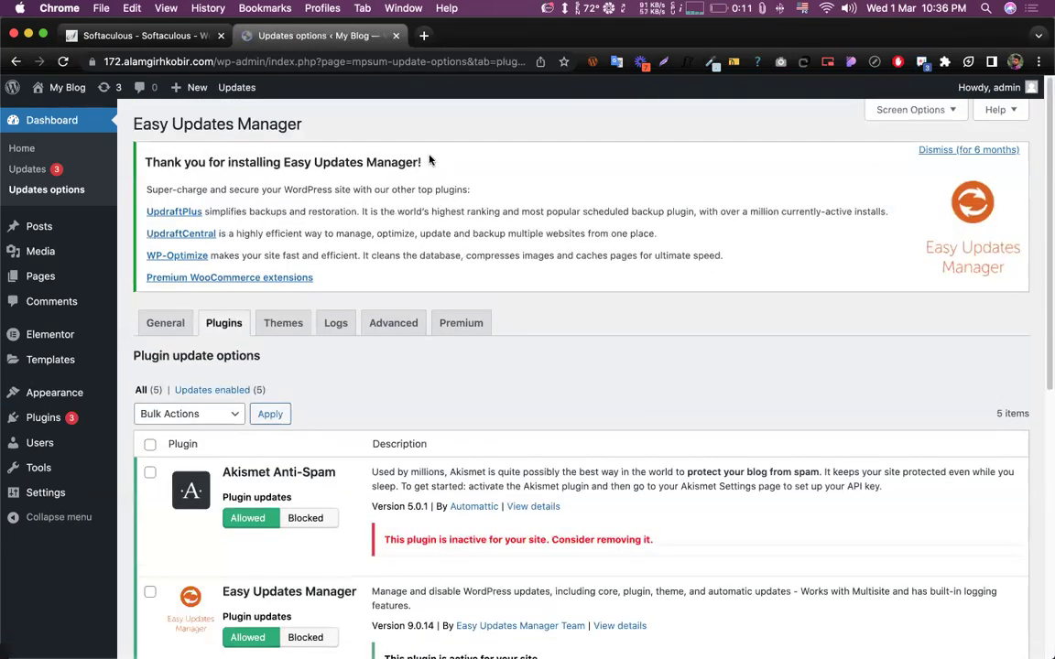
scroll(412, 174, down, 4)
scroll(467, 197, up, 4)
- Review the five plugins' update settings, all Allowed, and glance at the battery status
scroll(543, 226, down, 2)
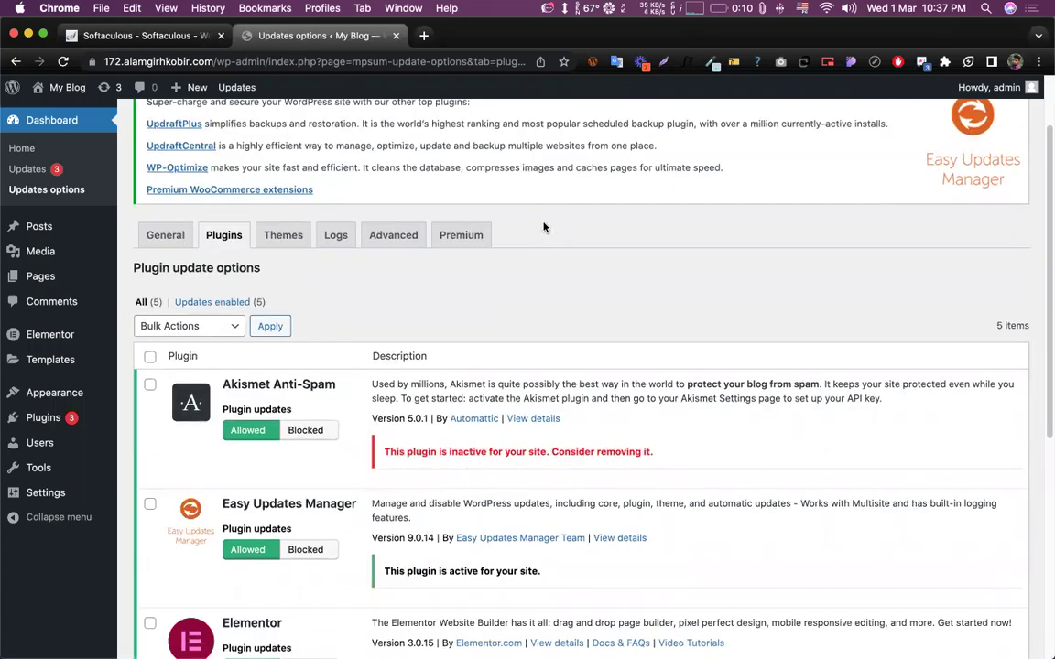
scroll(545, 218, up, 2)
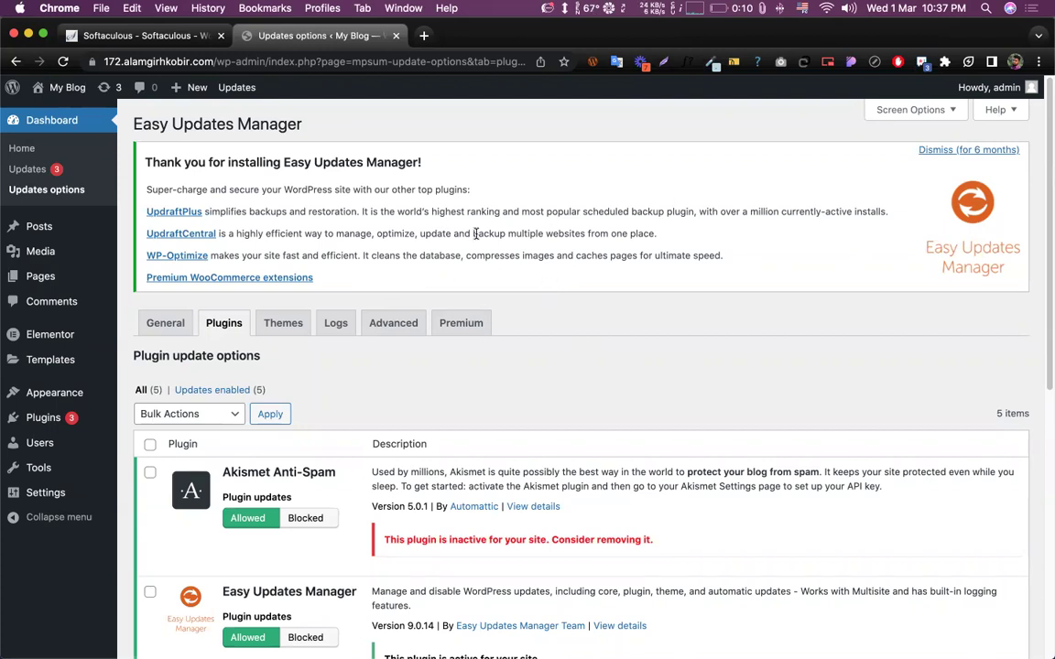
scroll(475, 233, down, 5)
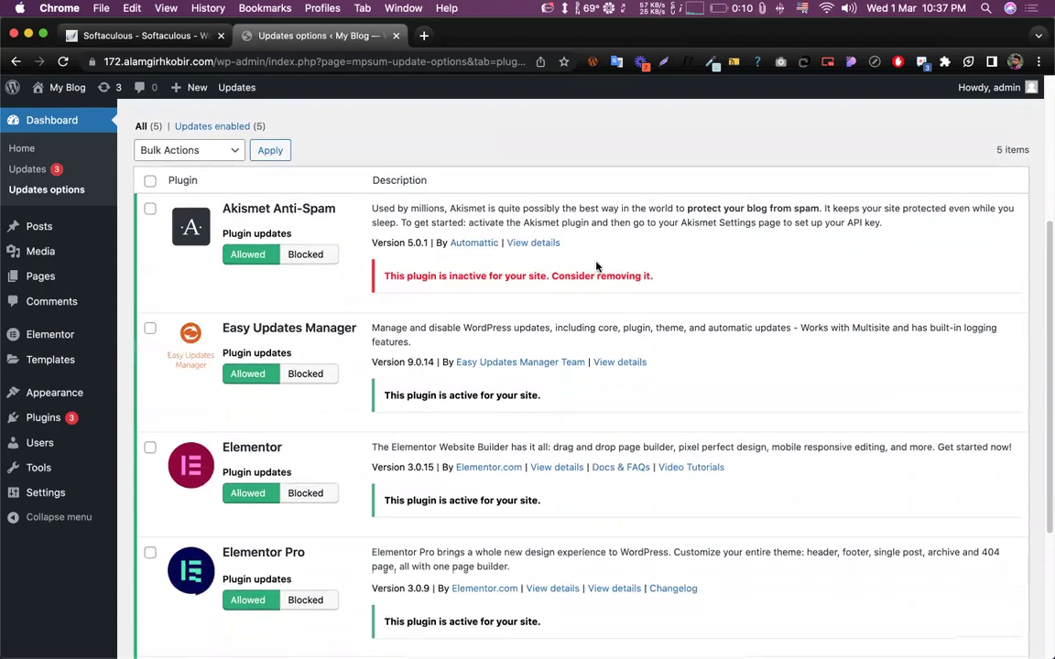
scroll(535, 235, up, 5)
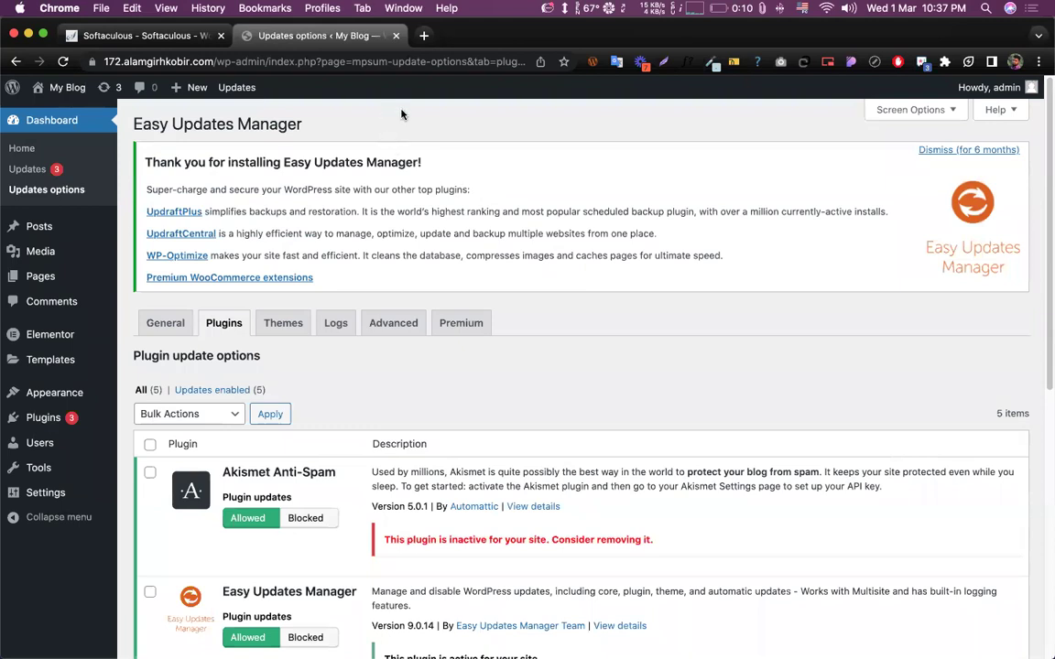
click(710, 9)
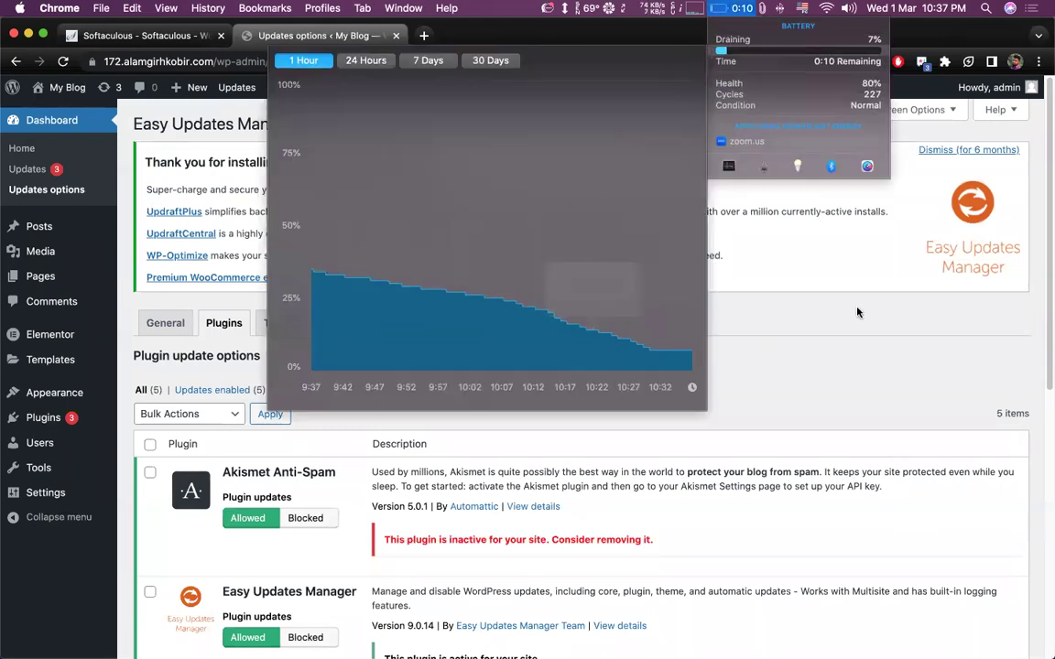
click(771, 276)
scroll(341, 383, down, 5)
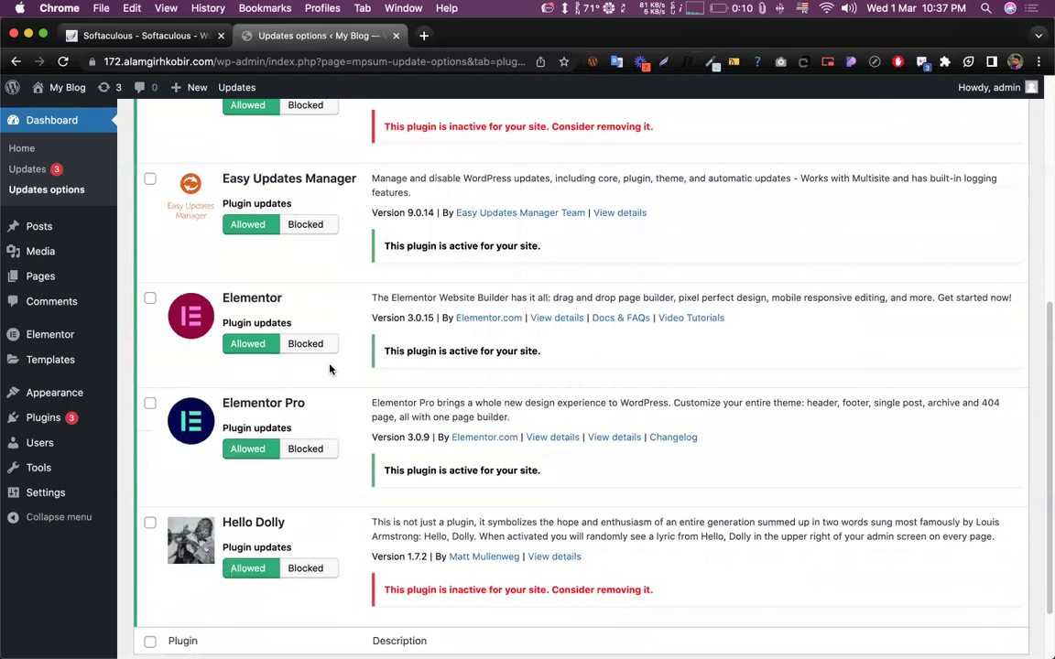
scroll(382, 272, up, 3)
scroll(382, 271, down, 4)
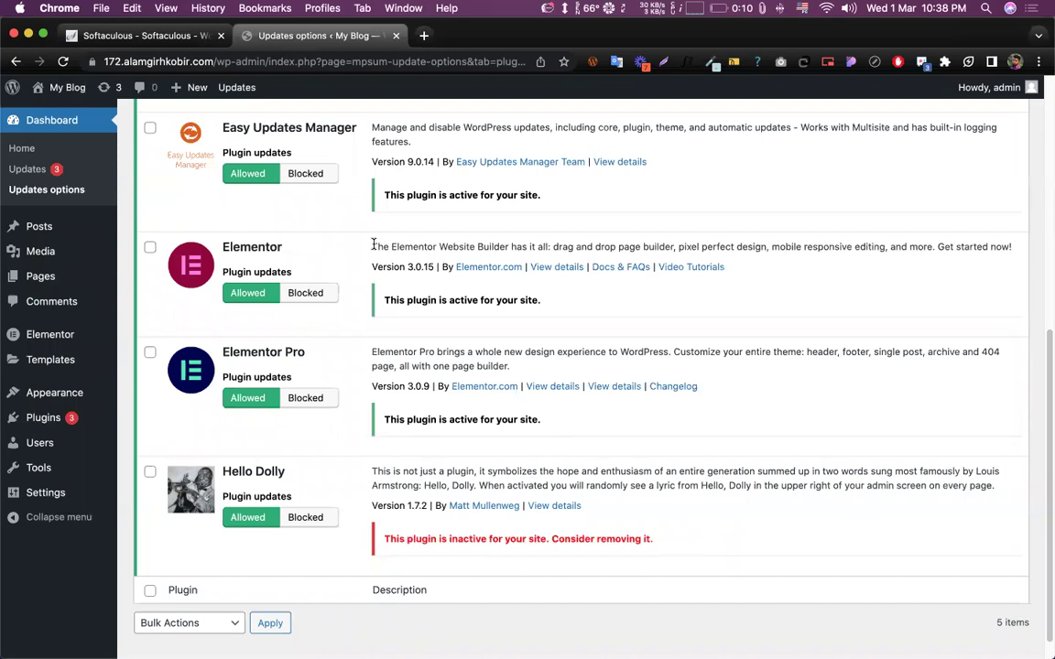
- Set plugin updates to Blocked for both Elementor and Elementor Pro
click(323, 294)
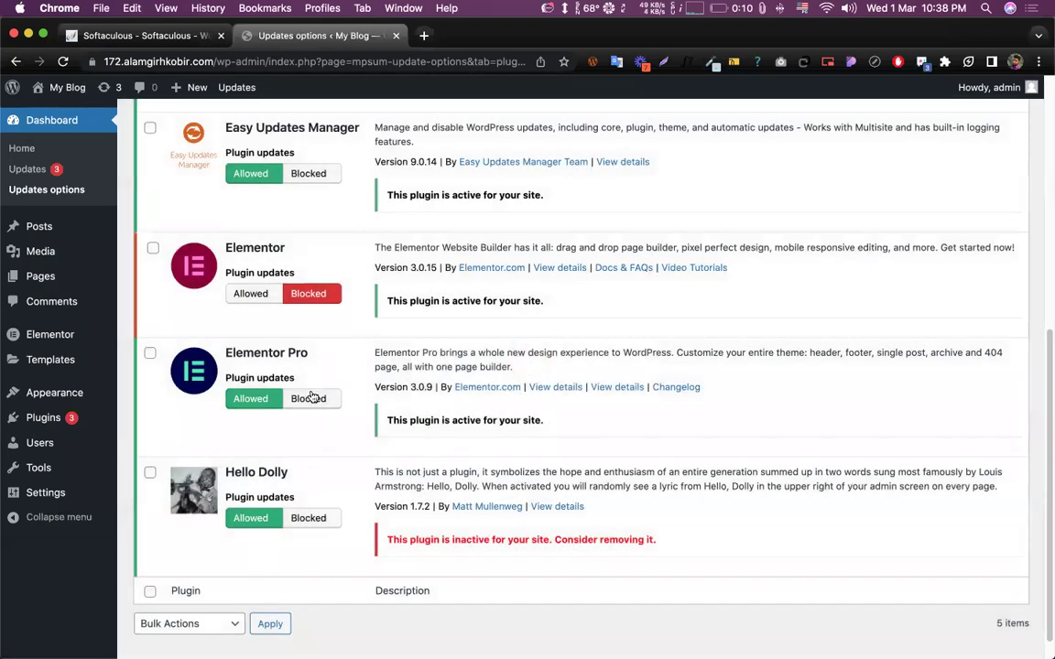
click(311, 398)
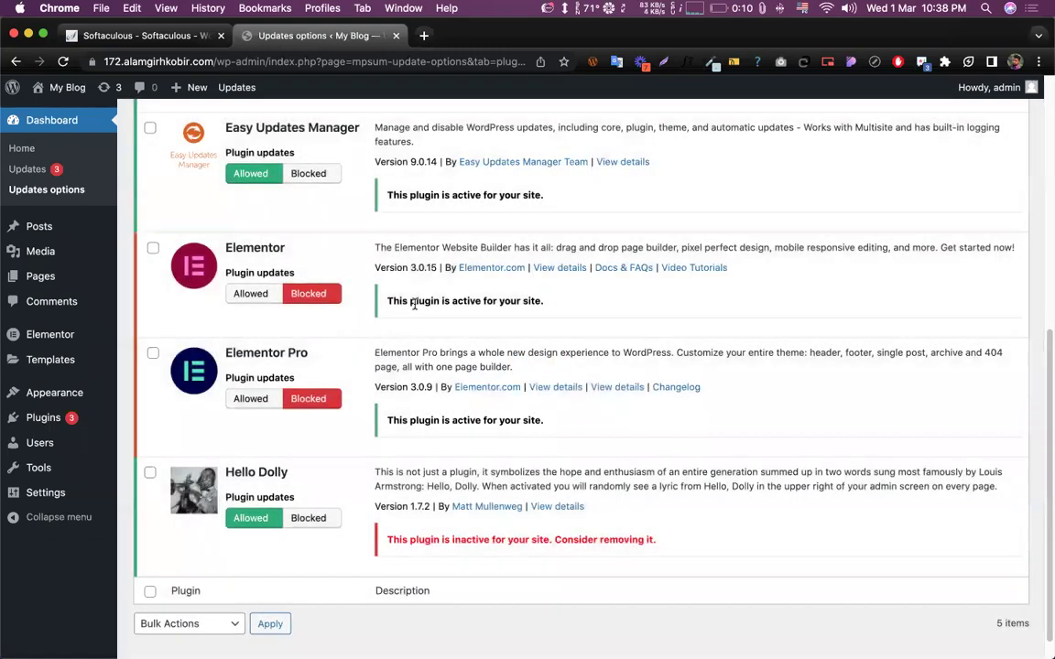
scroll(442, 257, up, 5)
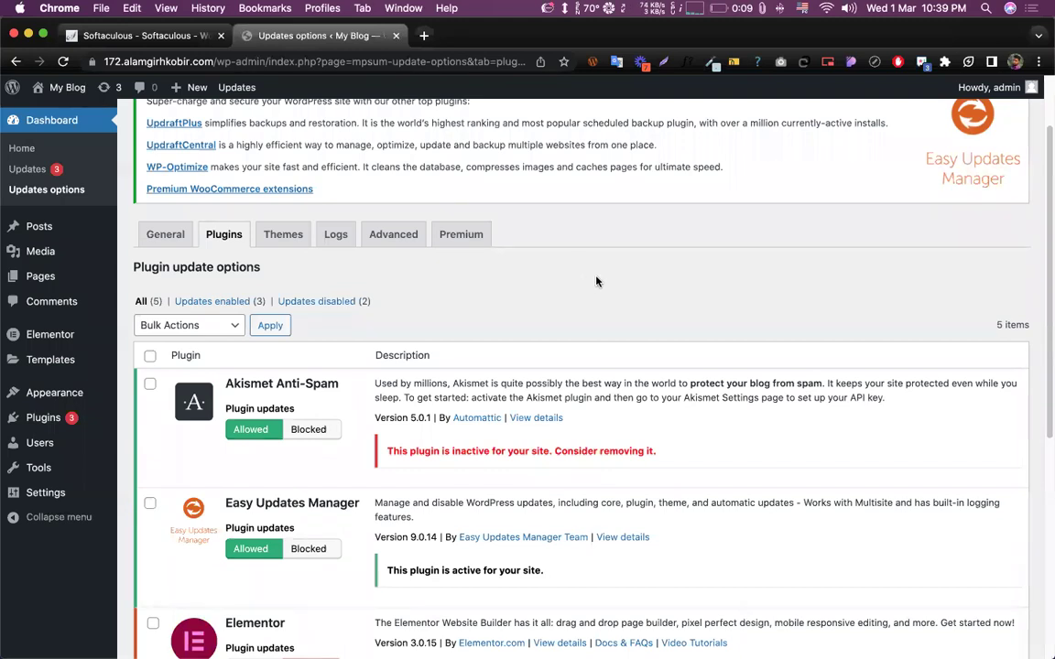
scroll(539, 308, down, 4)
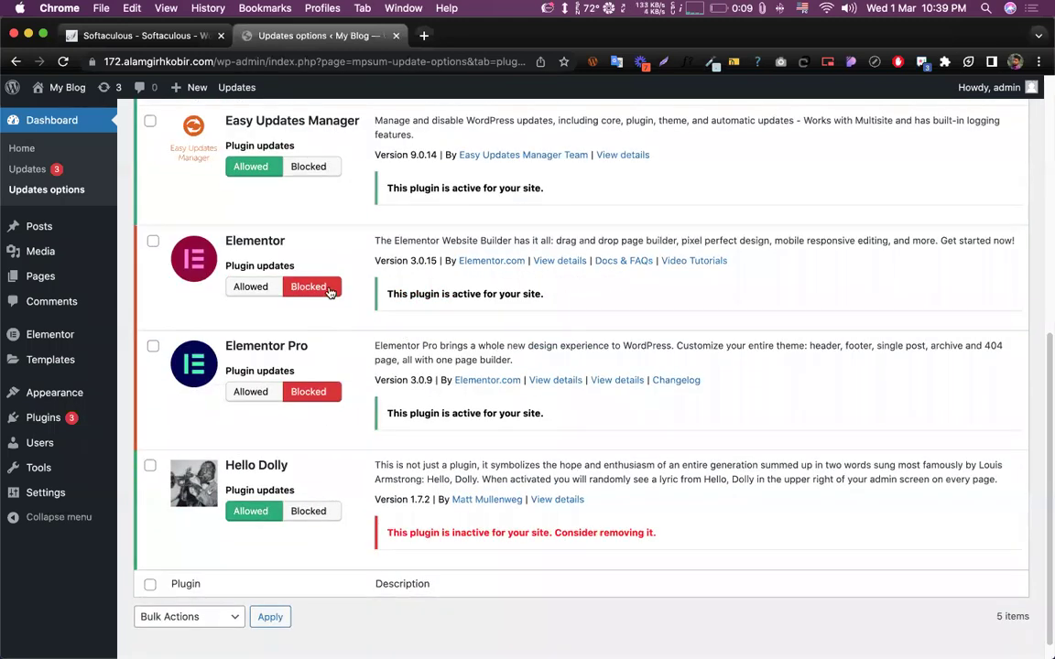
scroll(369, 306, up, 5)
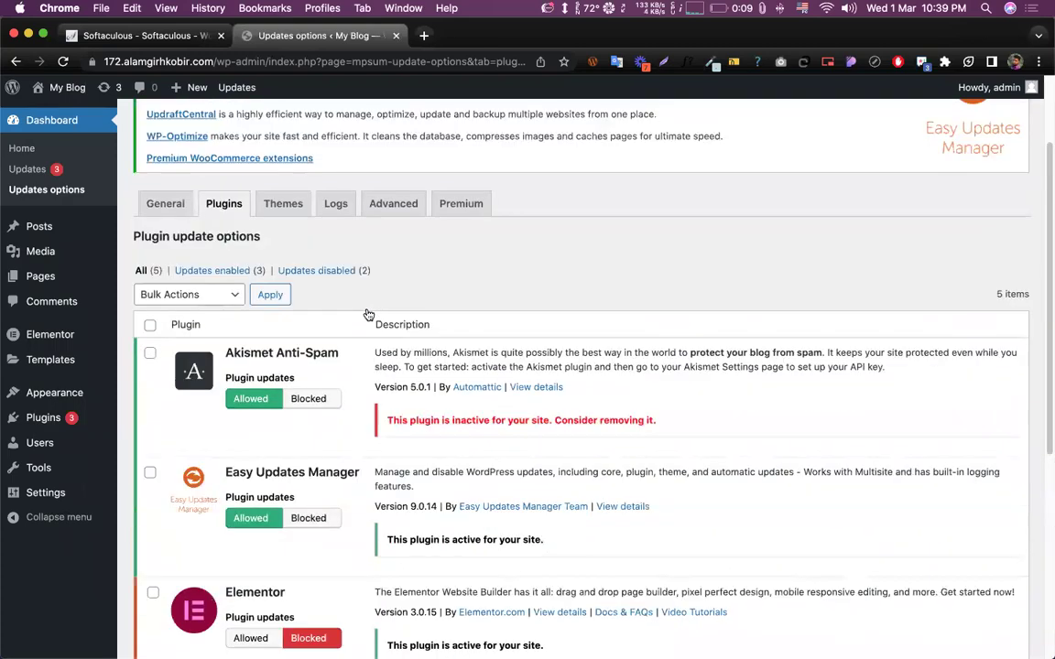
scroll(368, 314, up, 2)
scroll(330, 330, down, 5)
scroll(288, 341, up, 2)
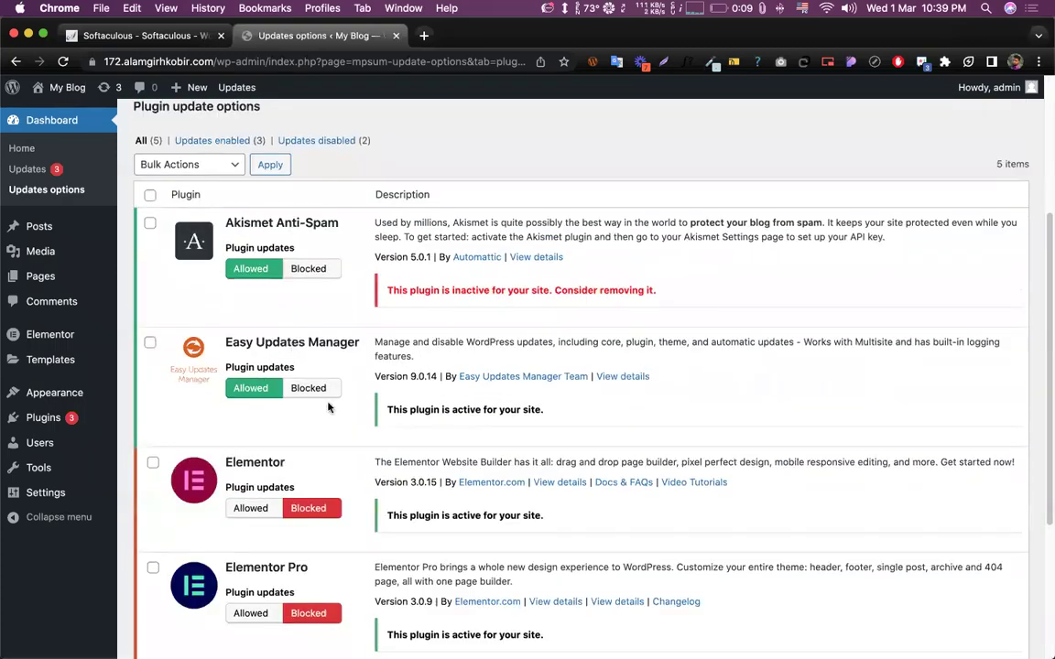
scroll(448, 275, down, 2)
- Back on Installed Plugins, delete Akismet Anti-Spam and confirm with OK
mouse_move(17, 454)
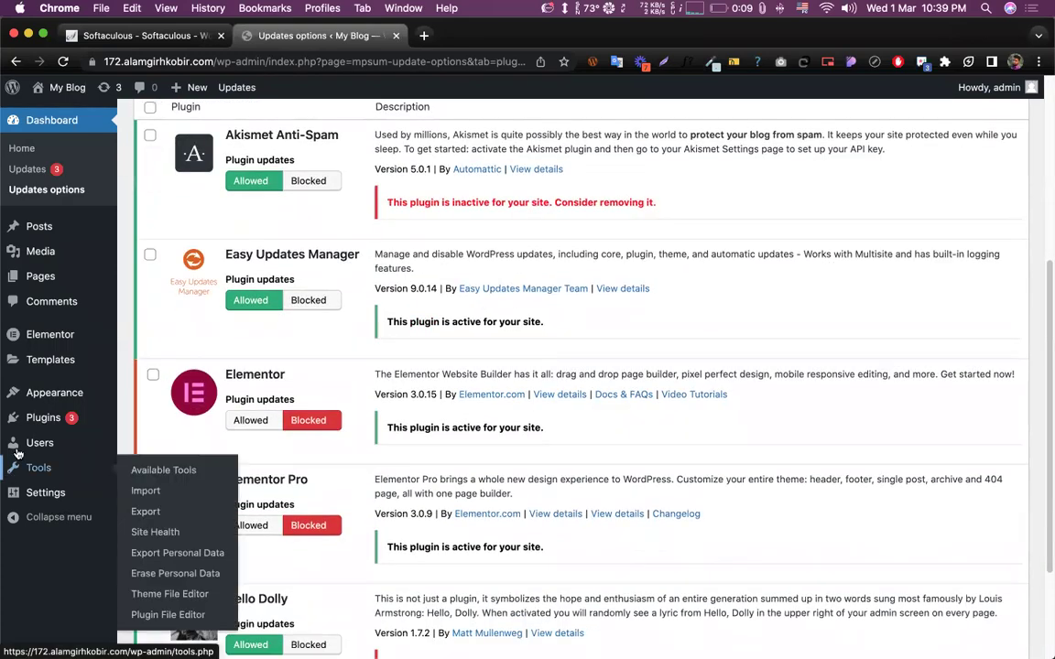
click(34, 418)
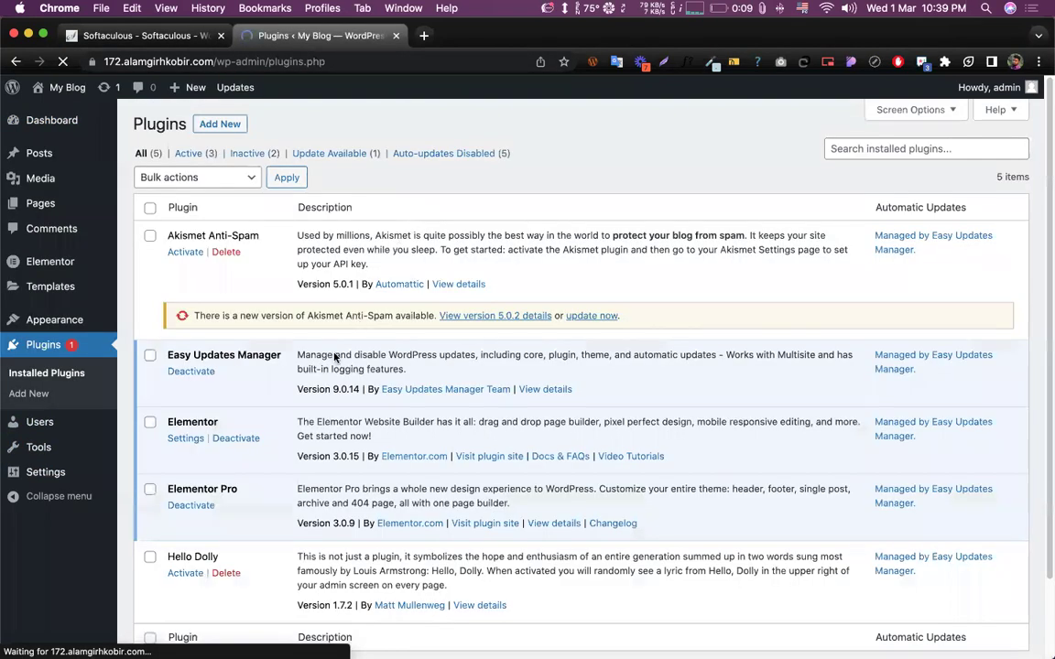
scroll(341, 363, down, 2)
scroll(188, 231, up, 2)
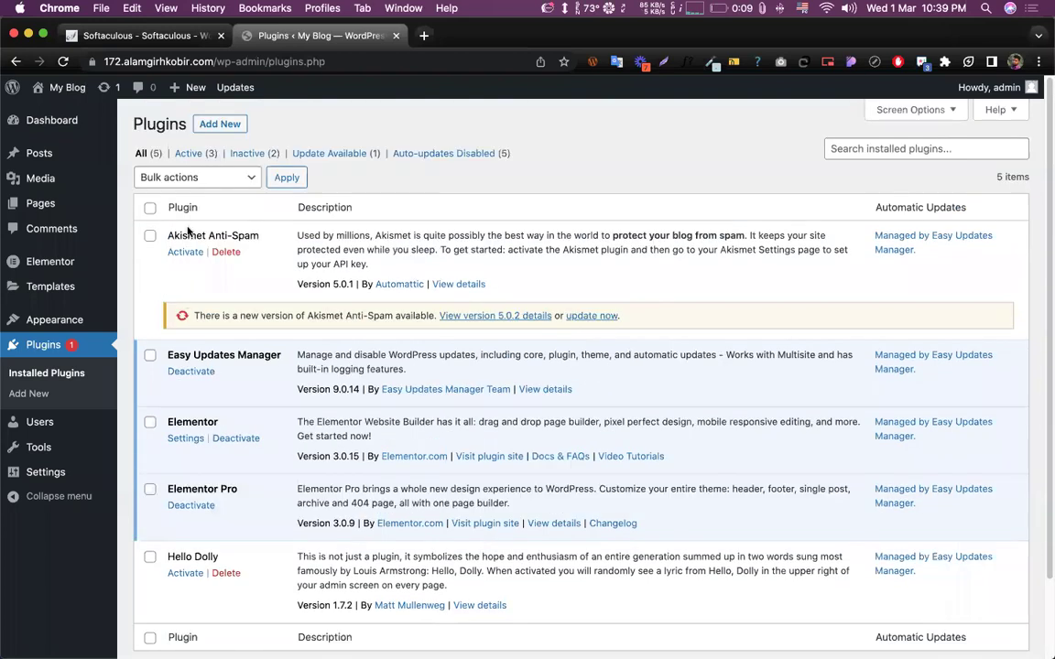
triple_click(192, 235)
drag(168, 557, 246, 558)
click(226, 252)
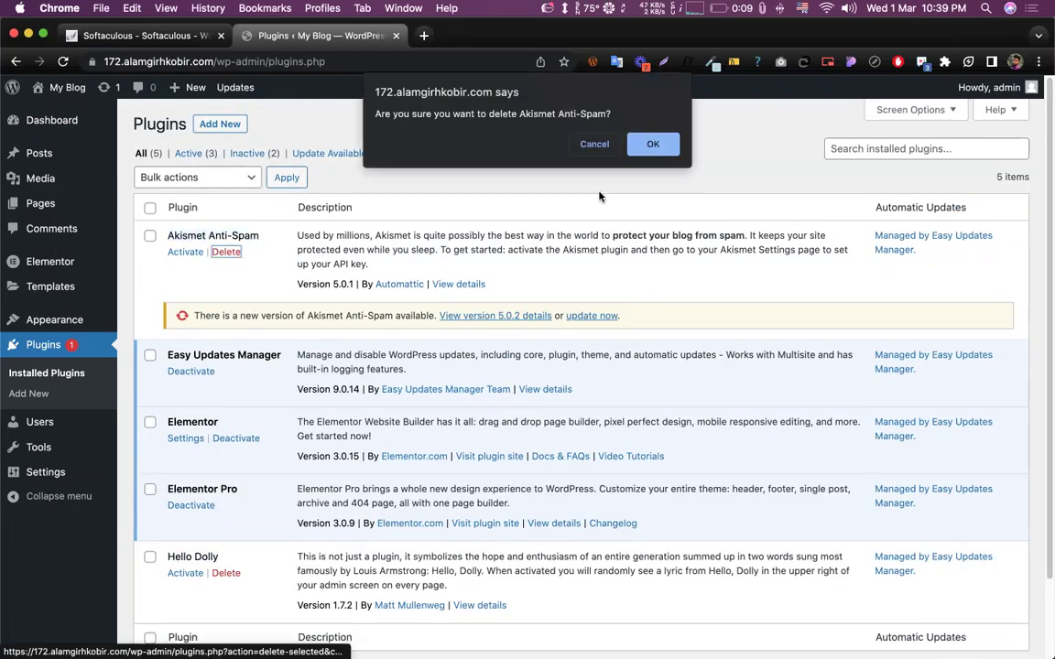
click(665, 153)
- Delete the Hello Dolly plugin, confirming the deletion
scroll(271, 391, down, 2)
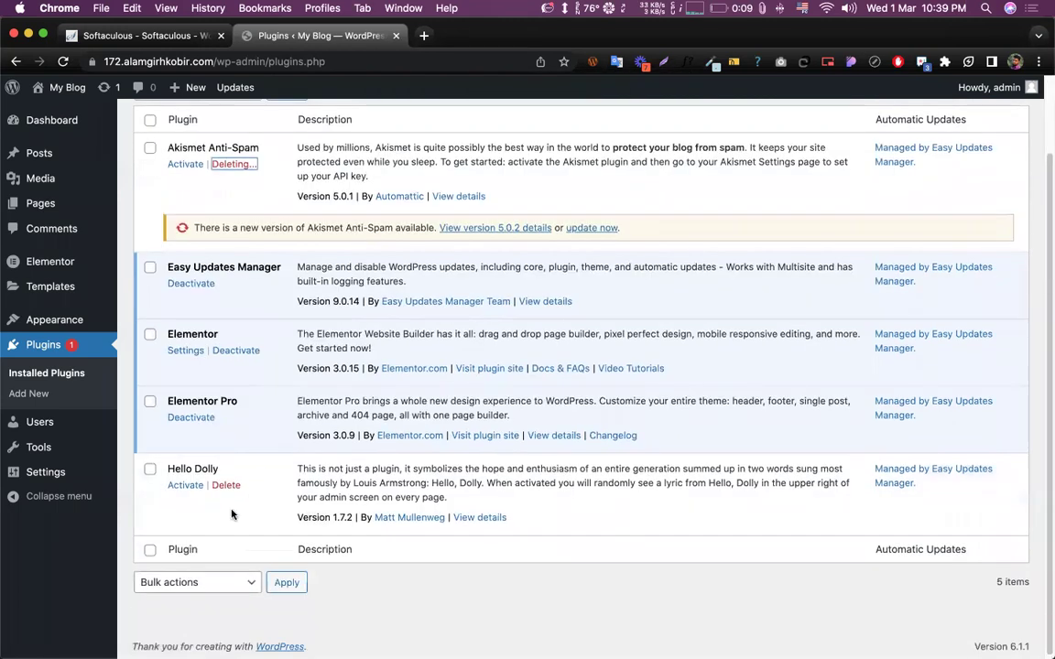
drag(169, 466, 255, 473)
click(259, 471)
drag(166, 470, 219, 469)
click(383, 467)
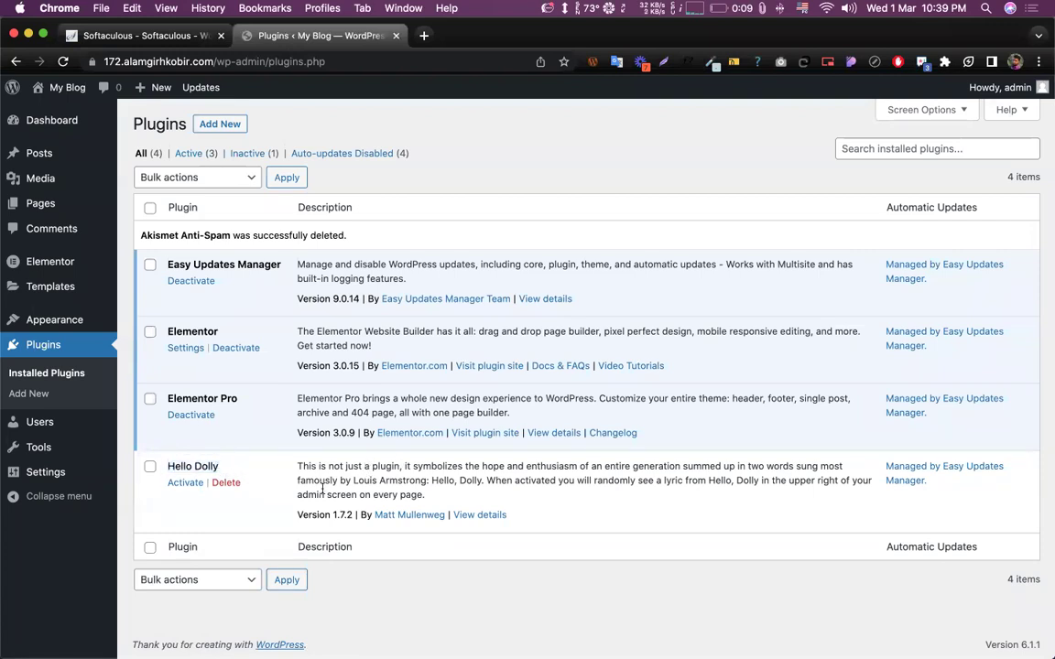
triple_click(385, 469)
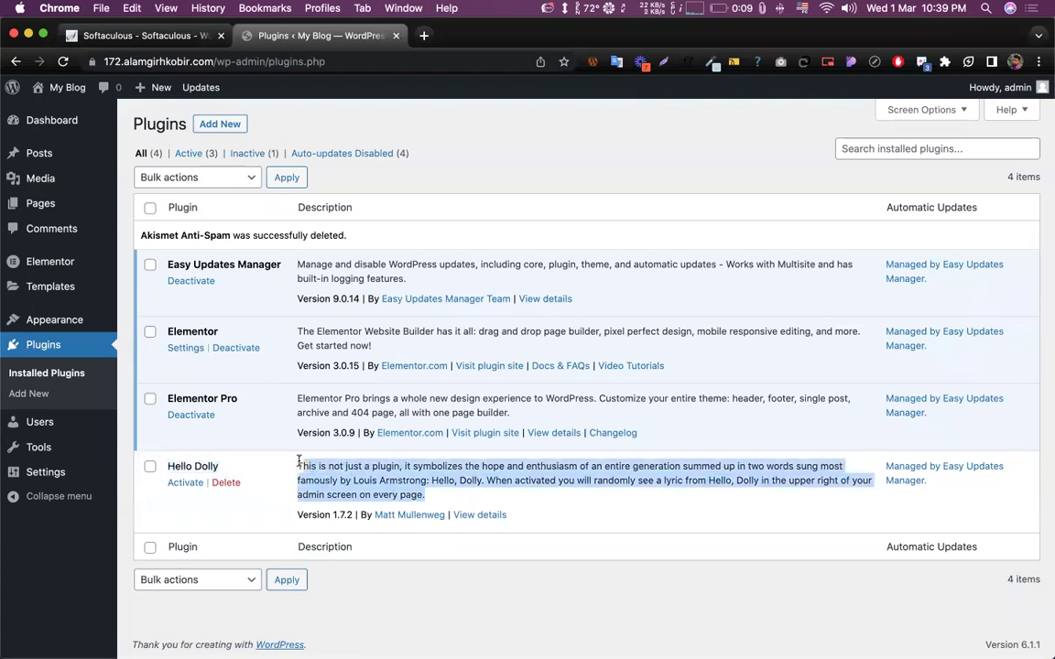
click(361, 464)
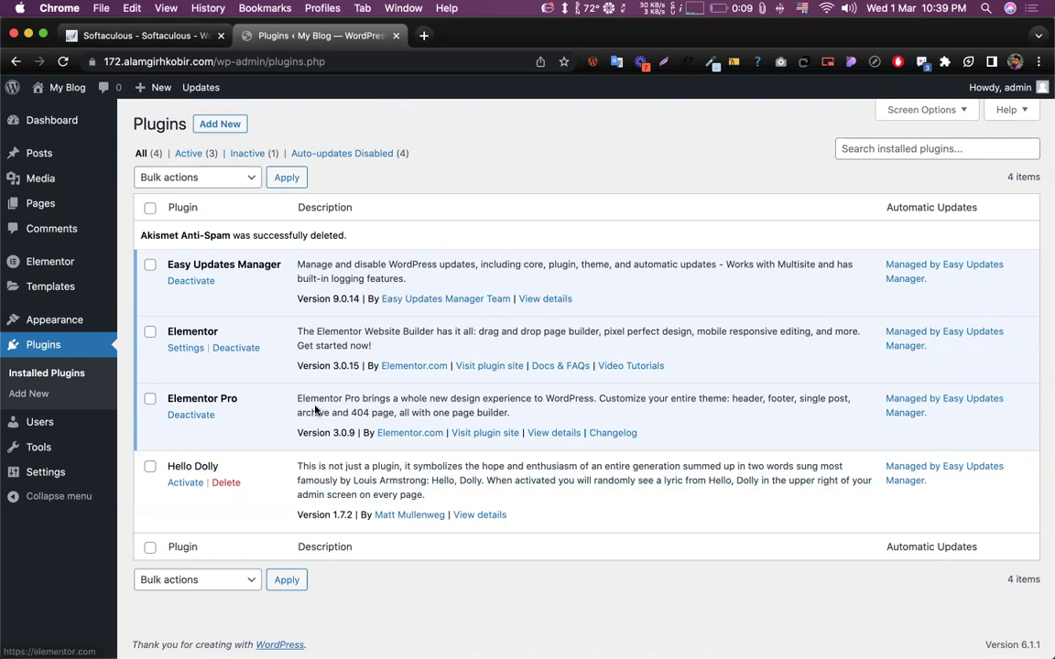
key(Return)
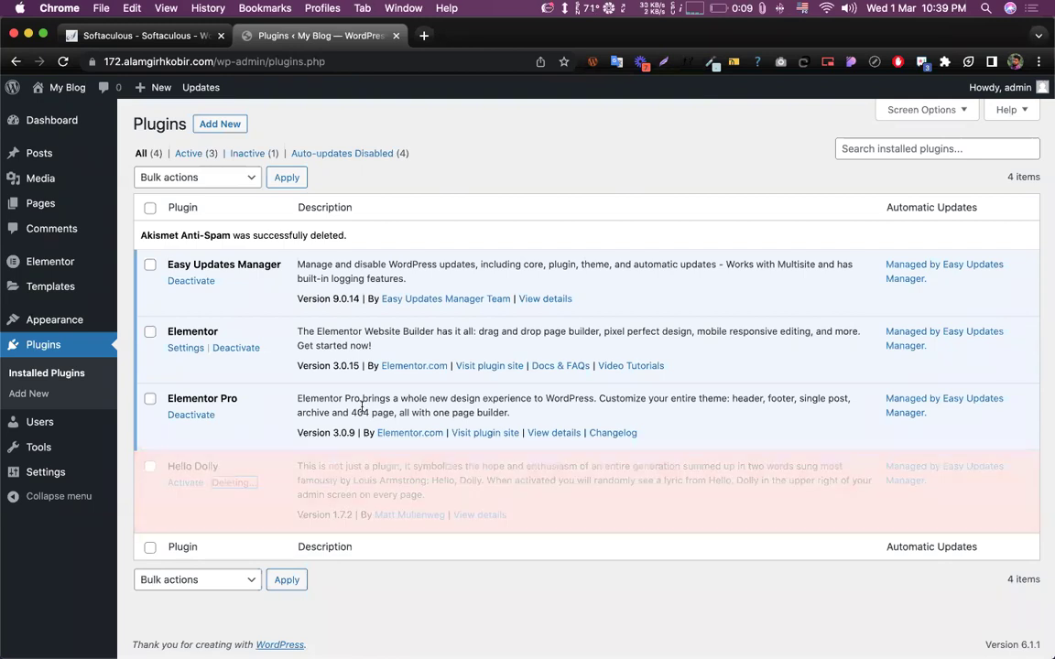
- Reload the plugins list and verify the remaining Elementor and Elementor Pro versions
click(66, 62)
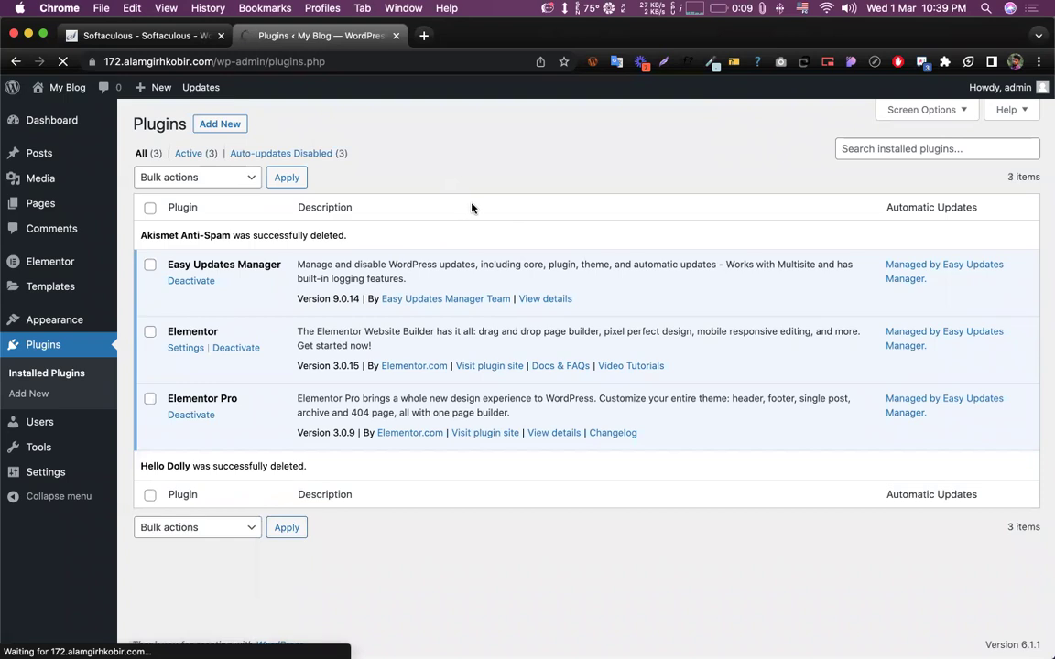
double_click(206, 302)
double_click(197, 370)
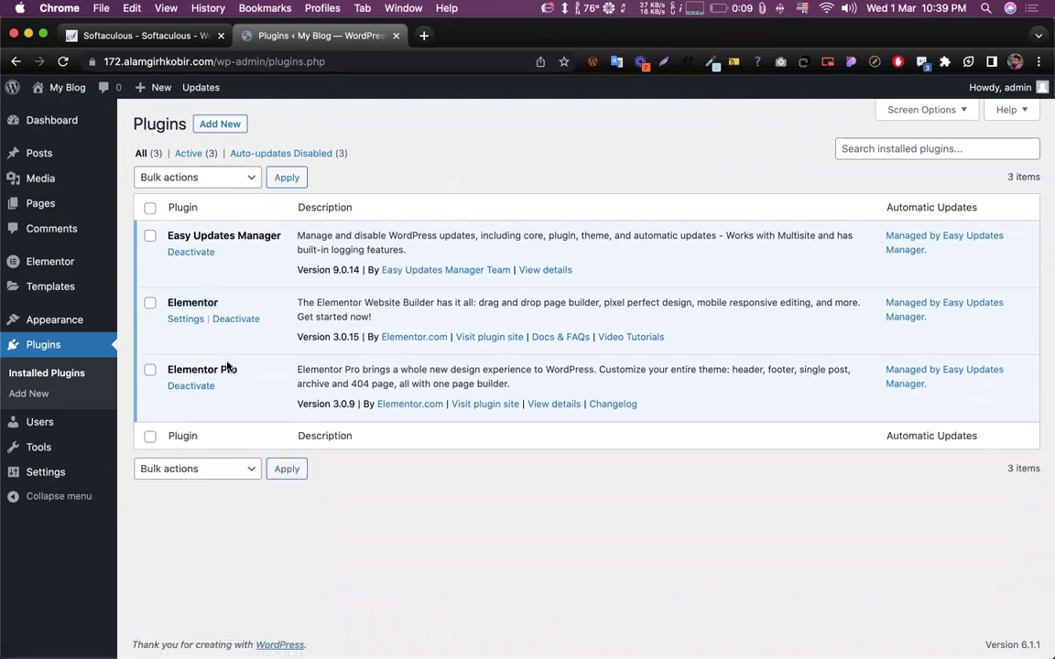
click(336, 336)
drag(355, 336, 338, 338)
click(237, 391)
drag(340, 403, 335, 403)
click(343, 396)
double_click(196, 304)
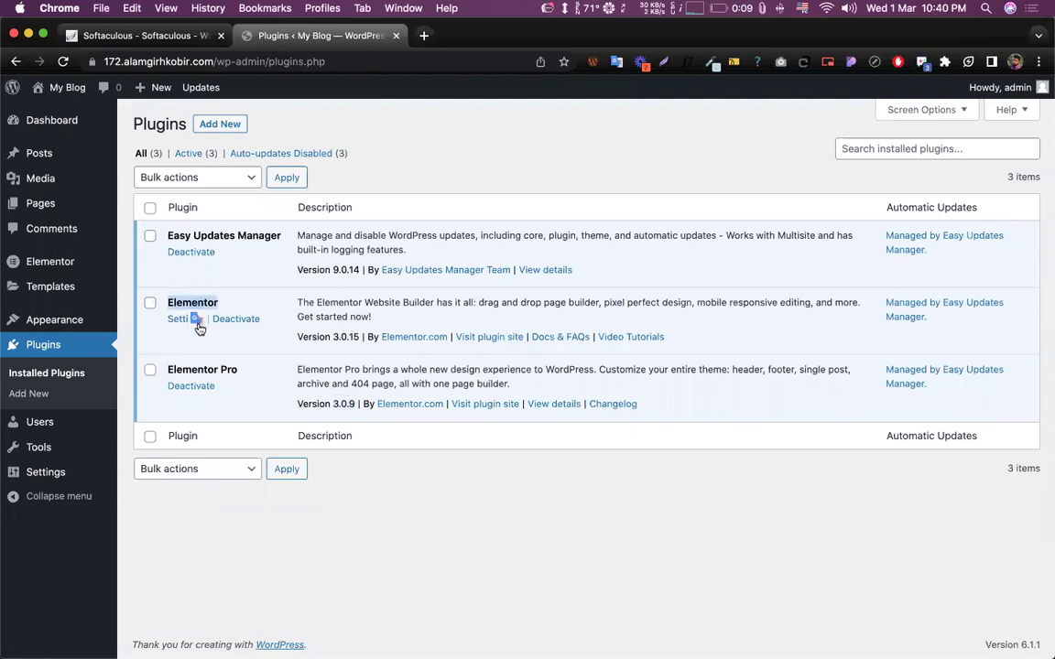
triple_click(201, 370)
click(281, 376)
mouse_move(48, 265)
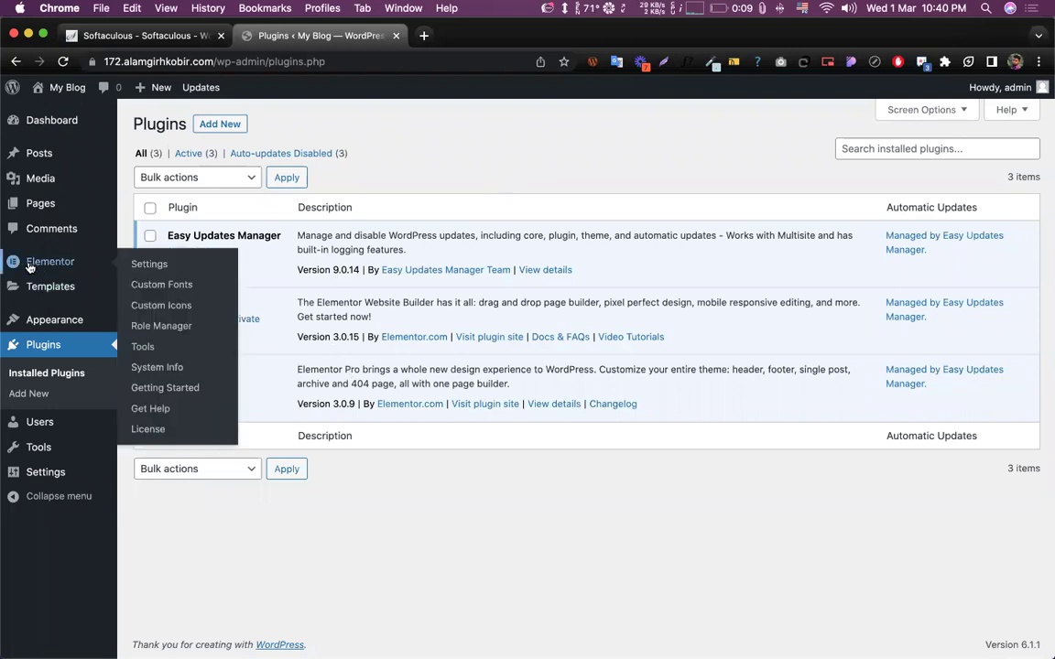
mouse_move(62, 298)
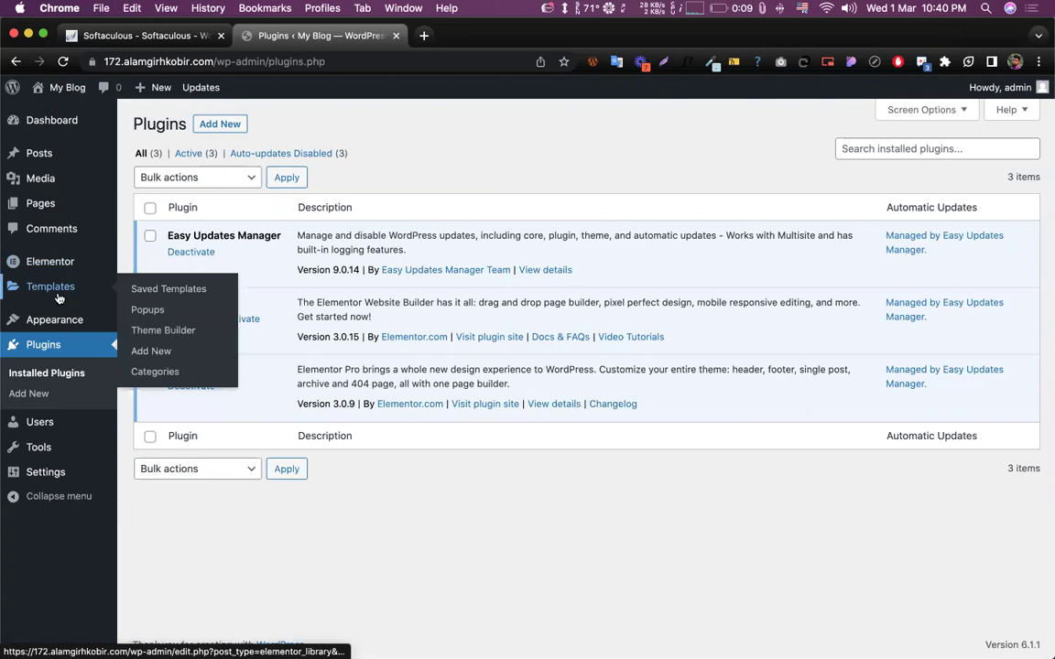
- Create a new page, dismiss the welcome guide, and enter the title 'Elementor'
click(36, 203)
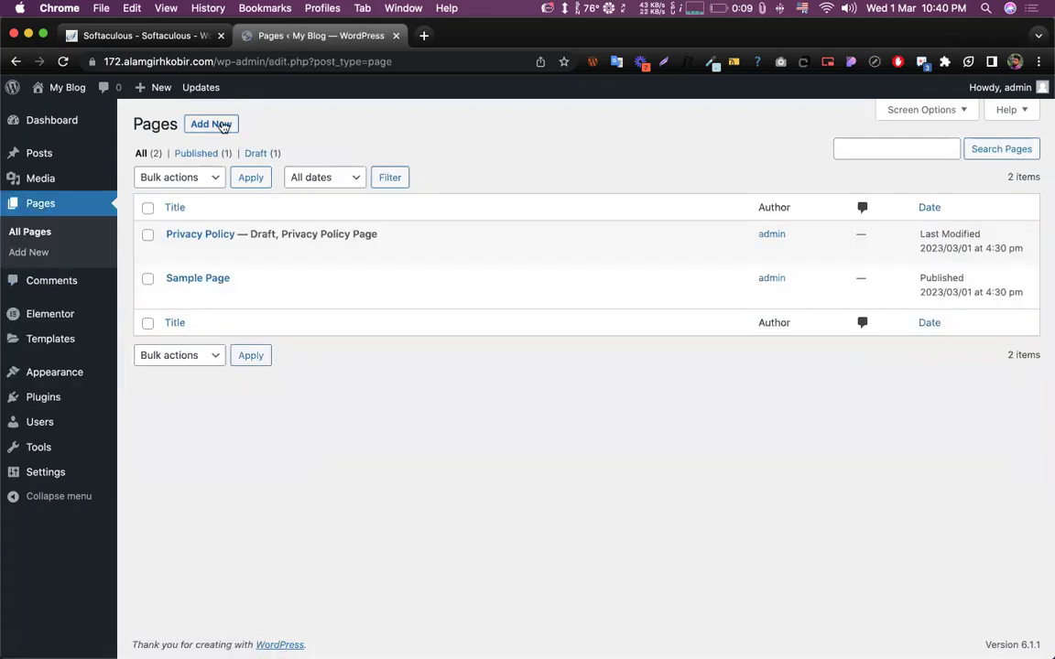
click(222, 126)
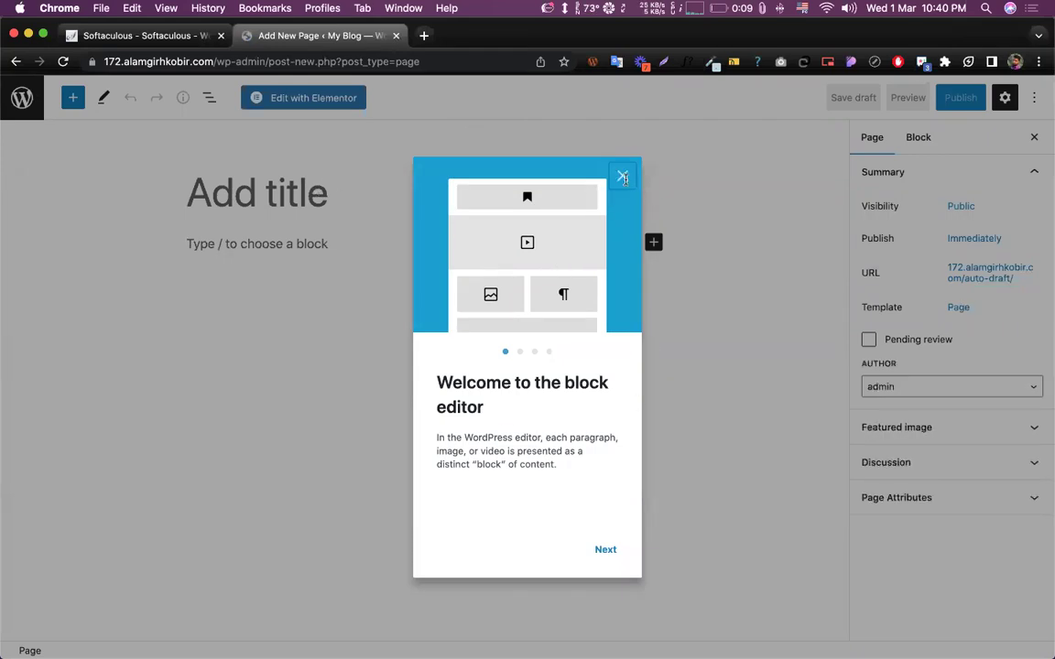
click(622, 174)
click(261, 187)
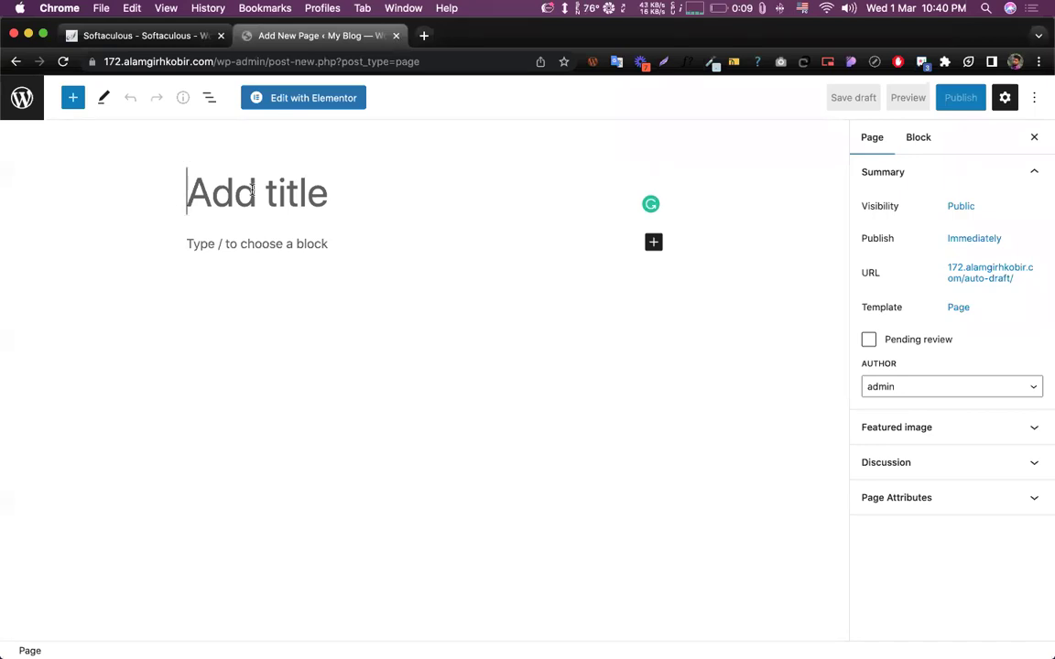
text(Elementor)
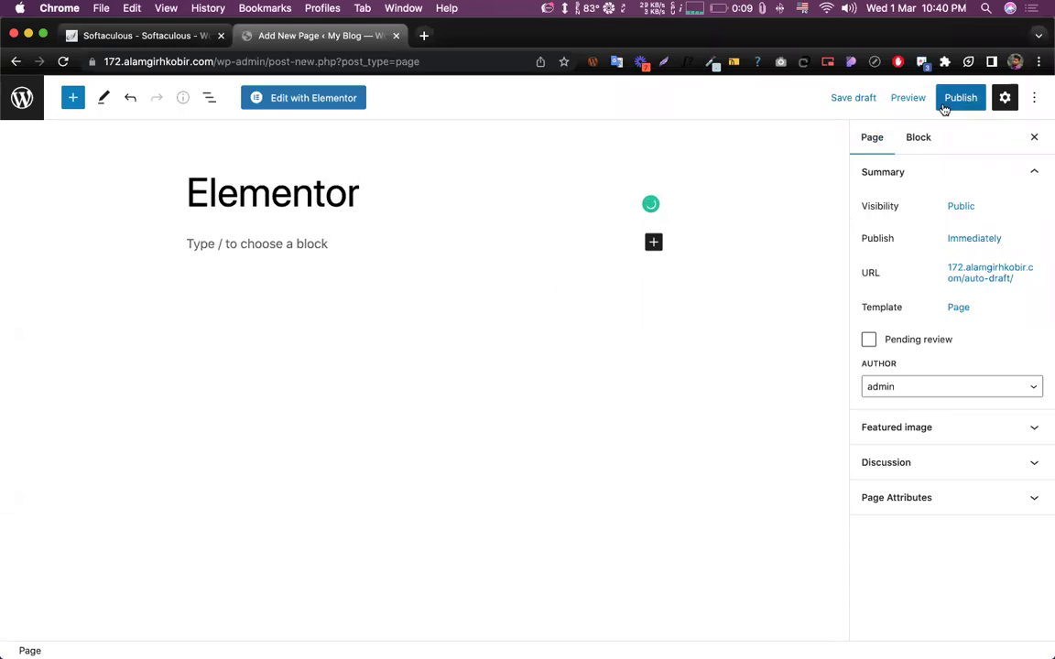
- Publish the 'Elementor' page and open it with Edit with Elementor
click(952, 106)
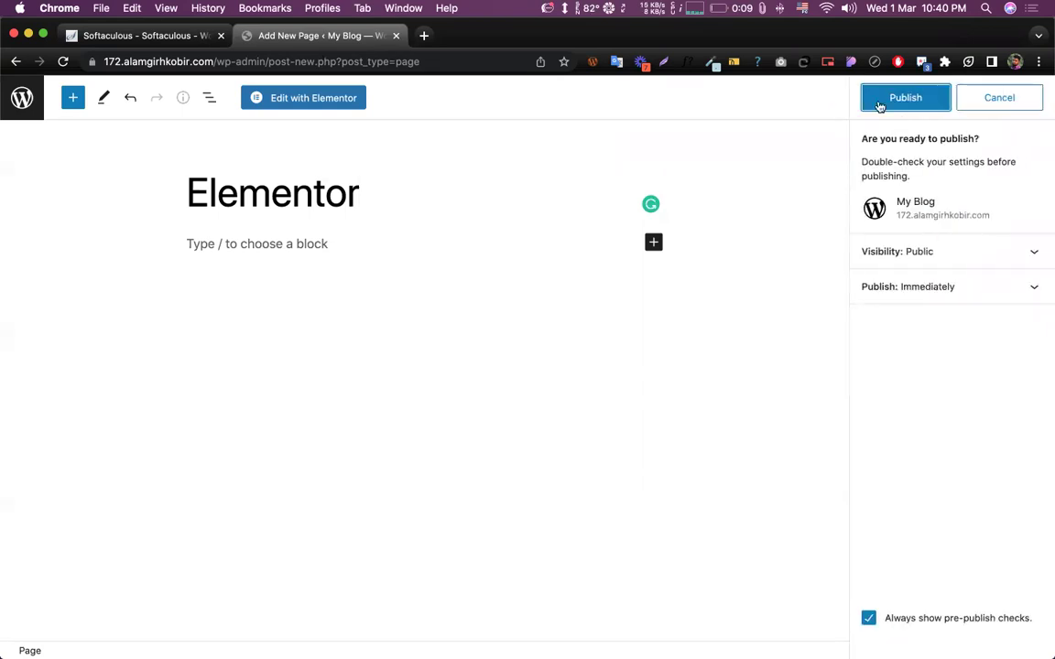
click(870, 98)
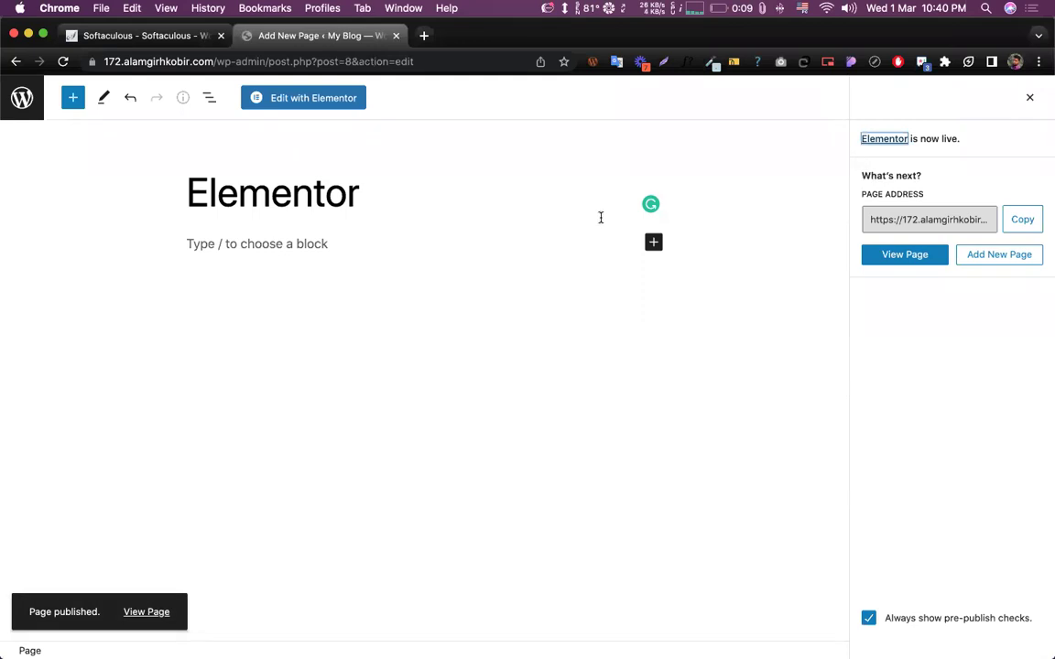
click(267, 106)
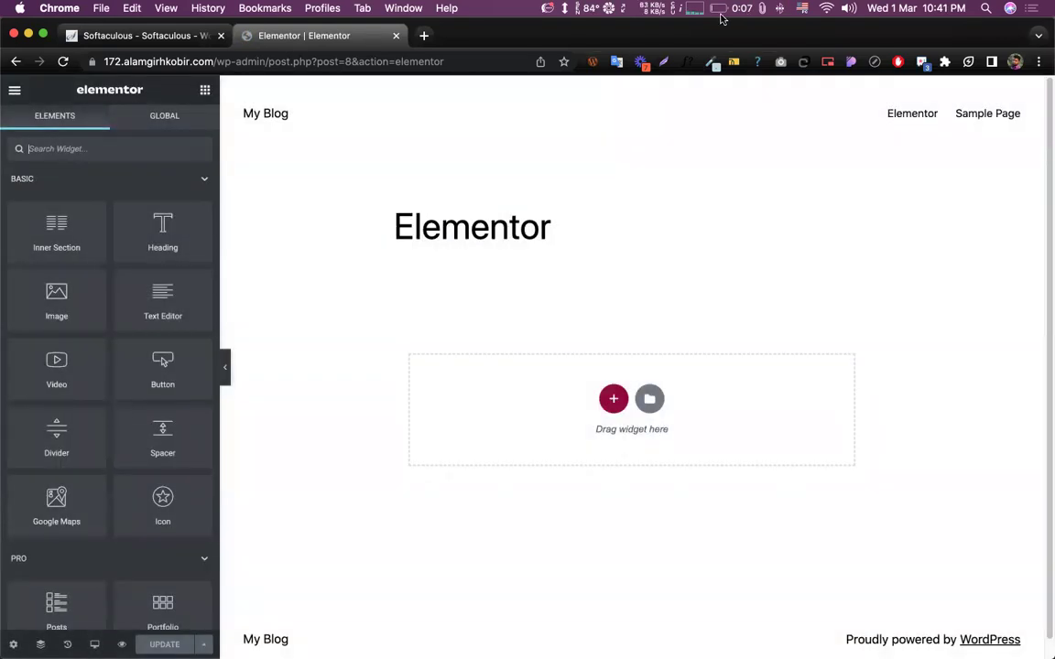
click(719, 9)
mouse_move(723, 50)
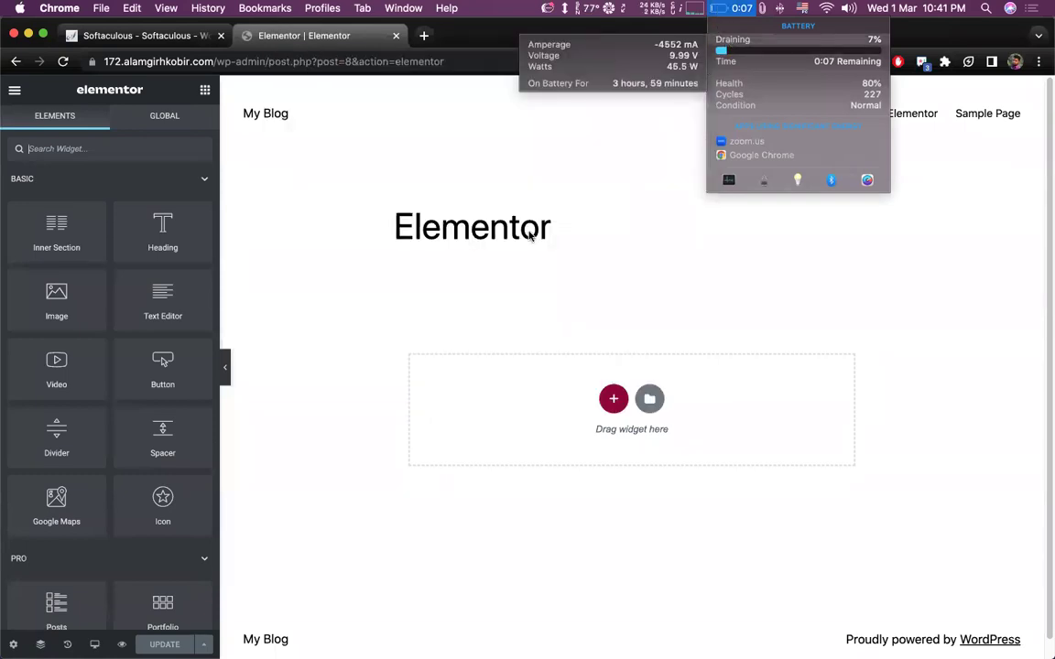
click(311, 293)
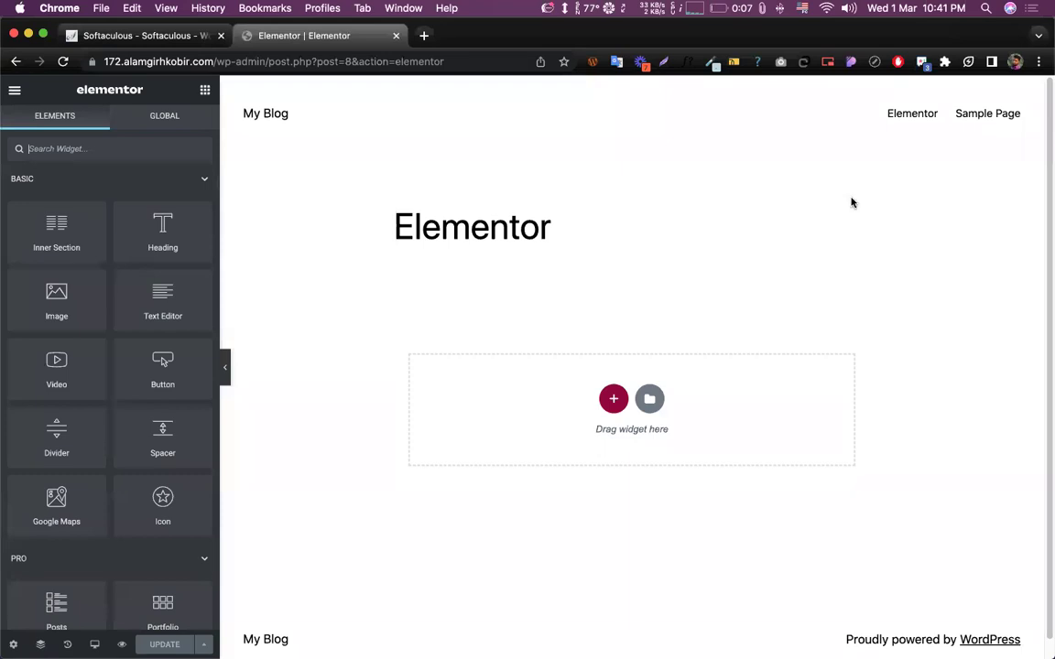
scroll(684, 311, down, 1)
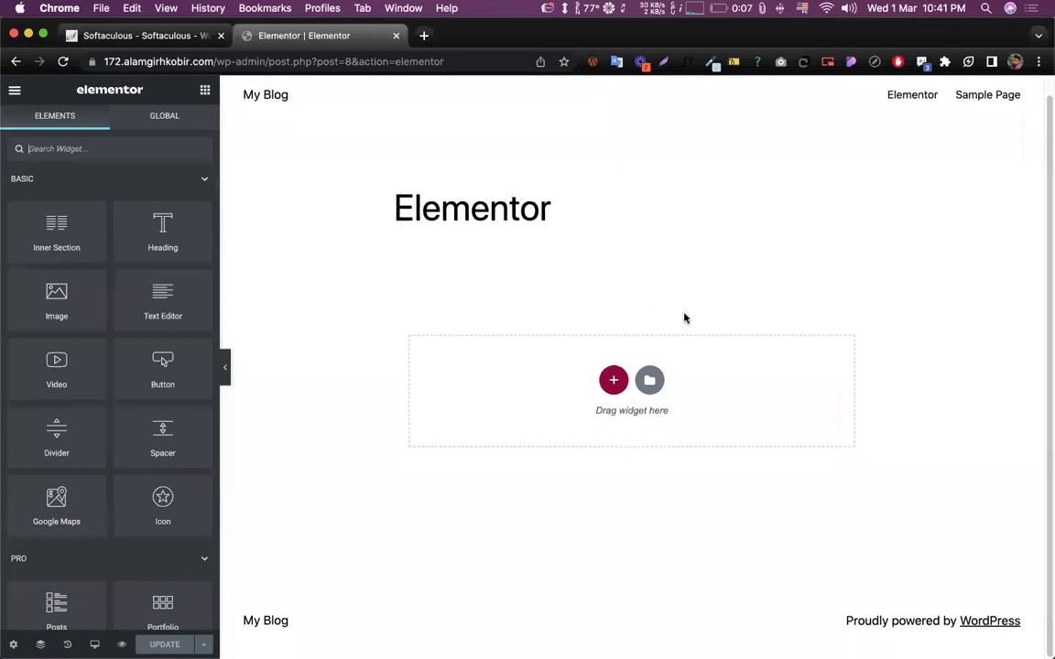
click(615, 383)
drag(389, 192, 758, 207)
click(583, 155)
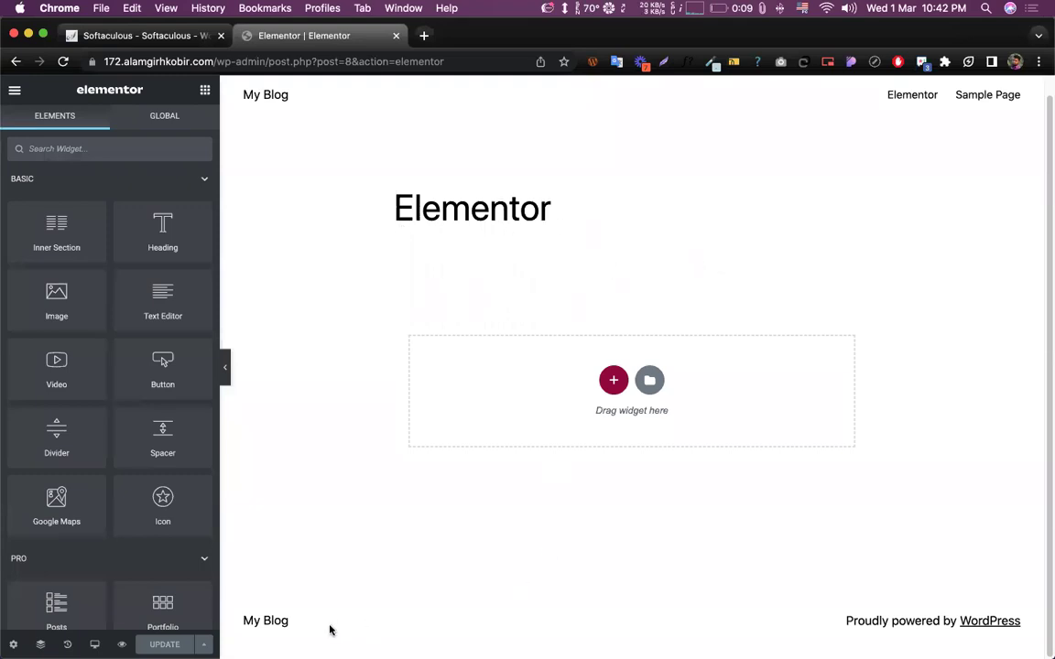
drag(273, 633, 273, 632)
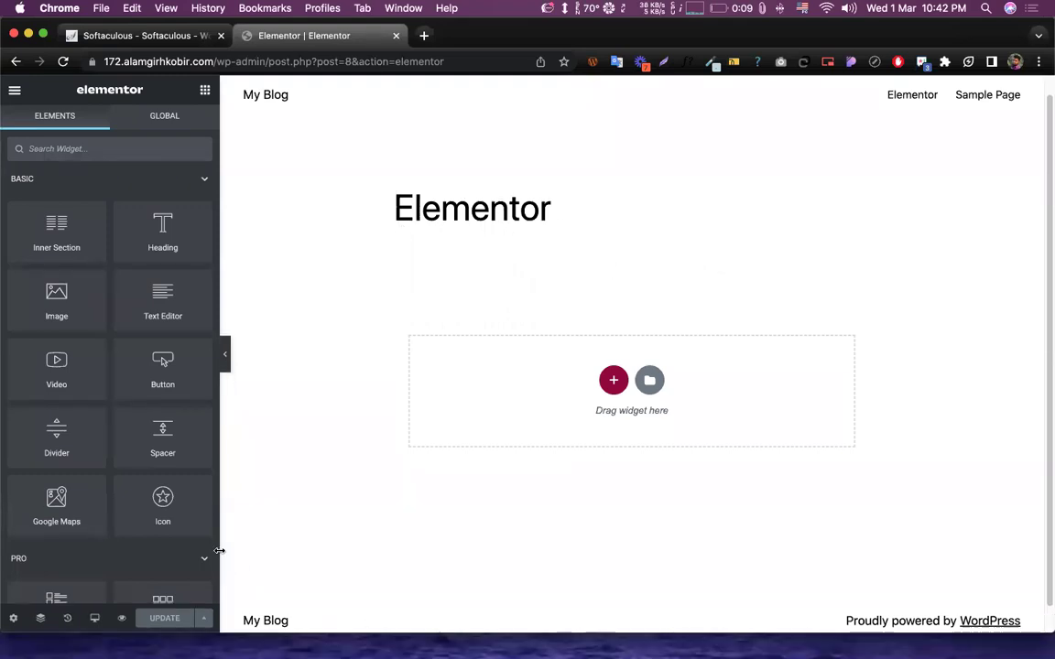
- Set Page Layout to Elementor Canvas in Page Settings, update, and reload the editor
click(12, 620)
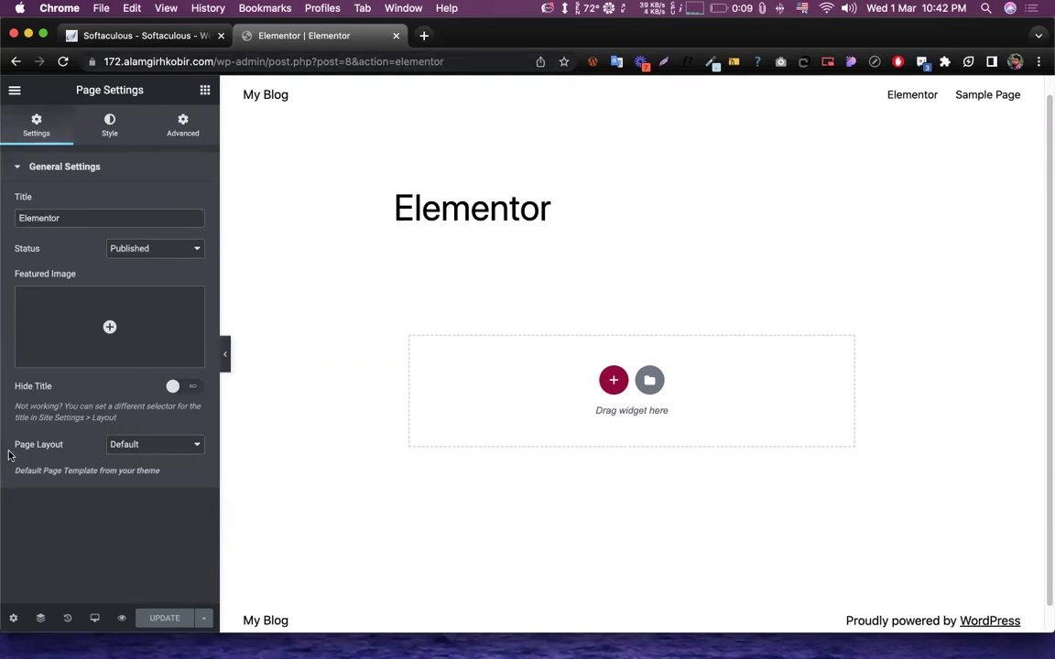
click(176, 444)
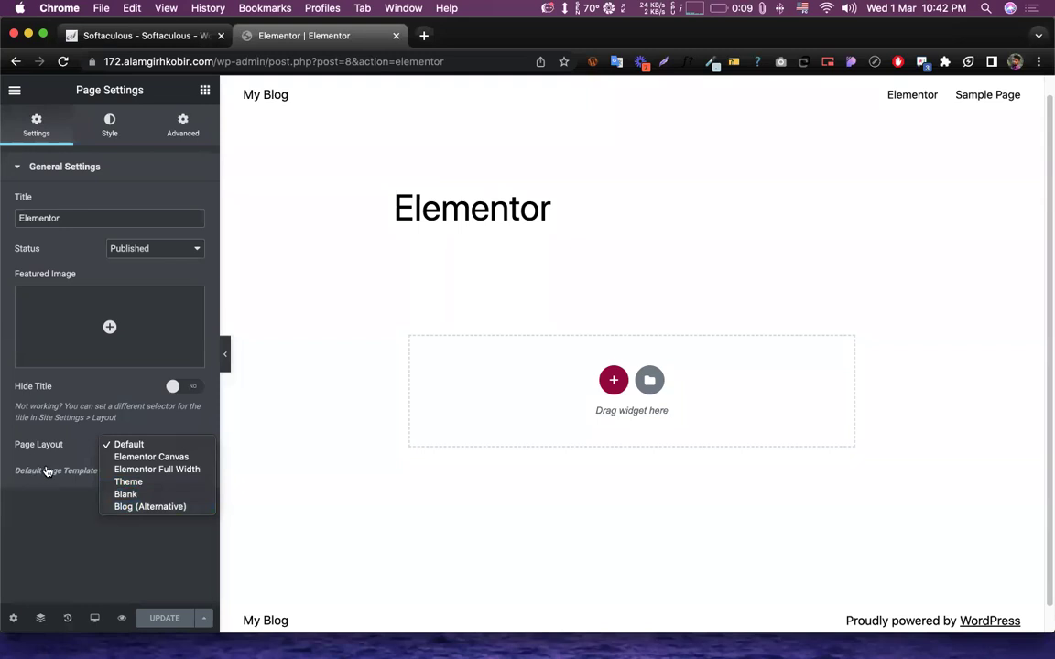
click(161, 457)
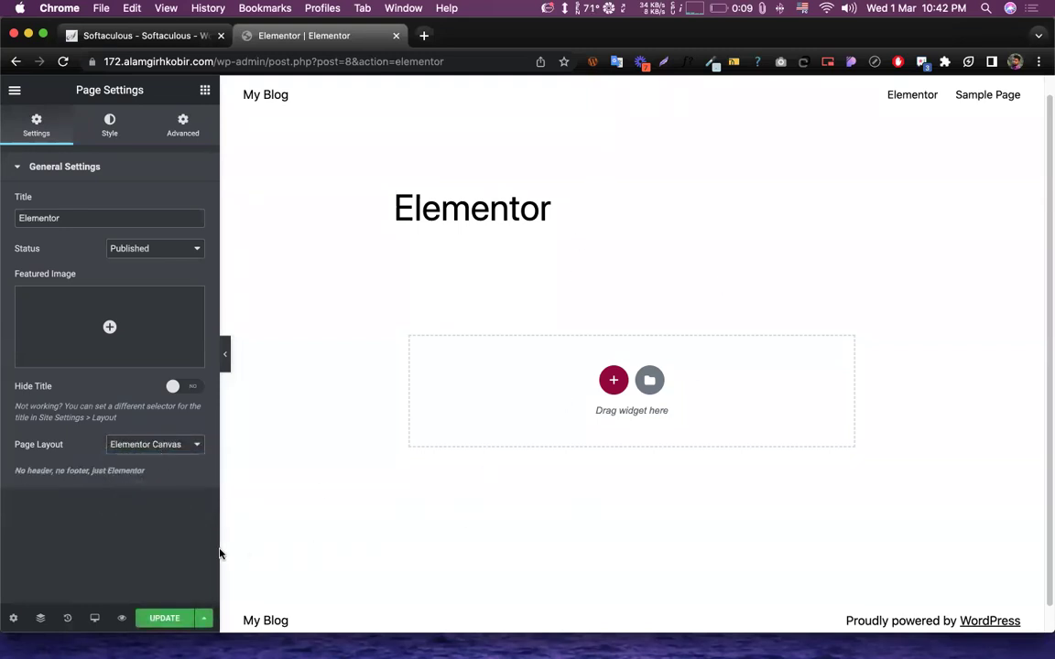
click(160, 620)
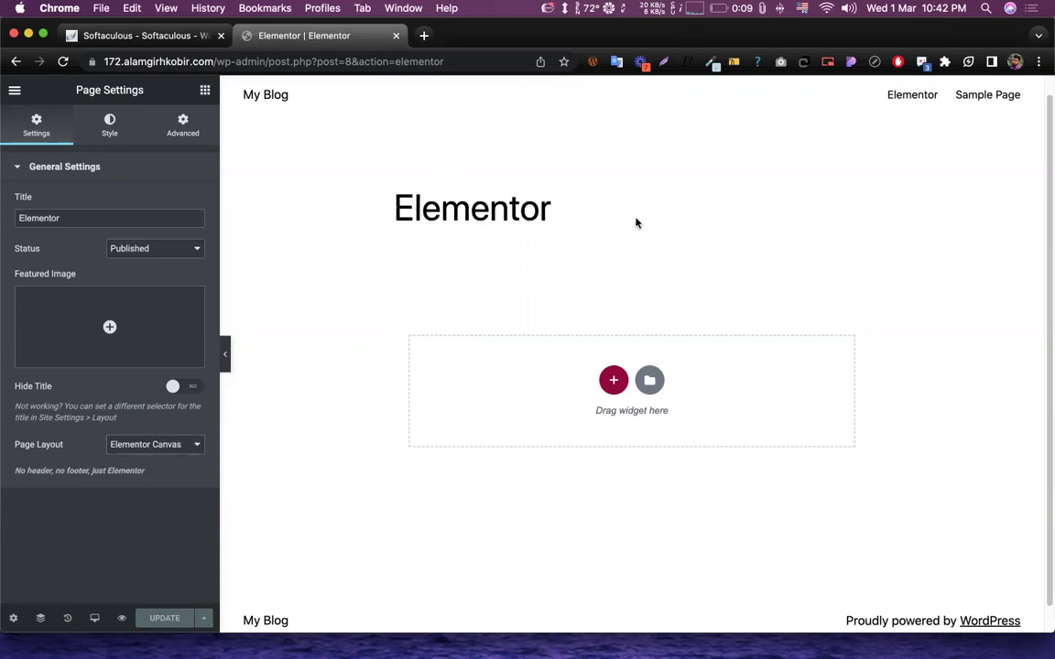
click(60, 61)
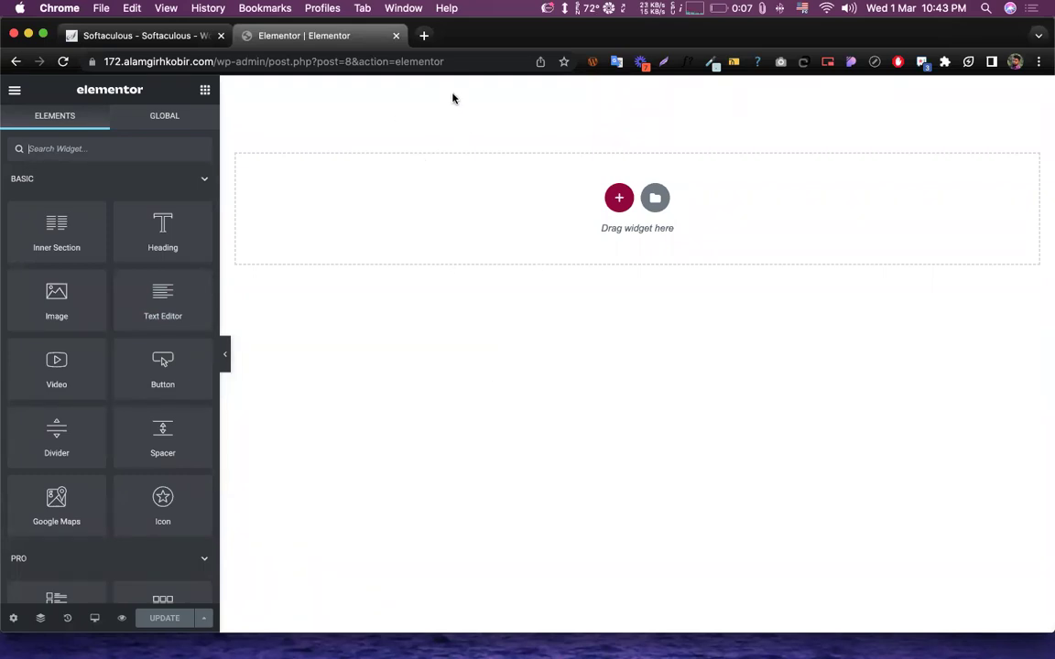
- Load codemanbd.com in a new browser tab via the 'cod' address-bar suggestion
click(424, 41)
text(cod)
key(Return)
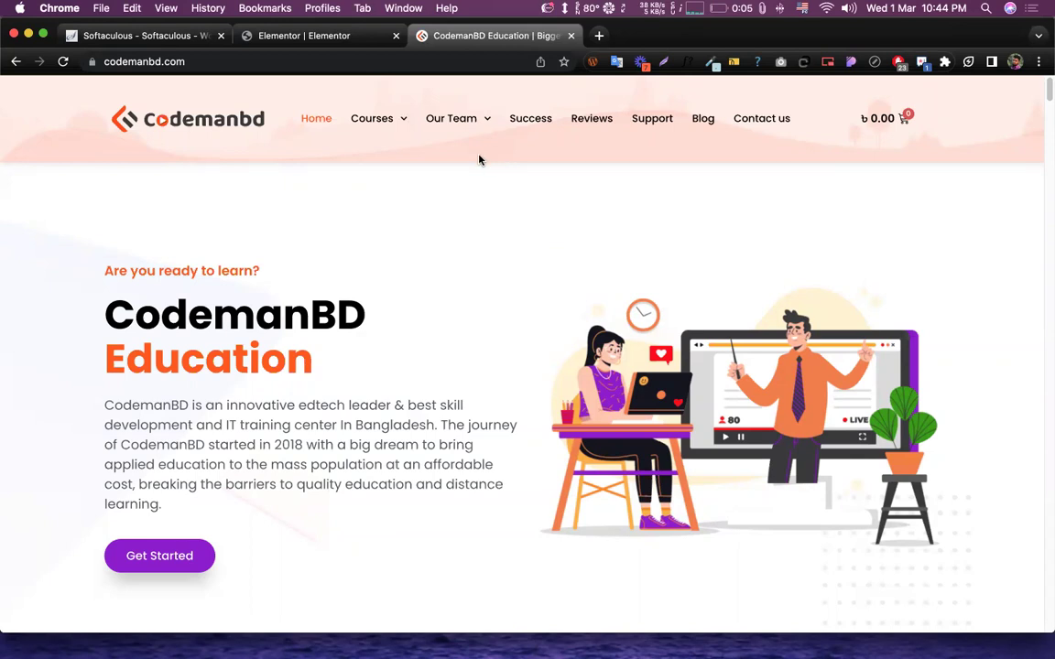
- Scroll down through the CodemanBD homepage sections and back up to the top
mouse_move(396, 116)
scroll(264, 263, down, 15)
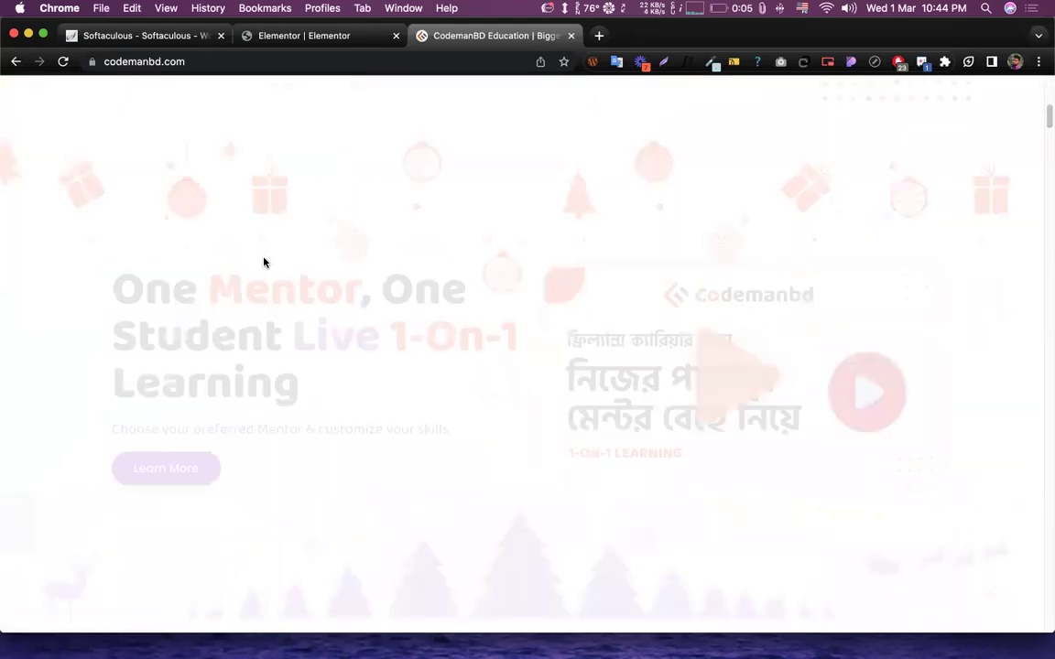
scroll(272, 285, down, 20)
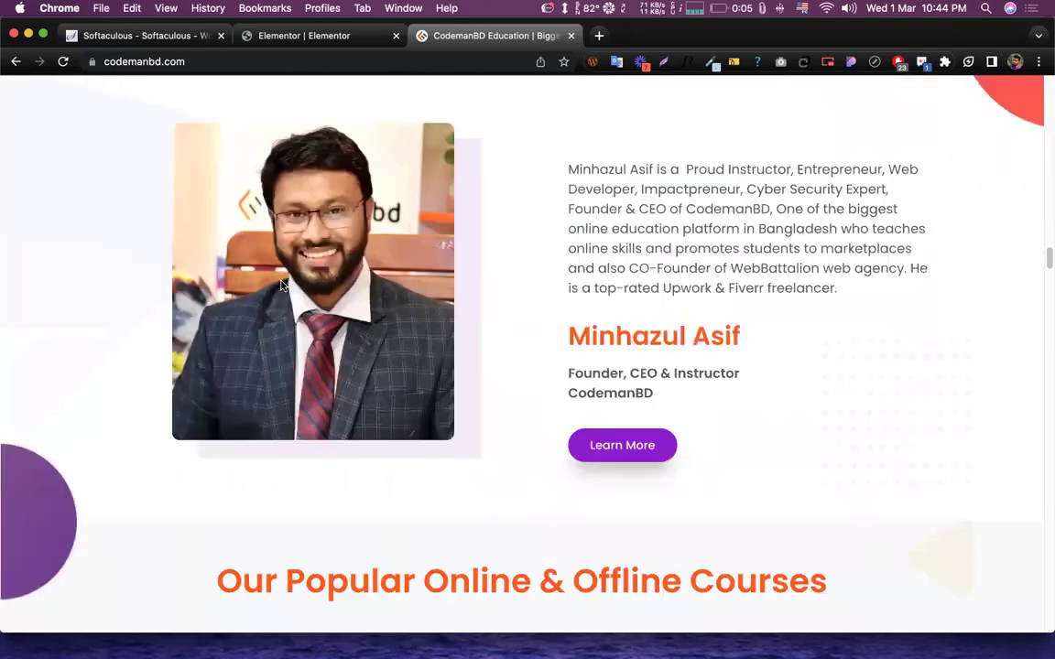
scroll(310, 290, down, 20)
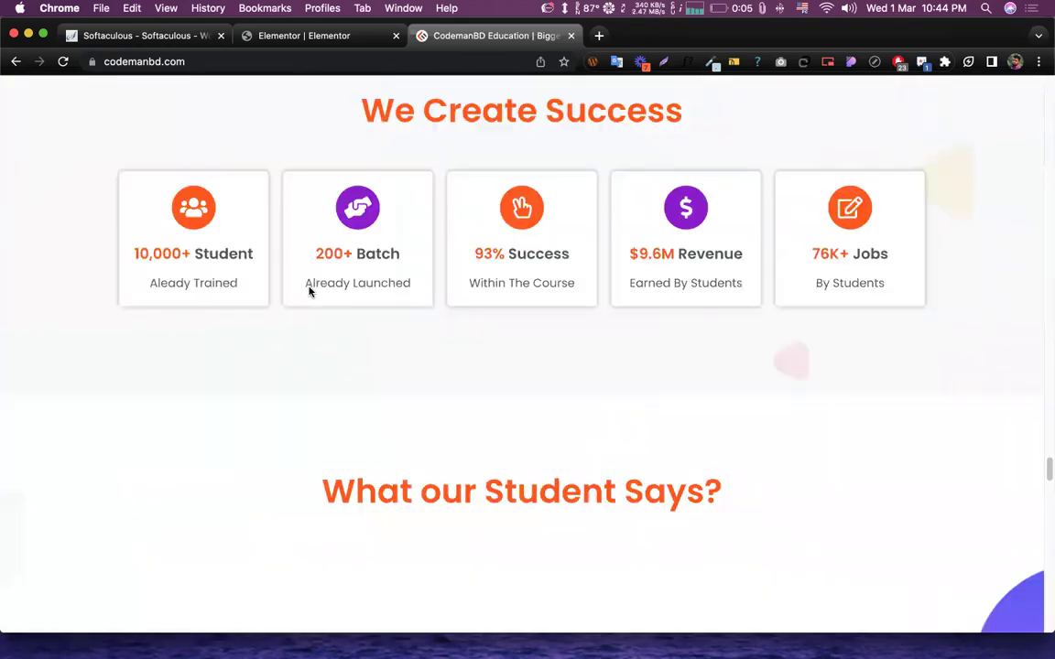
scroll(311, 291, down, 15)
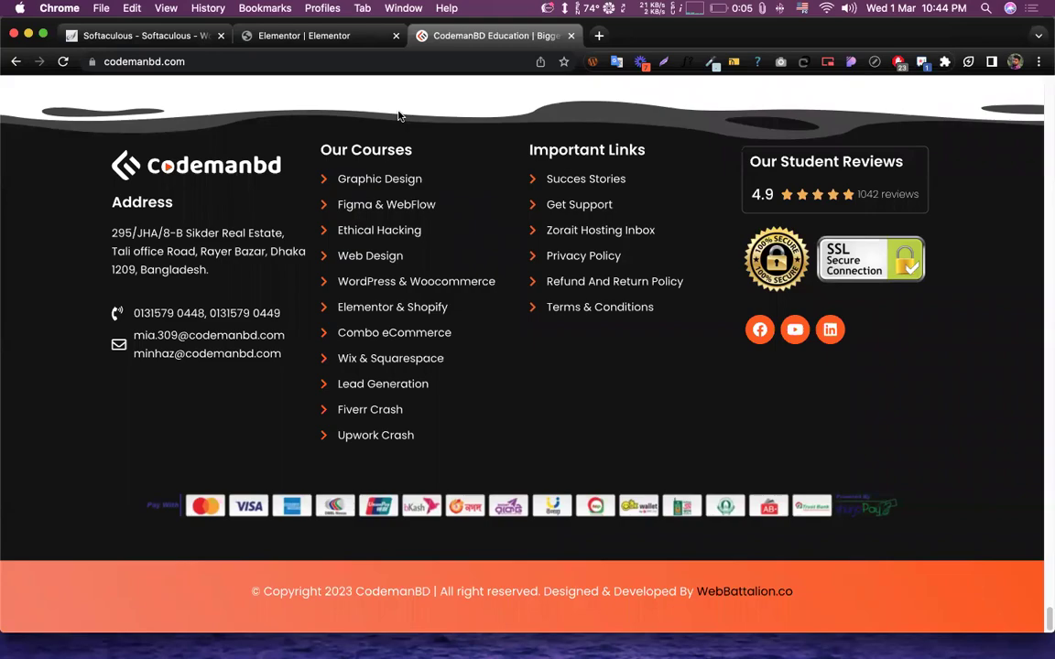
scroll(545, 283, up, 5)
scroll(545, 283, up, 20)
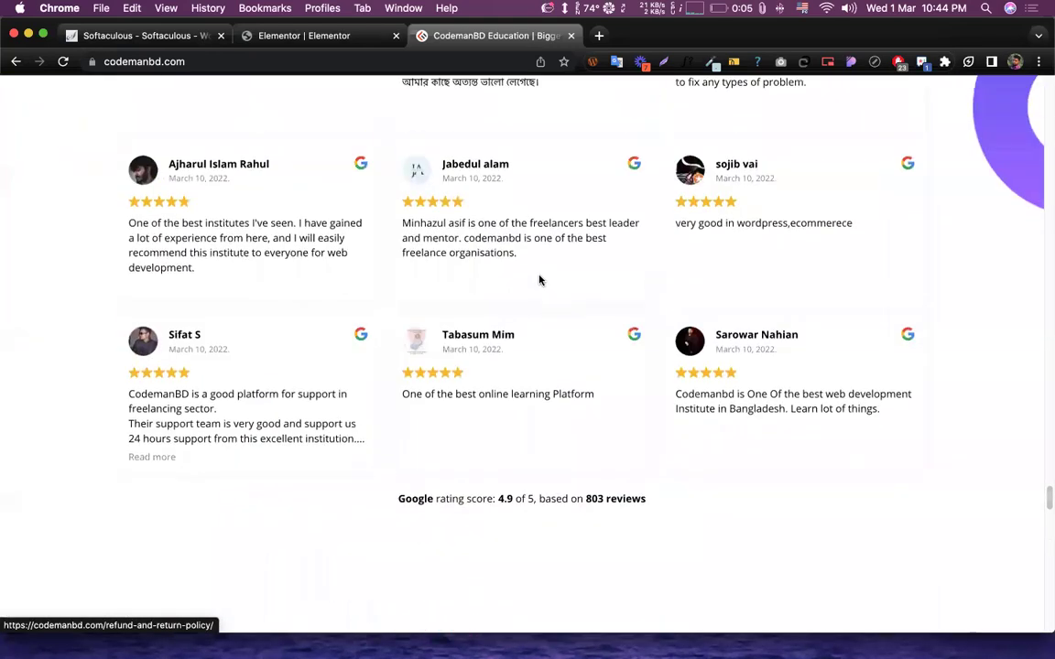
scroll(540, 279, up, 20)
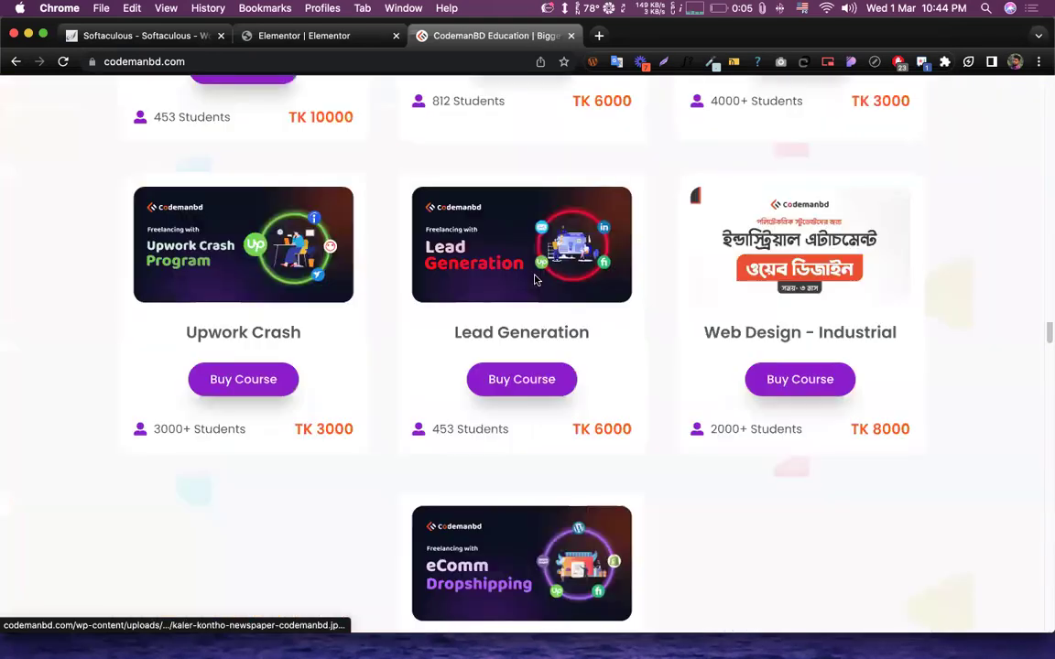
scroll(535, 278, up, 20)
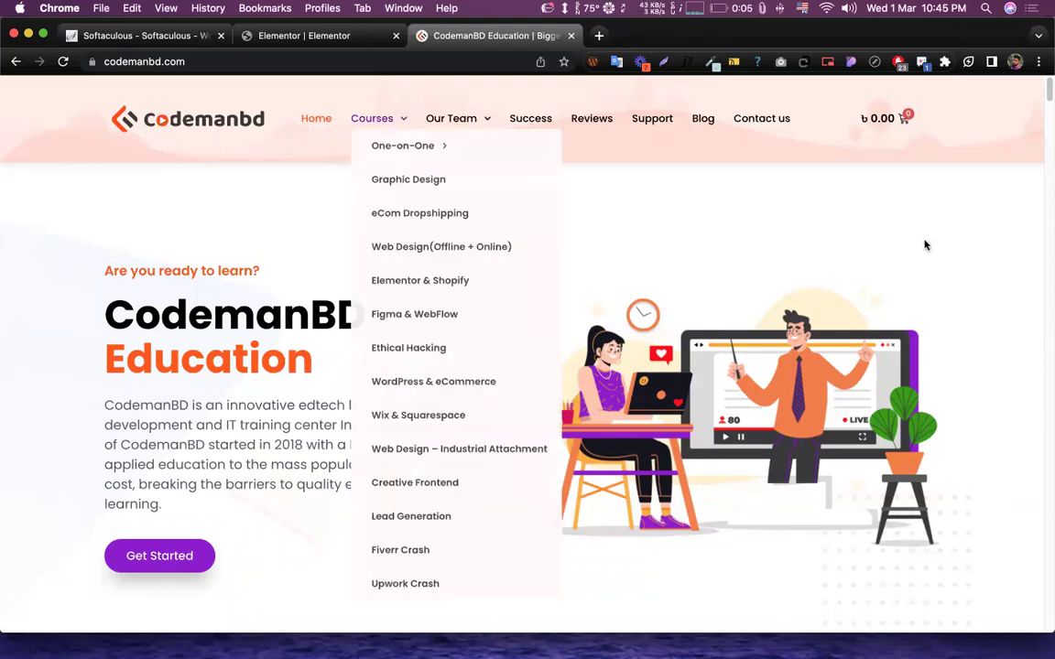
- Browse down to CodemanBD's course listings, then return to the Elementor editor tab
click(720, 9)
click(720, 11)
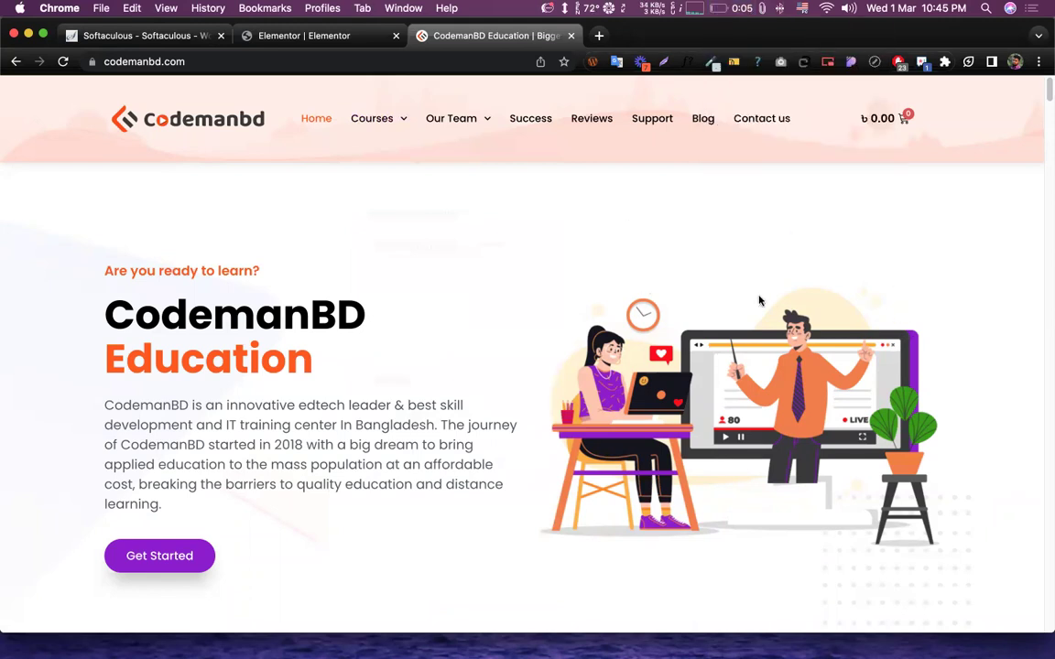
scroll(549, 293, down, 3)
scroll(505, 322, up, 3)
scroll(644, 469, down, 8)
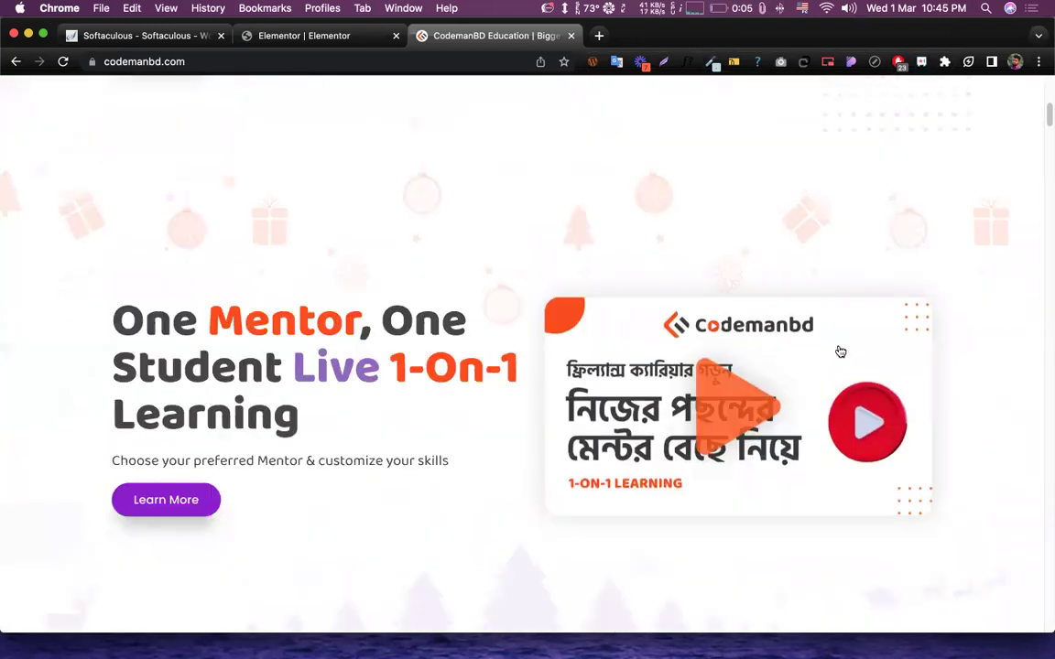
scroll(839, 358, down, 6)
scroll(864, 395, down, 8)
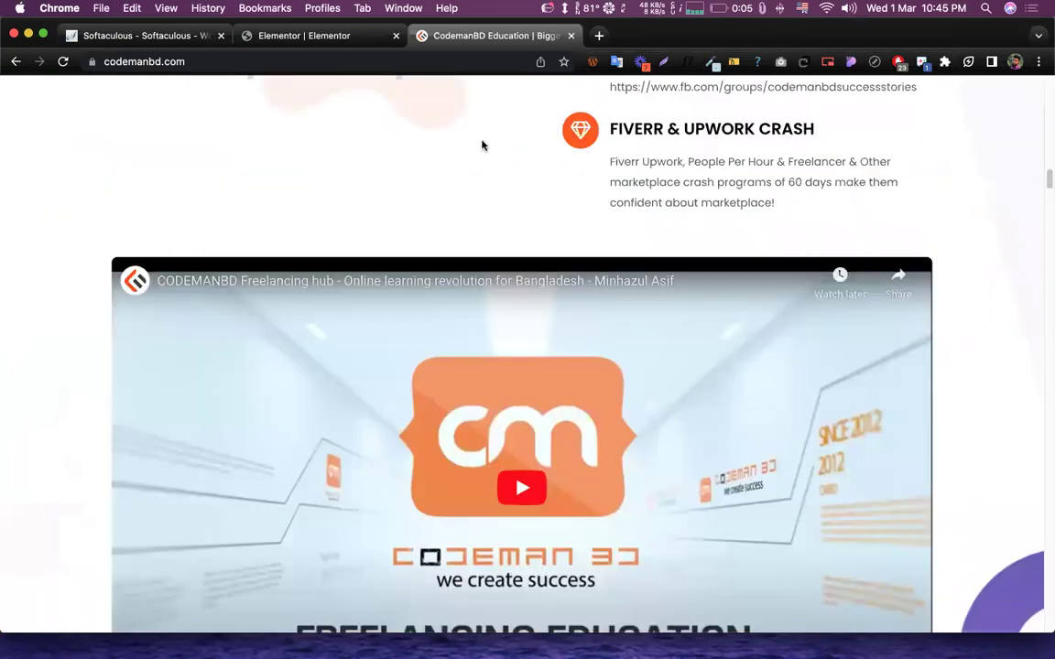
scroll(407, 111, down, 1)
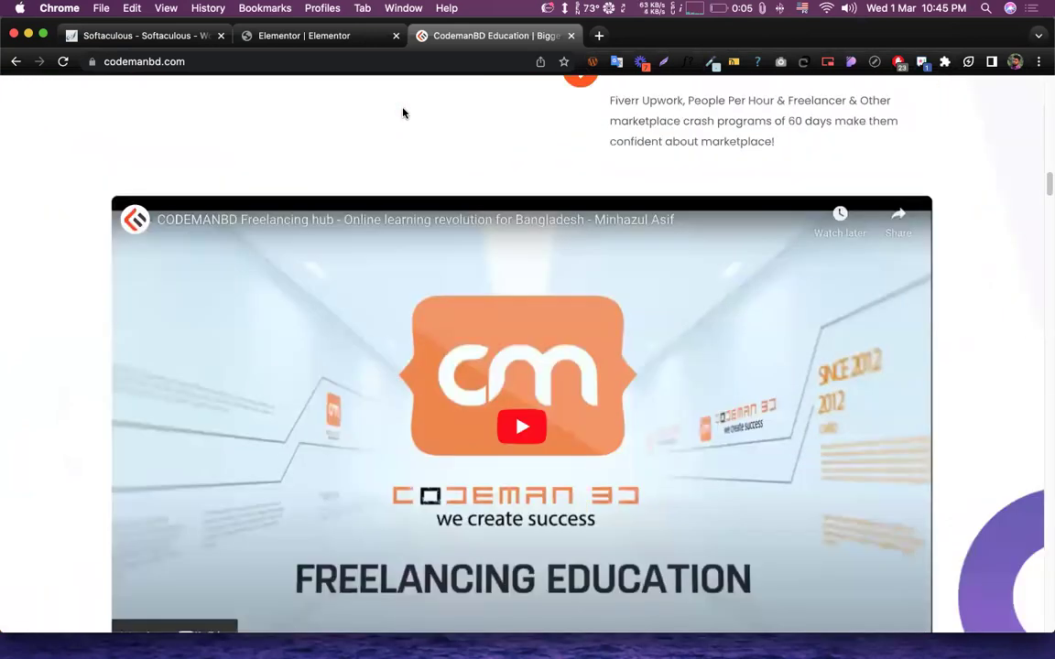
scroll(446, 304, down, 8)
scroll(440, 306, down, 12)
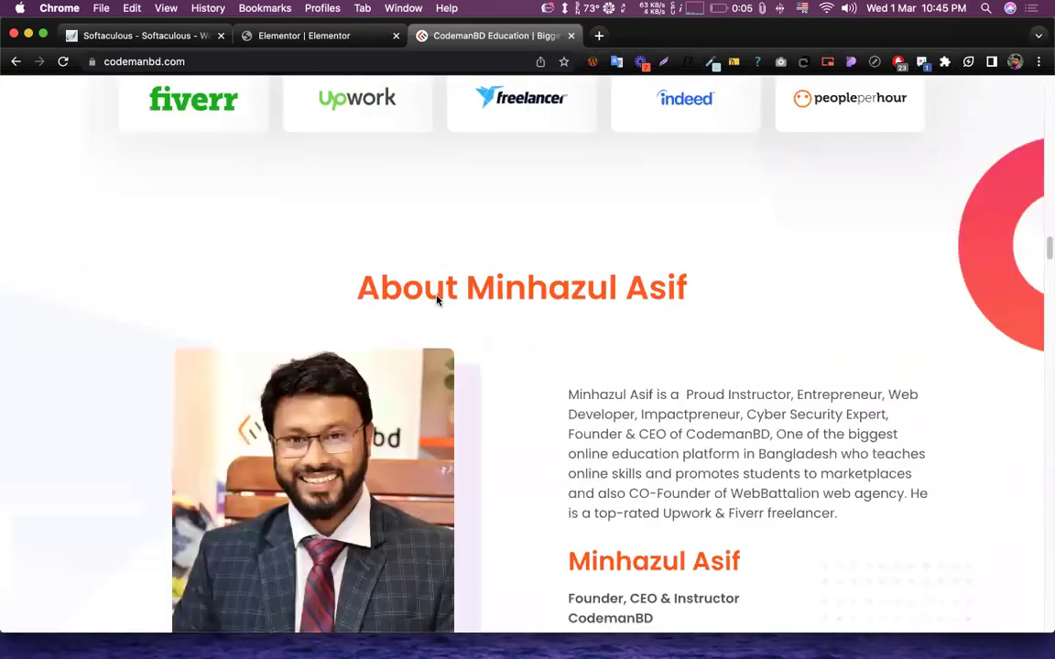
scroll(604, 266, down, 6)
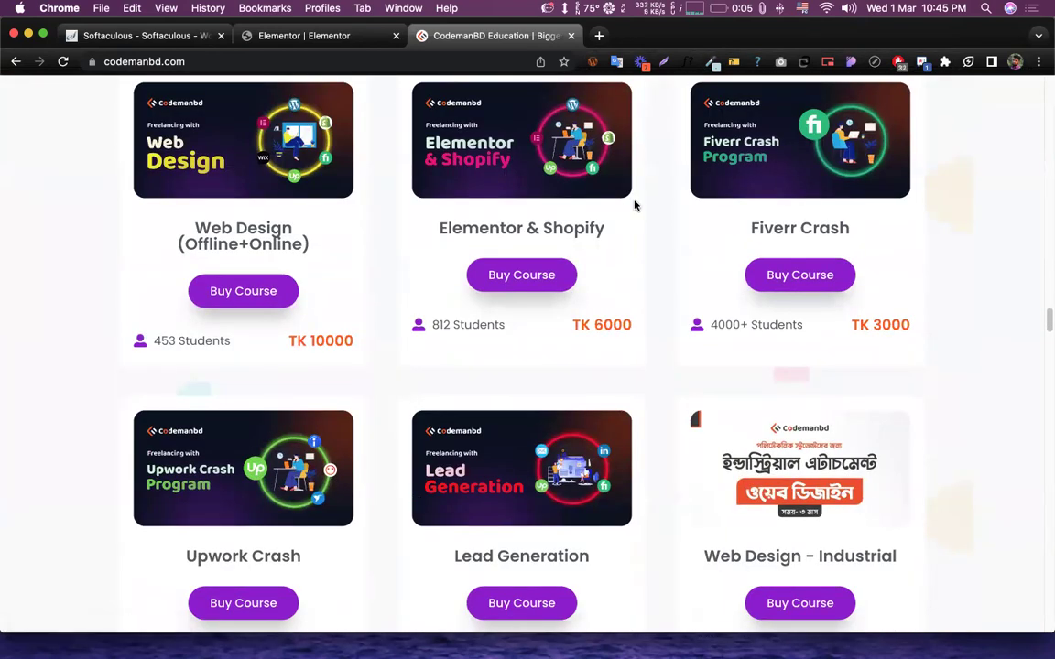
scroll(660, 260, down, 5)
scroll(660, 267, down, 10)
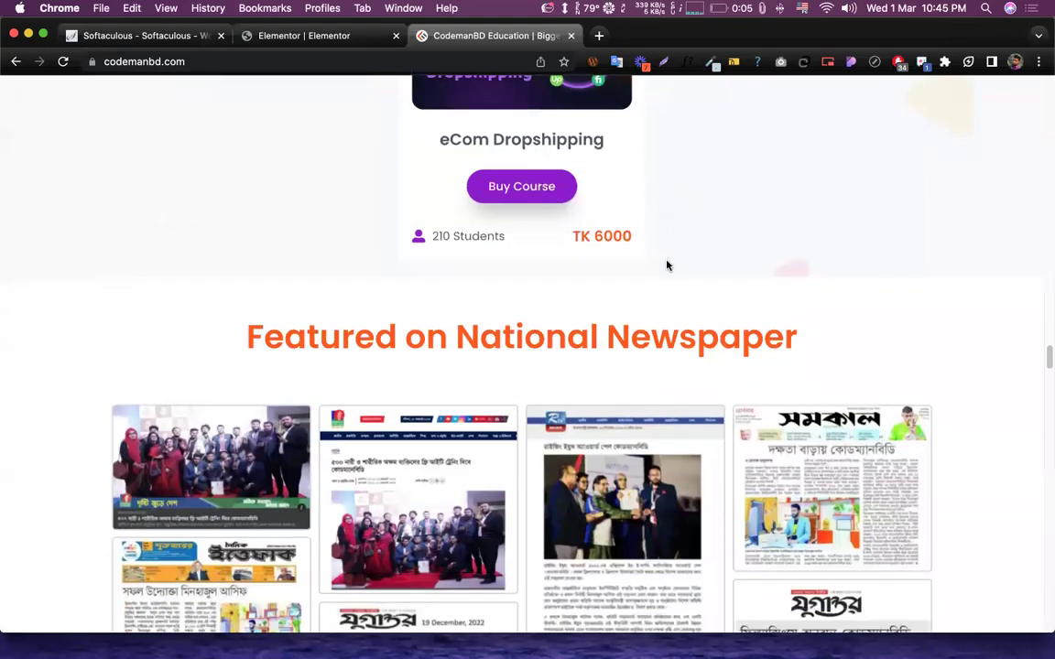
scroll(638, 285, down, 15)
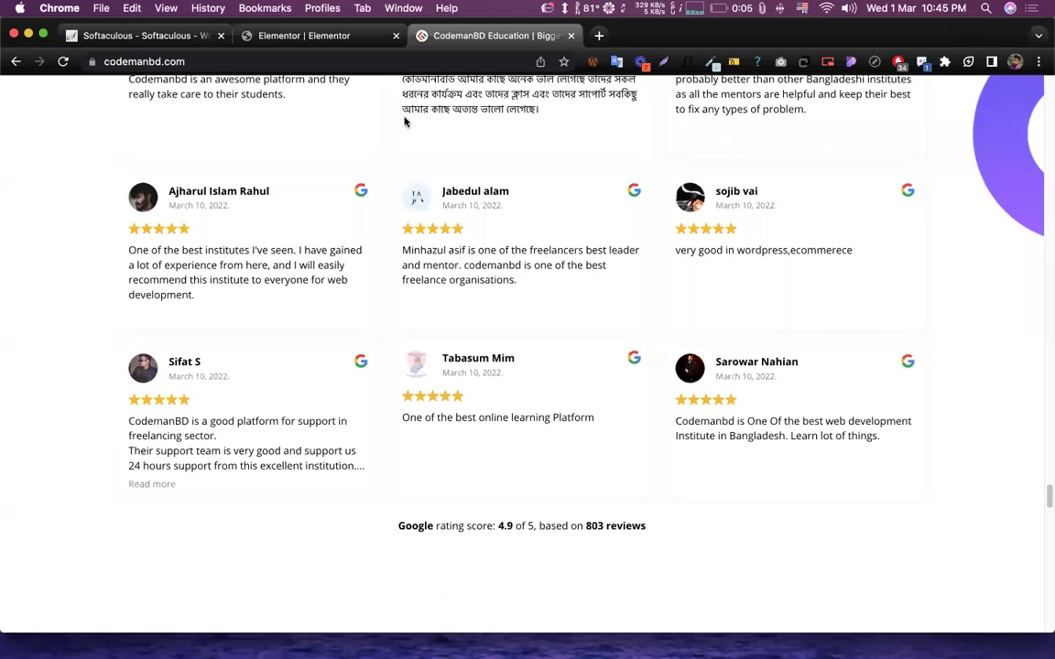
click(313, 35)
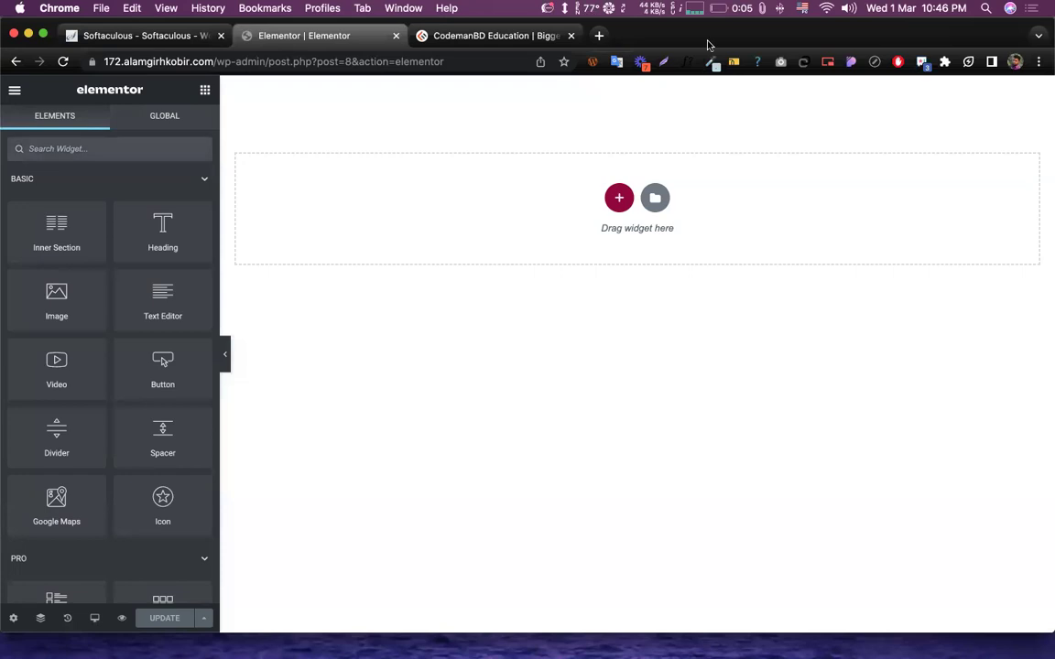
click(733, 8)
click(826, 495)
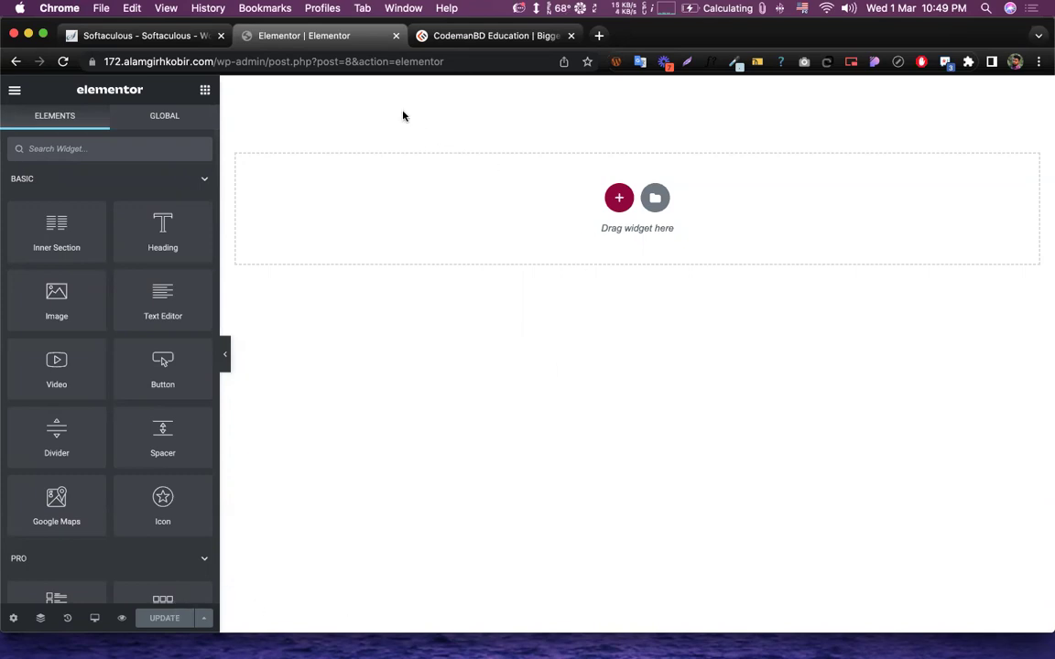
- Try a single-column and then a two-column section structure, deleting each
click(617, 200)
drag(570, 187, 742, 183)
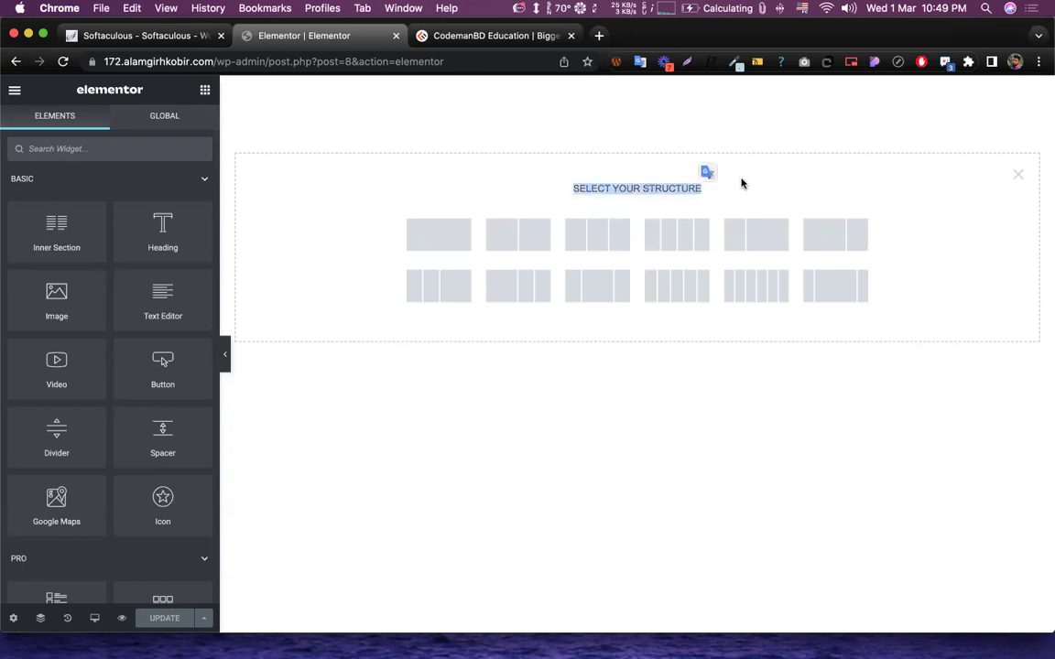
click(742, 184)
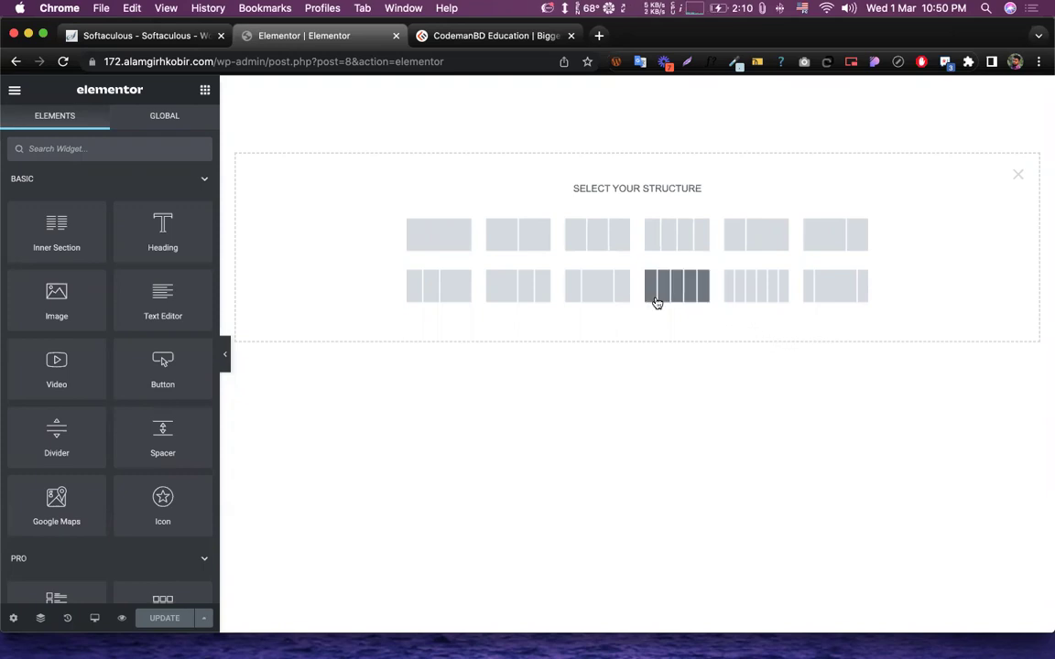
click(440, 235)
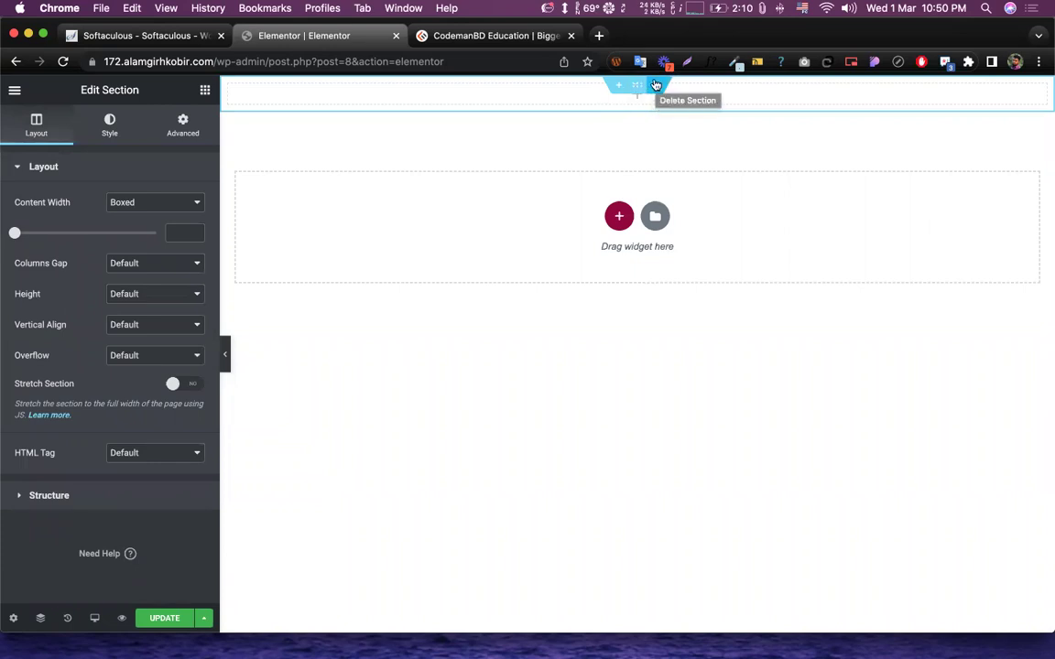
click(656, 84)
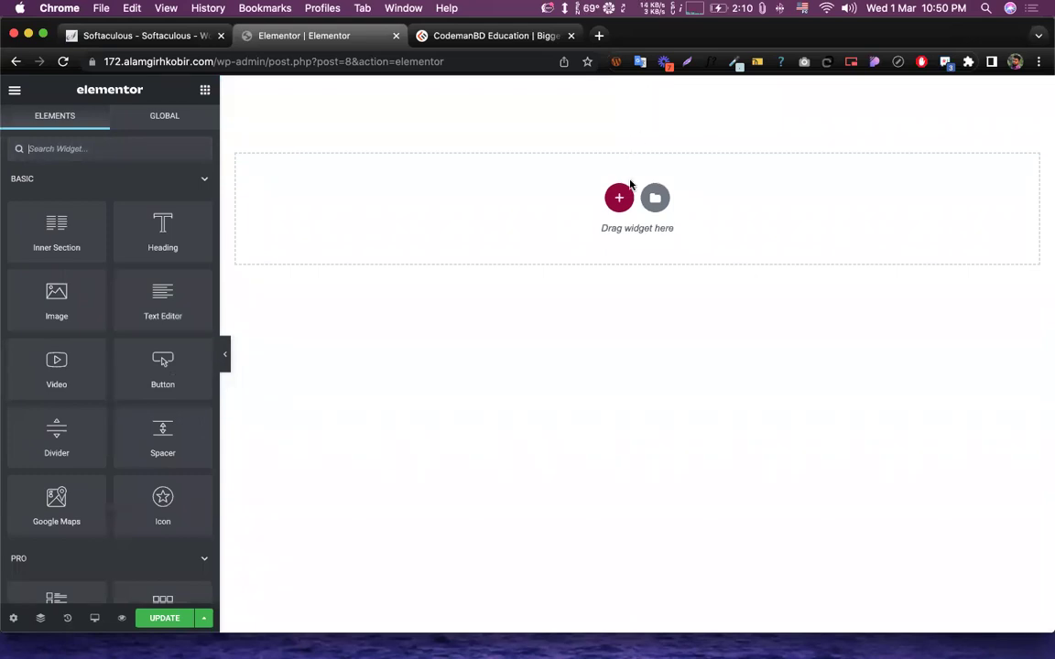
click(621, 210)
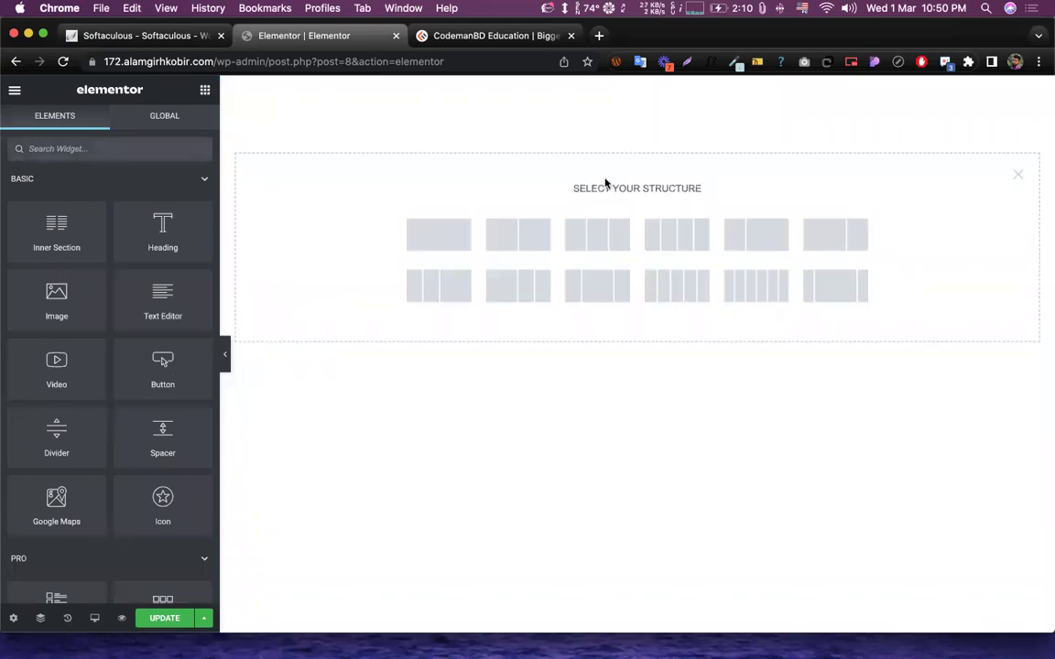
click(517, 236)
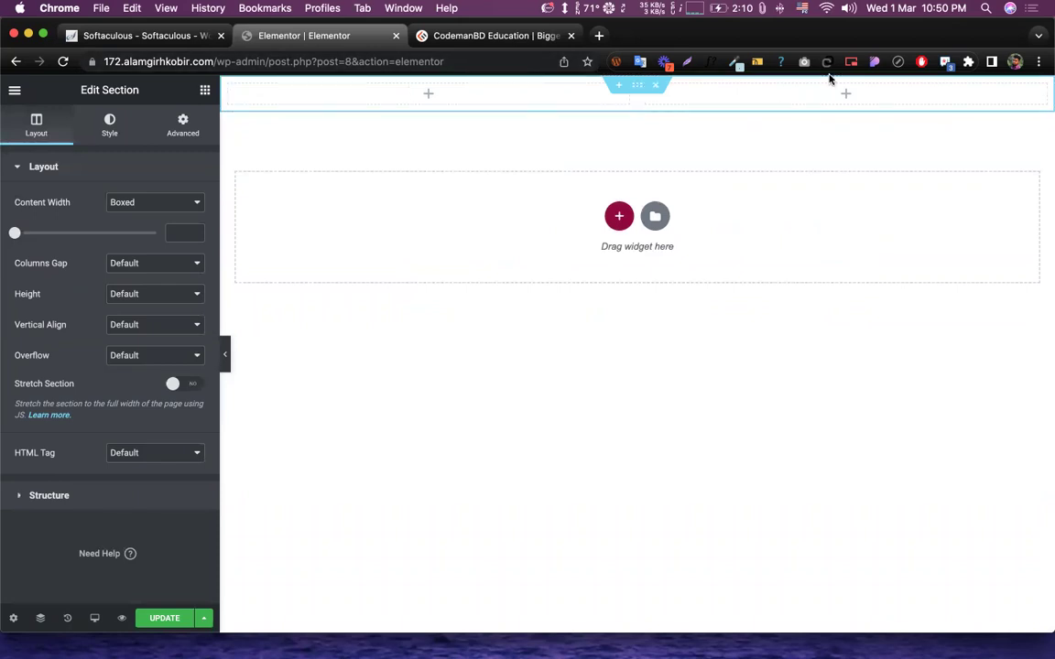
click(650, 86)
- Try three-column and 33/66 layouts, delete them, then add the final single-column section
click(618, 198)
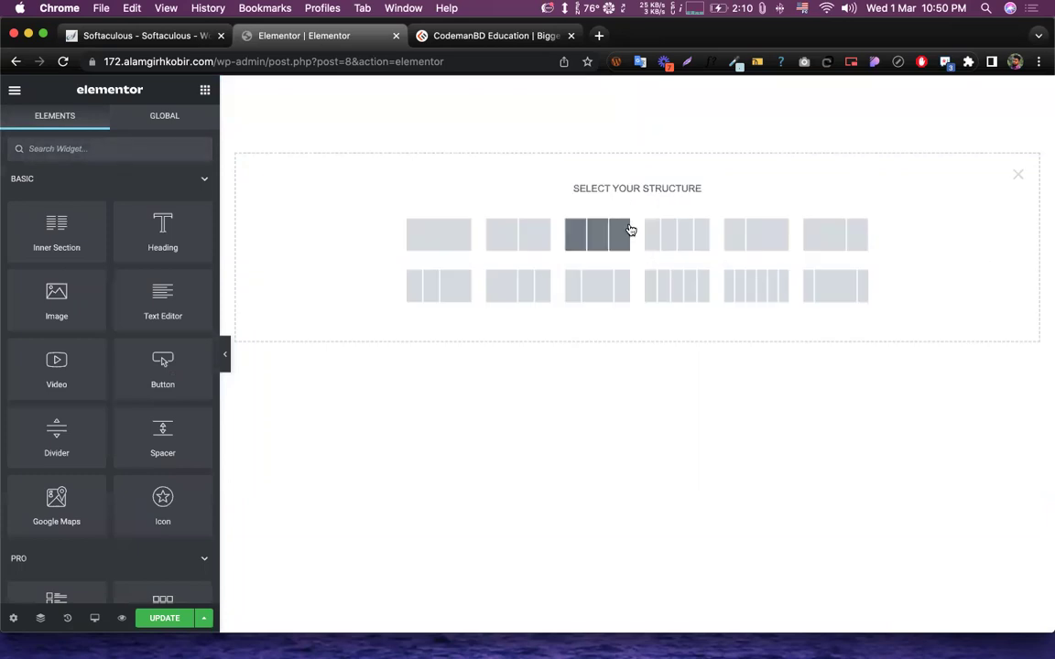
click(612, 236)
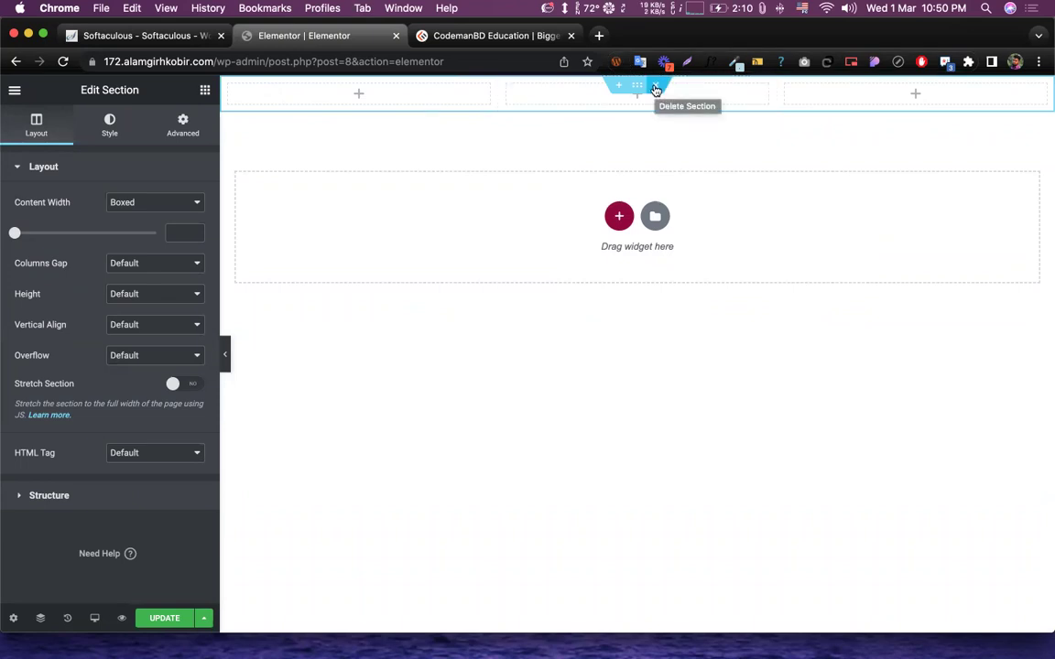
click(656, 89)
click(617, 192)
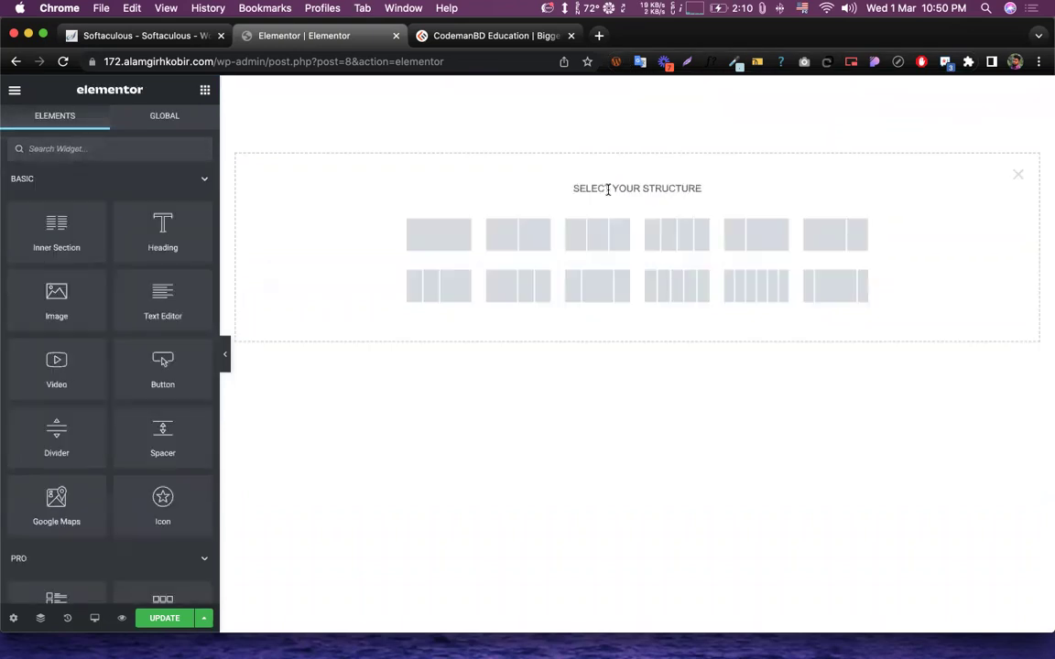
click(776, 244)
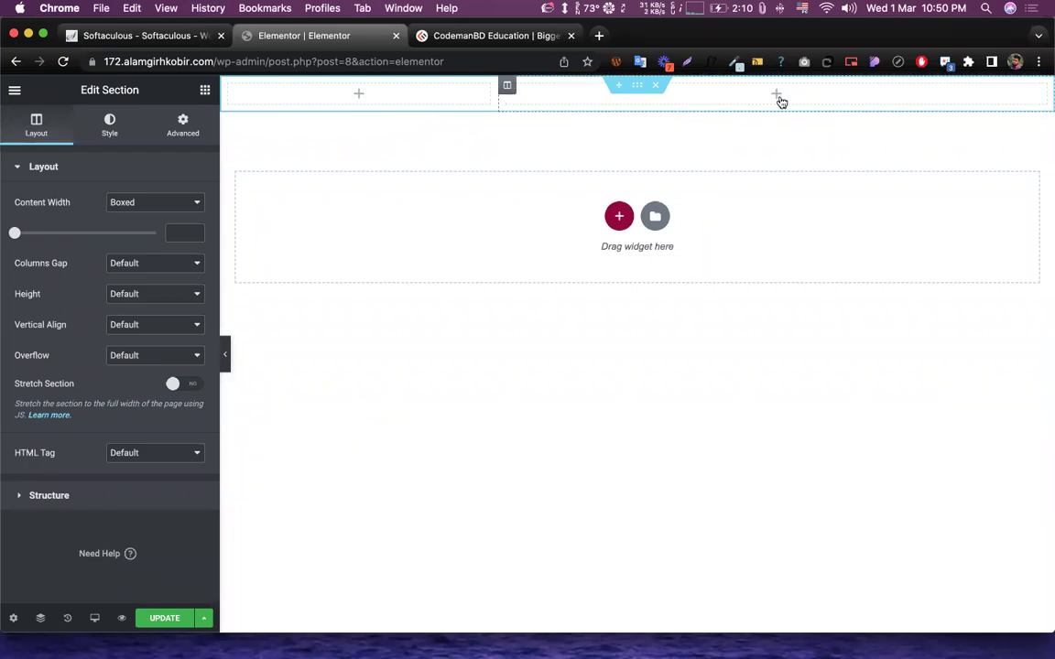
click(655, 84)
click(619, 199)
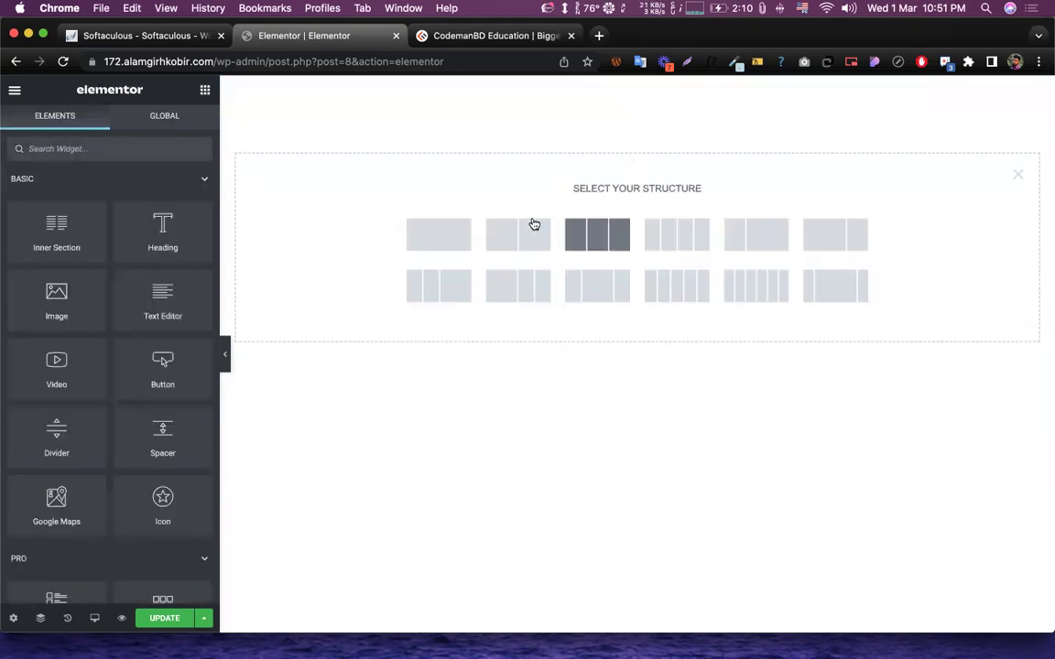
click(432, 236)
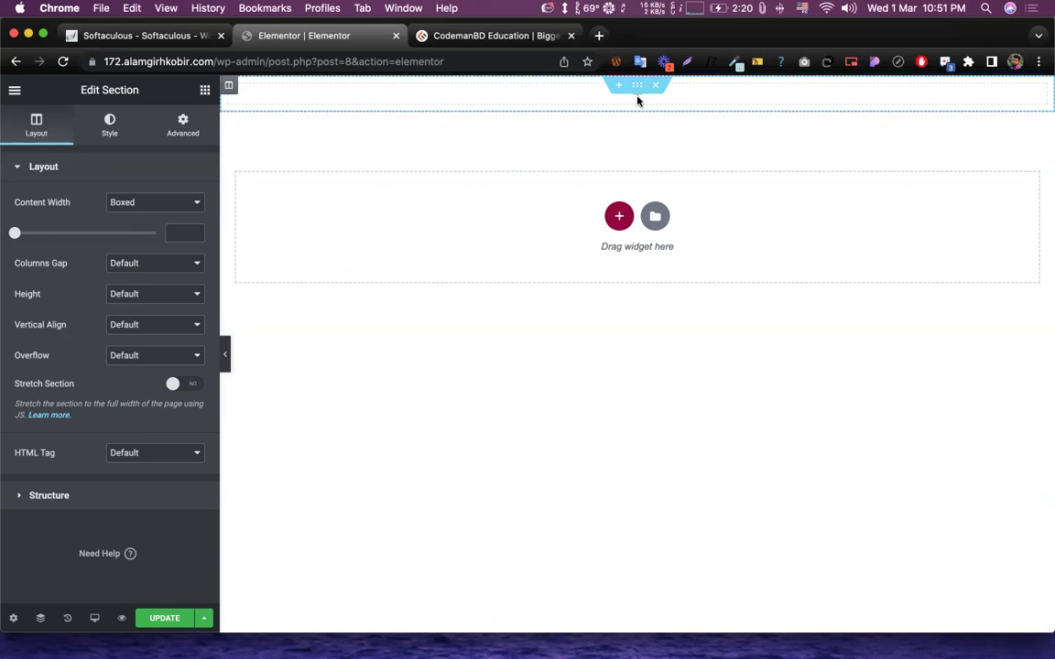
- Switch the side panel from Edit Section to the Elements widget list and scroll through it
scroll(638, 101, up, 5)
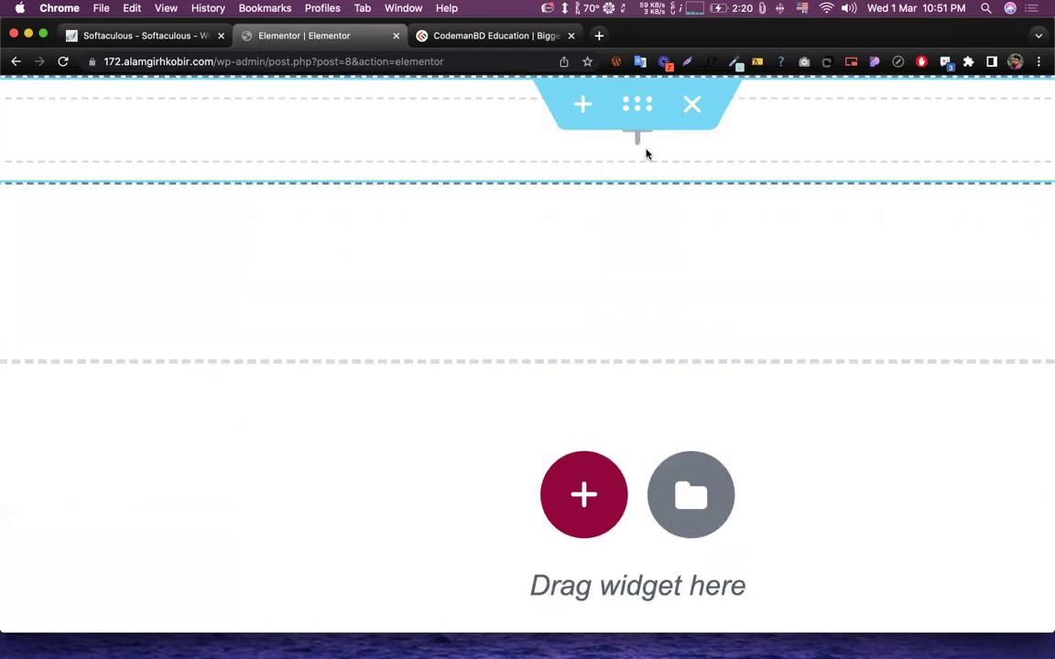
scroll(638, 144, down, 5)
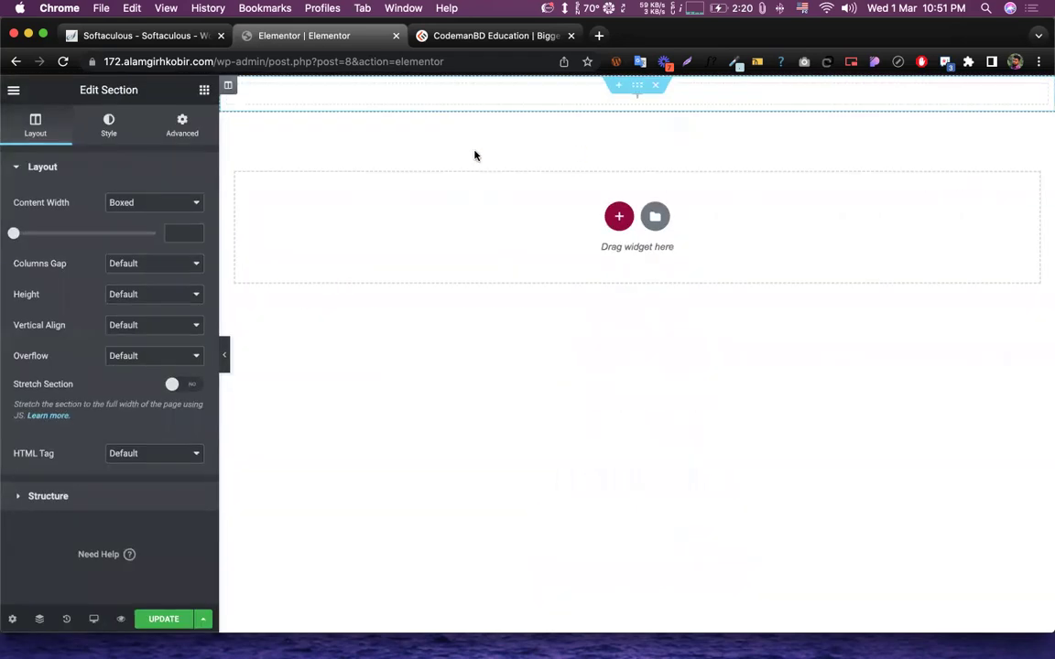
click(206, 91)
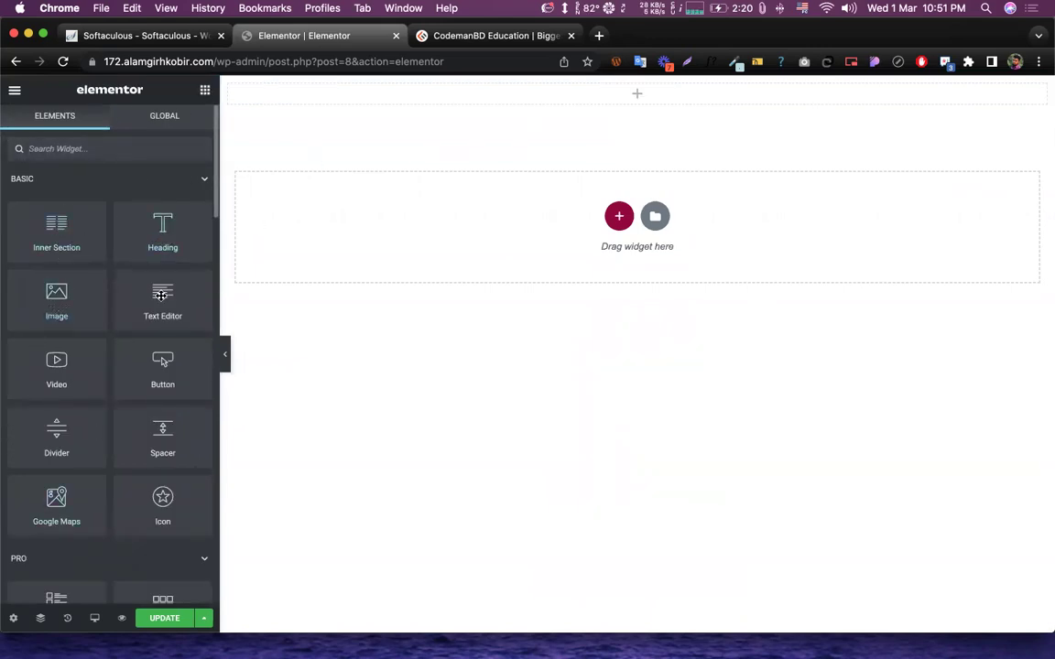
scroll(161, 293, down, 3)
scroll(160, 295, down, 15)
scroll(161, 293, up, 20)
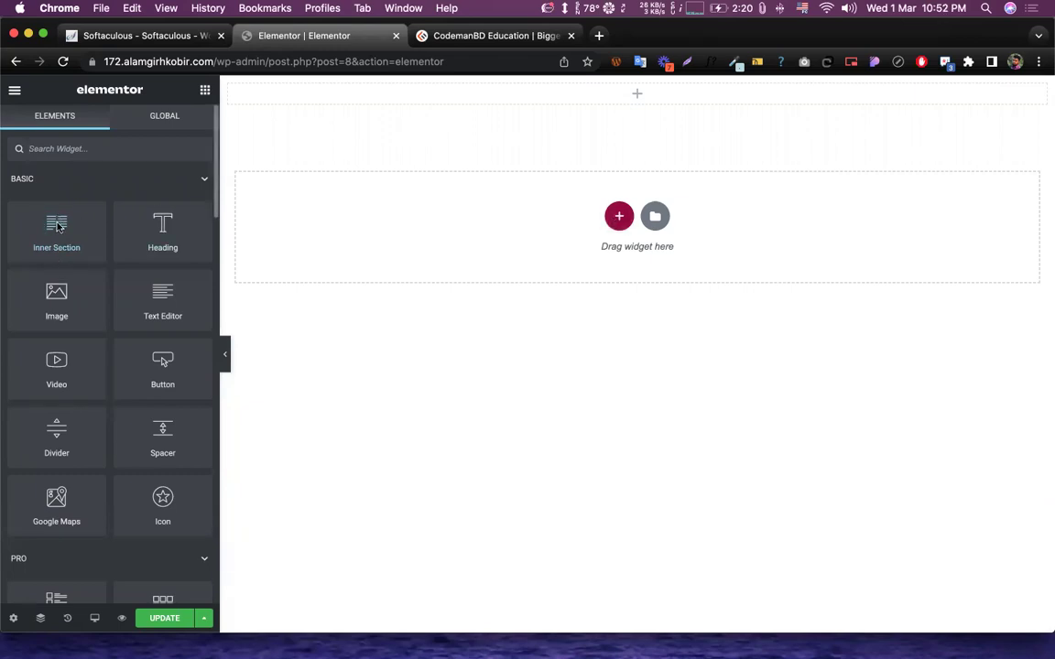
drag(52, 238, 642, 96)
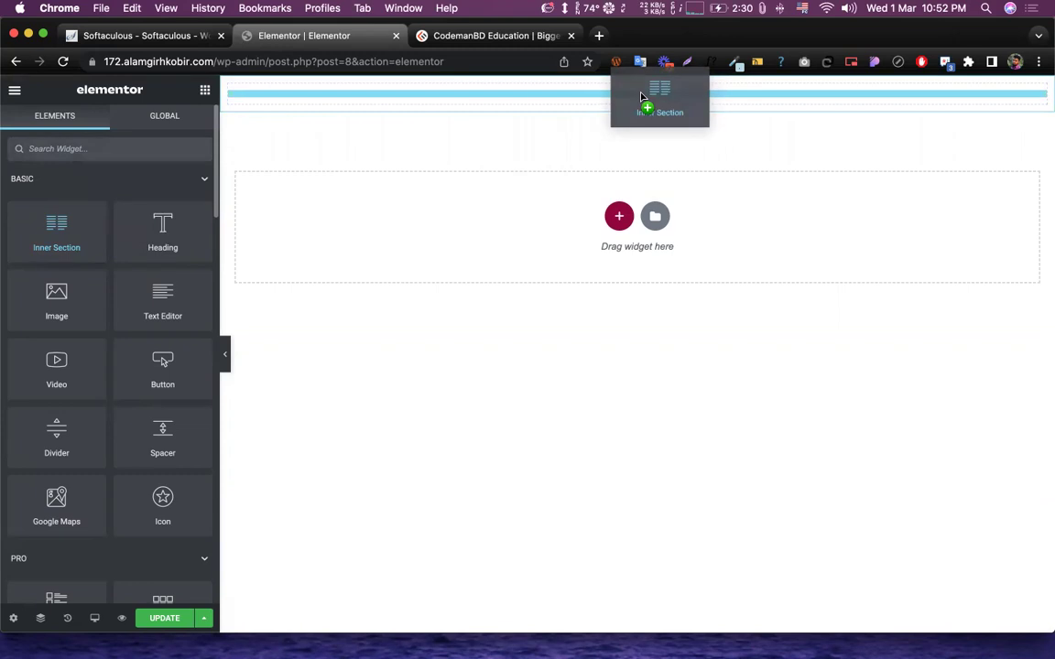
drag(642, 96, 641, 96)
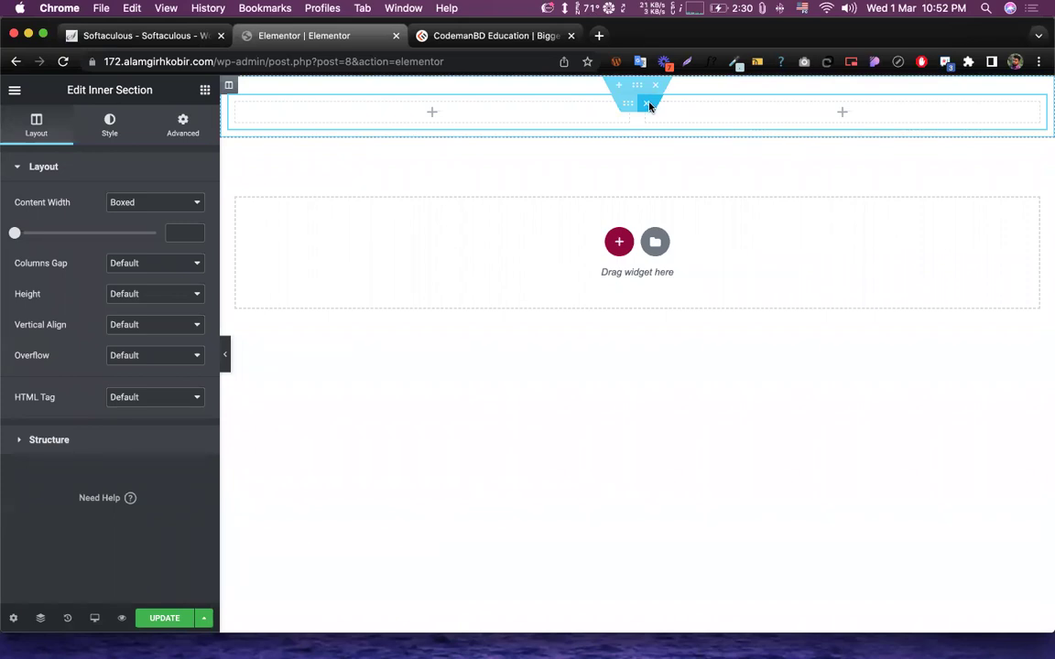
click(650, 108)
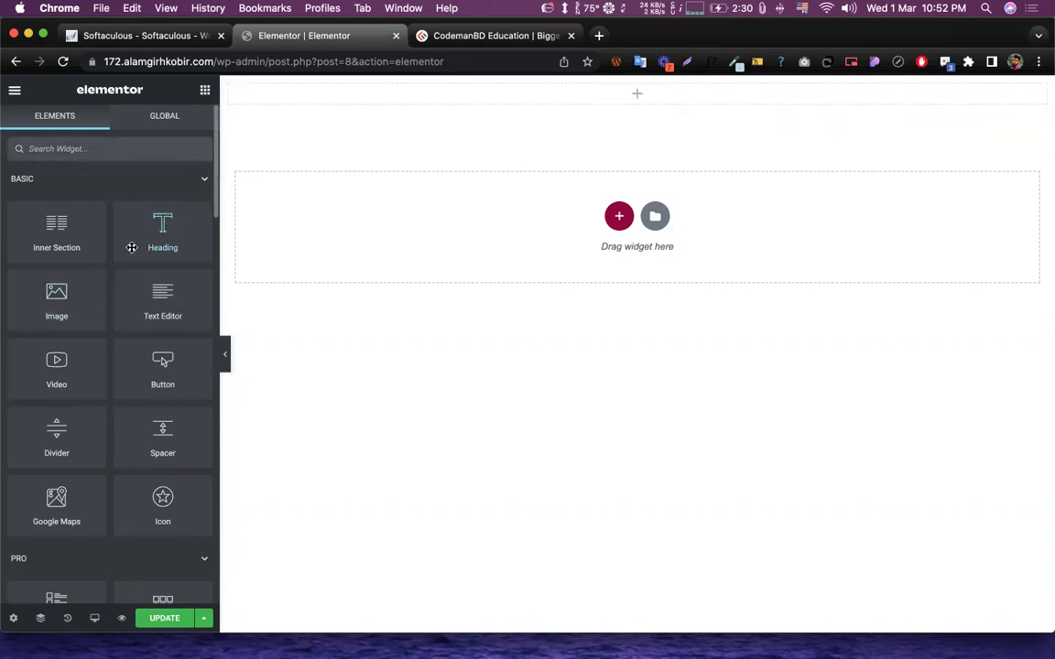
click(424, 38)
- Scroll back up to the CodemanBD hero banner and select its text
scroll(369, 263, up, 10)
scroll(369, 266, up, 15)
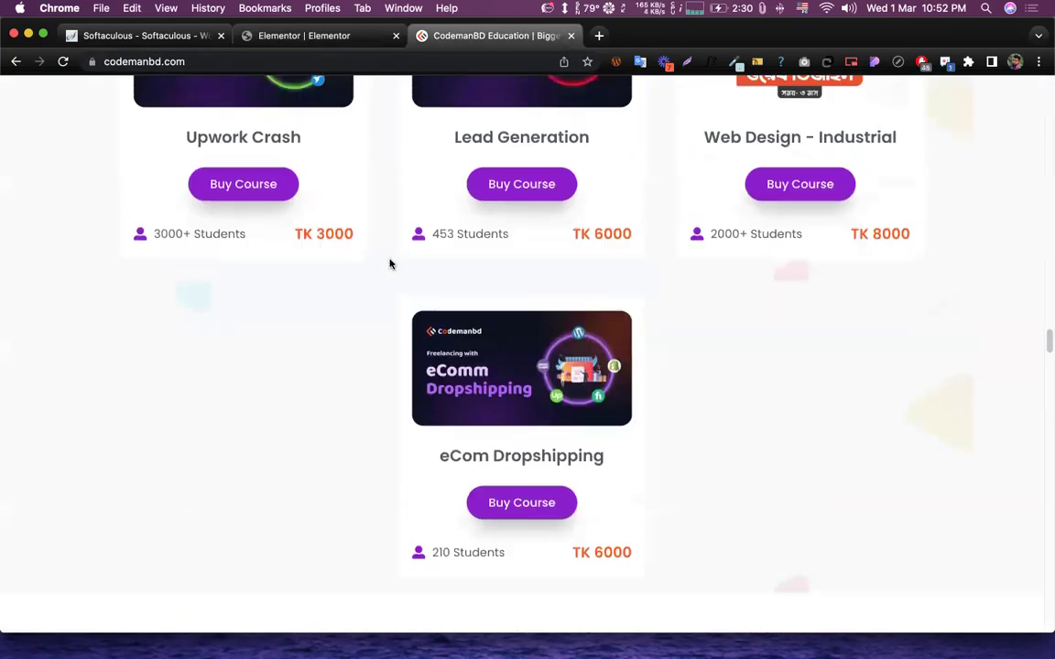
scroll(384, 274, up, 20)
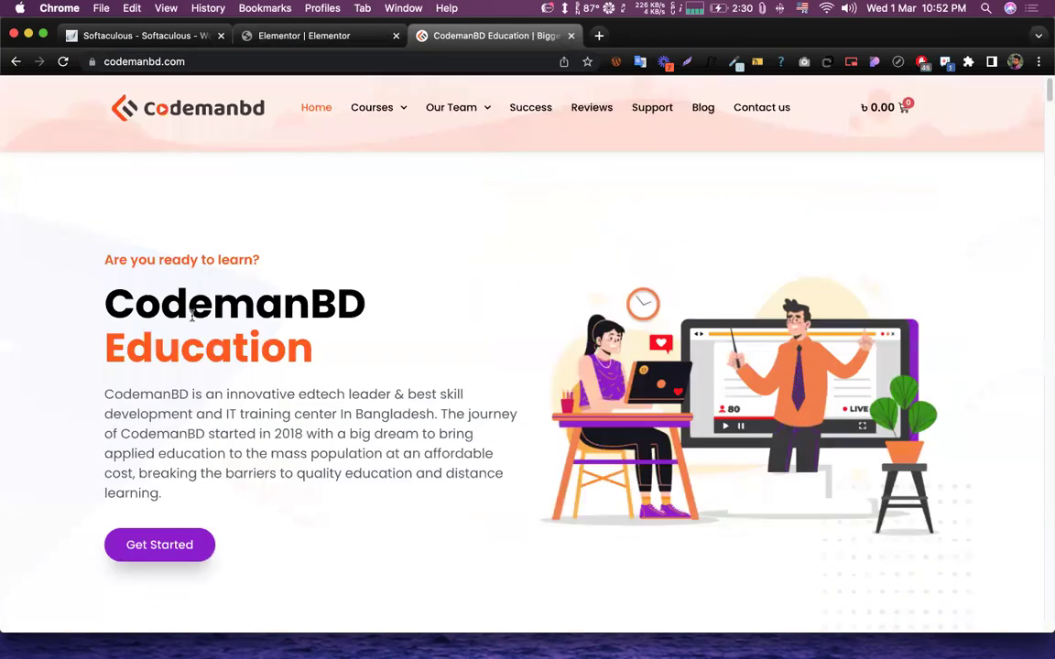
scroll(192, 314, up, 1)
drag(86, 227, 397, 500)
click(353, 486)
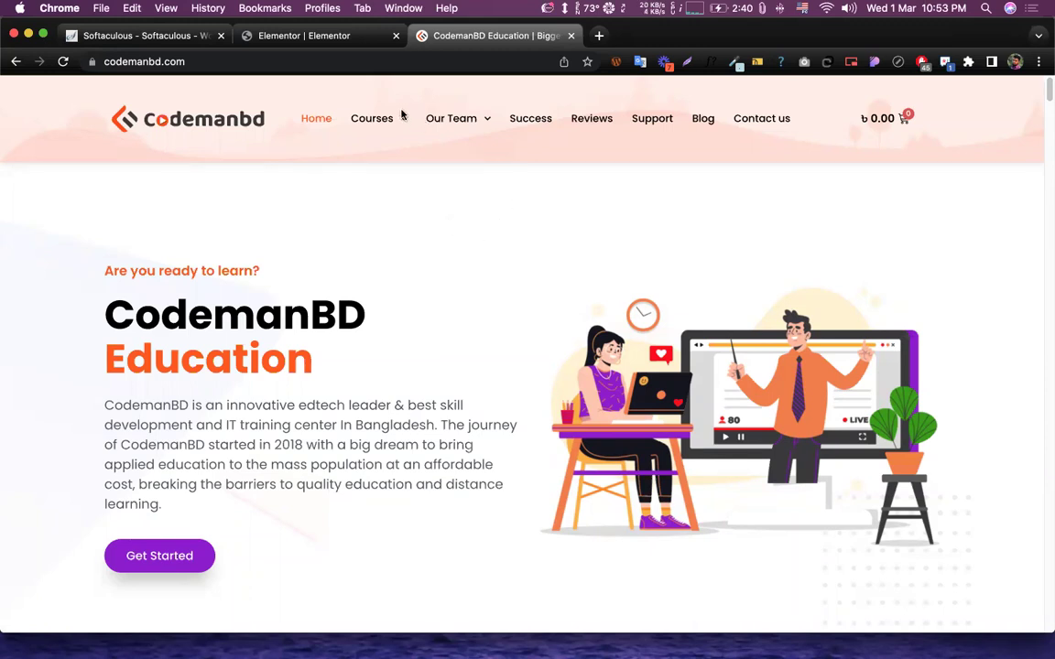
- Select the 'CodemanBD Education' heading to inspect it, then return to the Elementor tab
drag(101, 309, 348, 357)
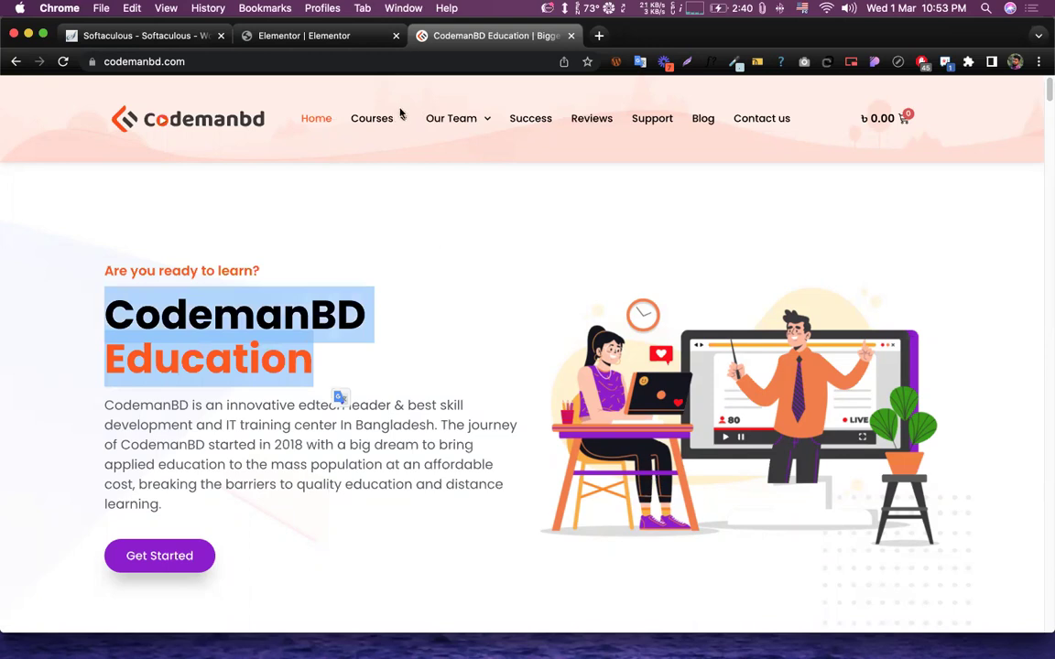
click(364, 451)
drag(334, 374, 99, 275)
click(158, 317)
triple_click(198, 323)
click(403, 369)
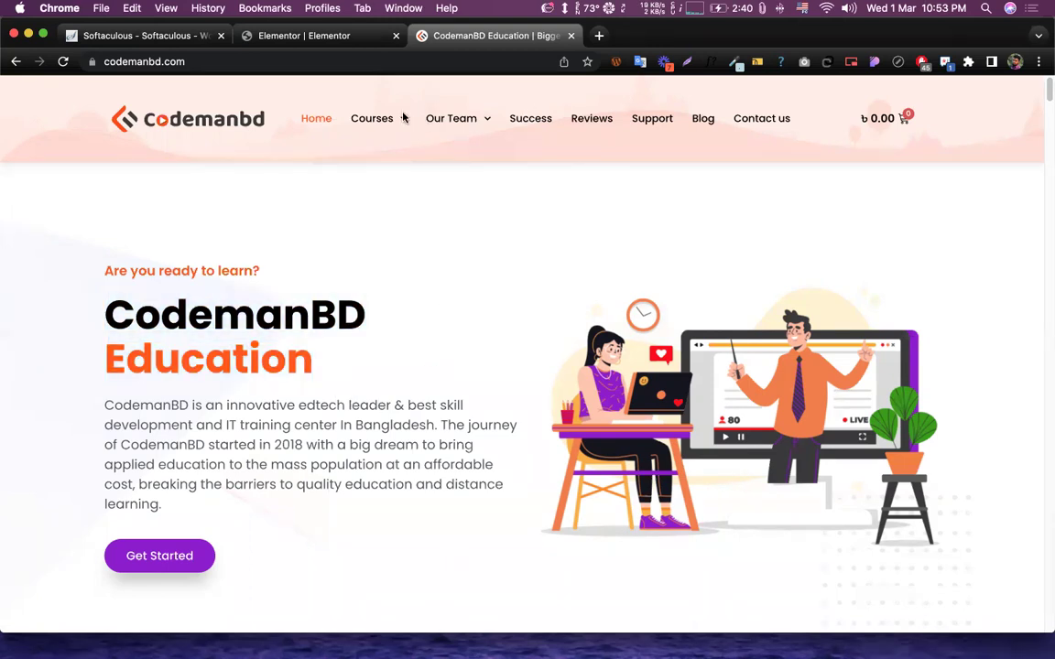
click(303, 37)
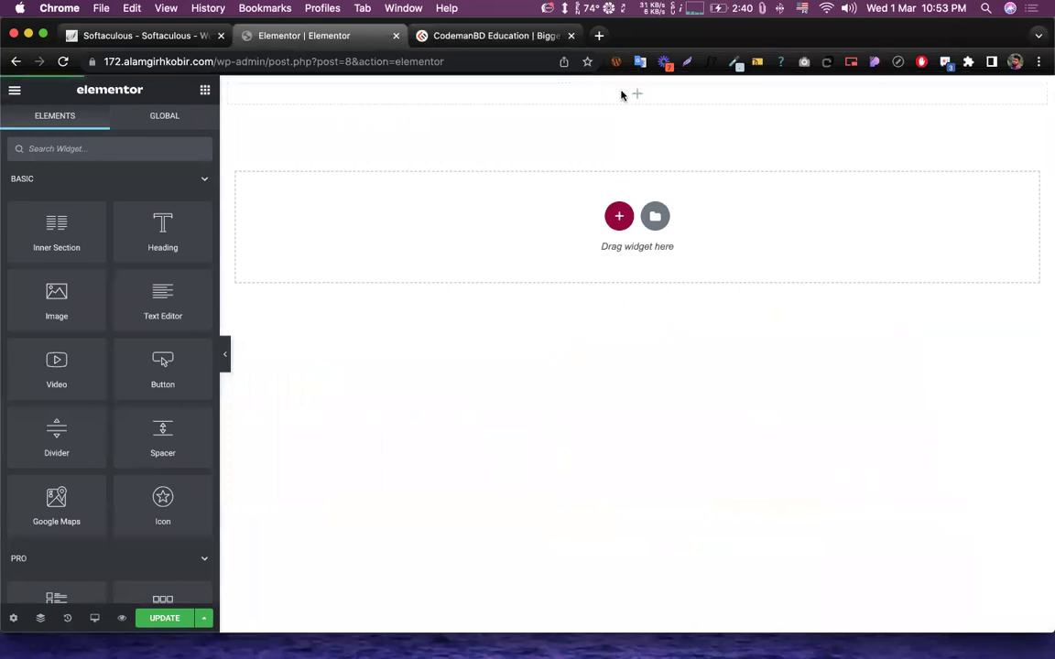
- Drop a Heading widget into the top section, test-type 'somthing' at its end, then delete it
drag(151, 224, 626, 89)
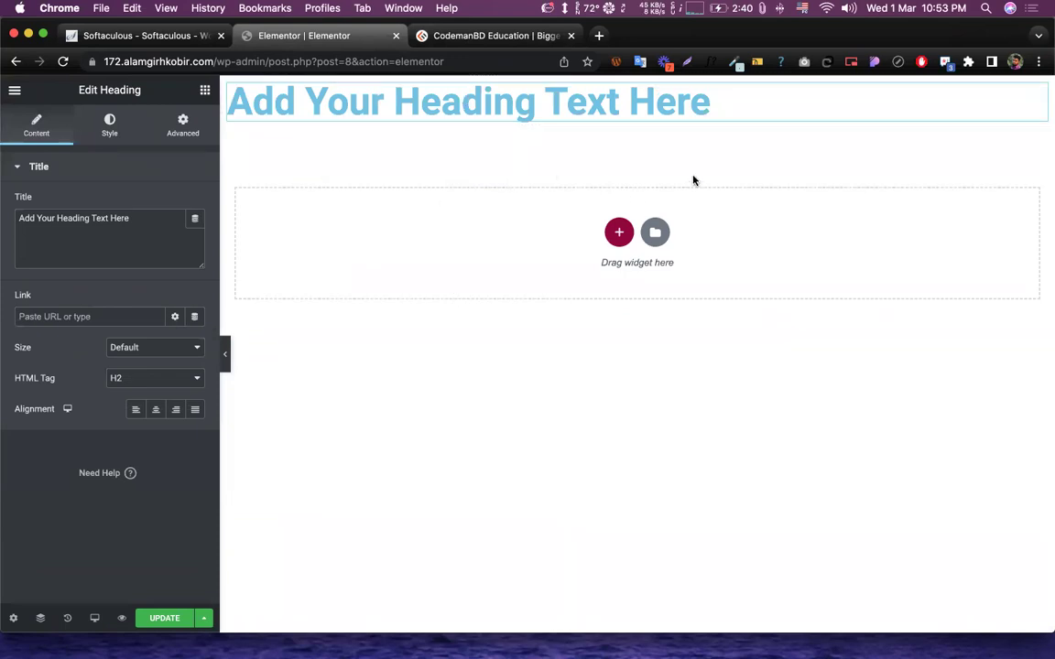
click(720, 104)
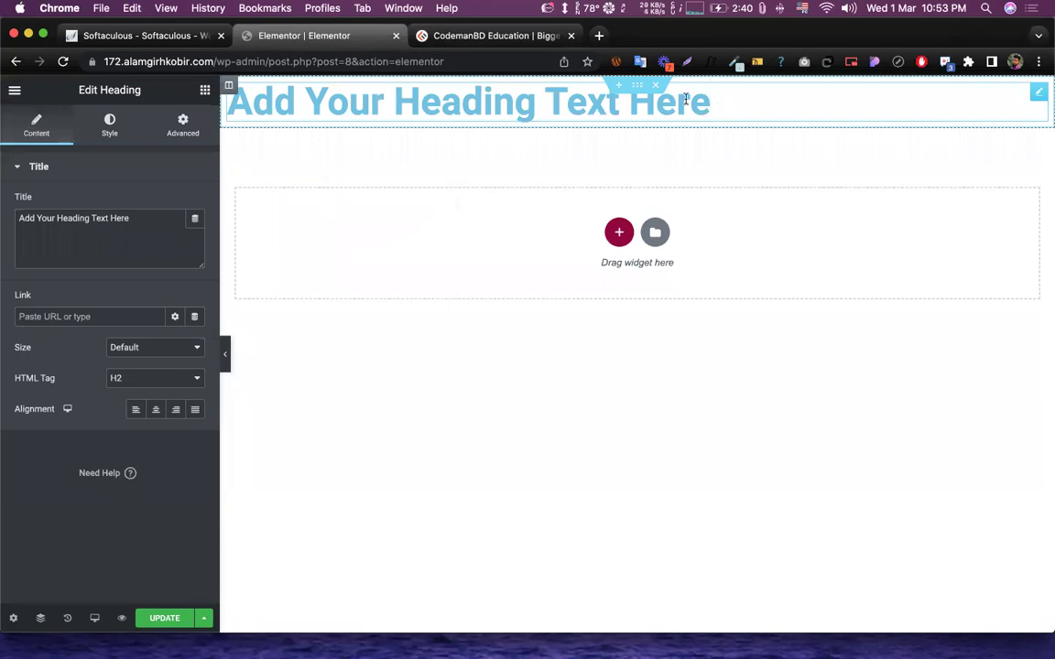
drag(725, 104, 567, 106)
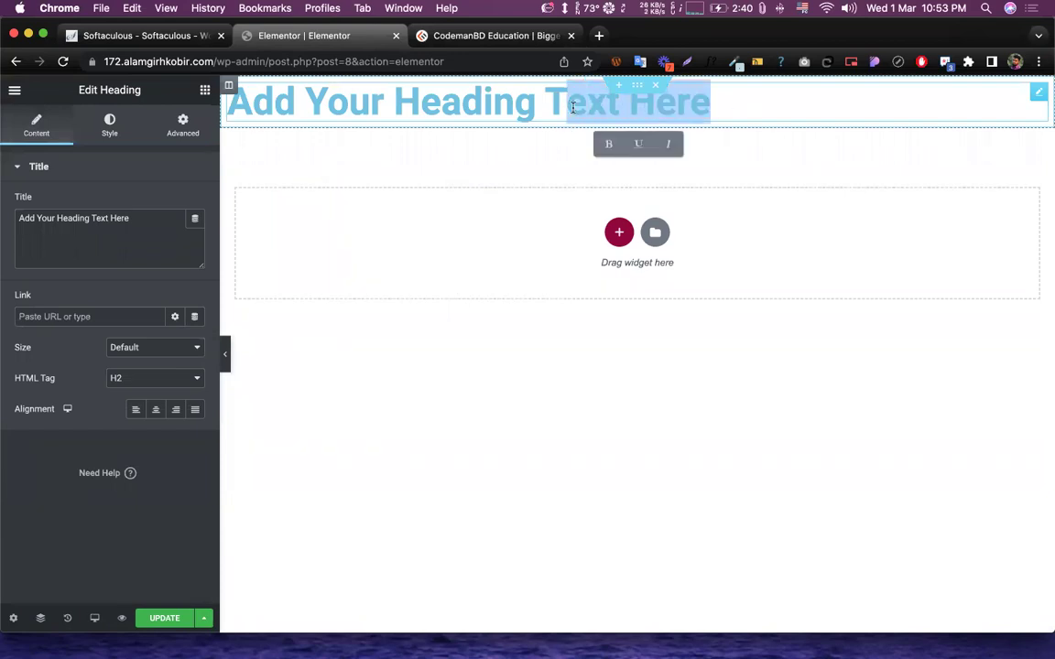
click(567, 106)
click(365, 102)
click(436, 103)
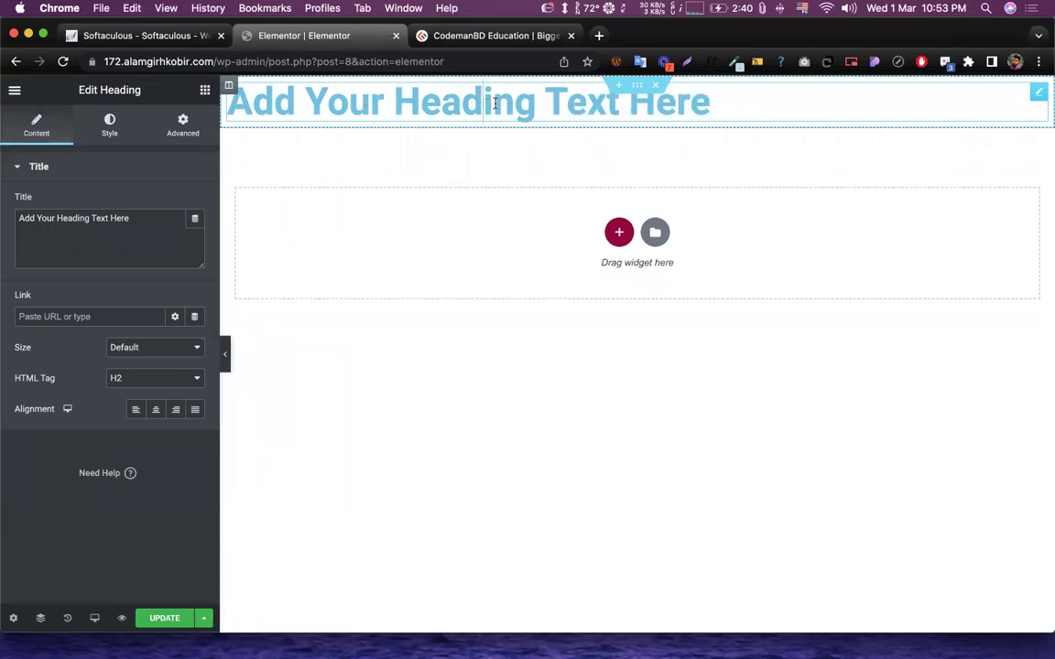
click(643, 102)
key(Right)
text(somti)
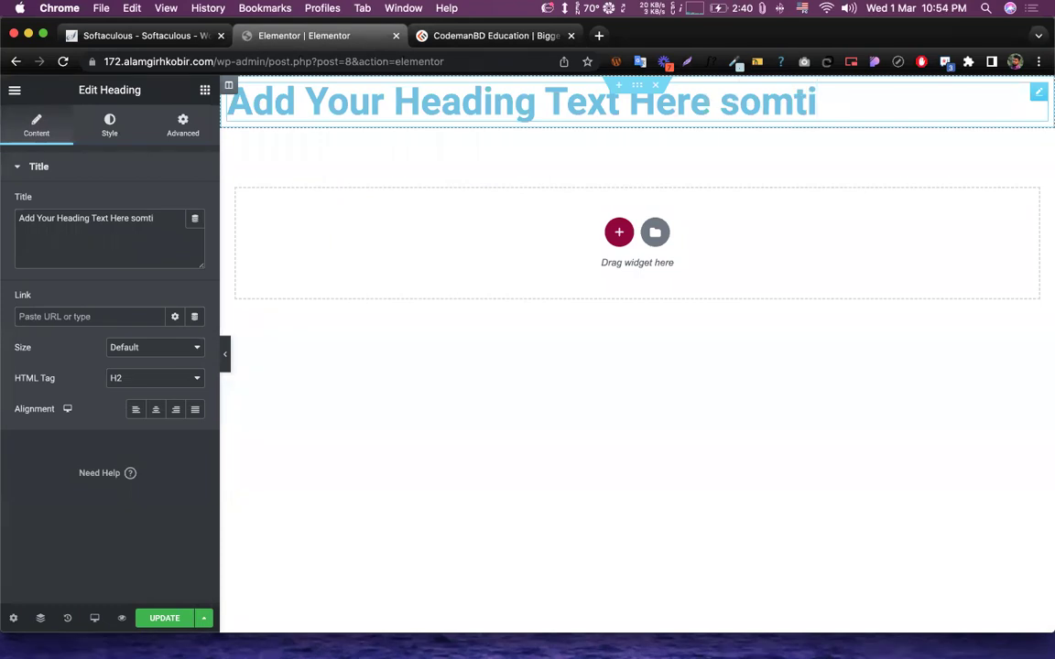
key(BackSpace)
text(hing)
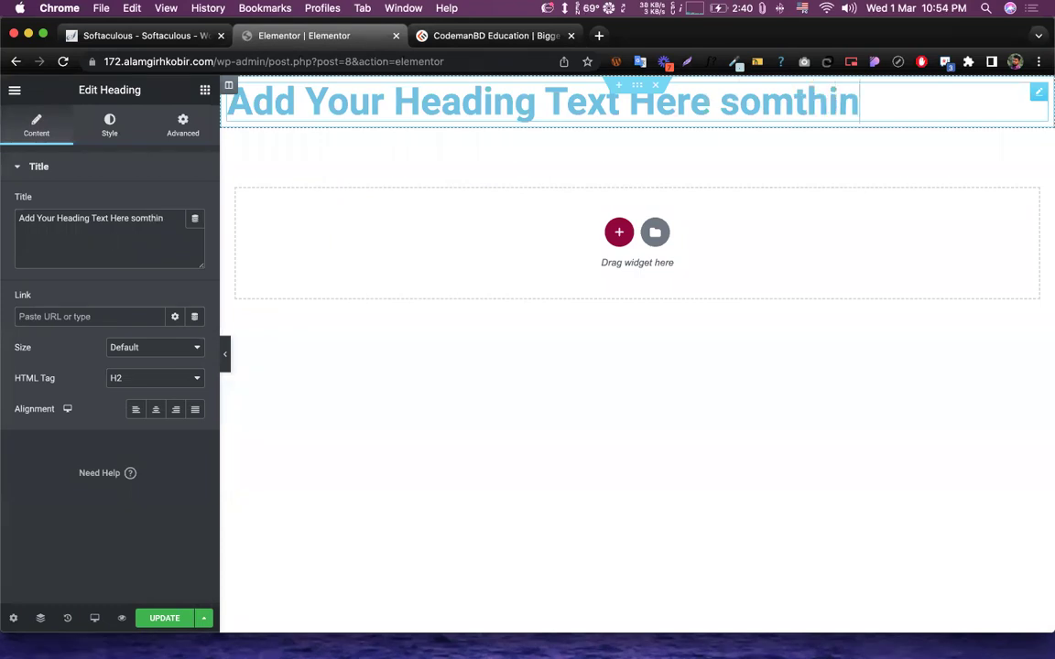
drag(719, 102, 926, 106)
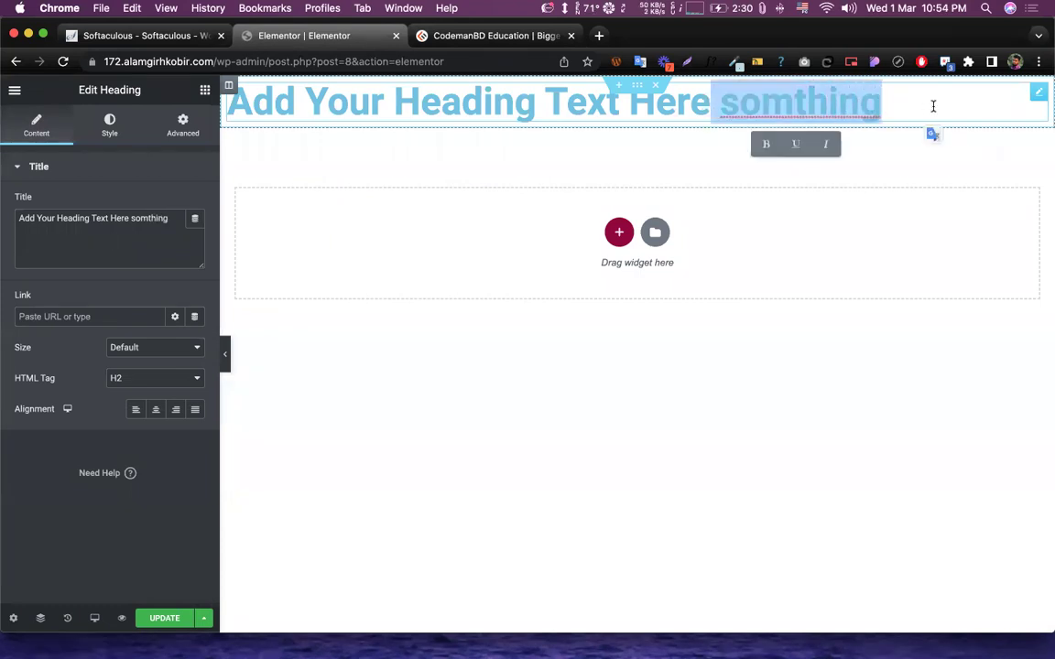
key(BackSpace)
- Edit the heading inline so it reads 'Add Your Heading text Here'
drag(642, 101, 530, 101)
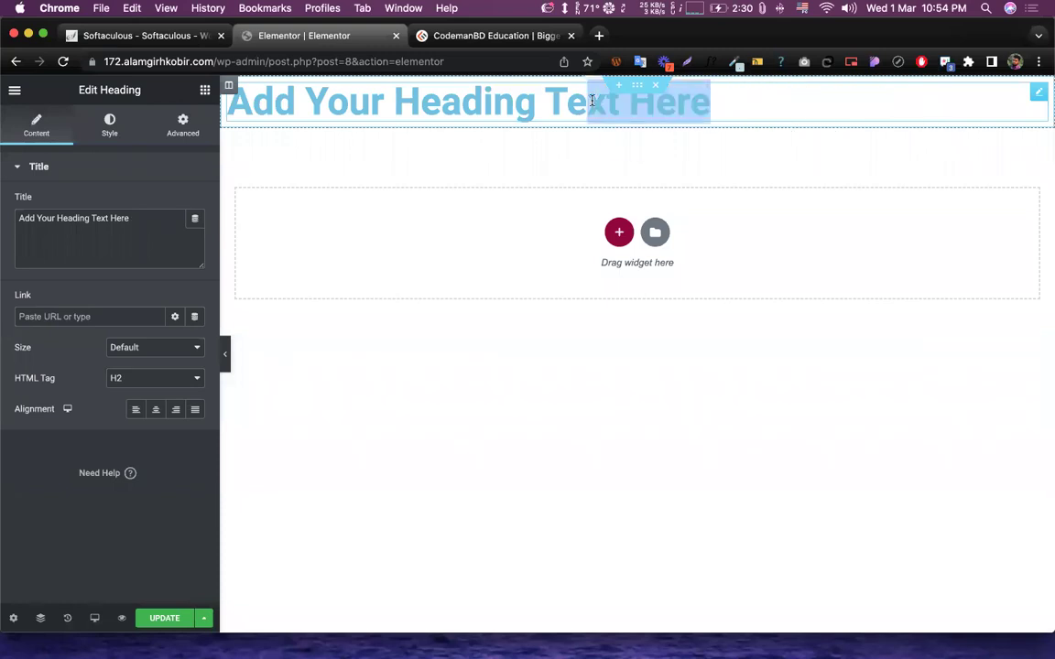
click(749, 92)
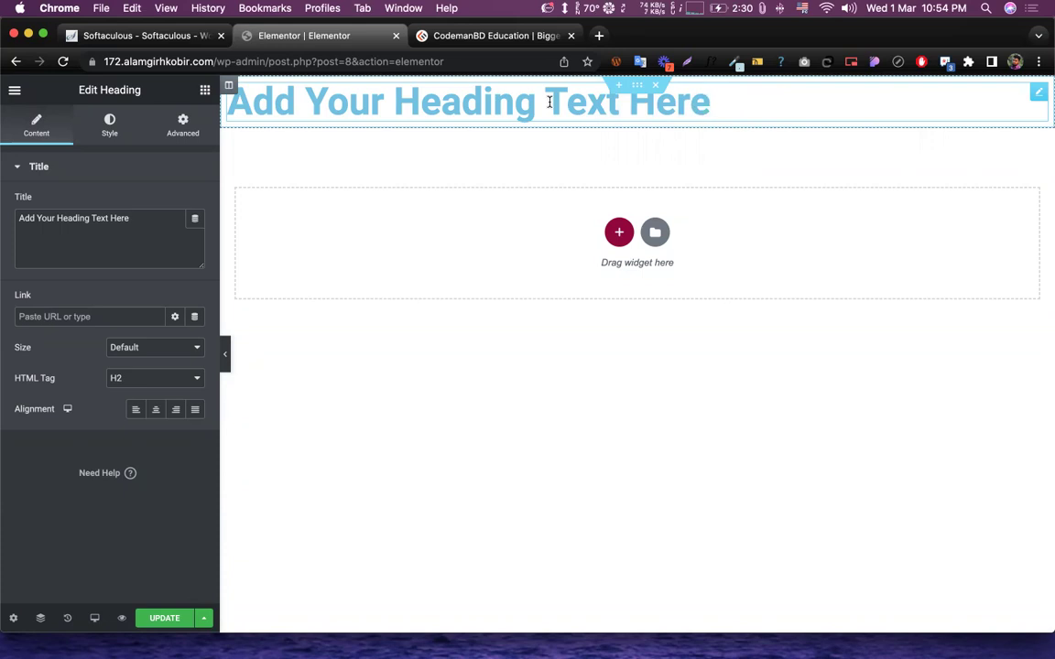
double_click(570, 104)
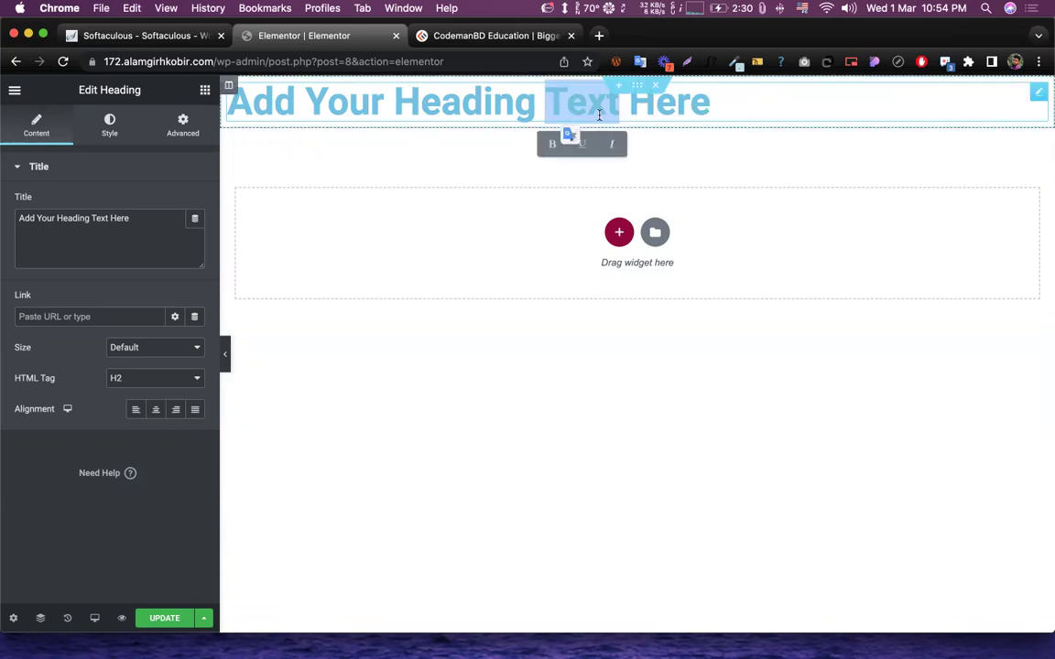
key(BackSpace)
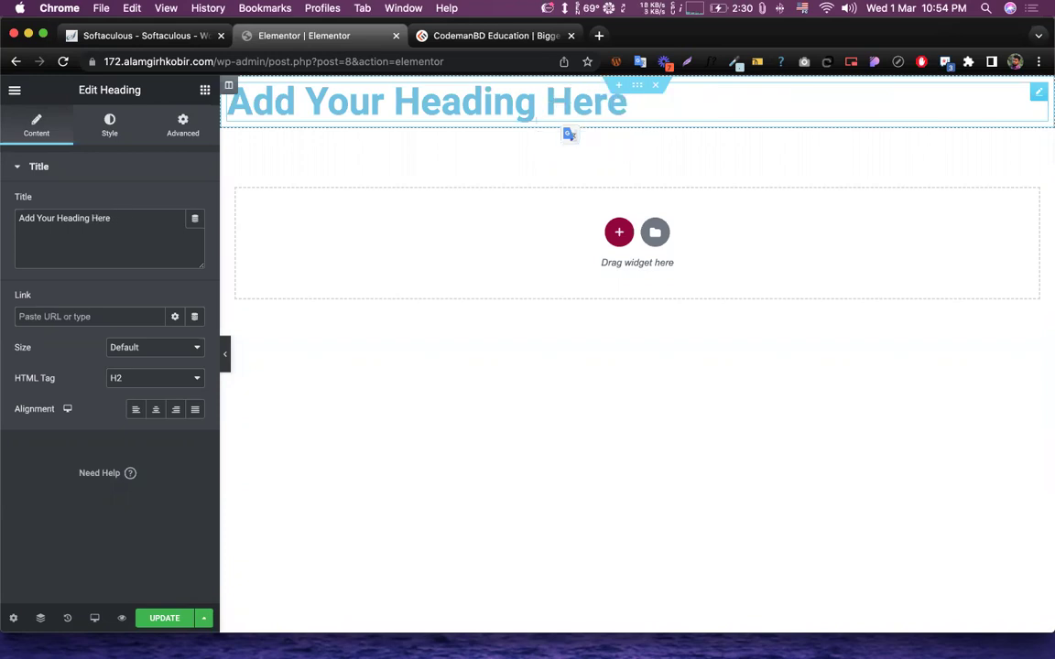
drag(484, 100, 533, 101)
click(535, 102)
key(BackSpace)
key(BackSpace)
key(BackSpace)
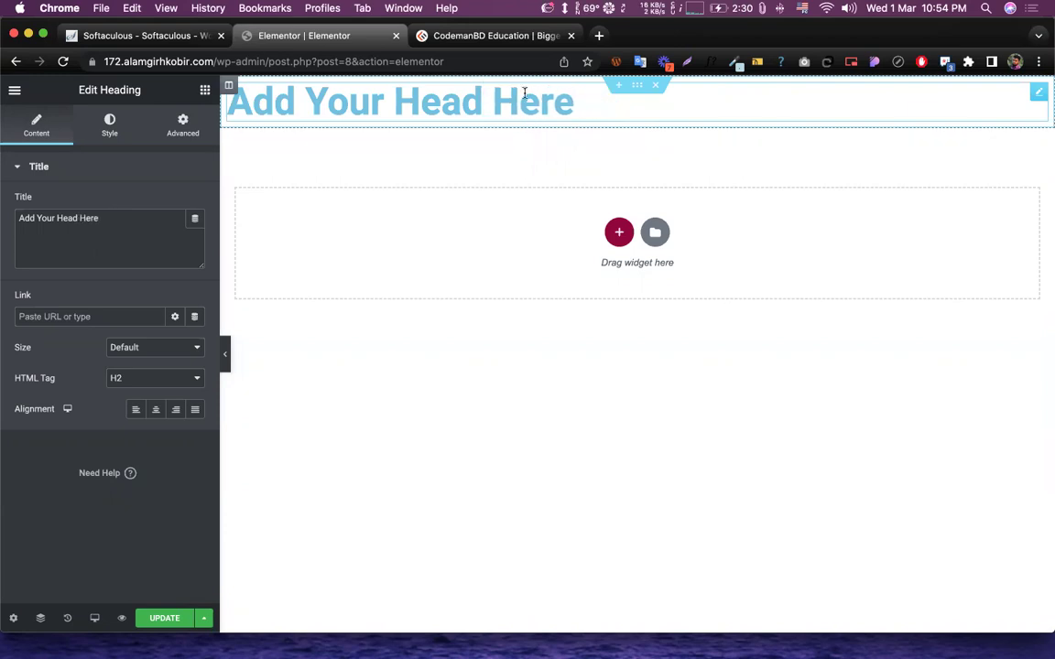
text(ing text)
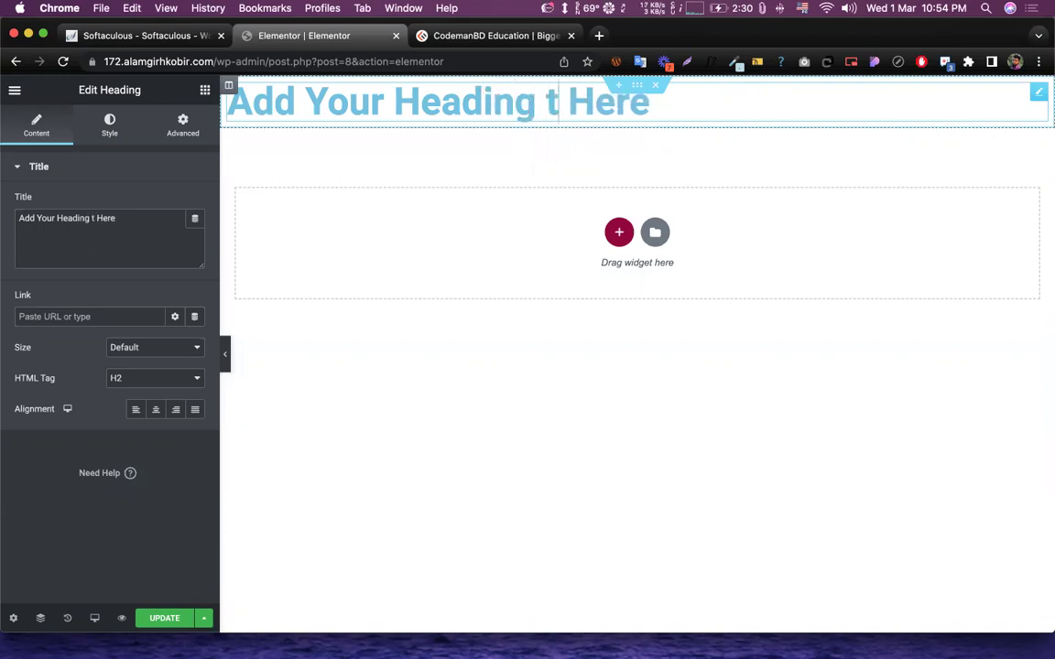
key(BackSpace)
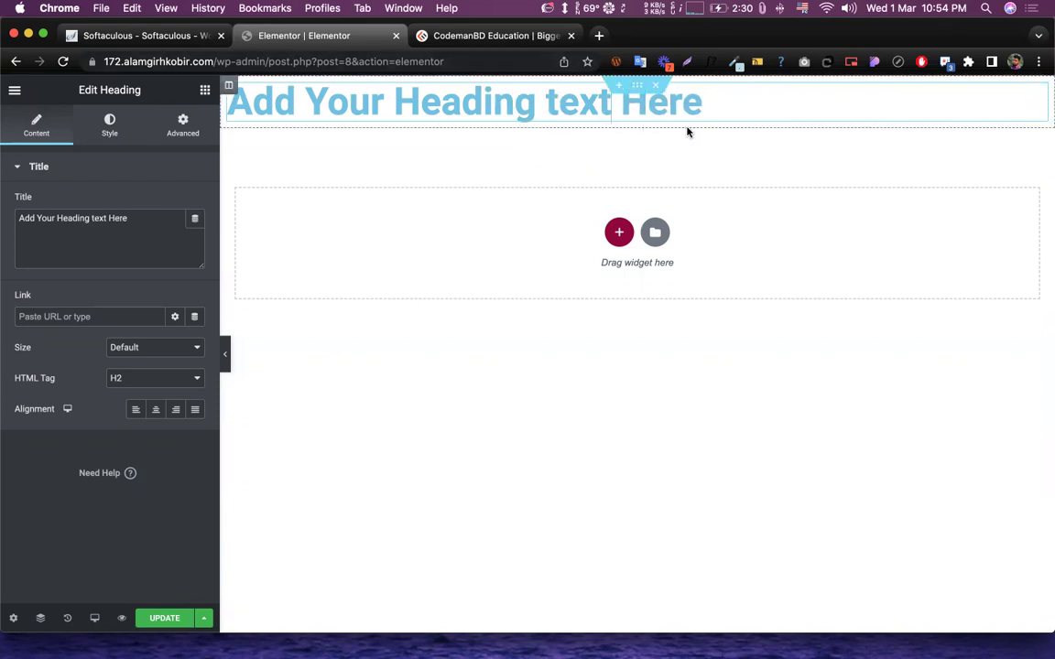
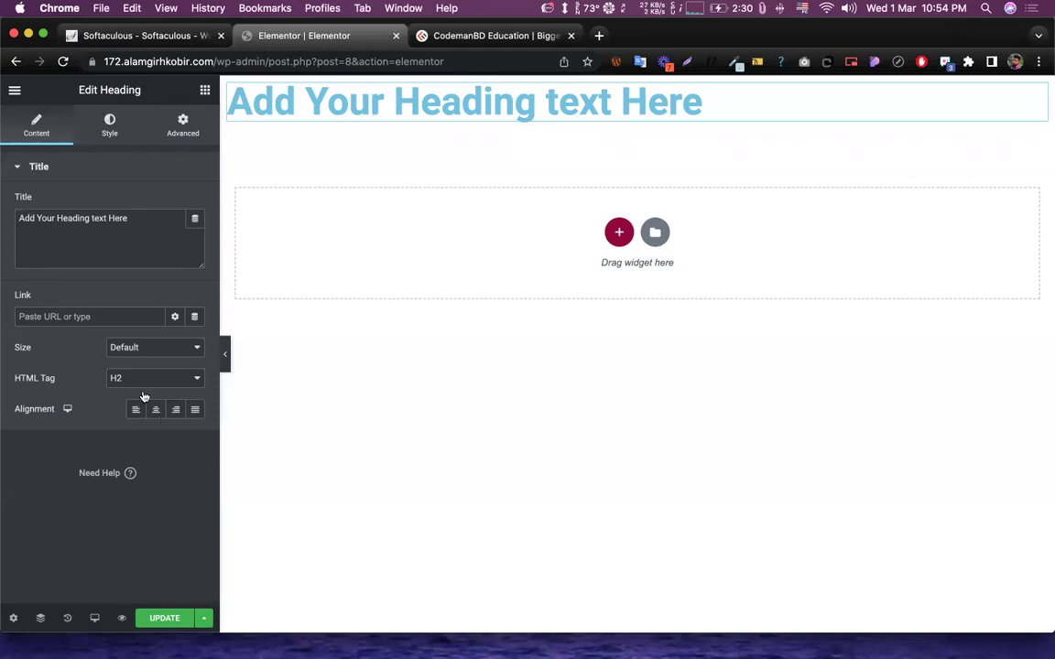
- Dismiss the right-click tip and stray selections, returning to the heading's settings
drag(79, 90, 154, 91)
click(151, 103)
click(636, 85)
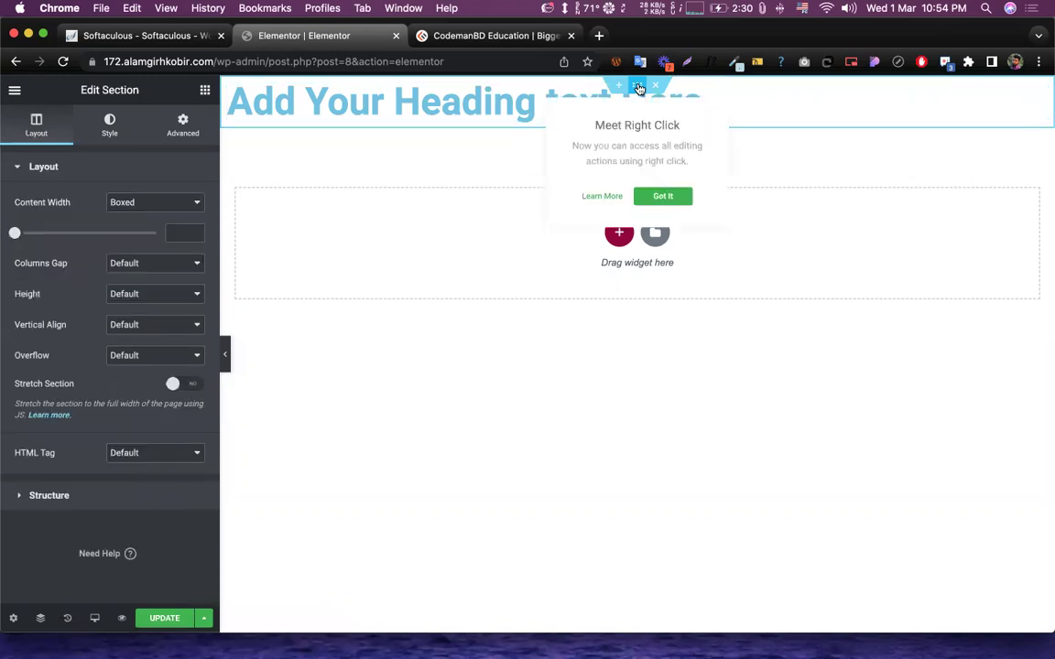
drag(56, 84, 146, 92)
click(147, 91)
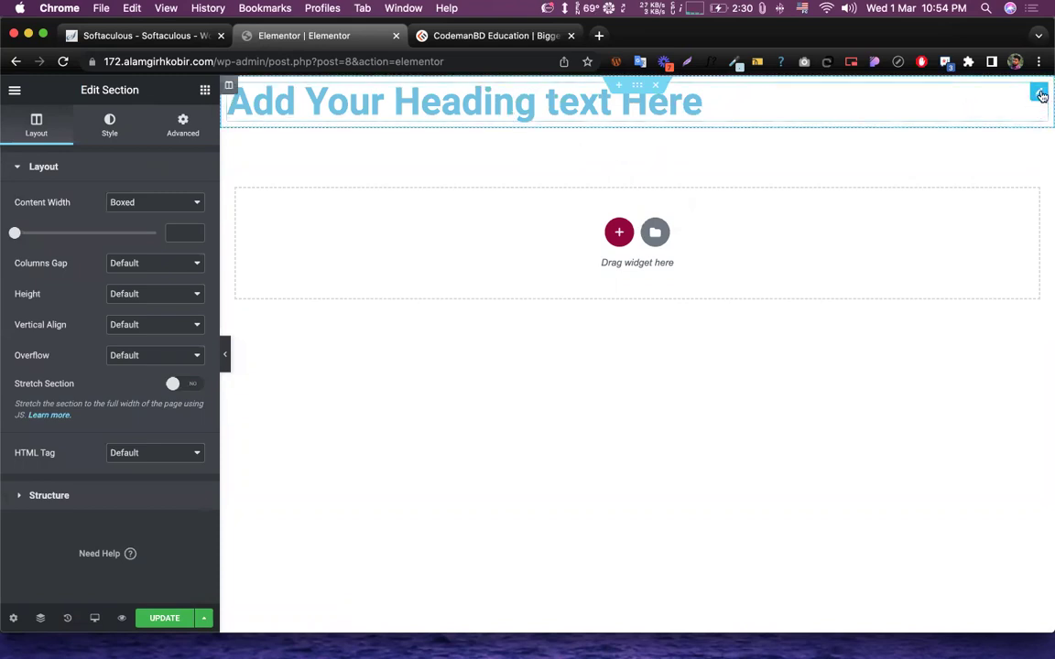
click(1038, 95)
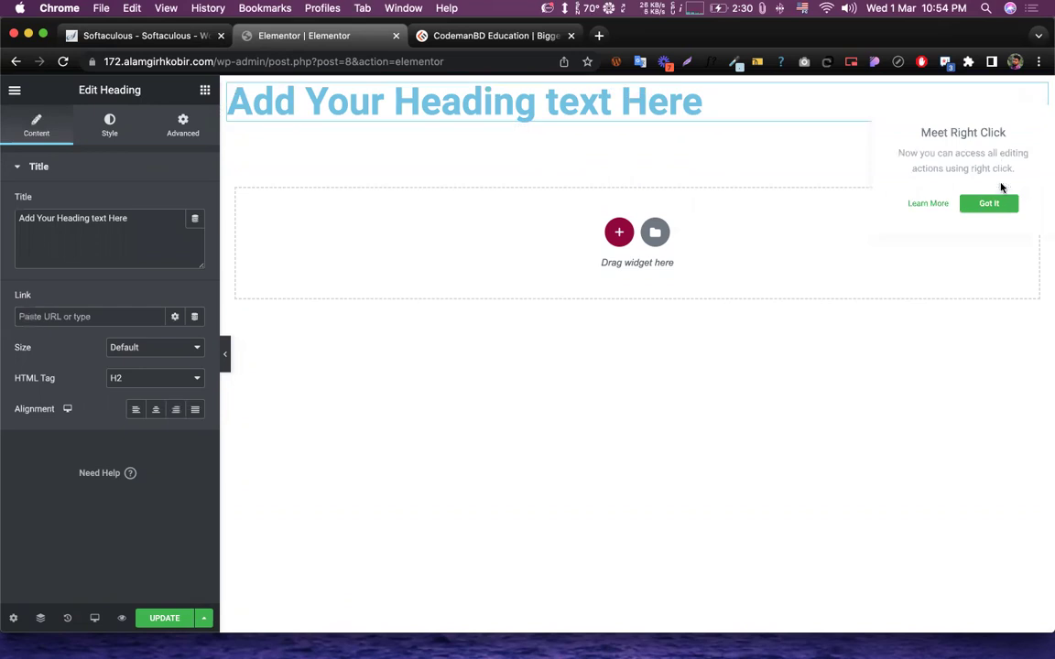
click(999, 209)
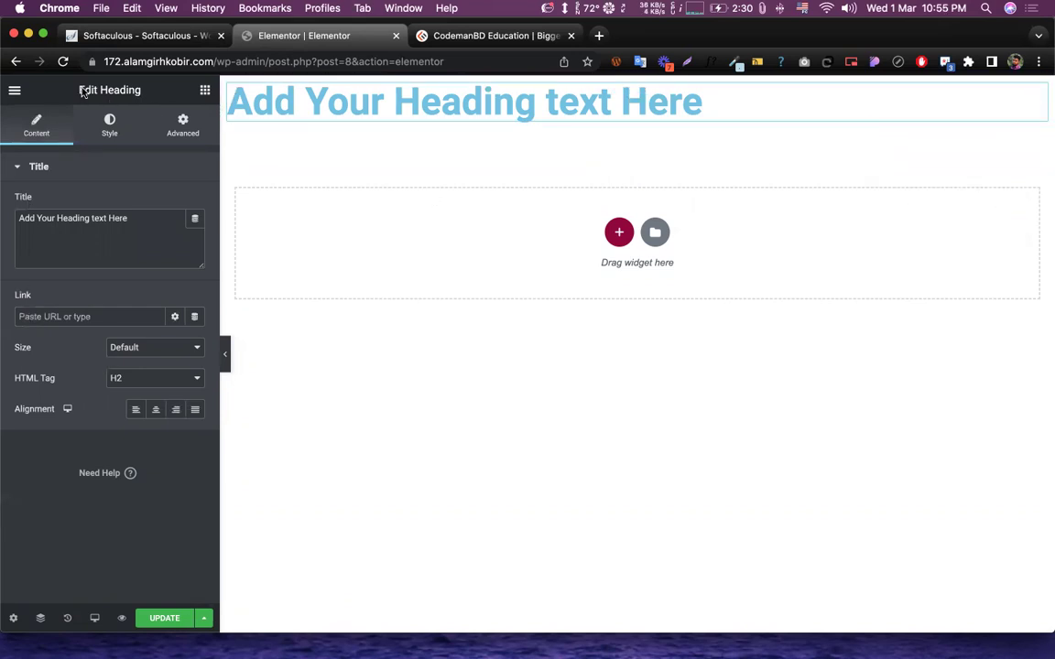
- Replace the heading title with 'Some Text will be here...'
click(135, 228)
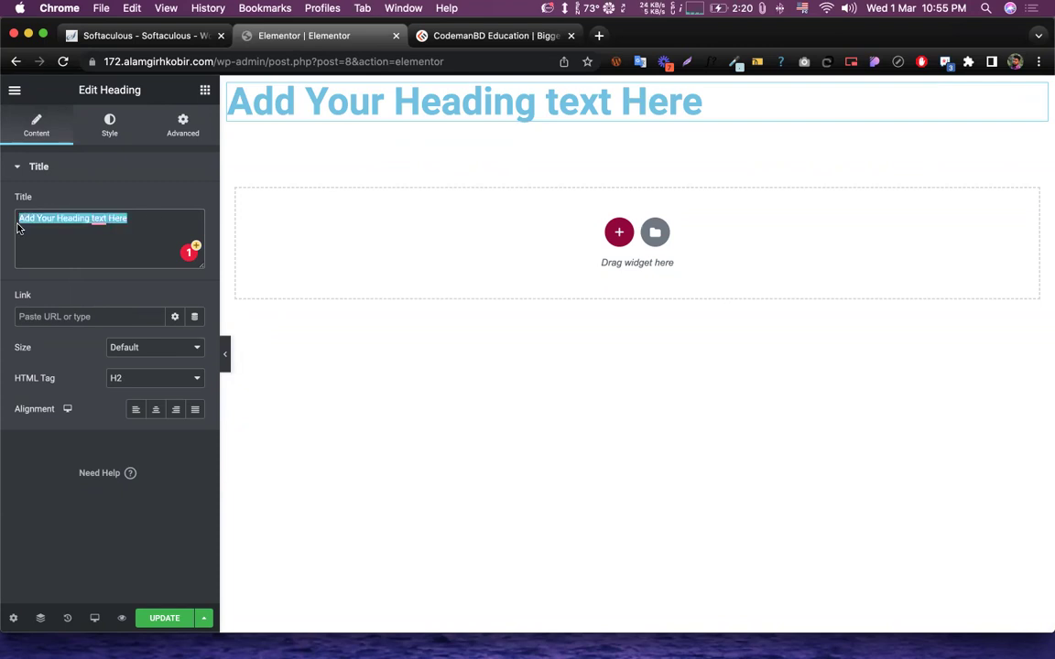
text(So)
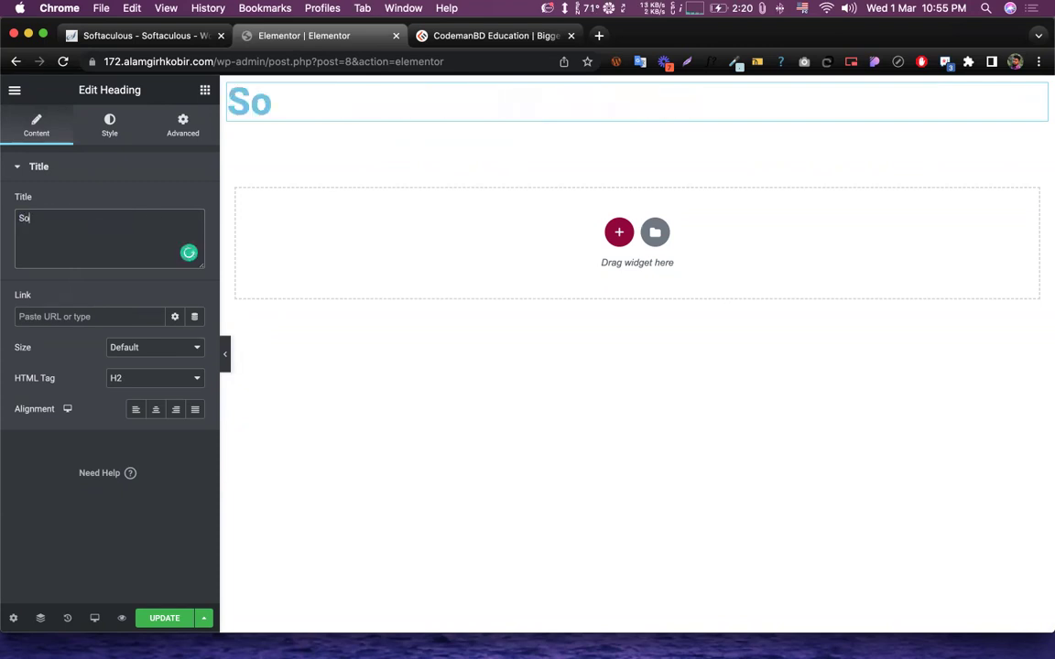
text(me Text w)
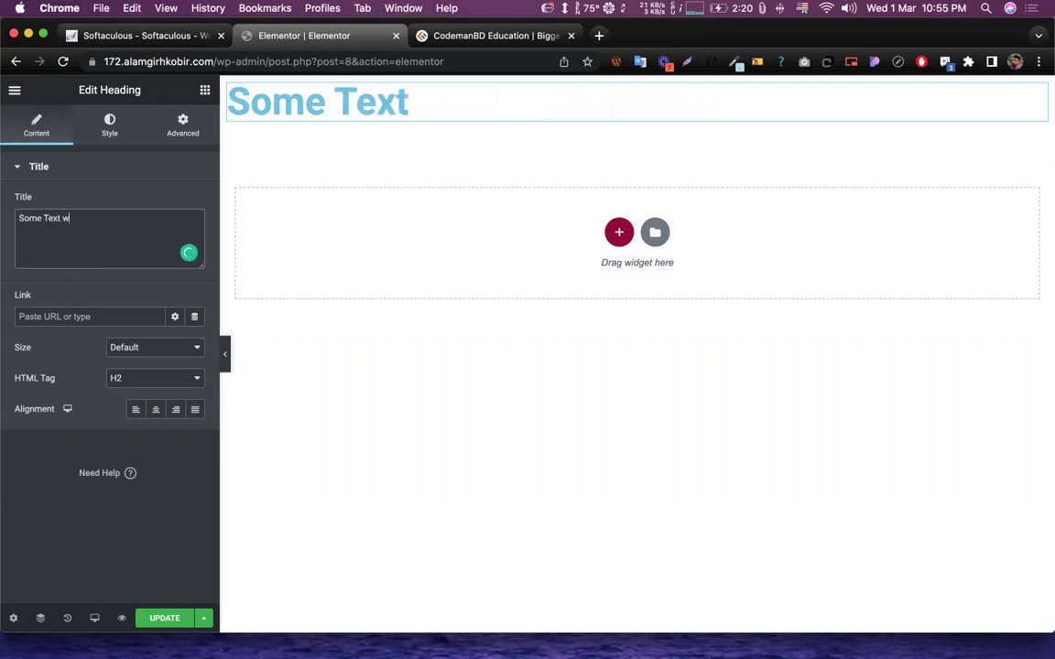
text(ill be he)
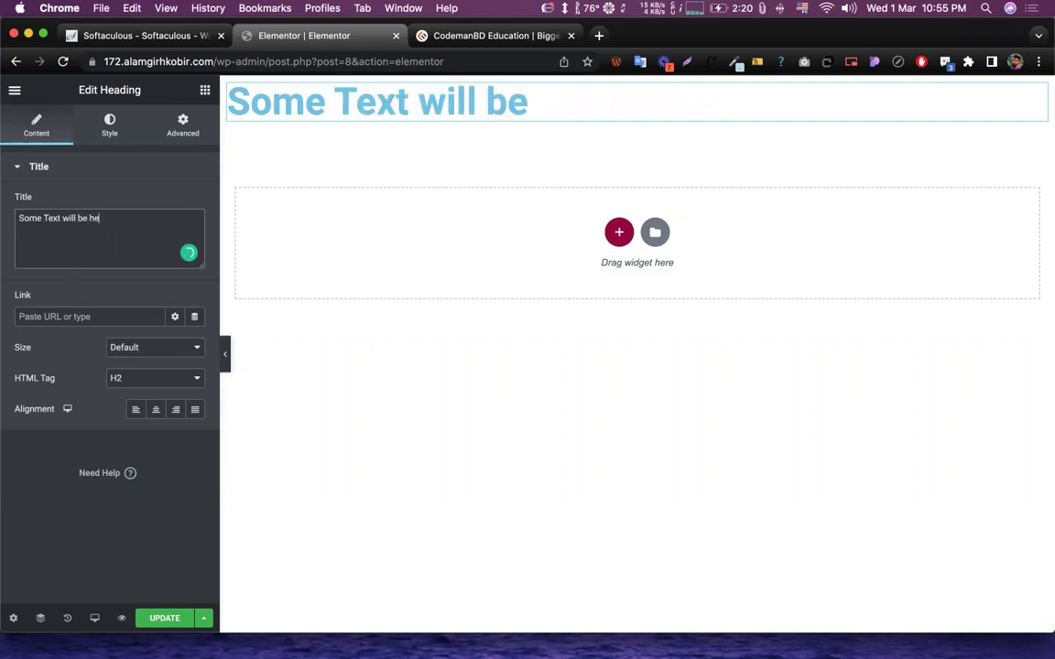
text(re...)
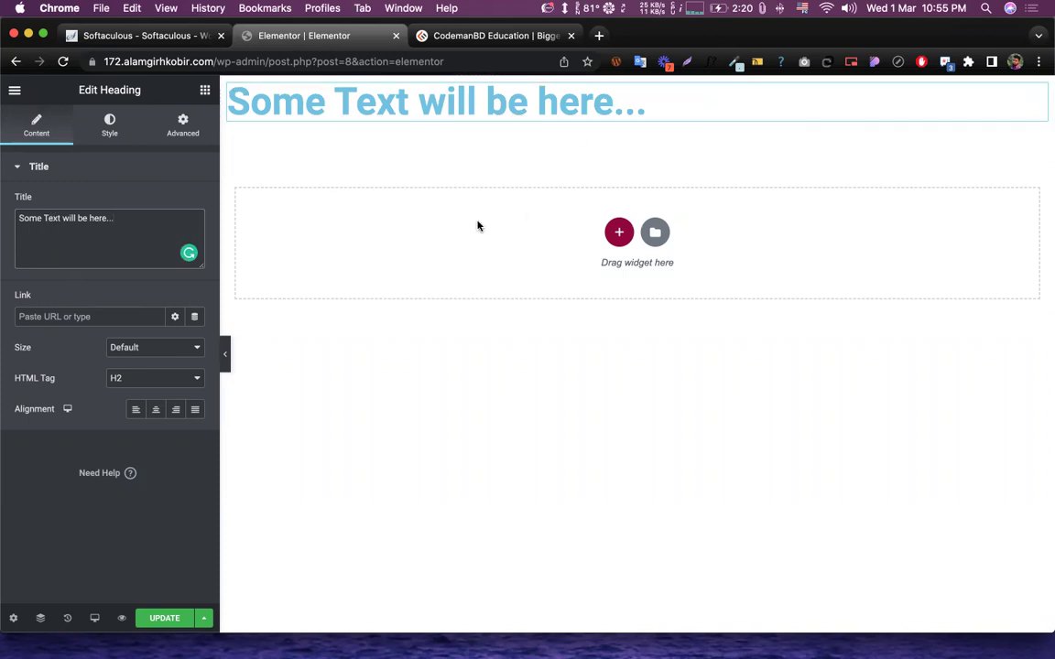
drag(169, 219, 19, 218)
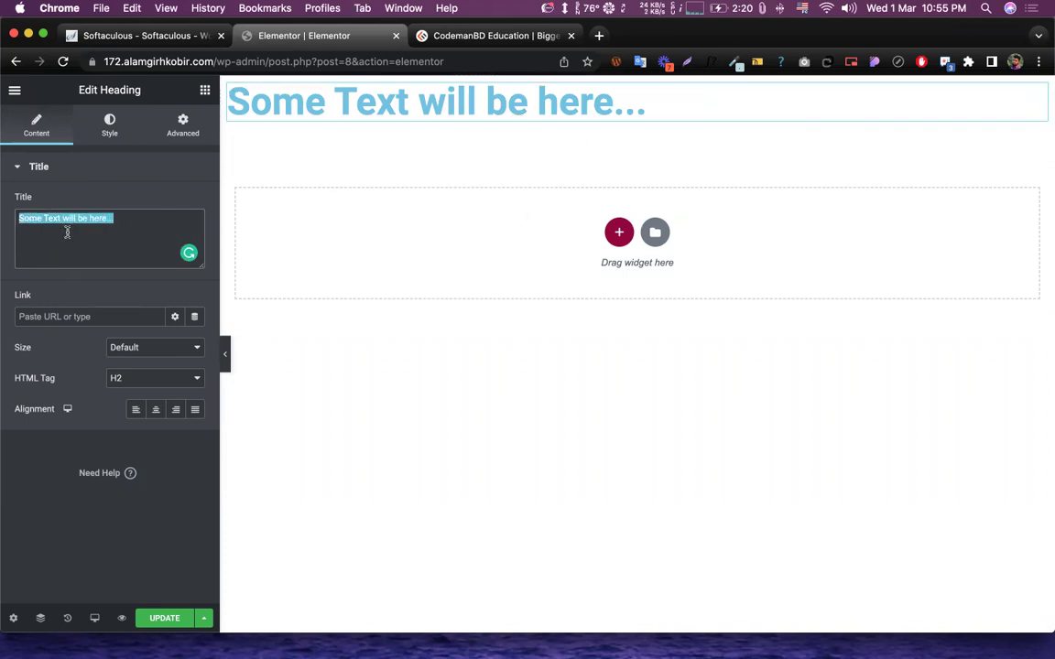
click(97, 218)
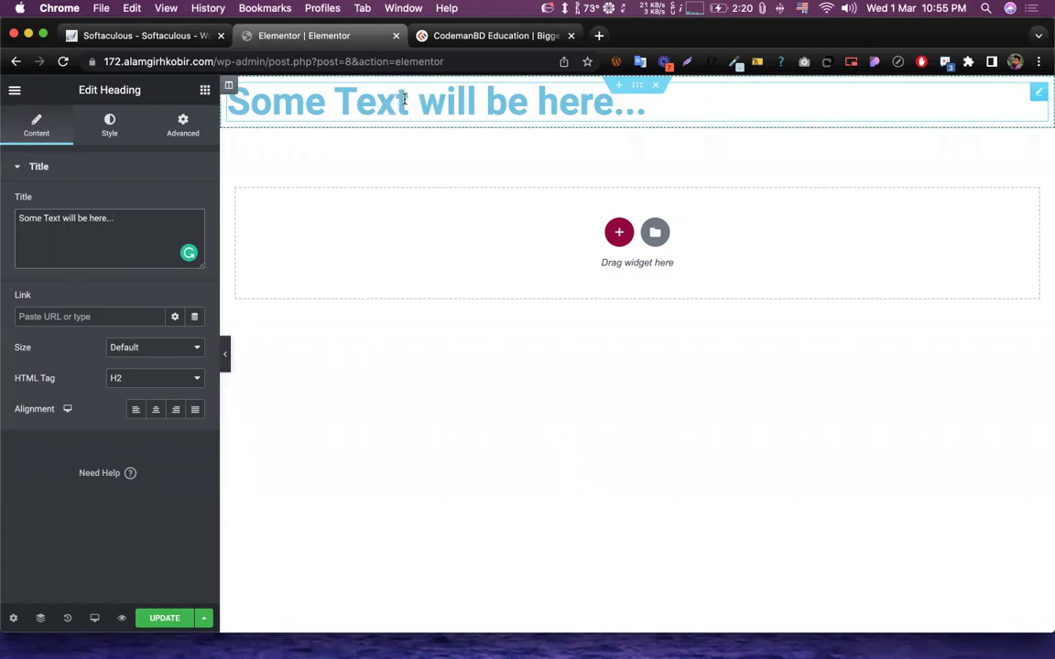
- Add an 's' after 'Text' in the title, then delete it again
click(59, 218)
text(s)
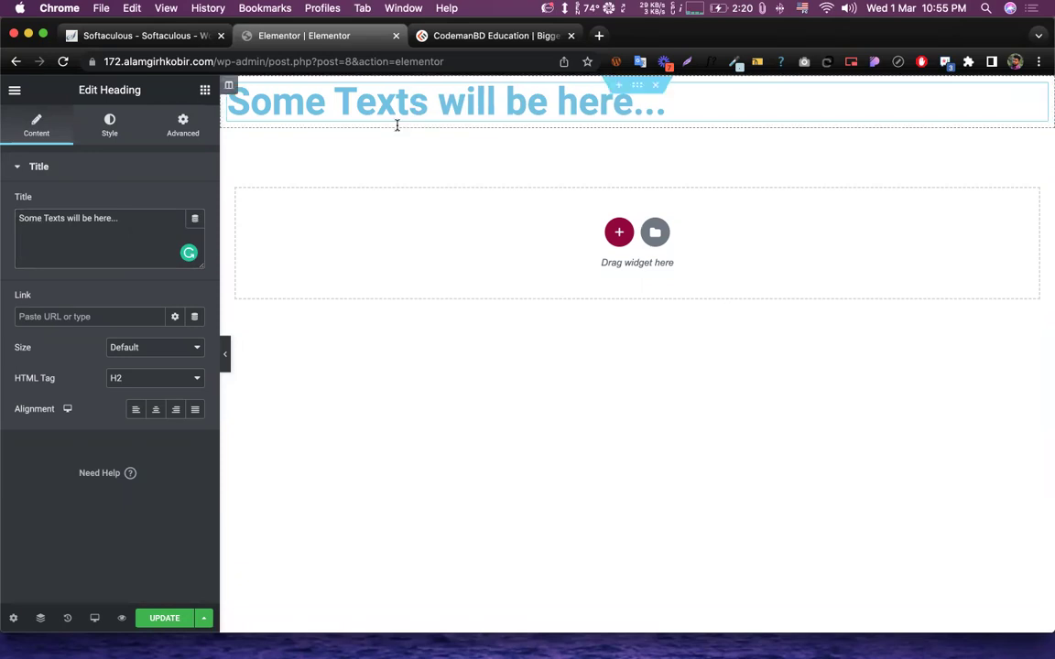
click(425, 103)
key(BackSpace)
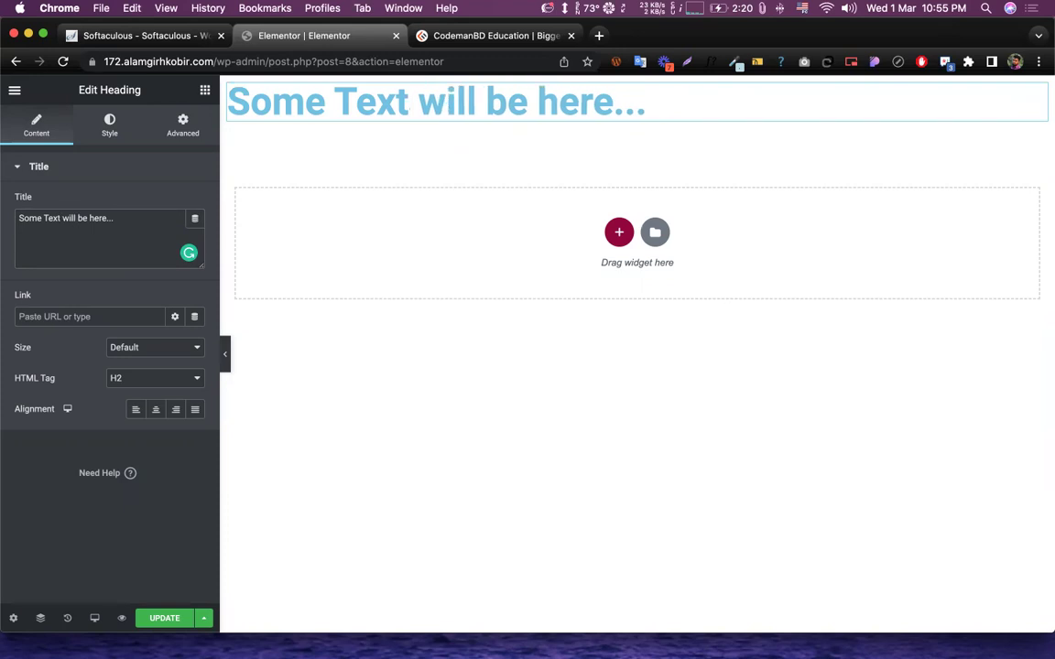
shift+click(355, 100)
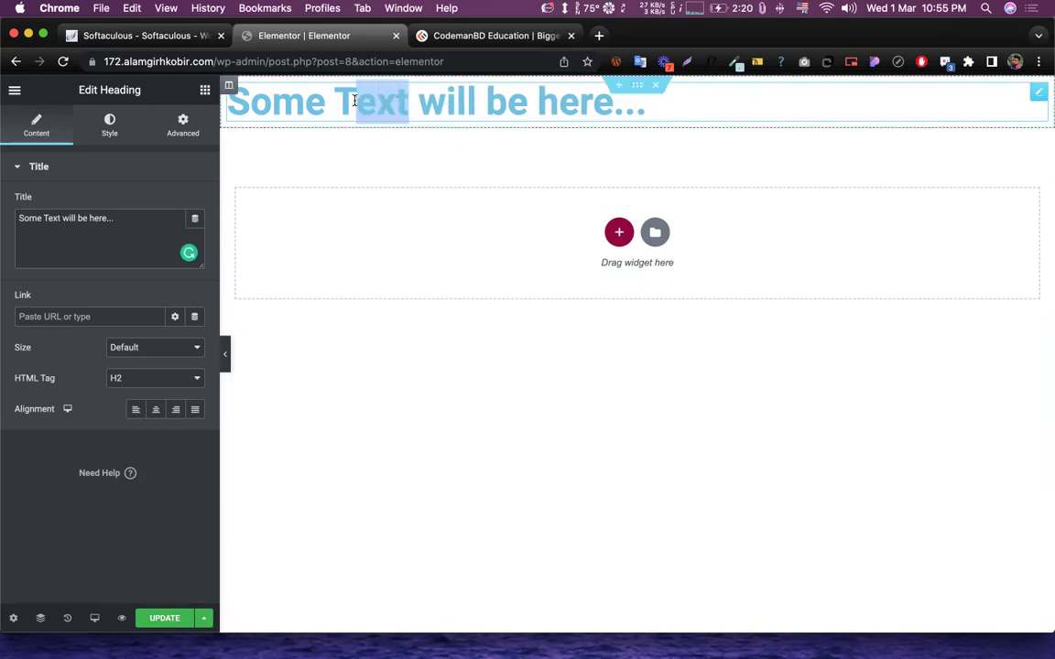
drag(355, 101, 335, 101)
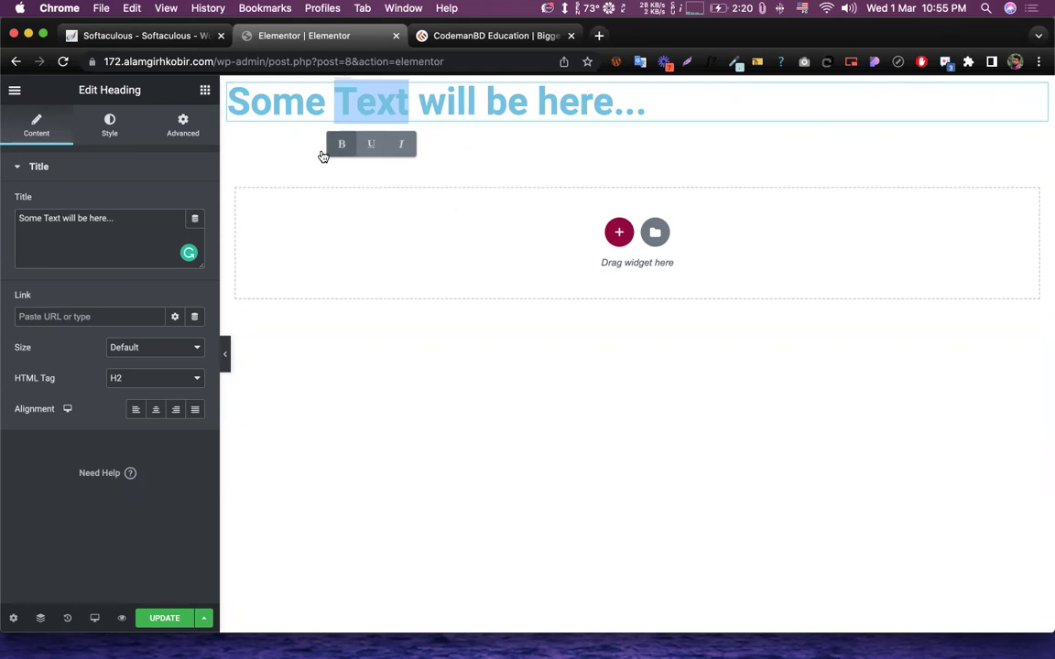
click(338, 146)
click(370, 145)
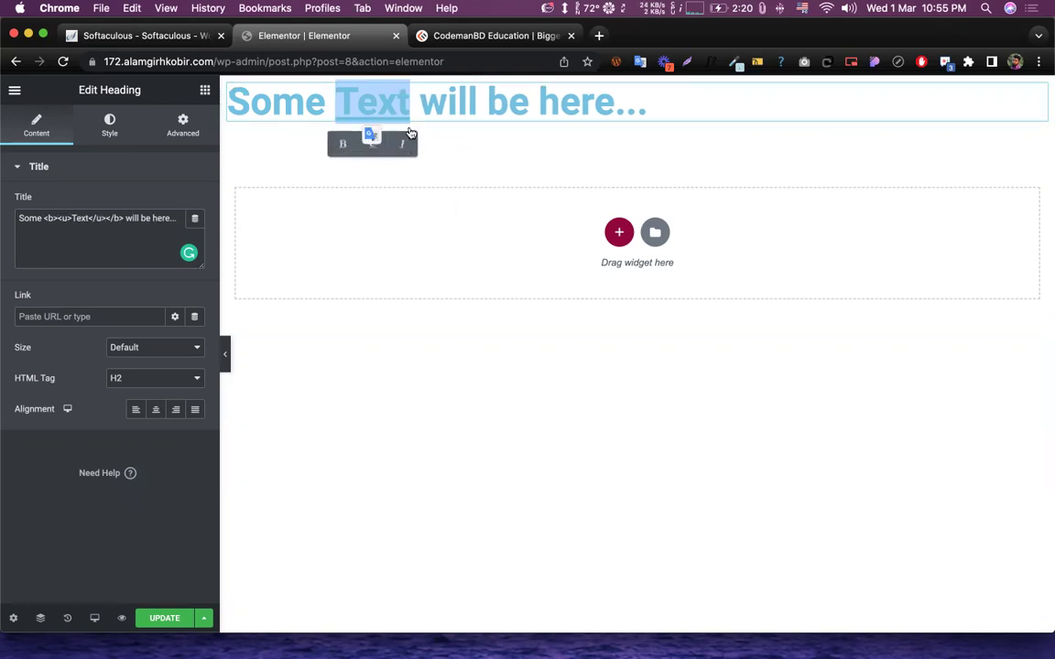
click(424, 108)
drag(420, 103, 487, 125)
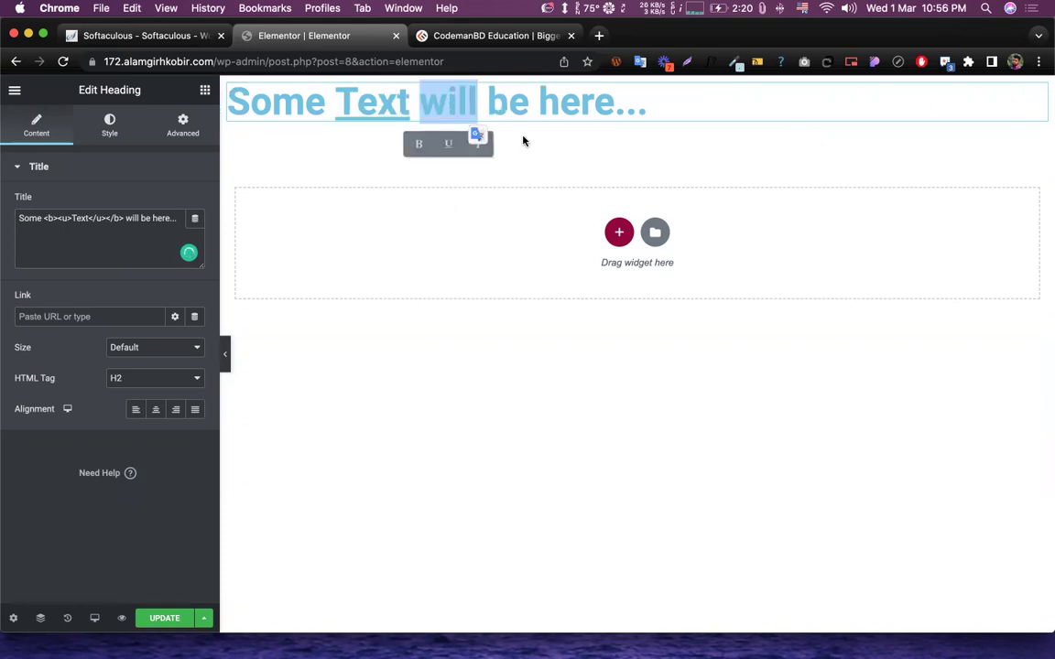
drag(411, 102, 335, 102)
click(372, 145)
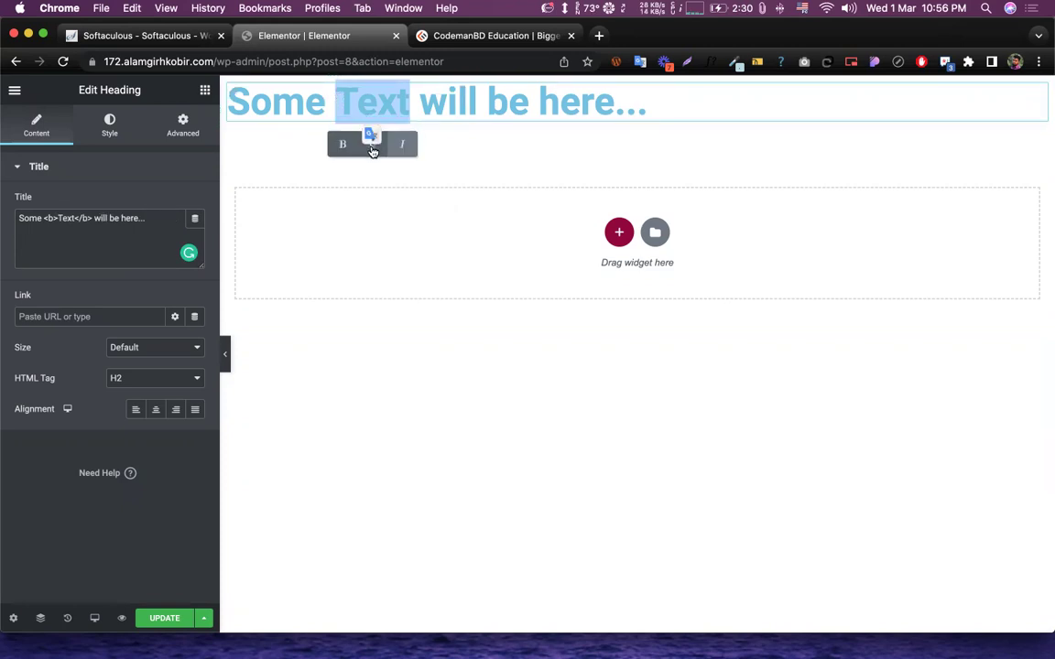
click(341, 142)
click(252, 236)
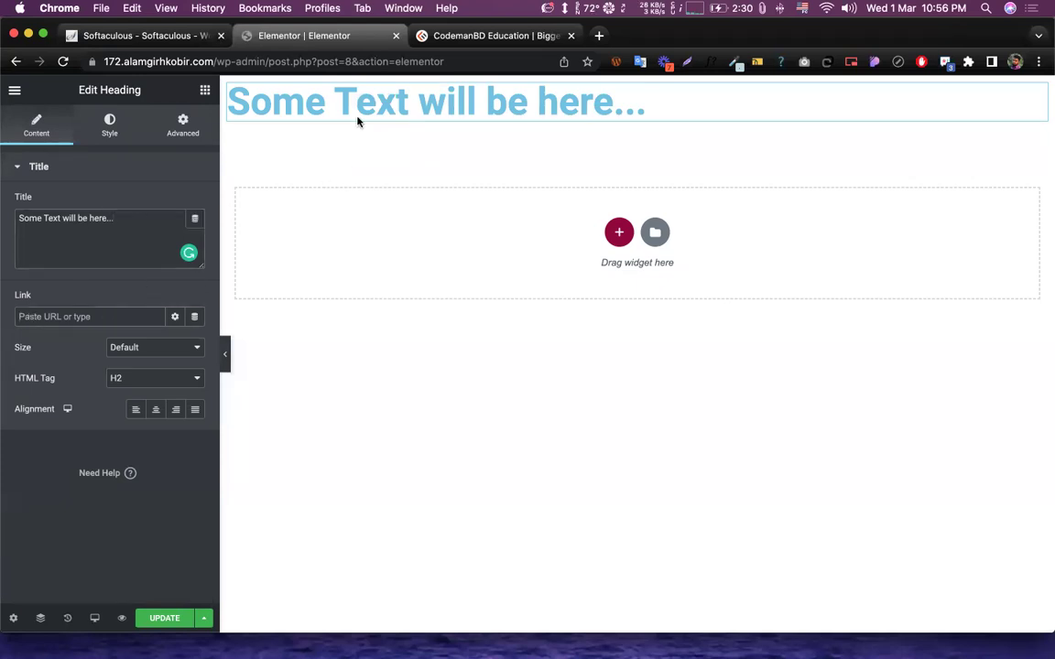
click(466, 36)
scroll(162, 447, down, 2)
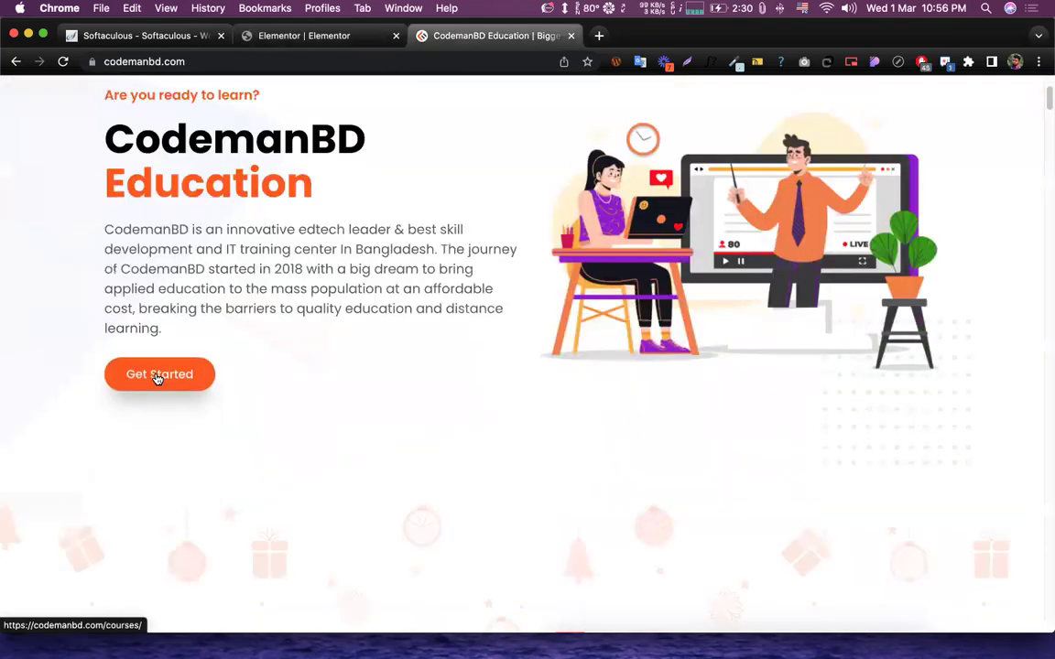
click(156, 377)
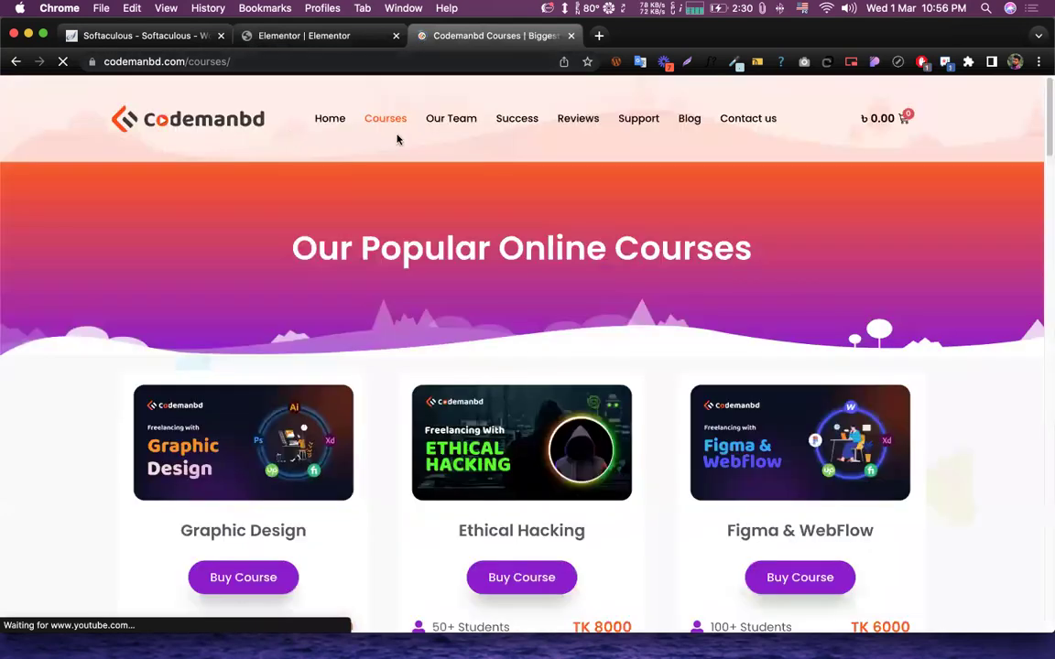
click(16, 61)
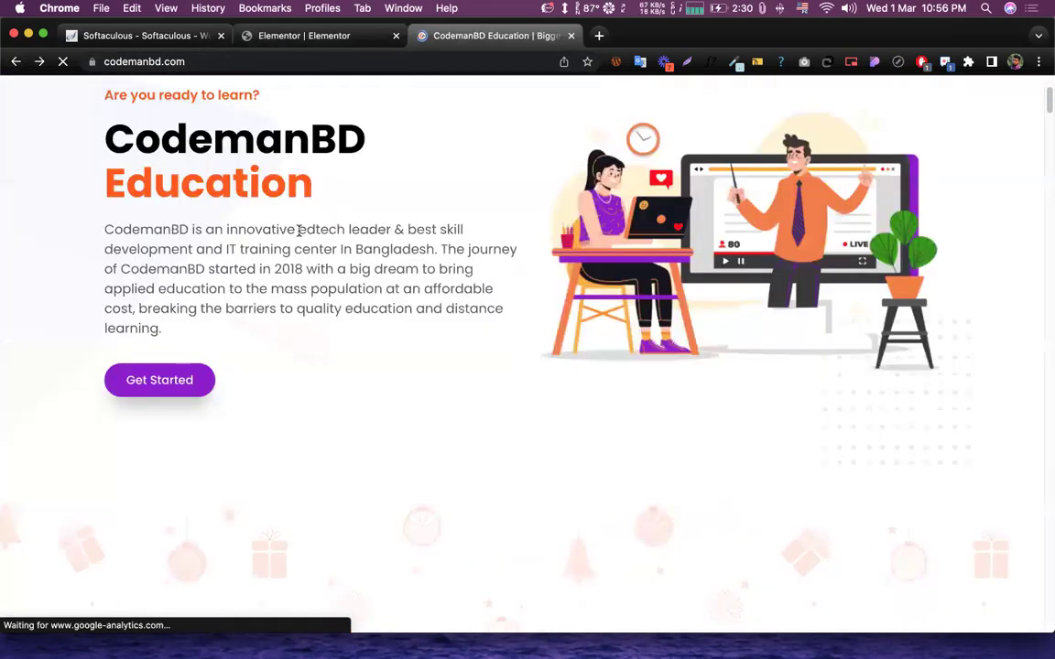
click(279, 36)
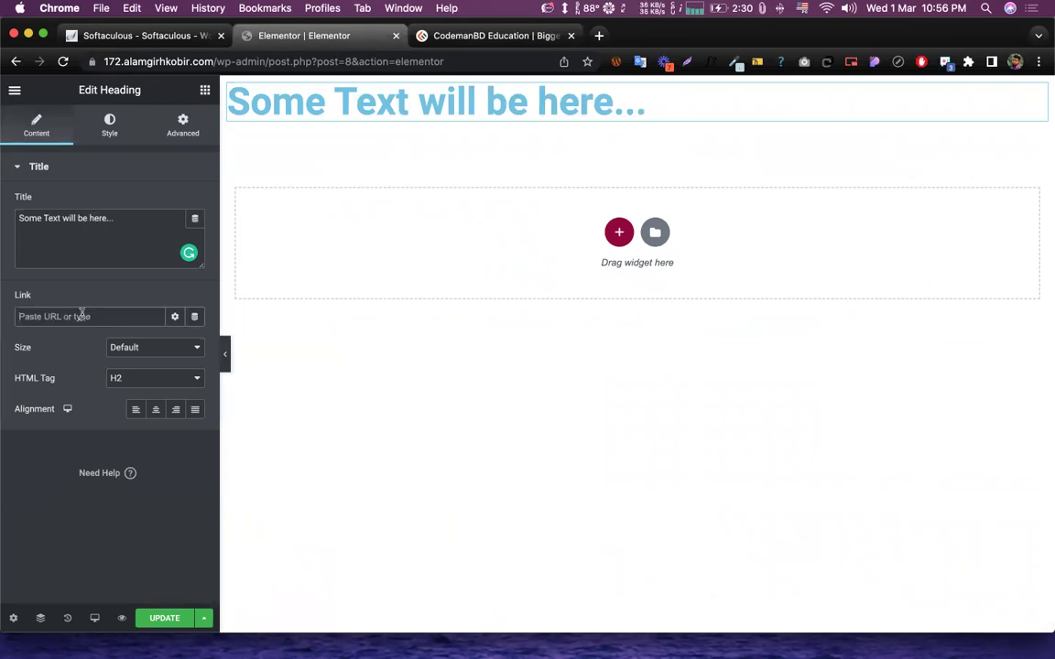
text(https://)
drag(81, 321, 30, 307)
click(45, 318)
drag(69, 309, 16, 307)
click(443, 37)
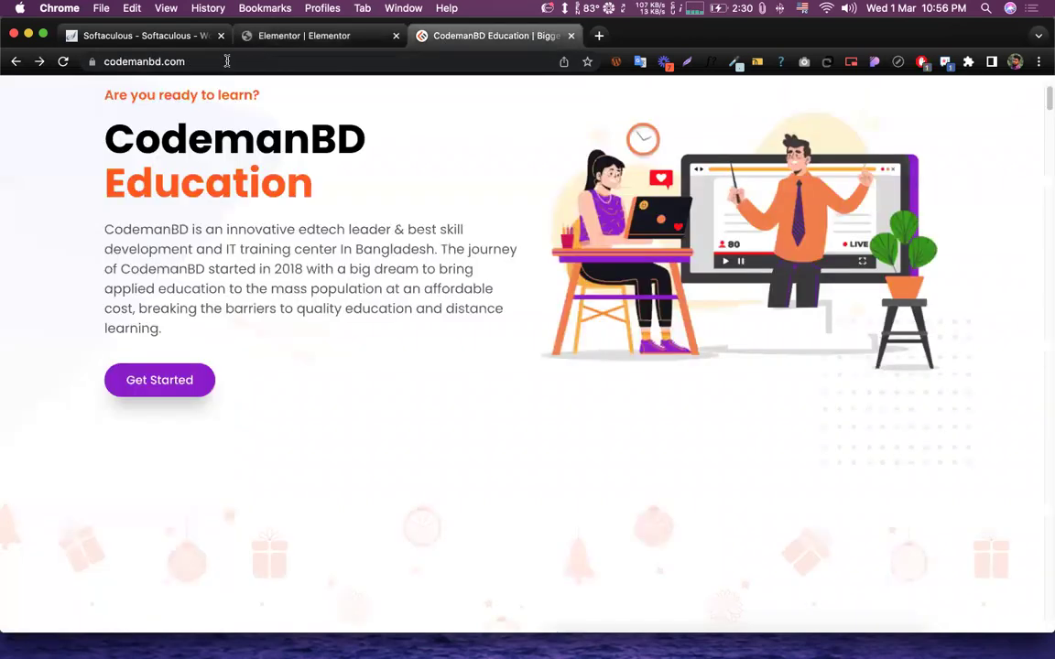
right_click(209, 61)
key(super+c)
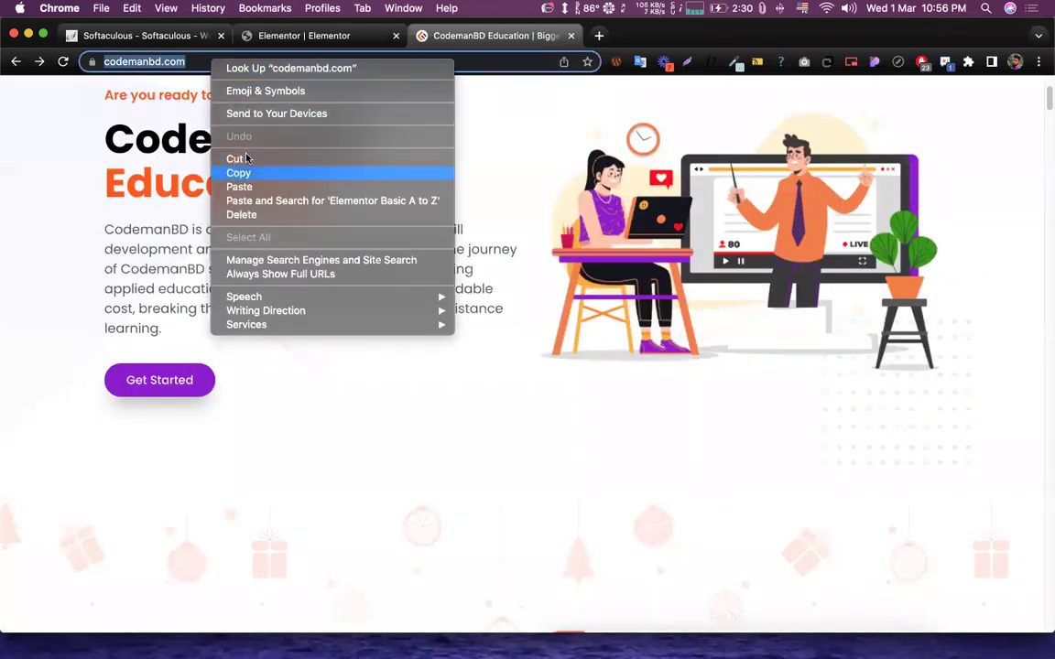
click(238, 173)
click(307, 36)
key(BackSpace)
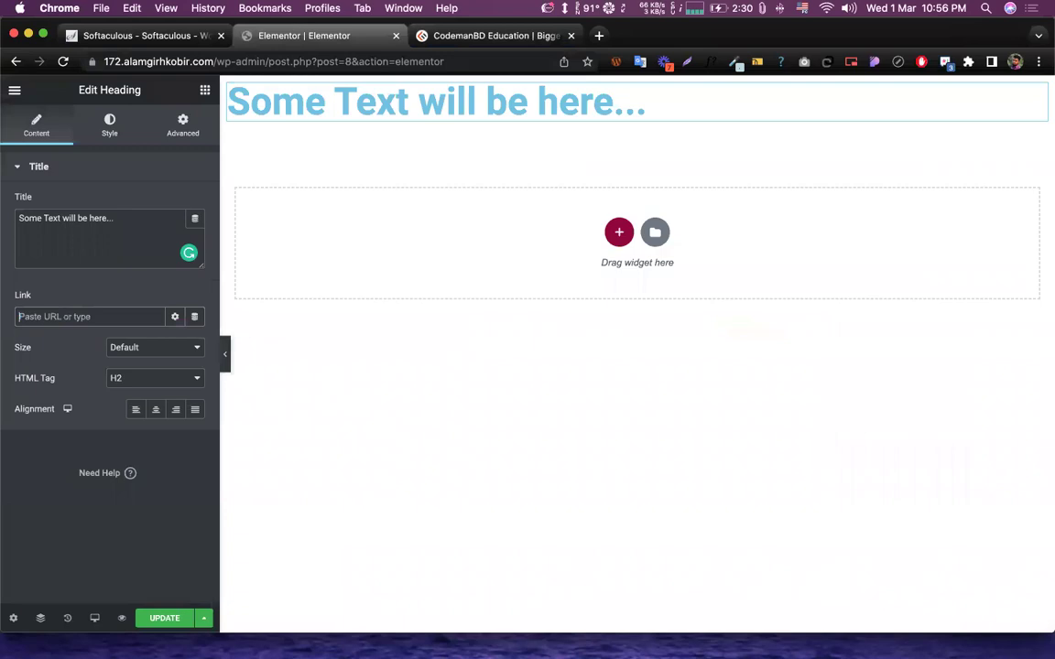
key(super+v)
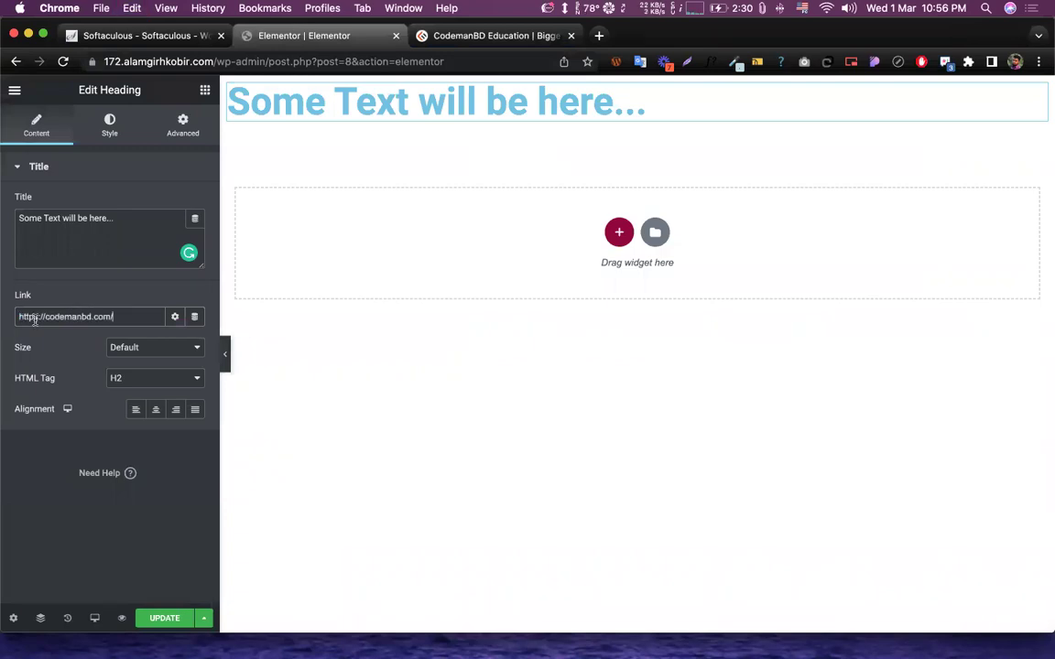
drag(15, 317, 55, 316)
drag(137, 316, 19, 321)
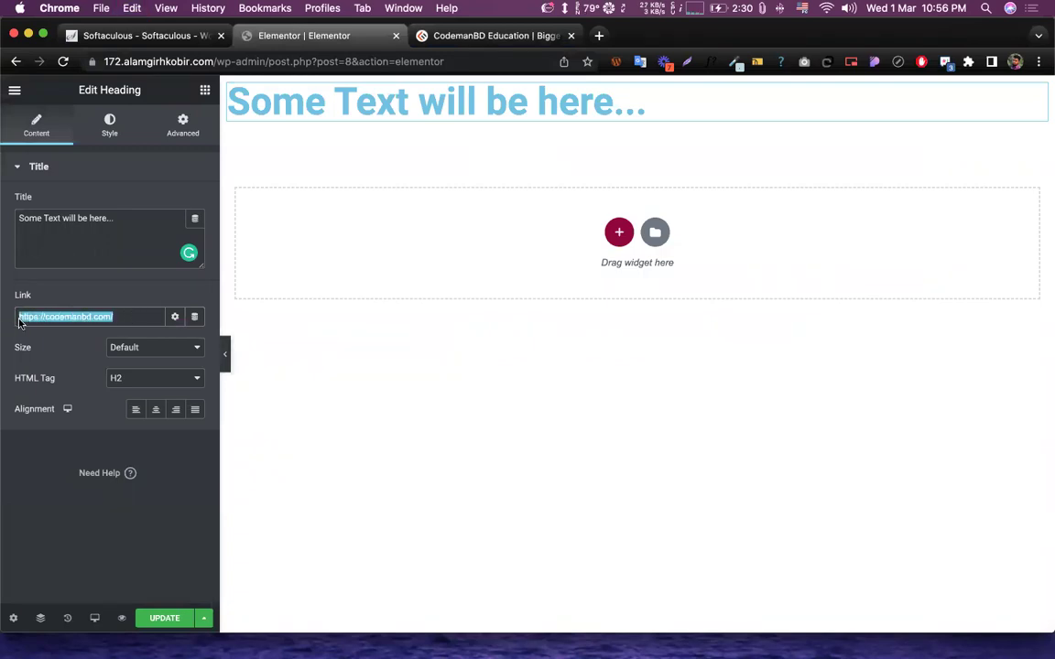
key(BackSpace)
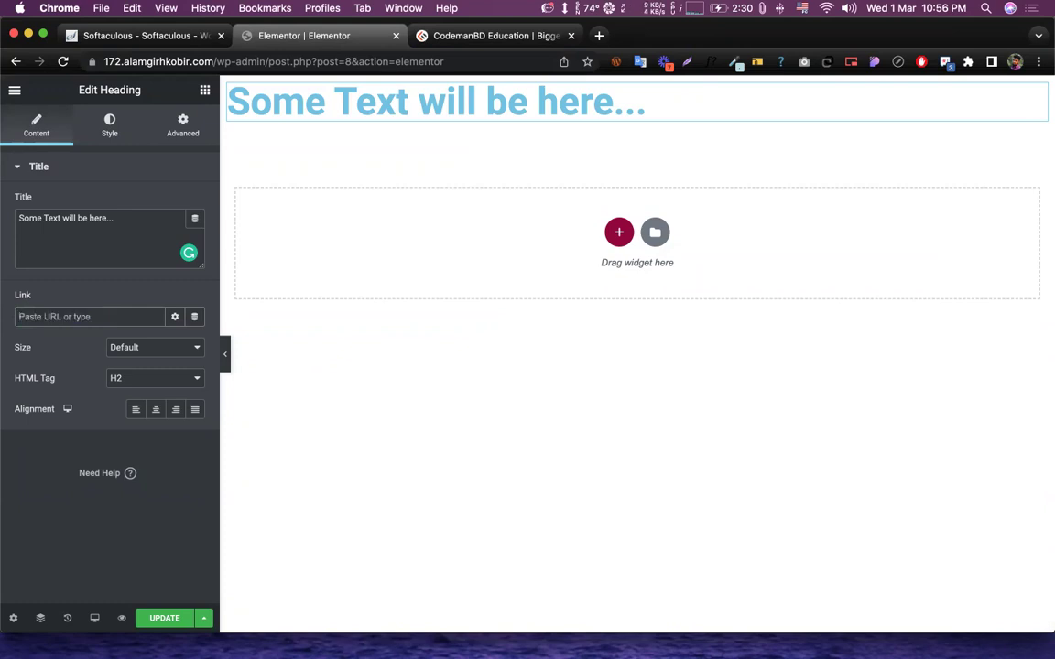
- Preview the heading at Small, Medium, Large and XXL sizes
click(160, 349)
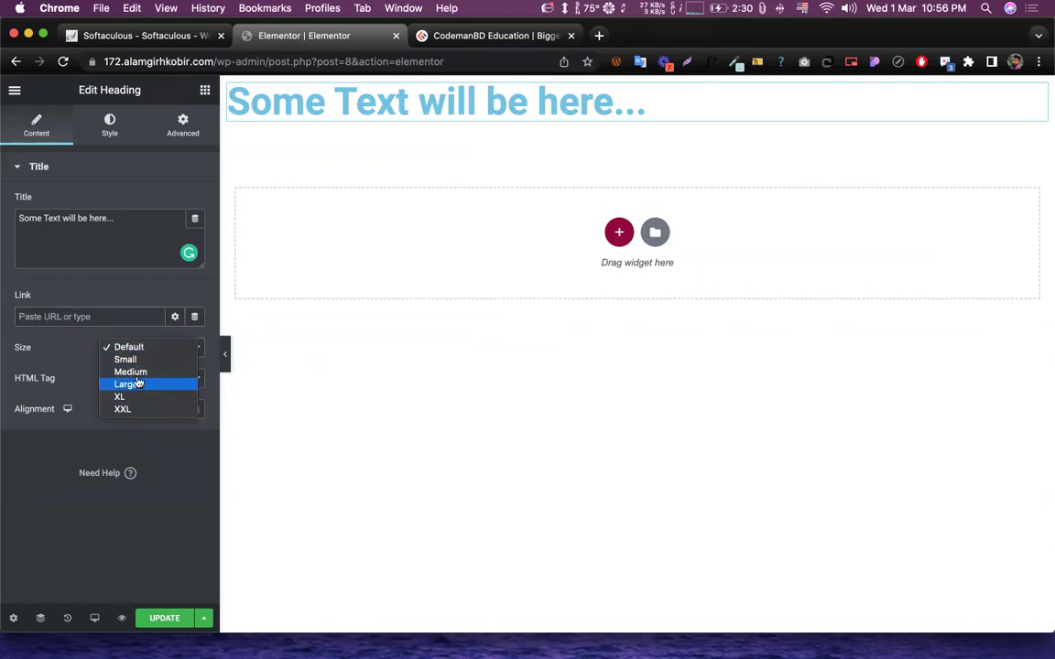
click(126, 359)
click(133, 350)
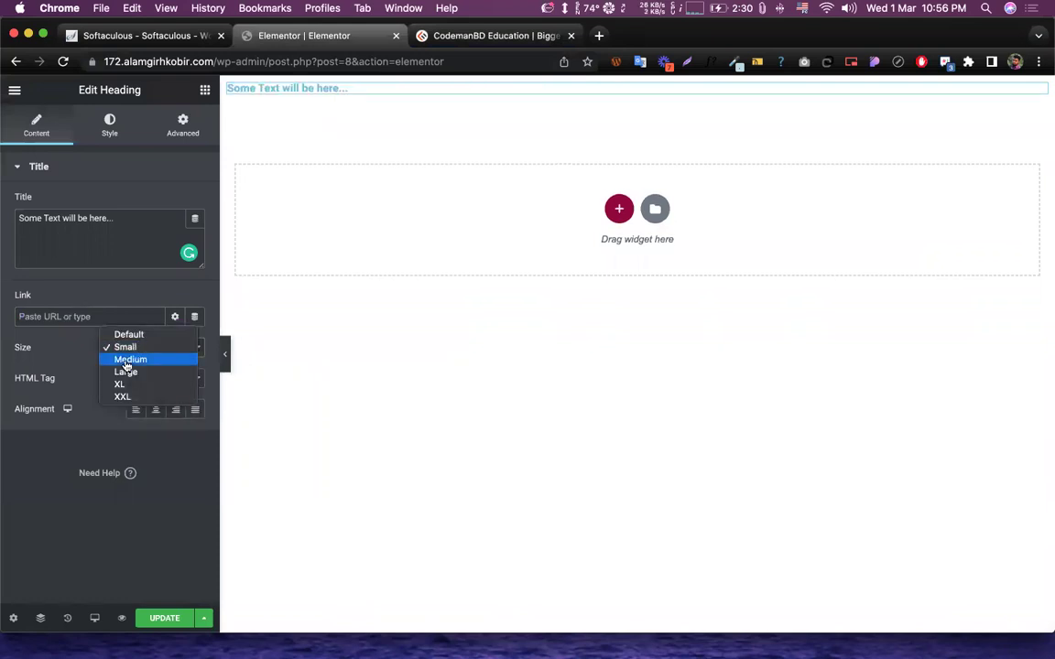
click(129, 360)
click(135, 349)
click(138, 349)
click(136, 360)
click(135, 349)
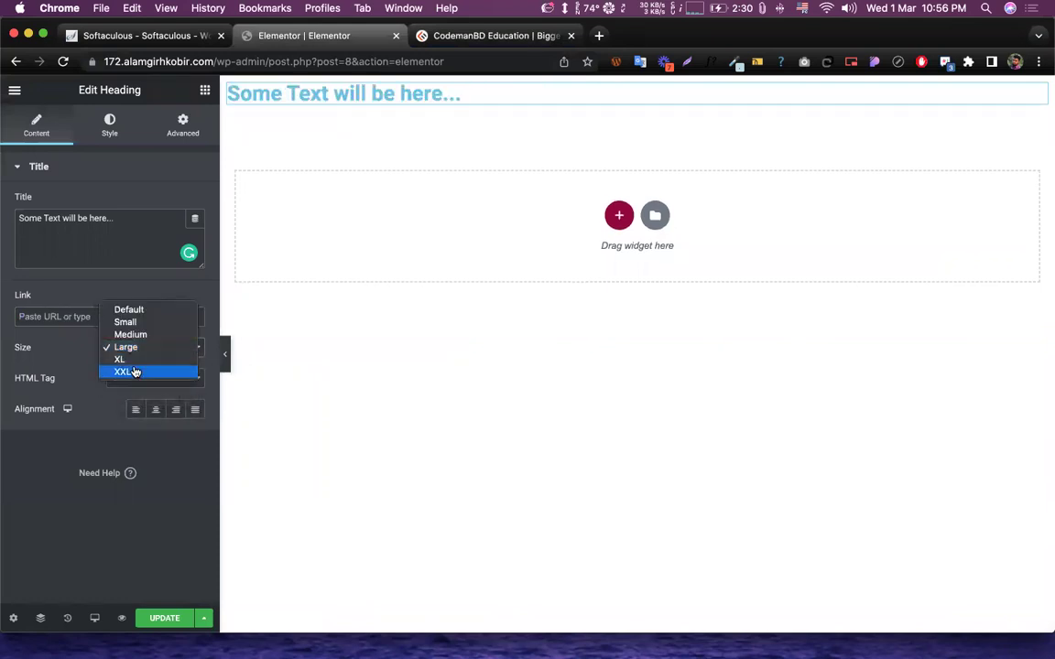
click(135, 371)
click(135, 353)
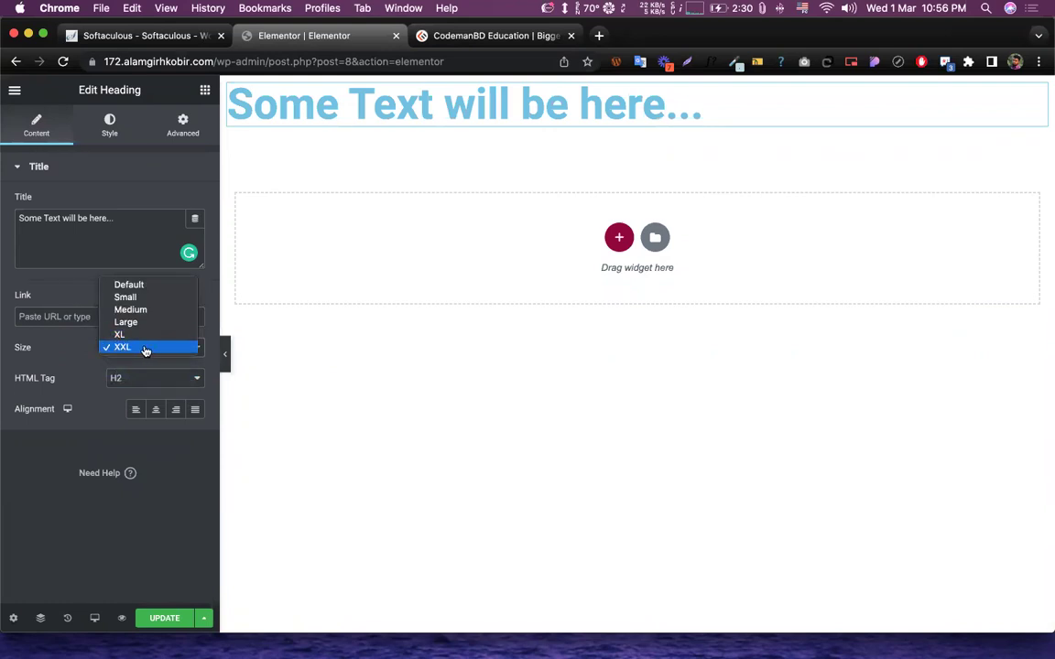
click(61, 354)
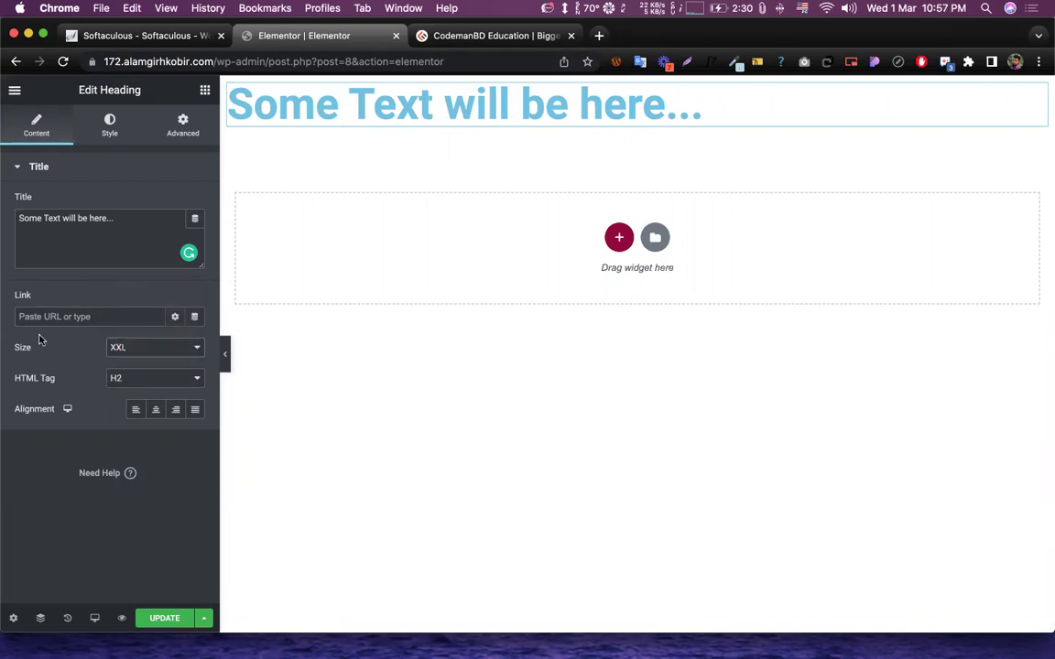
- Set the heading size back to Large and leave the HTML tag as H2
click(136, 349)
click(125, 319)
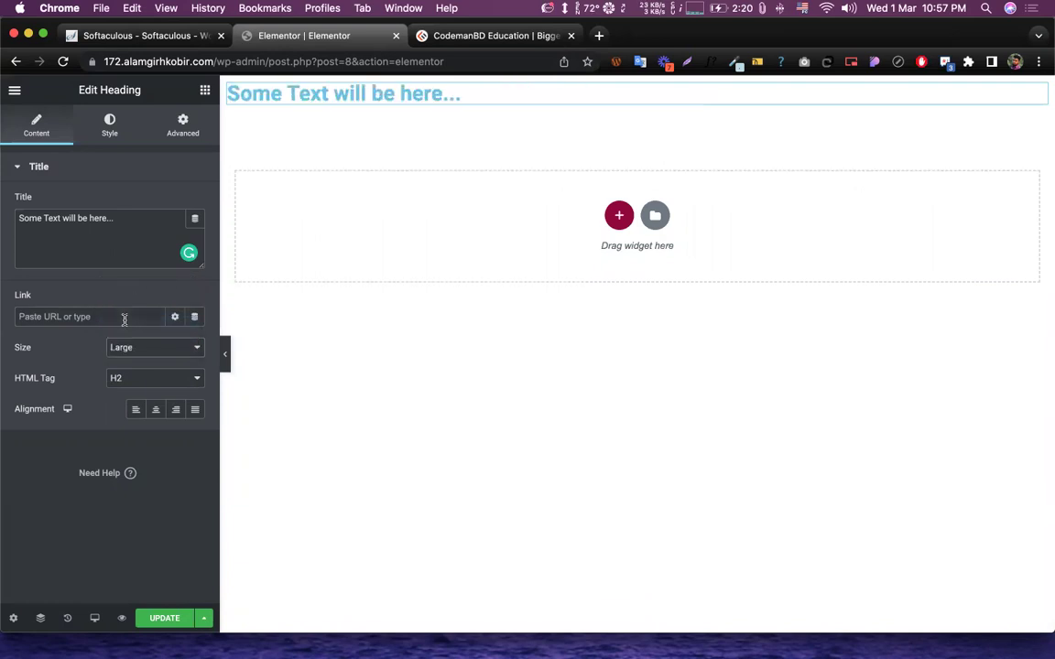
click(151, 349)
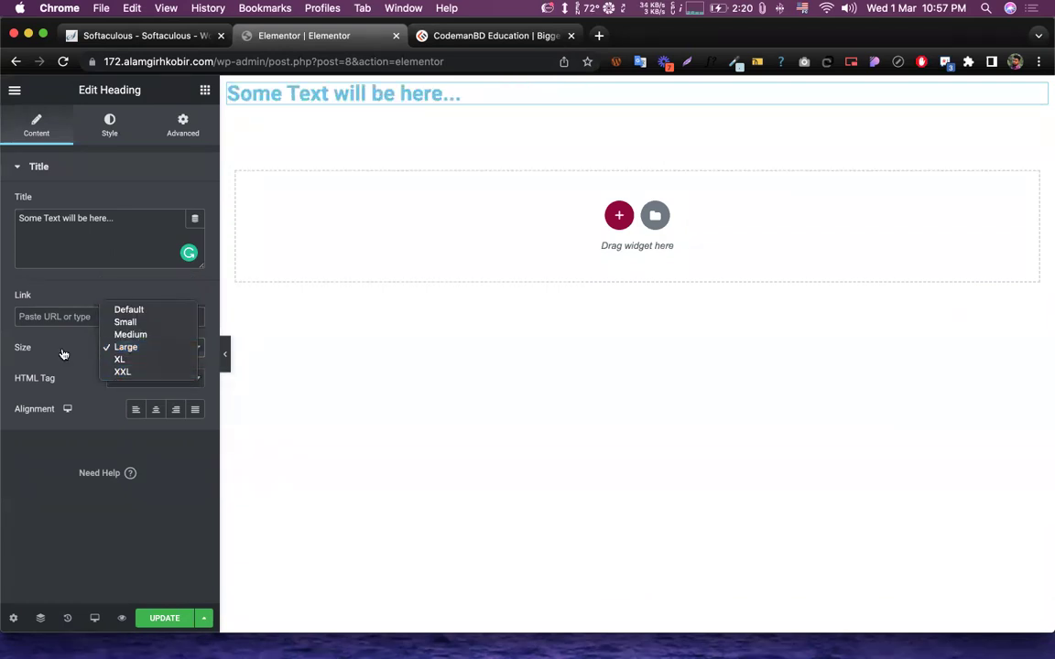
click(277, 263)
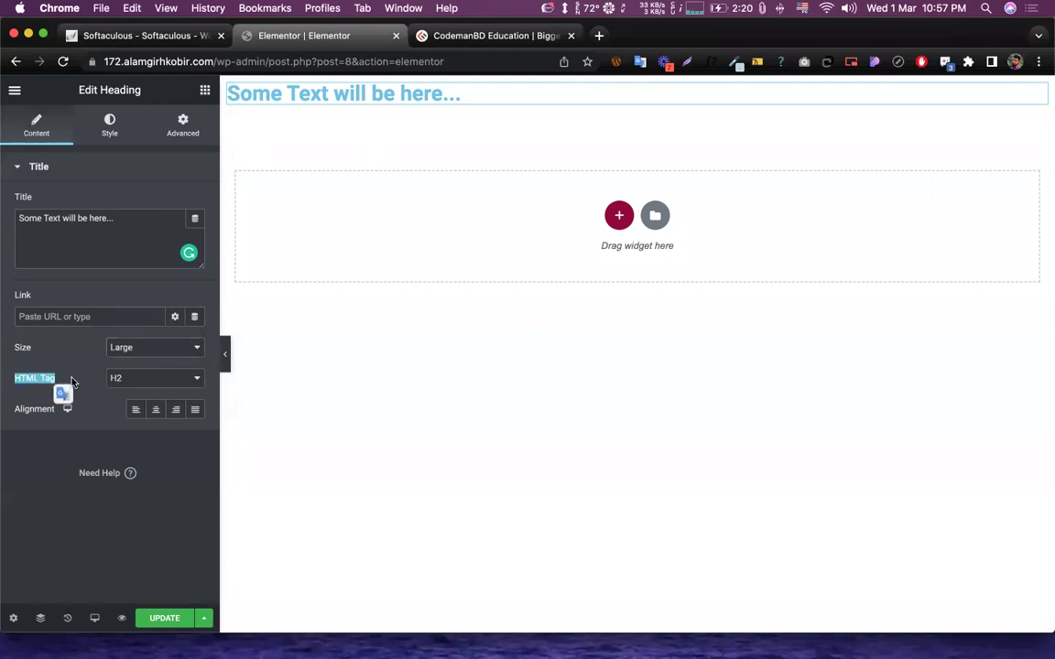
click(153, 389)
click(169, 376)
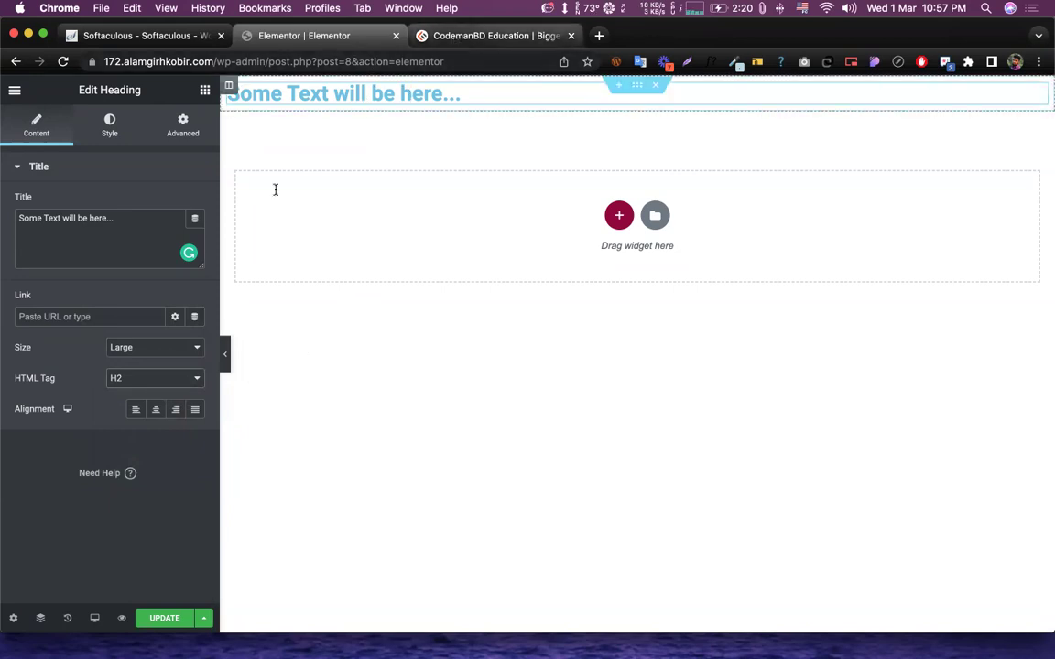
- Highlight the CodemanBD Education heading on the site for reference
click(410, 37)
drag(316, 192, 454, 172)
scroll(389, 275, up, 5)
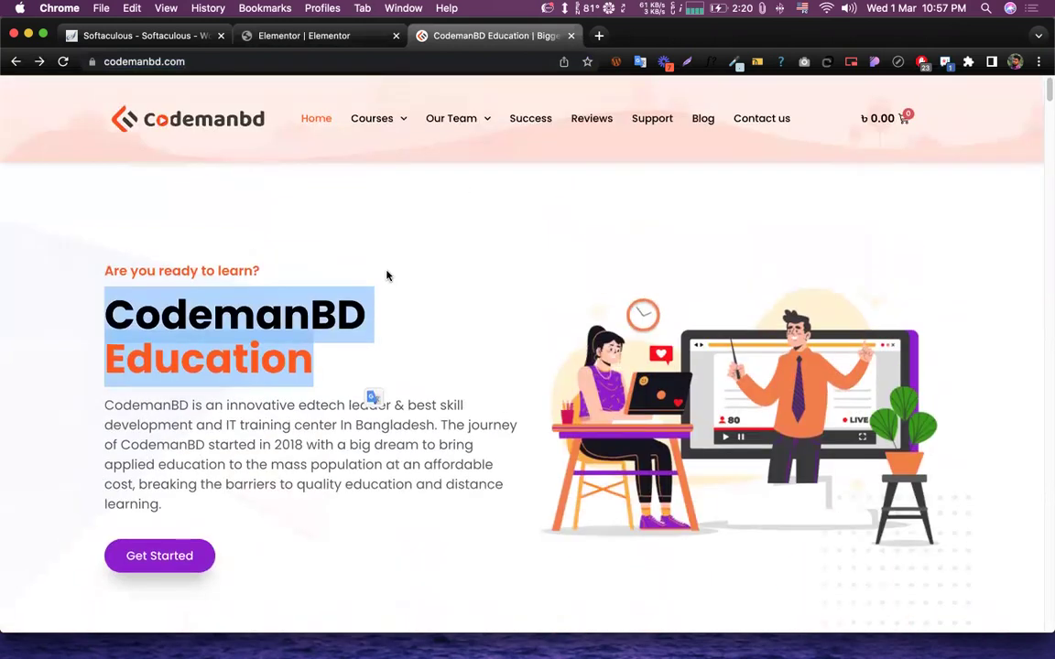
click(111, 317)
drag(112, 318, 430, 360)
click(425, 349)
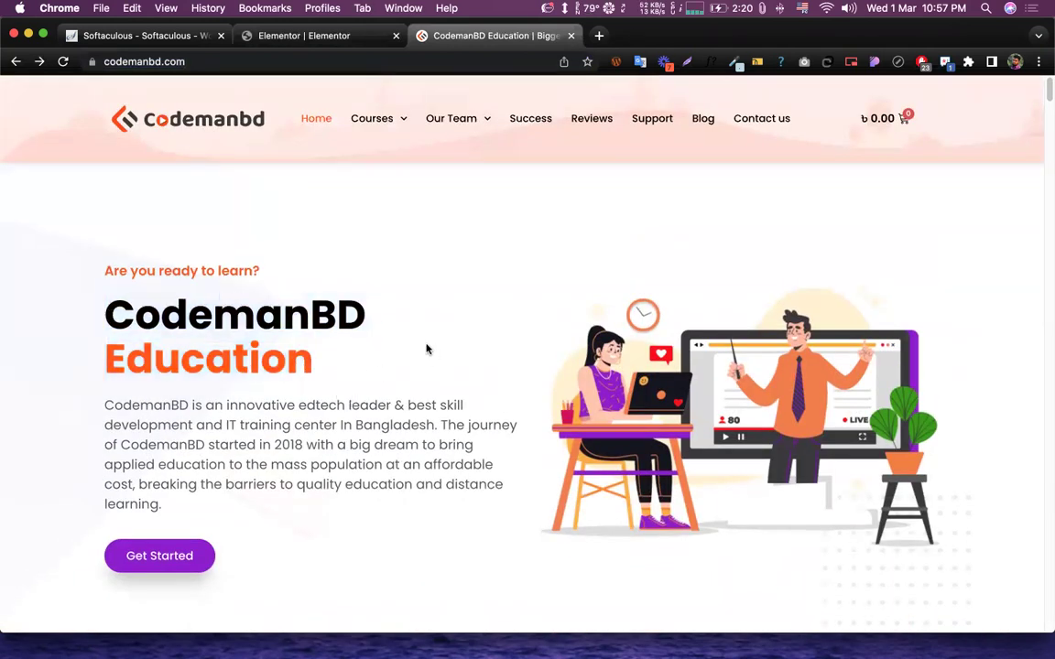
- Change the Elementor heading's HTML tag to H1
click(278, 37)
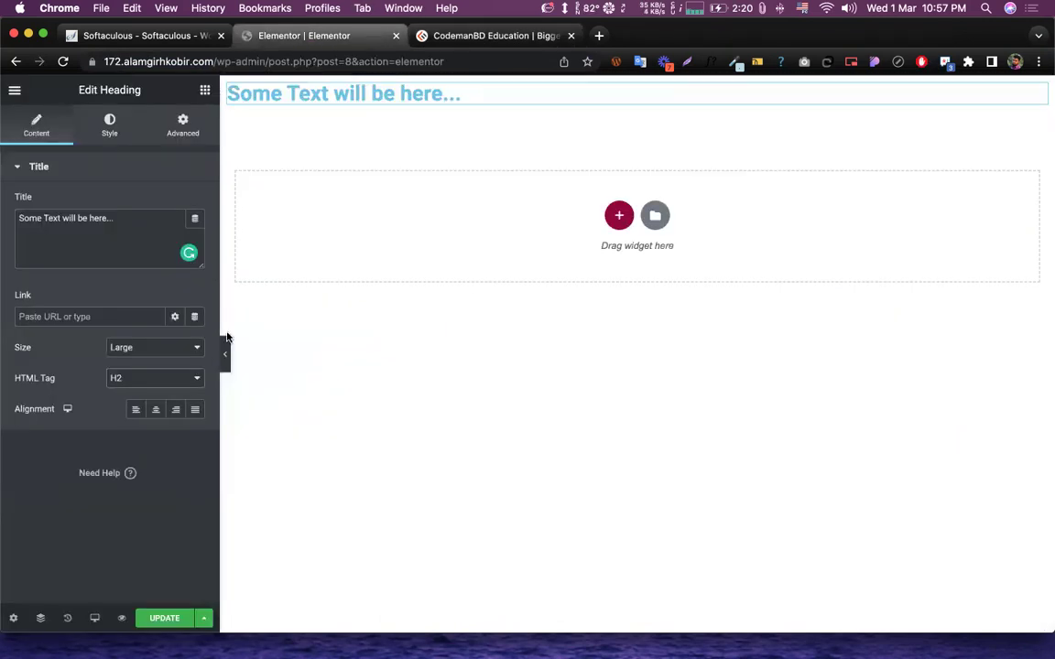
click(190, 381)
click(147, 365)
- Highlight the 'Are you ready to learn?' line on the CodemanBD site
key(ctrl+Tab)
drag(102, 270, 359, 269)
click(359, 268)
drag(278, 273, 82, 265)
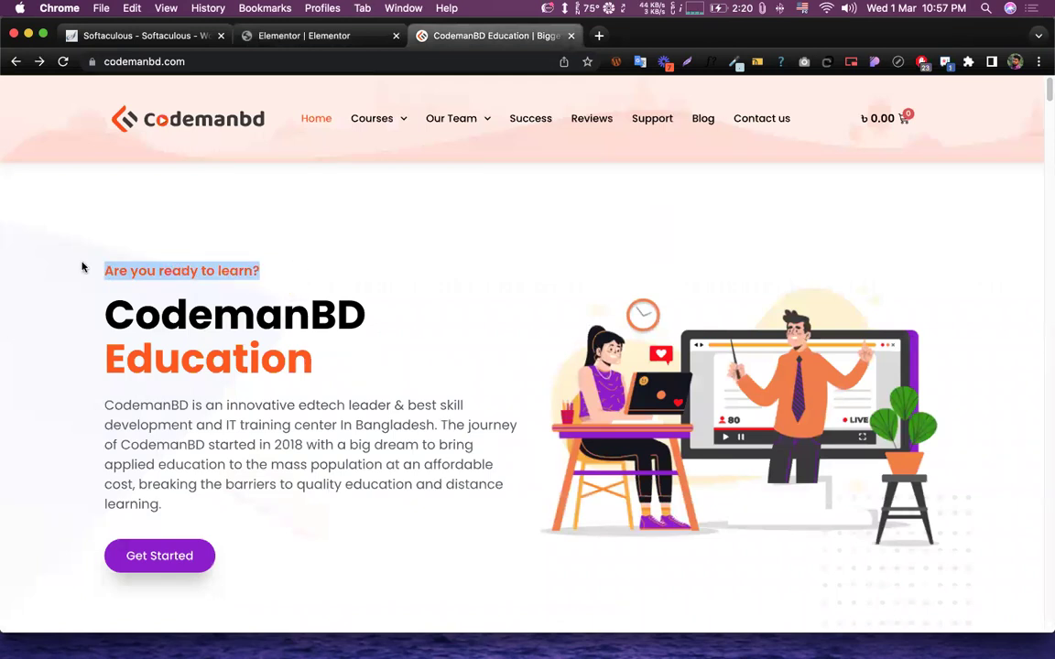
click(283, 261)
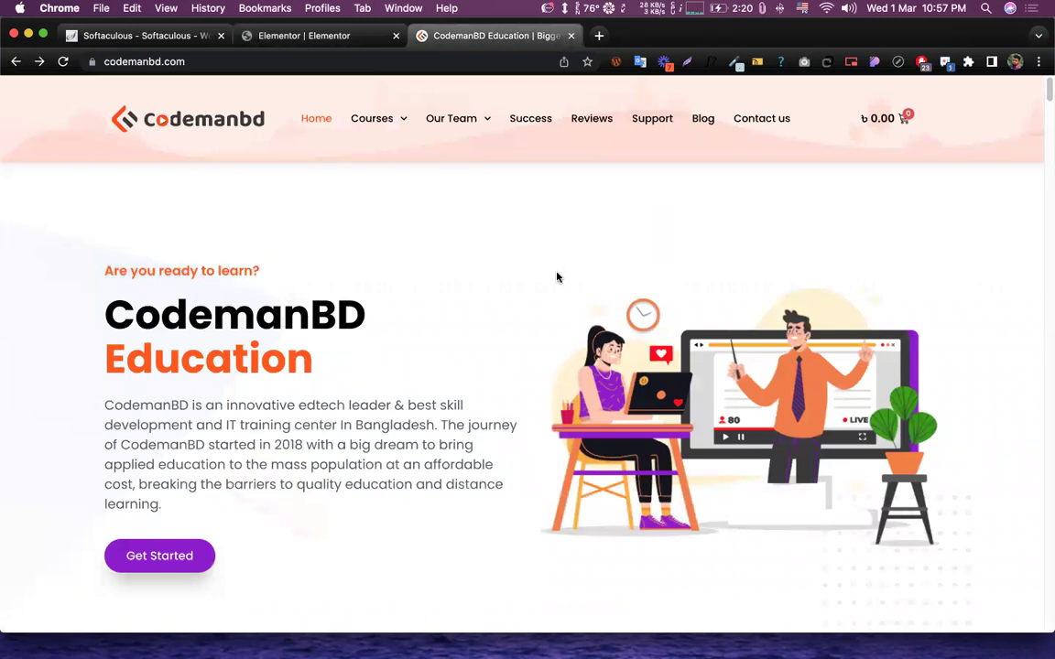
click(301, 36)
key(ctrl+Tab)
- Scroll the site, highlighting the hero and INSTANT LIVE SUPPORT LIFETIME headings
scroll(466, 276, down, 7)
drag(343, 312, 85, 179)
click(281, 202)
scroll(320, 224, down, 5)
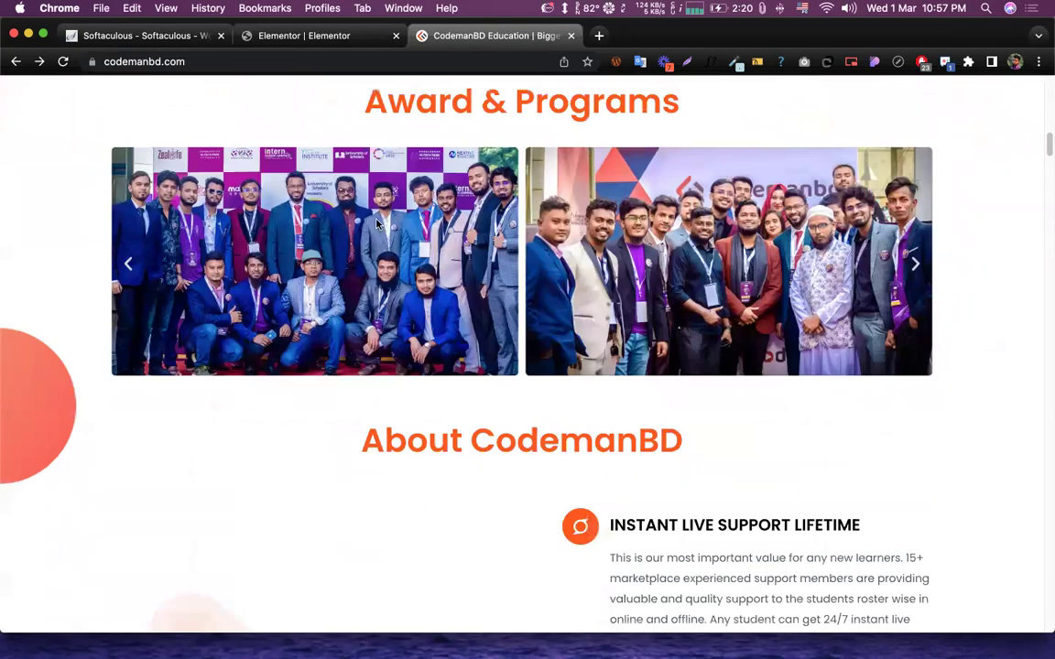
scroll(376, 224, up, 3)
drag(359, 267, 756, 275)
scroll(735, 268, down, 5)
scroll(735, 269, down, 4)
scroll(677, 238, up, 2)
drag(609, 210, 944, 215)
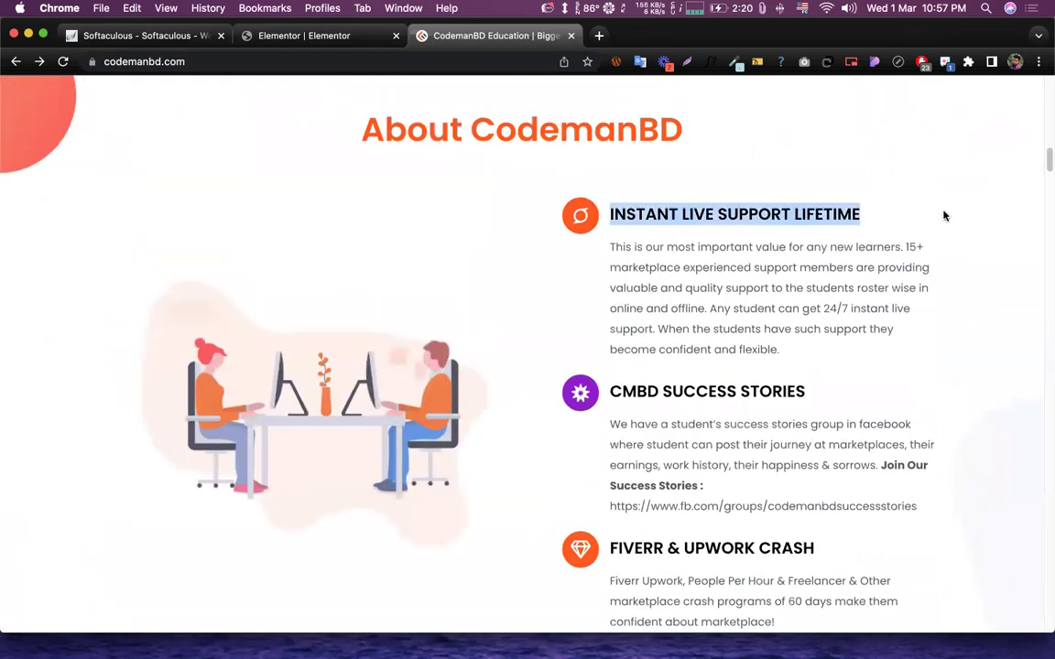
drag(647, 214, 826, 213)
click(852, 206)
- Browse down to highlight the founder's job title, then scroll back toward the top
scroll(851, 206, down, 10)
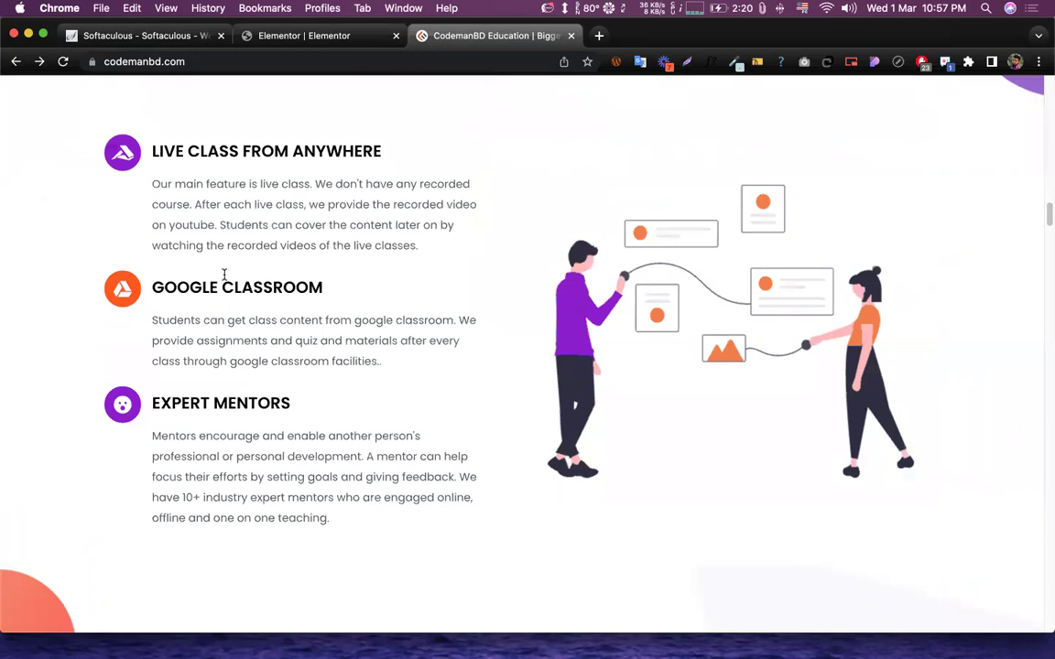
scroll(365, 317, down, 4)
drag(330, 316, 751, 375)
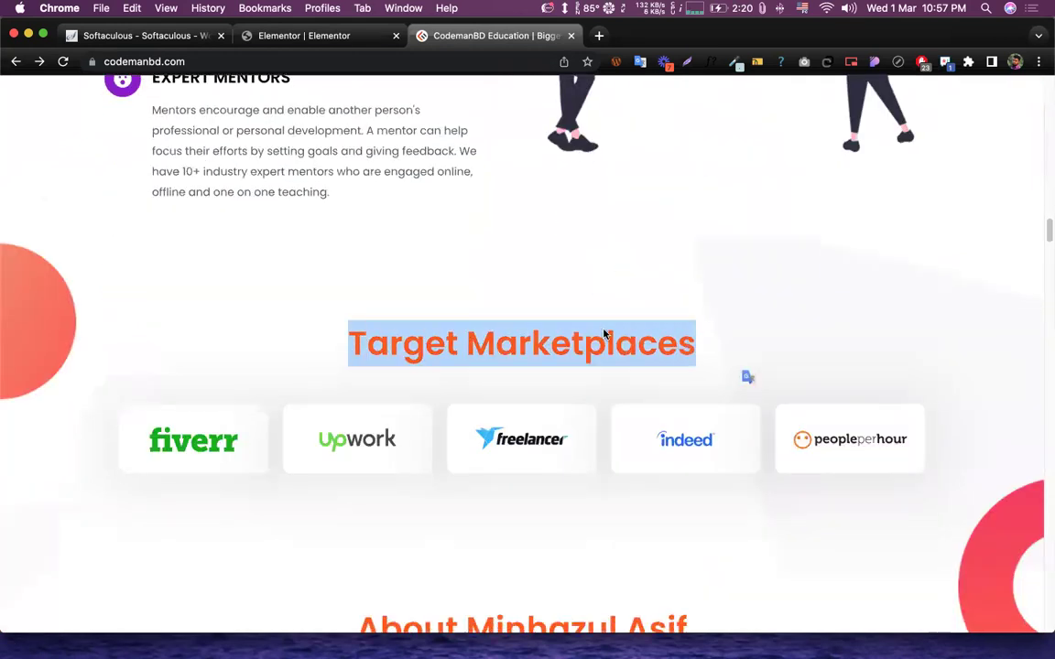
scroll(607, 337, down, 9)
triple_click(585, 167)
click(591, 167)
drag(571, 161, 739, 183)
click(641, 180)
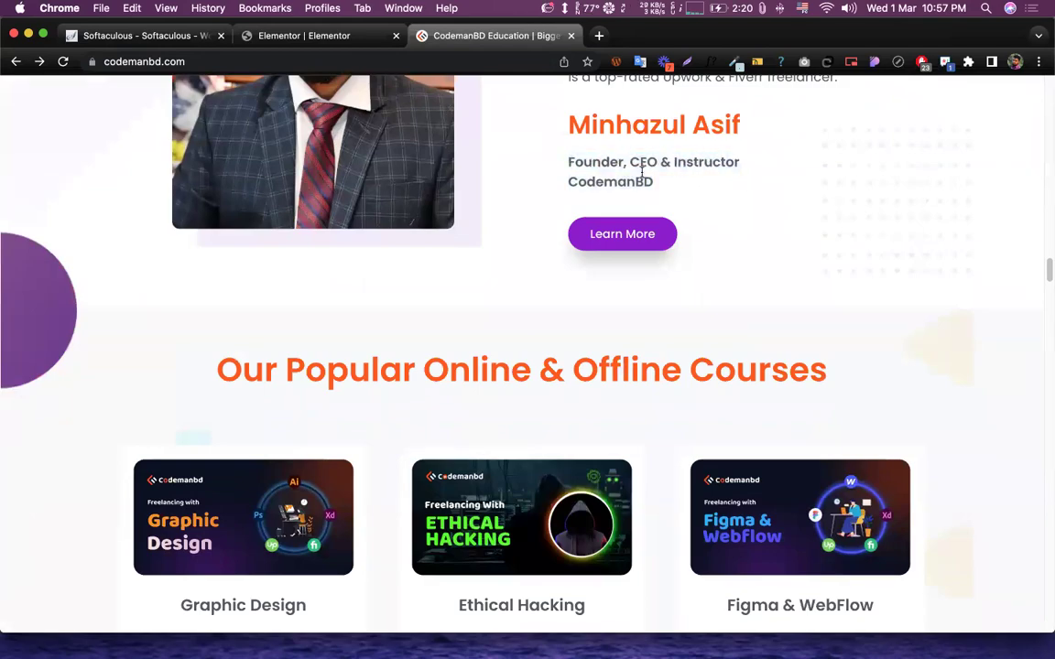
scroll(642, 174, down, 6)
scroll(642, 172, down, 3)
scroll(640, 173, up, 15)
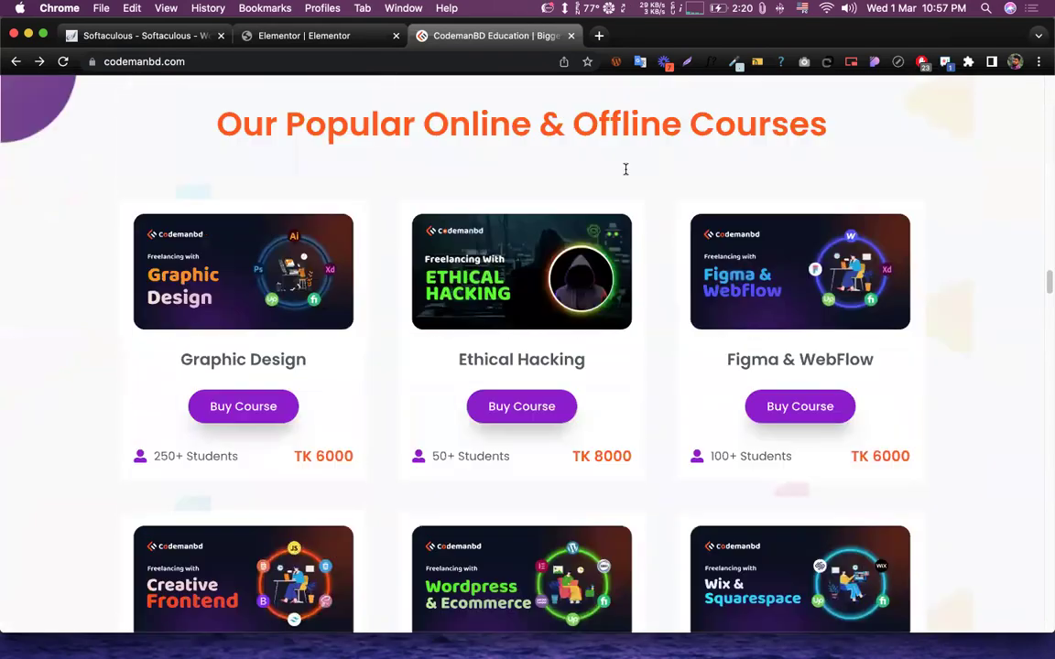
scroll(623, 175, up, 20)
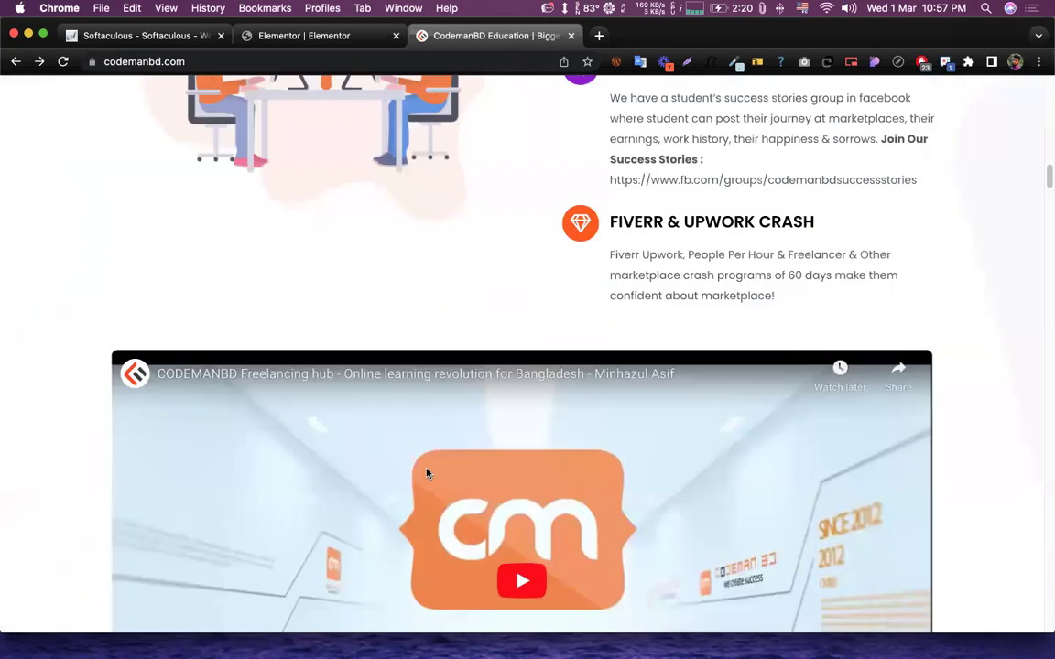
scroll(461, 520, up, 10)
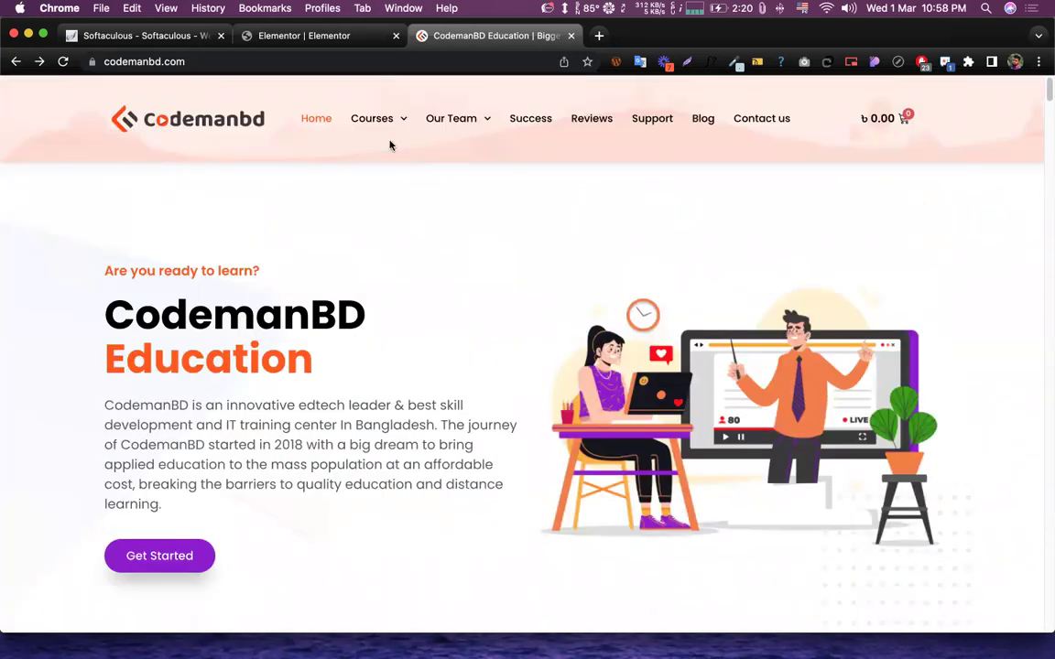
- Keep the heading tag H1 and set the heading size to XXL
click(304, 35)
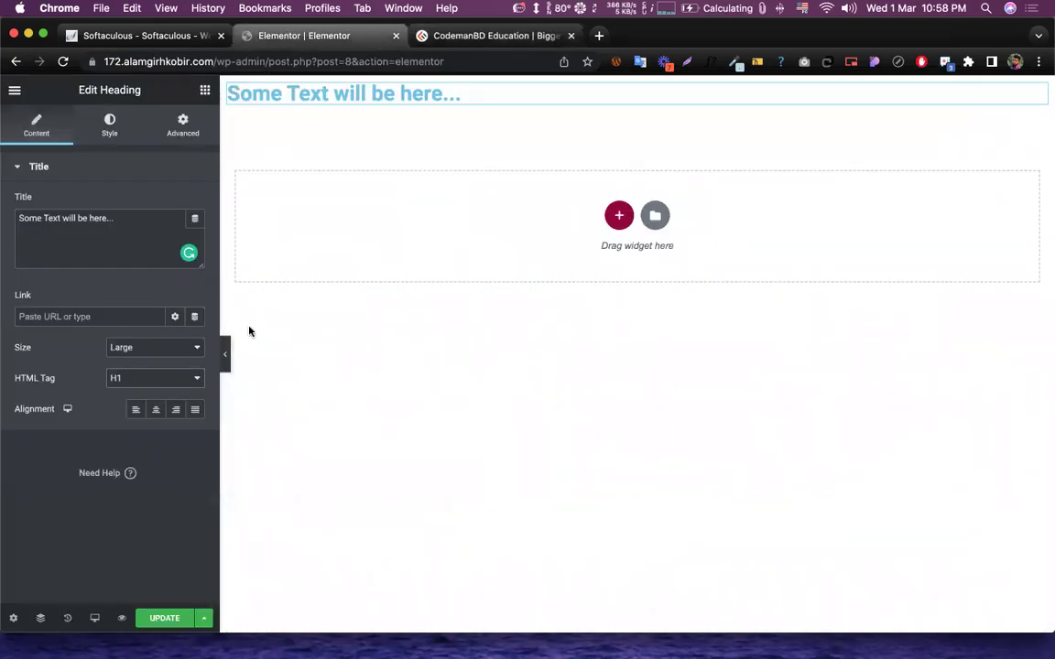
click(157, 380)
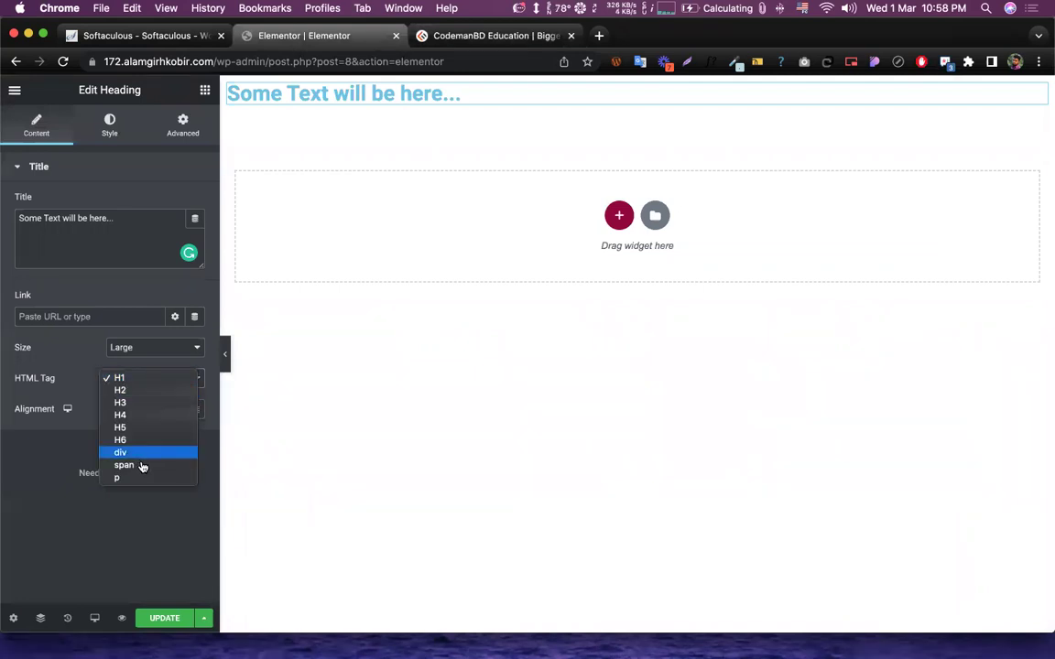
click(140, 384)
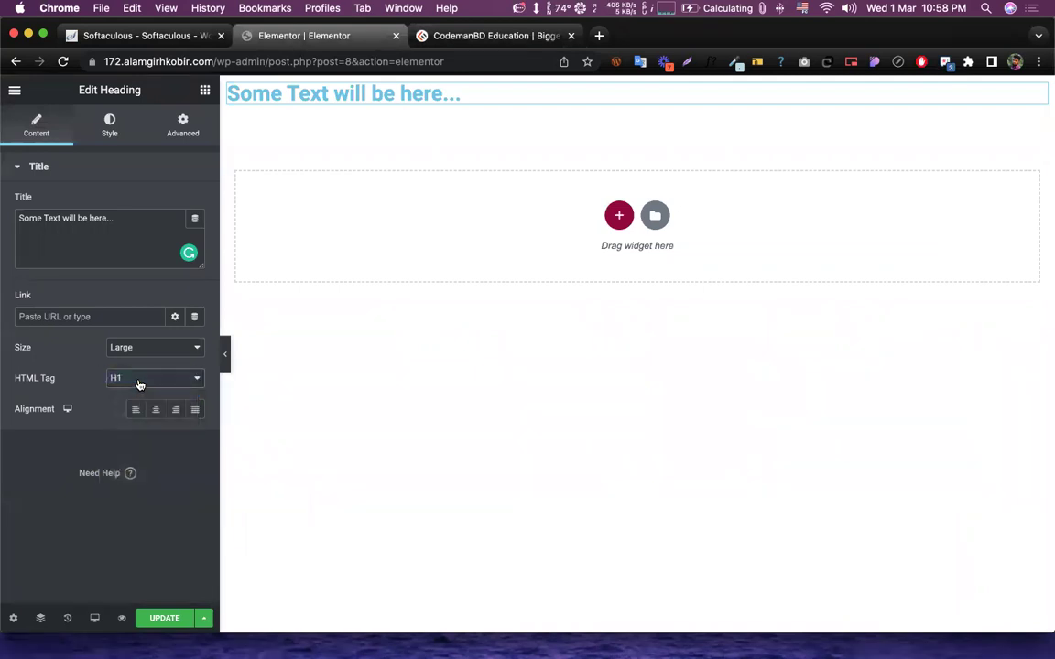
click(133, 347)
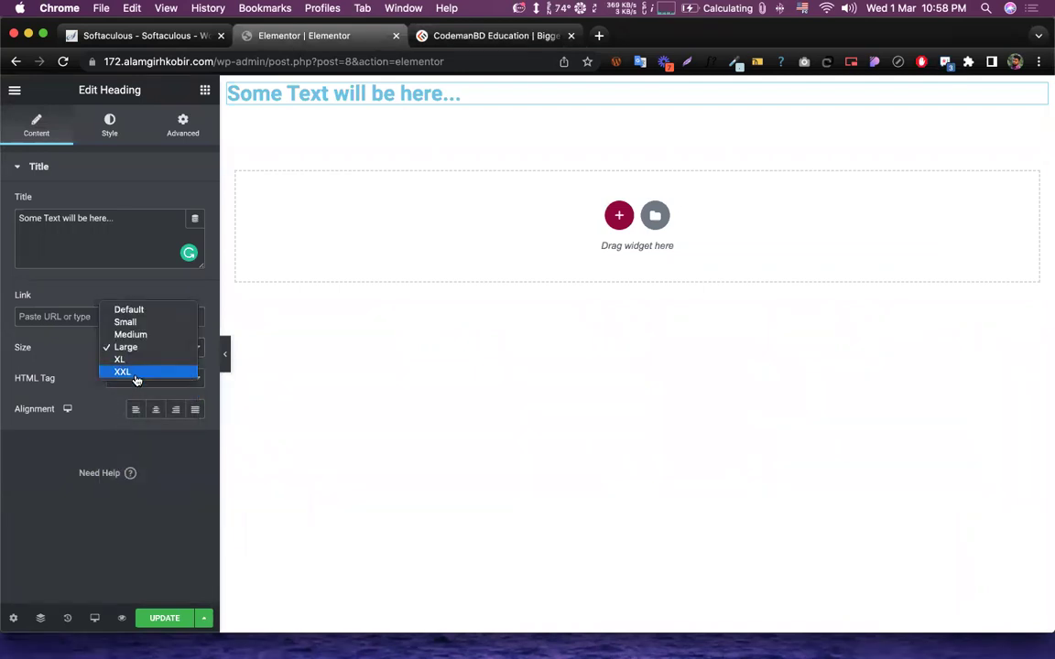
click(136, 372)
click(151, 356)
click(114, 360)
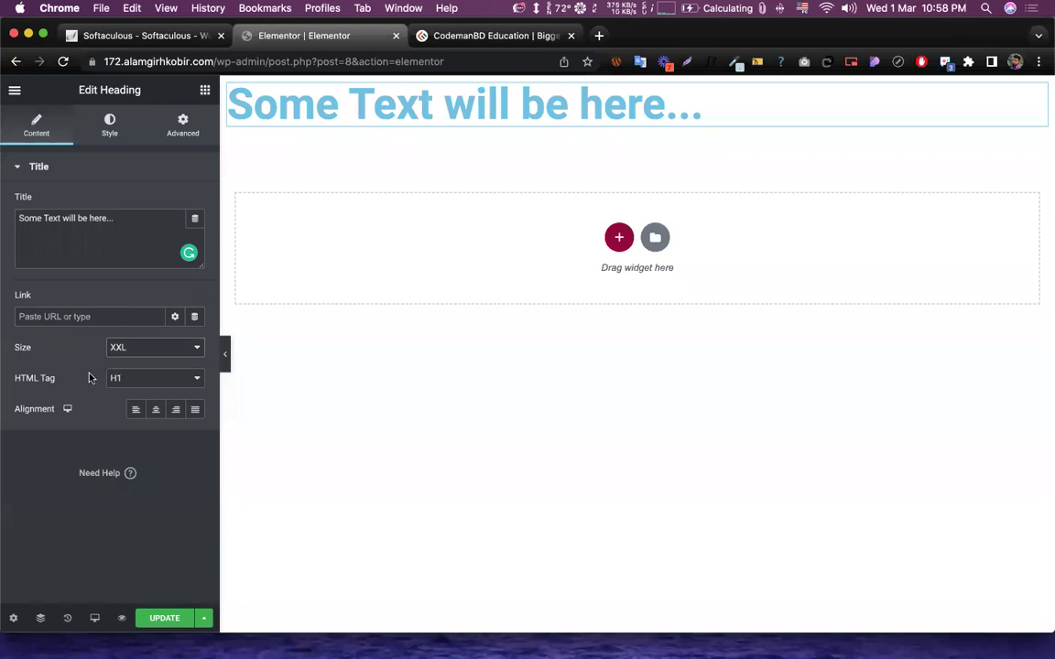
- Try center, right, center and left alignment, ending on justified
click(154, 410)
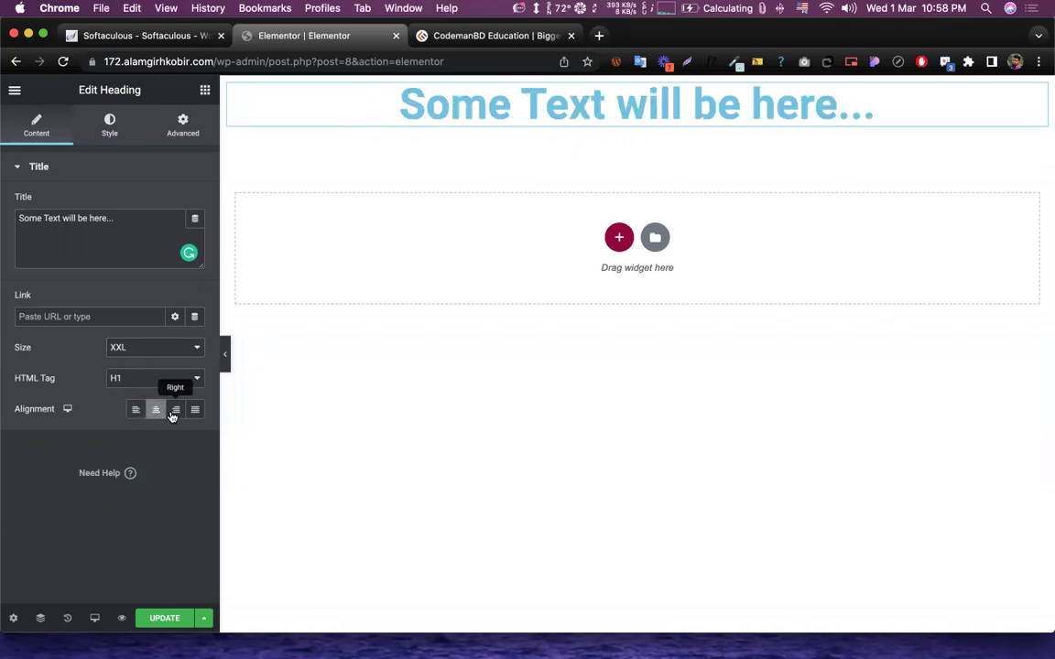
click(174, 412)
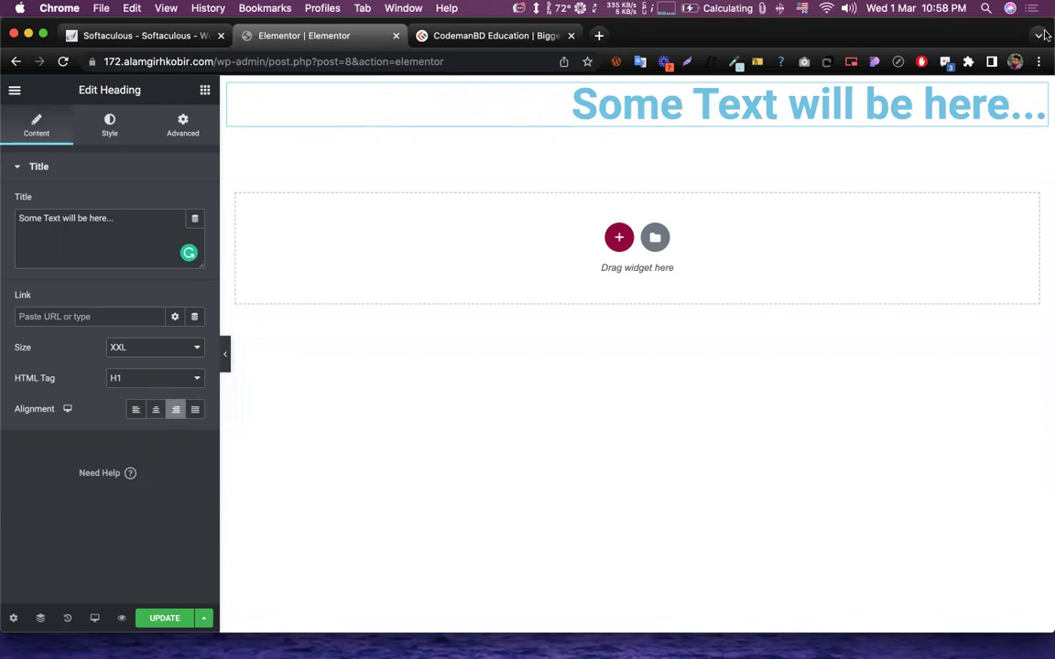
click(156, 409)
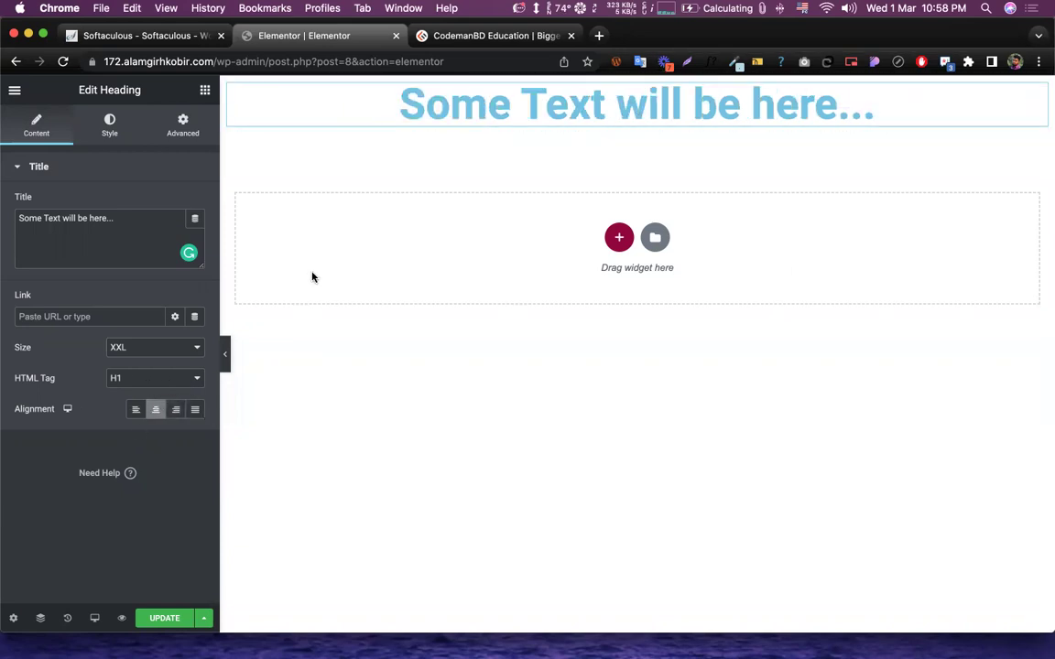
click(134, 413)
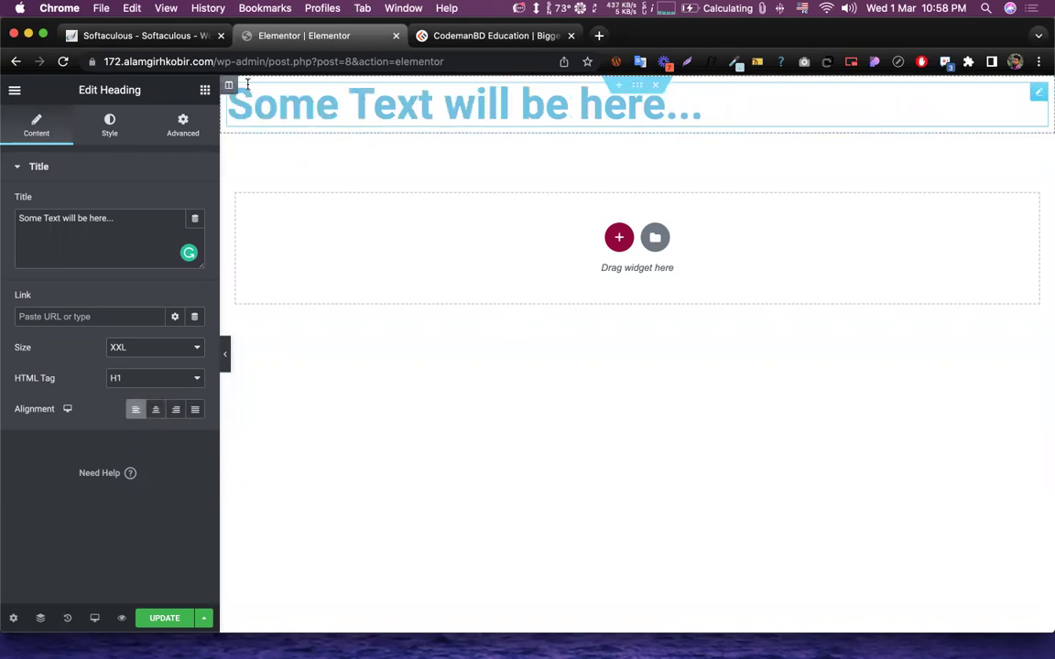
click(190, 417)
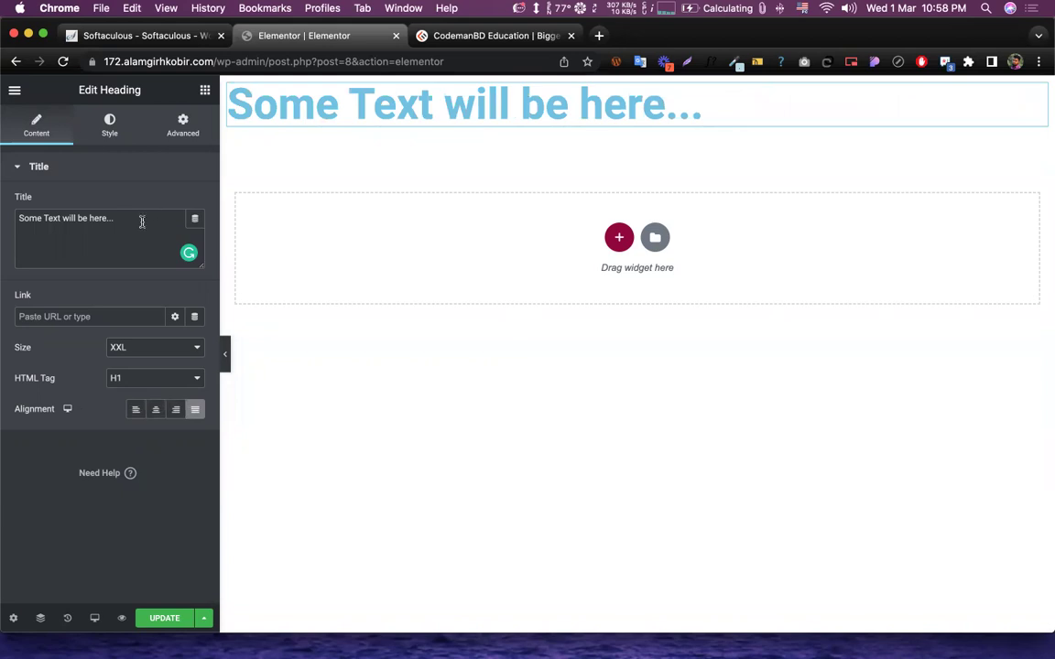
- Copy the title text and paste it twice to lengthen the heading
drag(142, 222, 118, 199)
key(super+c)
key(super+v)
key(super+v)
key(super+v)
key(super+v)
key(super+v)
key(super+v)
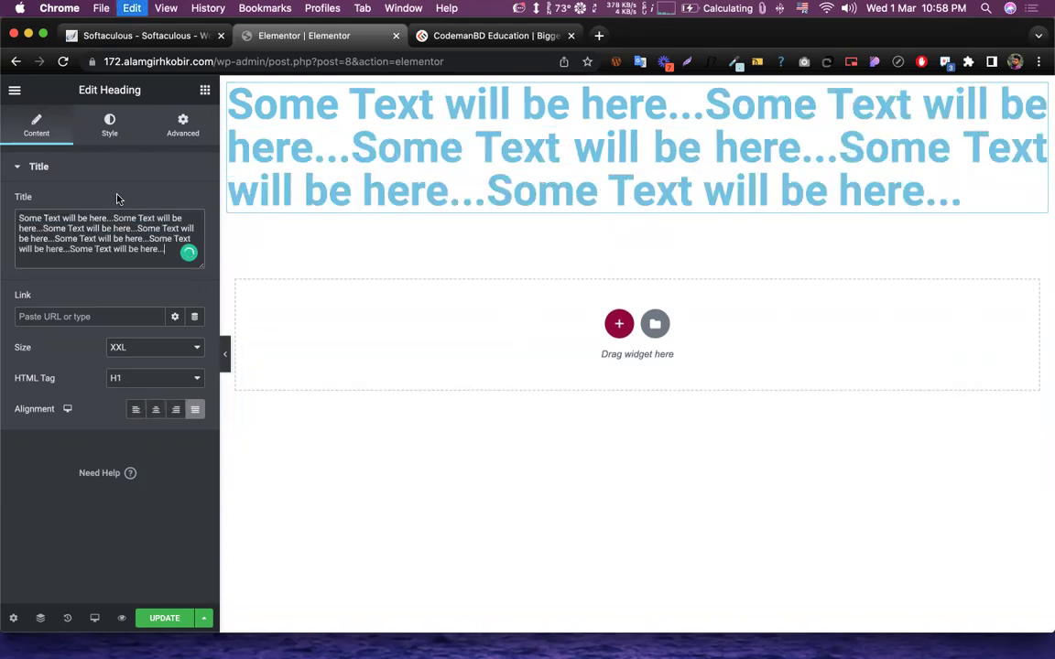
key(super+v)
key(super+v)
key(super+v)
key(super+v)
key(super+v)
- Try left, center and right alignment on the longer heading, ending on justified
click(137, 410)
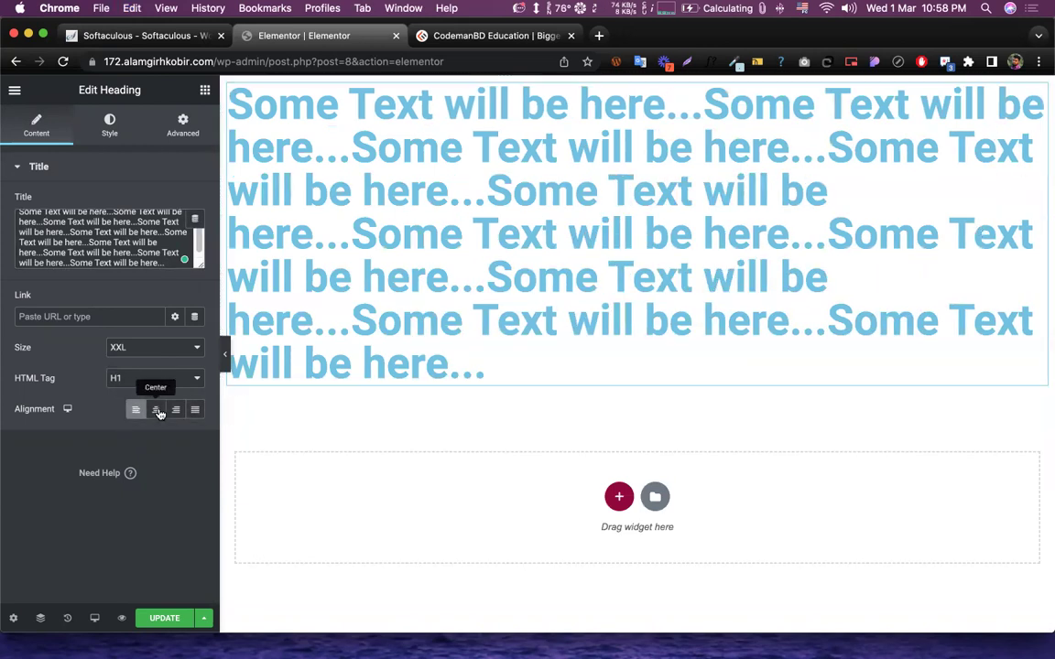
click(155, 409)
click(174, 410)
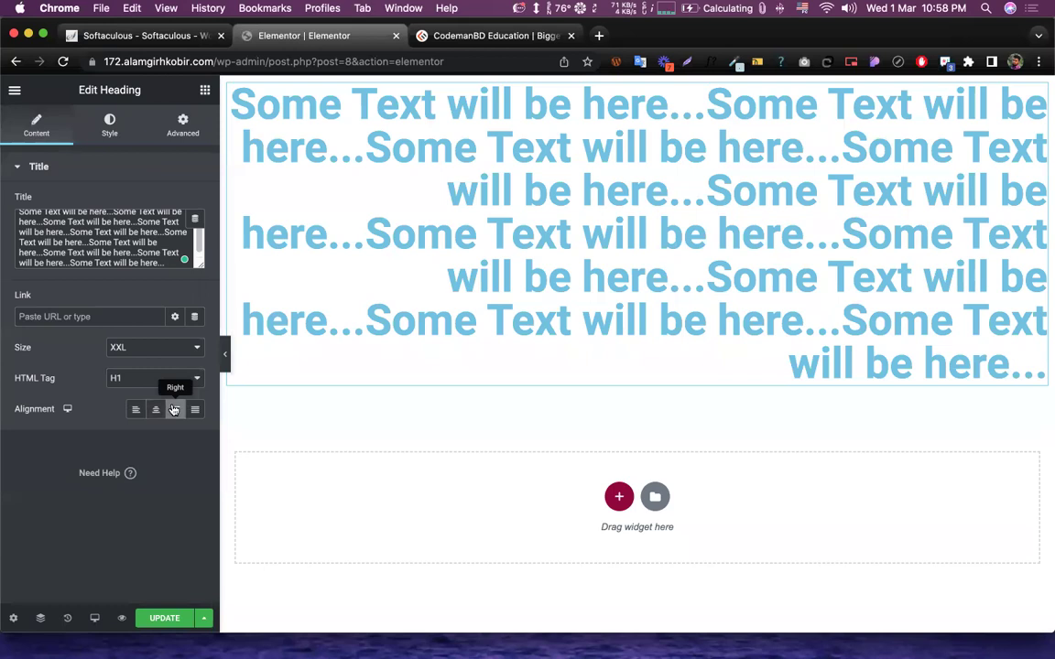
click(195, 409)
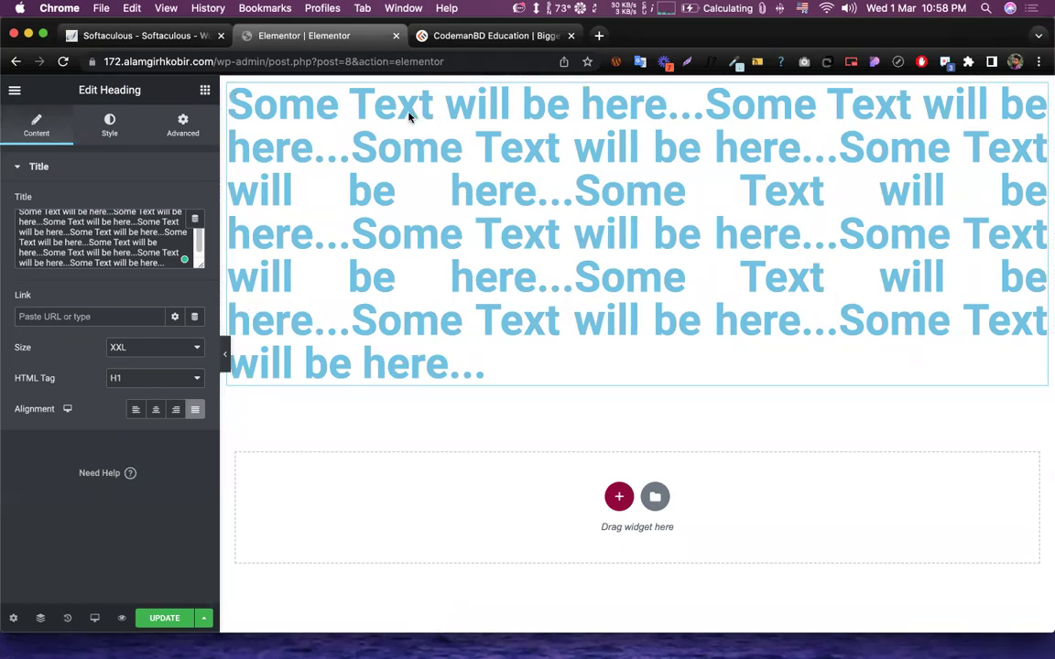
right_click(352, 44)
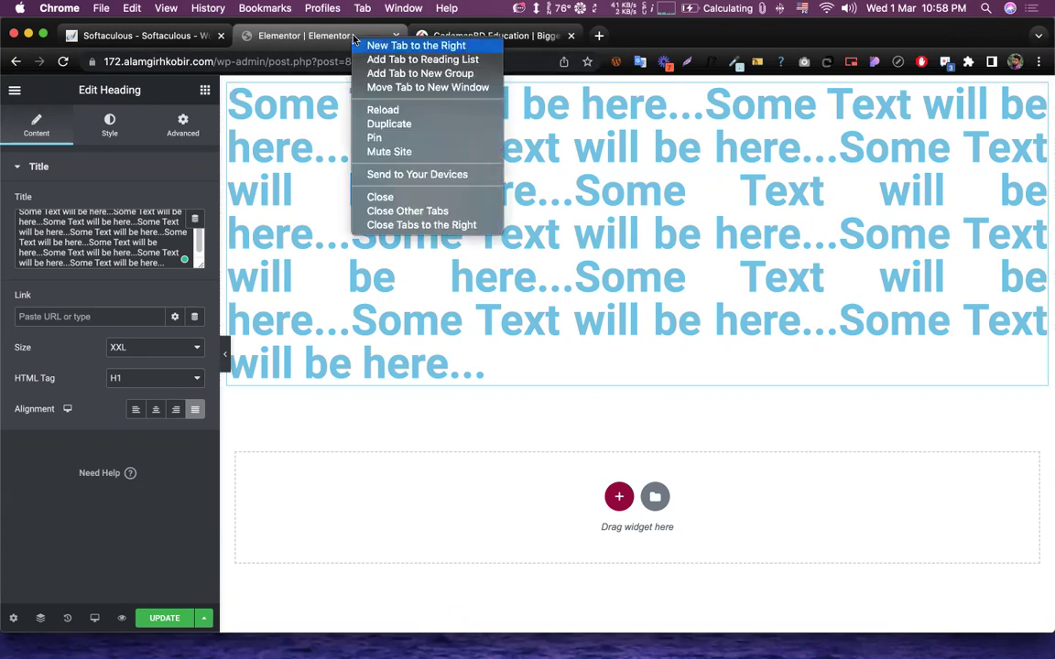
click(353, 42)
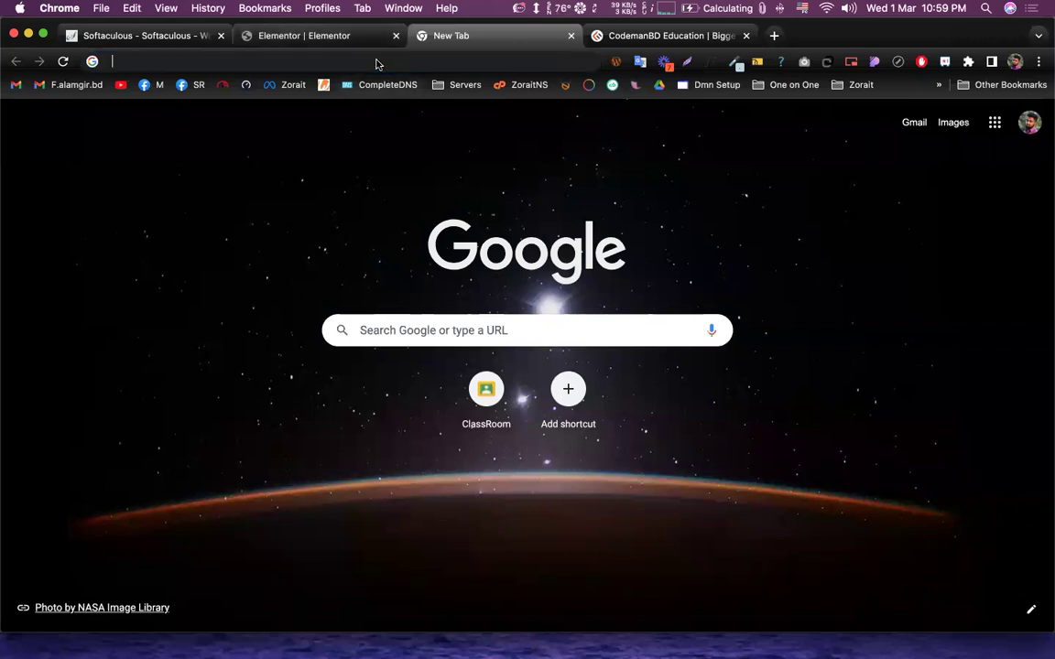
click(377, 62)
text(paper)
key(Return)
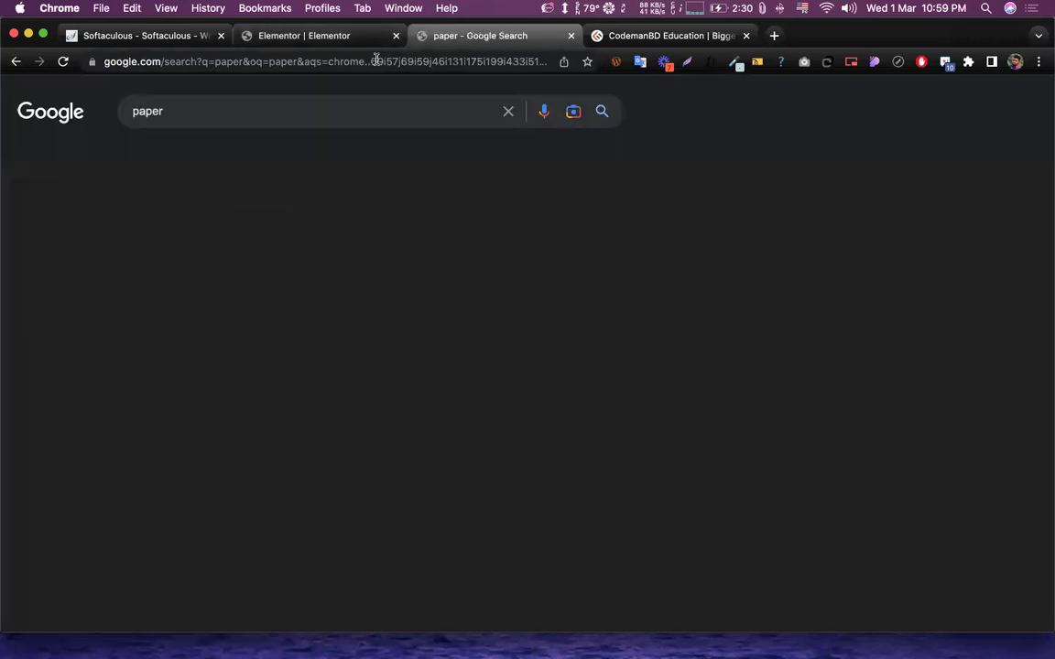
click(183, 157)
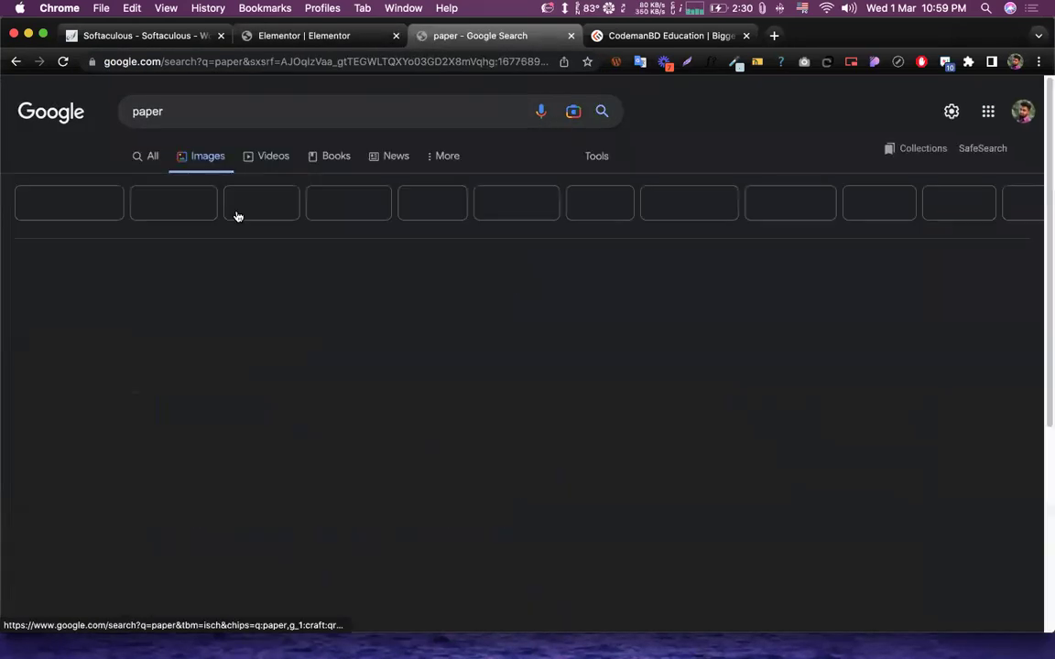
click(135, 111)
text(new)
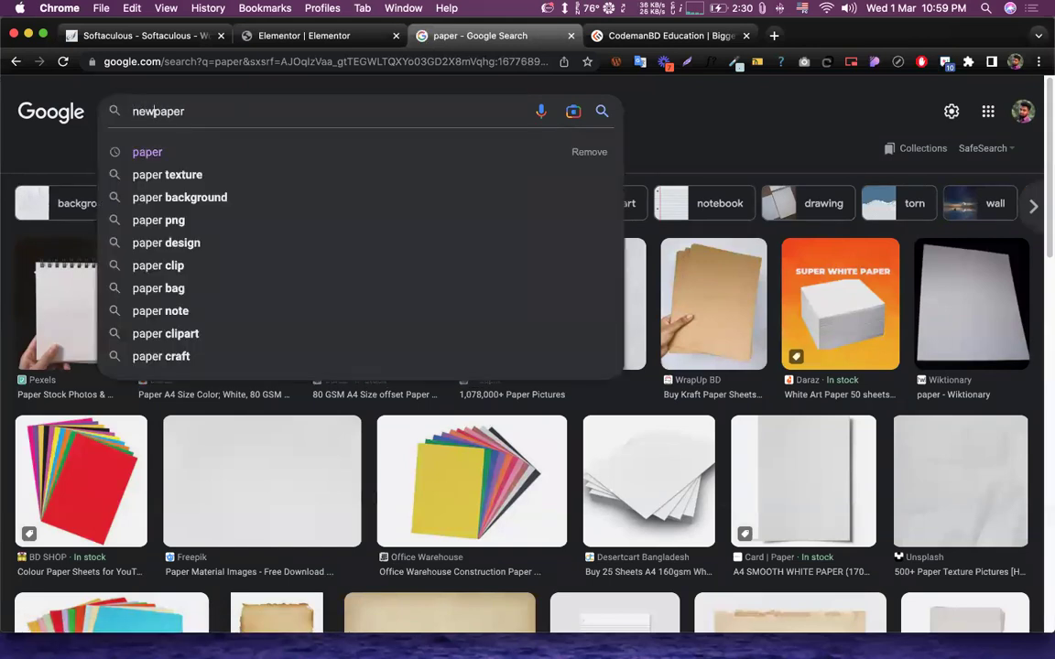
key(Return)
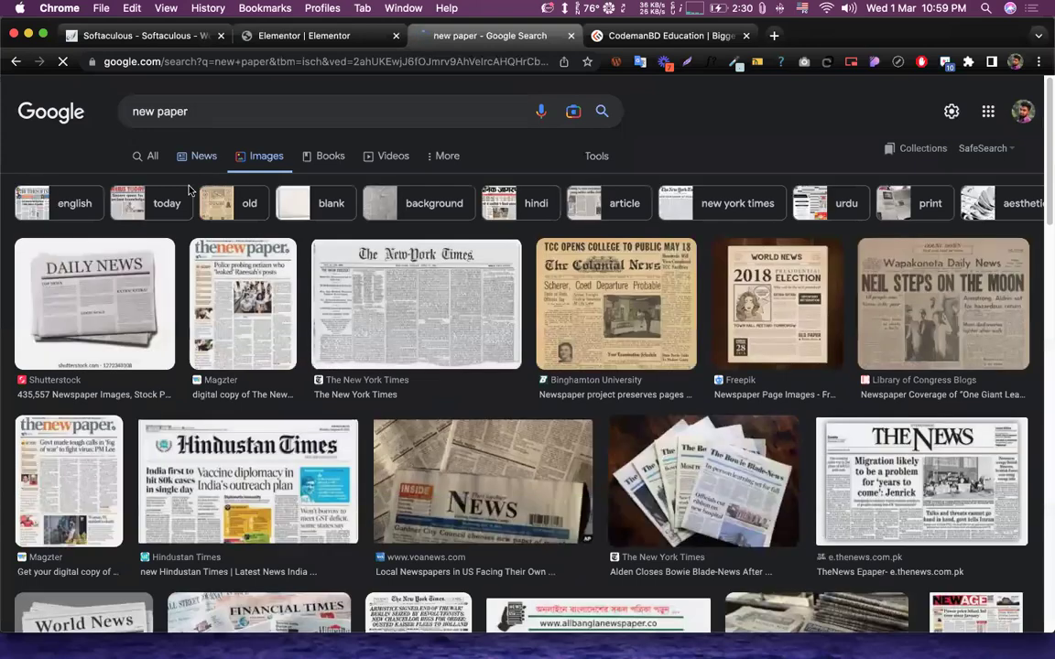
click(400, 329)
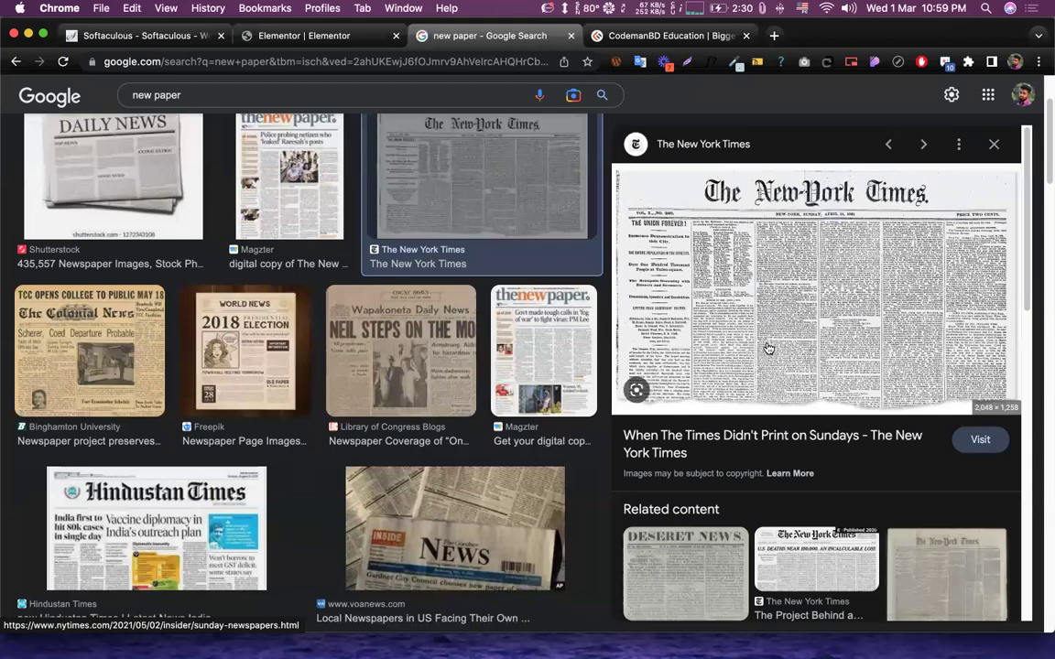
scroll(759, 341, up, 10)
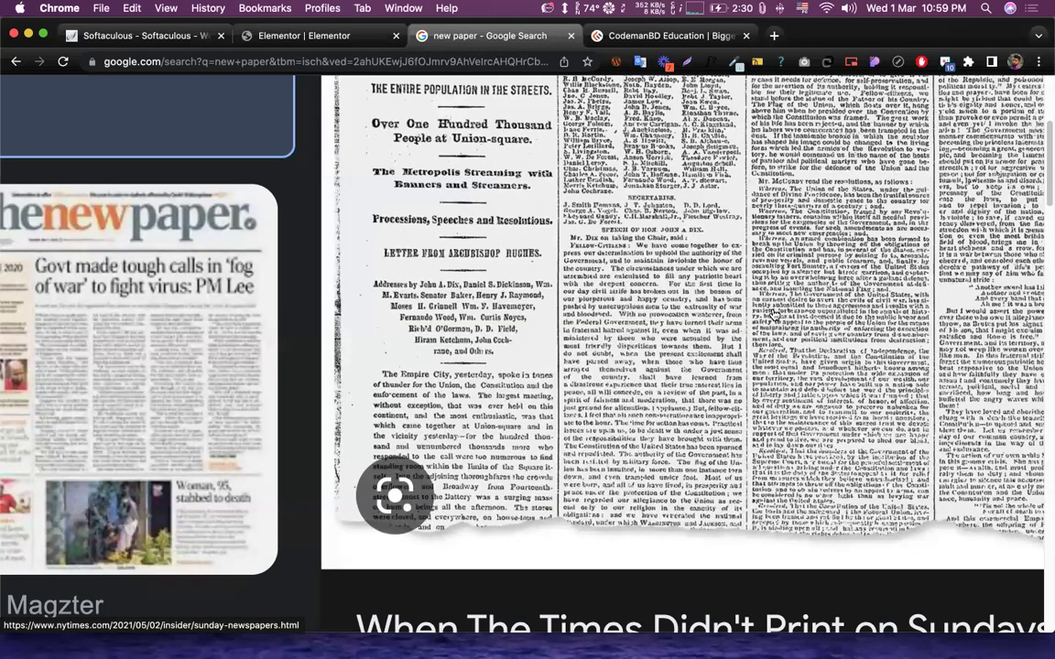
scroll(773, 314, down, 10)
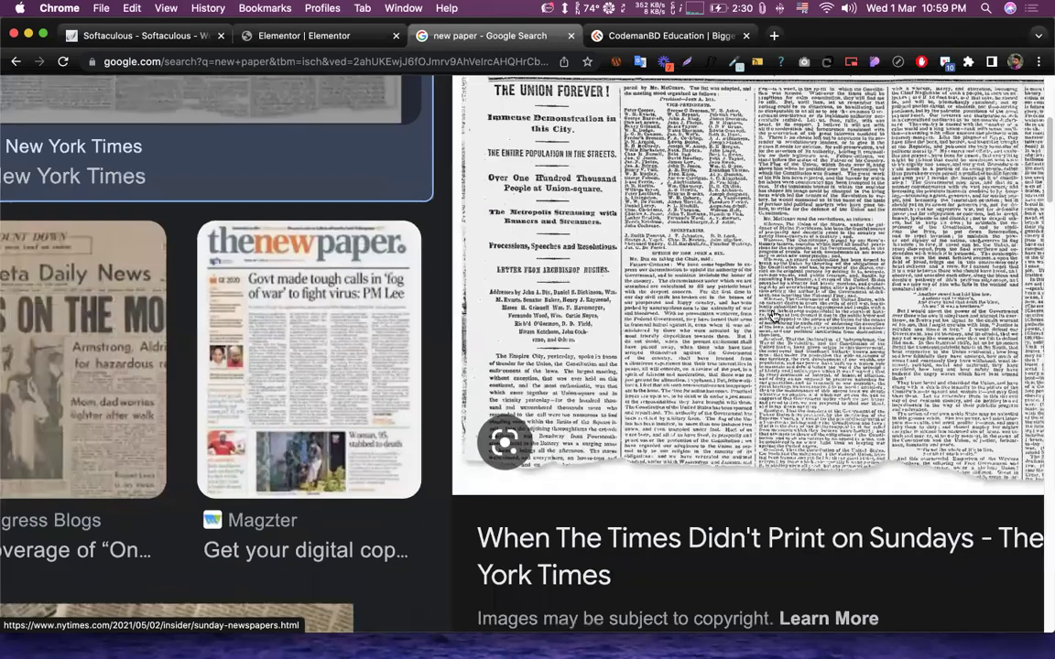
scroll(773, 314, down, 5)
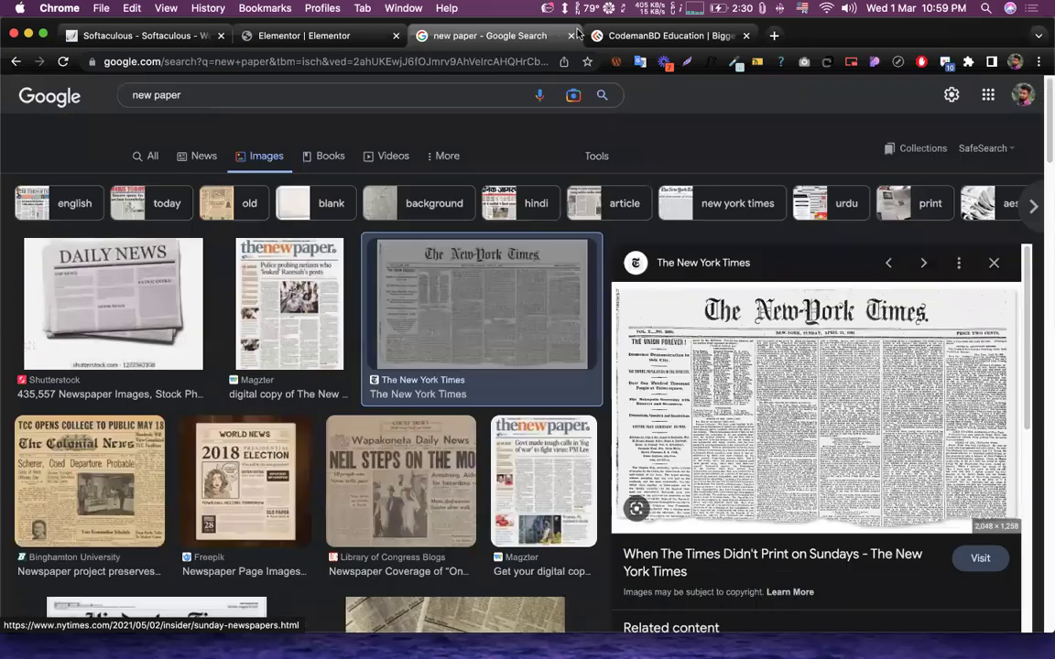
key(super+w)
key(super+alt+Left)
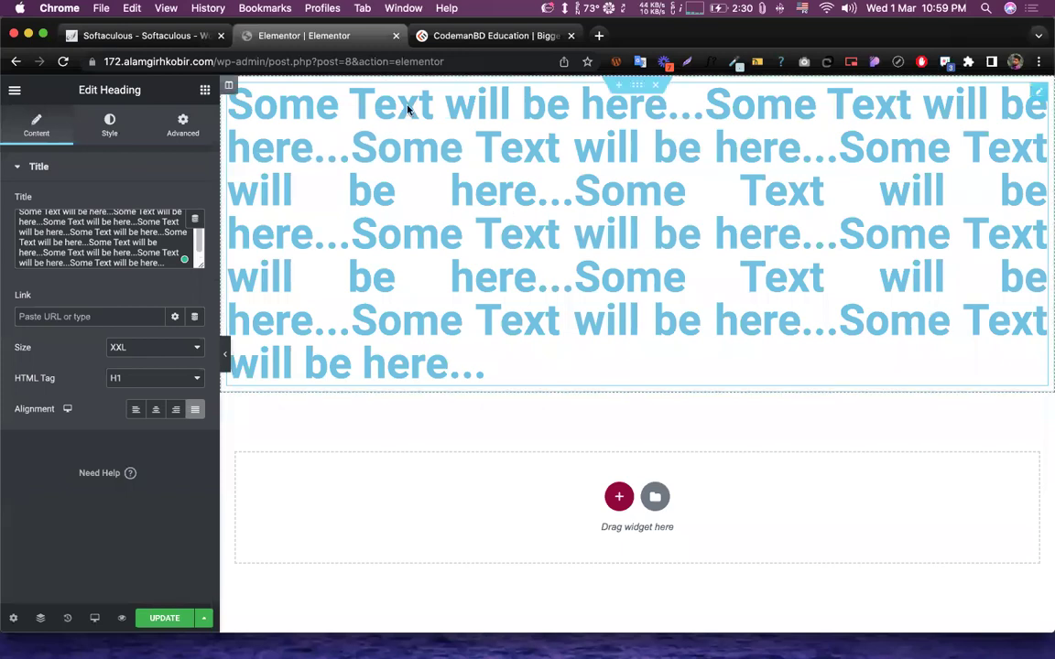
scroll(104, 249, up, 2)
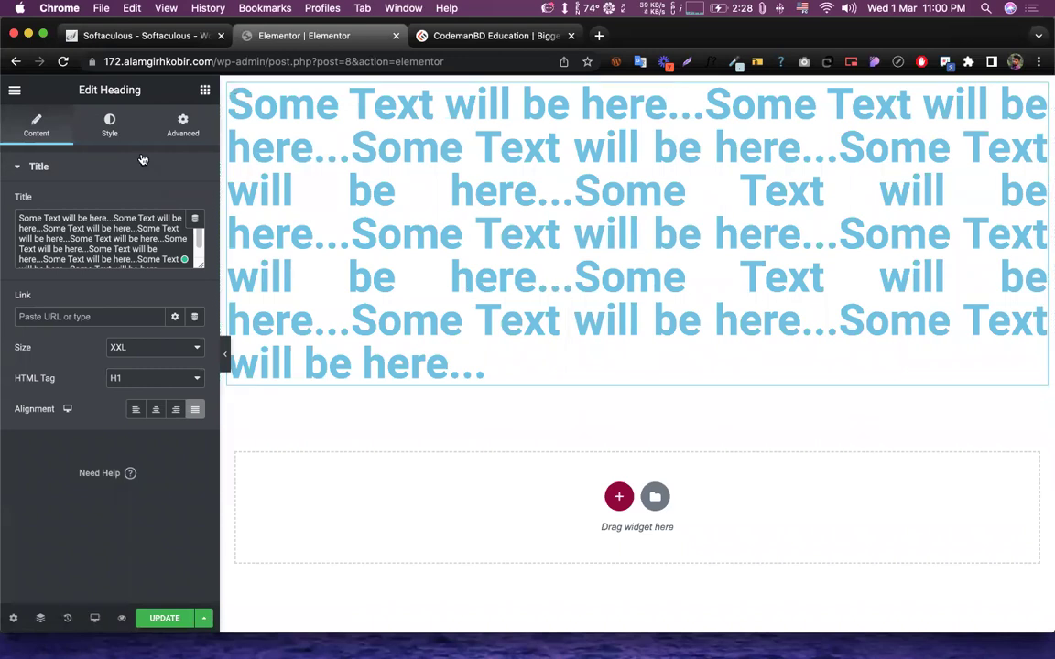
- In the Style tab's Text Color picker, drag the hue and shade handles until the colour is red
click(109, 125)
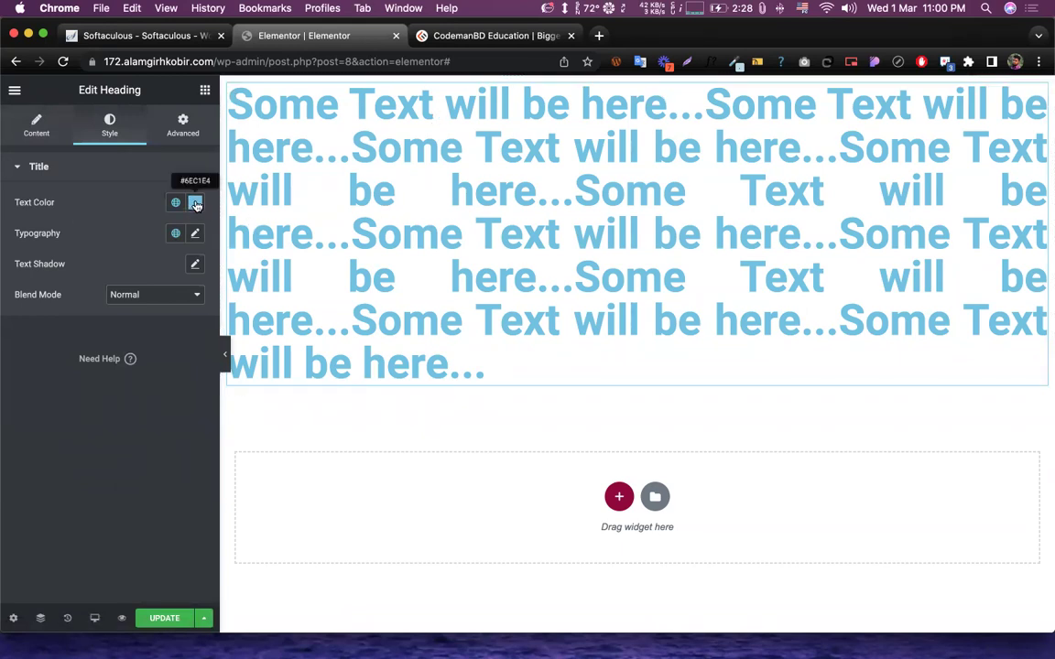
click(195, 204)
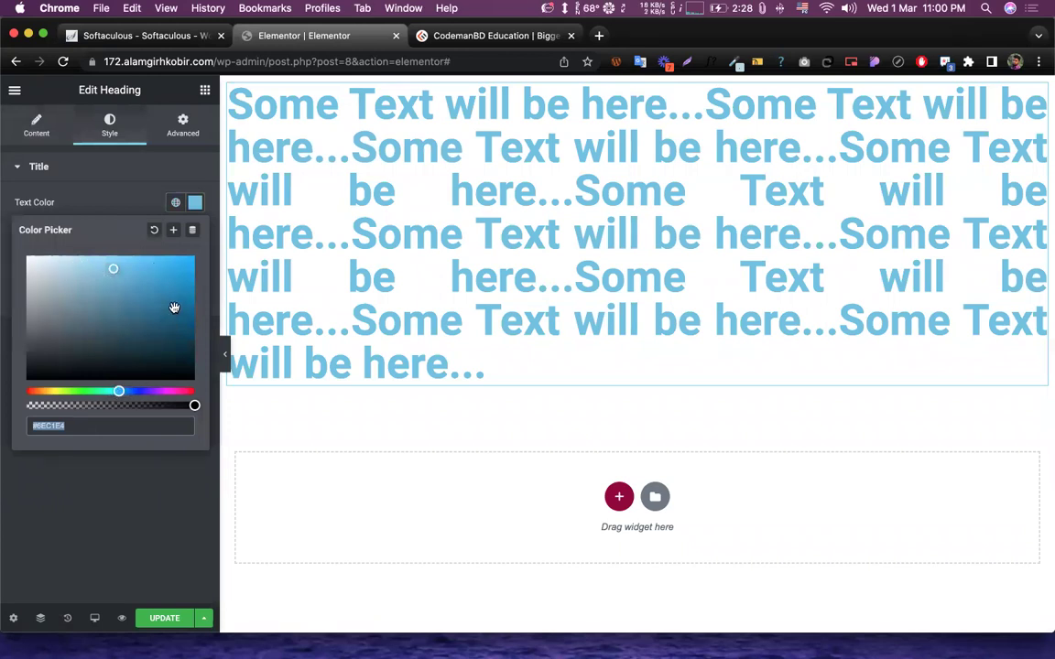
mouse_move(116, 271)
mouse_down()
mouse_move(57, 269)
mouse_move(181, 261)
mouse_move(186, 379)
mouse_move(150, 348)
mouse_up()
mouse_move(112, 310)
mouse_down()
mouse_move(15, 249)
mouse_move(179, 238)
mouse_move(3, 245)
mouse_move(34, 235)
mouse_move(168, 270)
mouse_up()
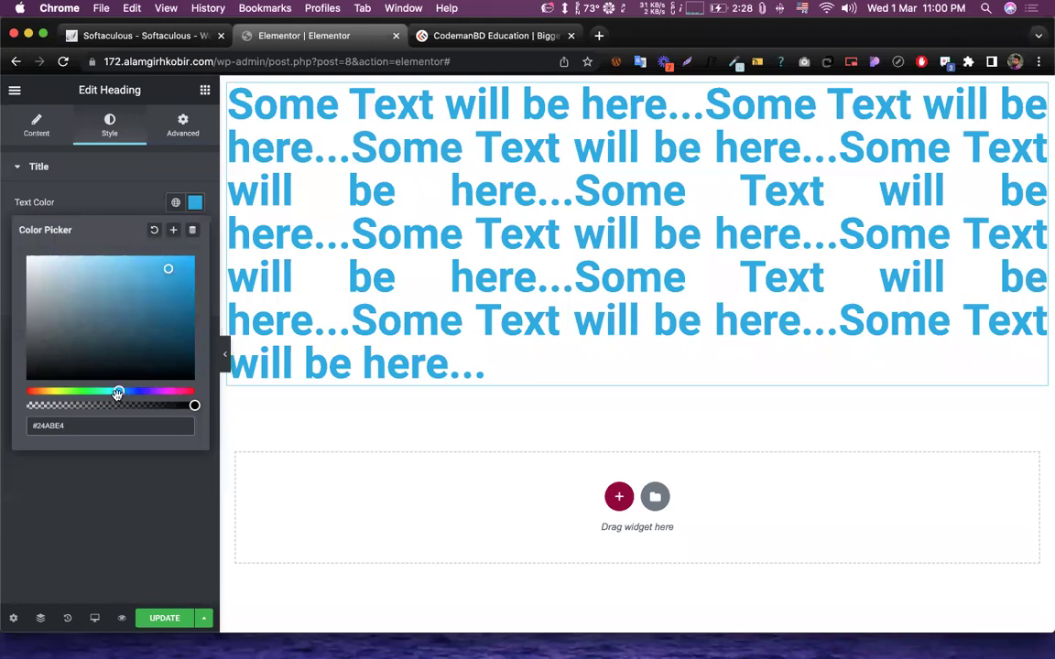
drag(114, 392, 25, 391)
drag(167, 270, 168, 327)
drag(123, 271, 194, 261)
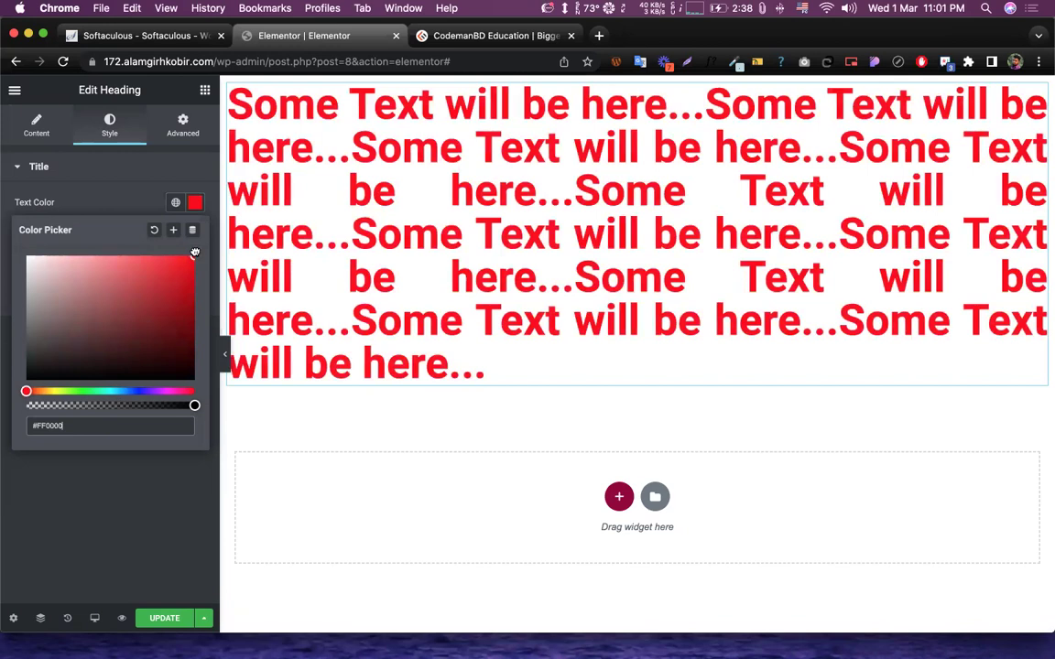
- Adjust the red, then enter hex #dddddd and replace it with #303030
click(138, 268)
click(181, 262)
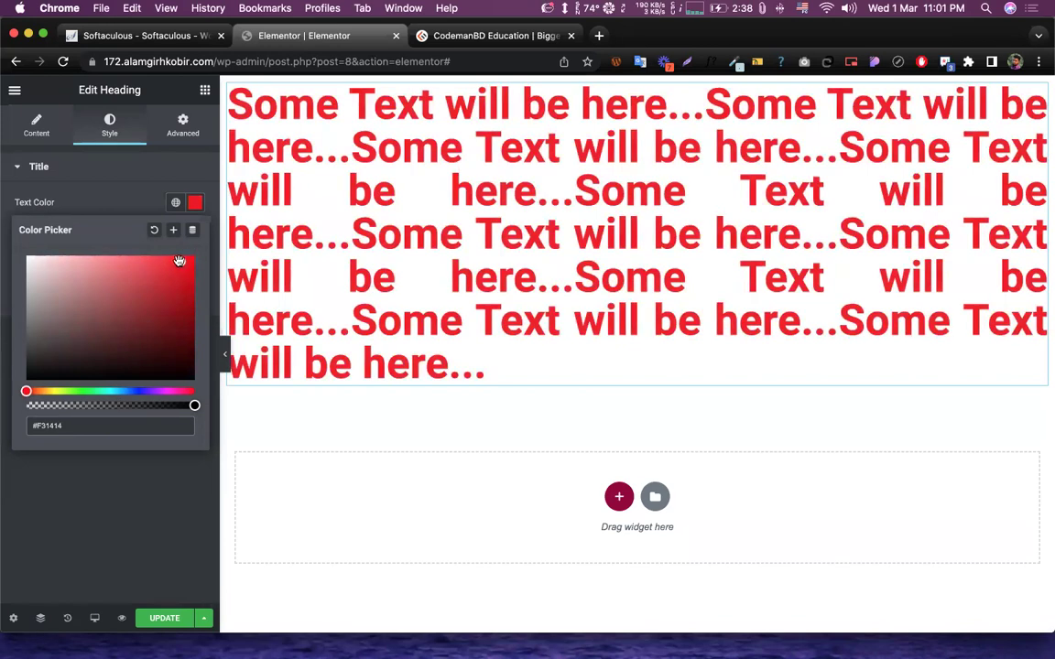
double_click(34, 427)
text(#dddddd)
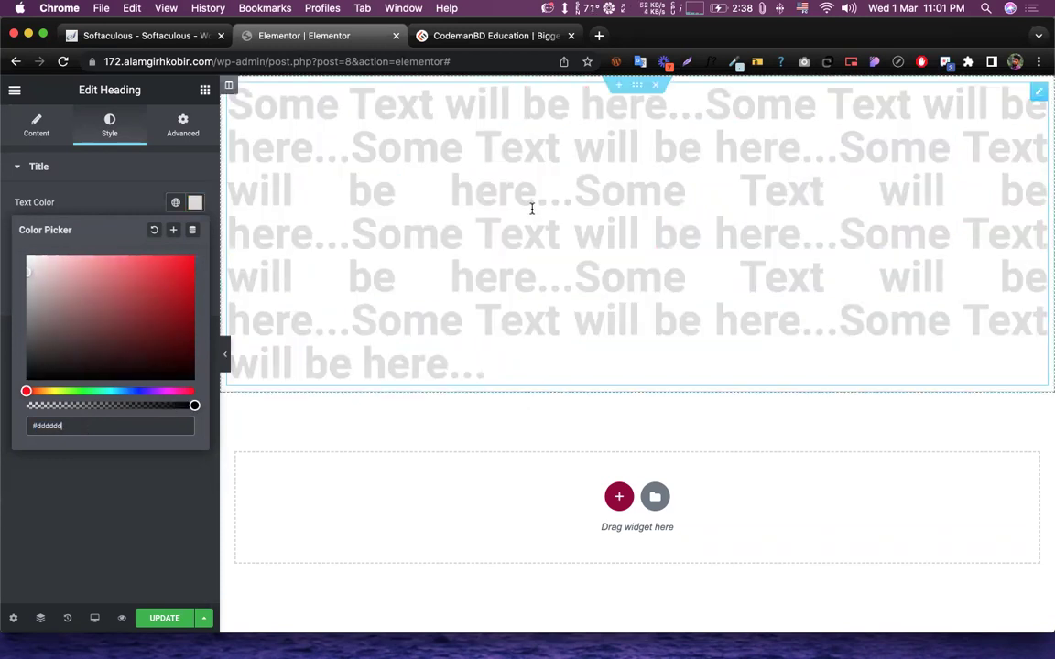
drag(33, 426, 90, 429)
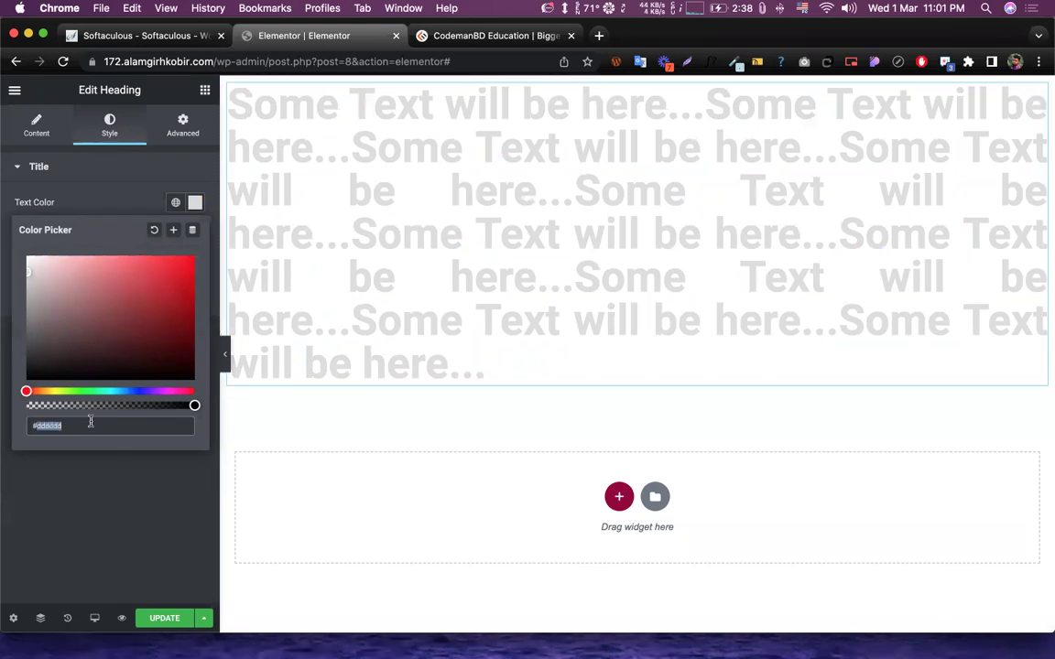
text(#303030)
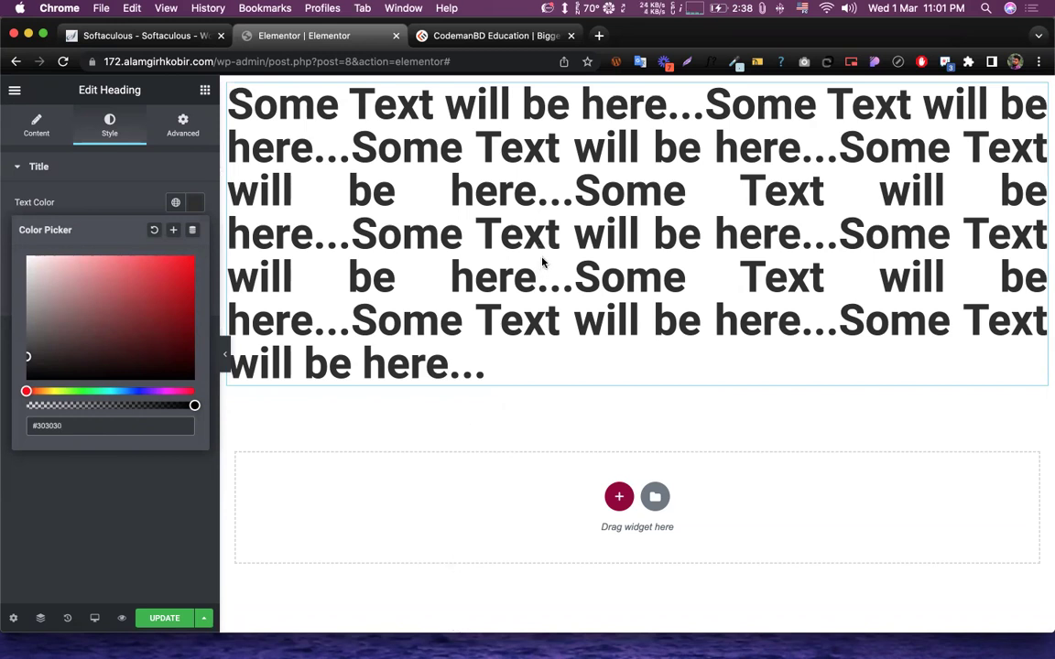
- Close the colour picker, clear stray text selections, and go to the CodemanBD site
click(143, 202)
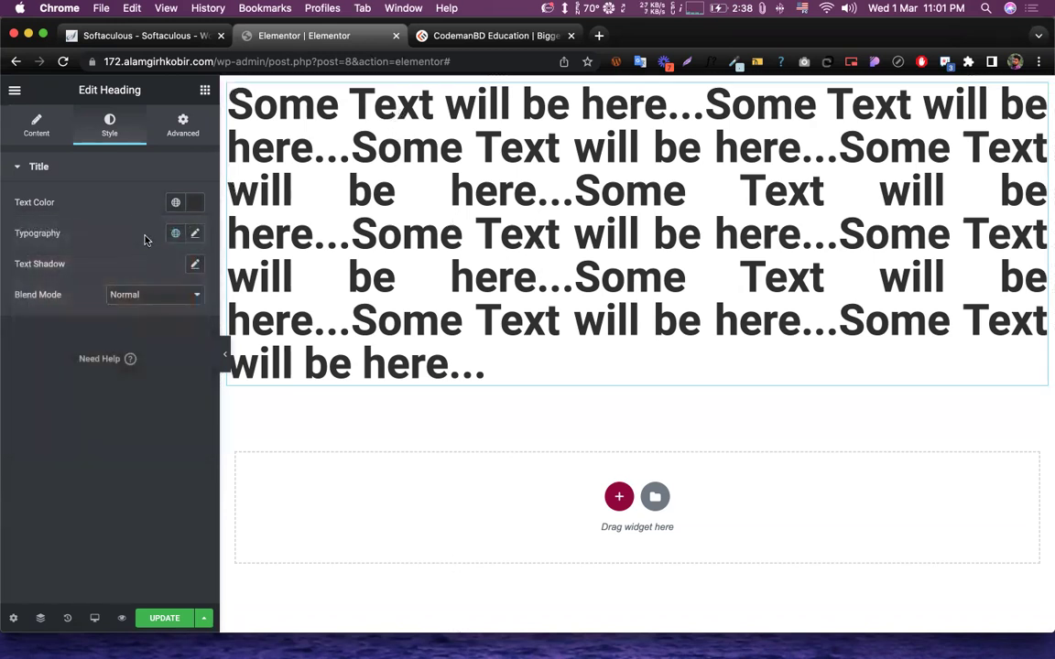
drag(18, 236, 64, 234)
click(96, 236)
click(98, 237)
drag(14, 235, 87, 236)
click(103, 233)
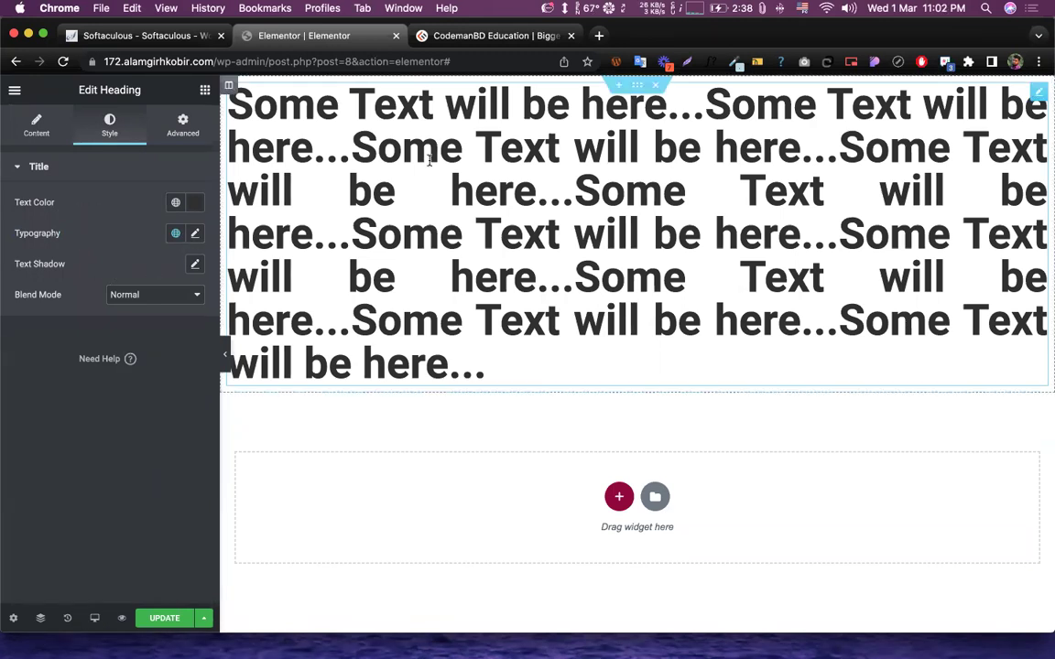
click(436, 39)
scroll(428, 280, down, 10)
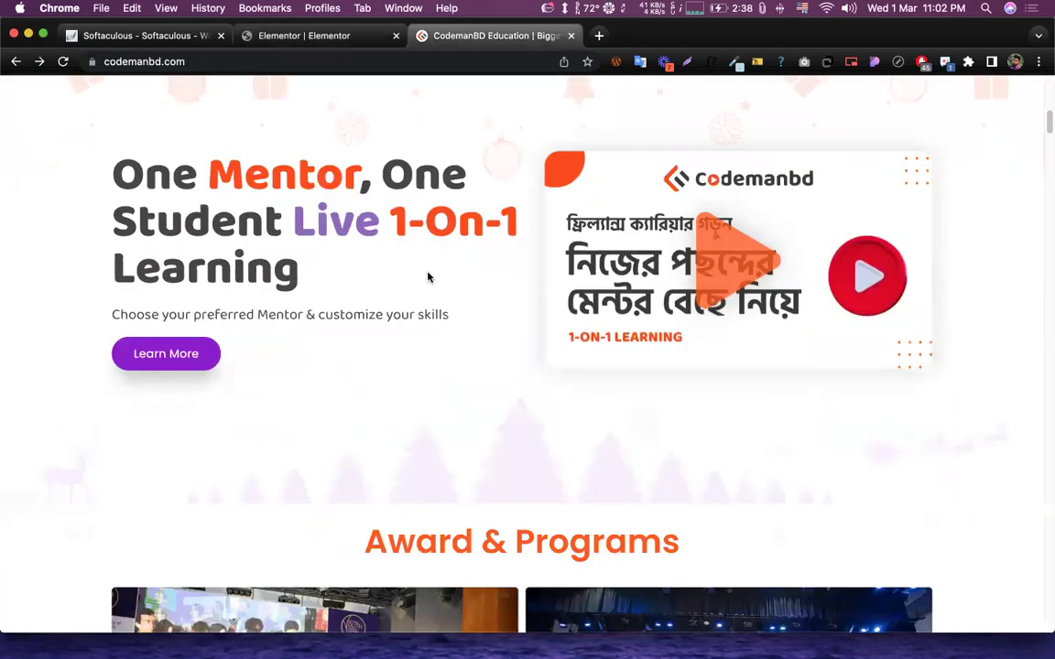
scroll(265, 302, up, 4)
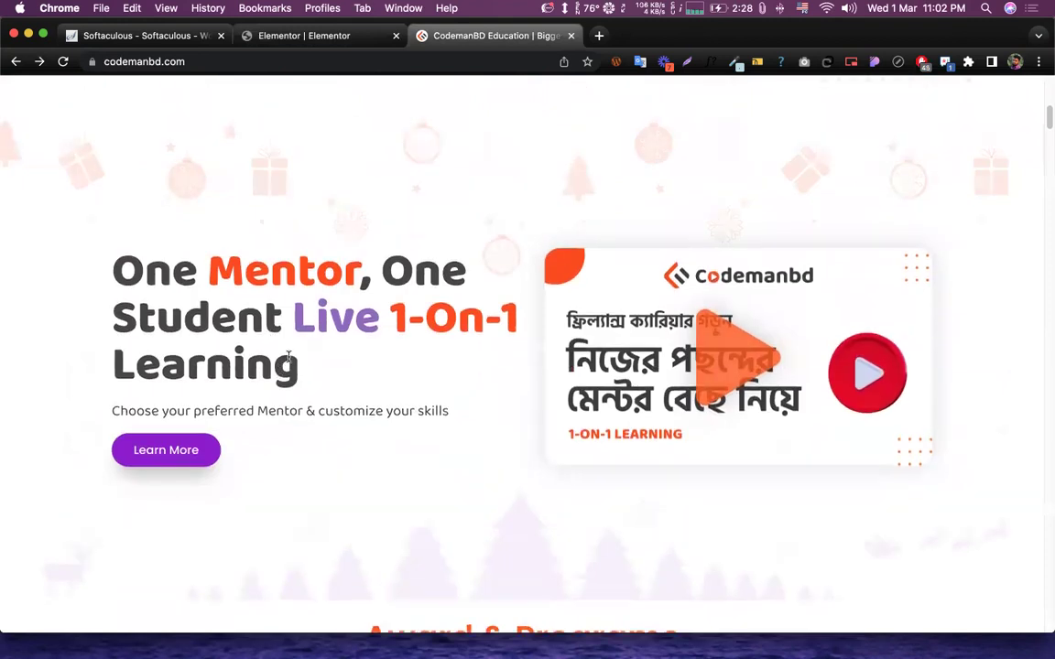
triple_click(235, 313)
click(408, 239)
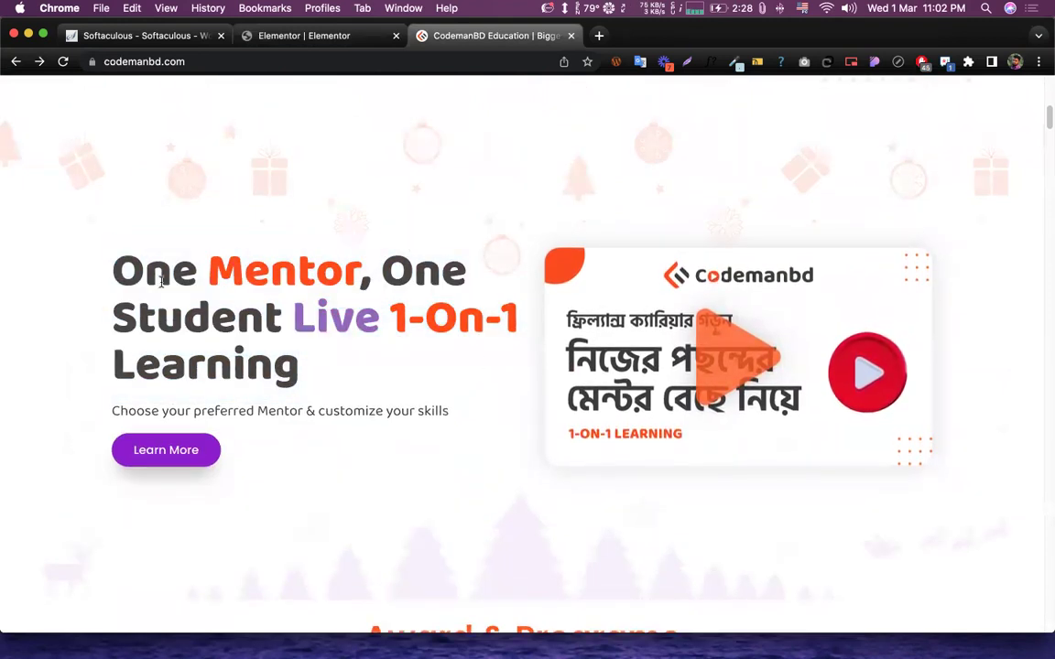
triple_click(396, 370)
click(408, 362)
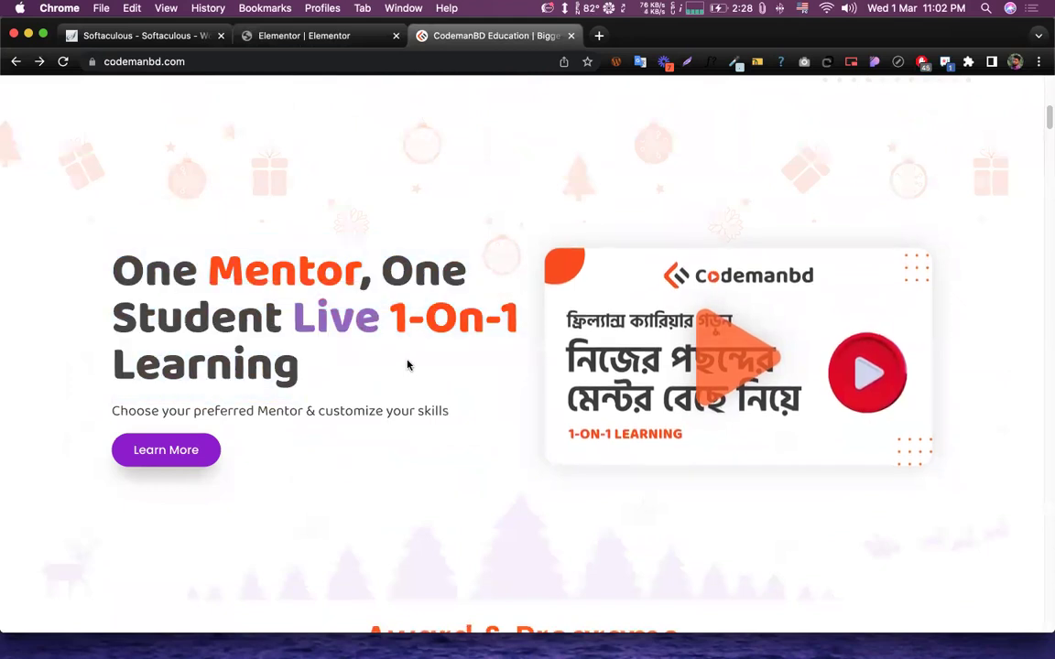
scroll(448, 383, down, 5)
drag(342, 455, 780, 502)
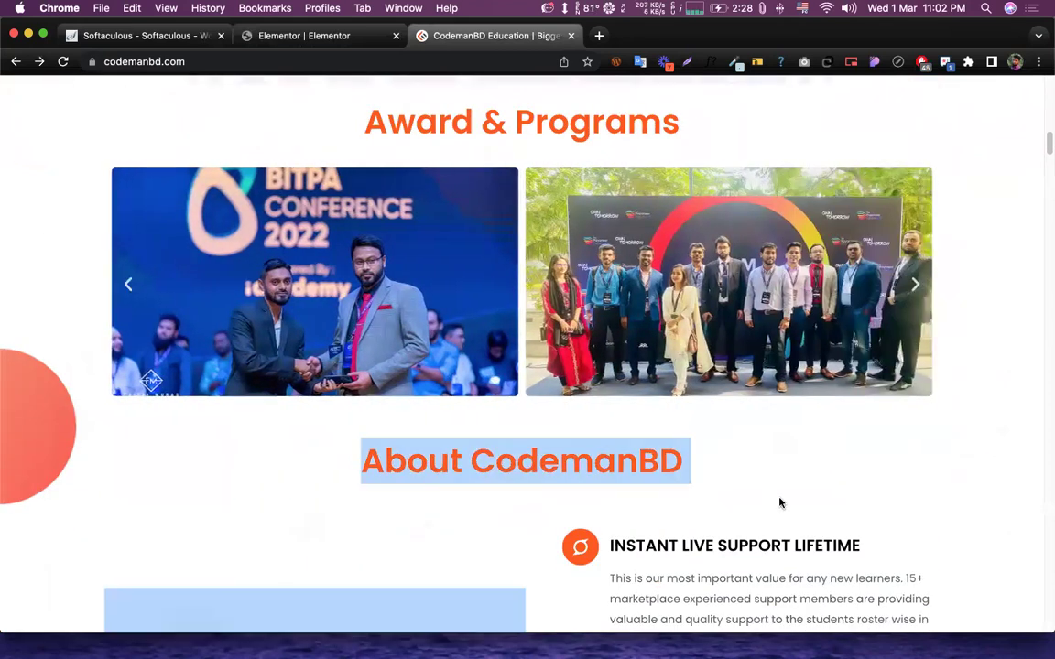
click(497, 370)
scroll(577, 325, up, 5)
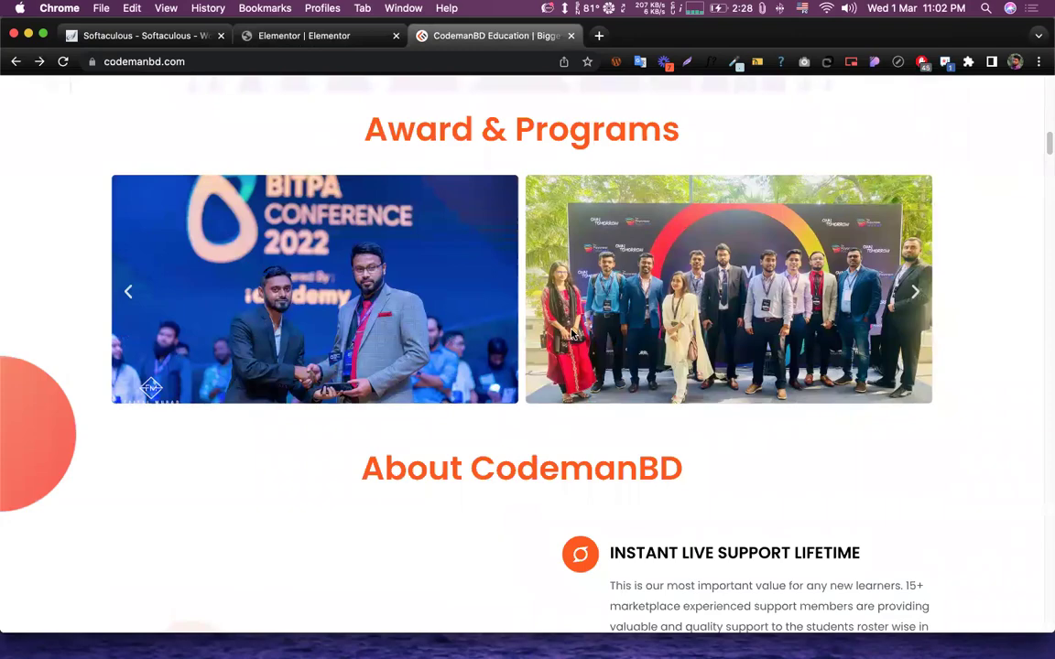
scroll(541, 310, down, 10)
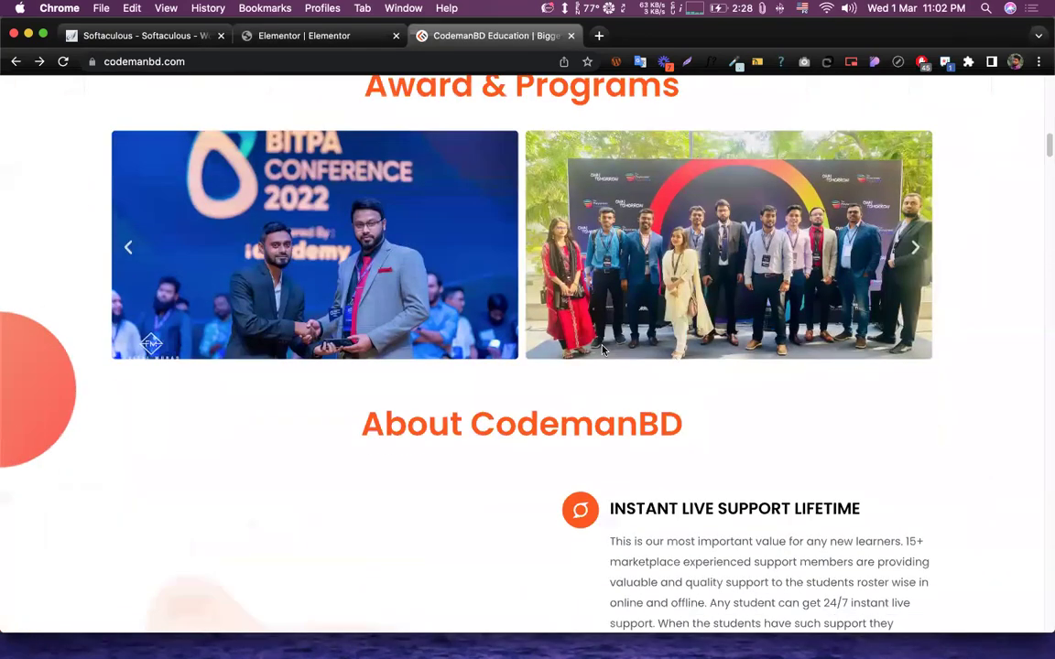
scroll(491, 220, up, 4)
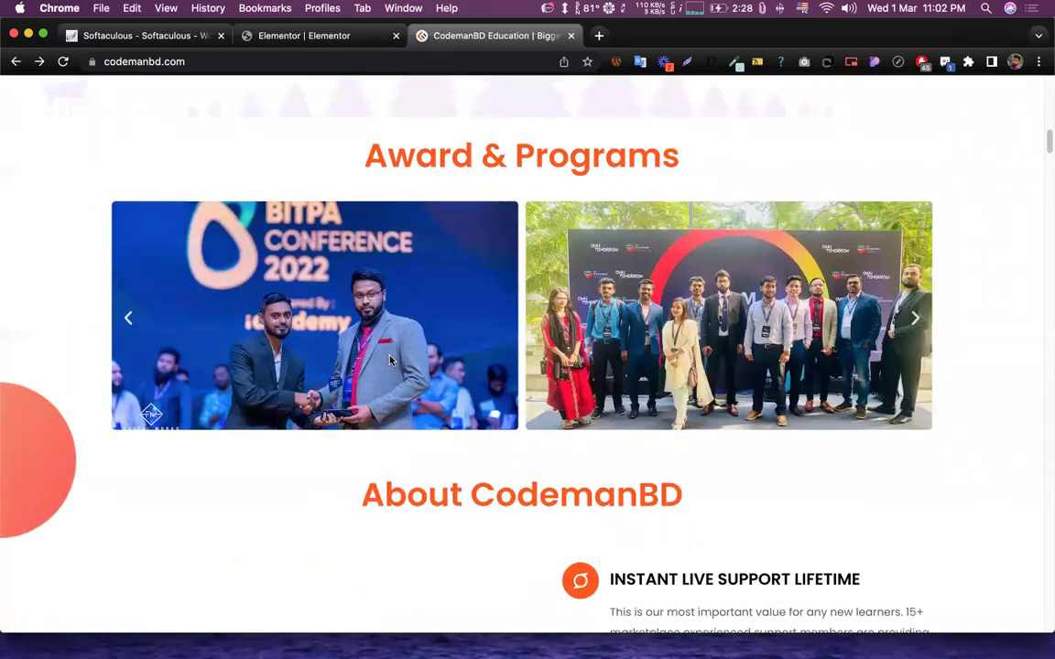
scroll(350, 320, up, 1)
scroll(359, 312, down, 1)
scroll(359, 312, down, 3)
drag(337, 231, 716, 250)
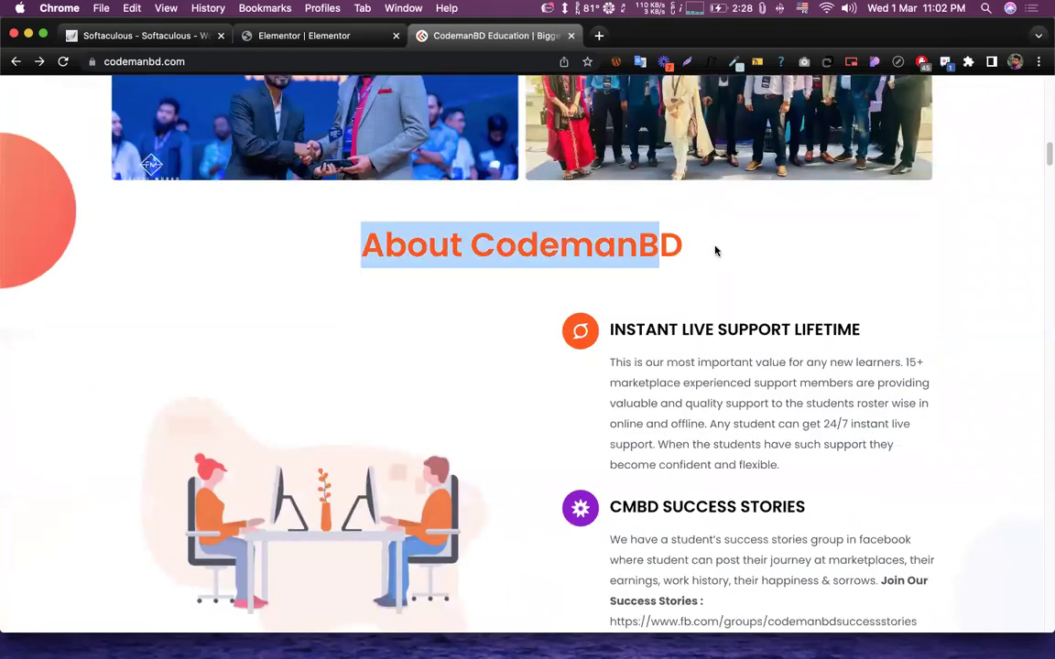
click(430, 253)
triple_click(423, 232)
click(747, 236)
drag(606, 329, 749, 348)
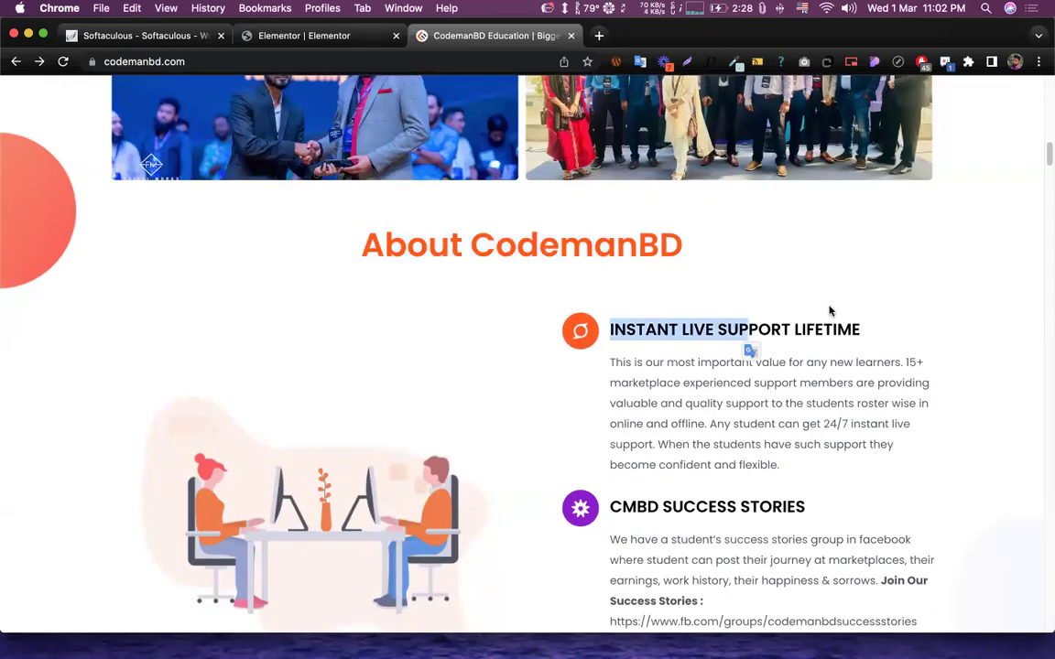
click(714, 354)
scroll(609, 335, up, 4)
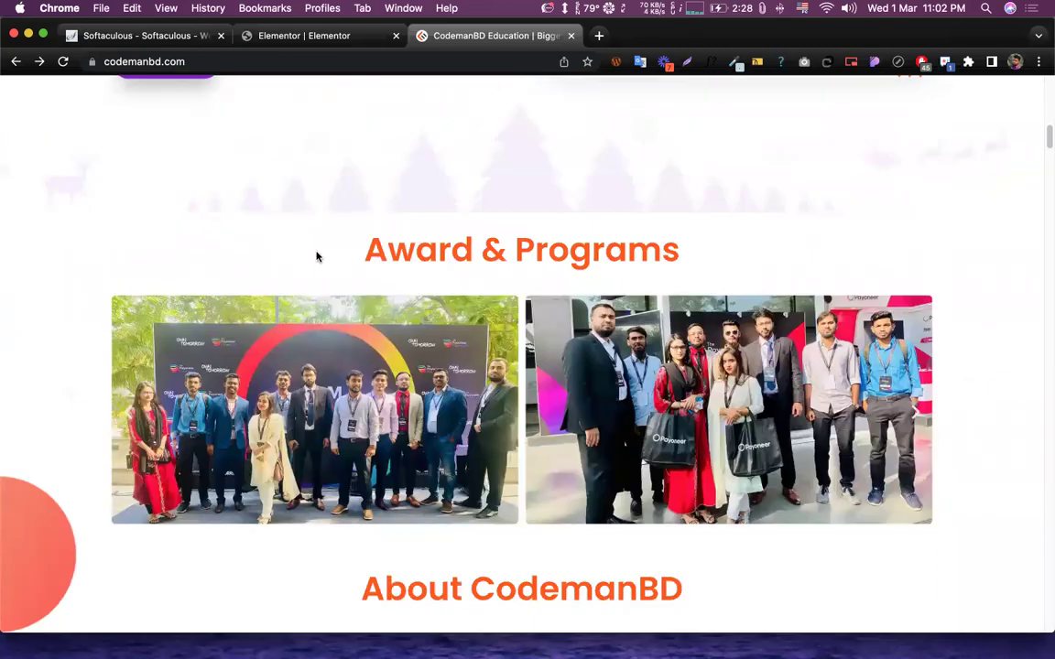
drag(316, 254, 722, 259)
click(841, 252)
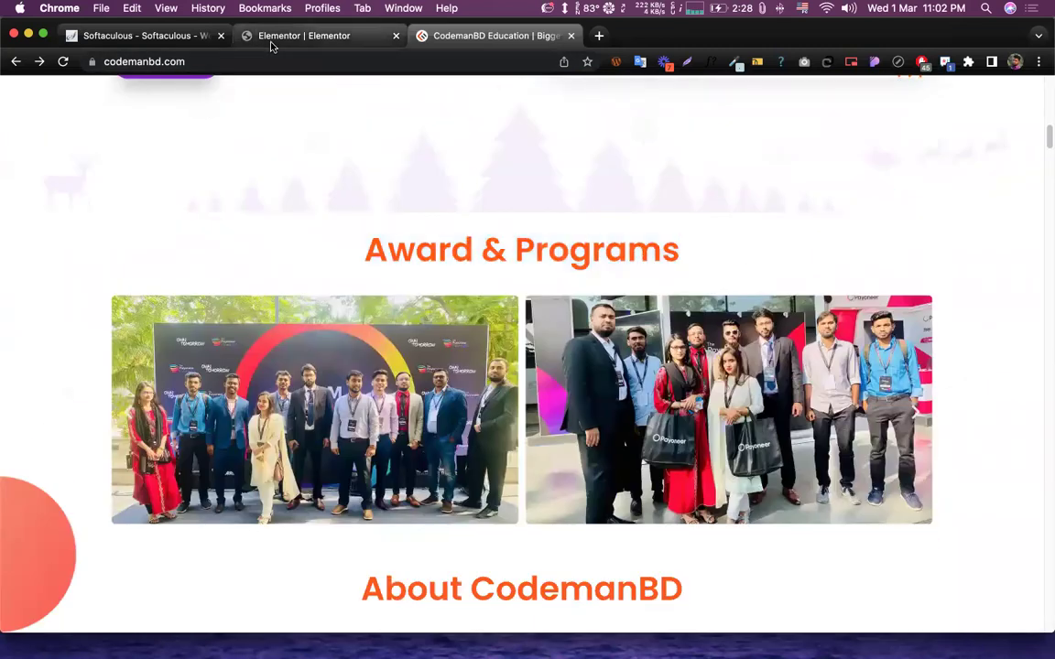
click(274, 37)
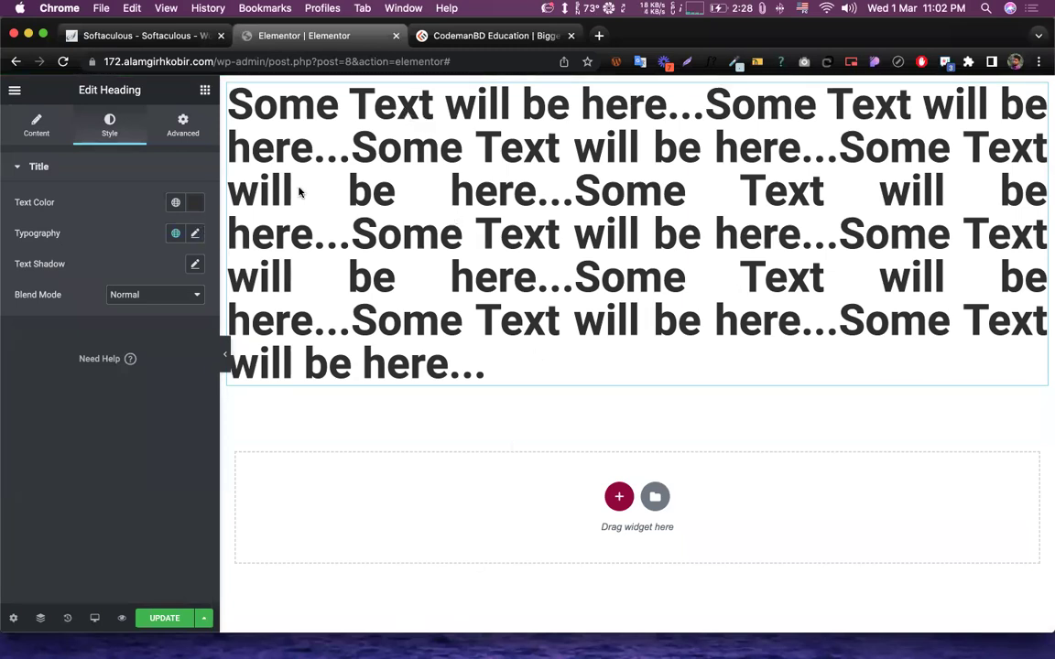
- Open the heading's Typography options, currently Roboto at weight 600
click(194, 235)
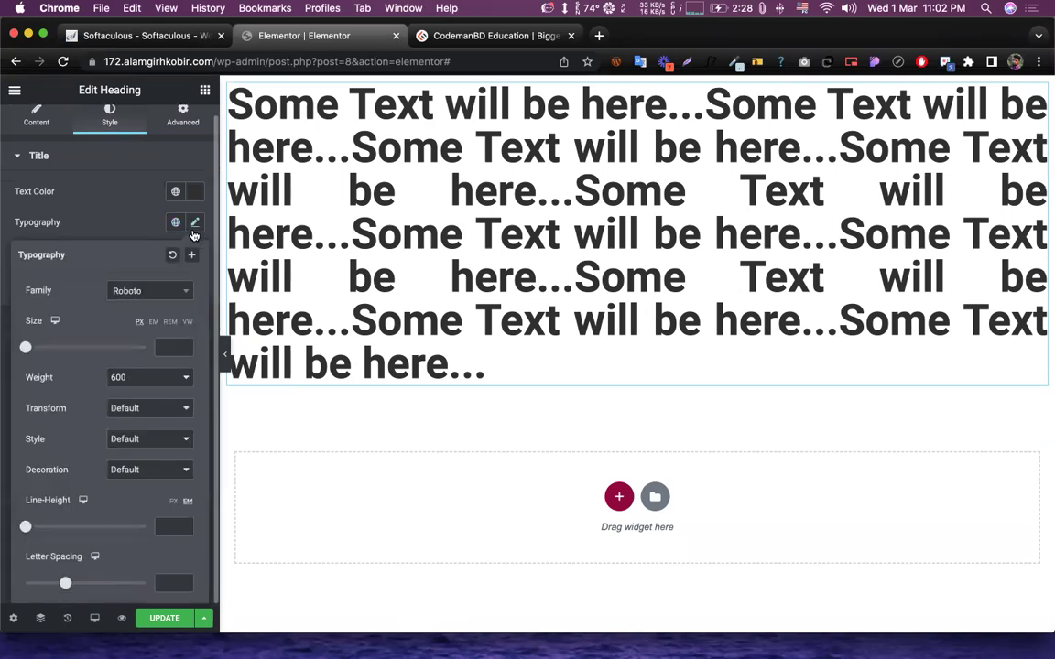
drag(29, 291, 87, 295)
- Try the heading in Rochester, Rokkitt and Red Hat Display fonts
click(162, 303)
scroll(176, 390, down, 2)
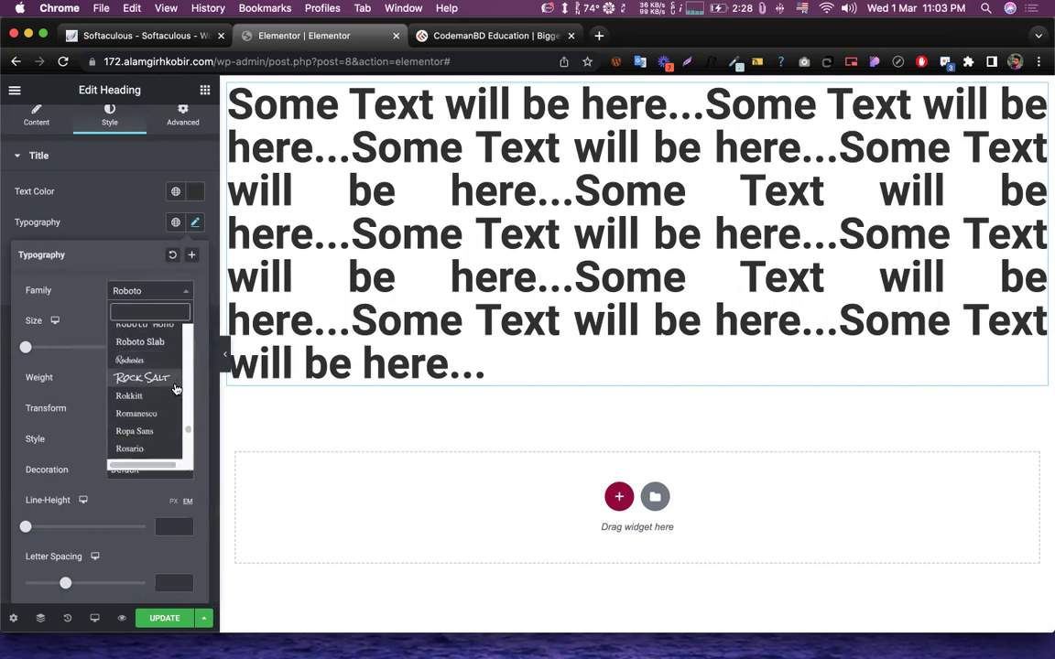
click(135, 360)
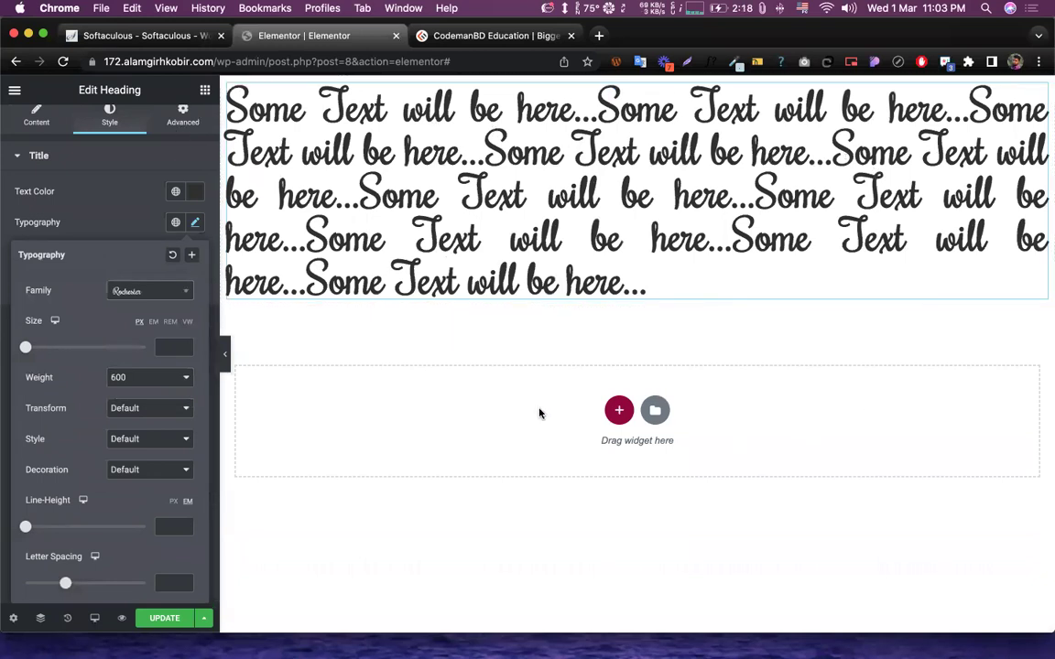
click(135, 295)
click(132, 387)
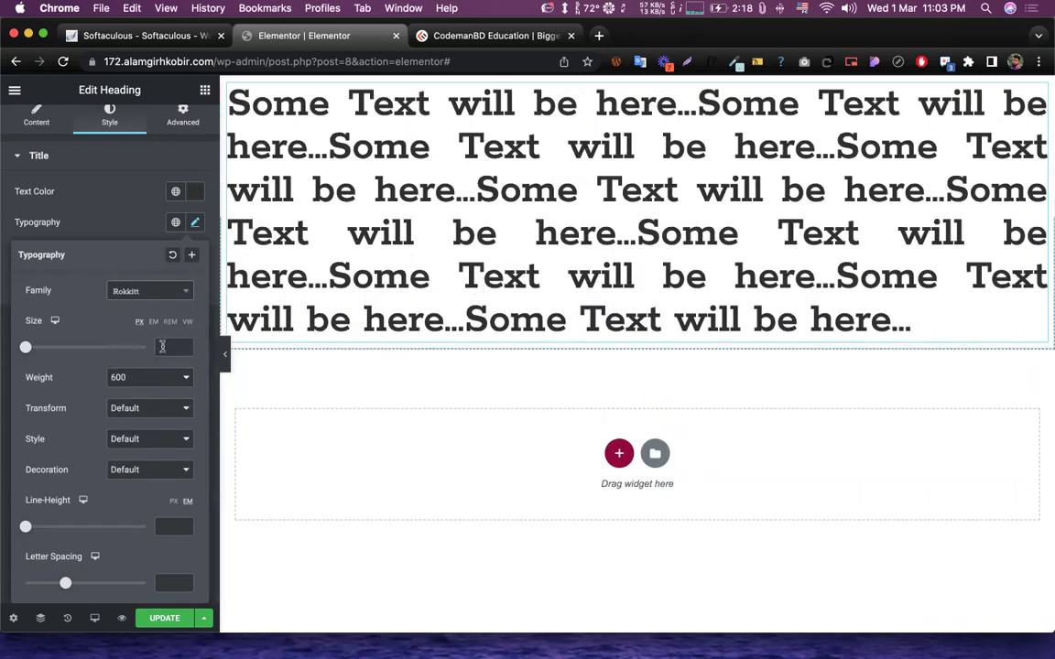
click(140, 293)
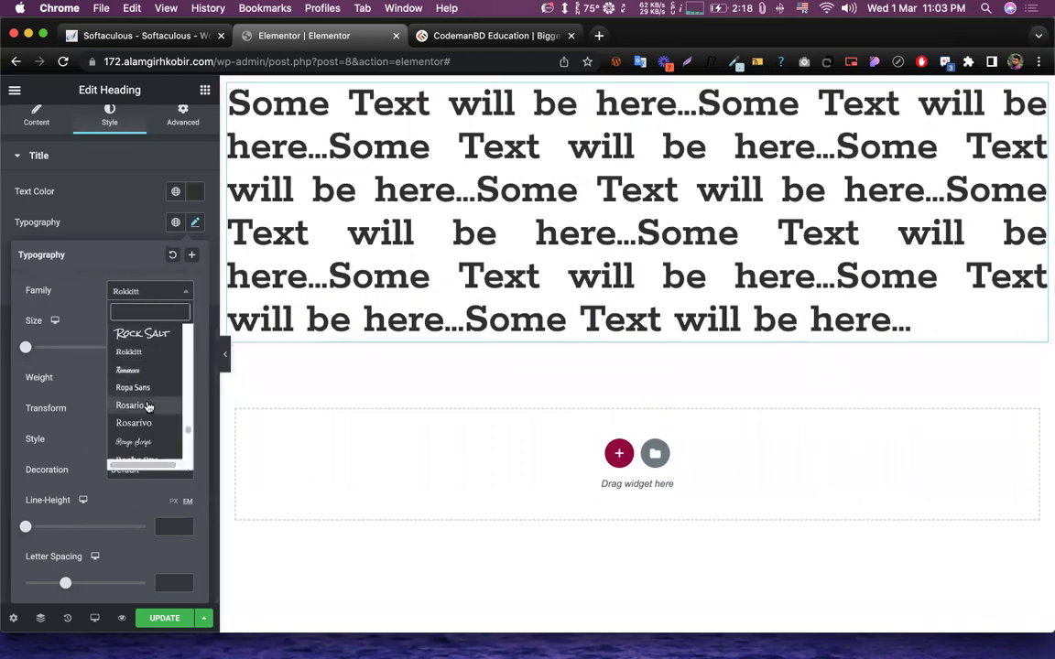
scroll(151, 406, up, 8)
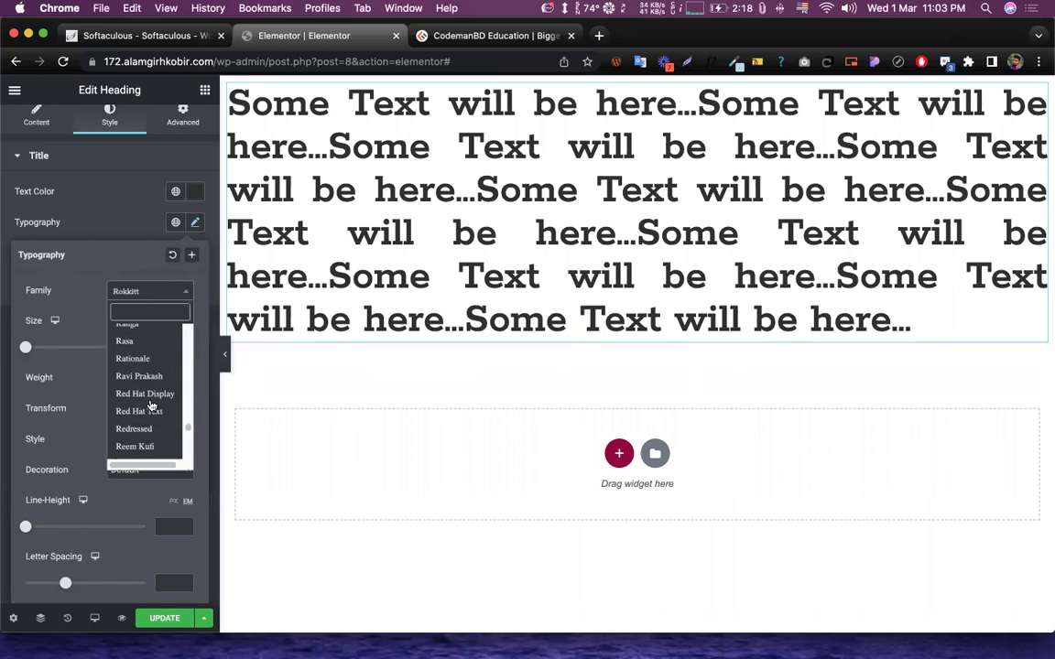
click(128, 394)
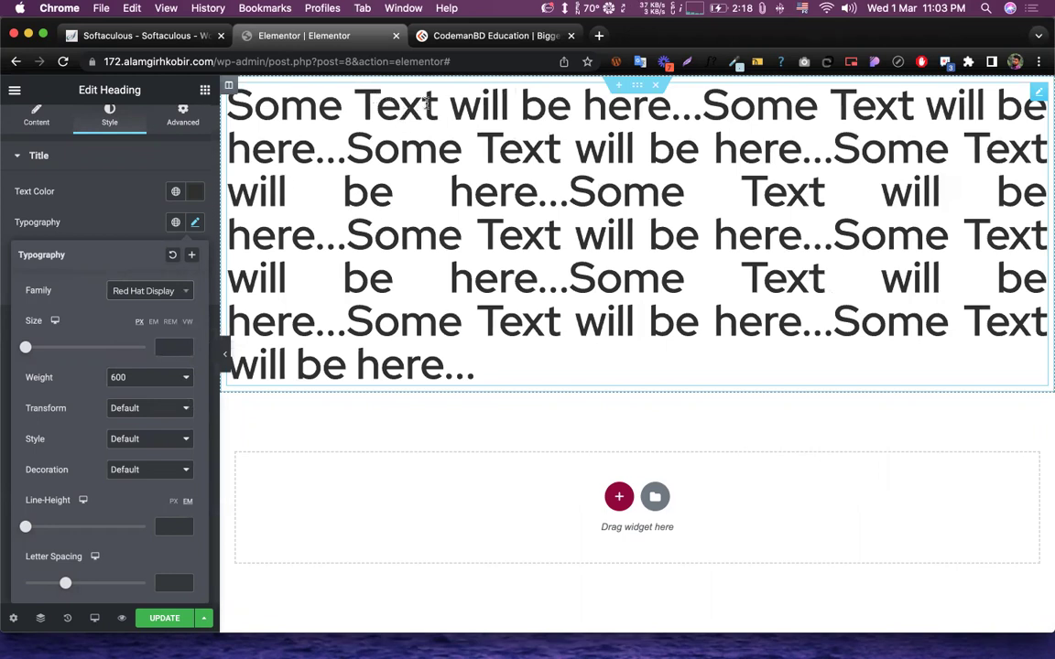
- Try Rambla, Rammetto One and Ranchers, then keep the font as Rancho
click(147, 291)
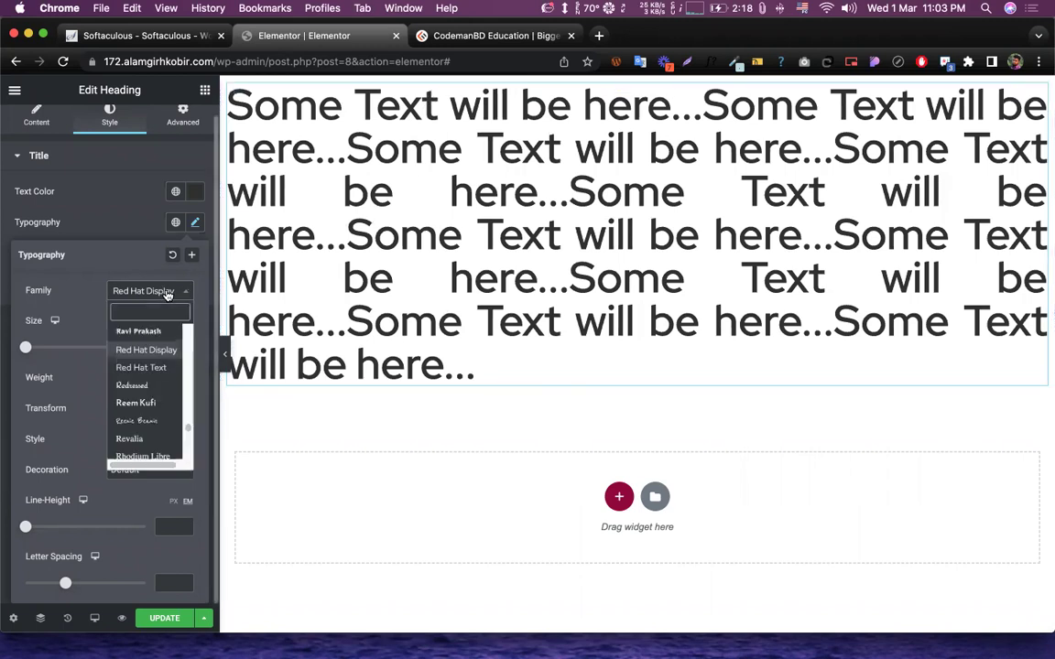
scroll(155, 417, up, 5)
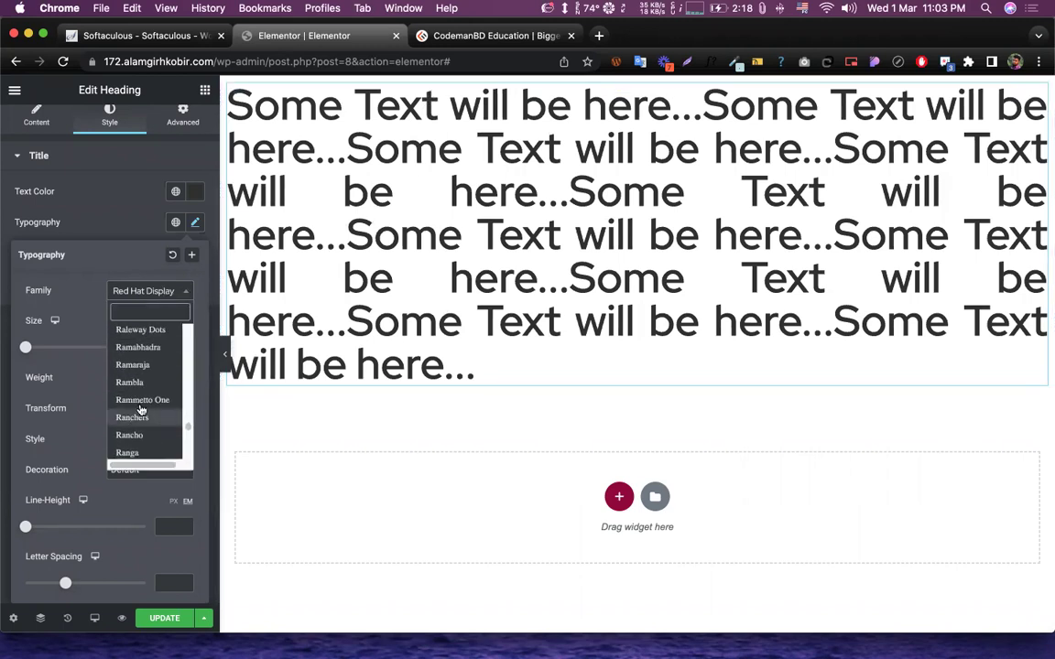
click(130, 386)
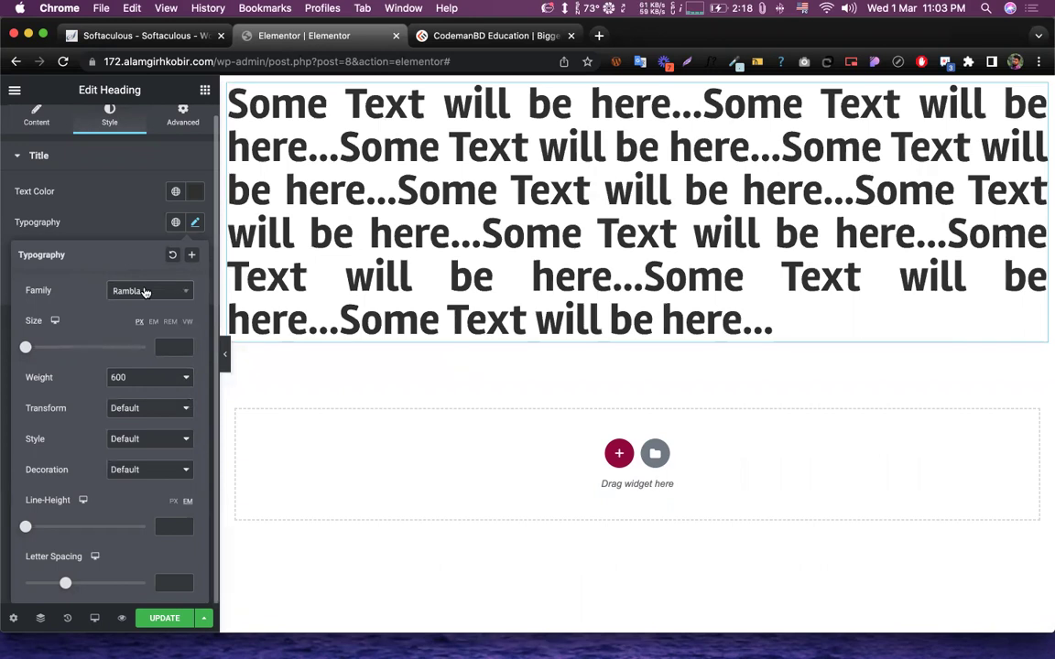
click(137, 290)
click(140, 382)
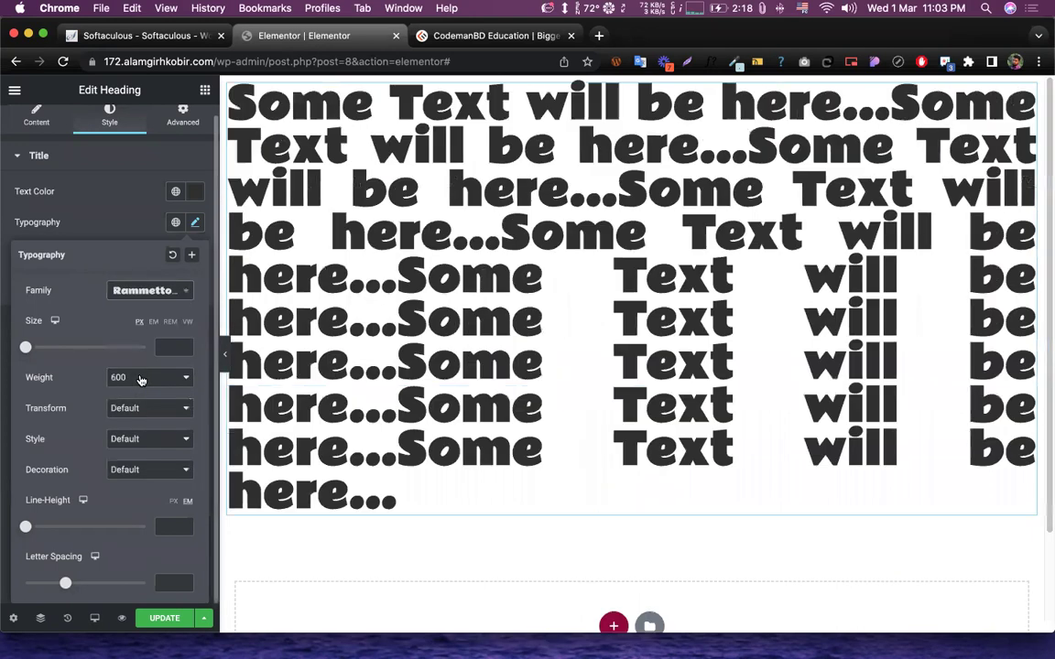
click(167, 295)
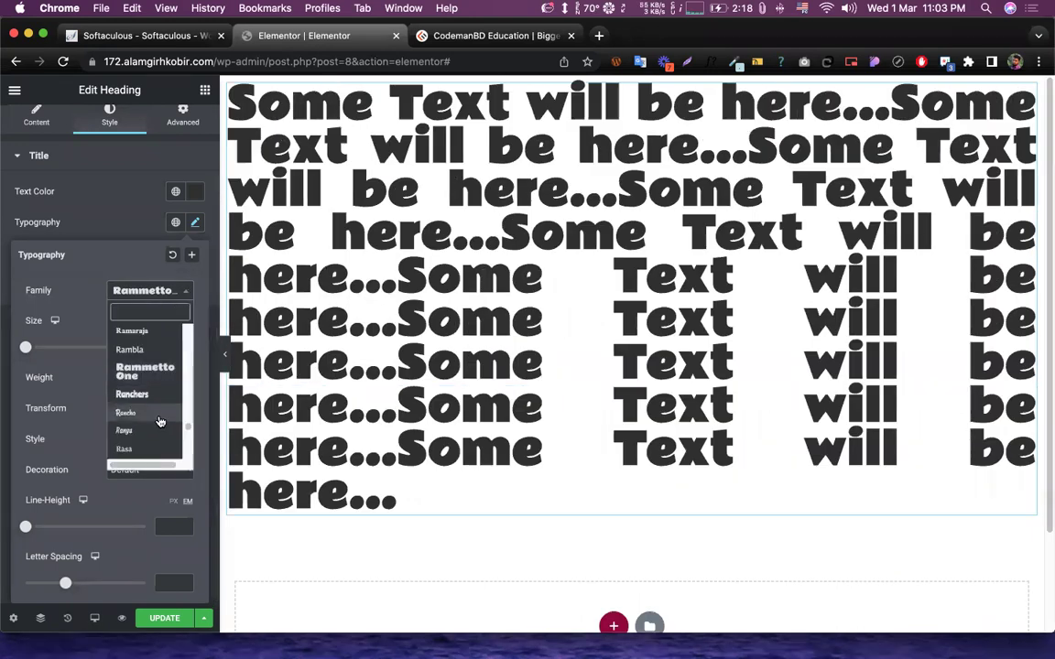
click(137, 394)
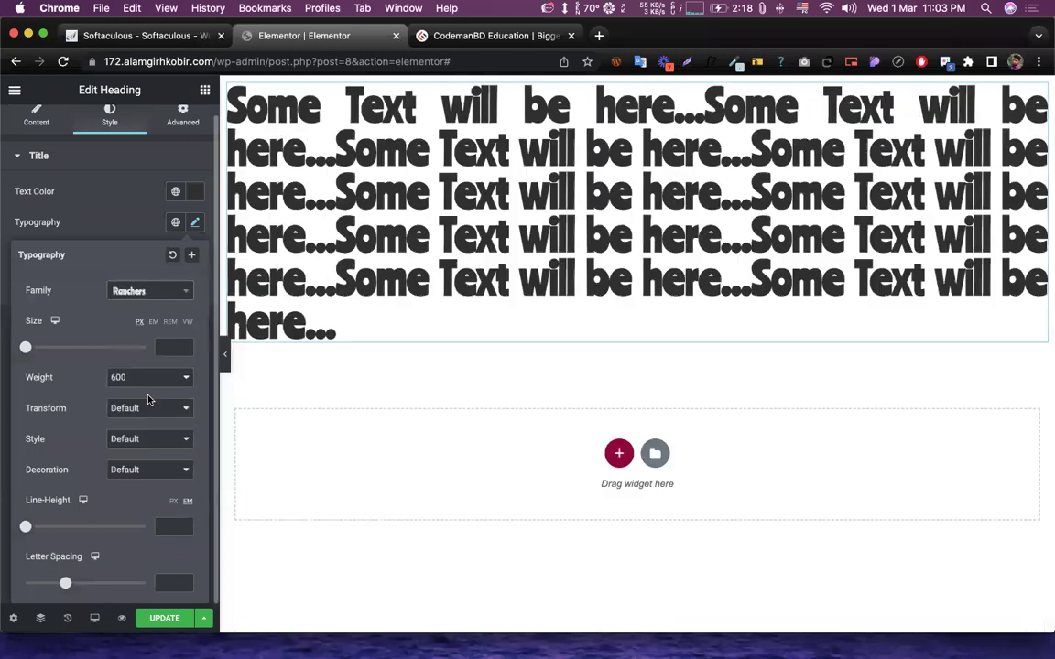
click(147, 290)
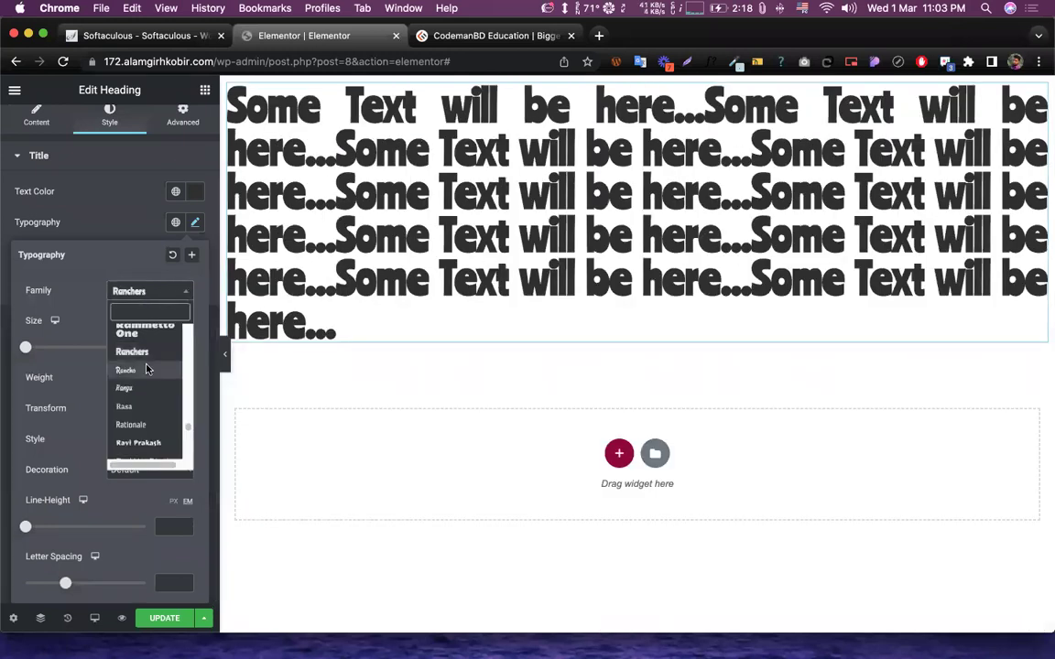
click(148, 370)
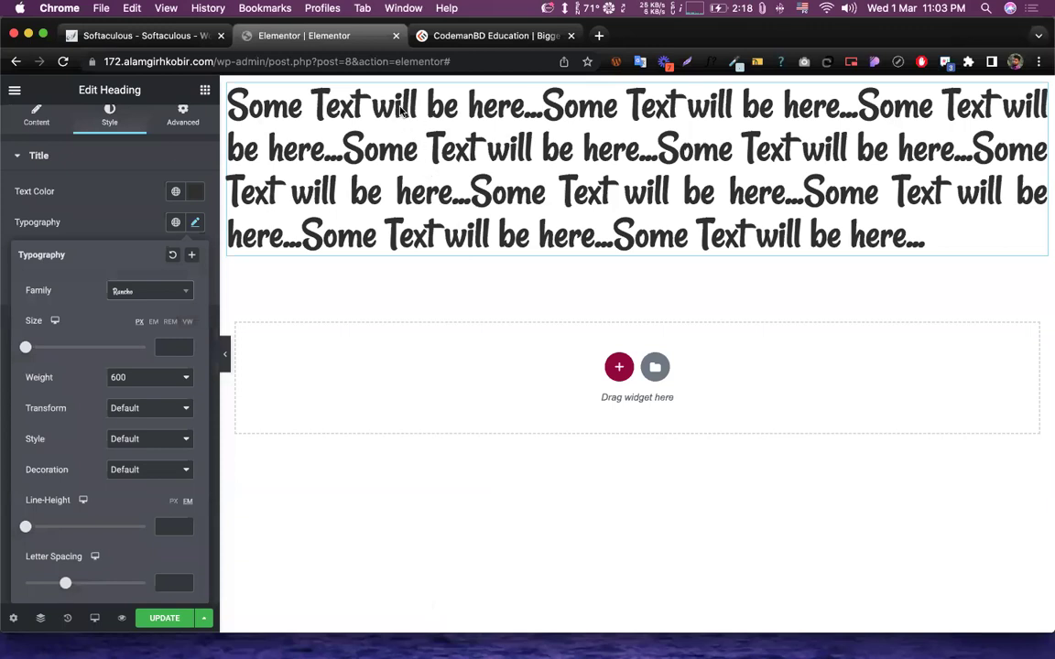
click(151, 291)
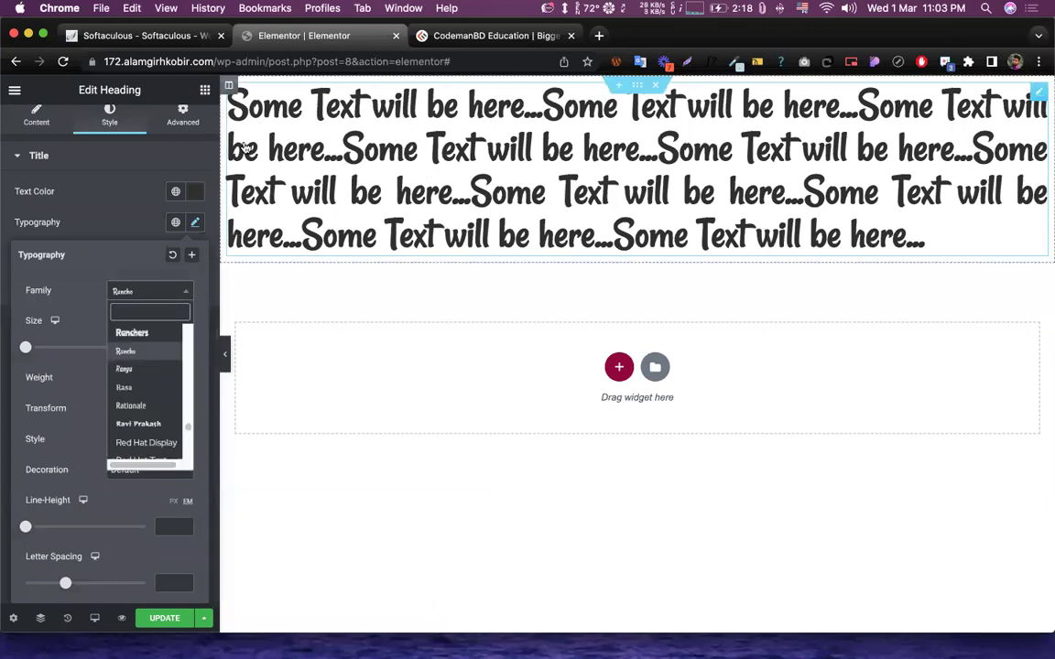
click(68, 299)
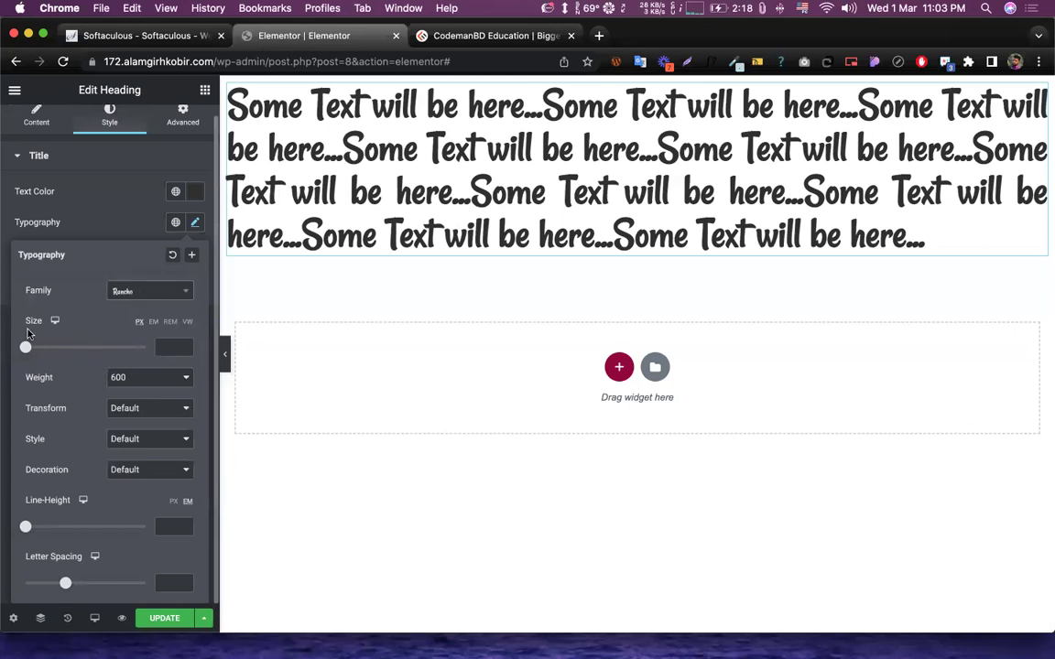
drag(20, 323, 100, 324)
click(103, 321)
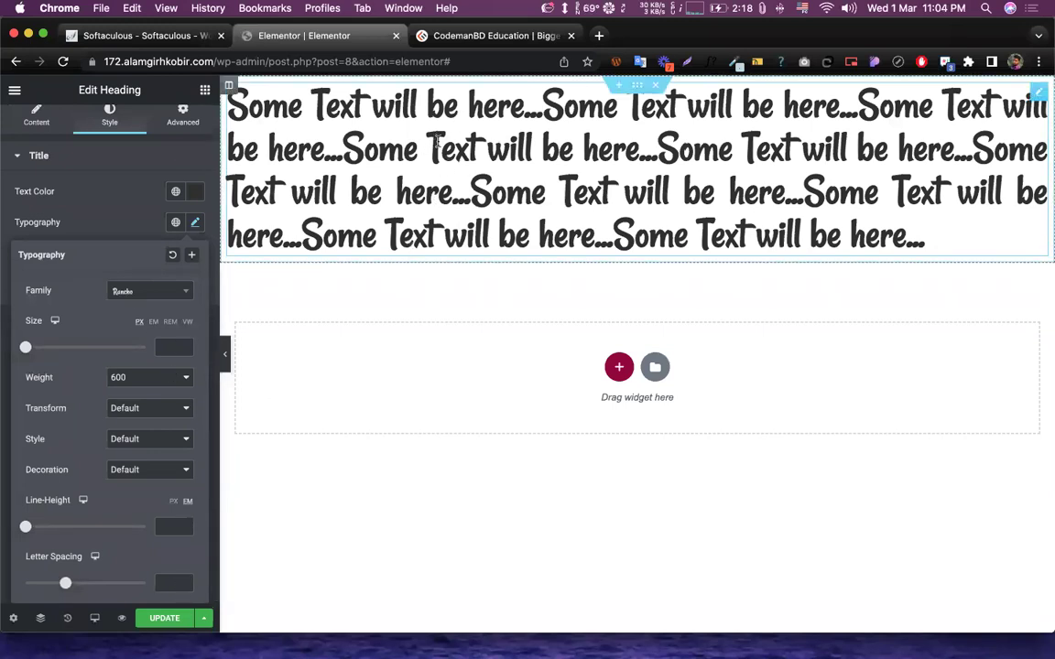
- Enlarge the heading font size, first to 32 and then to 78 px
click(169, 346)
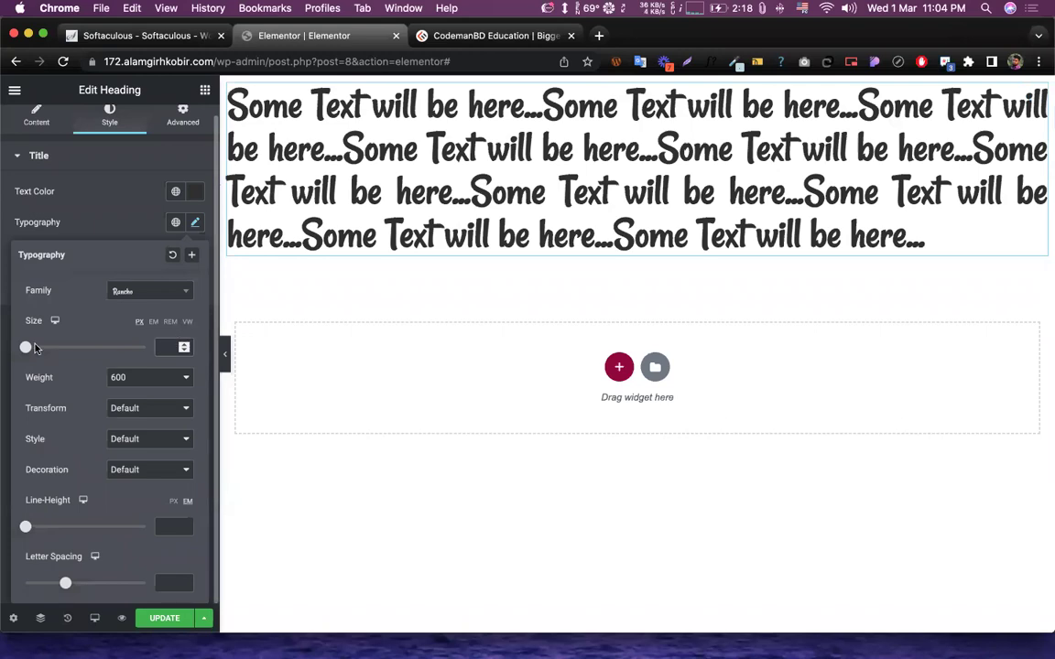
drag(26, 350, 52, 352)
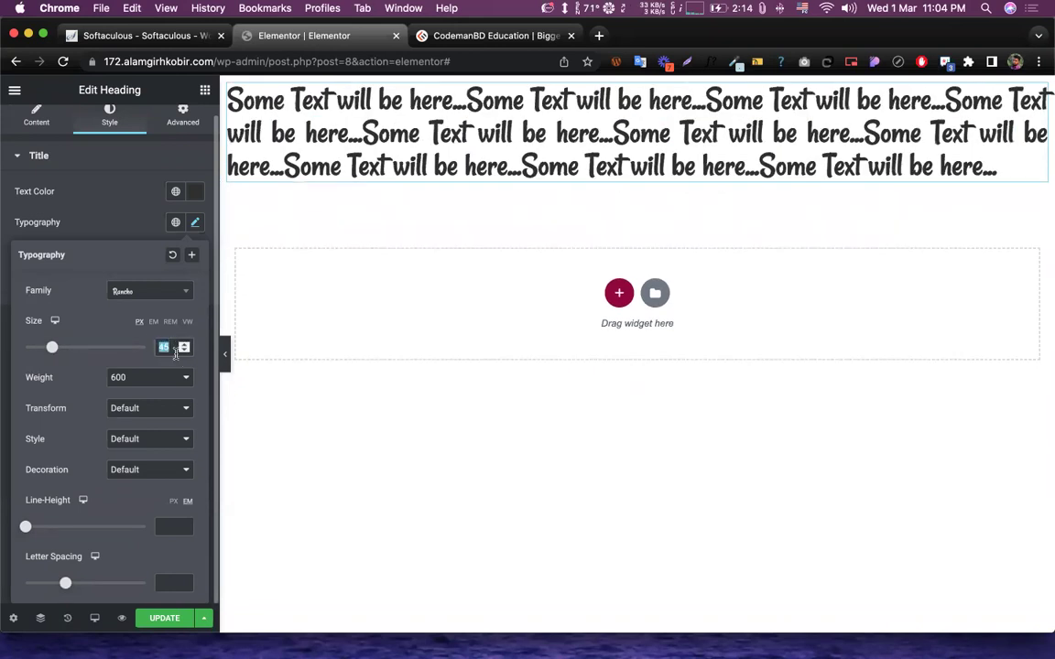
text(32)
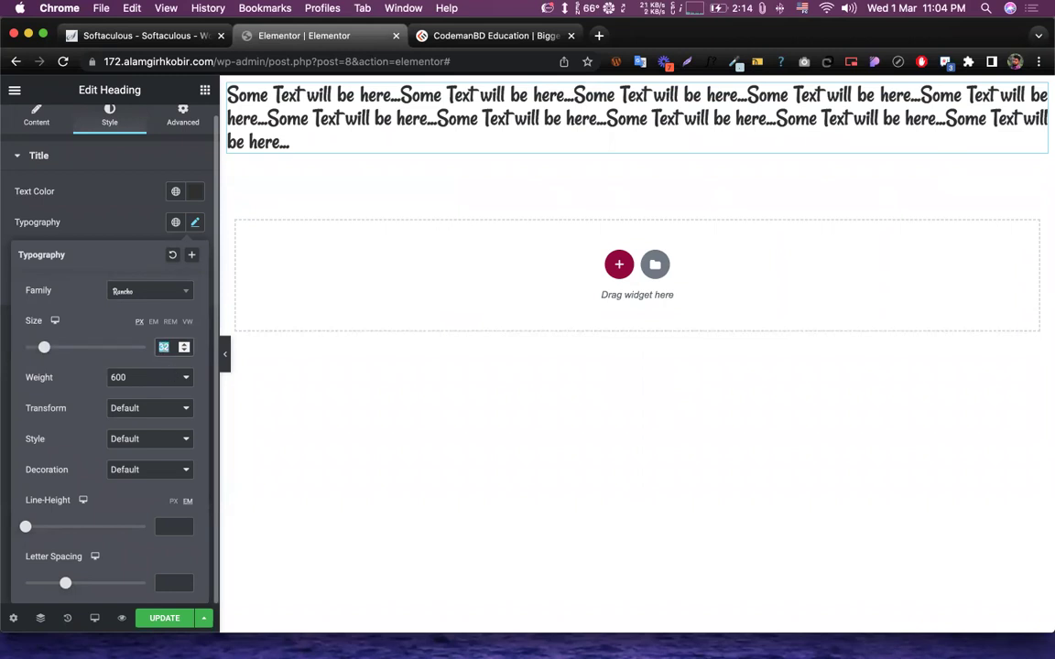
text(78)
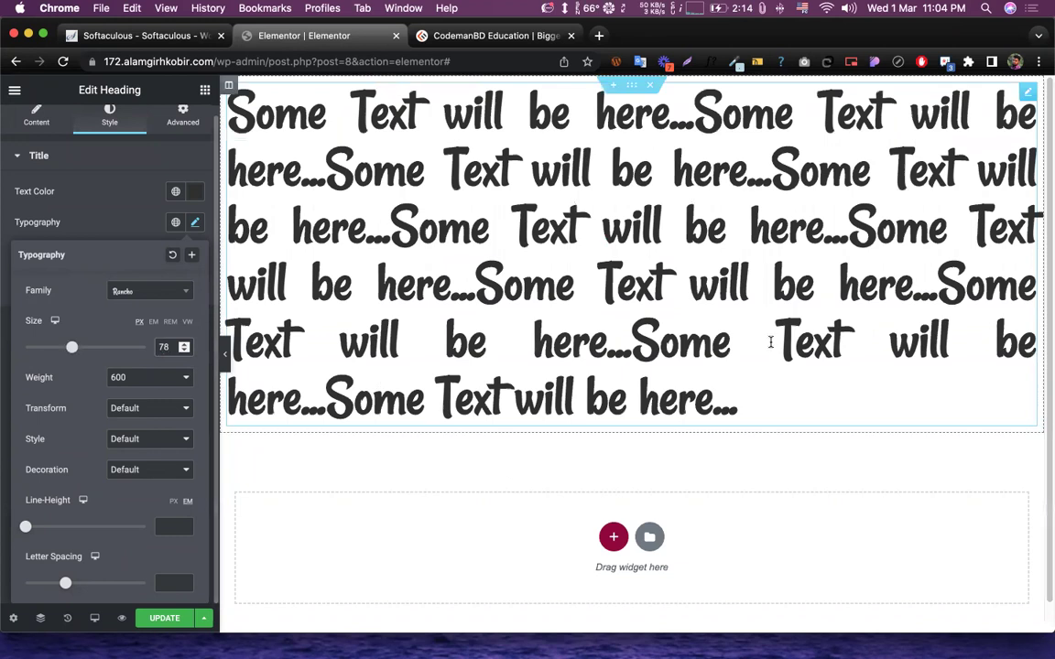
double_click(161, 346)
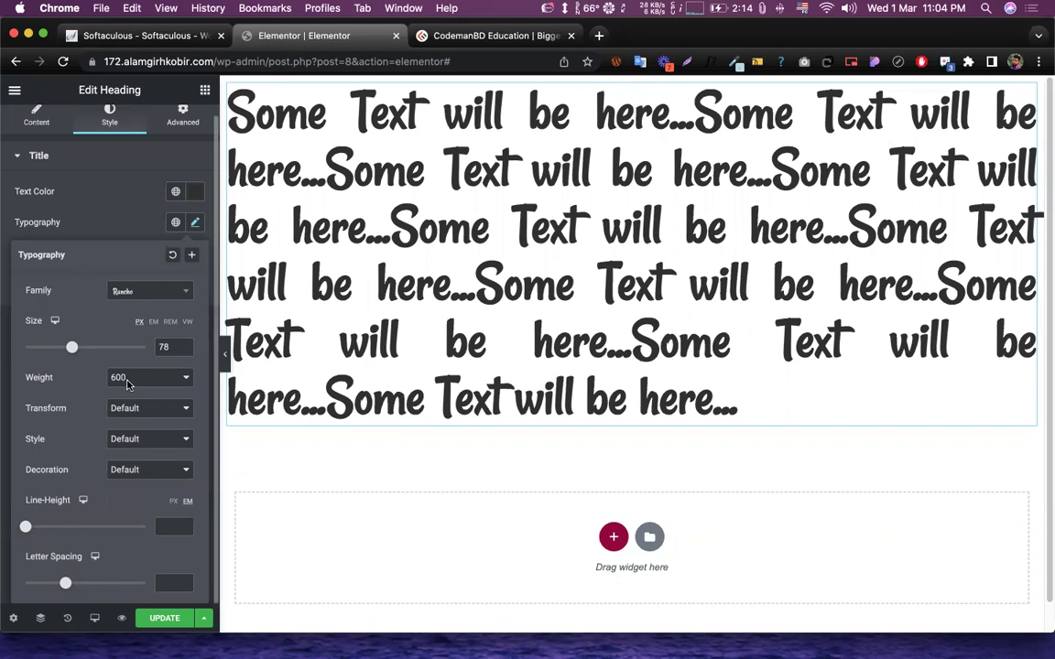
- Try heading weights 100 and 900, then settle on weight 400
drag(22, 380, 56, 380)
click(71, 380)
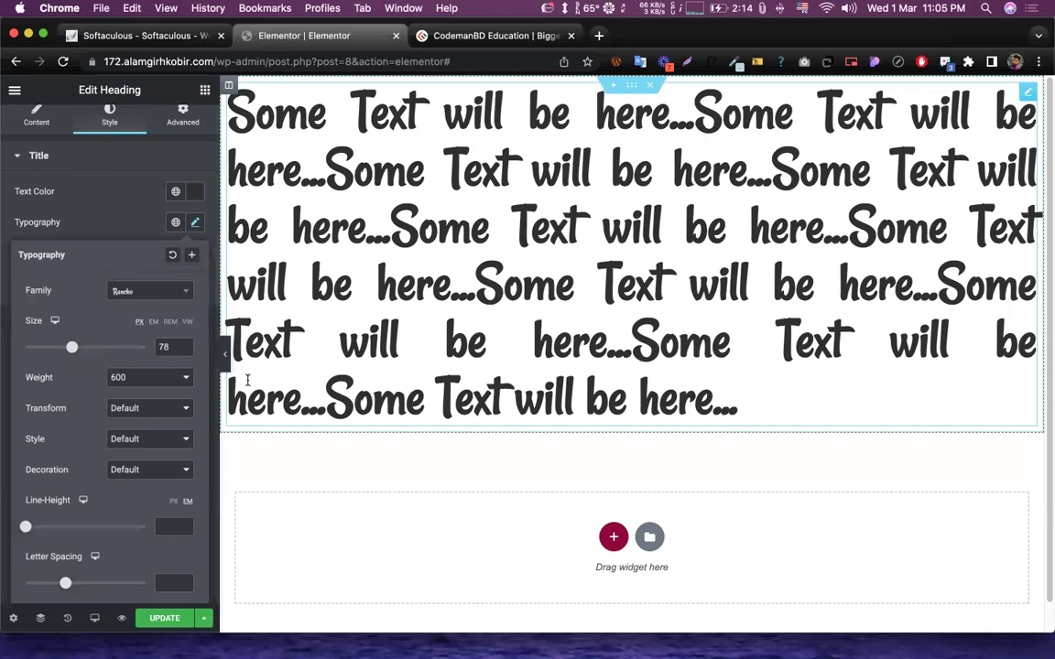
click(151, 377)
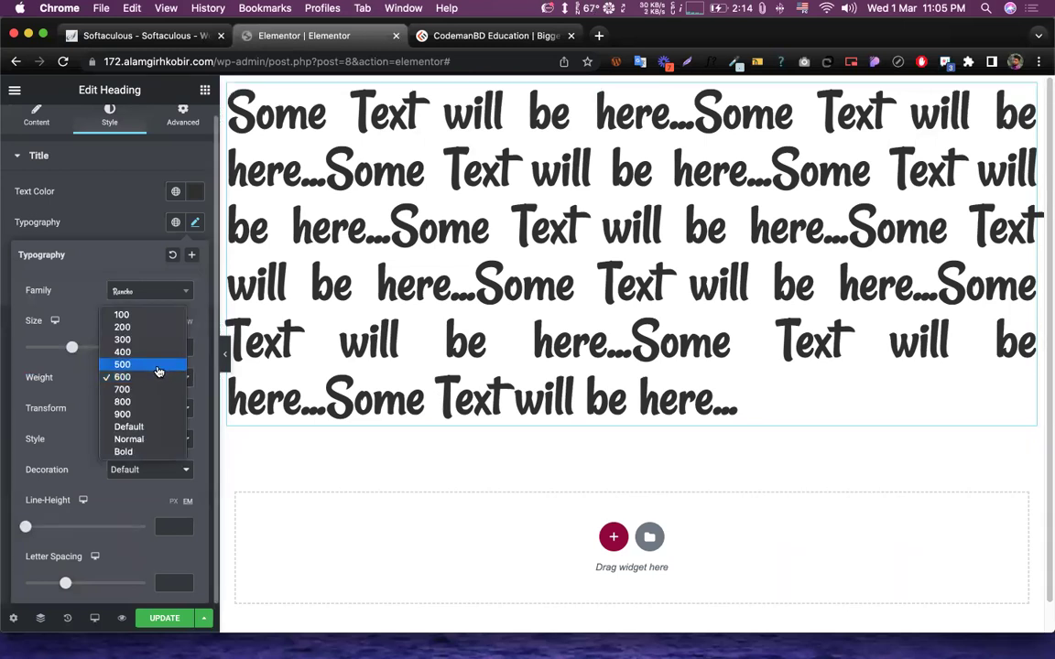
click(122, 315)
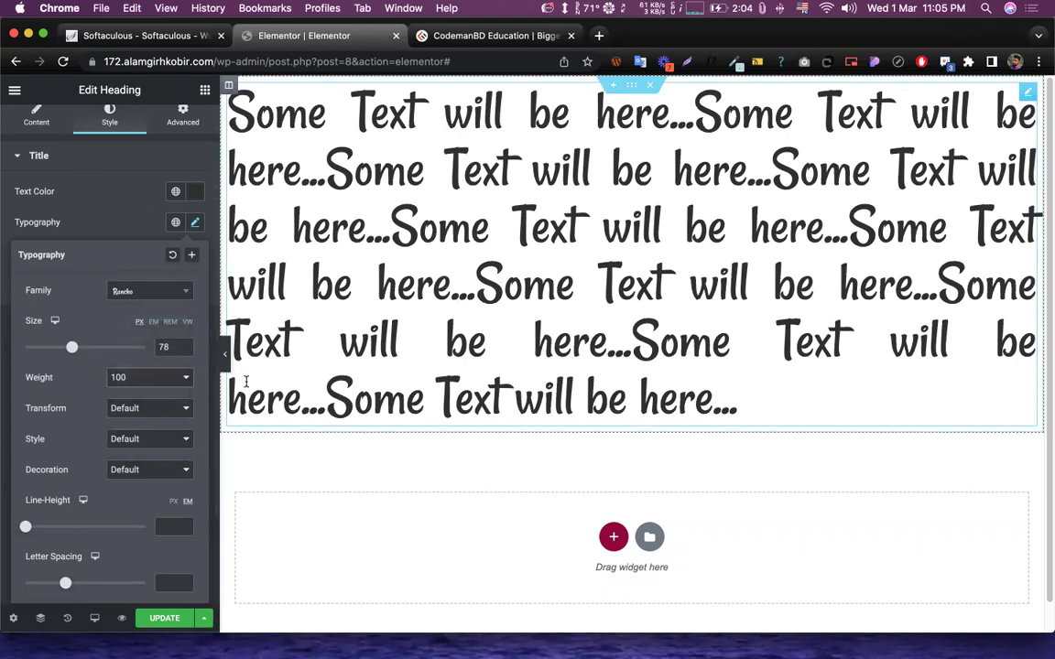
click(146, 378)
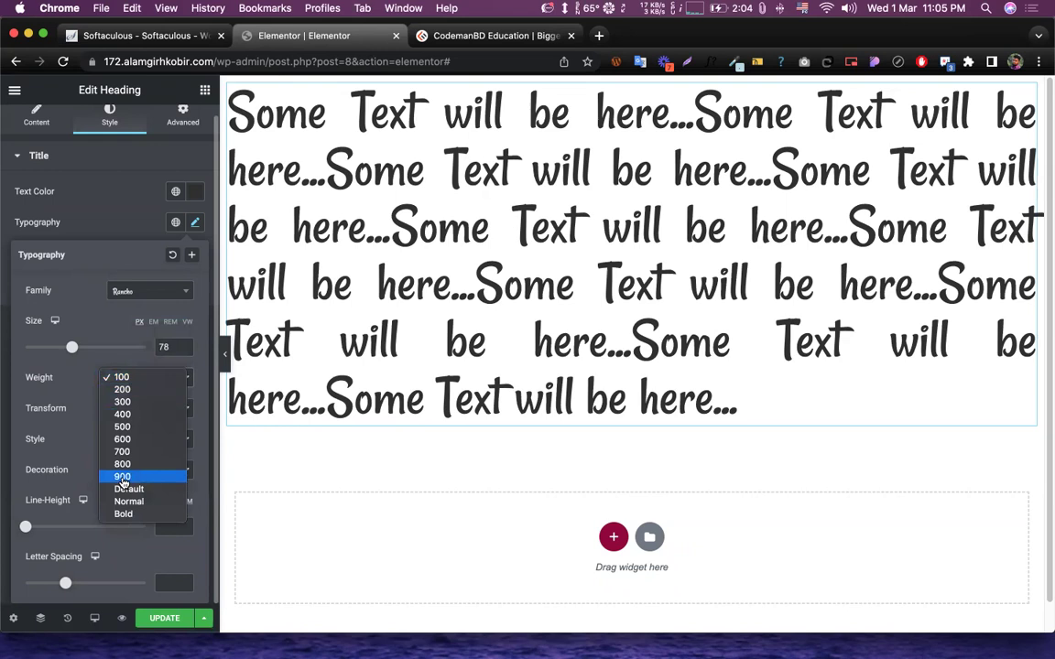
click(123, 477)
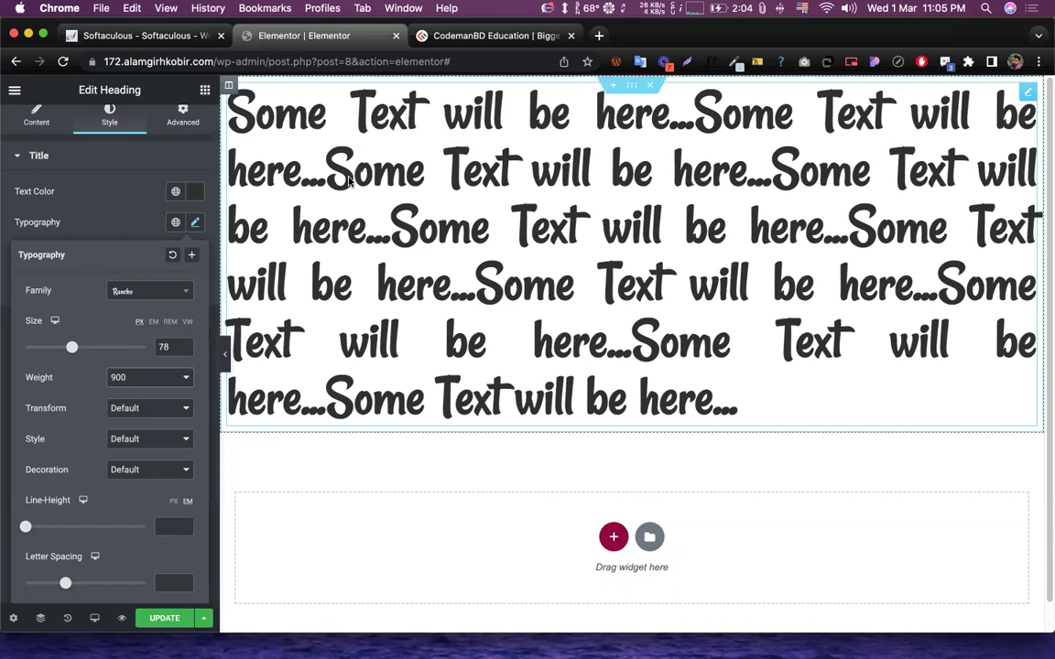
click(159, 378)
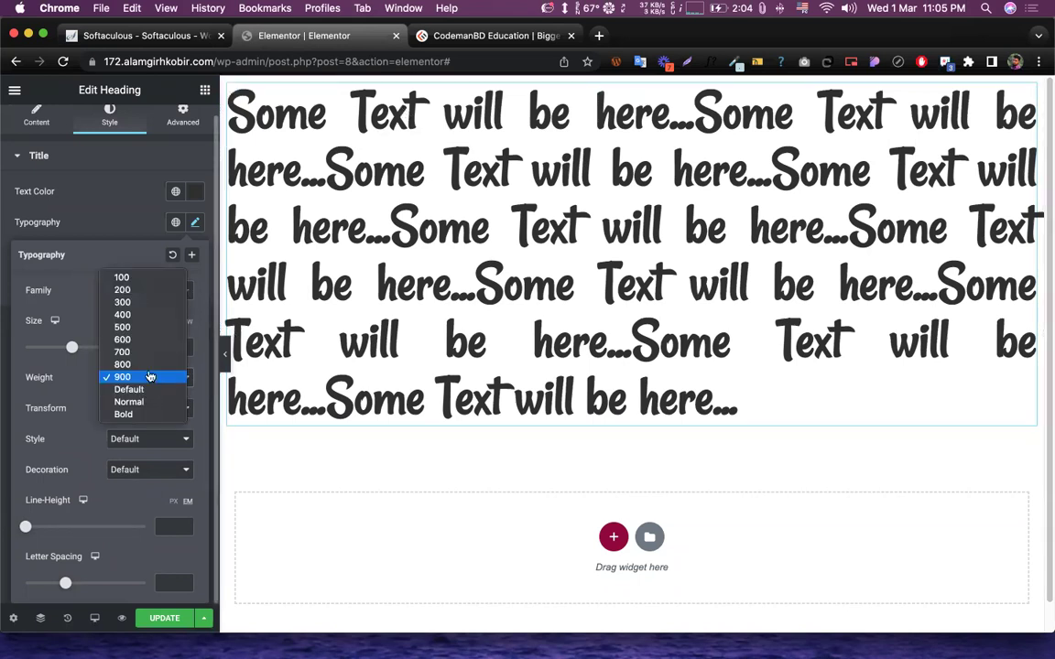
click(122, 315)
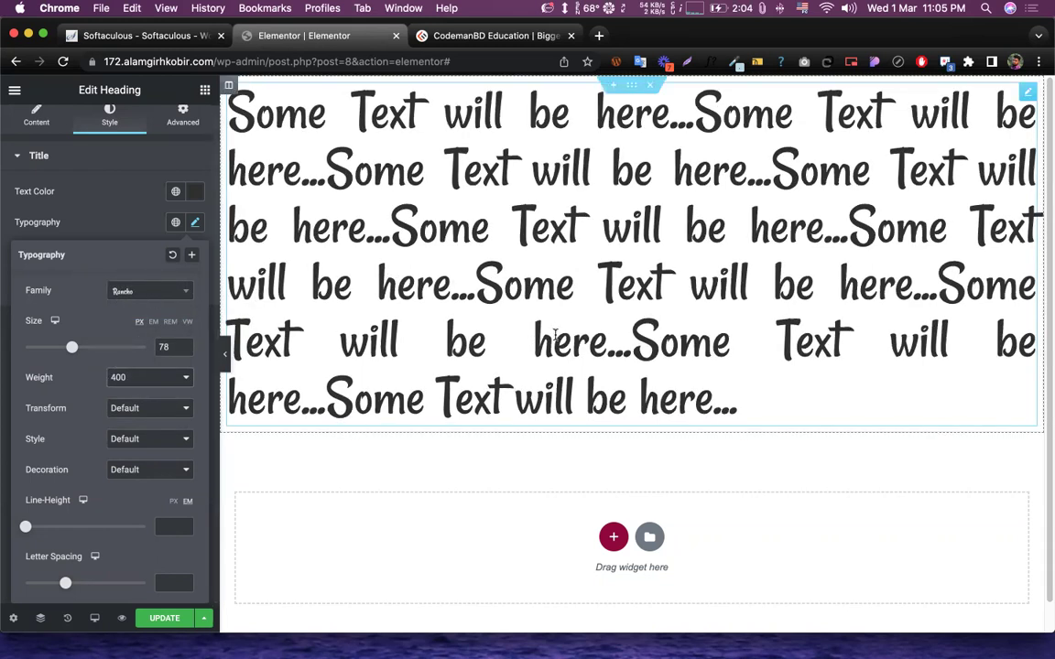
- Change the heading font family from Rancho to Rasa
click(172, 290)
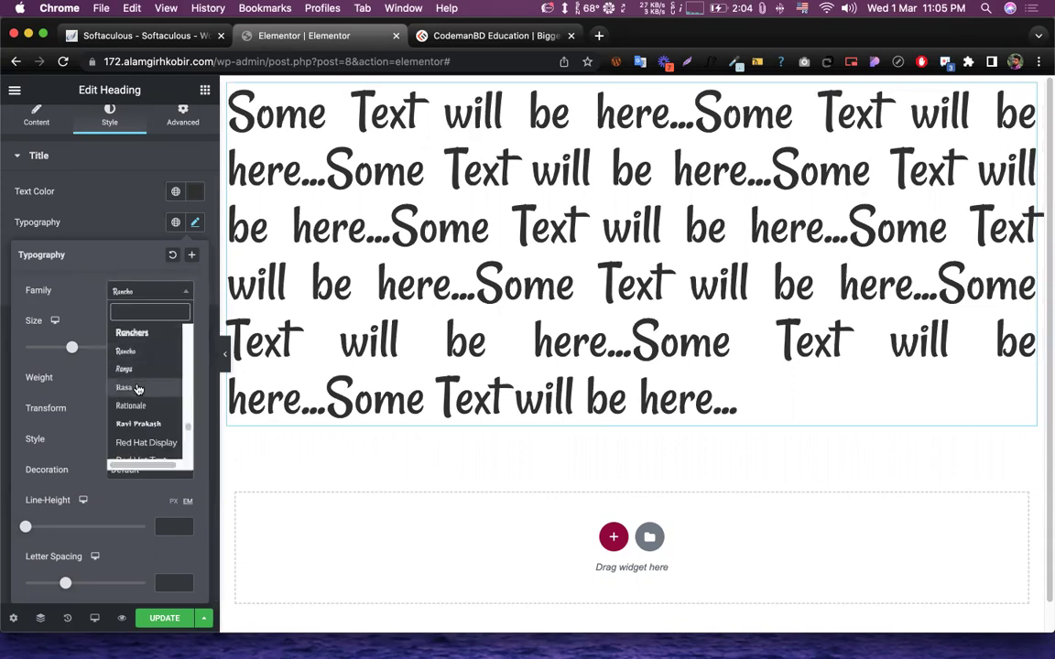
click(147, 387)
click(149, 377)
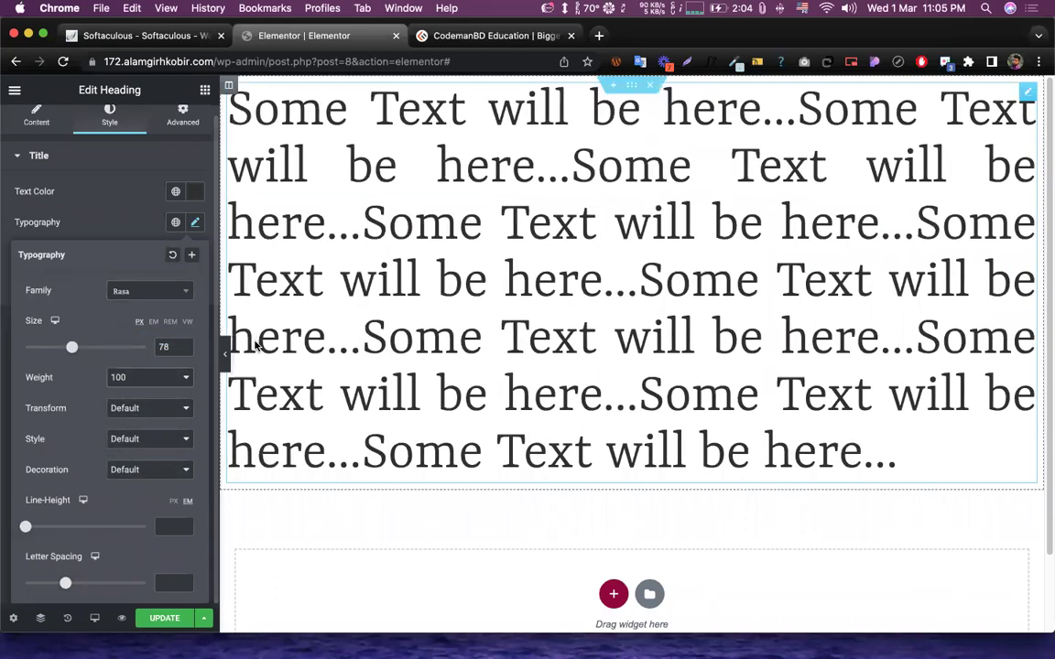
- Switch the heading font family to Prociono
click(151, 290)
scroll(163, 362, up, 5)
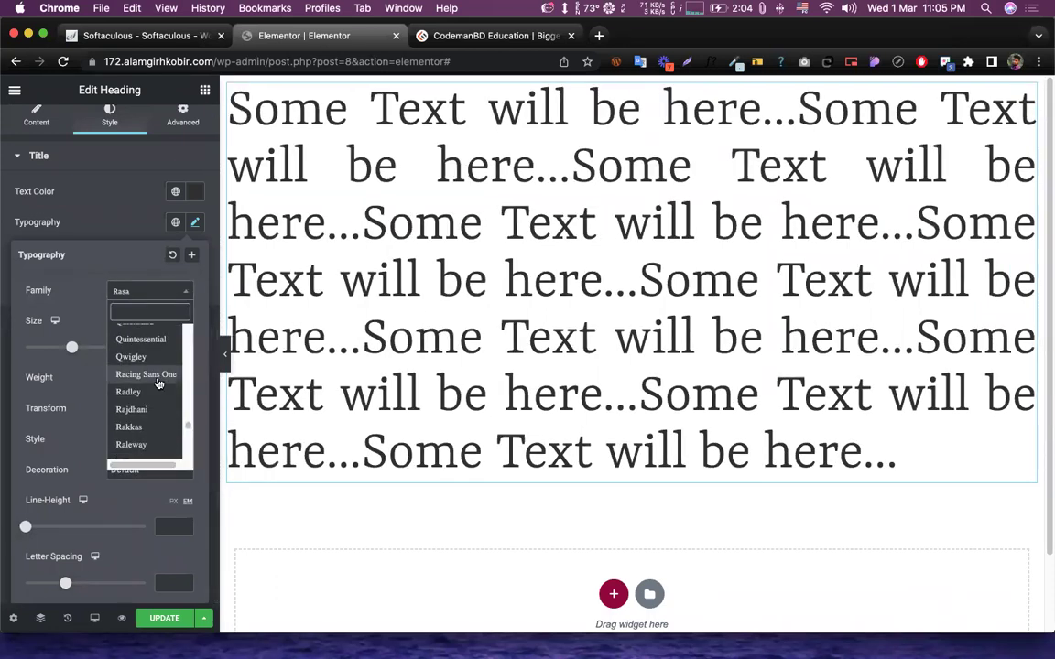
scroll(151, 378, up, 4)
scroll(147, 383, up, 3)
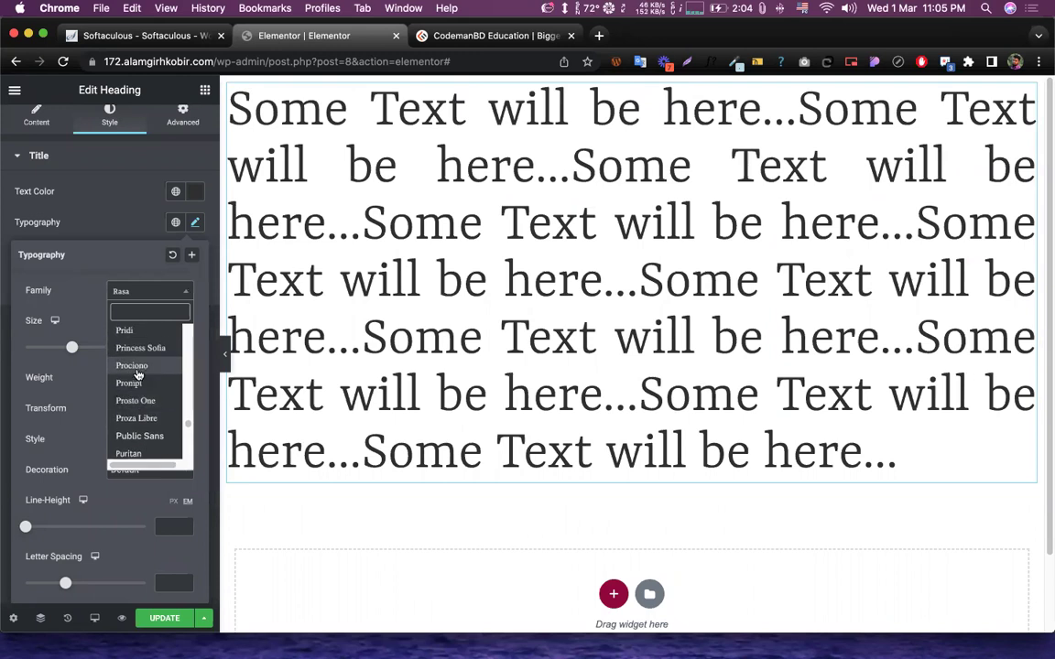
click(136, 367)
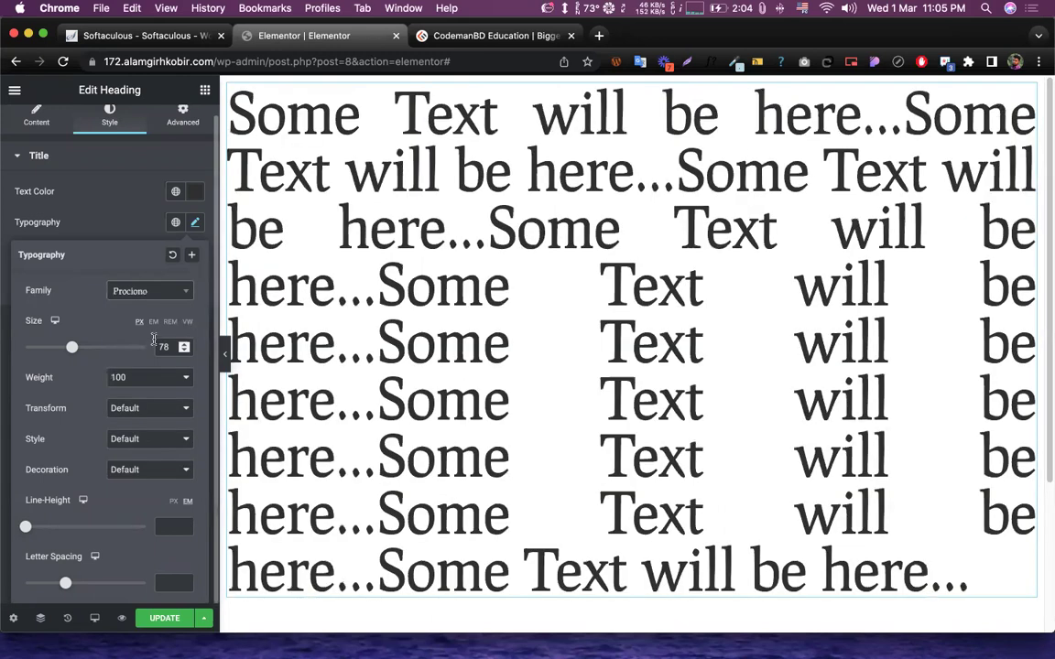
- Search 'robo' in the font family list and switch the heading to Roboto
click(168, 299)
scroll(143, 394, up, 10)
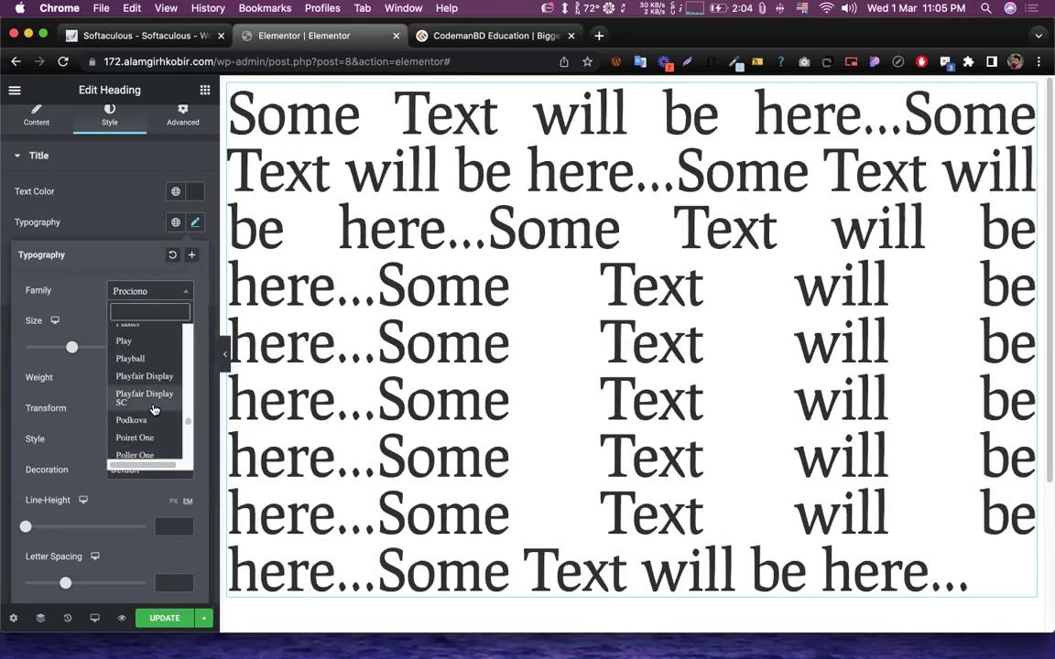
scroll(145, 403, up, 5)
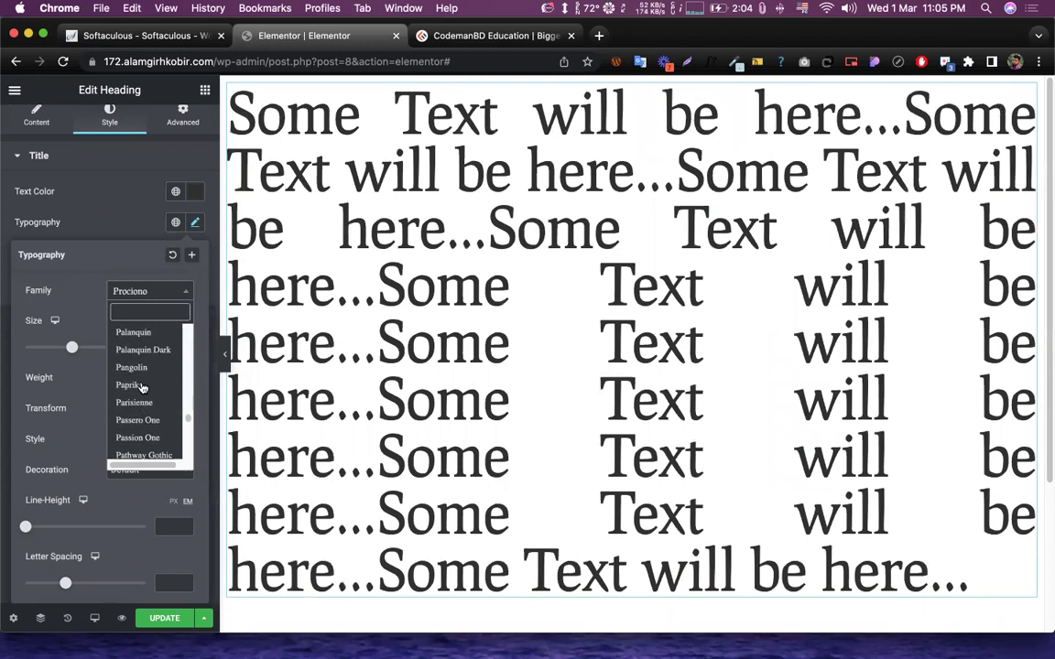
scroll(156, 375, down, 3)
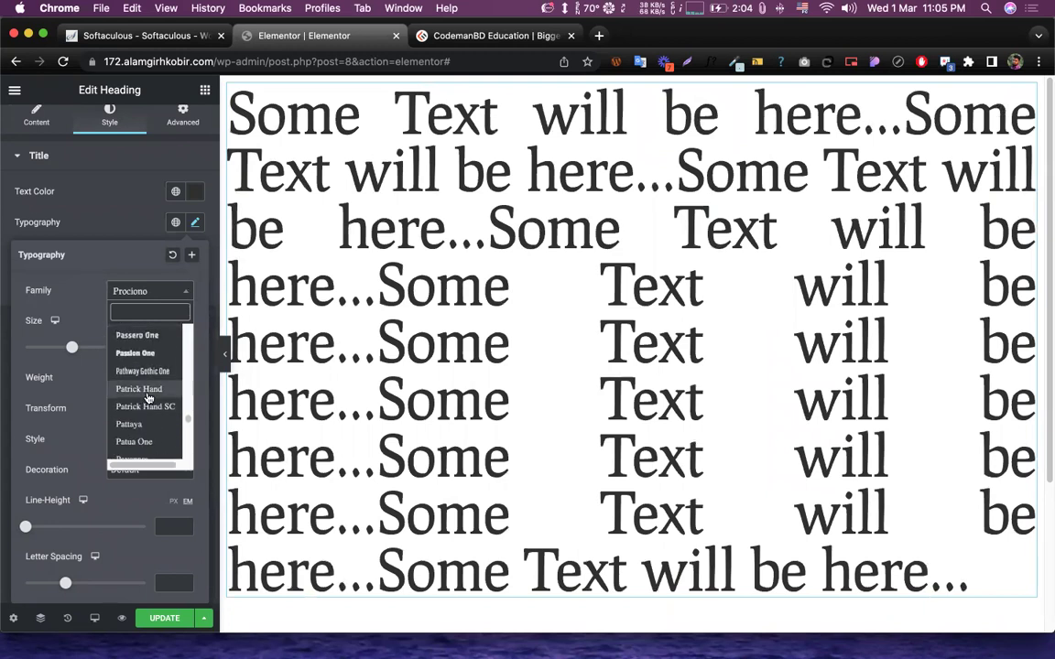
scroll(156, 366, up, 4)
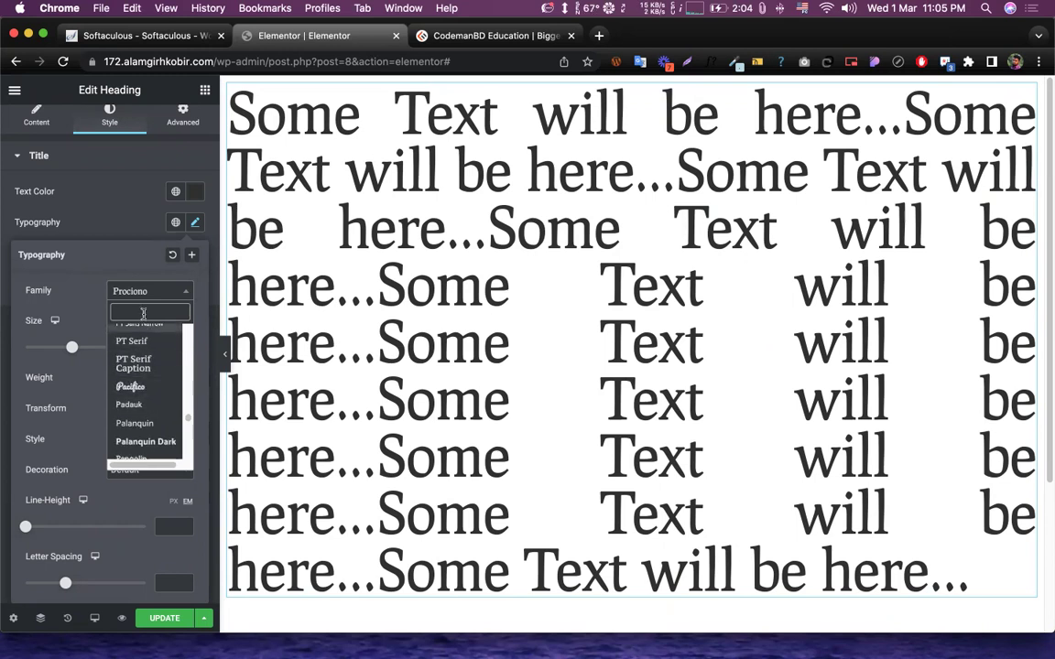
click(143, 314)
text(robo)
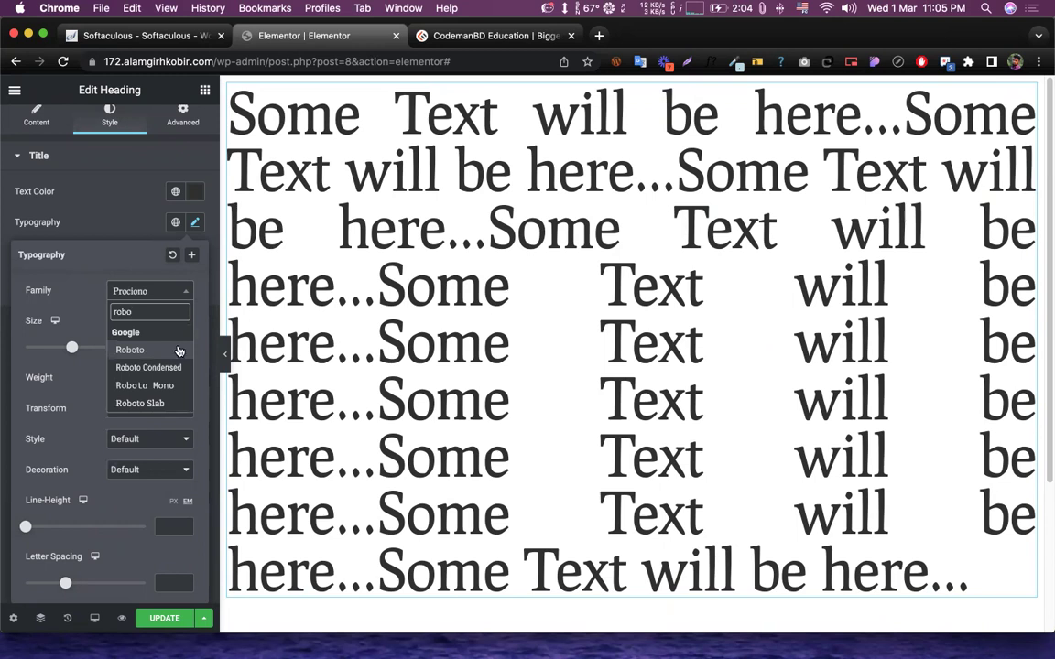
click(129, 350)
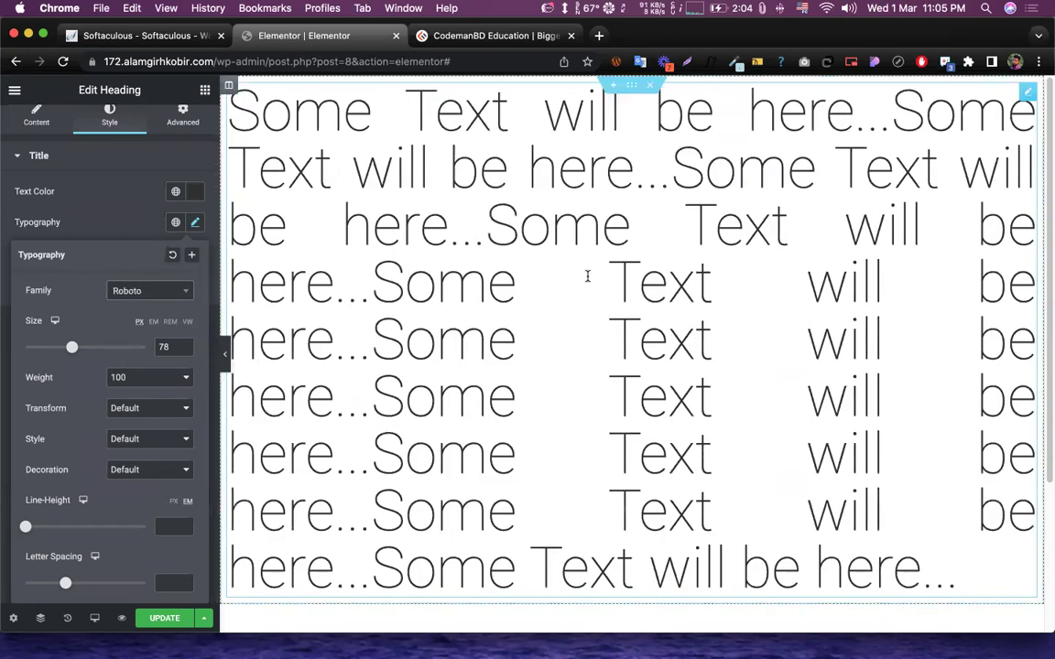
click(139, 383)
- Set weight 200, shrink the heading to 48 px, then set weight 400
click(138, 391)
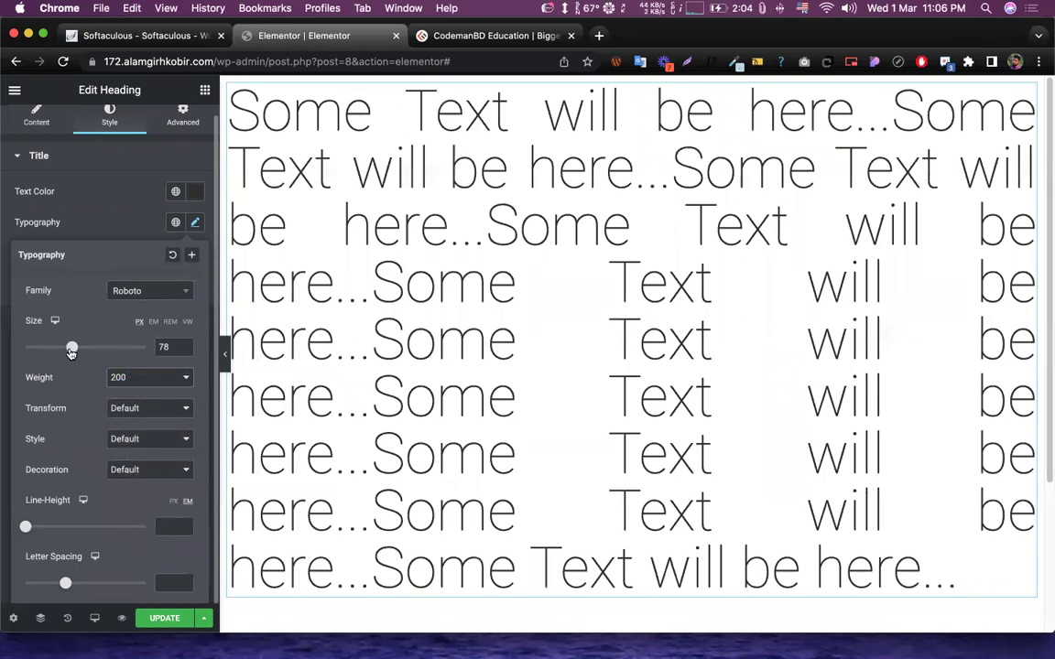
drag(71, 353, 53, 350)
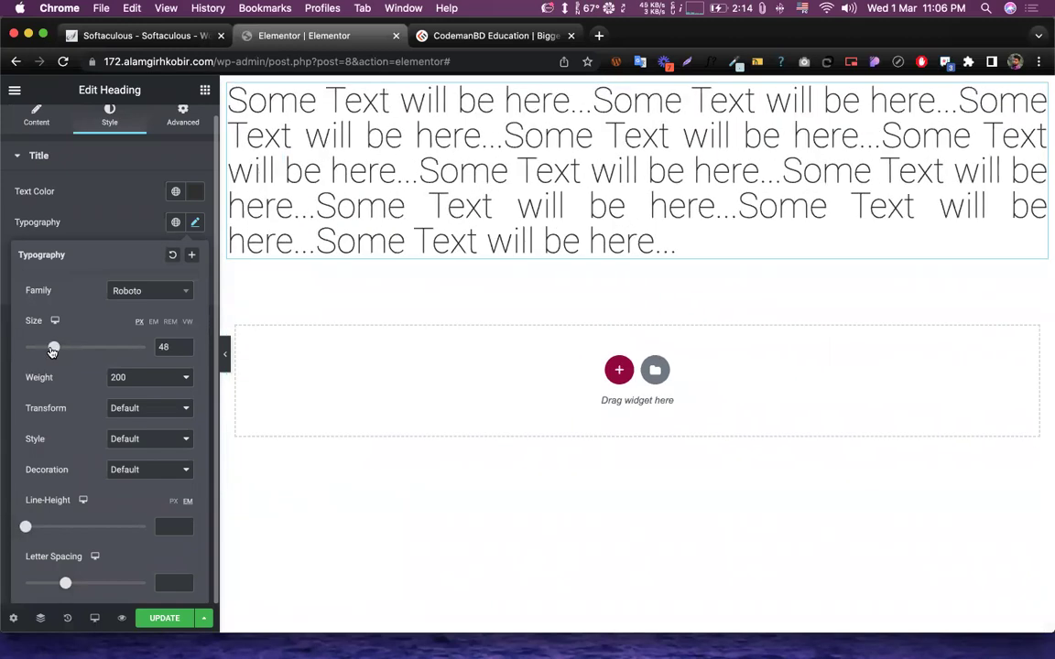
click(140, 377)
click(127, 405)
- Compare weights 700, 100 and 500, then return the heading to weight 400
click(147, 379)
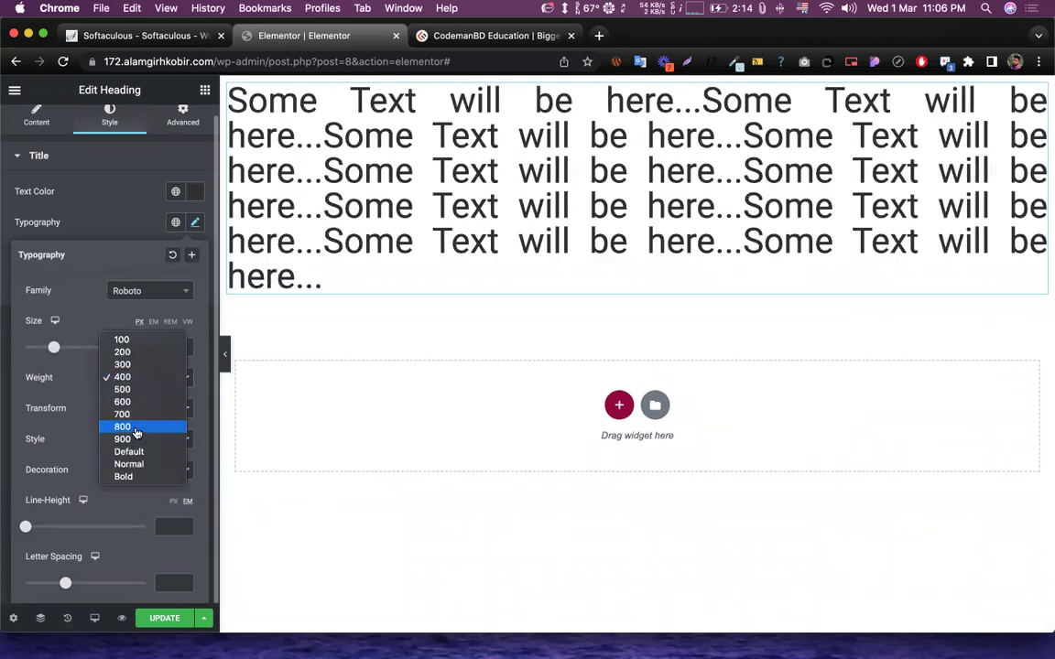
key(Escape)
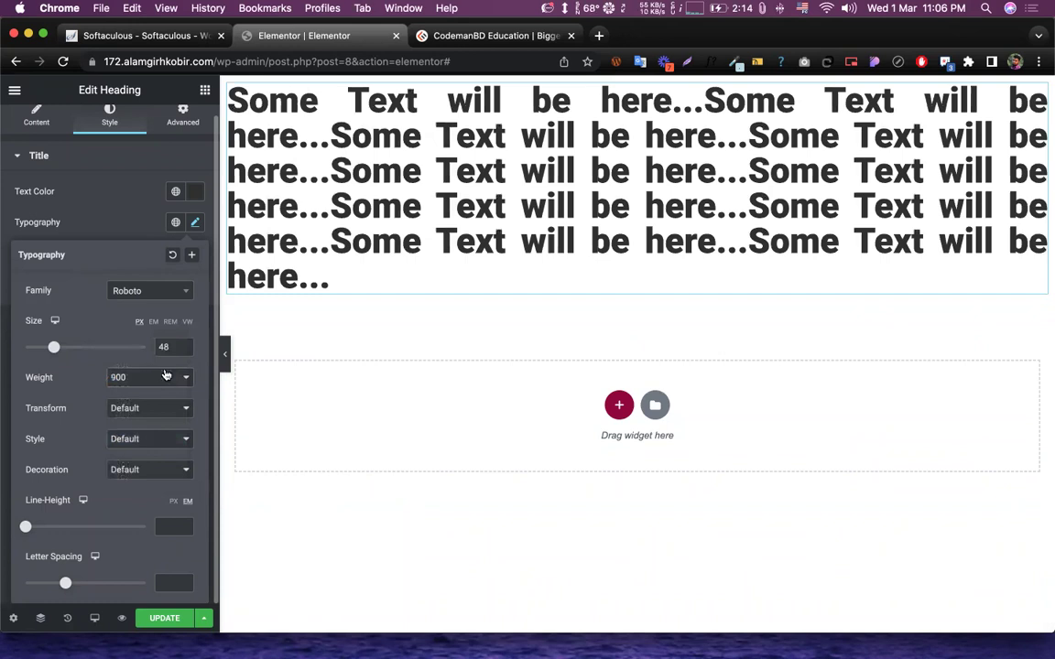
click(165, 375)
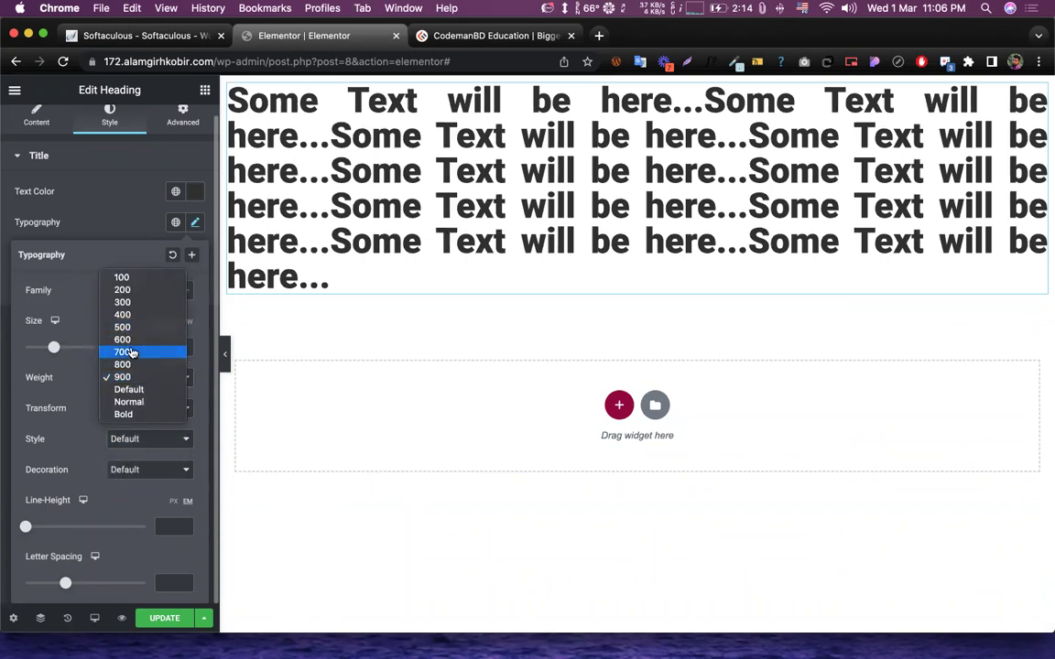
click(130, 352)
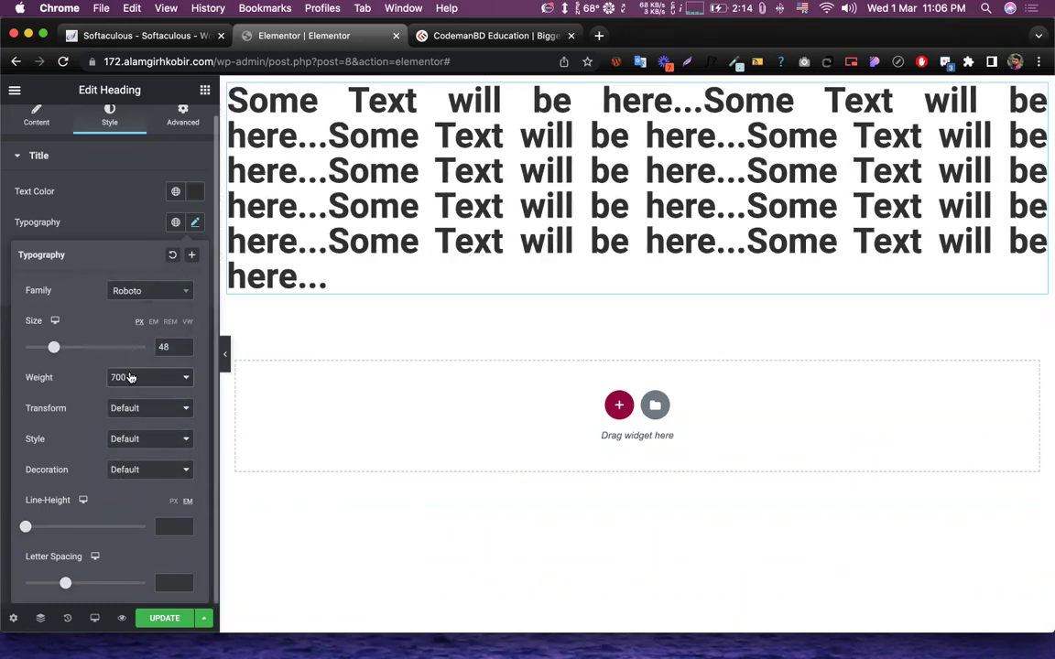
click(130, 377)
click(131, 341)
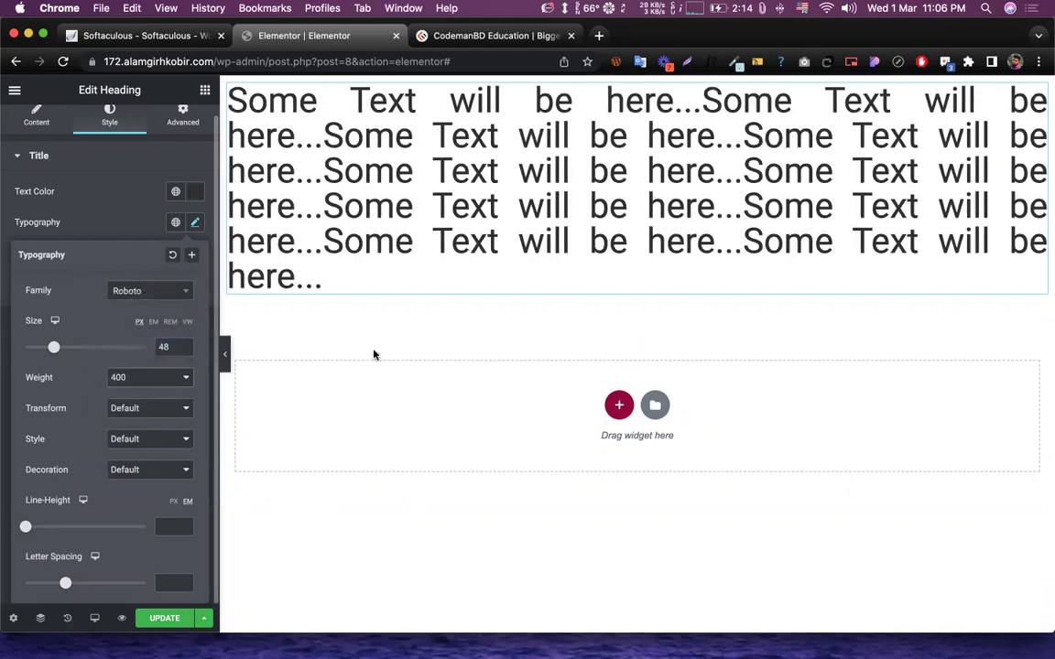
click(146, 379)
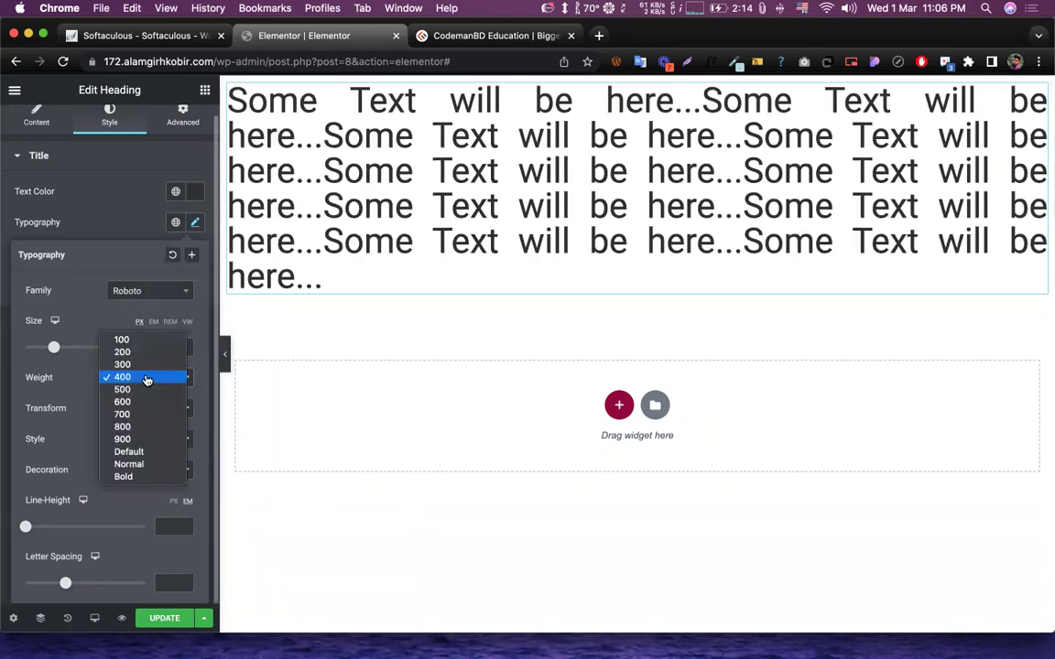
click(128, 341)
click(142, 379)
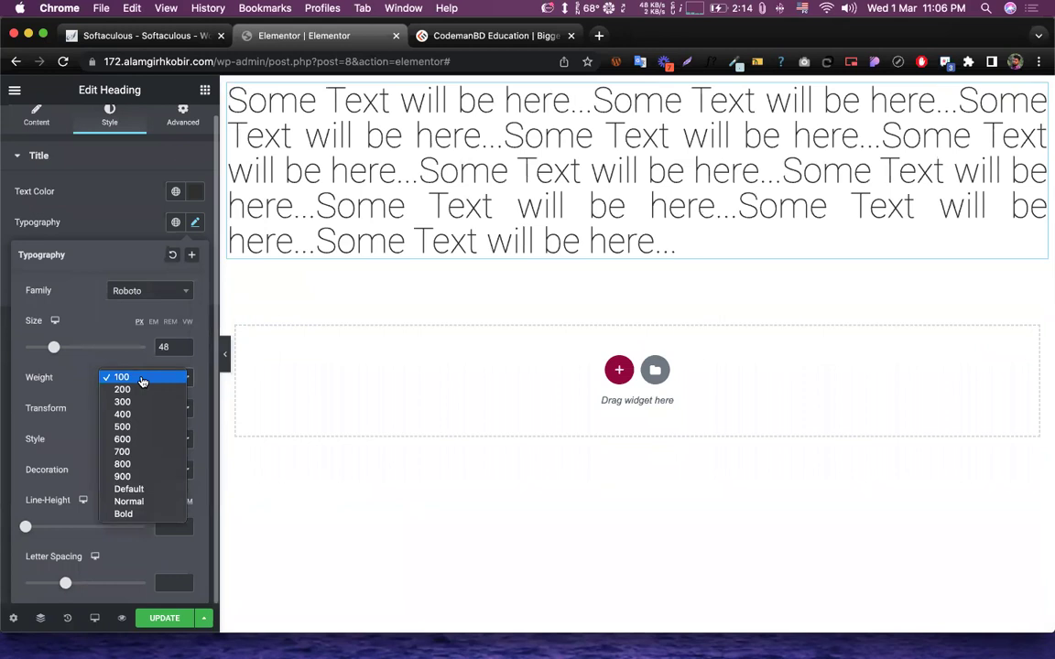
click(122, 428)
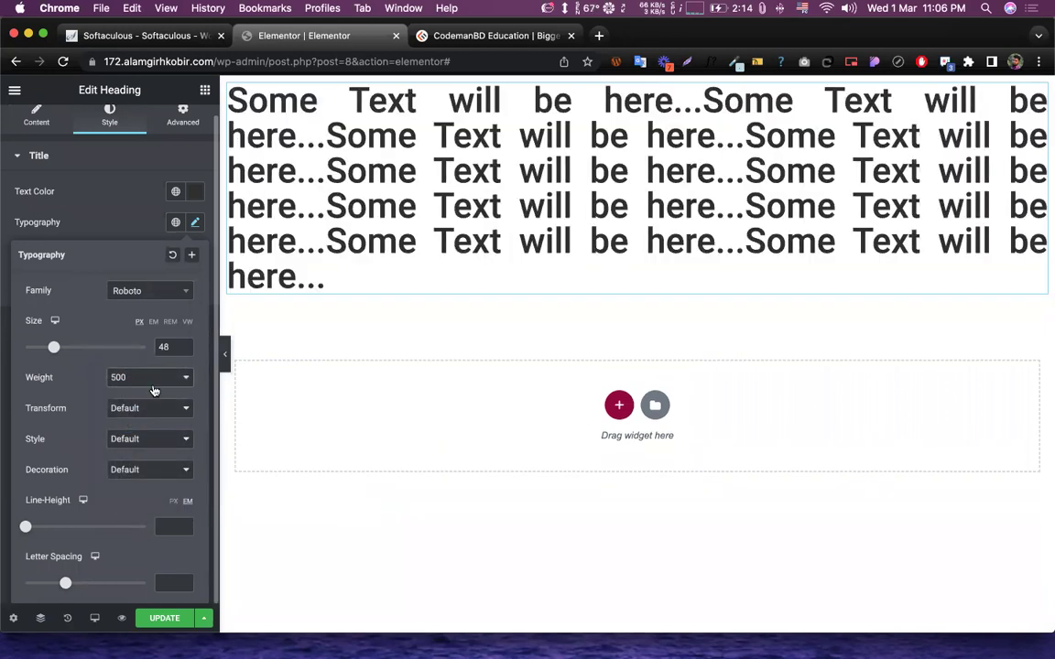
click(143, 376)
click(143, 366)
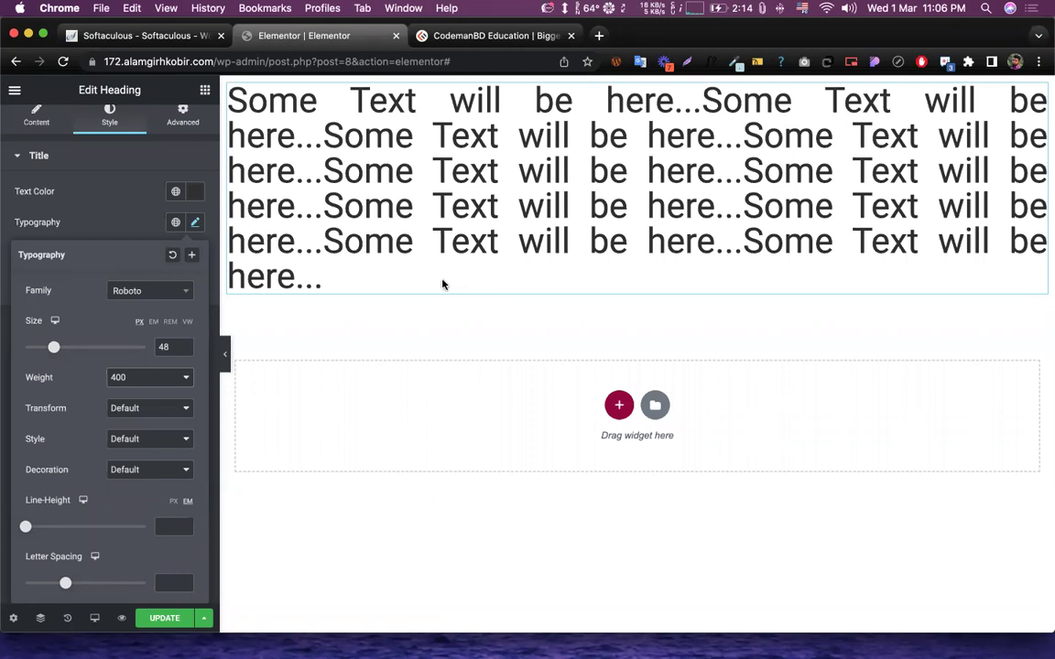
click(128, 414)
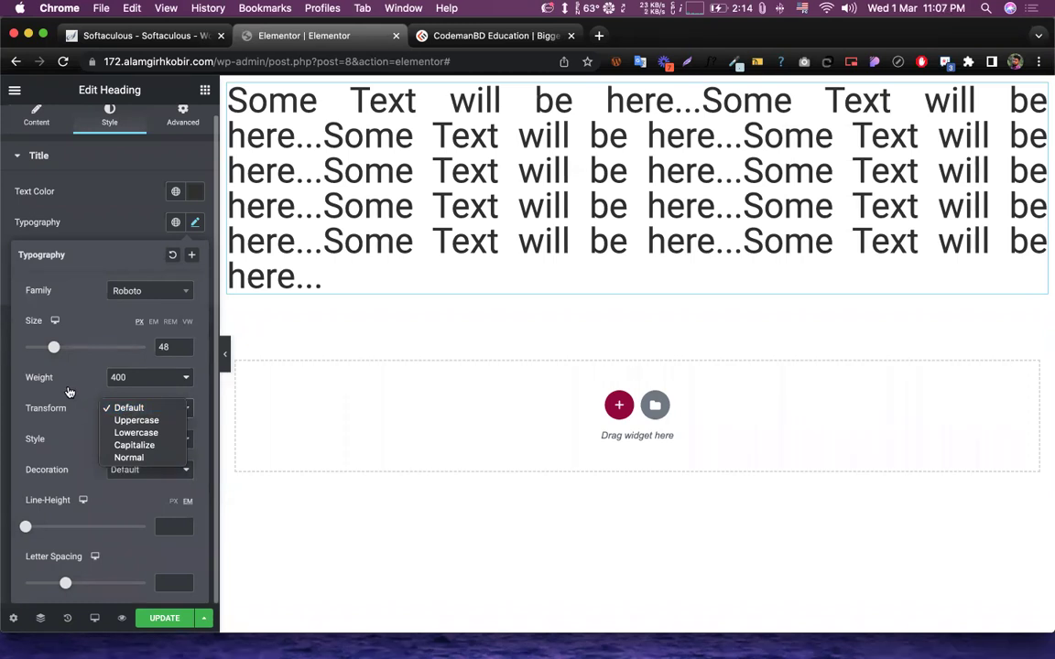
- Try the Uppercase, Lowercase and Capitalize transforms, then return to normal case
click(135, 419)
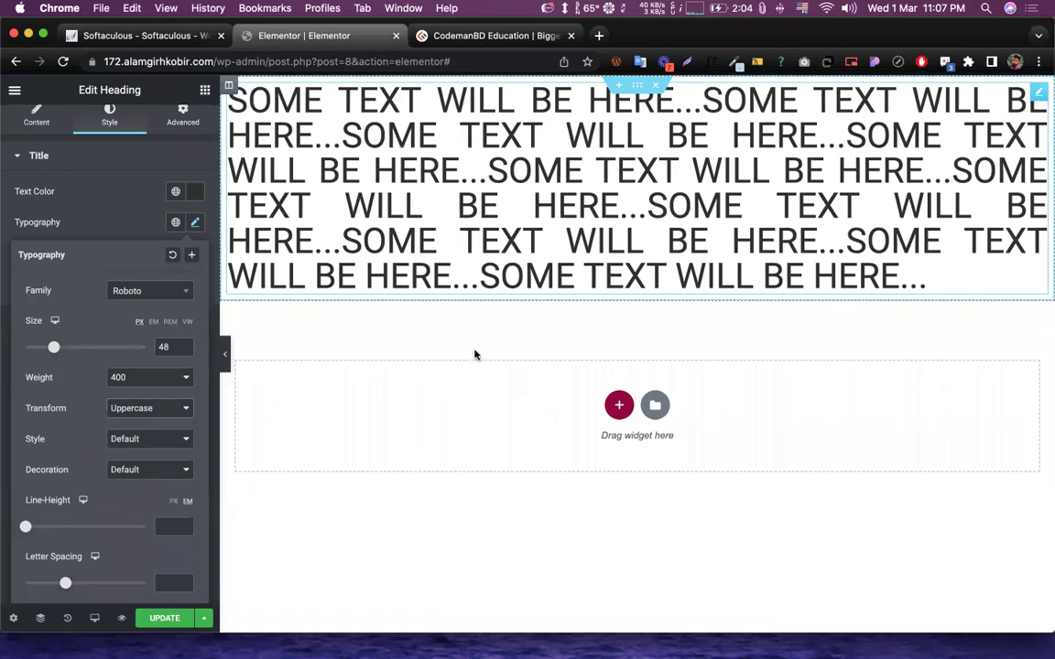
click(174, 410)
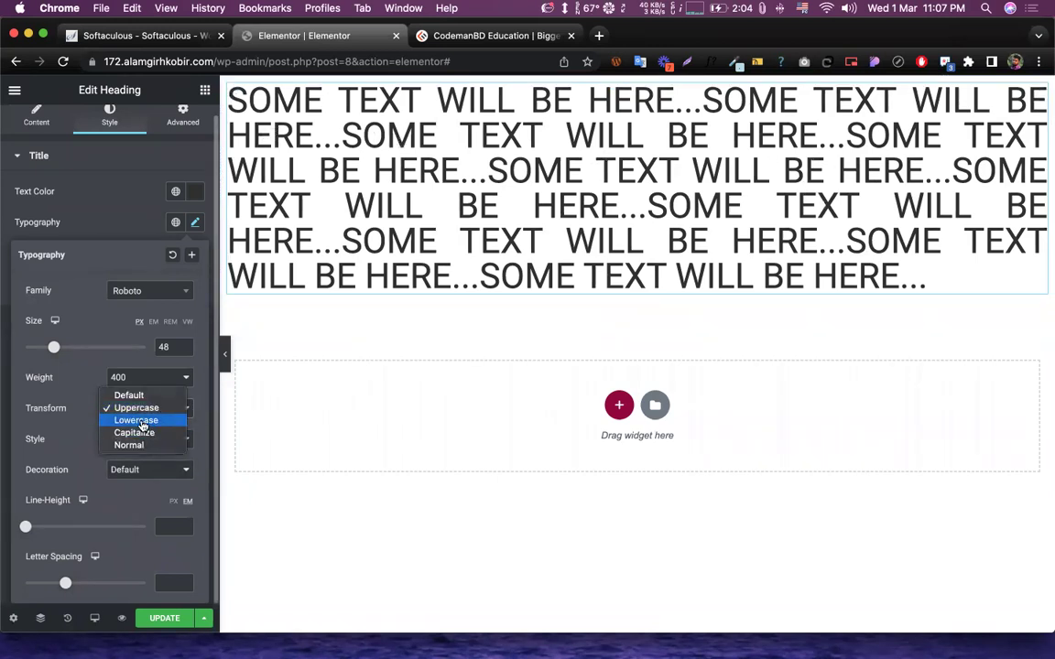
click(132, 419)
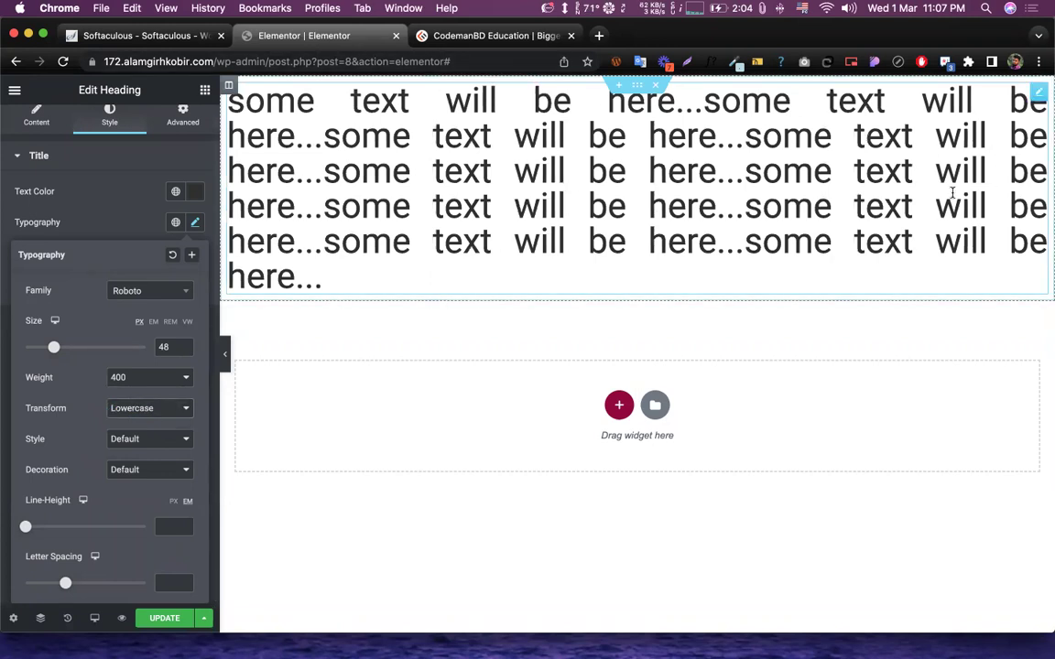
click(132, 407)
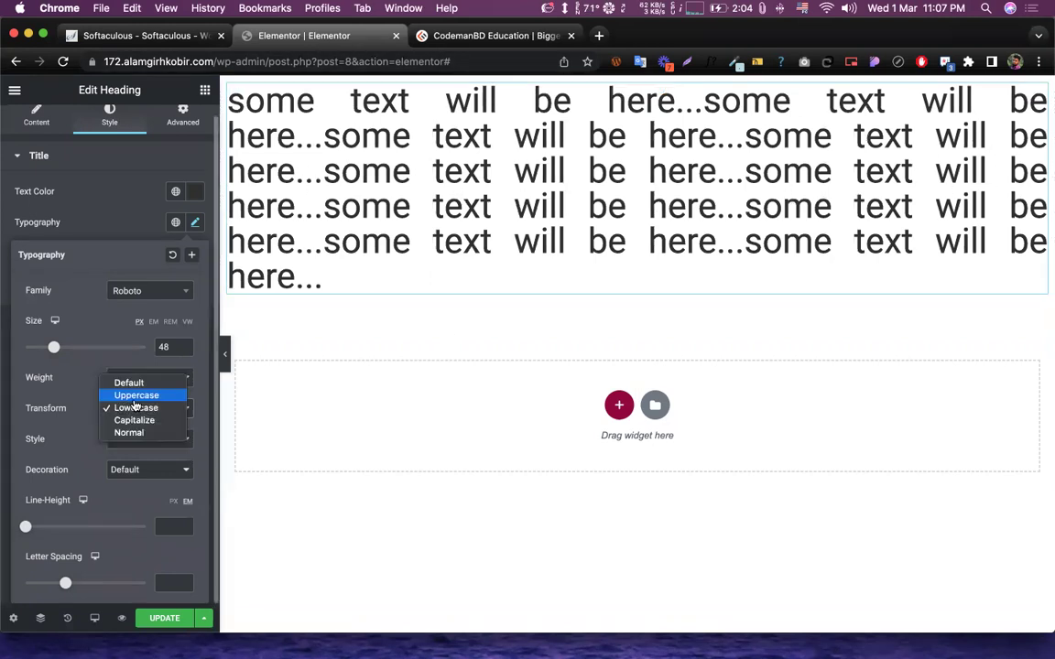
click(135, 420)
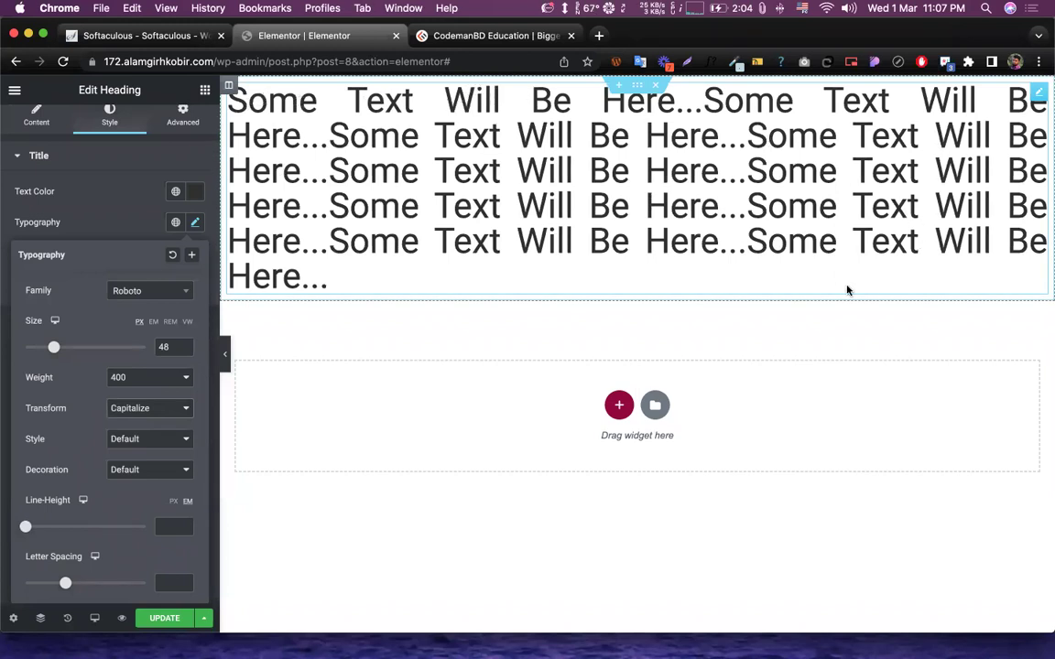
click(185, 414)
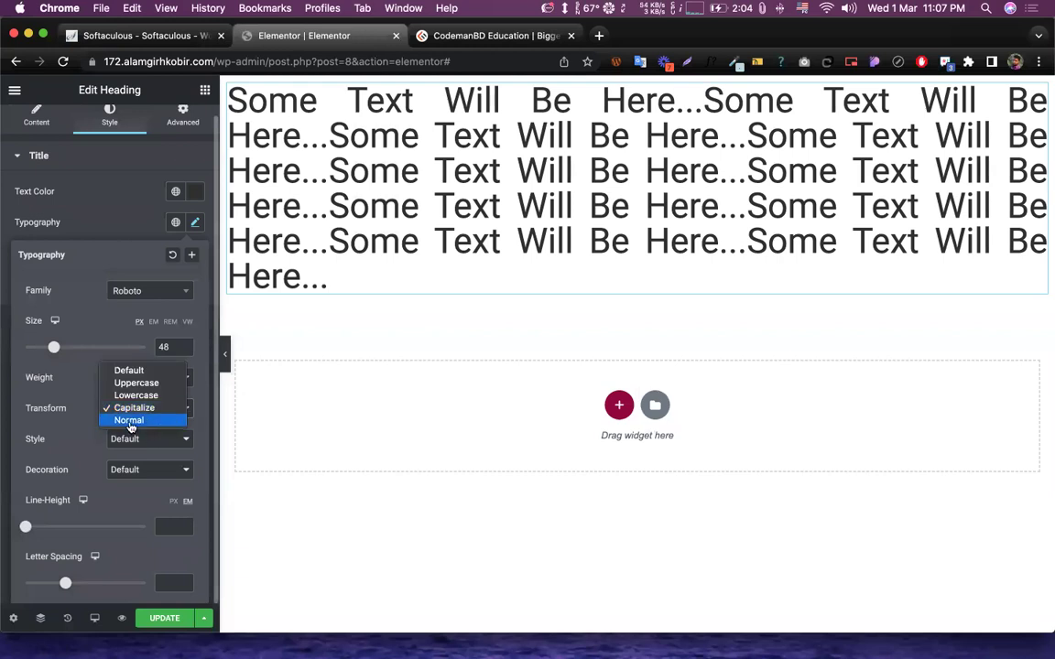
click(129, 420)
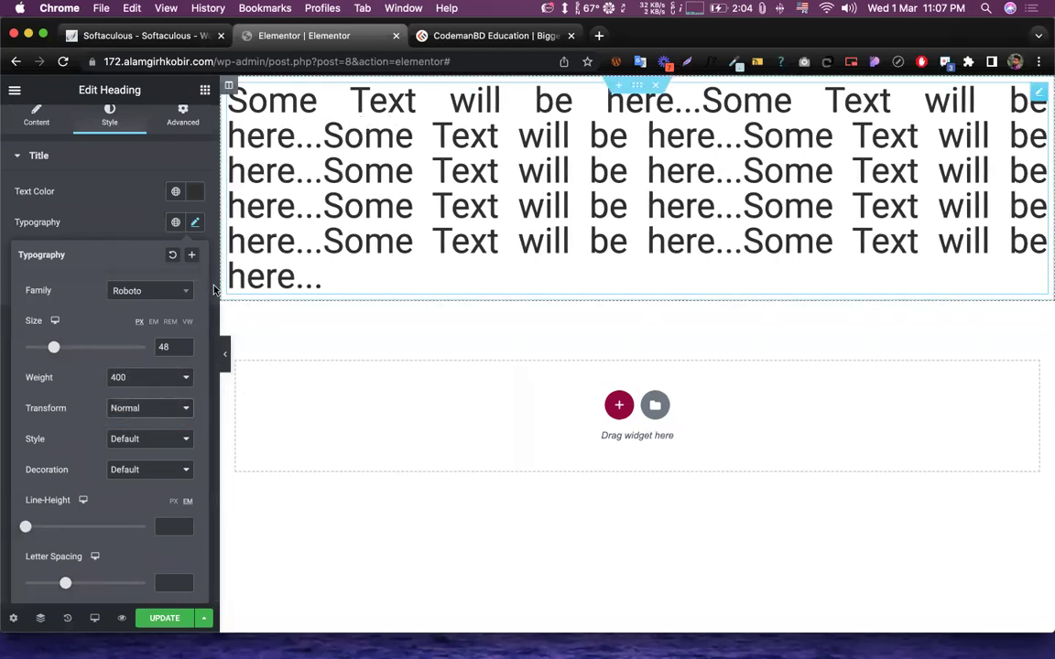
- Keep weight 400, reset the transform to Default, then set it to Uppercase
click(153, 376)
click(73, 392)
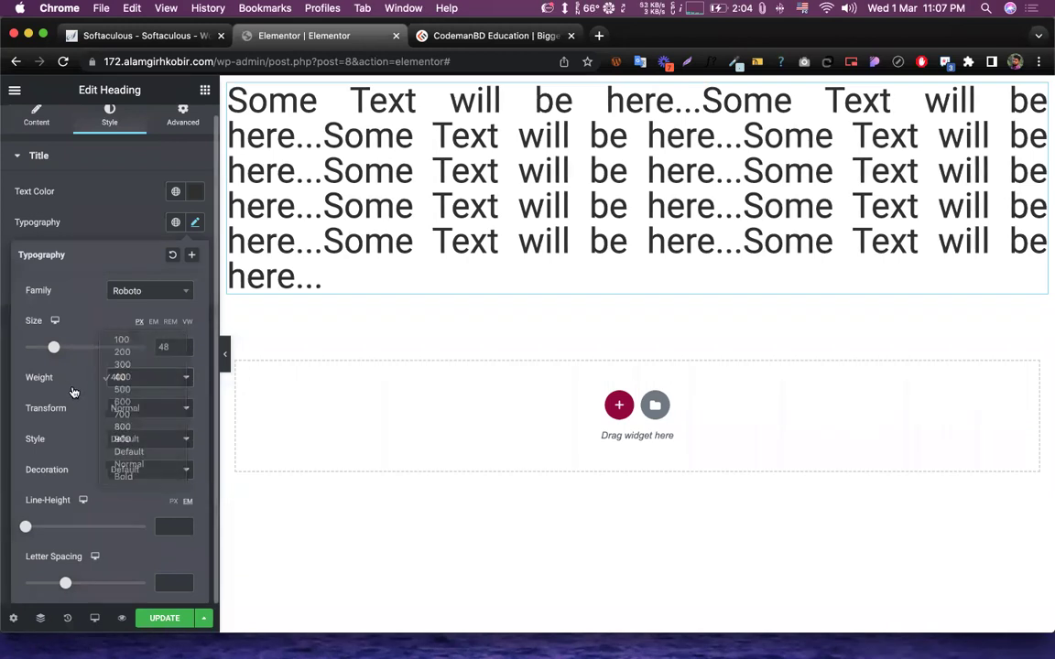
key(space)
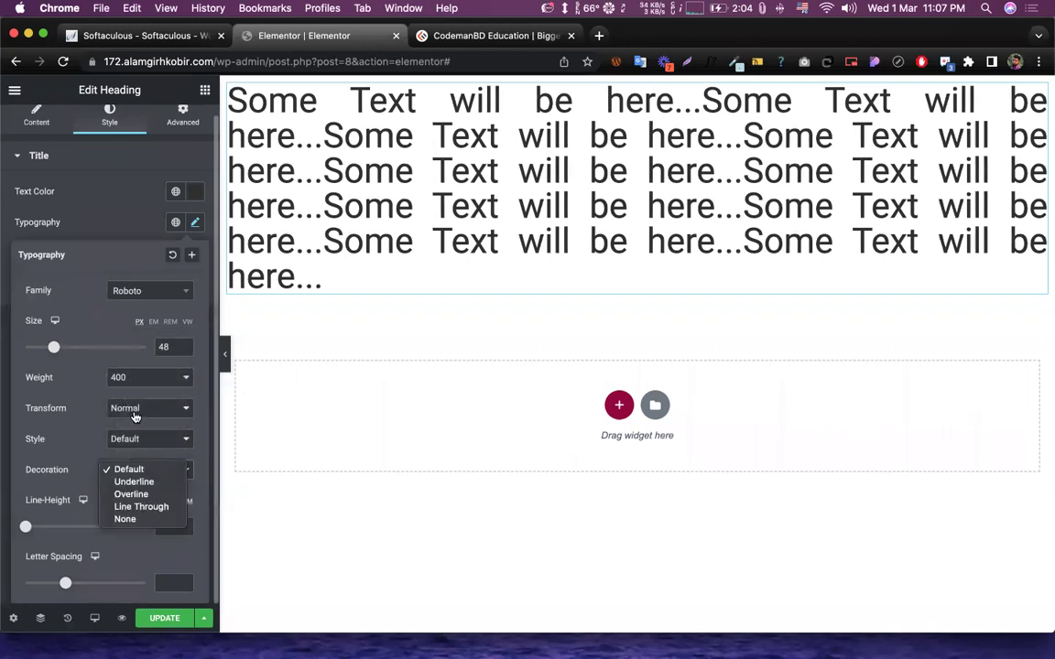
click(134, 416)
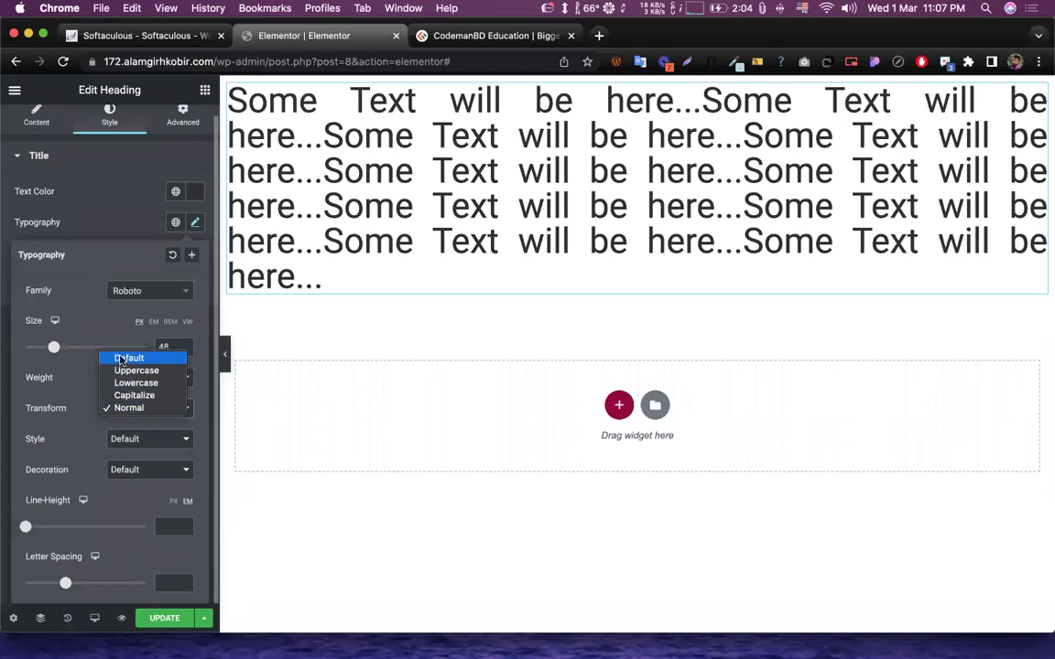
click(120, 359)
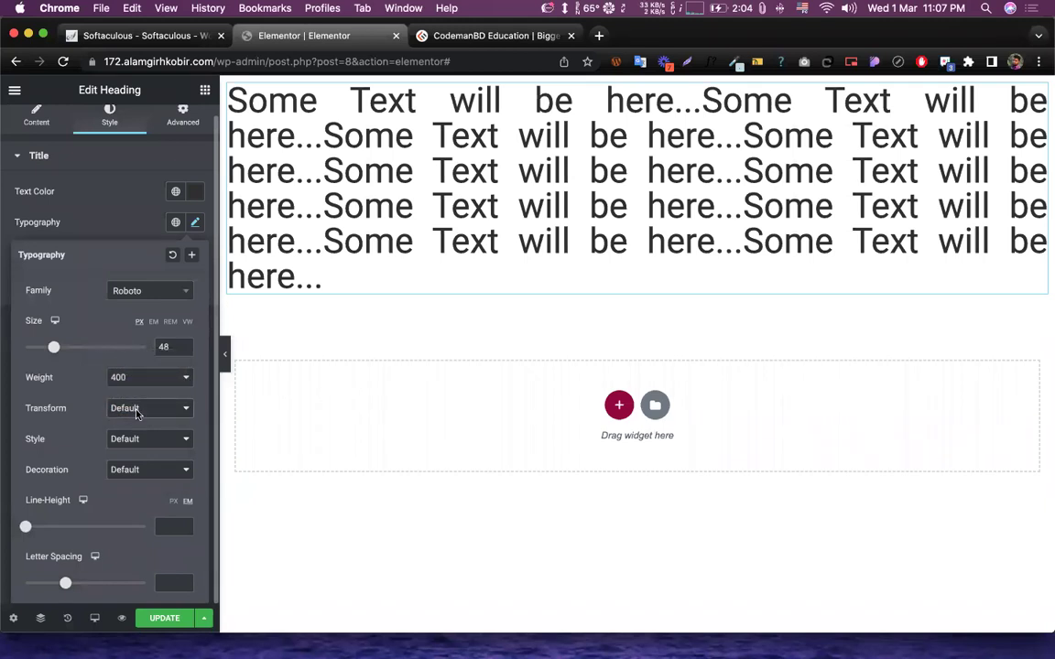
click(128, 409)
click(136, 421)
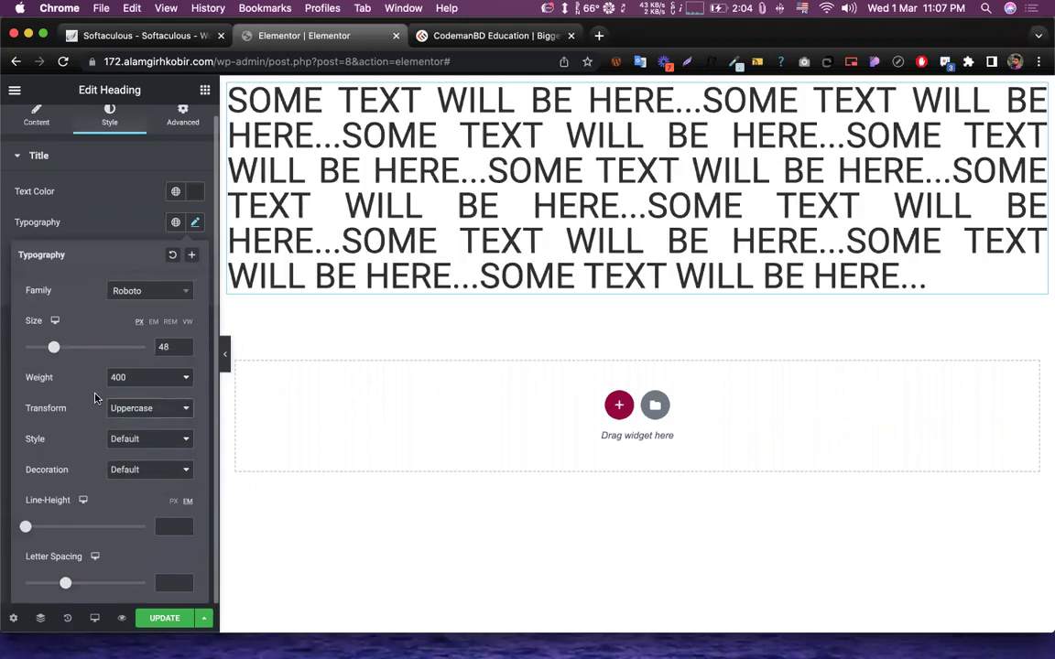
- Compare Normal, Italic and Oblique font styles, finally choosing Italic for the heading
click(137, 440)
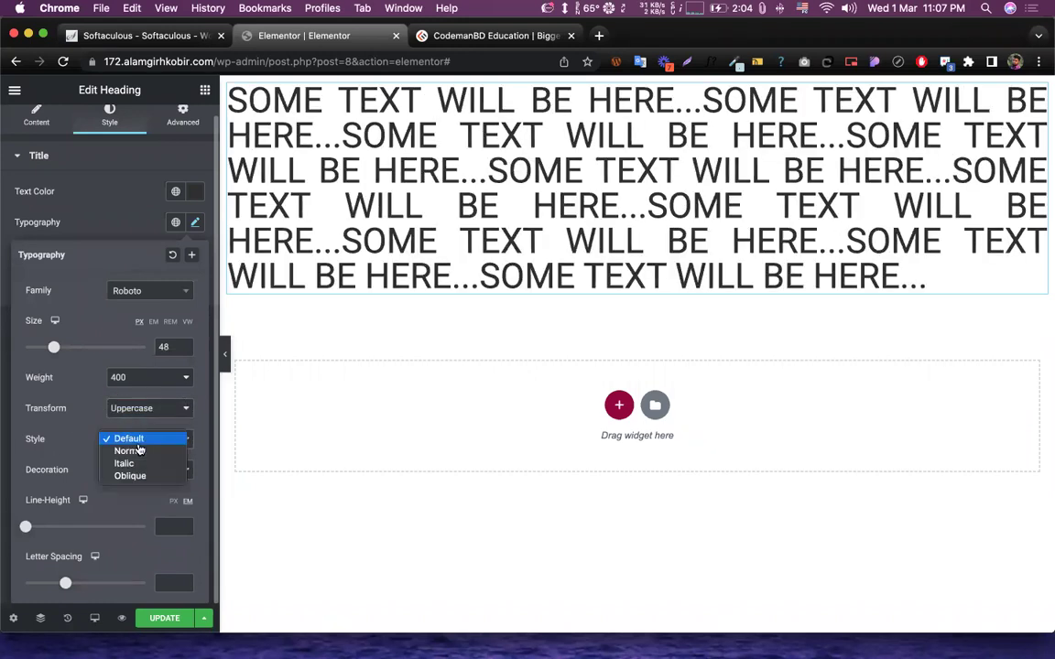
click(78, 424)
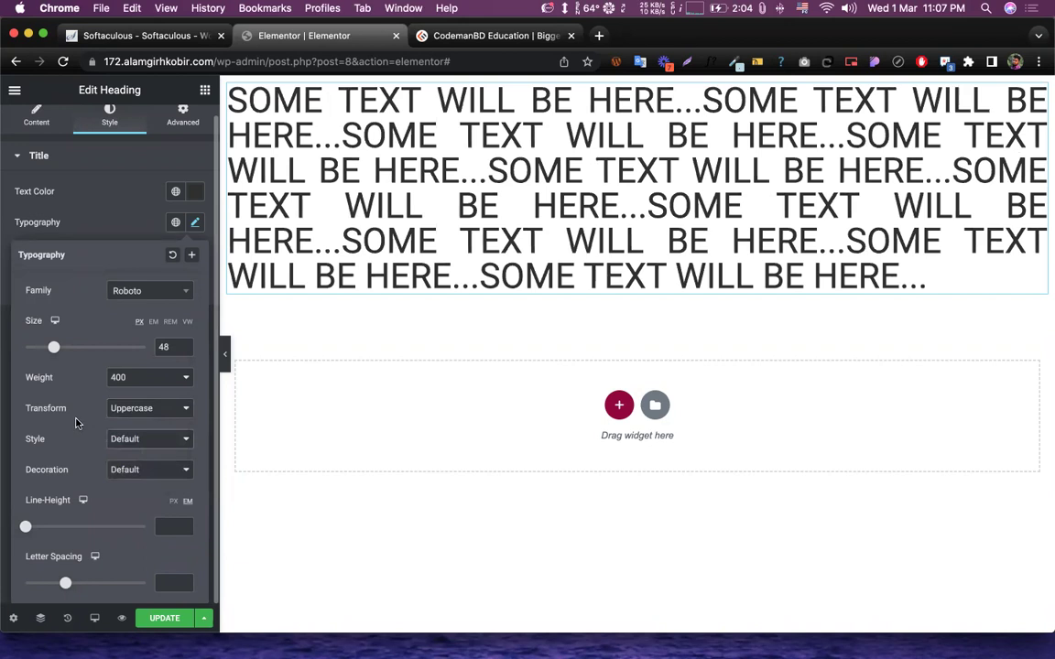
click(145, 438)
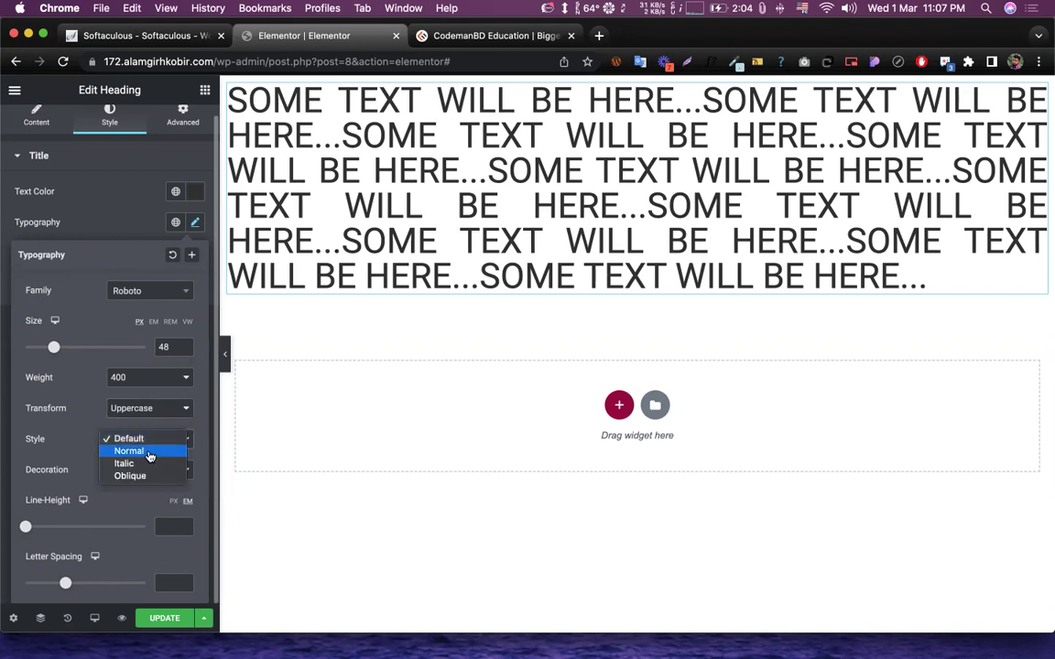
click(141, 454)
click(136, 440)
click(134, 452)
click(131, 440)
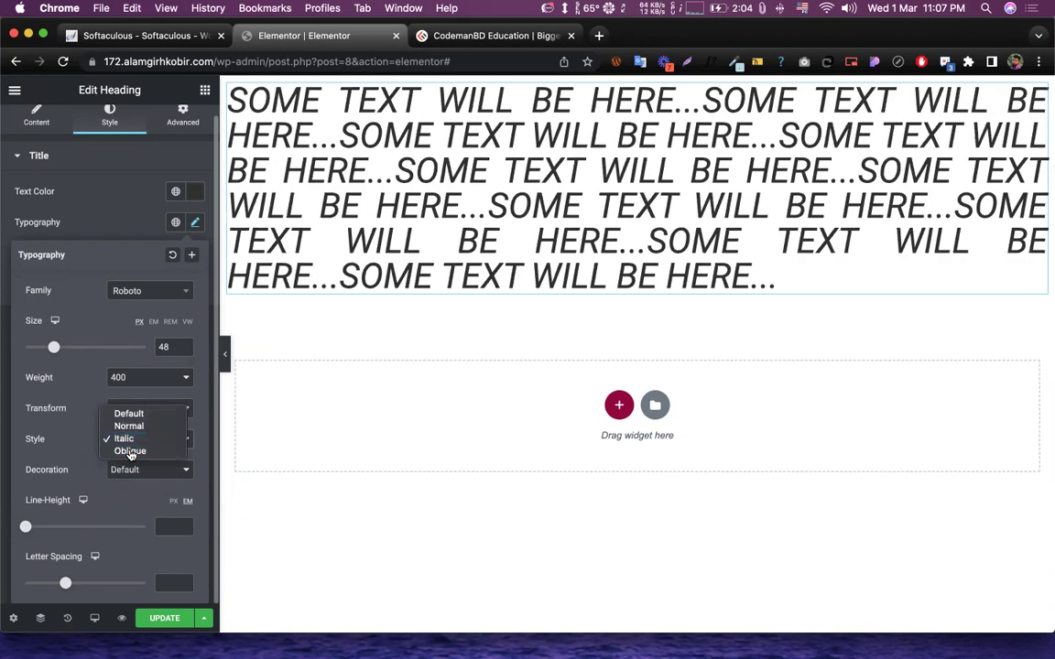
click(132, 452)
click(136, 439)
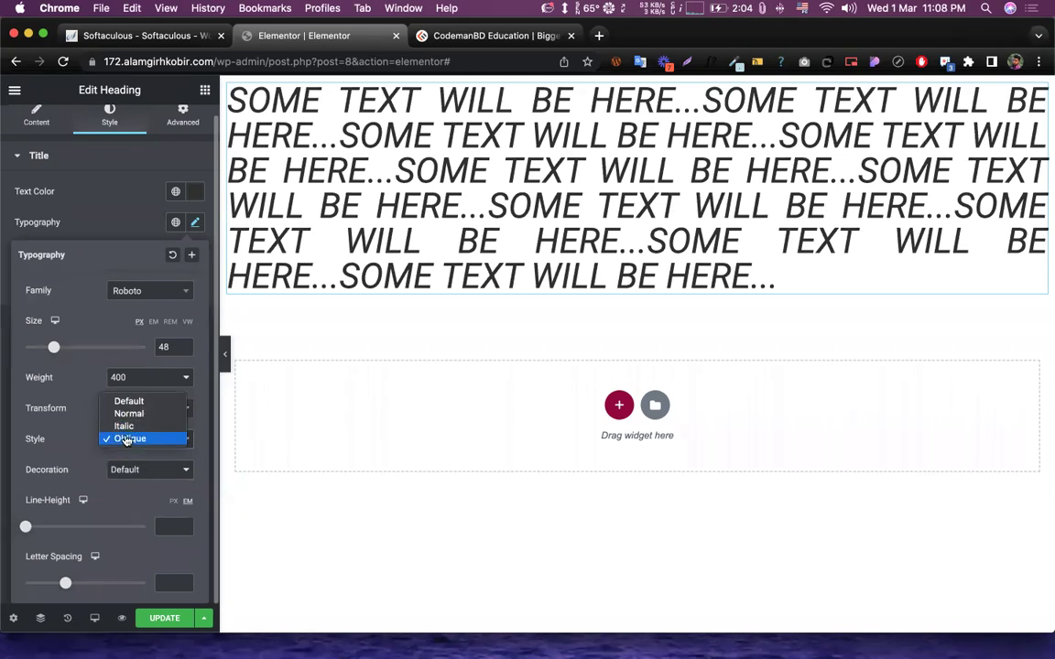
click(124, 419)
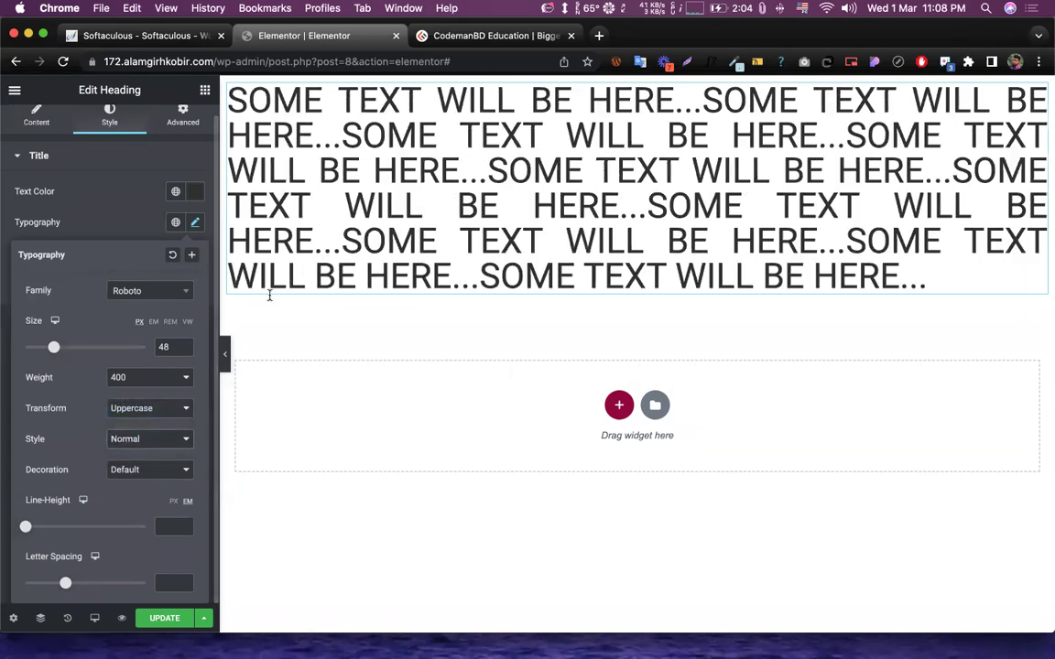
click(117, 448)
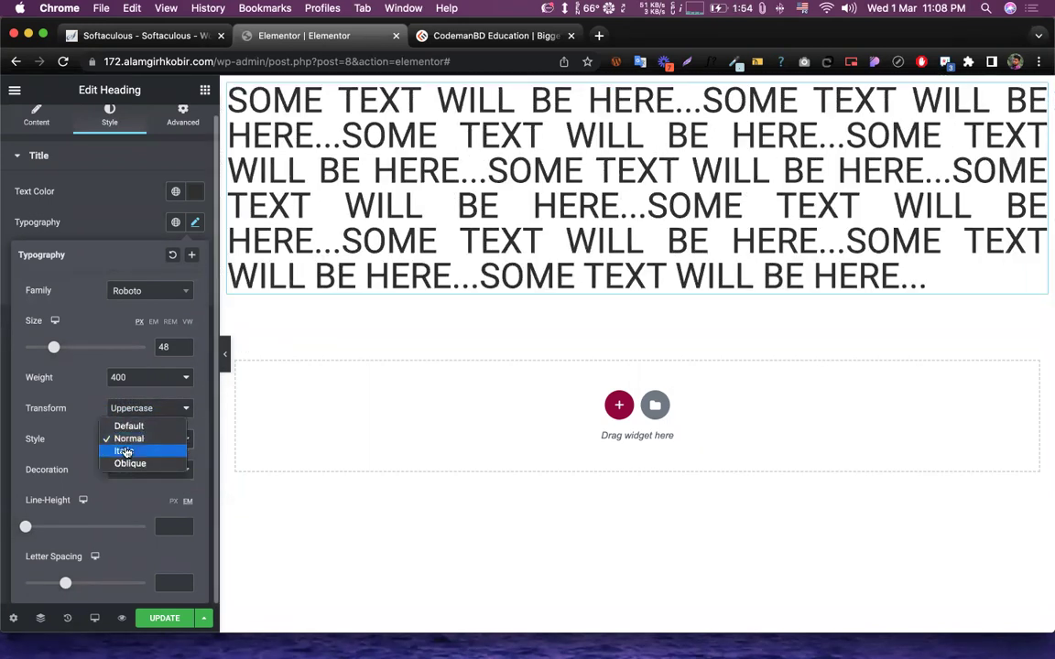
click(123, 449)
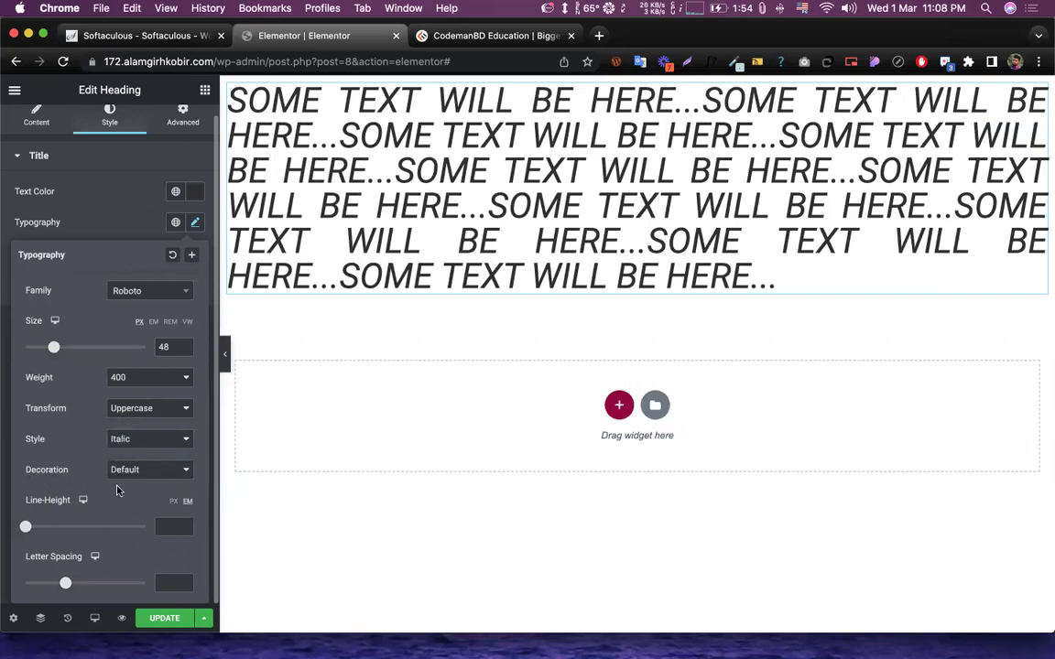
- Try Underline and Overline decorations, then set the heading decoration to Line Through
click(179, 474)
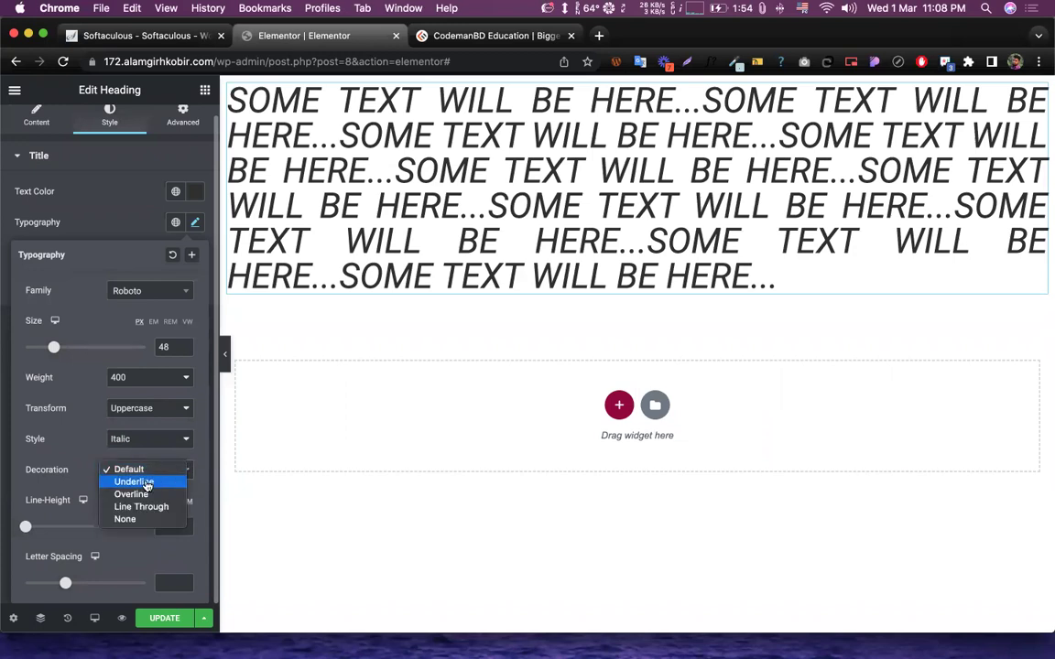
click(146, 483)
click(155, 470)
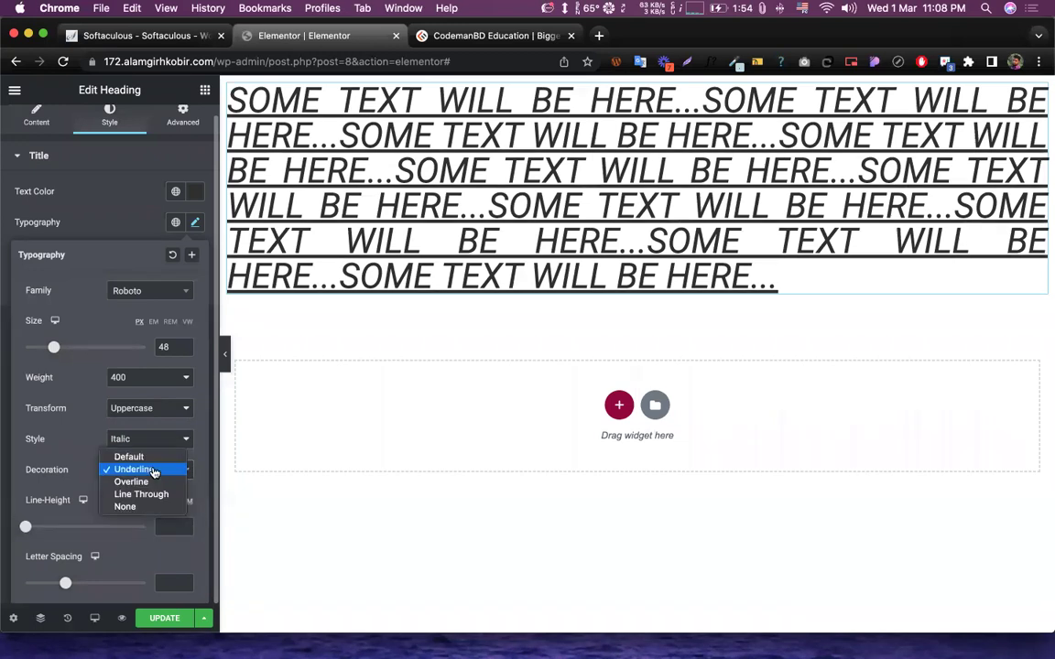
click(136, 482)
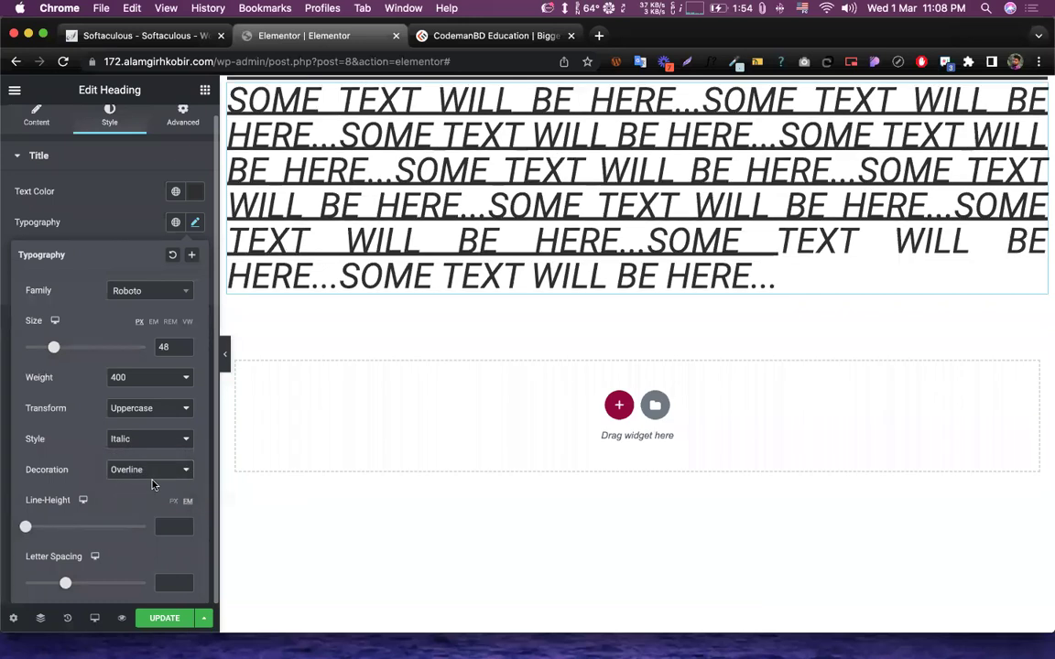
click(158, 471)
click(138, 482)
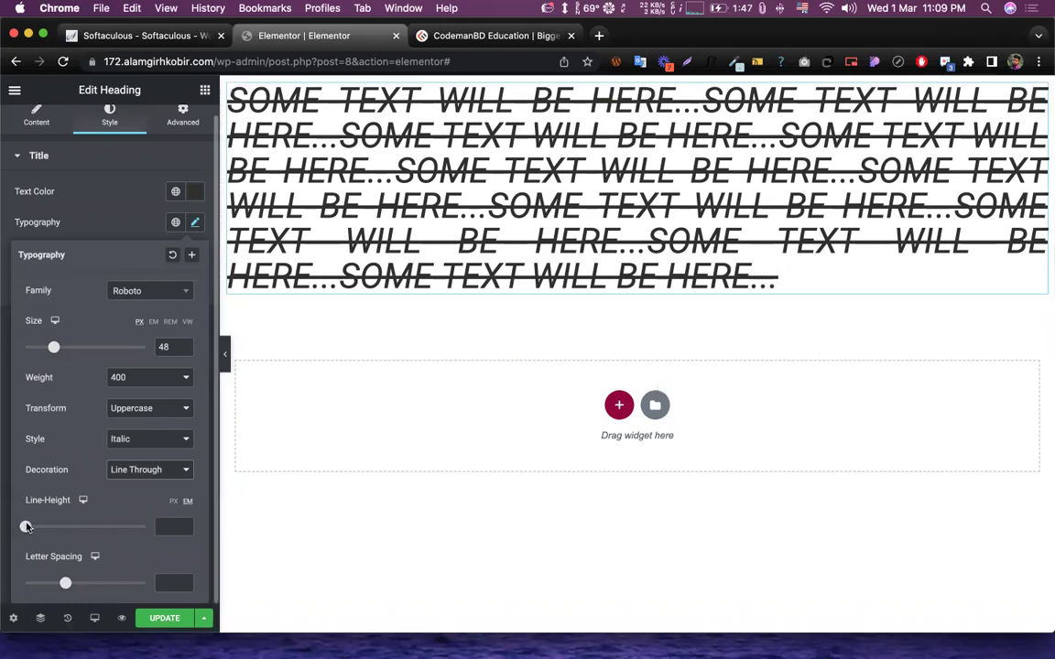
- Enter 20 EM in the Line-Height field of the heading's Typography settings
mouse_move(26, 527)
mouse_down()
mouse_move(80, 530)
mouse_move(25, 529)
mouse_up()
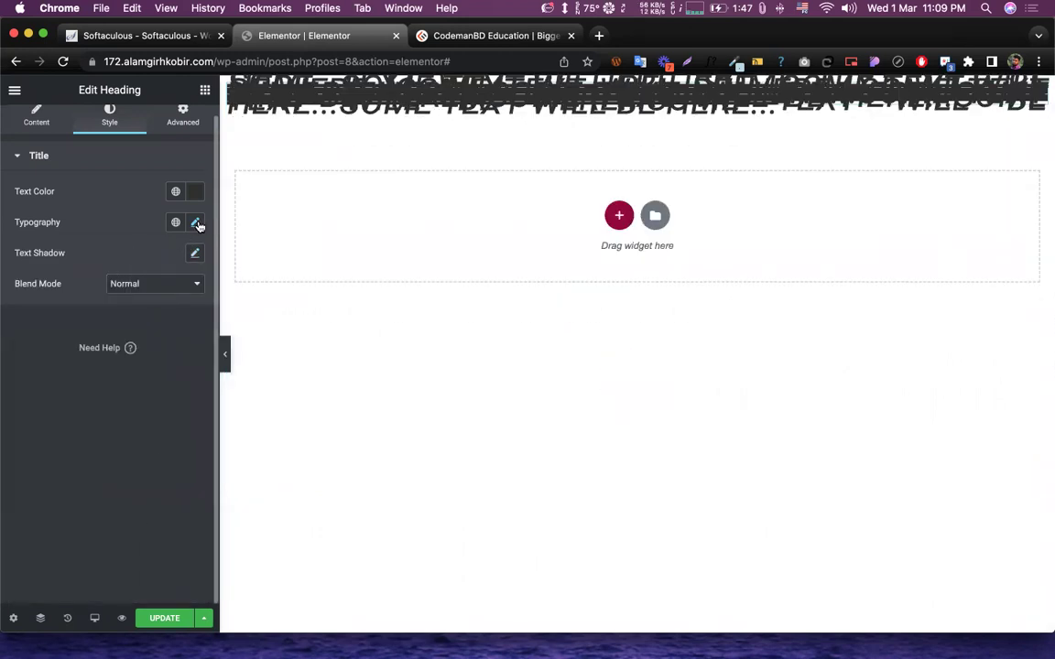
click(195, 221)
double_click(158, 525)
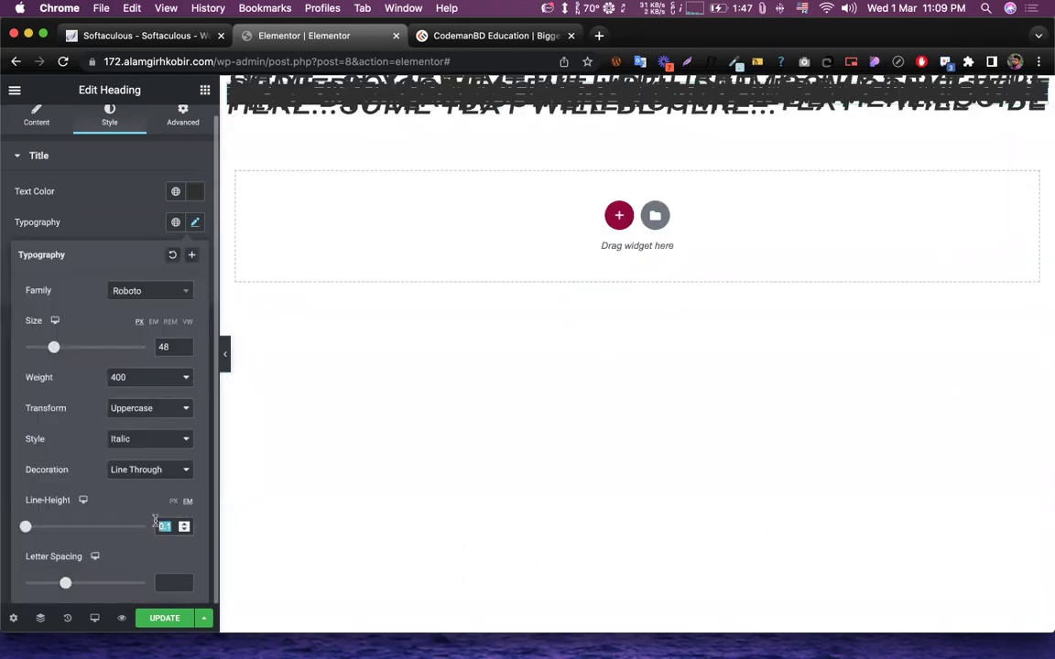
text(20)
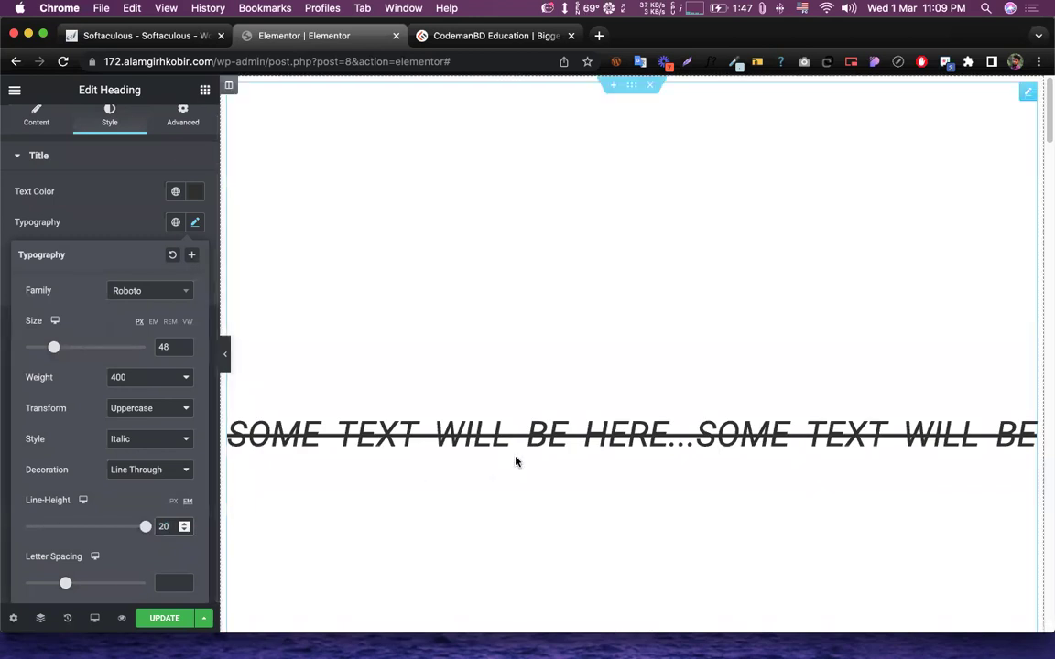
scroll(515, 459, down, 10)
scroll(516, 461, up, 10)
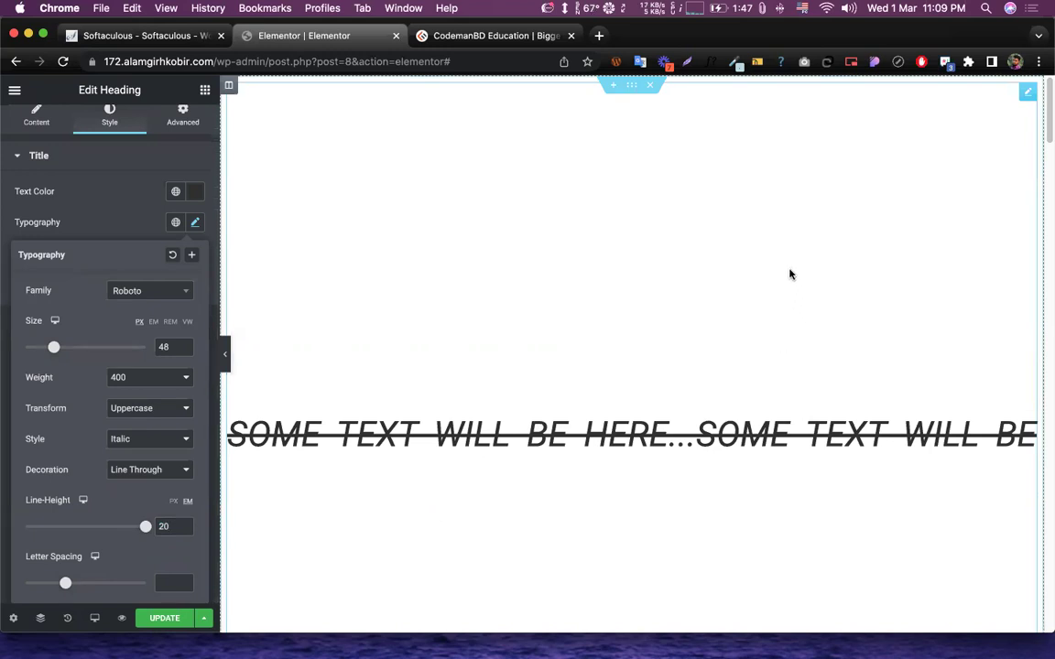
- Switch line height units to PX and try values 20 and 60
click(173, 502)
double_click(163, 527)
text(20)
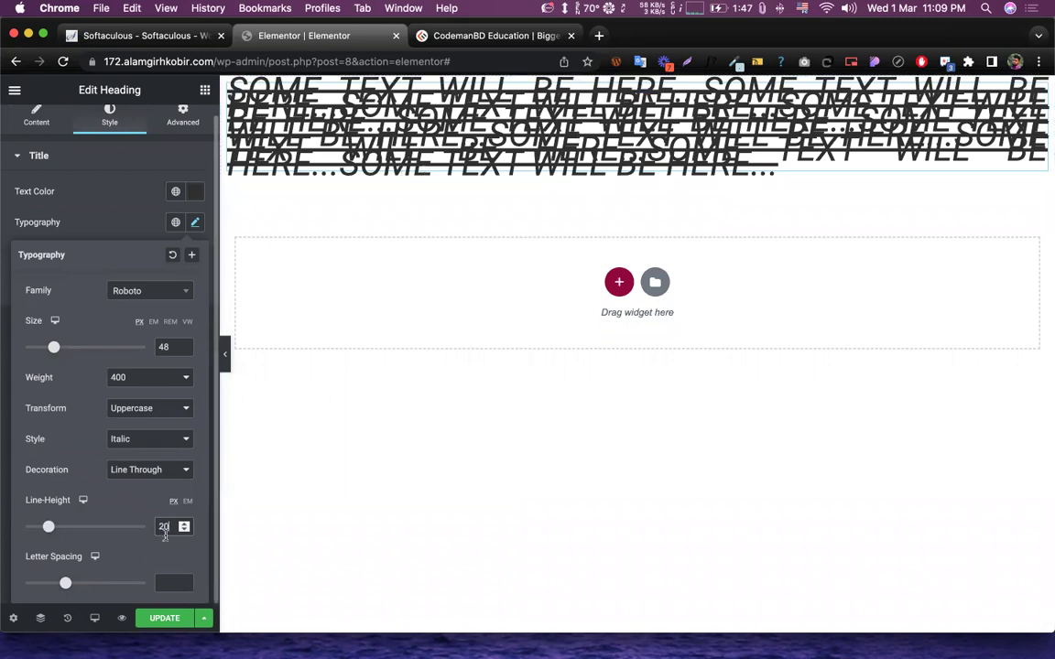
drag(161, 528, 153, 529)
text(60)
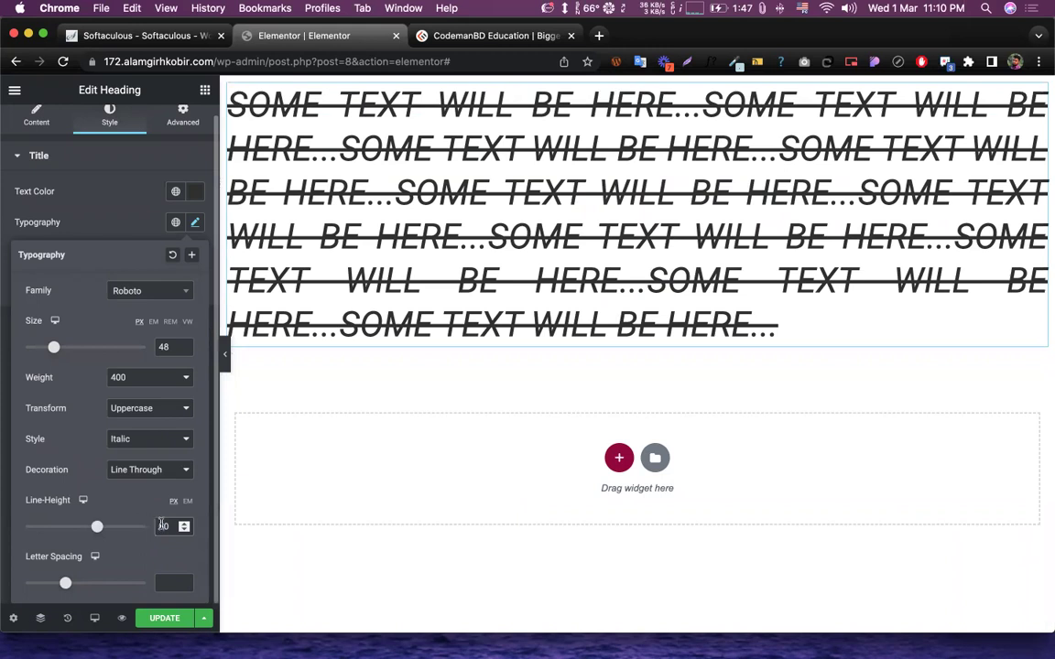
scroll(163, 525, up, 1)
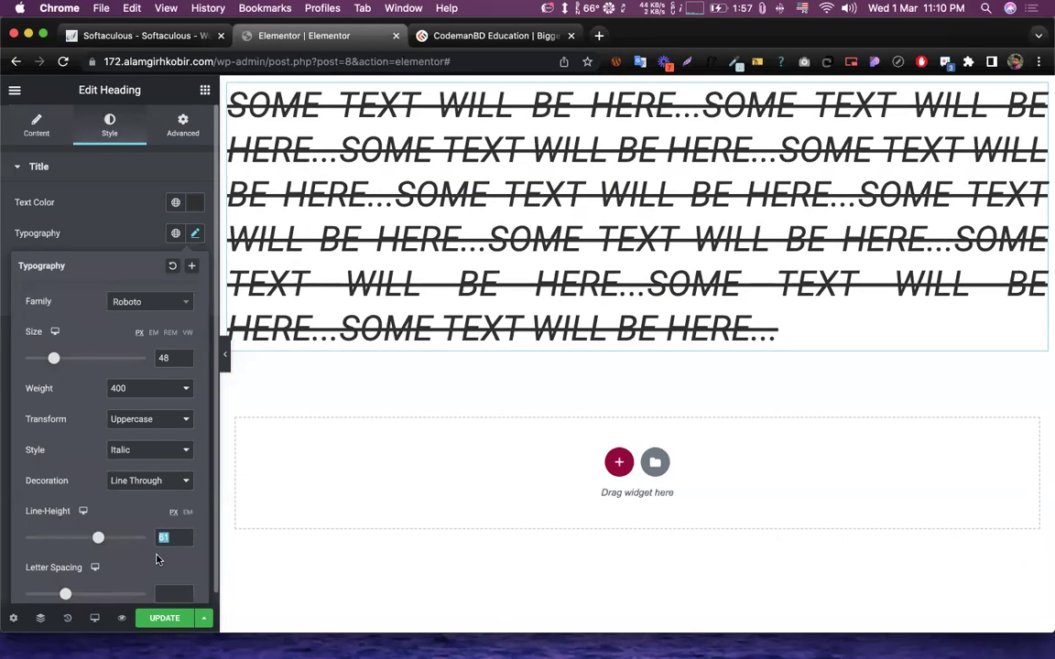
- Enter 56 px and step the line height down to 52 px
click(165, 538)
double_click(163, 537)
text(56)
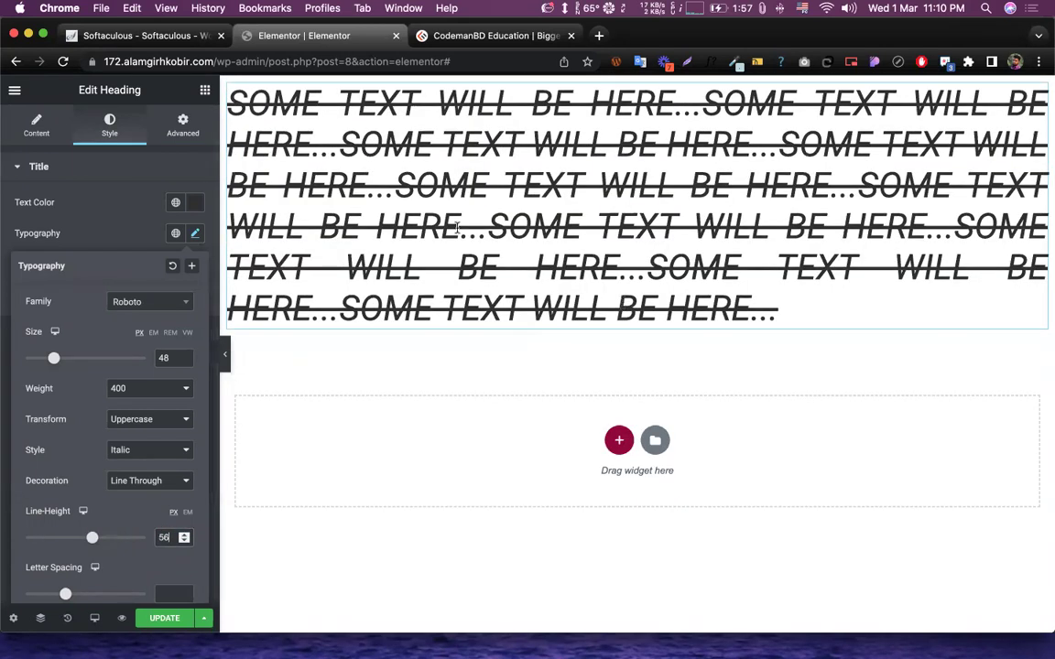
click(185, 542)
click(184, 541)
click(184, 541)
click(184, 541)
click(184, 541)
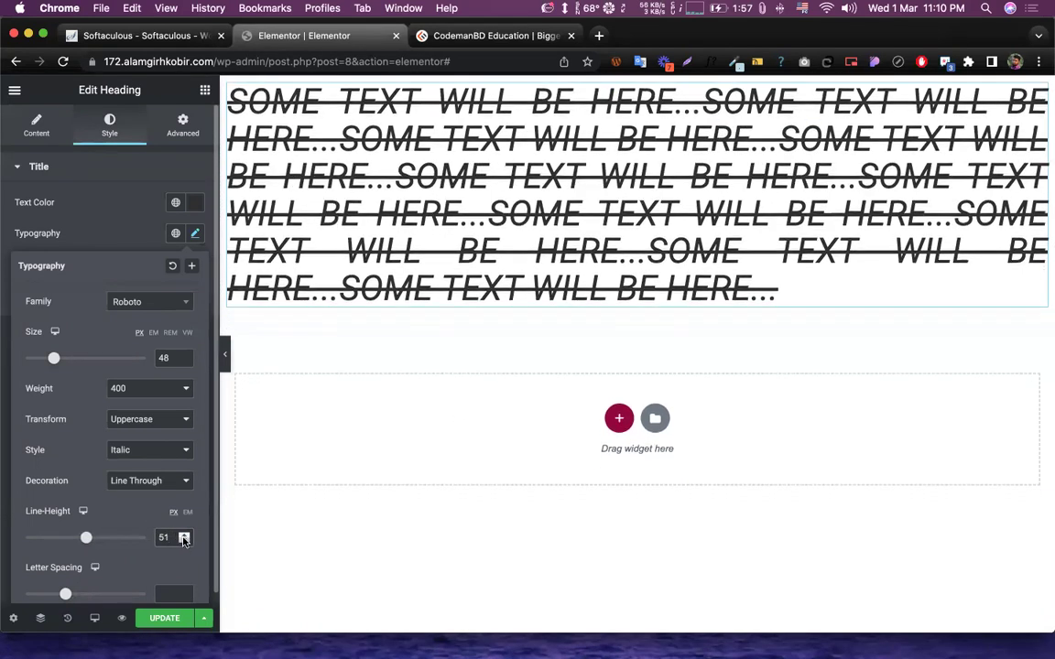
click(185, 536)
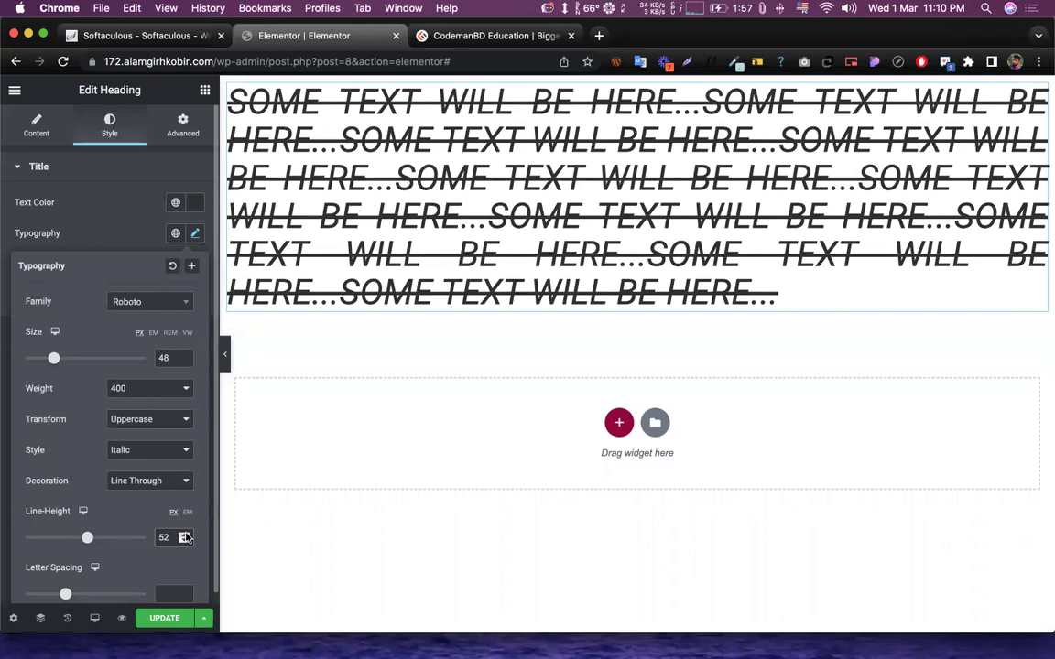
scroll(152, 510, down, 1)
scroll(152, 511, up, 1)
- Set letter spacing to 2, save with Update, and close the Typography popover
mouse_move(65, 594)
mouse_down()
mouse_move(106, 597)
mouse_move(10, 593)
mouse_move(144, 594)
mouse_move(82, 594)
mouse_up()
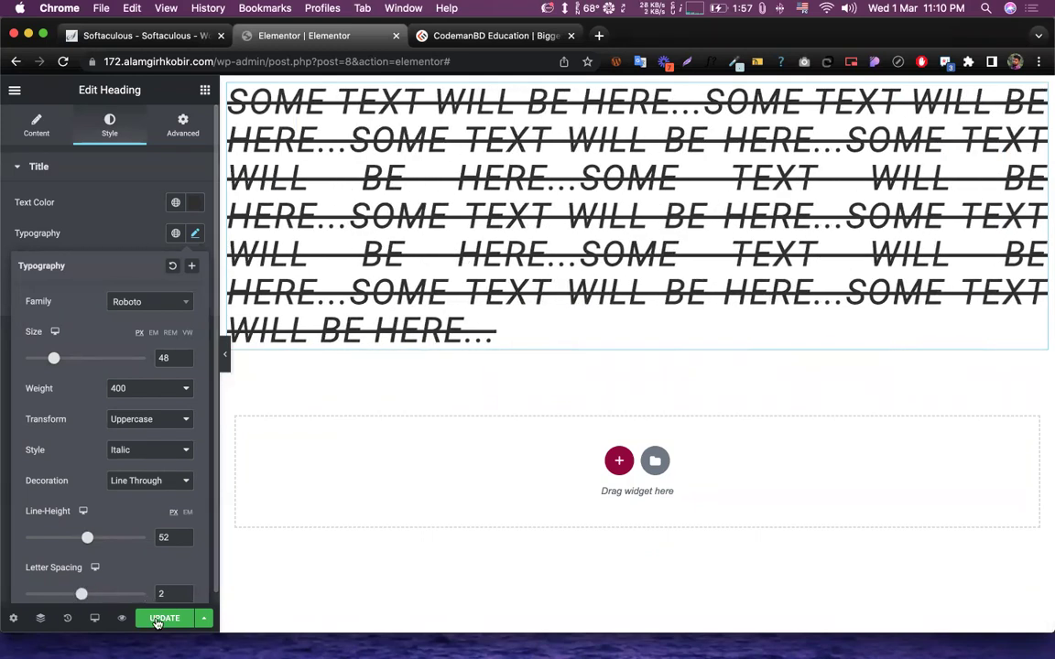
click(164, 618)
click(194, 232)
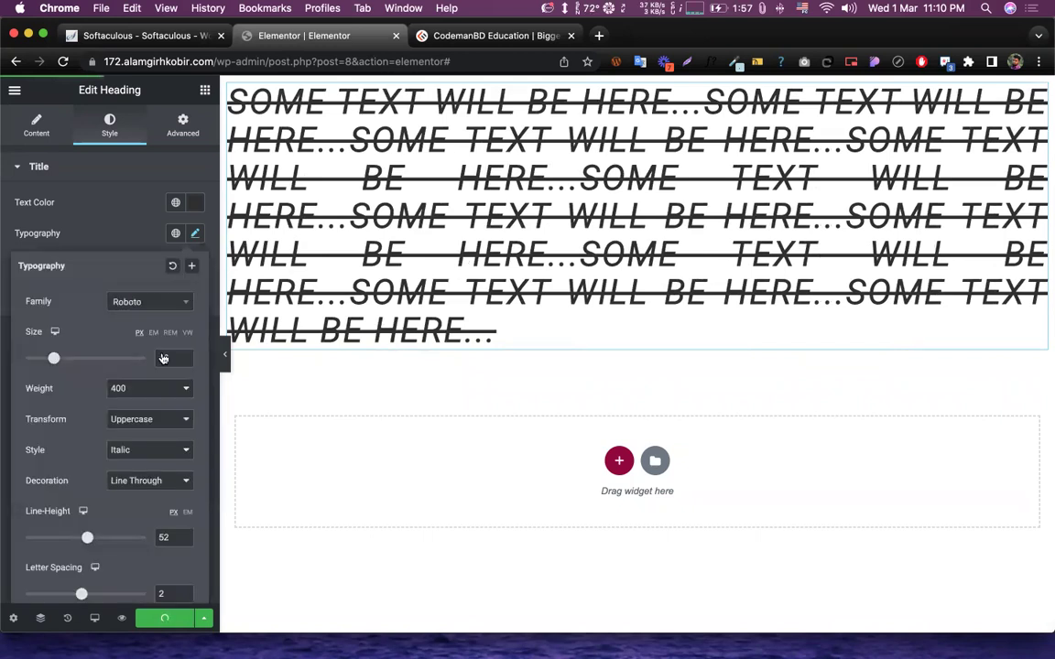
scroll(127, 208, down, 1)
click(127, 208)
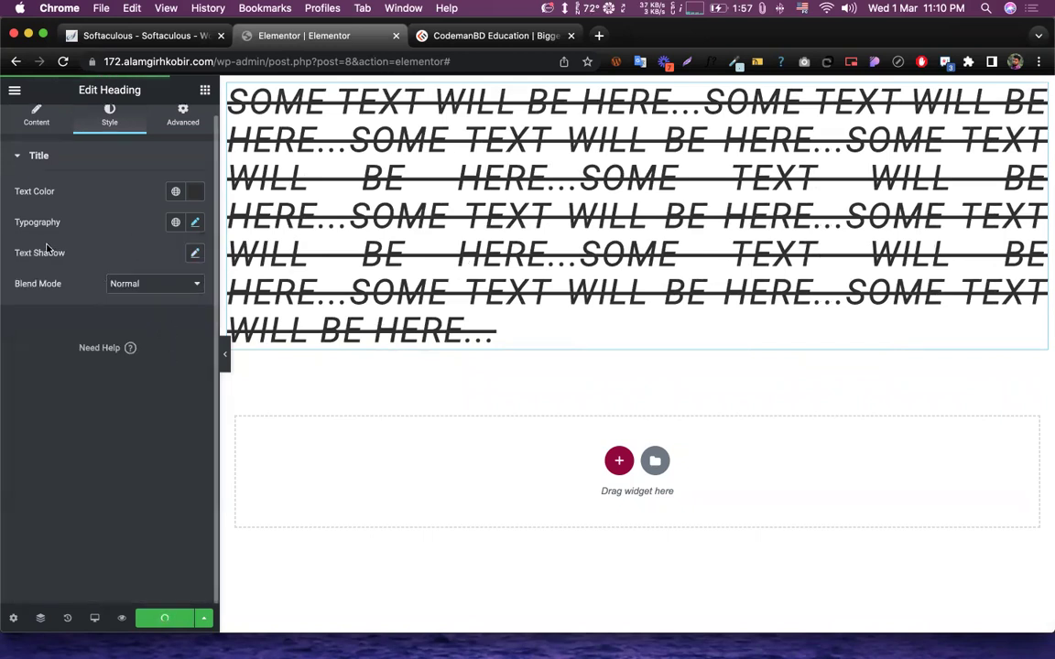
drag(17, 257, 75, 267)
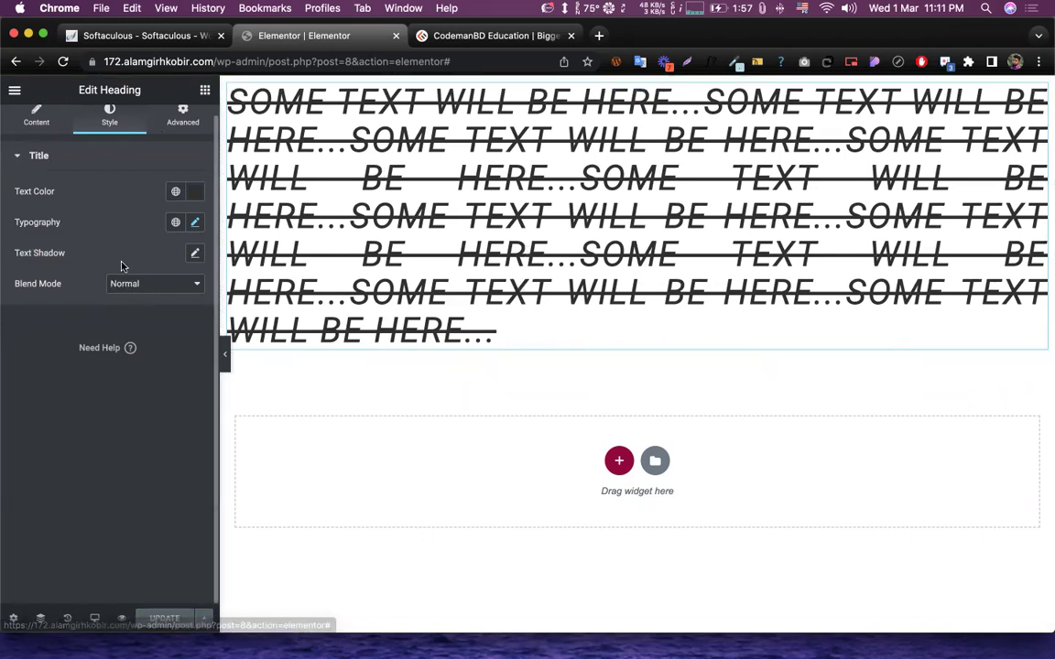
- Set the heading's text shadow to blur 10, horizontal offset 10 and vertical offset 20
click(193, 255)
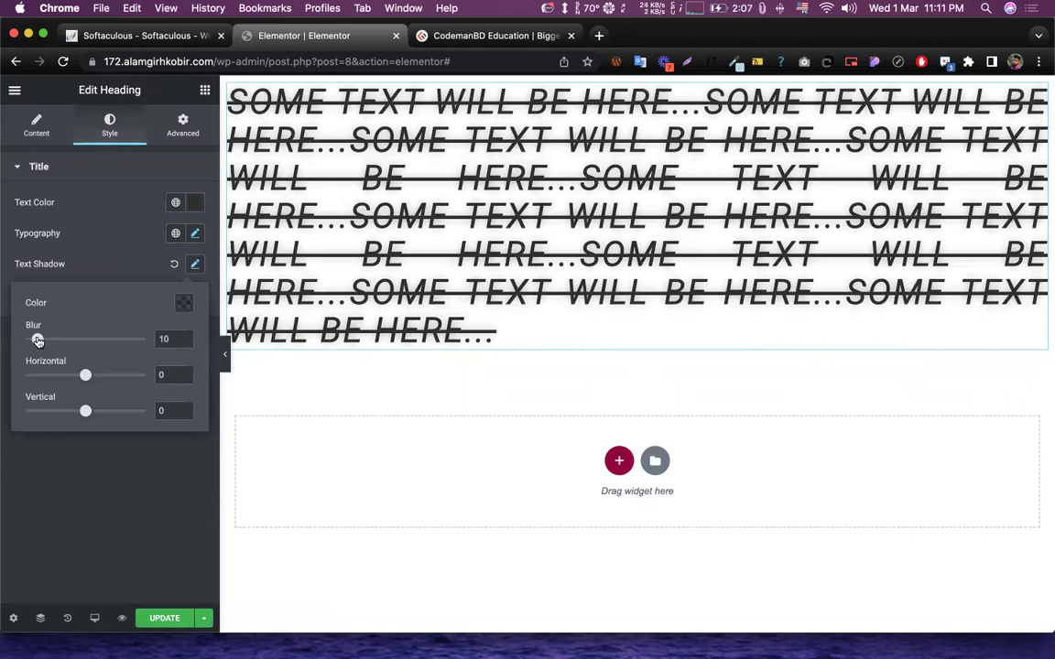
mouse_move(37, 341)
mouse_down()
mouse_move(89, 339)
mouse_move(30, 341)
mouse_move(50, 343)
mouse_move(38, 345)
mouse_up()
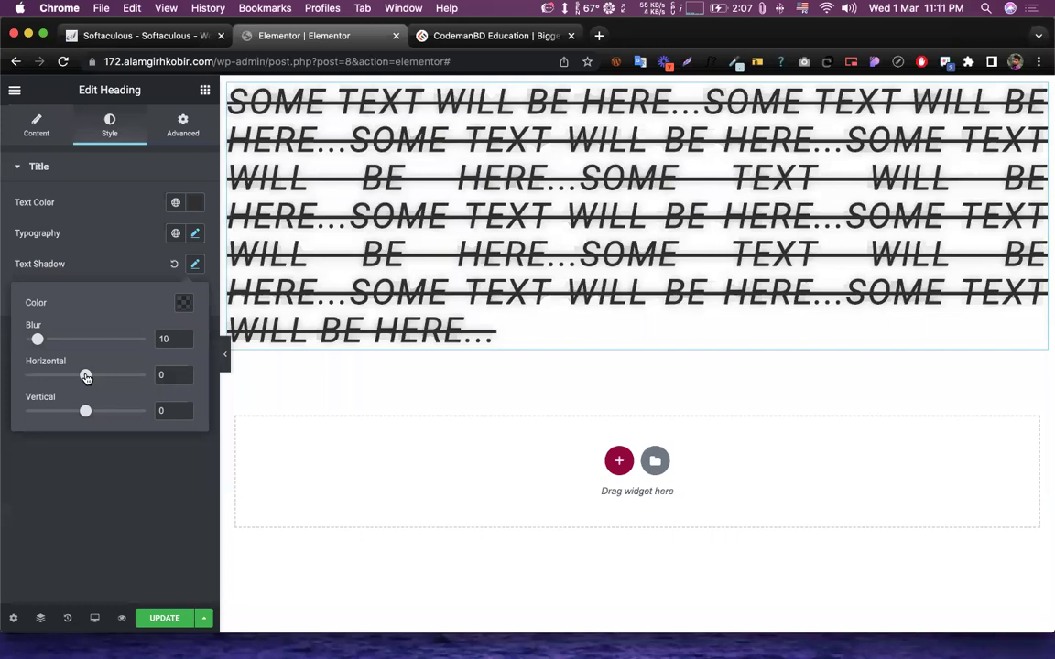
mouse_move(85, 376)
mouse_down()
mouse_move(99, 375)
mouse_move(54, 377)
mouse_move(90, 377)
mouse_up()
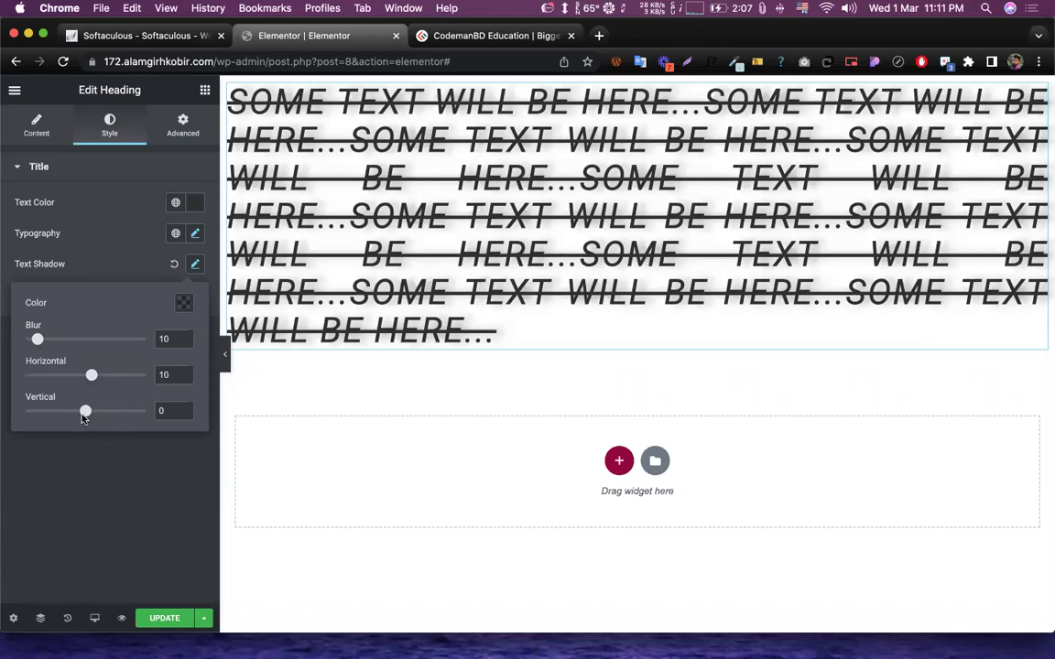
mouse_move(85, 412)
mouse_down()
mouse_move(50, 412)
mouse_move(96, 417)
mouse_up()
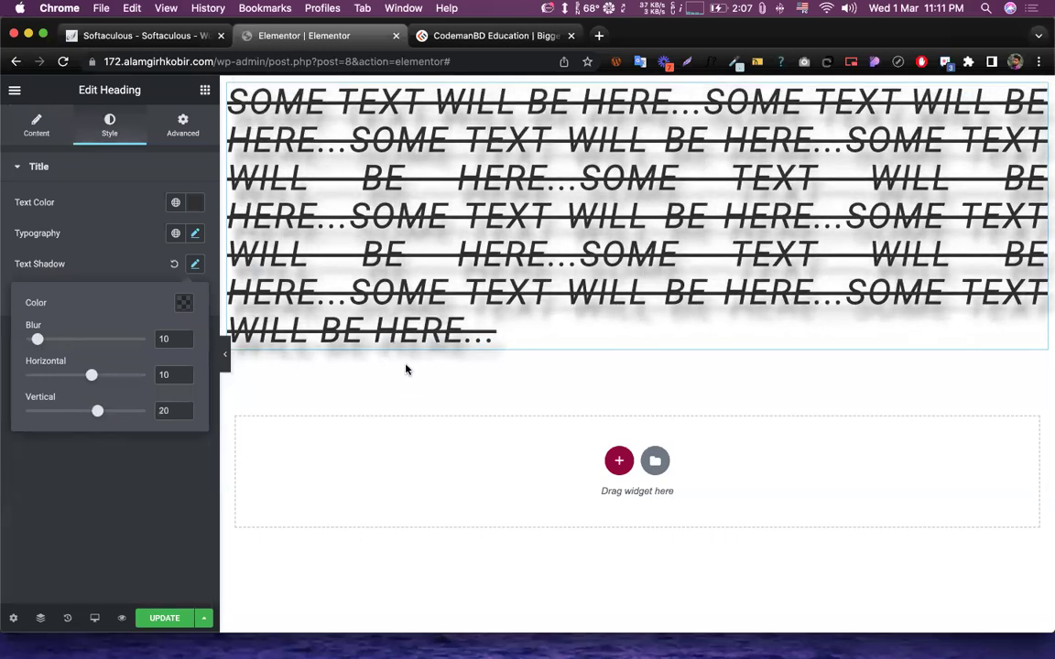
- Close the Text Shadow popover, keeping the blur 10, 10/20 offset shadow
click(167, 489)
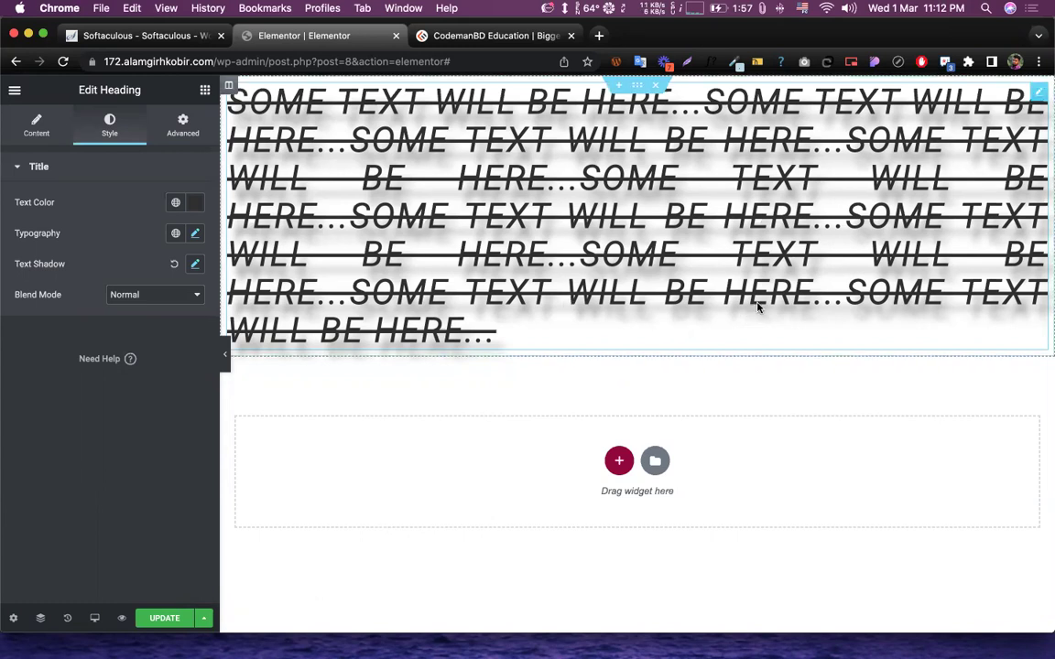
- Preview the Multiply and Screen blend modes, then set Blend Mode back to Normal
click(139, 298)
click(60, 304)
click(133, 297)
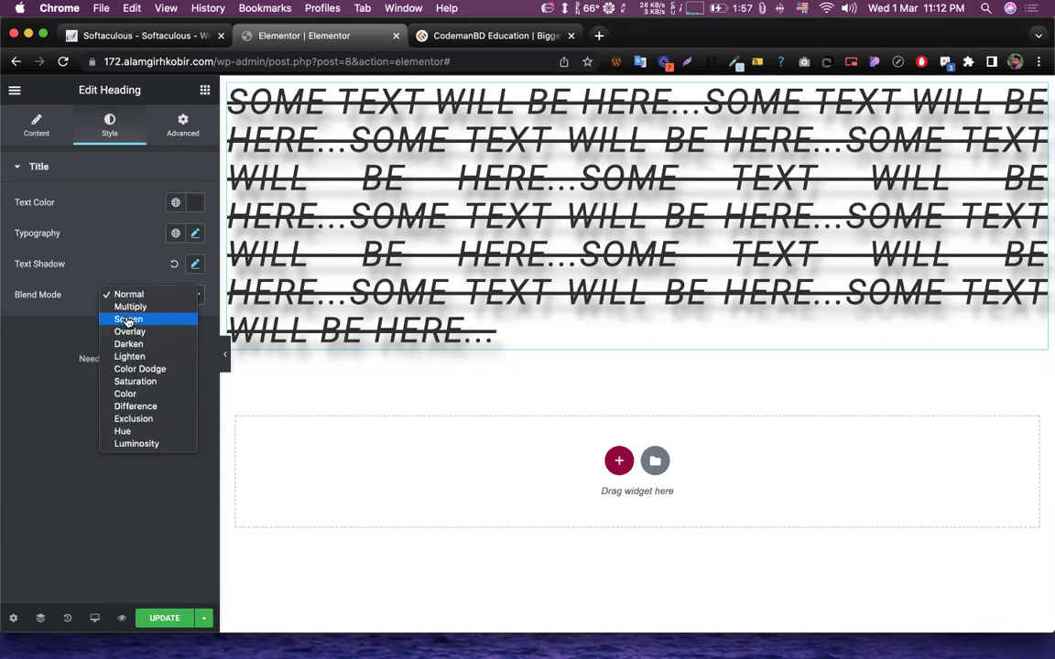
click(135, 308)
click(136, 299)
click(136, 308)
click(138, 294)
click(129, 269)
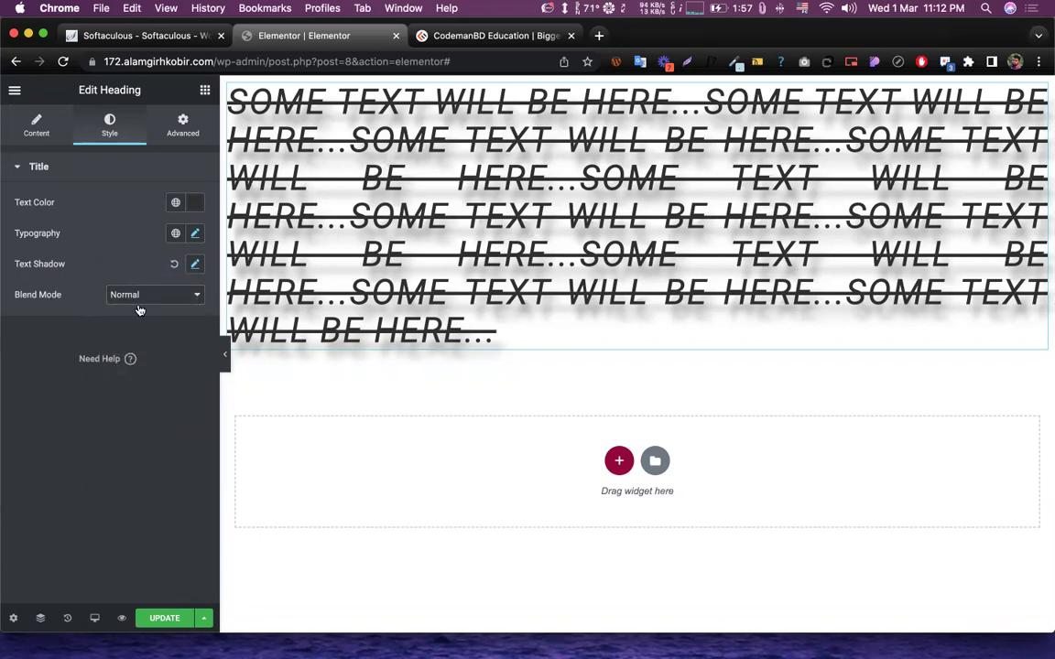
- Bring up the heading's Advanced tab with its margin, padding and CSS settings
click(185, 128)
scroll(60, 471, down, 4)
scroll(66, 584, up, 4)
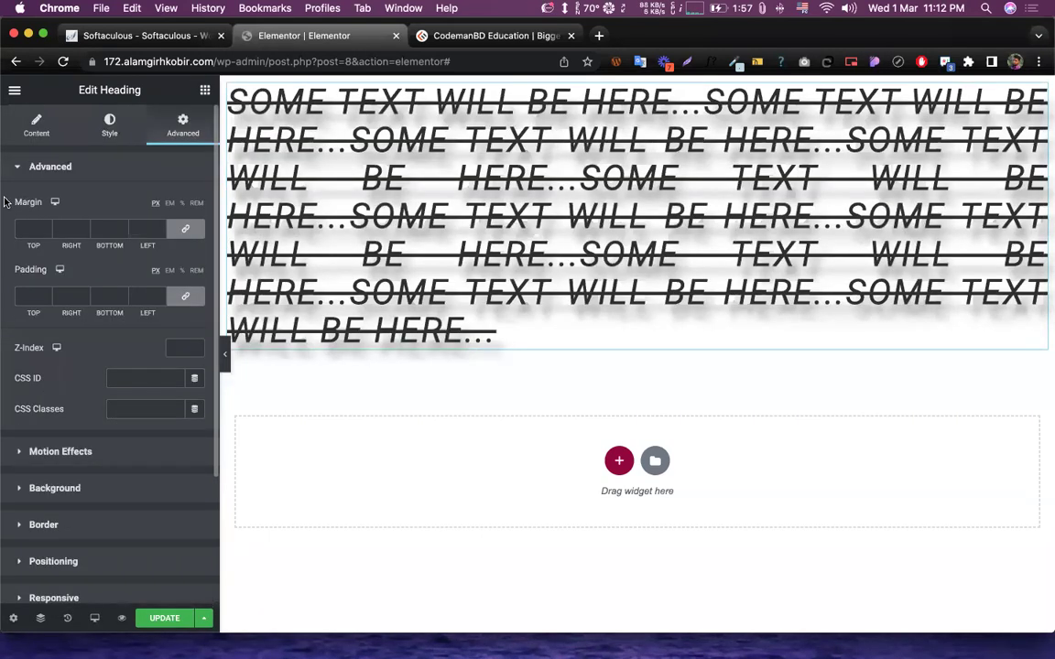
drag(11, 199, 59, 210)
click(95, 269)
drag(11, 196, 38, 207)
click(84, 181)
- Pick red for the heading's Text Color in the Style tab's colour picker
click(37, 130)
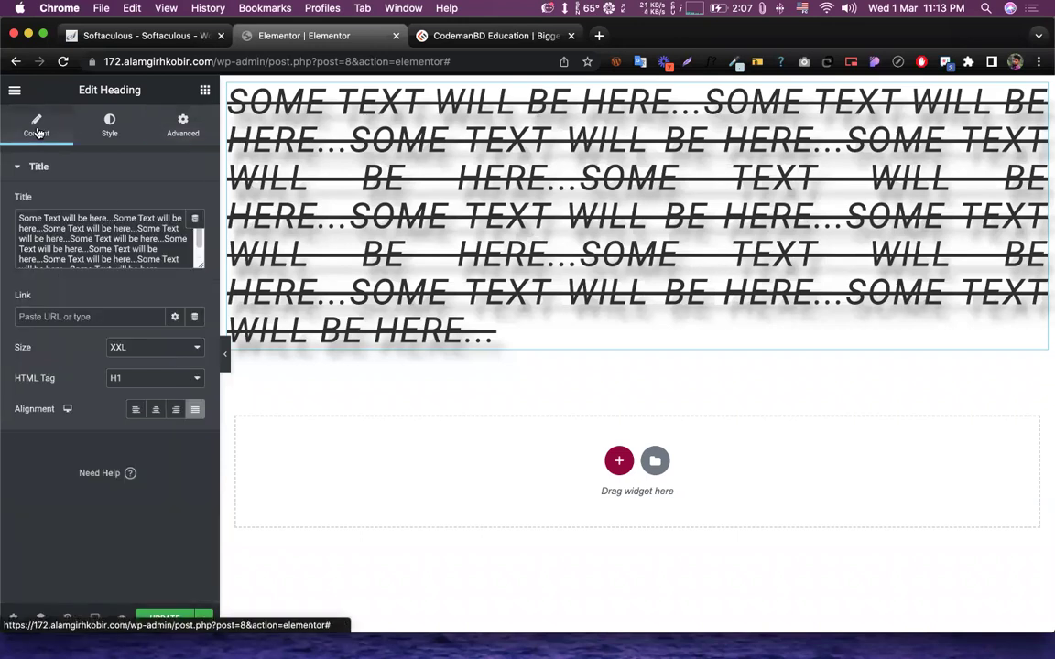
click(95, 128)
click(195, 203)
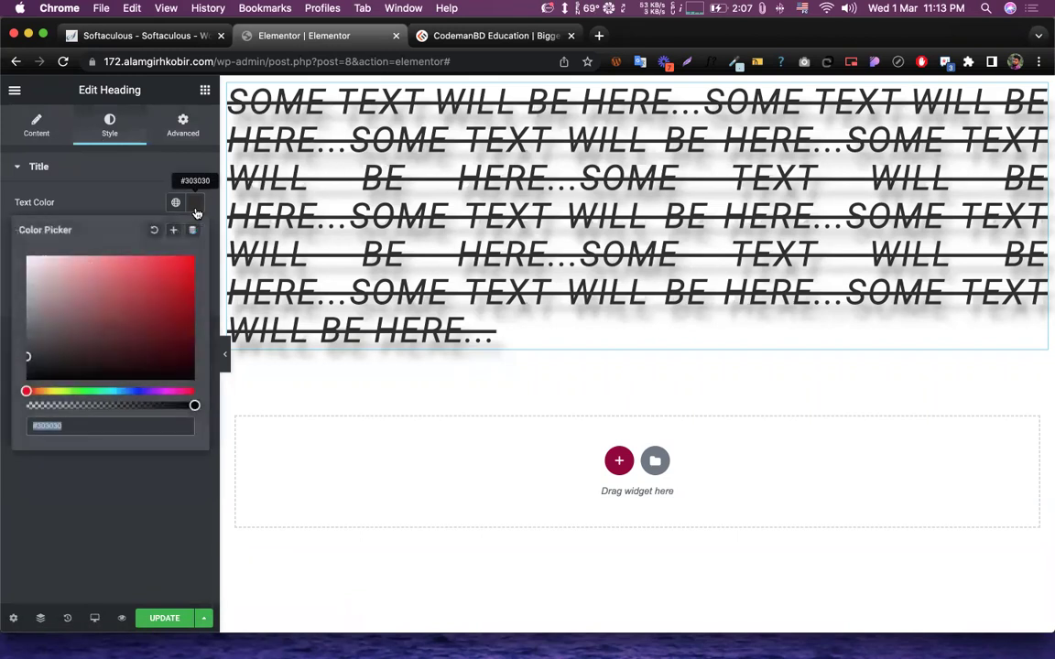
drag(146, 249, 136, 293)
click(82, 196)
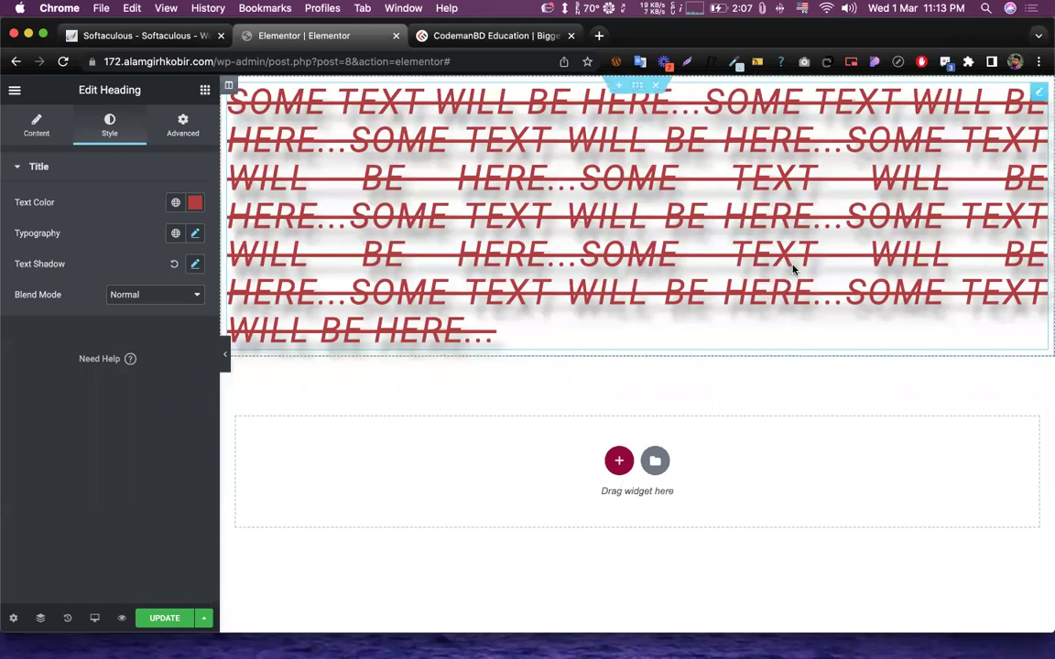
click(37, 109)
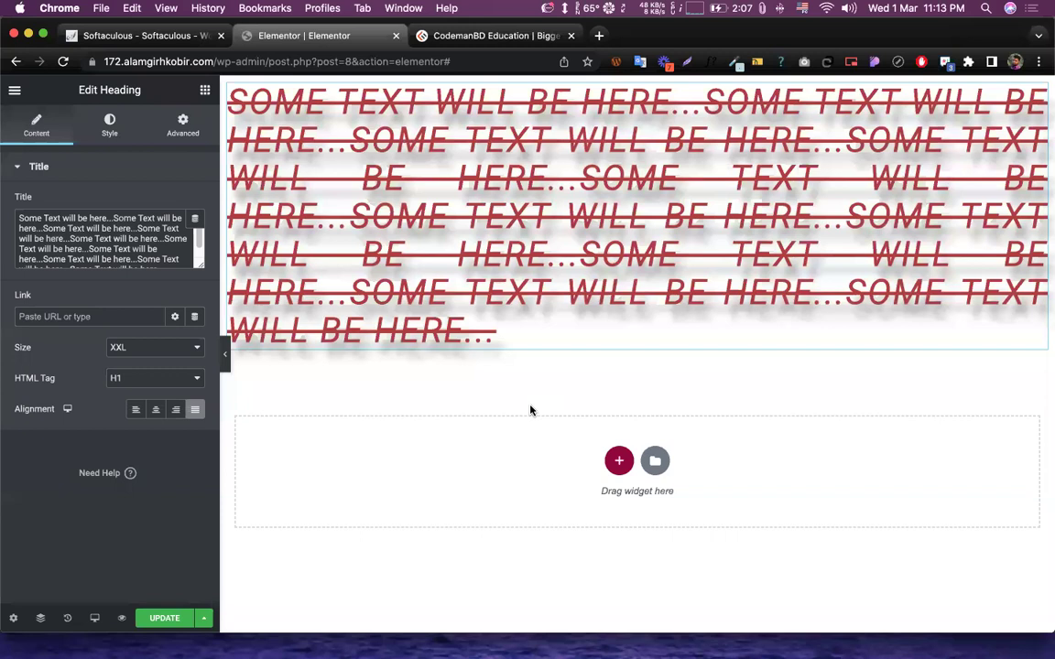
- Reopen the heading's Text Shadow popover showing blur 10, horizontal 10 and vertical 20
click(181, 133)
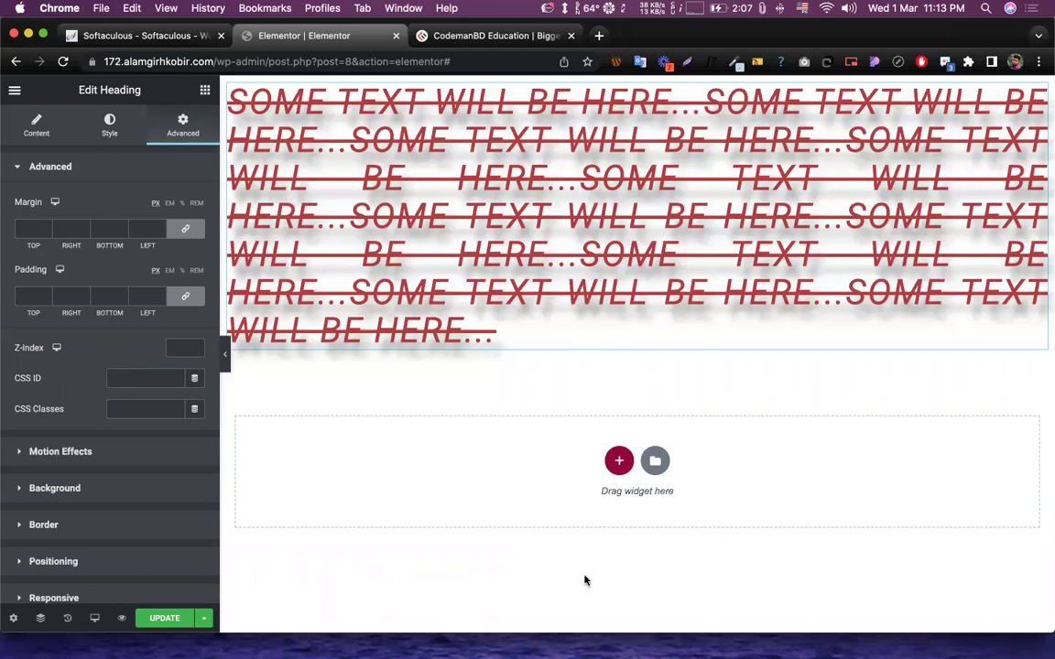
click(103, 130)
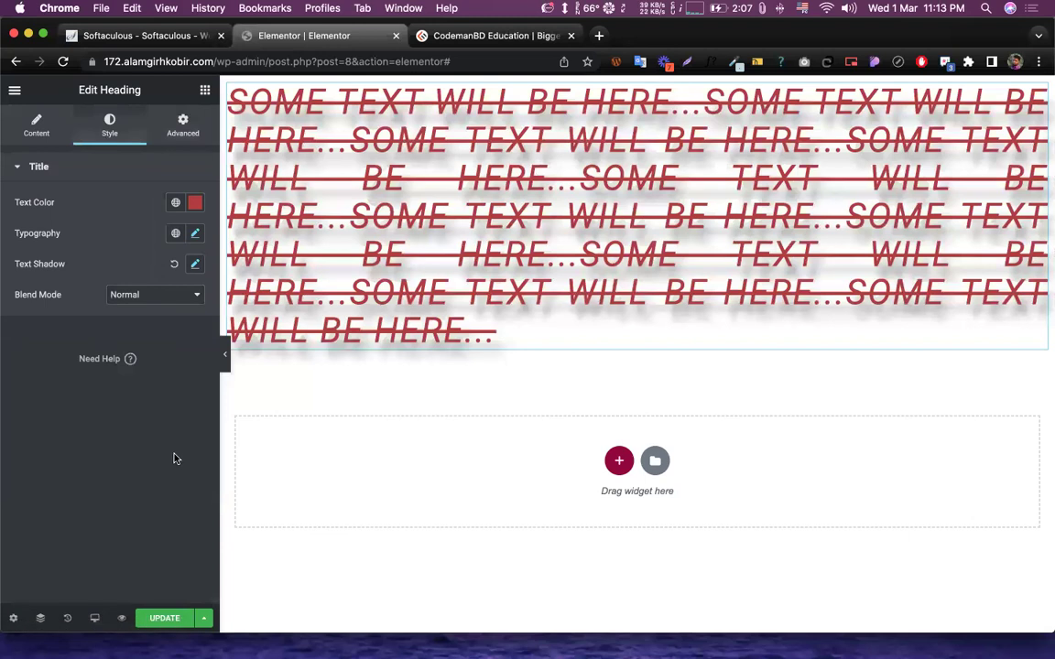
double_click(18, 234)
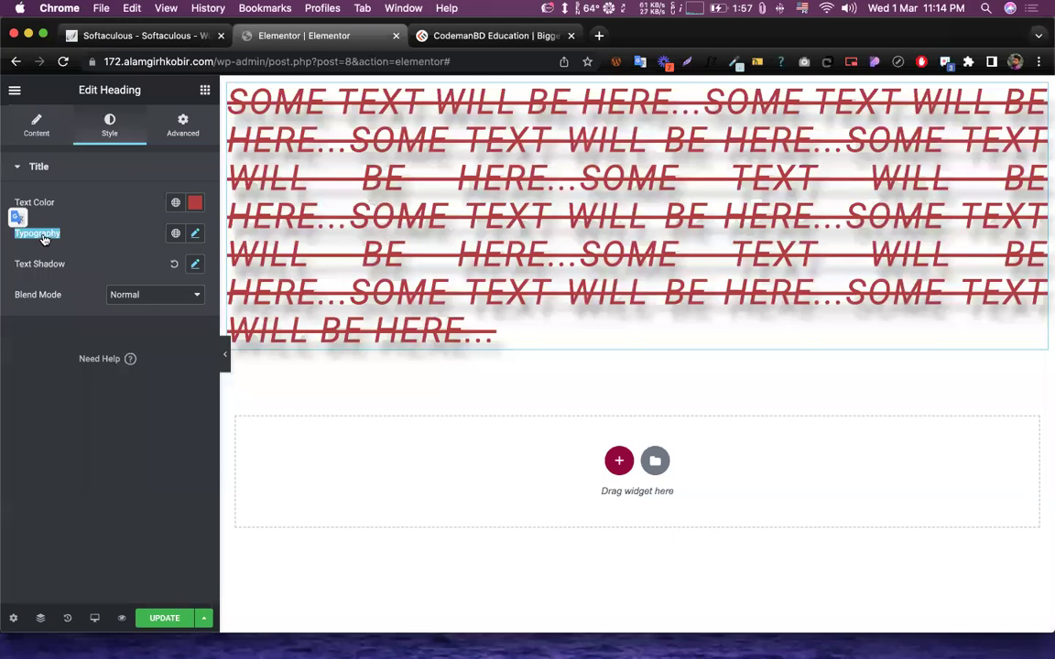
click(85, 232)
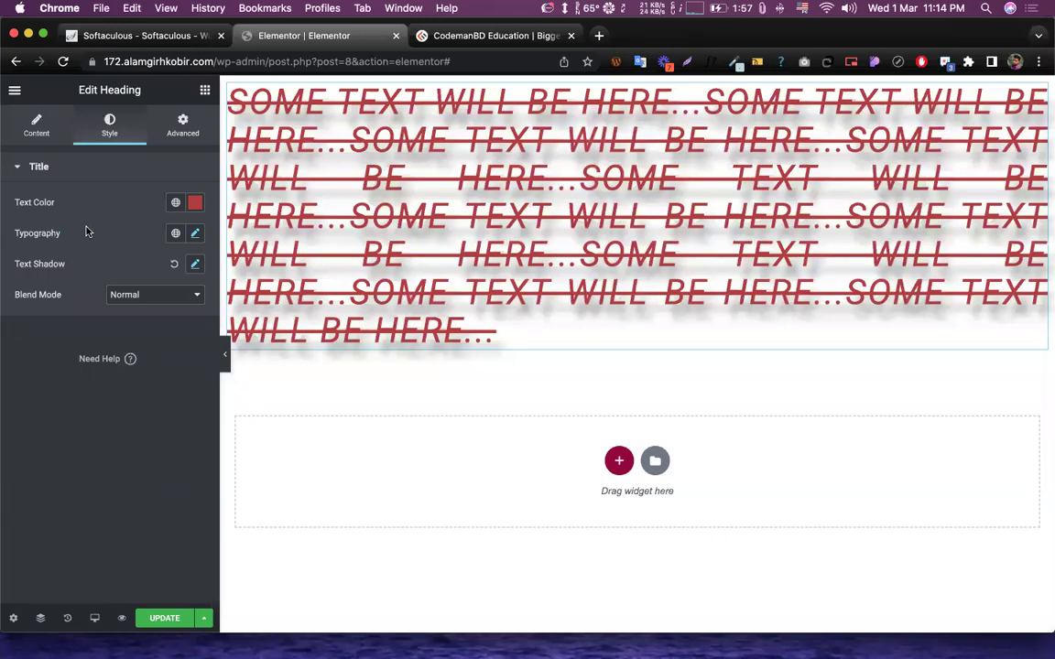
click(196, 265)
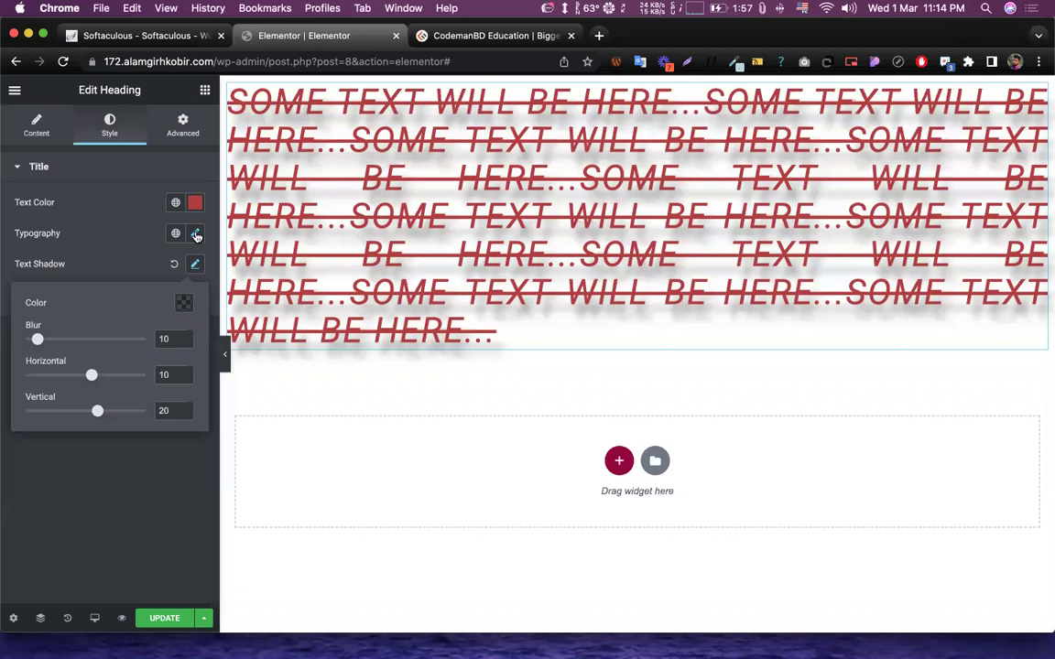
- Review the Roboto 48 px typography settings, keeping Line Through as the text decoration
click(196, 235)
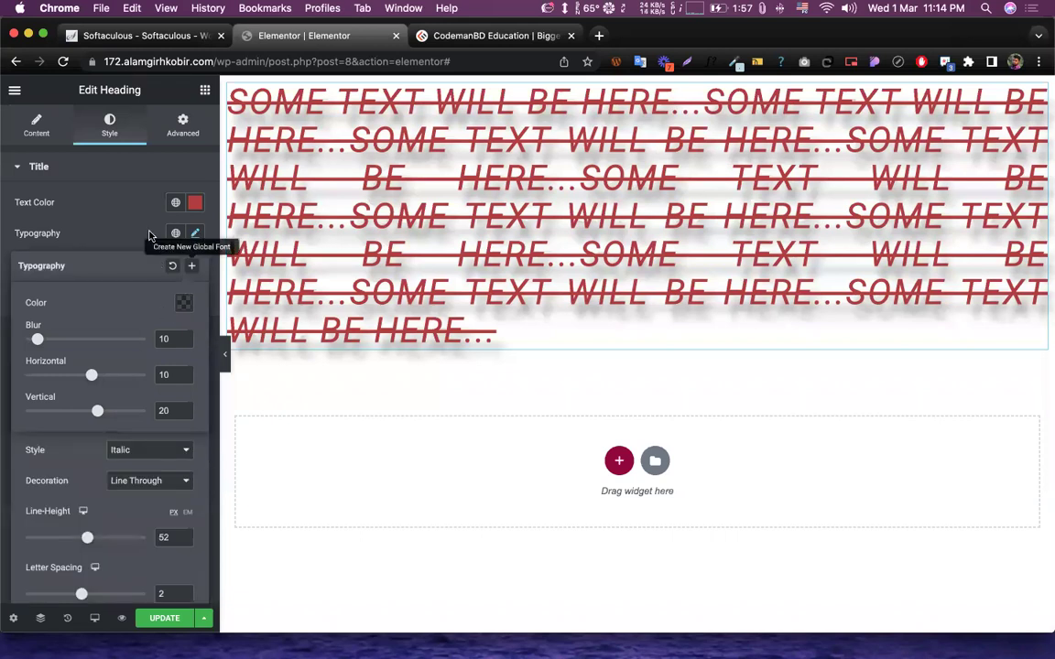
click(196, 236)
click(196, 236)
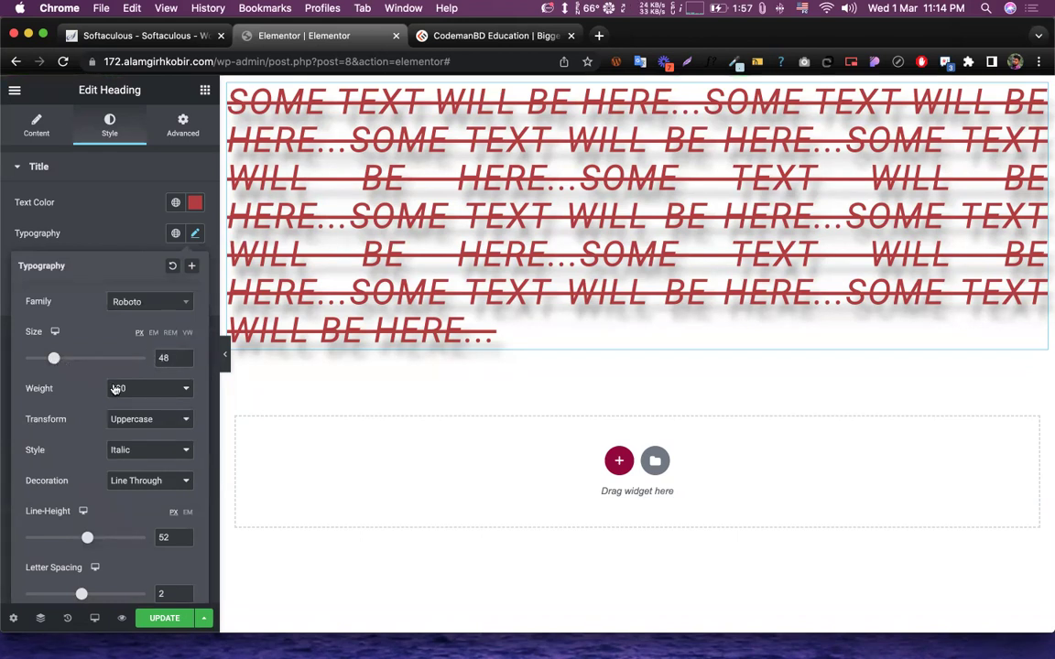
click(136, 483)
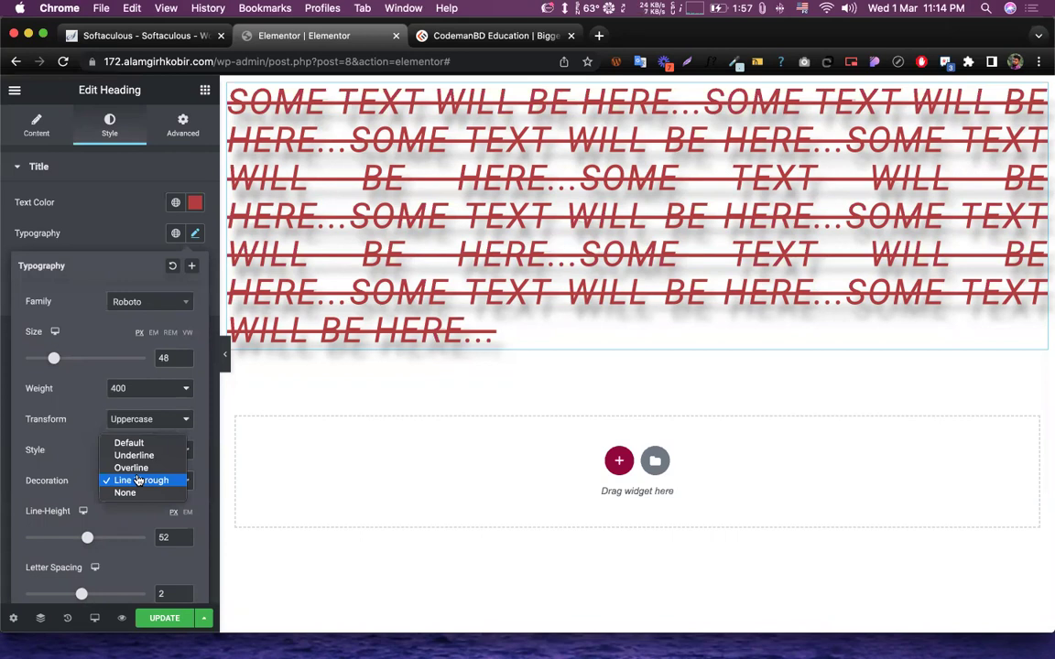
click(89, 473)
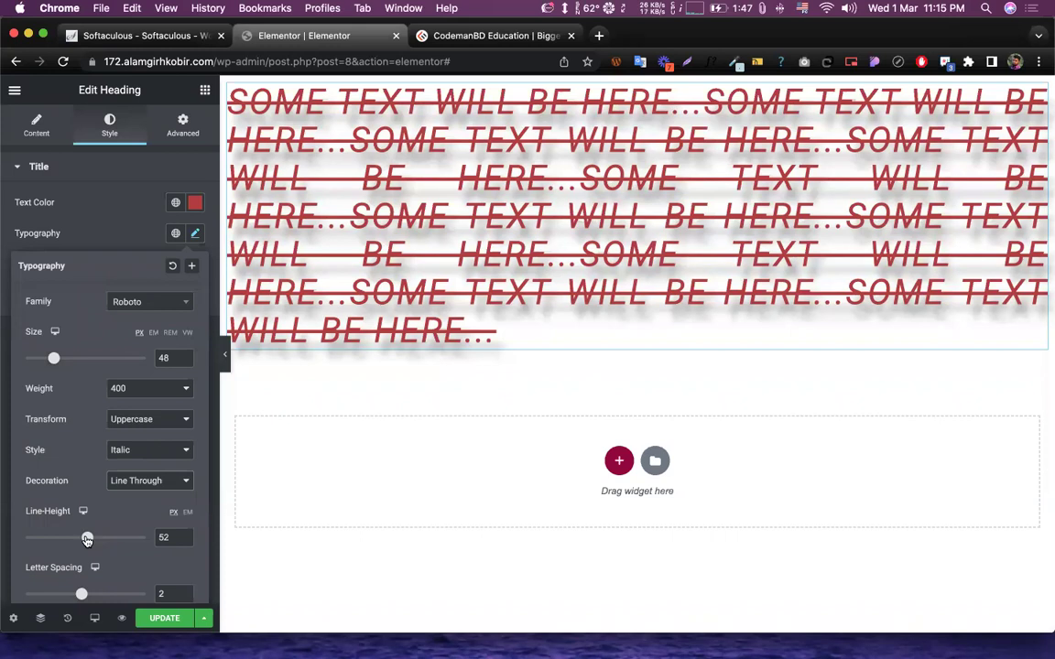
- Raise the heading's typography line height from 52 to 80 px
drag(87, 541, 63, 540)
drag(53, 538, 120, 547)
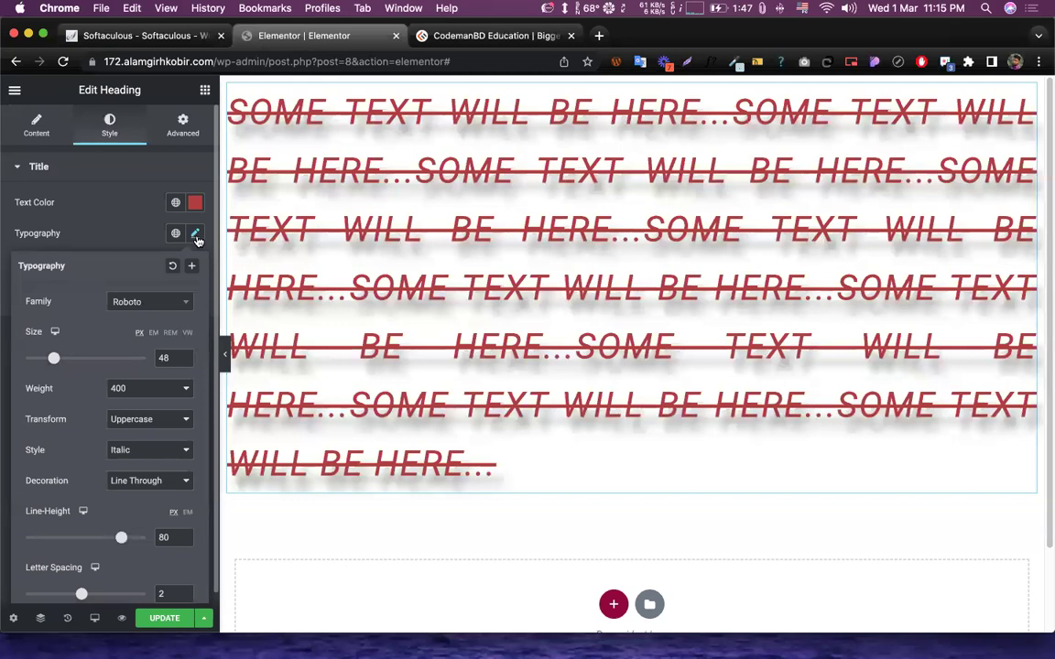
click(194, 234)
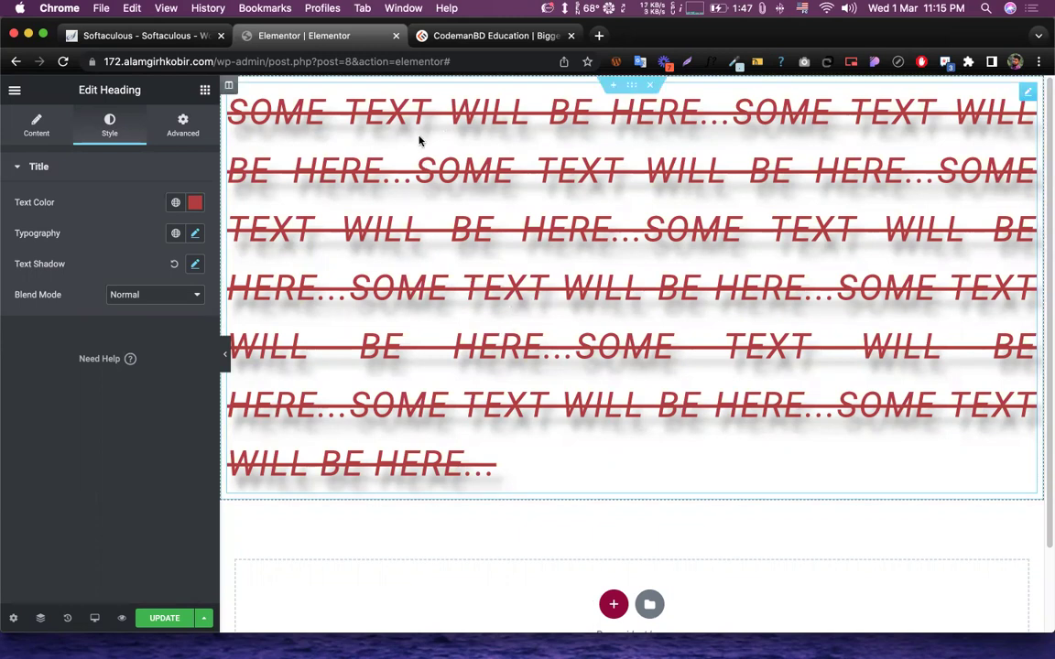
click(194, 236)
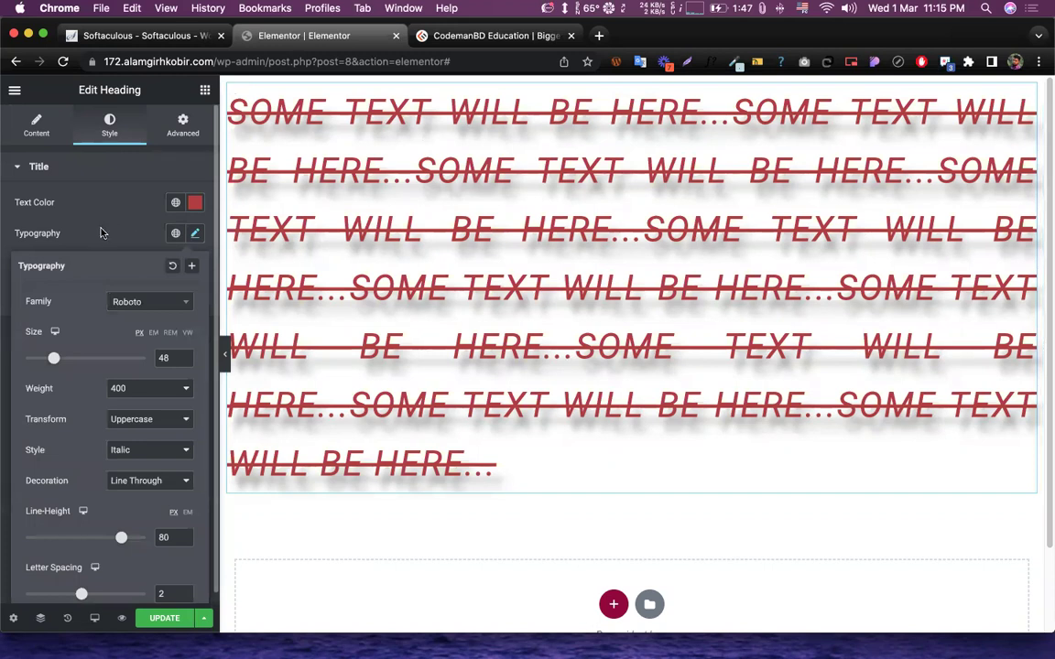
click(100, 232)
click(195, 235)
click(120, 227)
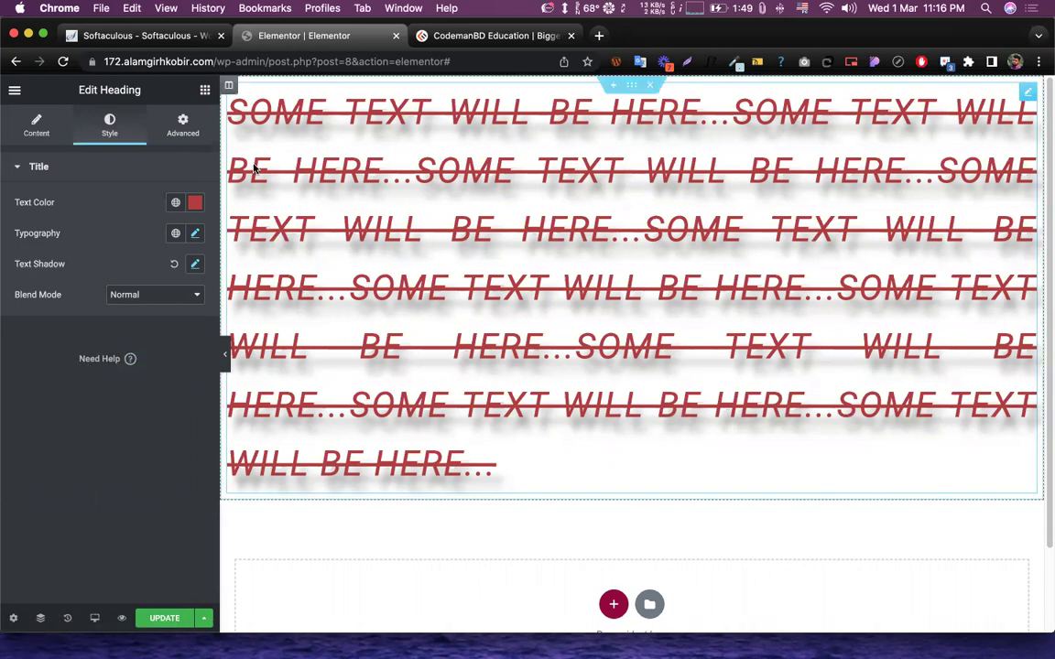
- Scroll through the repeated title text in the heading's Content tab Title field
click(36, 129)
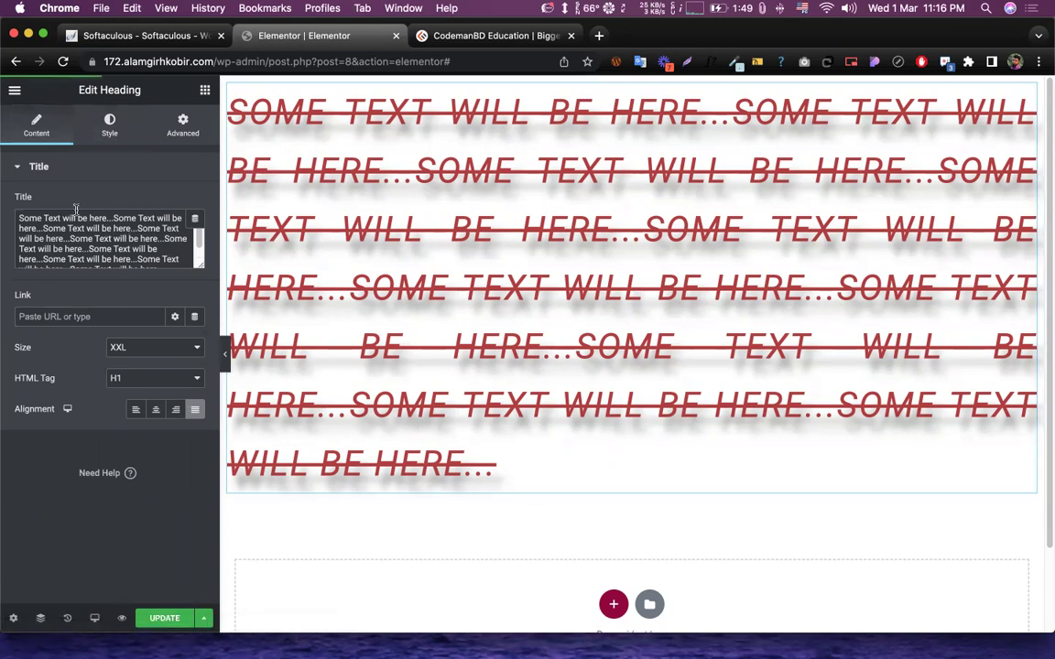
scroll(81, 224, down, 1)
scroll(80, 225, down, 1)
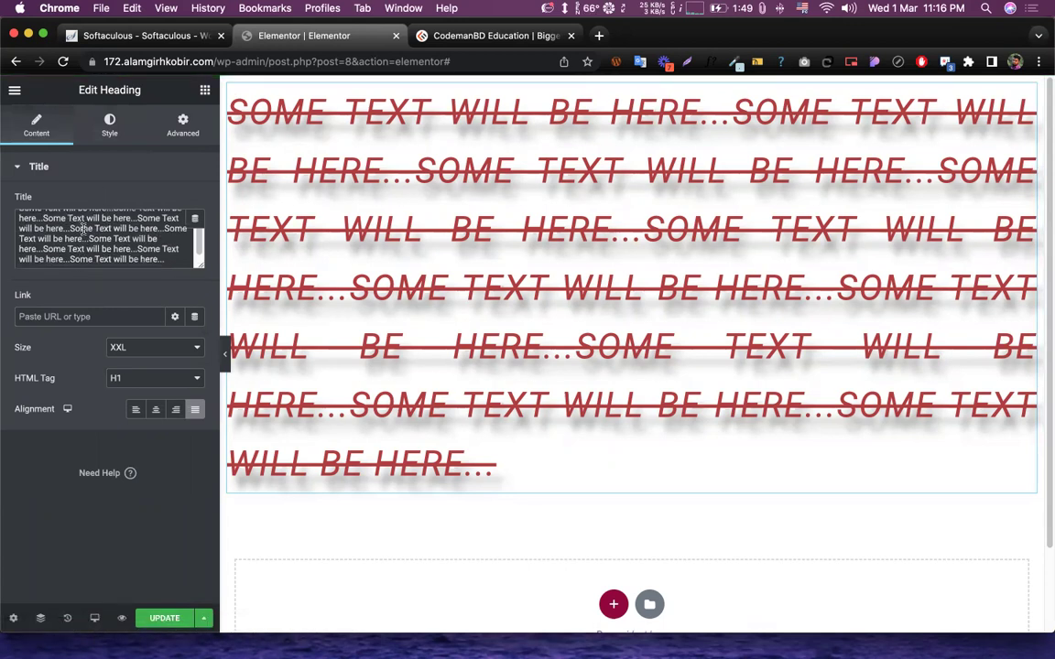
scroll(100, 231, up, 2)
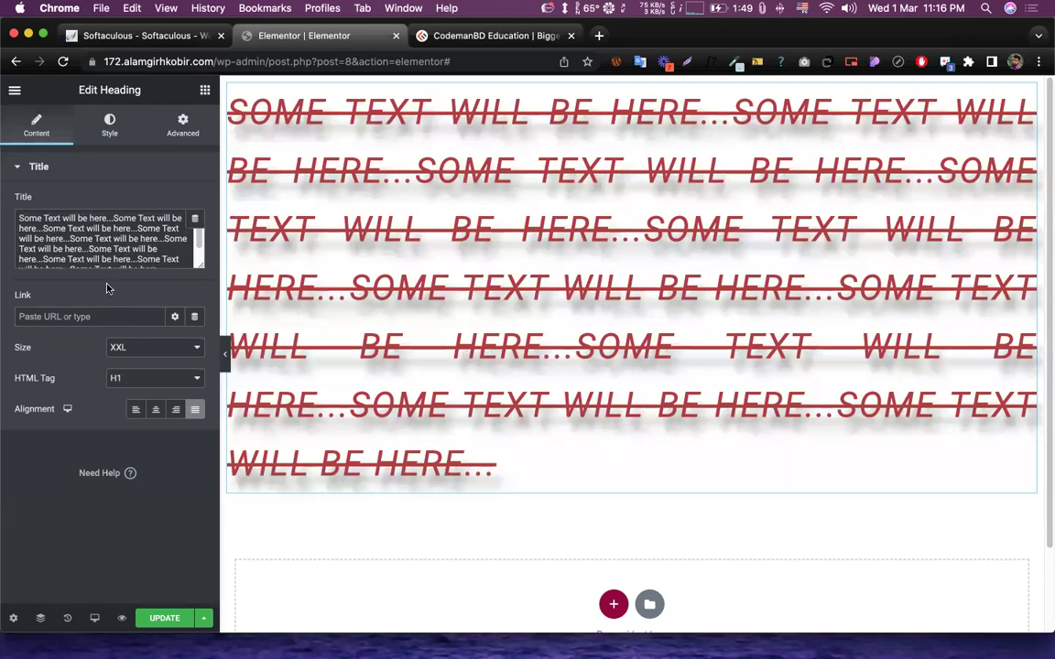
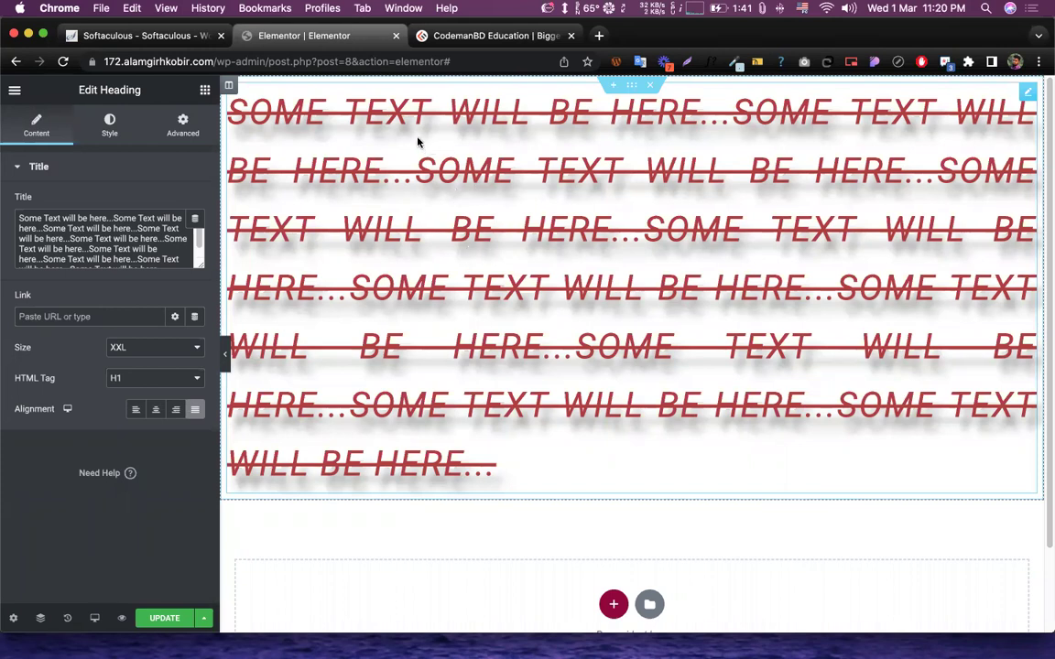
- Enlarge the Title text box so the full heading text is visible
scroll(149, 236, down, 2)
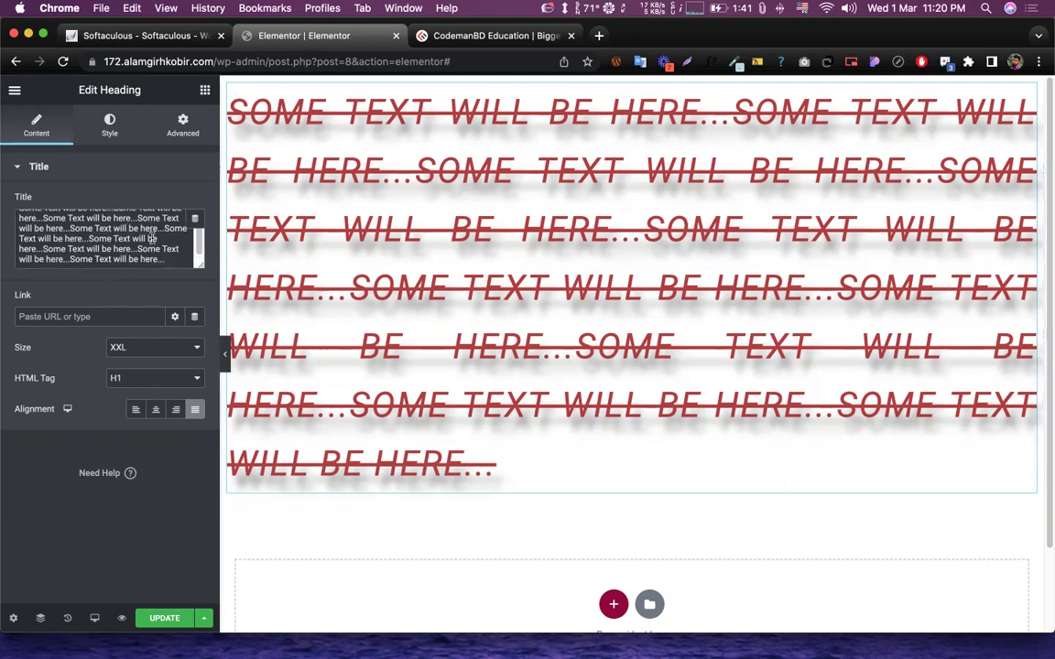
drag(202, 265, 186, 284)
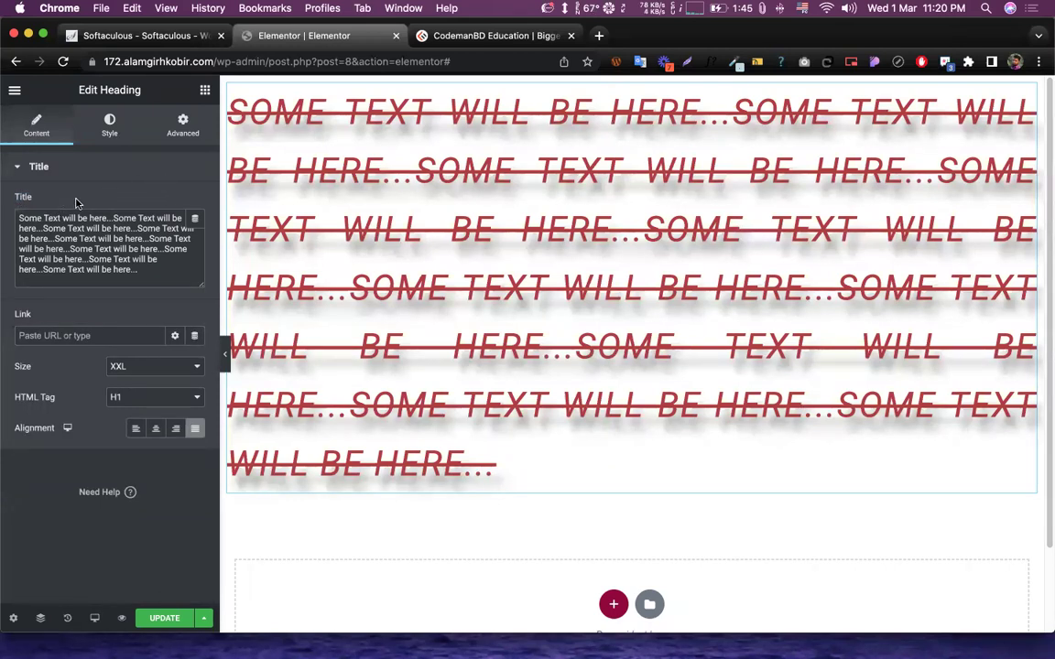
scroll(679, 262, down, 2)
scroll(680, 261, up, 2)
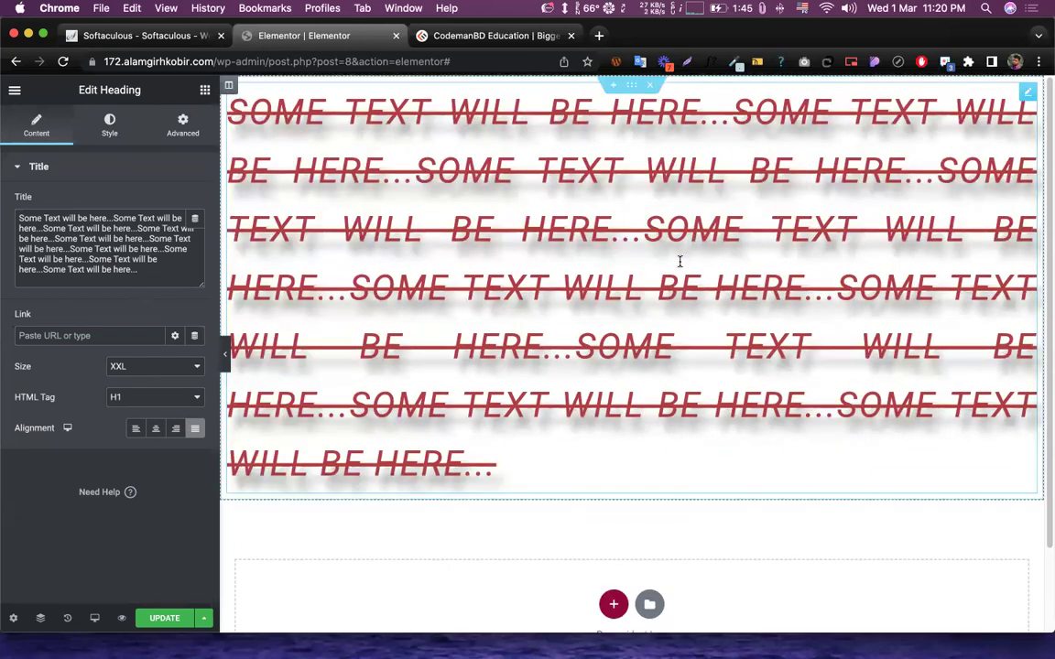
- Add an empty single-column section below the red struck-through heading
click(205, 90)
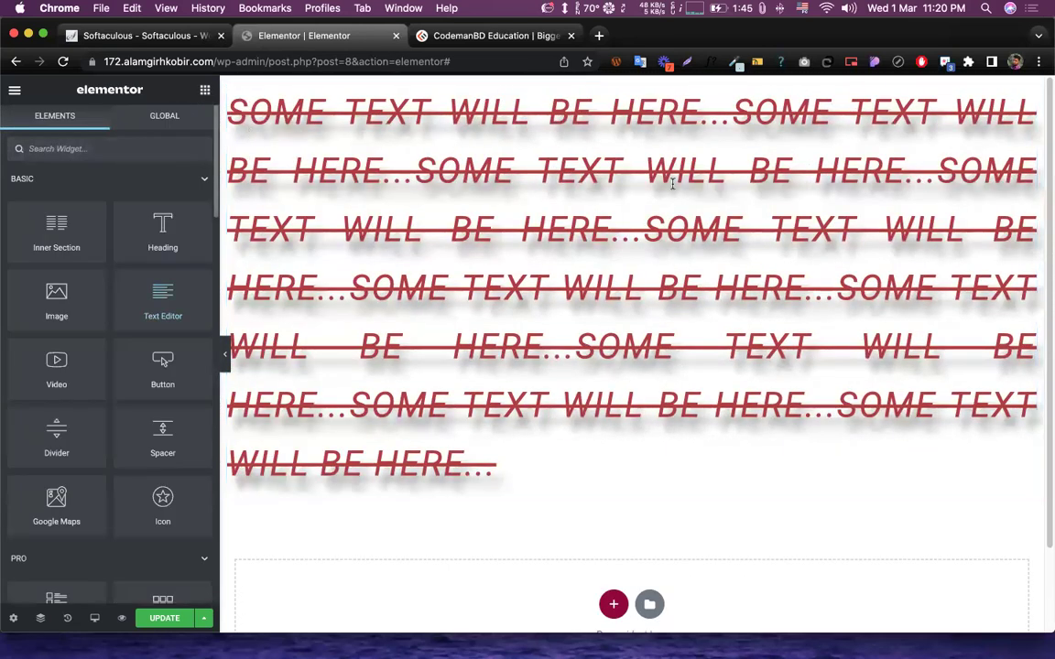
scroll(517, 383, down, 2)
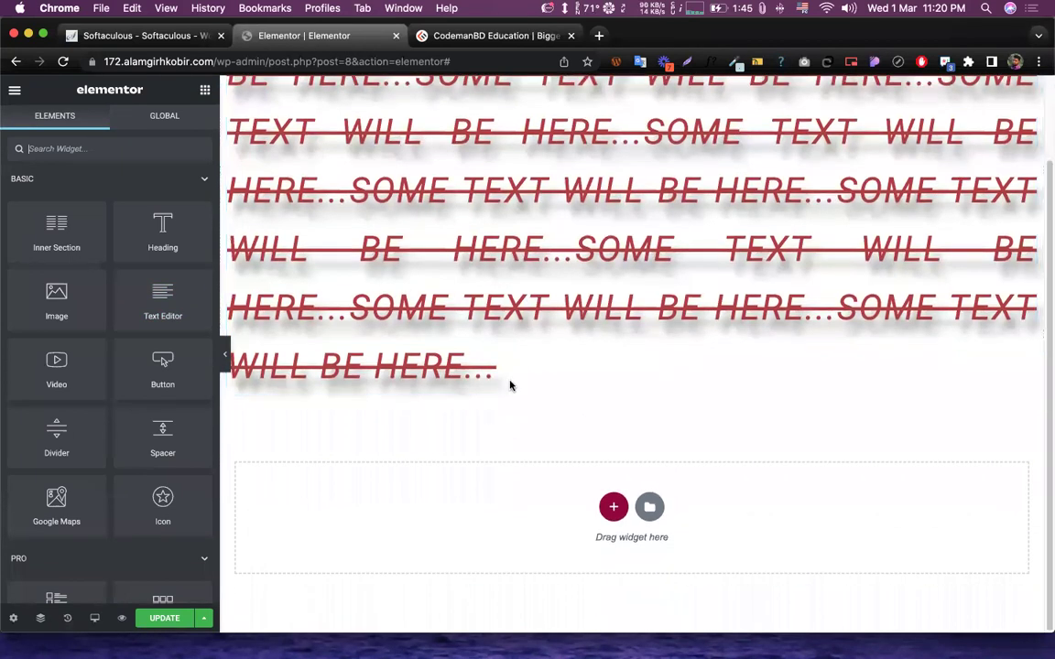
scroll(537, 354, up, 2)
scroll(567, 413, down, 2)
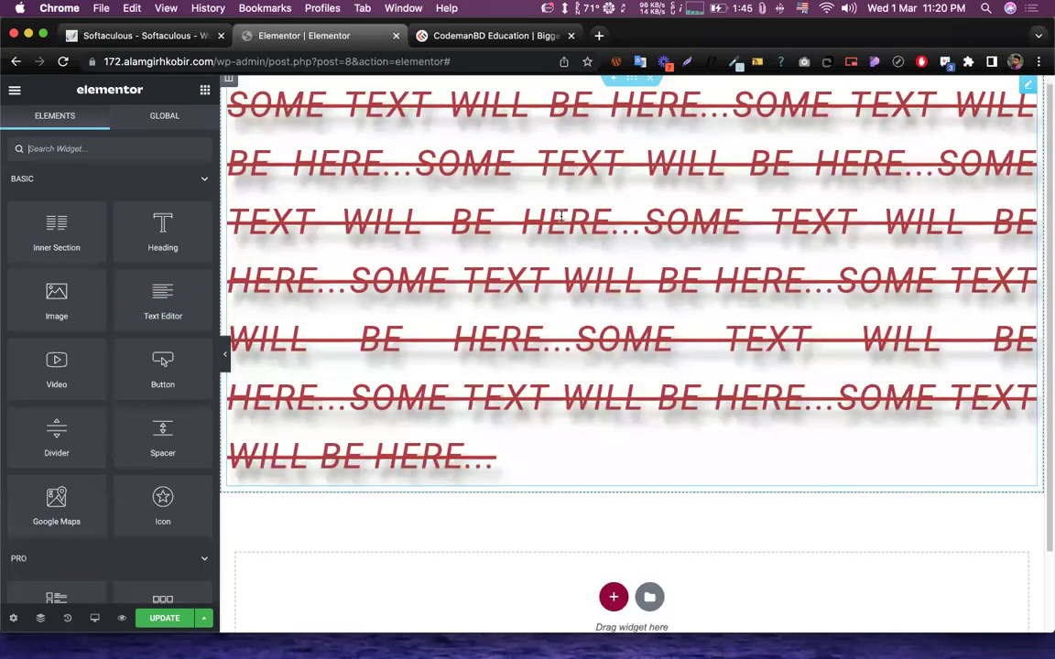
click(612, 505)
click(432, 543)
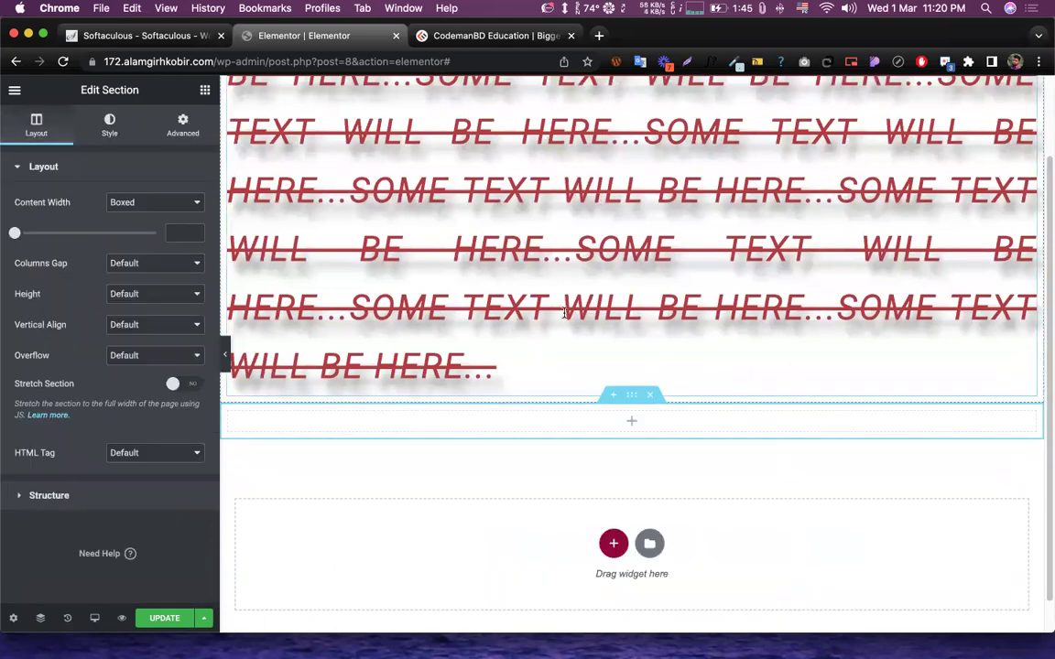
scroll(591, 323, down, 1)
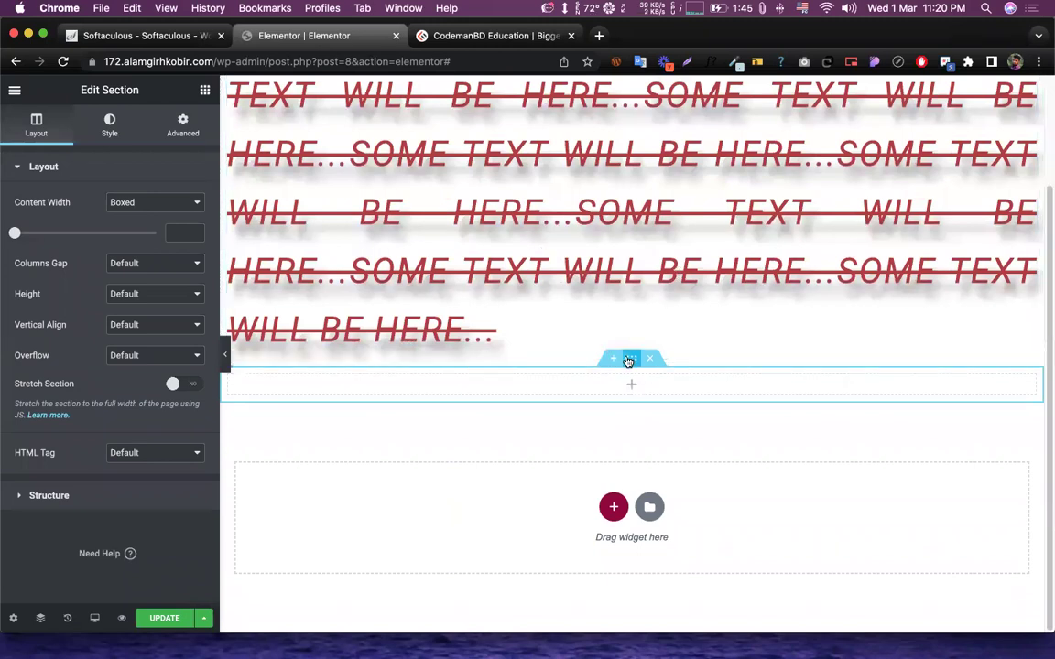
scroll(647, 349, up, 3)
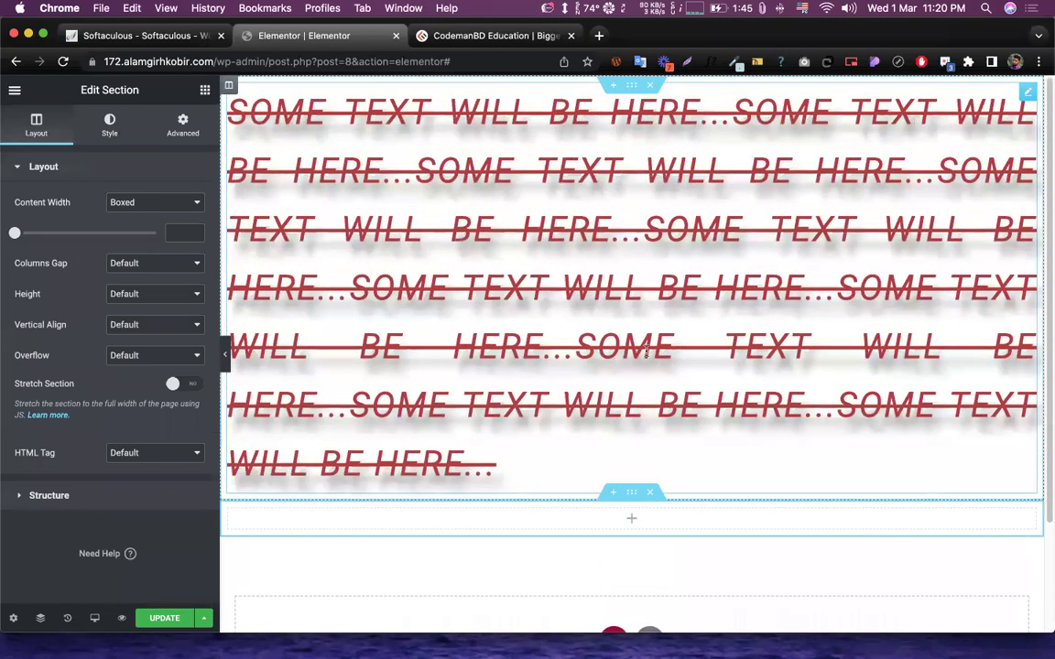
scroll(647, 349, down, 3)
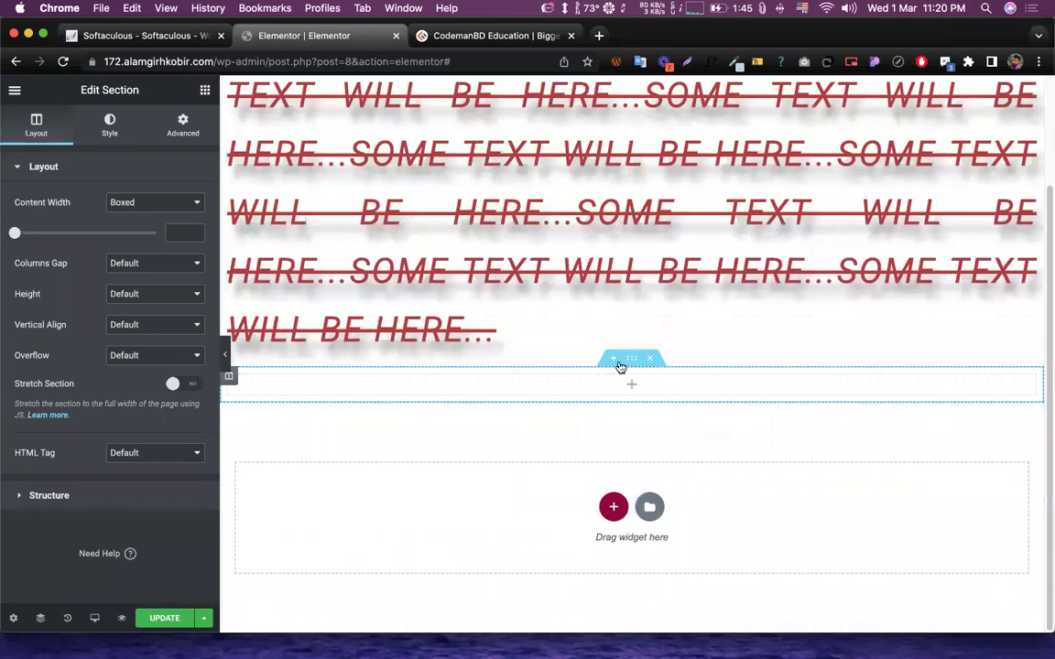
- Drag an Image widget into the new section below the heading
click(466, 356)
drag(50, 295, 628, 400)
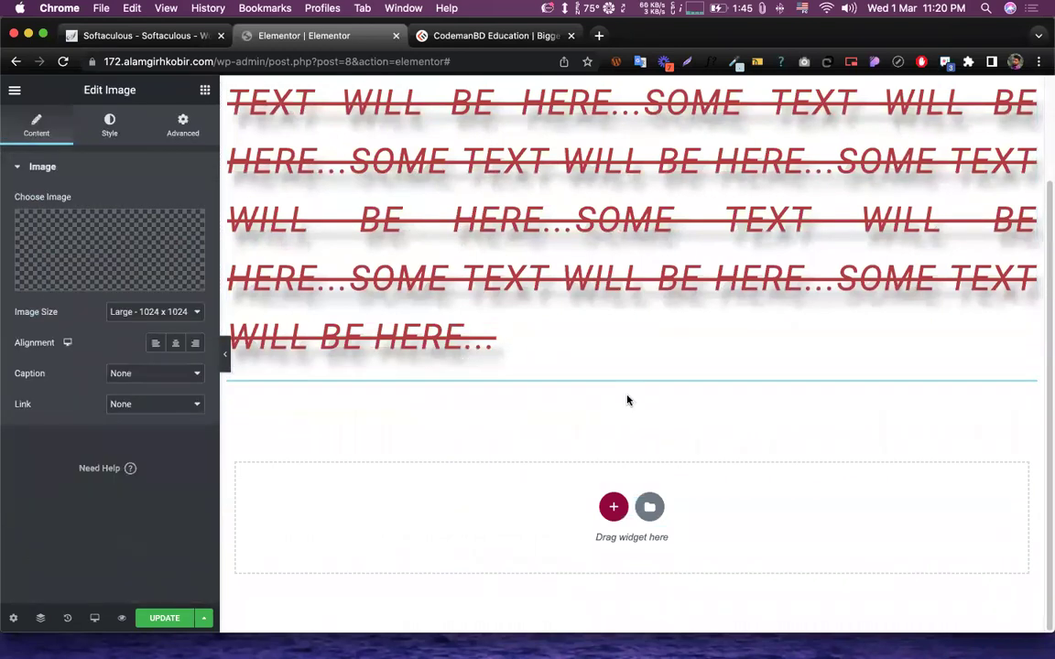
scroll(605, 375, down, 3)
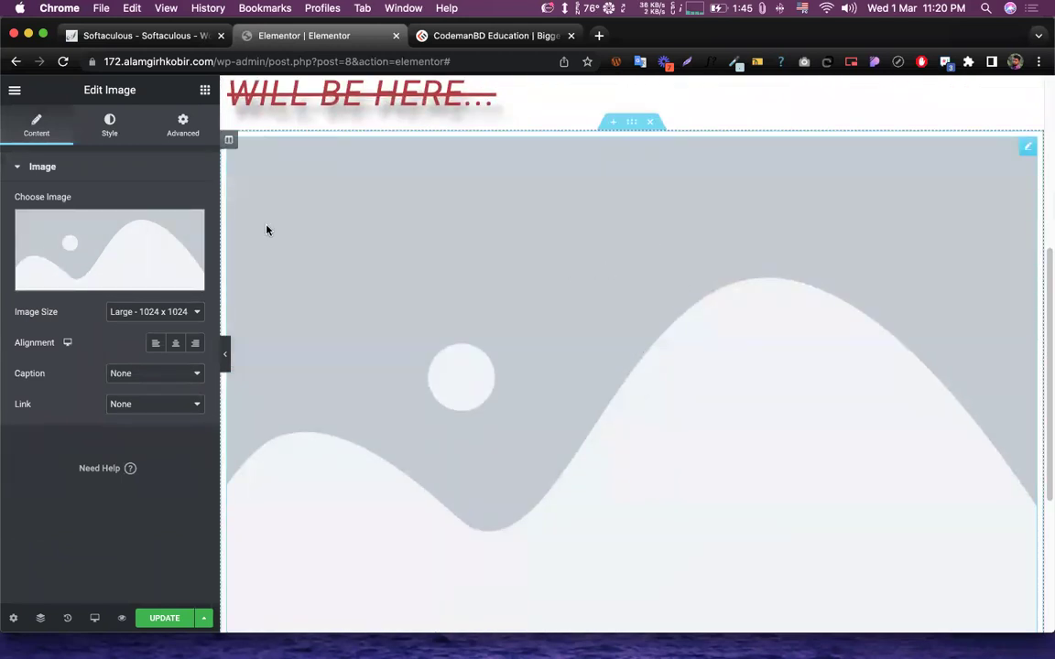
- Upload a screenshot from the Desktop folder to the media library
mouse_move(99, 259)
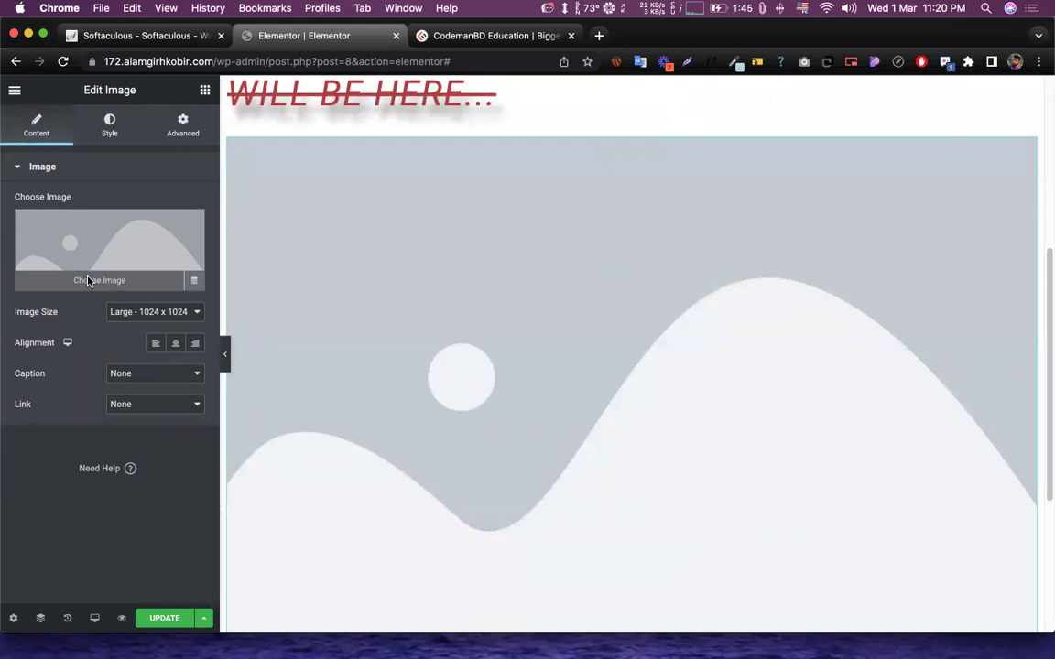
click(88, 281)
click(527, 360)
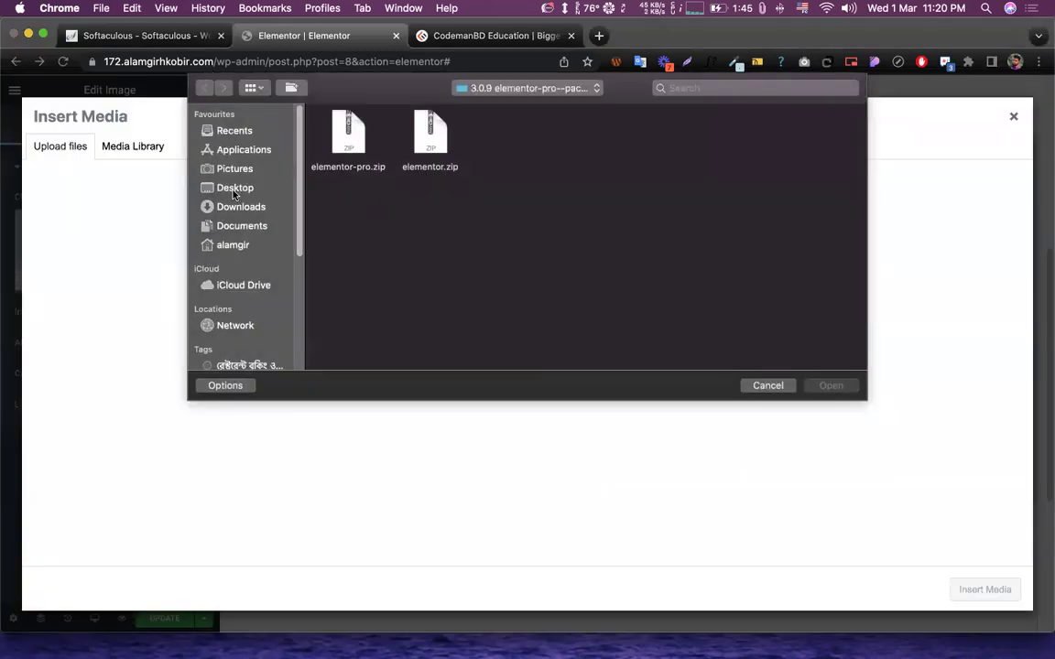
click(226, 187)
click(364, 229)
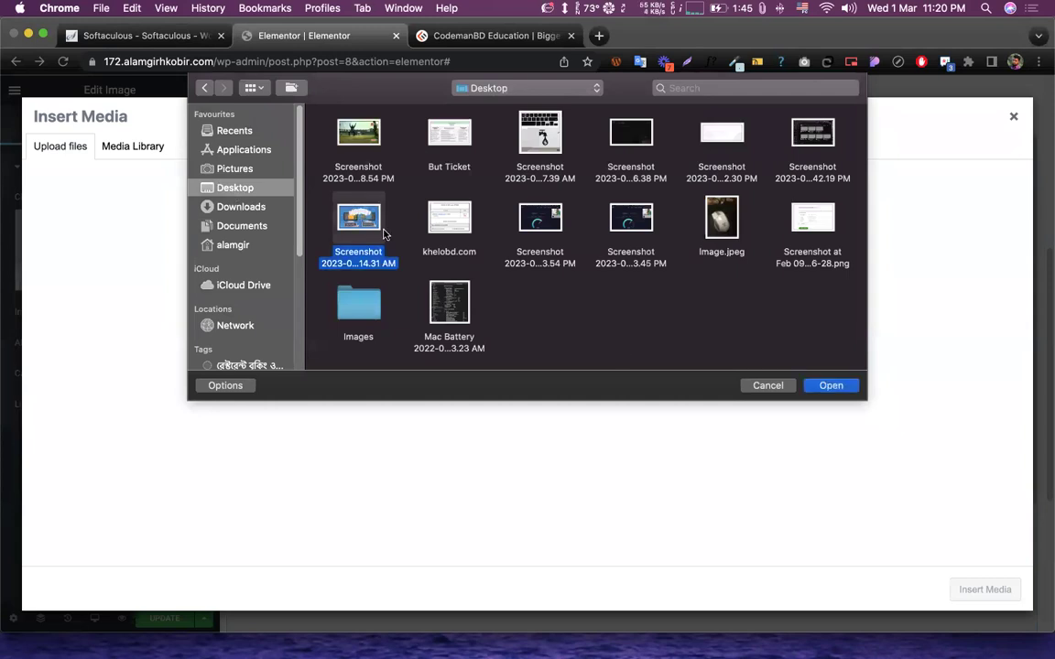
click(831, 385)
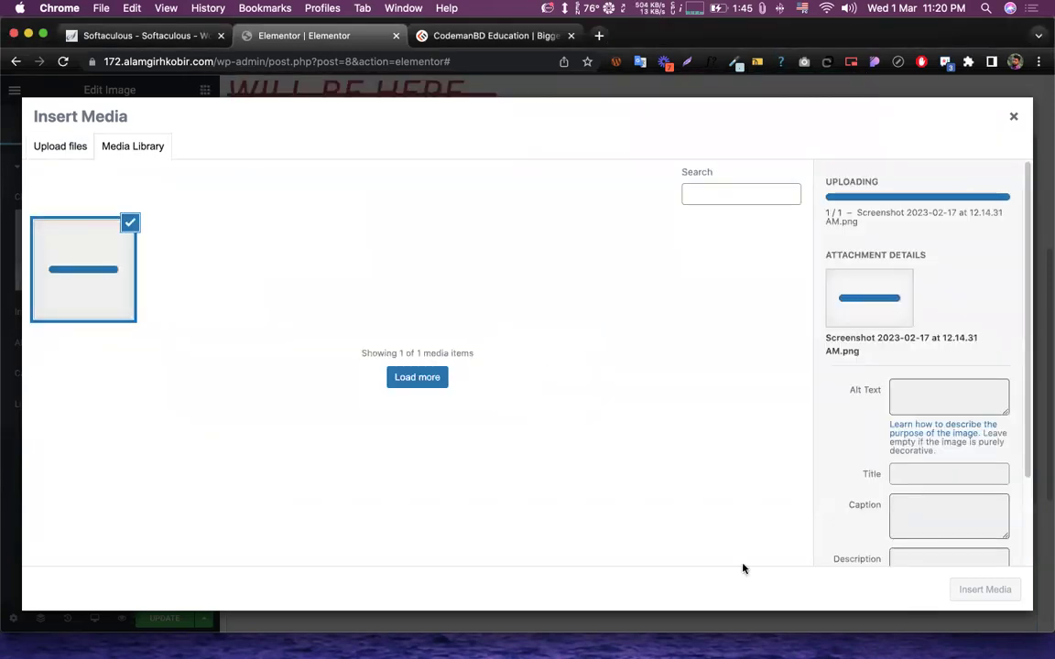
- Upload another screenshot from Finder and insert the file-transfer illustration into the image
mouse_move(1047, 71)
click(1030, 53)
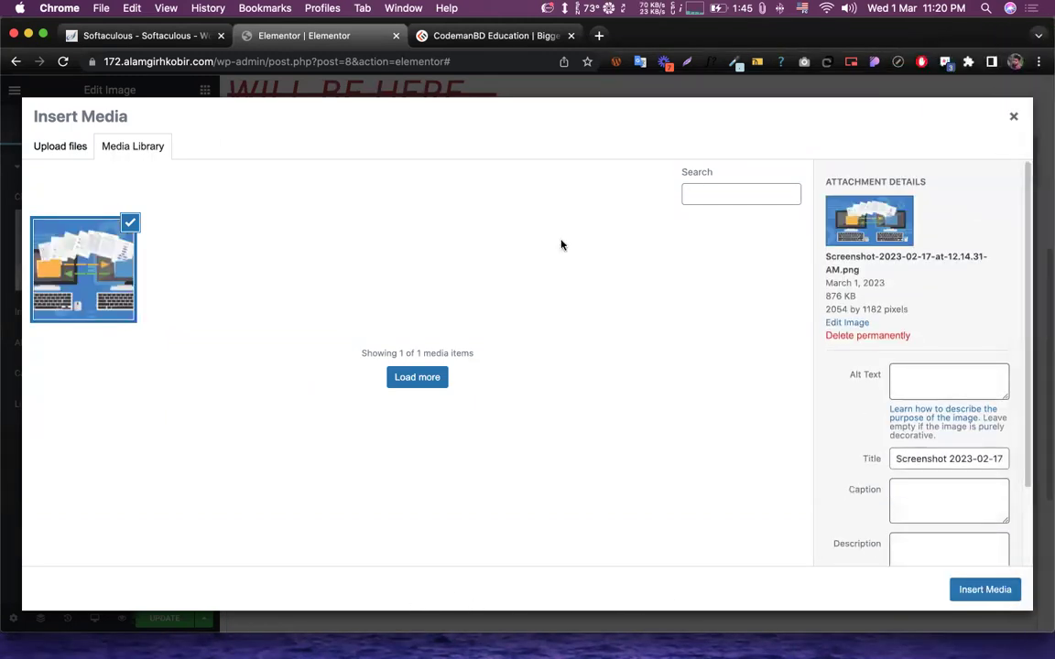
drag(532, 126, 287, 327)
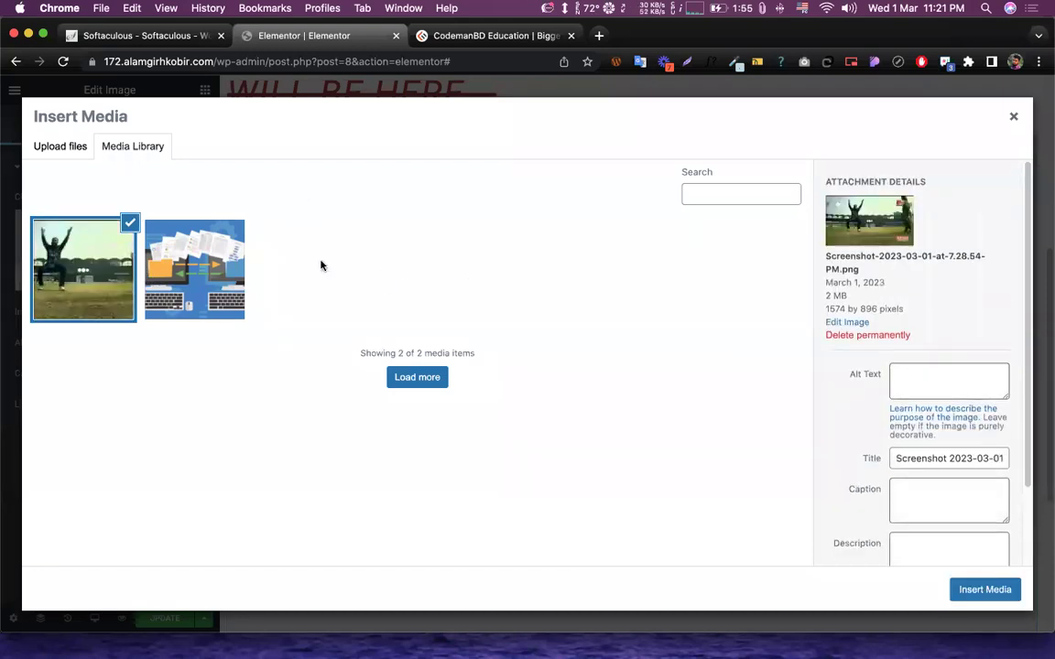
click(187, 266)
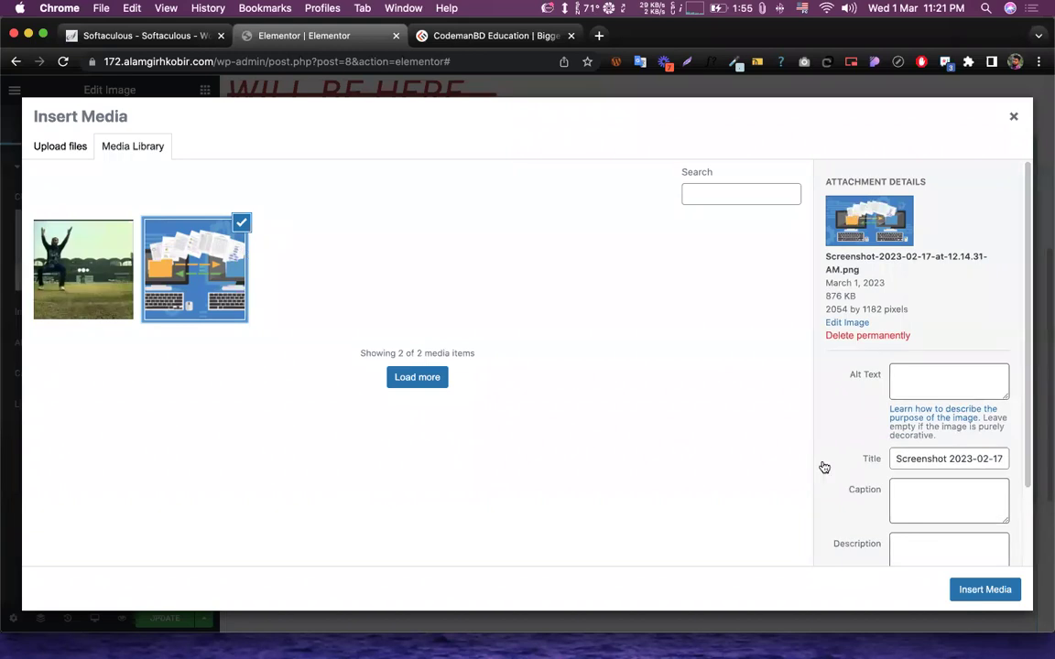
click(972, 590)
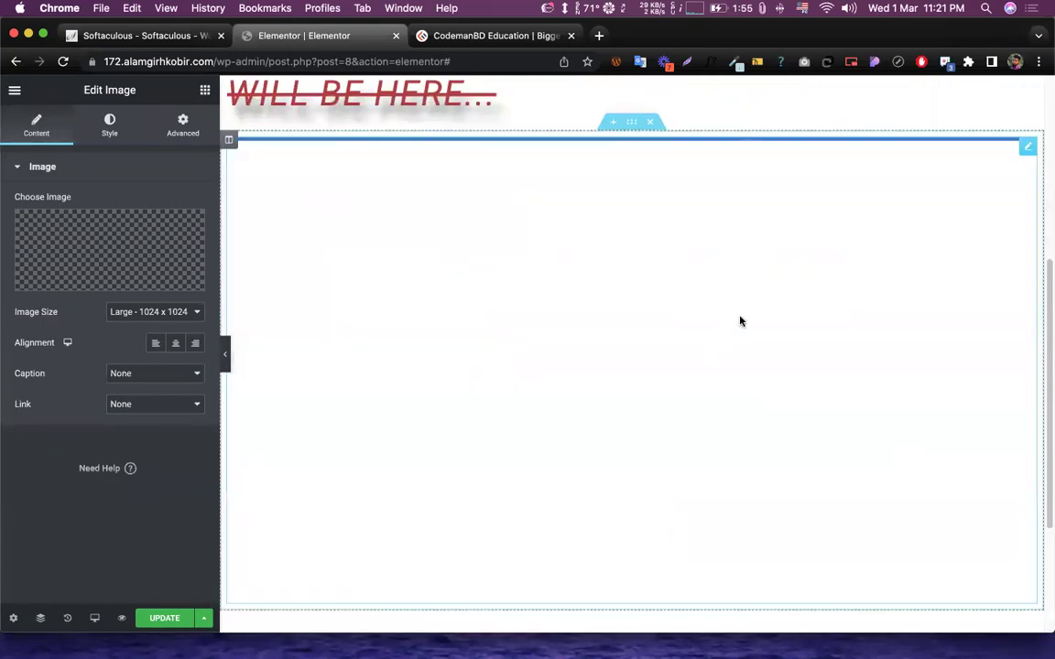
- Scroll the canvas to review the file-transfer illustration below the heading
scroll(668, 313, down, 3)
scroll(668, 309, up, 3)
scroll(668, 308, down, 3)
scroll(669, 307, up, 5)
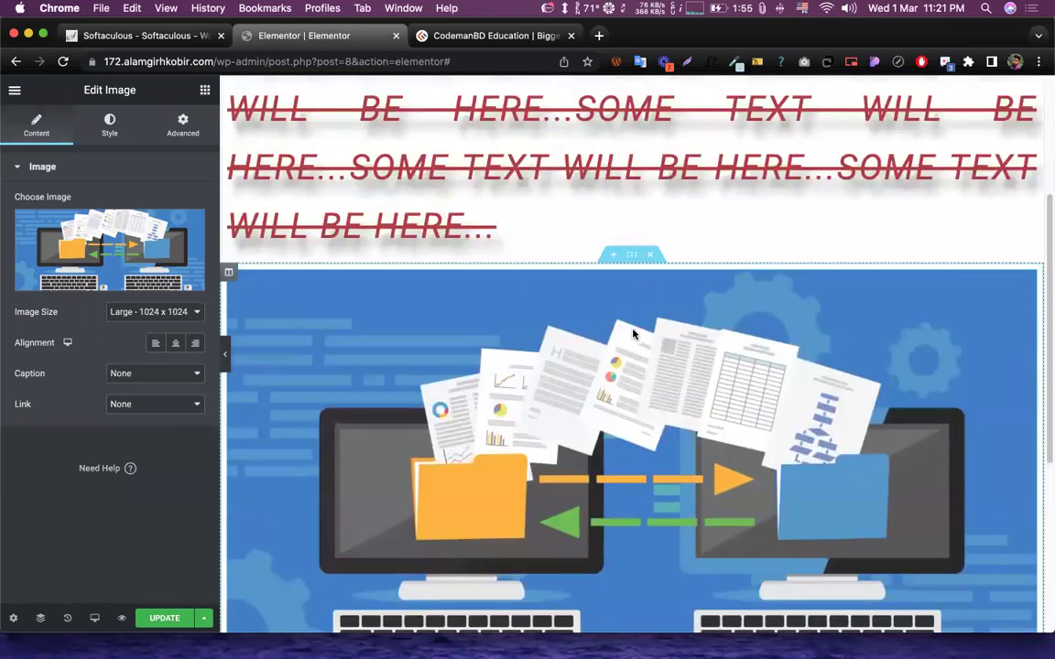
scroll(577, 331, down, 3)
scroll(632, 293, up, 5)
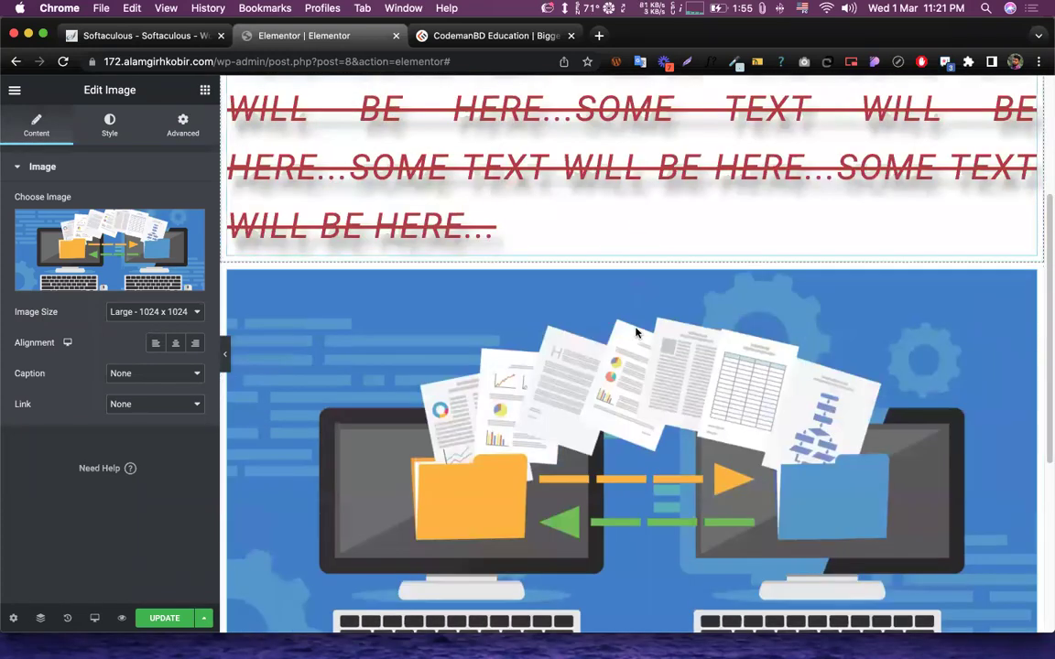
scroll(665, 303, down, 5)
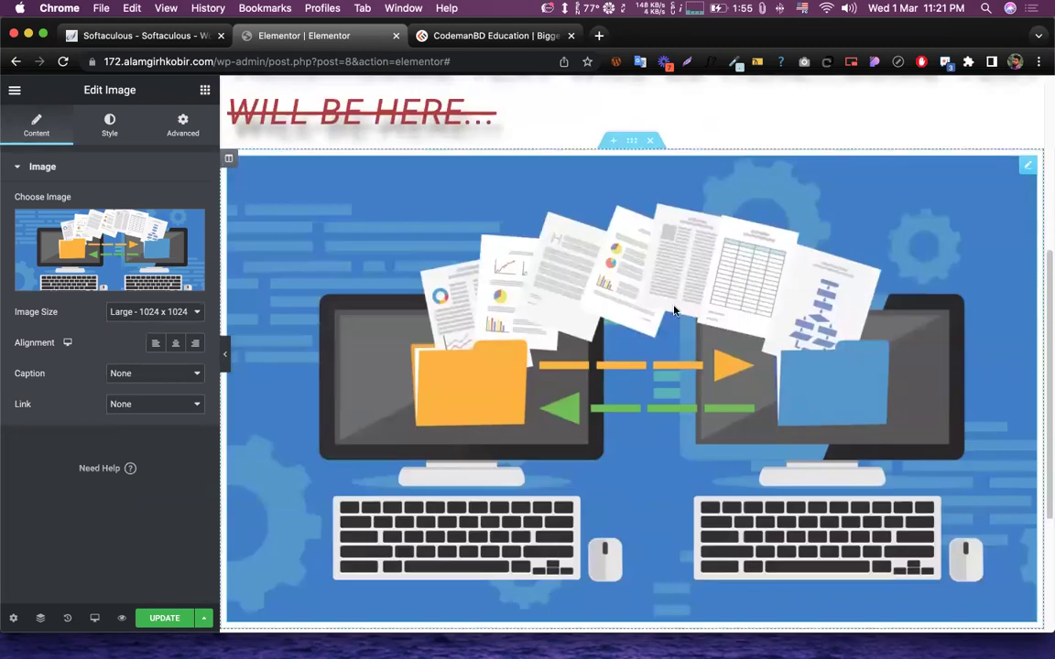
scroll(549, 348, up, 1)
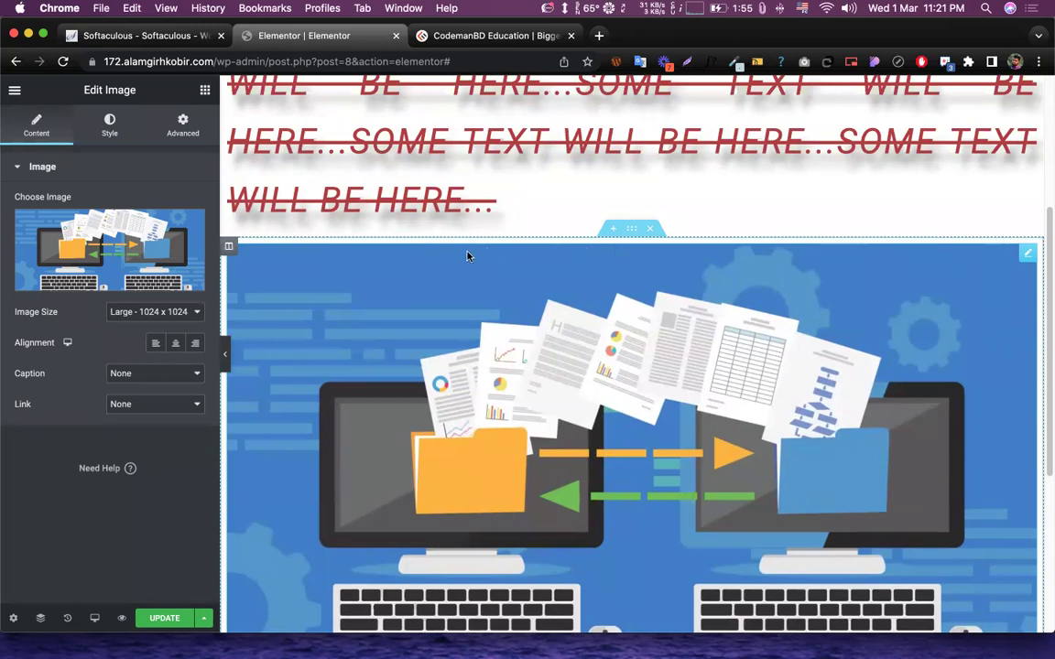
scroll(663, 305, up, 5)
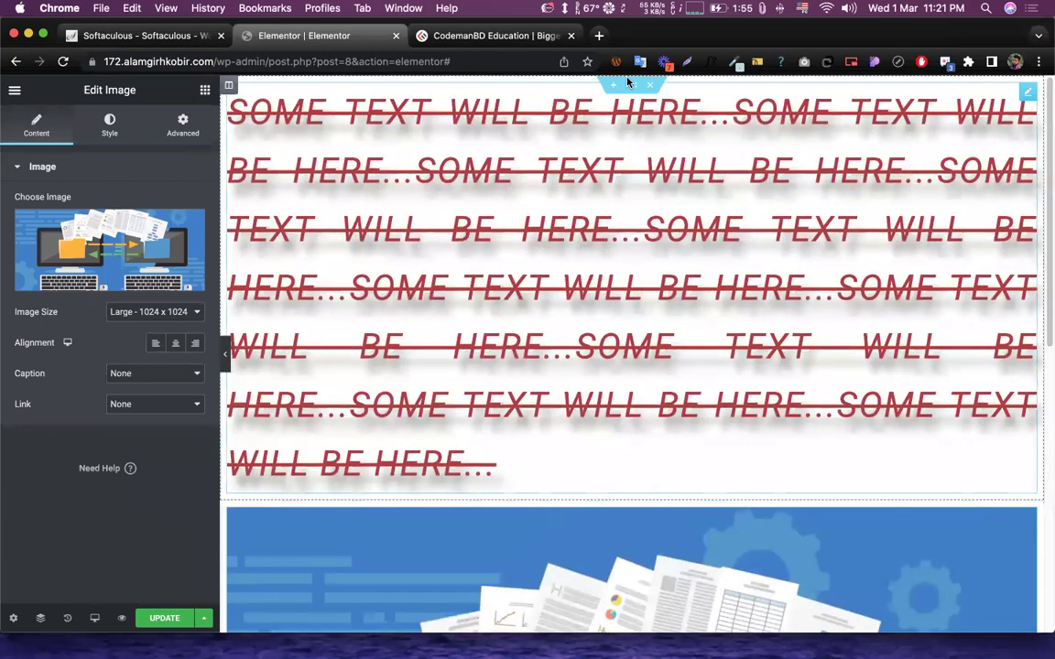
- Bring up the Edit Section layout settings for the heading's section
click(631, 85)
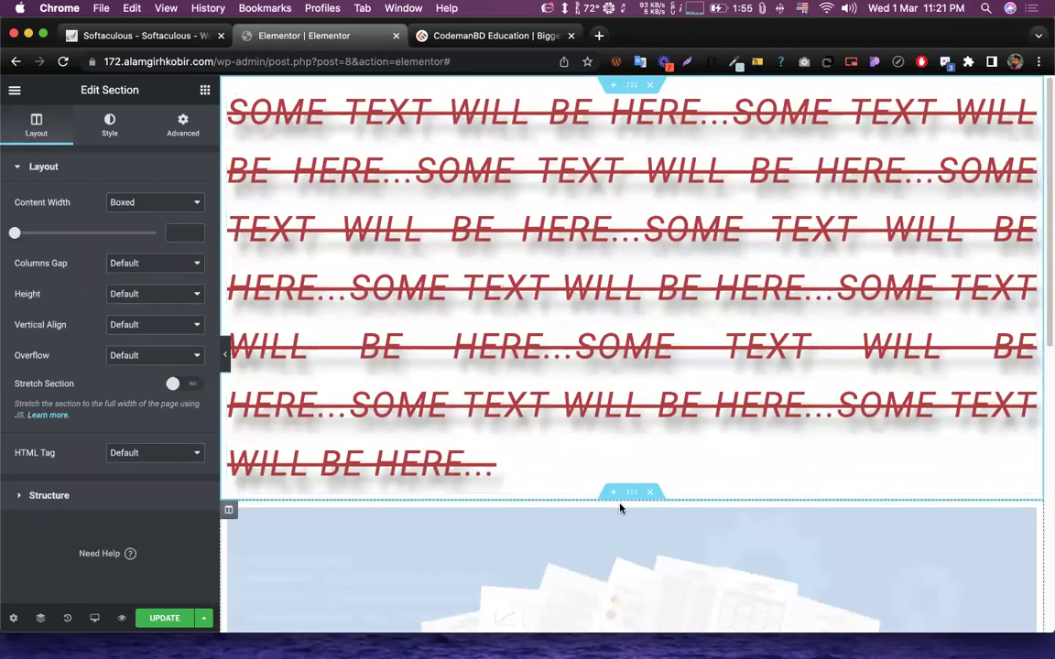
scroll(713, 316, down, 4)
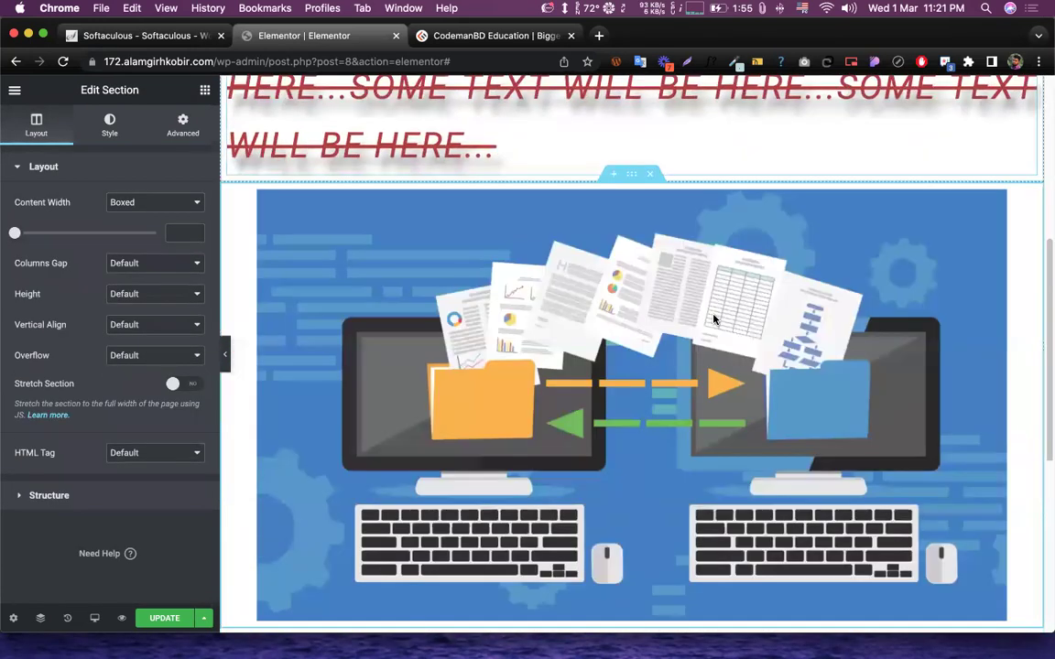
scroll(713, 319, down, 2)
scroll(635, 306, up, 2)
scroll(635, 302, down, 2)
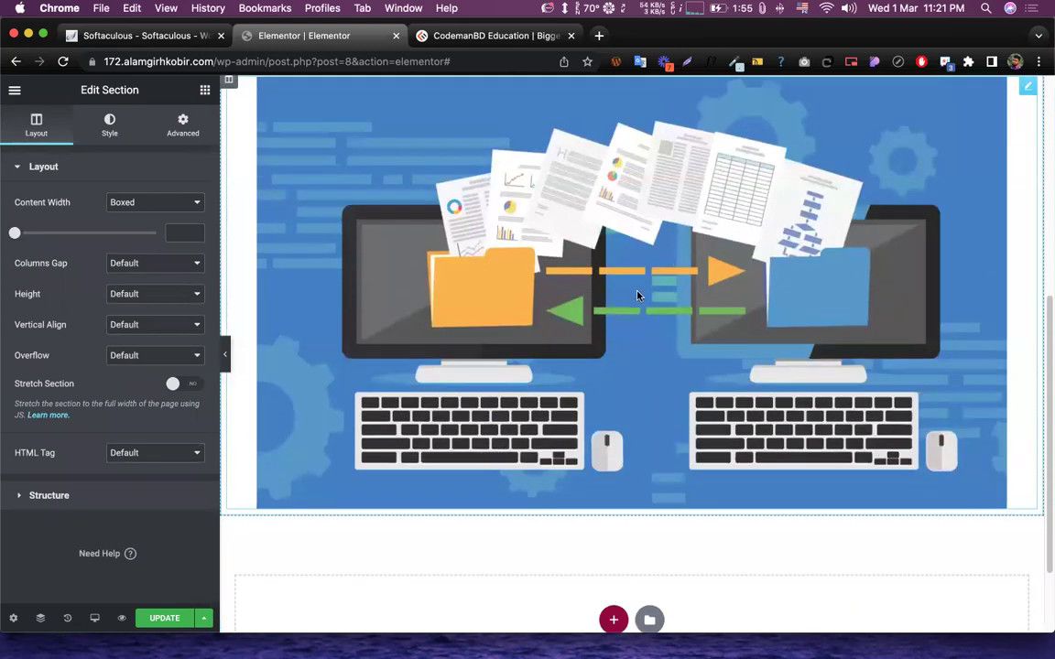
scroll(638, 295, up, 2)
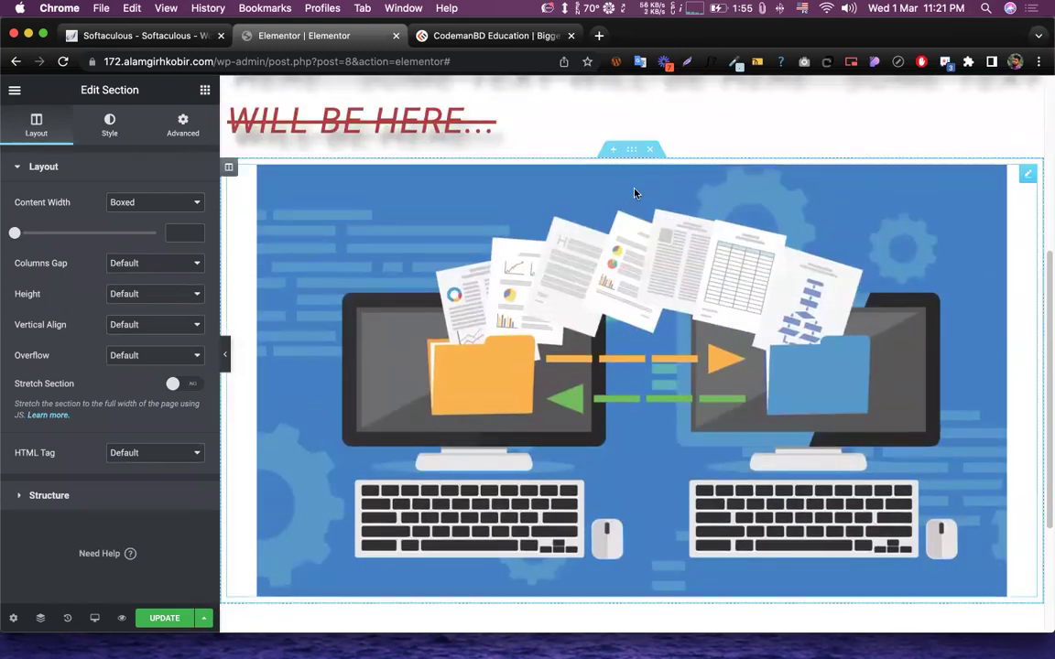
scroll(645, 197, up, 1)
scroll(641, 213, up, 3)
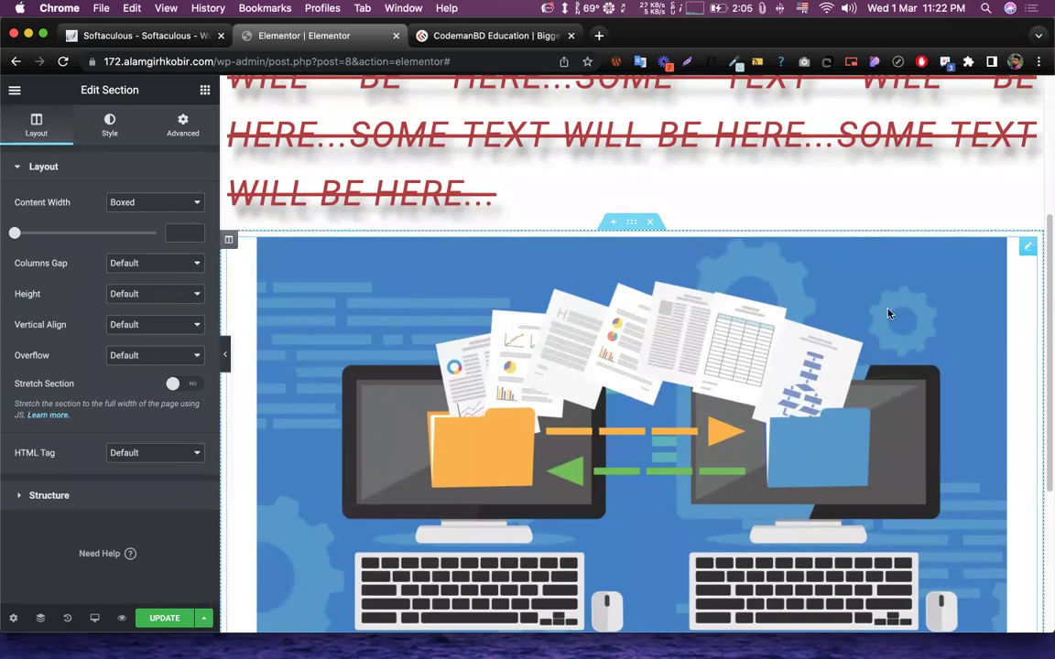
scroll(738, 283, down, 3)
scroll(641, 265, up, 4)
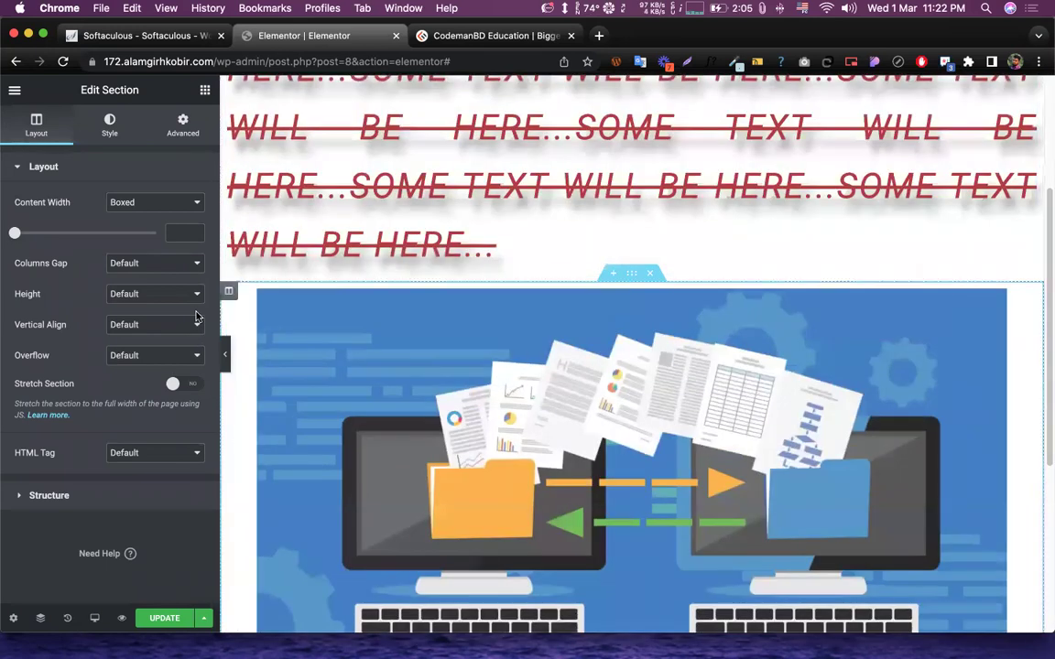
- Inspect the settings of the image column, image section, image and heading
click(229, 295)
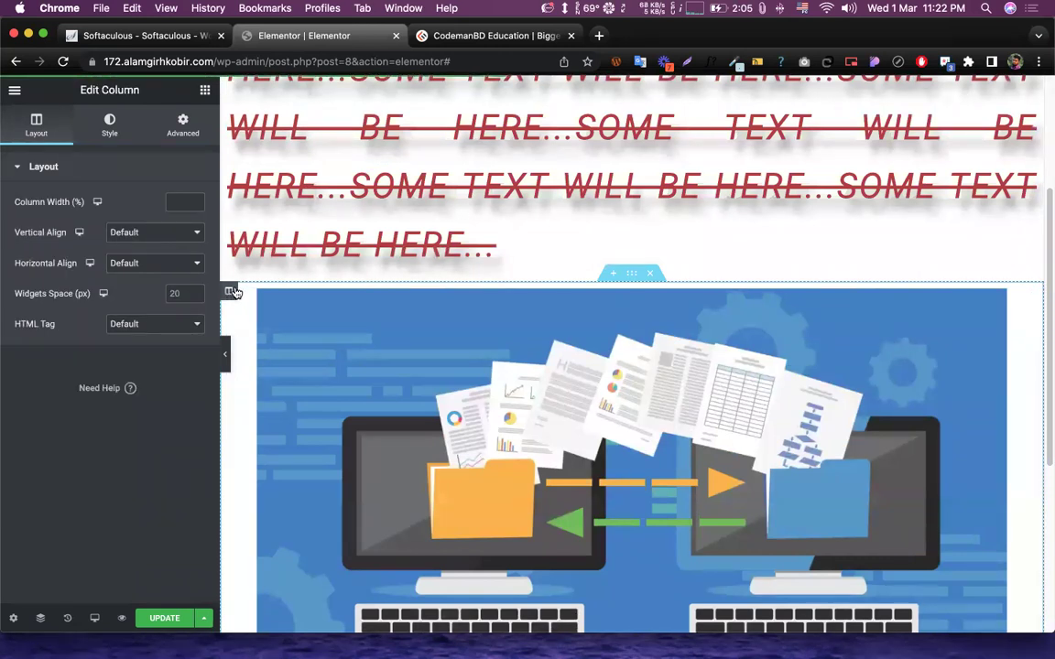
drag(73, 90, 163, 99)
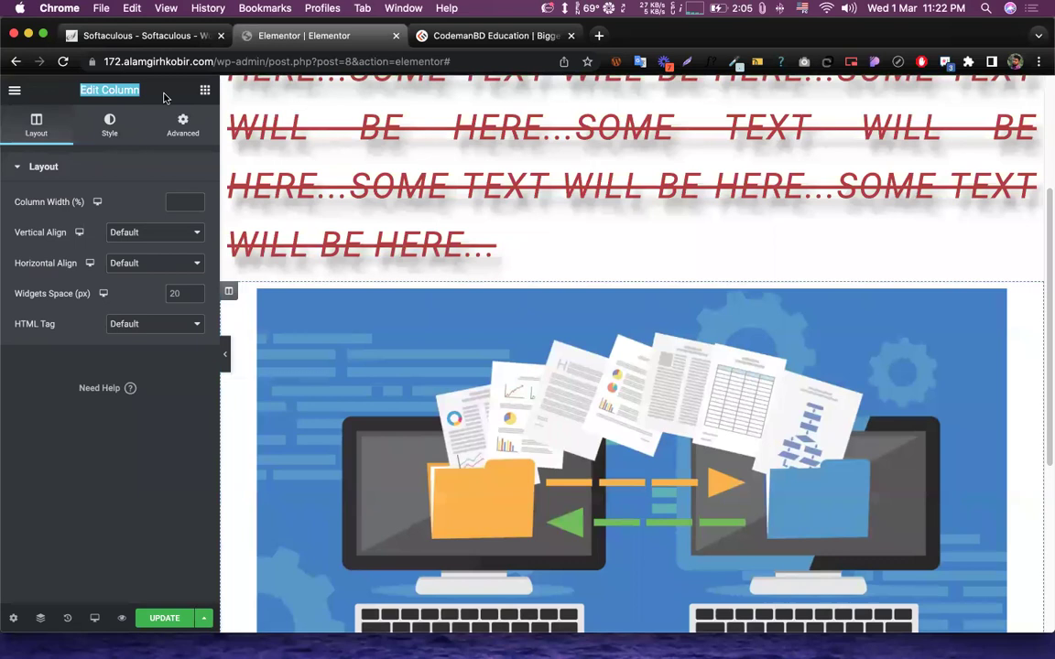
click(163, 99)
click(631, 274)
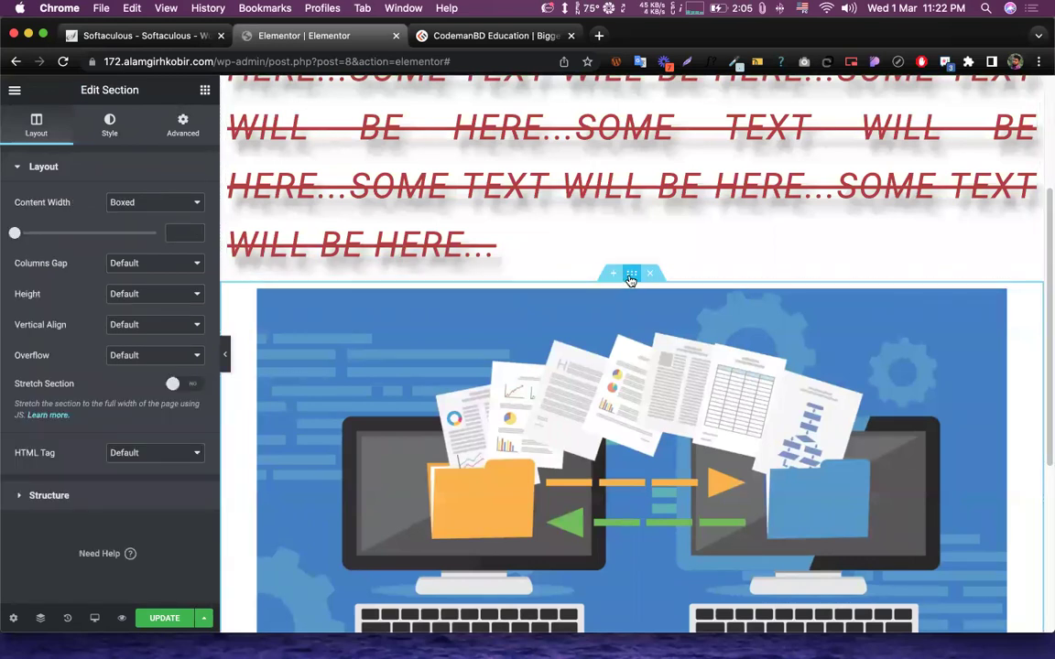
click(873, 400)
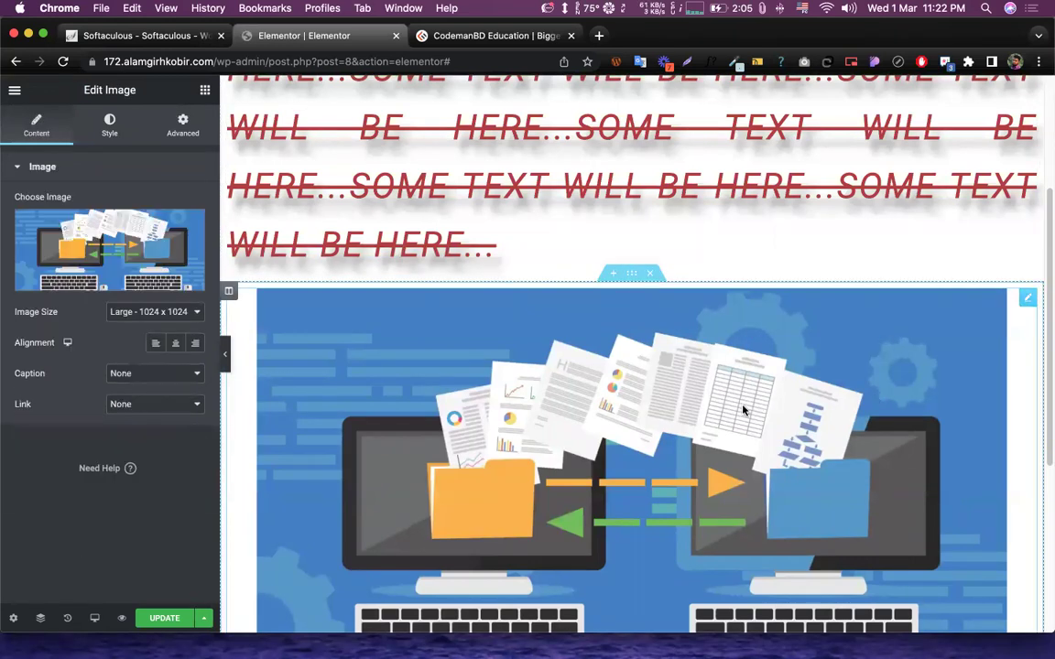
scroll(744, 414, up, 3)
click(1027, 96)
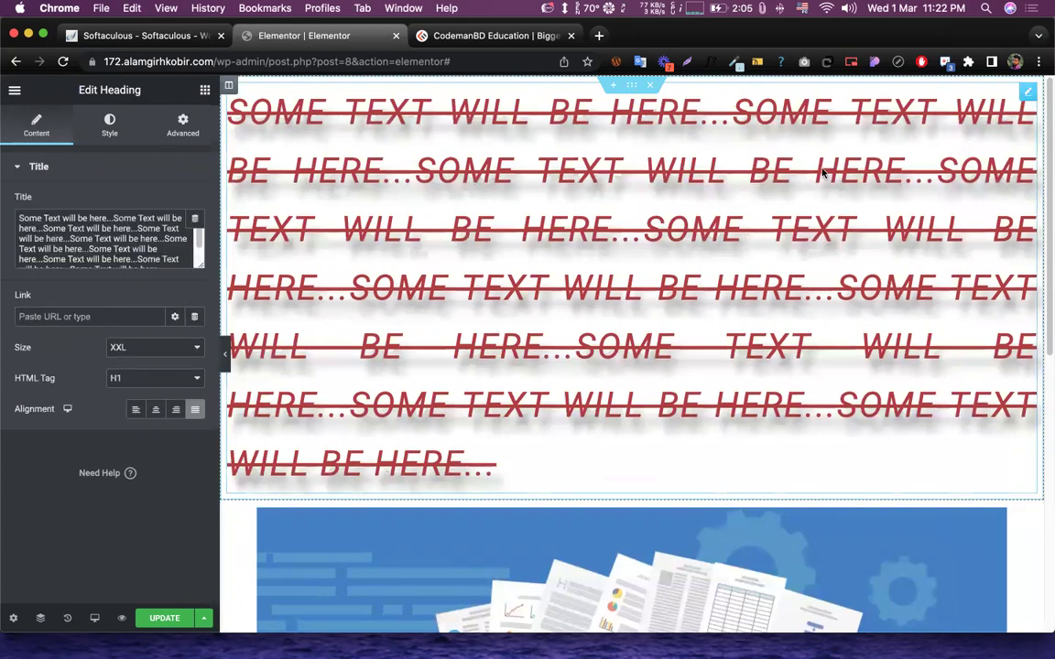
drag(66, 92, 180, 94)
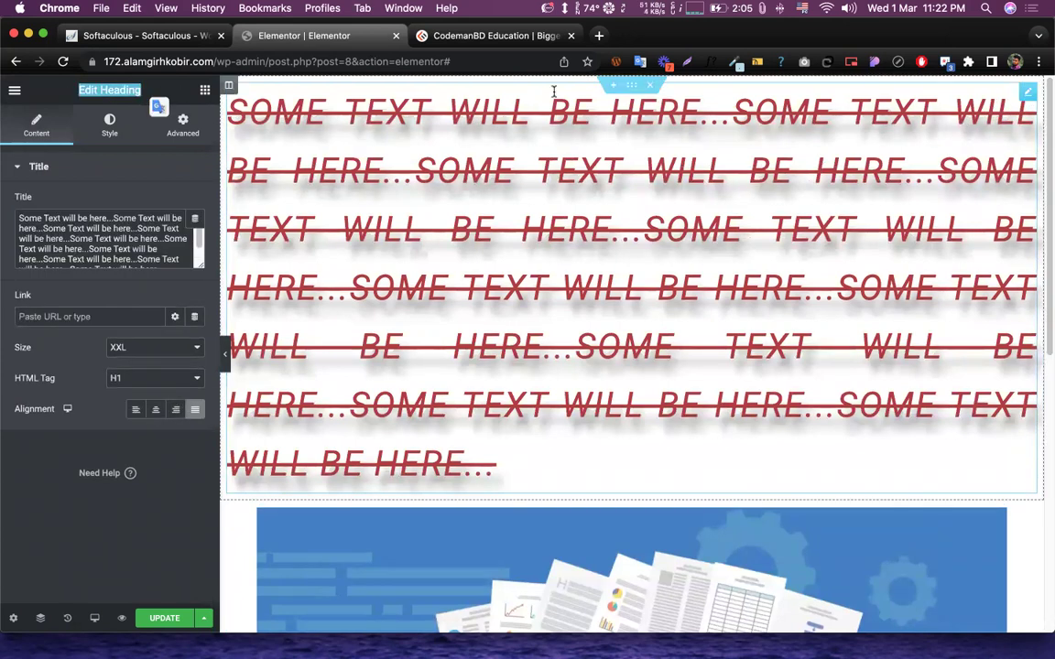
- View the heading section and column settings, then open the image column's options menu
click(631, 84)
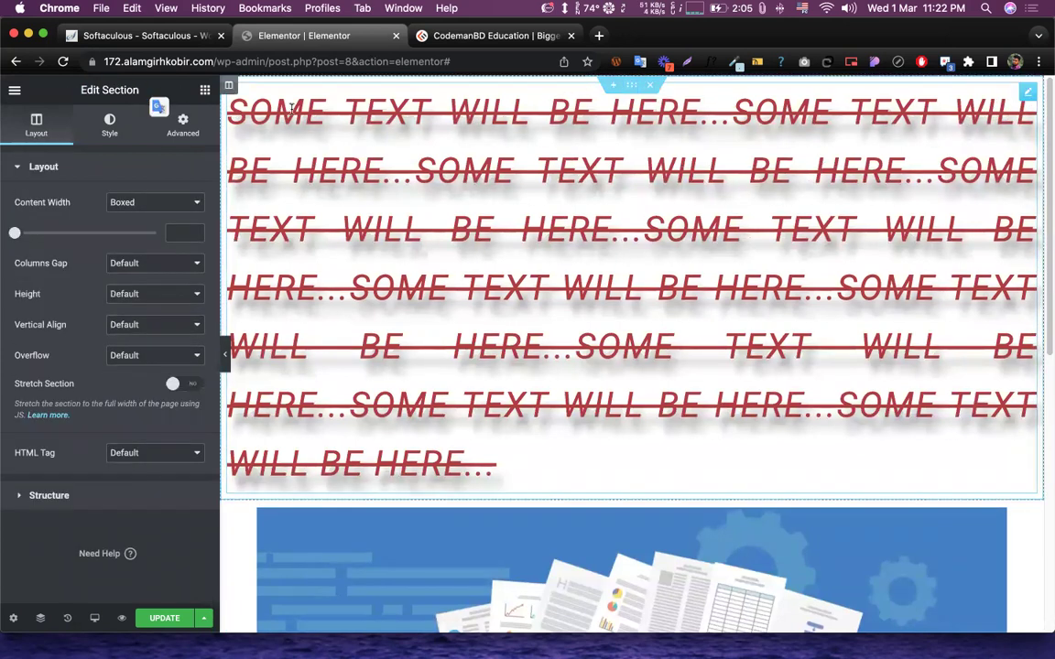
click(229, 85)
scroll(423, 262, down, 5)
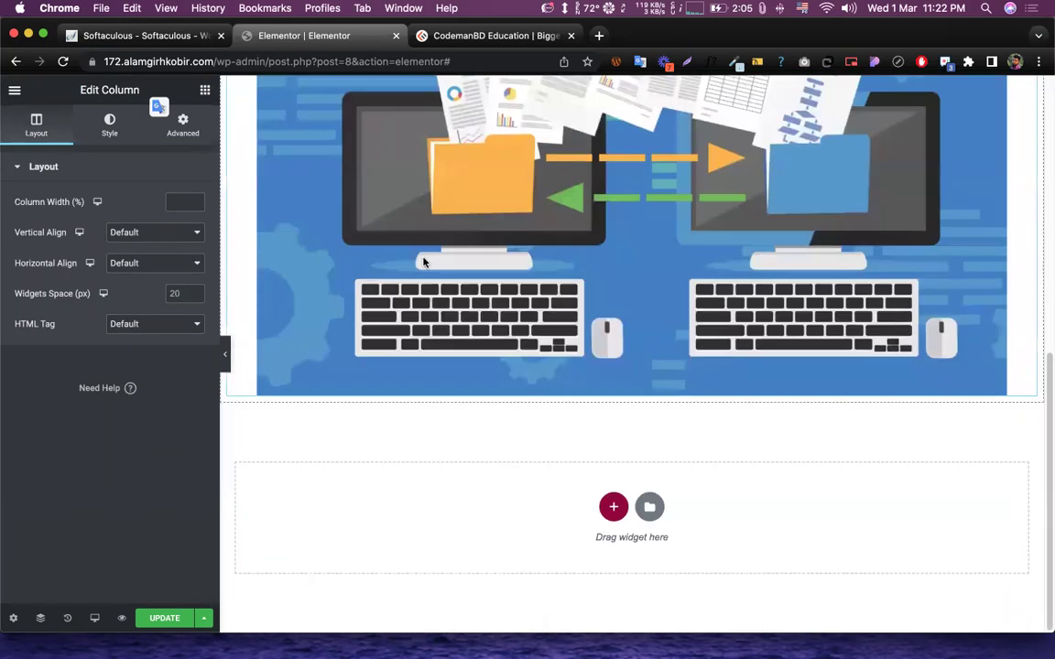
scroll(423, 264, up, 3)
scroll(367, 256, down, 2)
scroll(325, 252, up, 2)
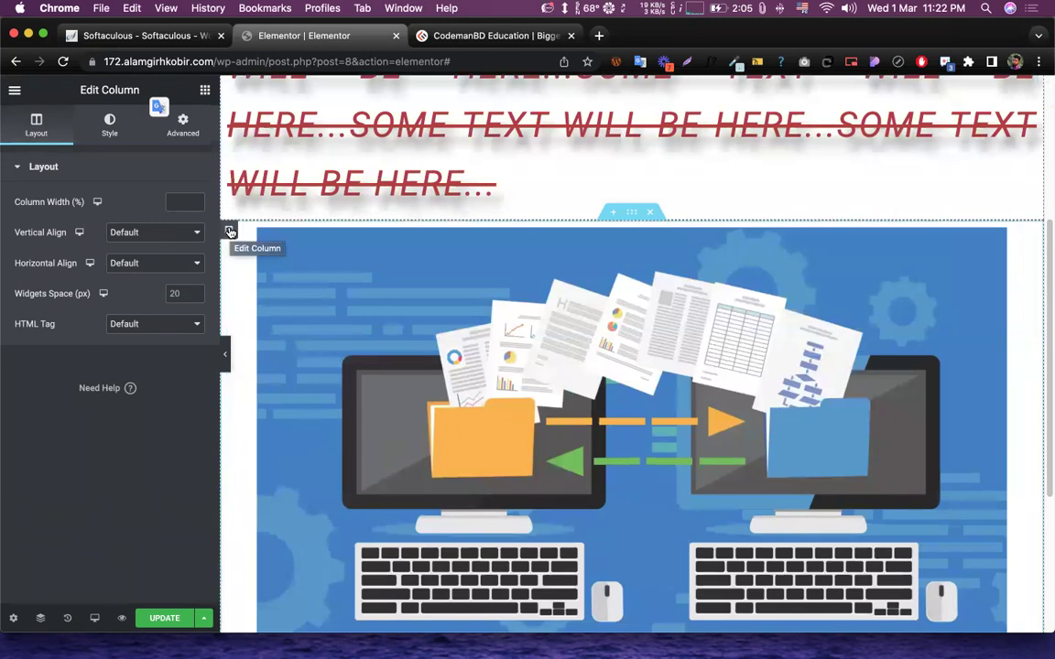
right_click(230, 231)
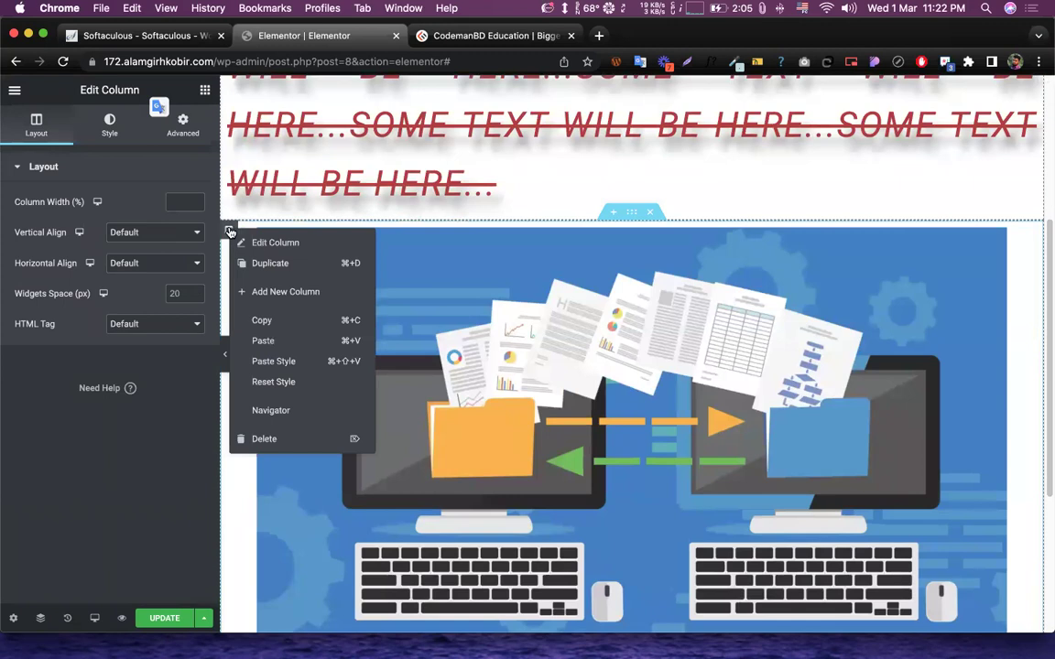
click(271, 294)
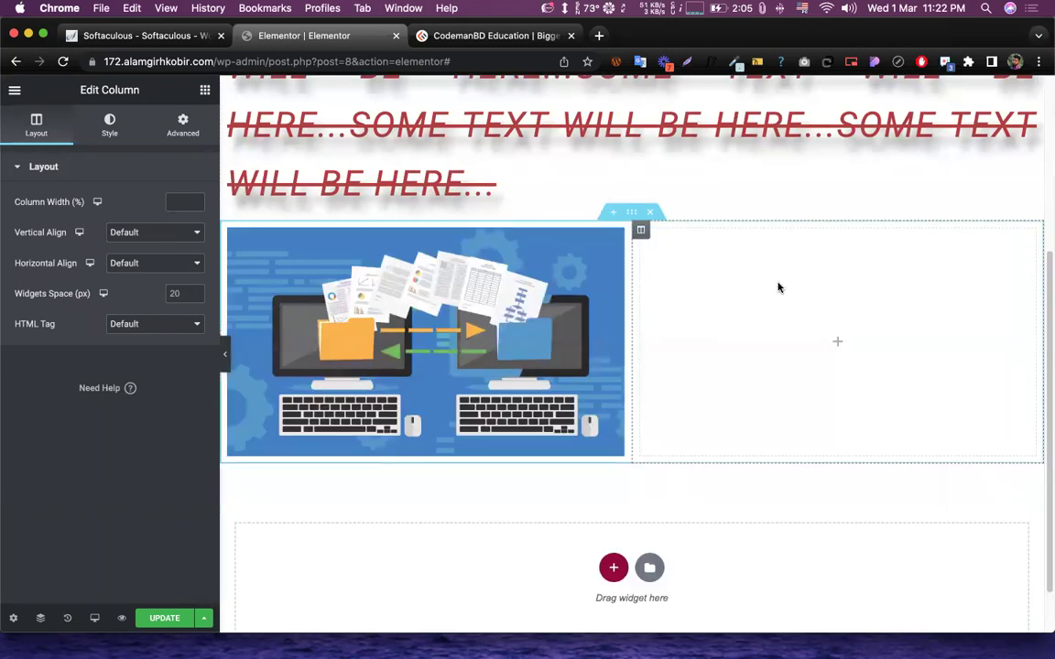
right_click(642, 231)
click(718, 291)
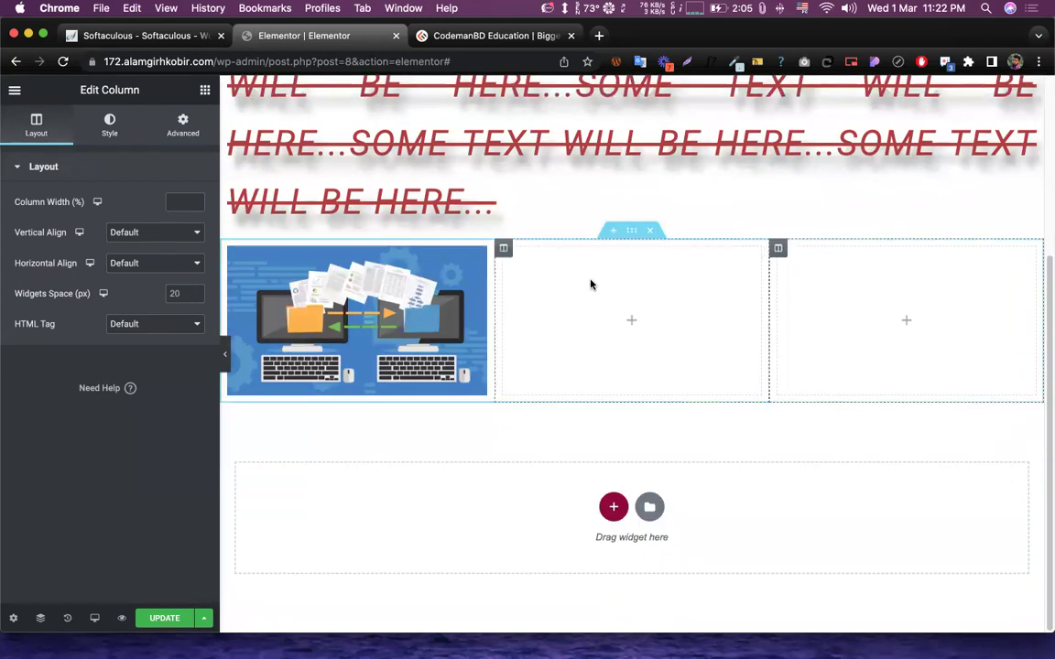
click(634, 232)
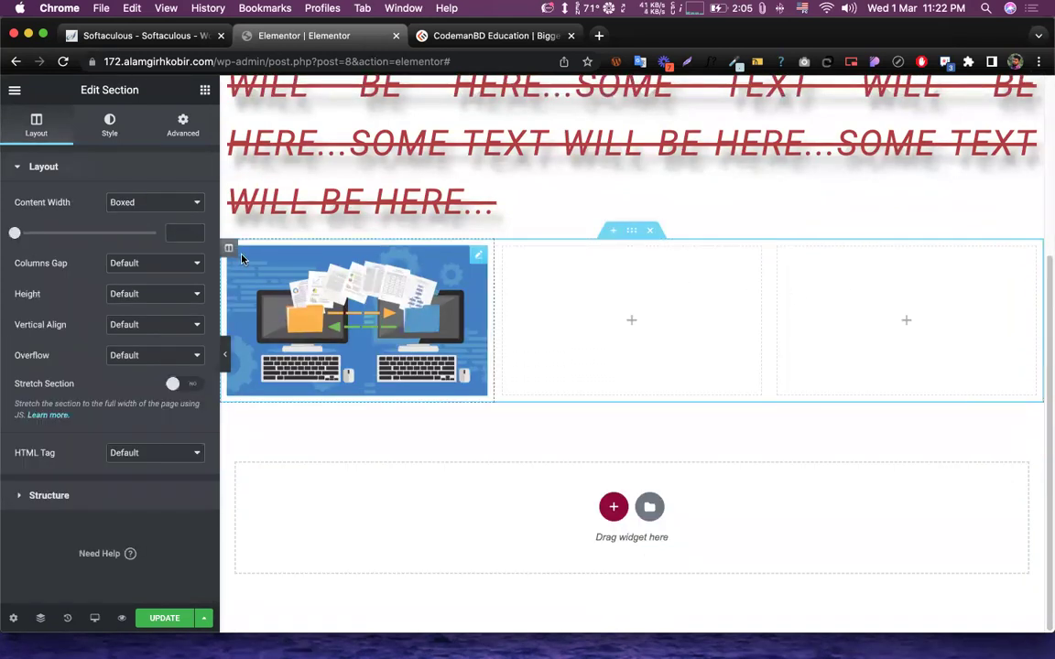
click(504, 250)
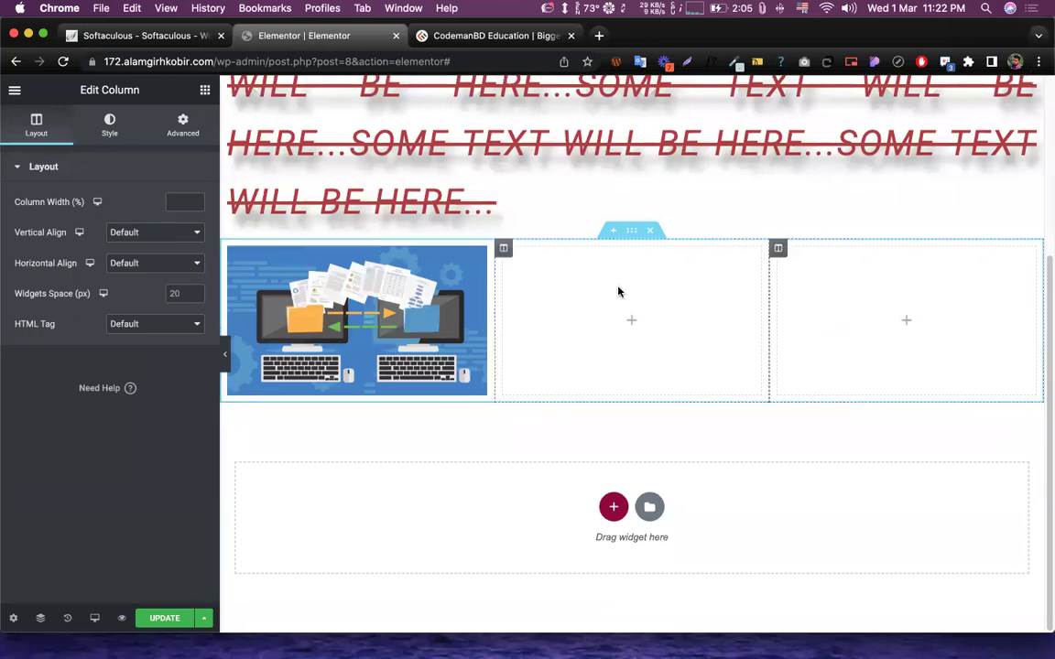
click(632, 321)
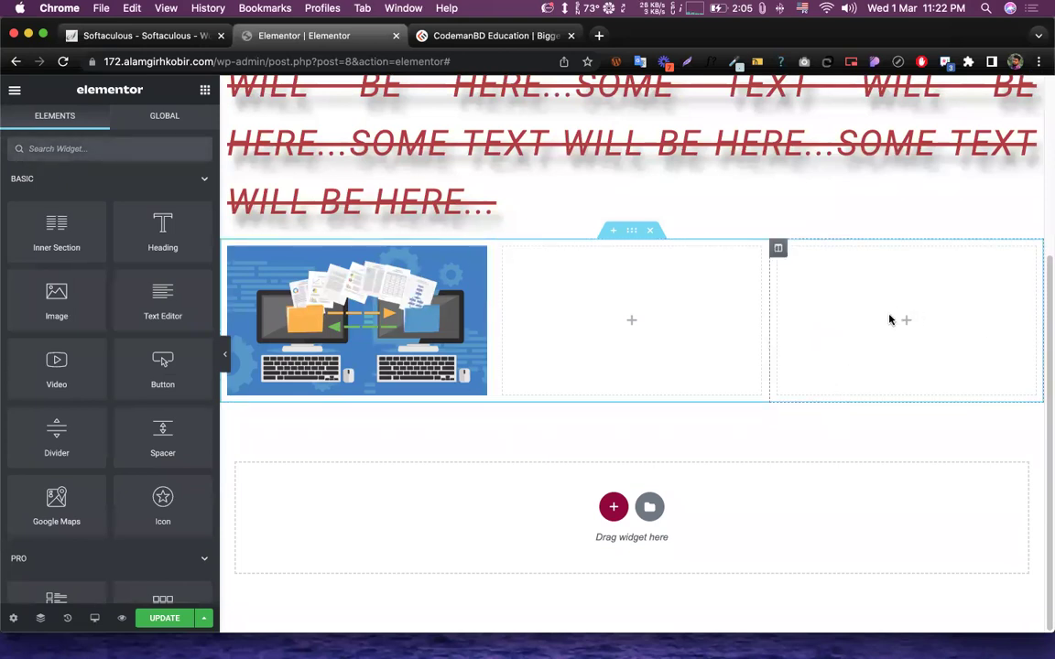
right_click(504, 247)
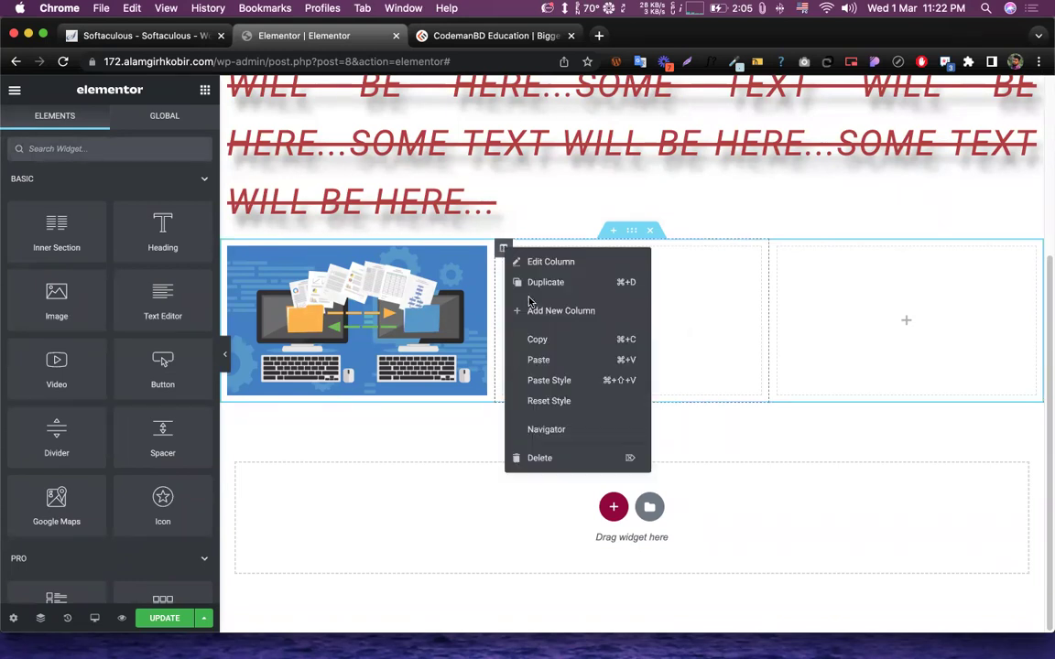
click(542, 458)
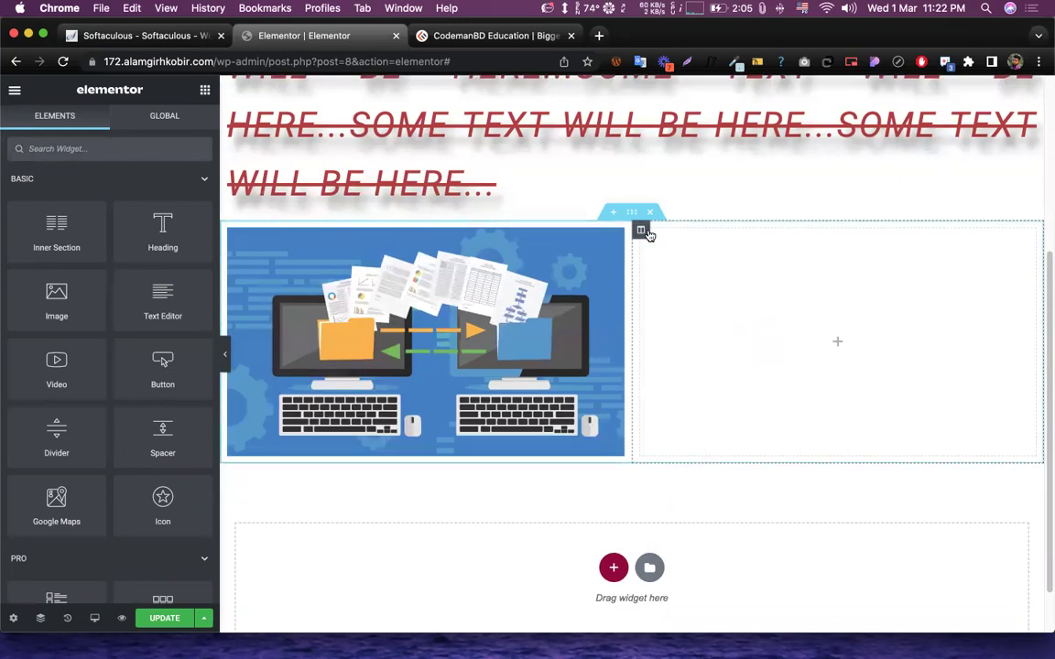
right_click(646, 233)
click(705, 442)
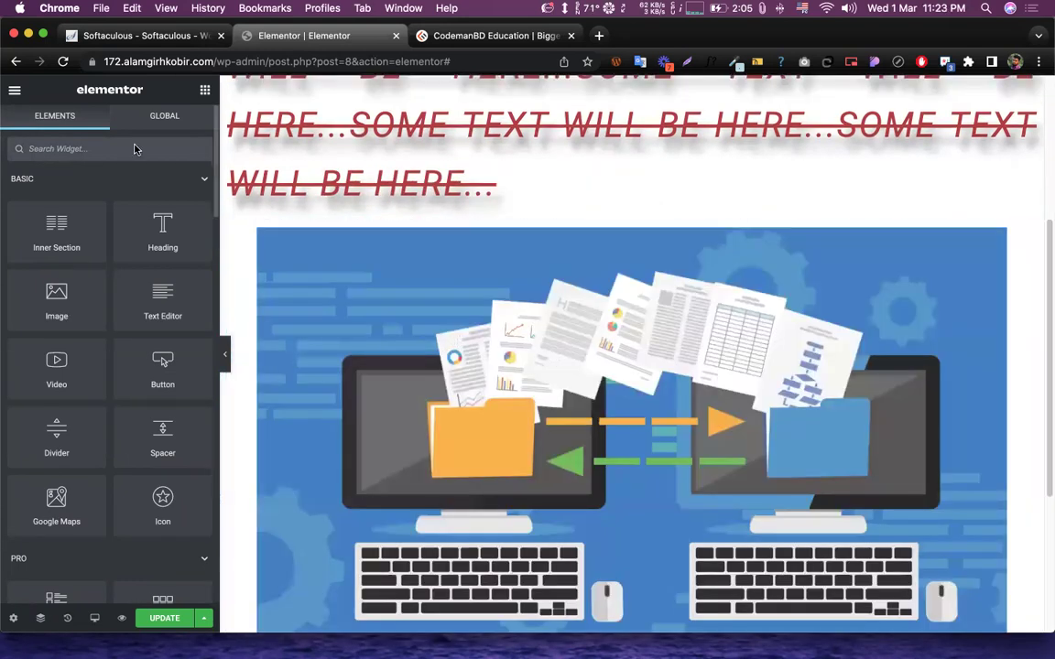
- Add an Inner Section above the image and give it a third column
drag(44, 209, 436, 273)
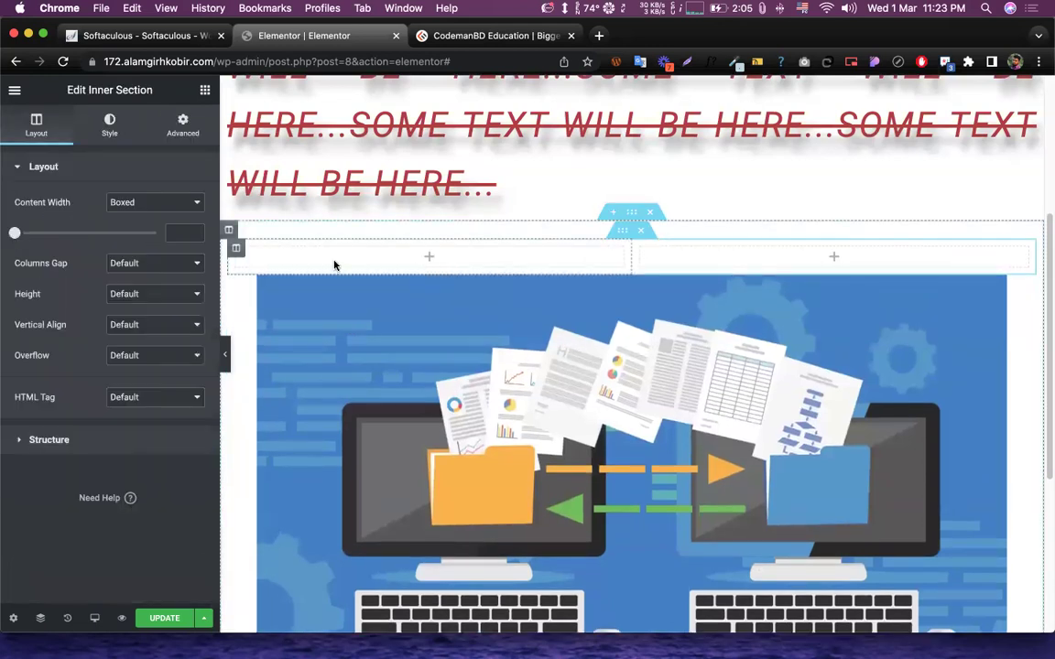
right_click(640, 250)
click(695, 313)
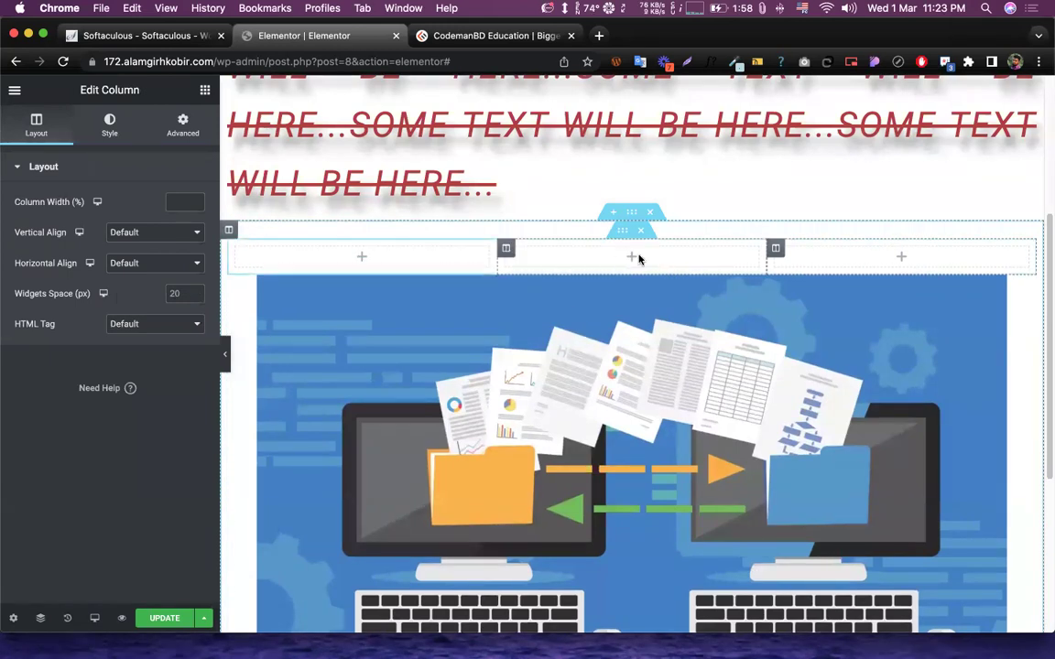
- Move the computer illustration into the middle inner-section column
scroll(998, 371, up, 3)
scroll(971, 379, down, 3)
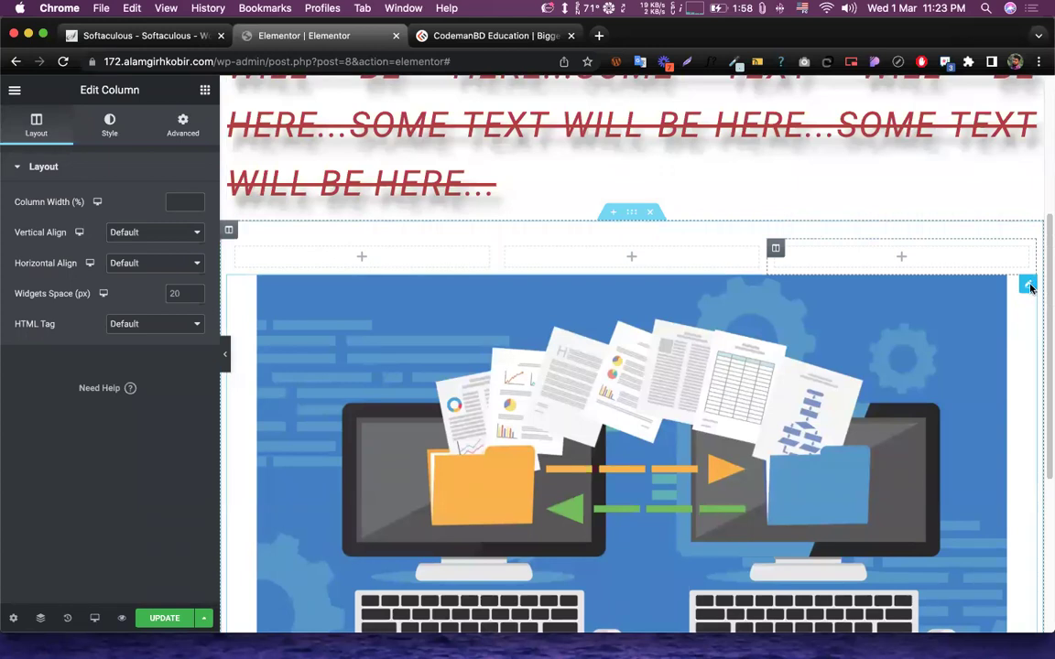
drag(1029, 288, 615, 381)
scroll(696, 329, down, 3)
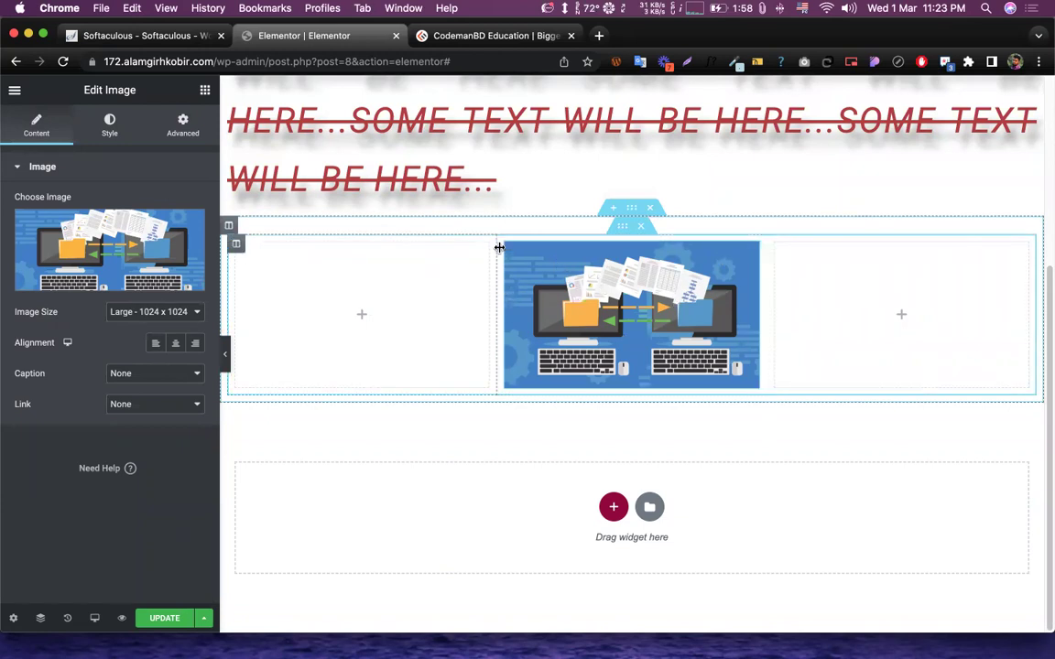
- Try center and left image alignment and leave the image Link set to None
click(175, 343)
click(156, 344)
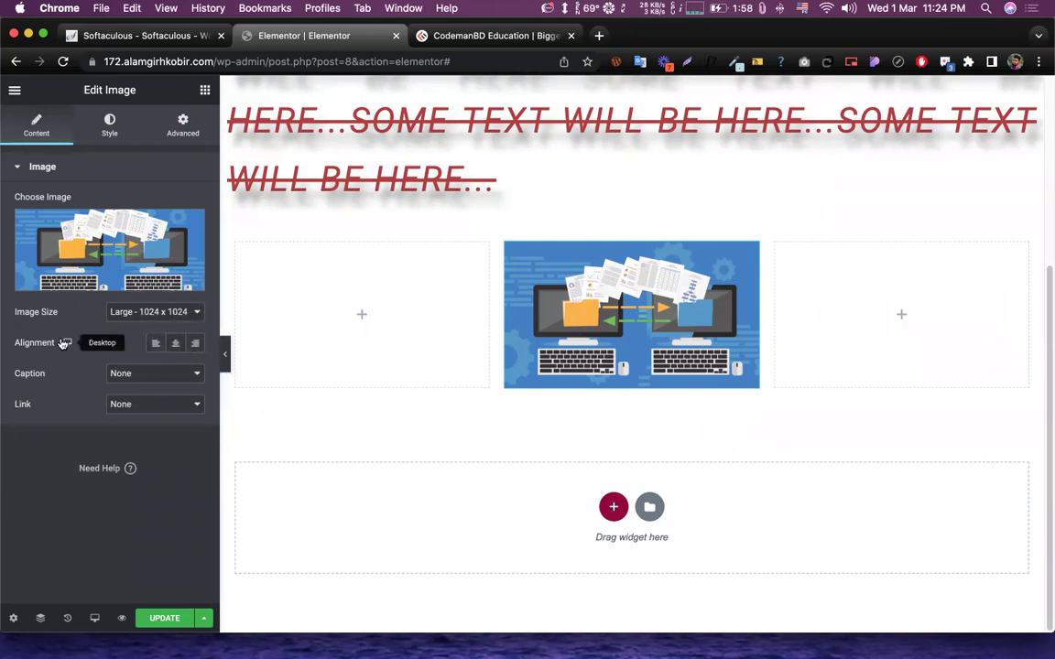
click(134, 408)
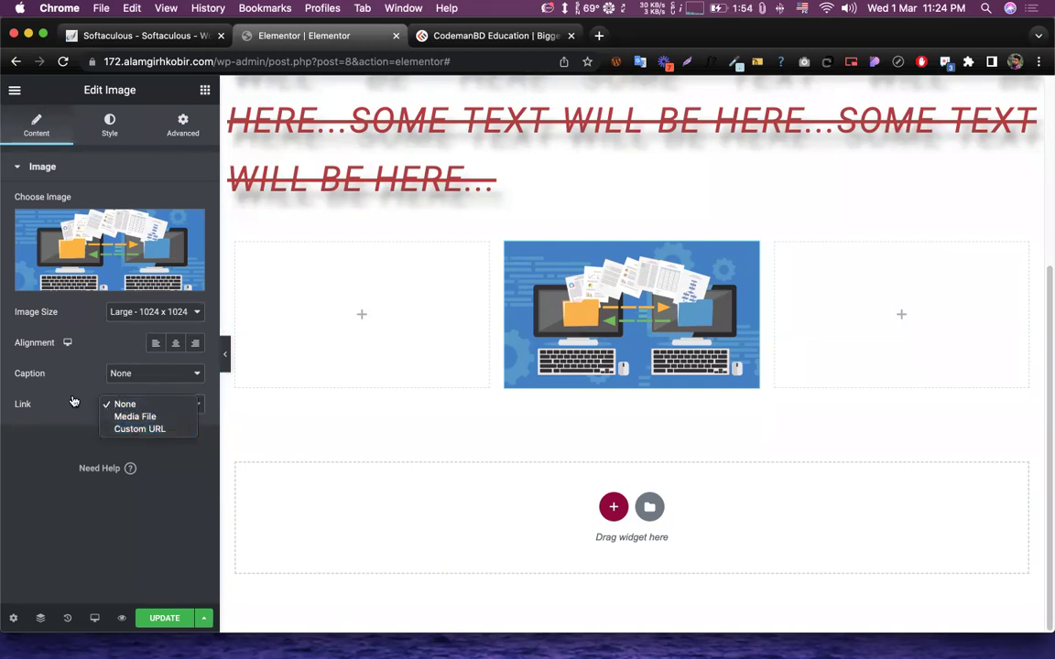
click(128, 403)
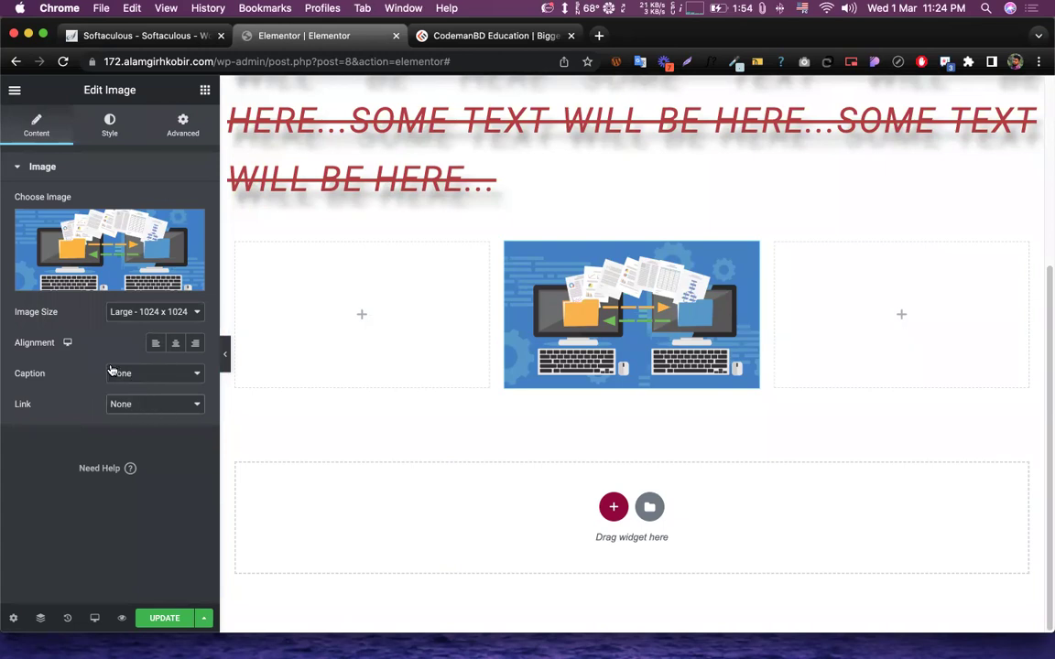
- Set the image width to 50 %, after trying 100, 200 and 300 px
click(99, 133)
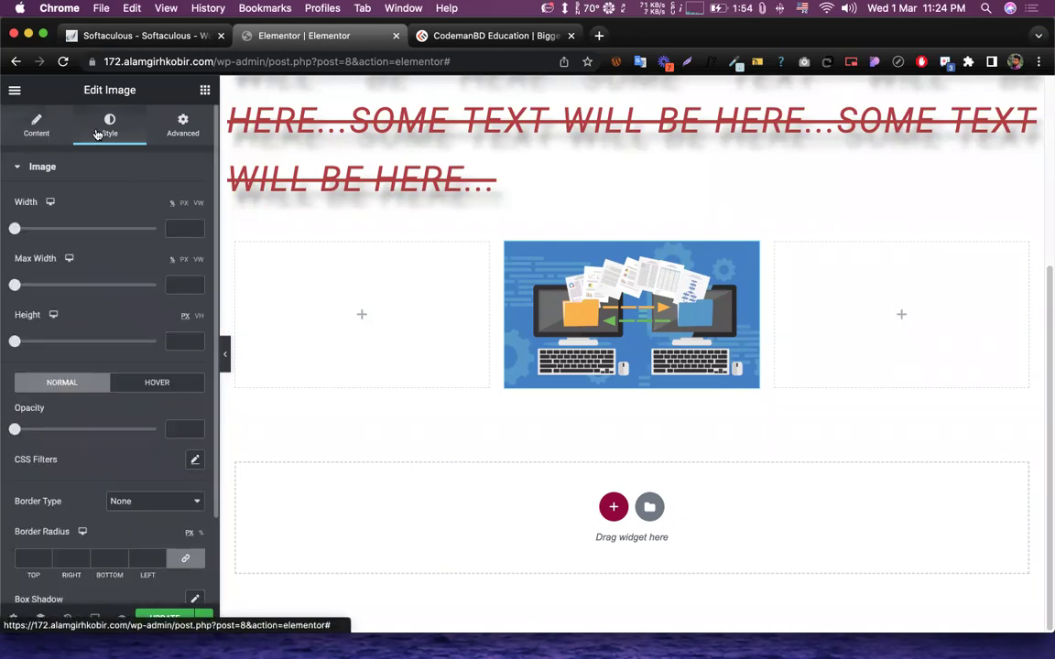
drag(14, 203, 25, 207)
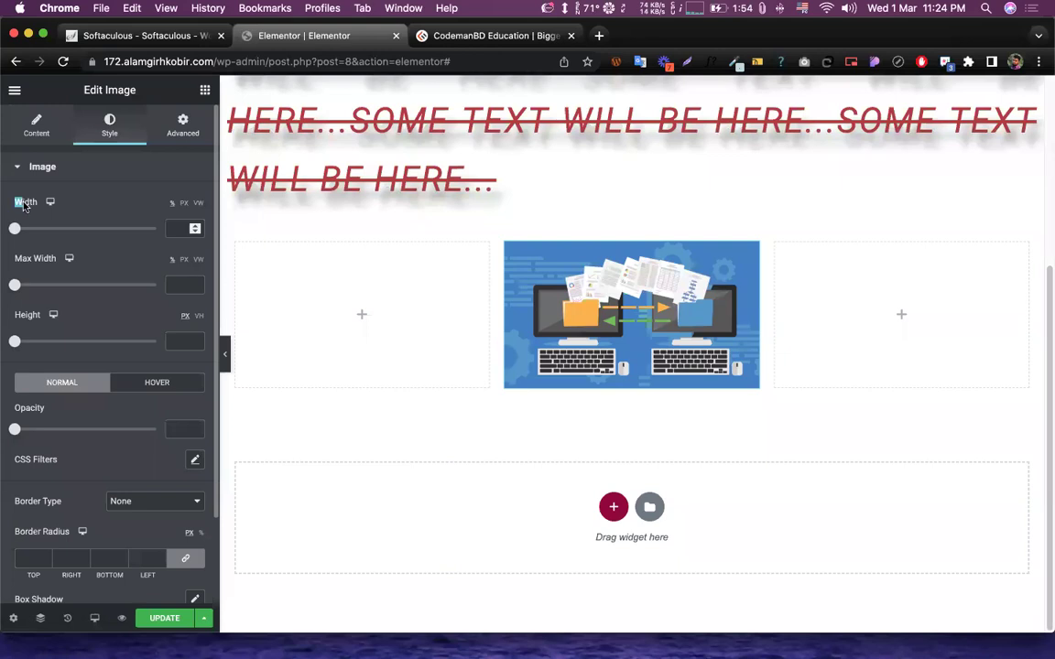
click(15, 229)
click(182, 228)
text(50)
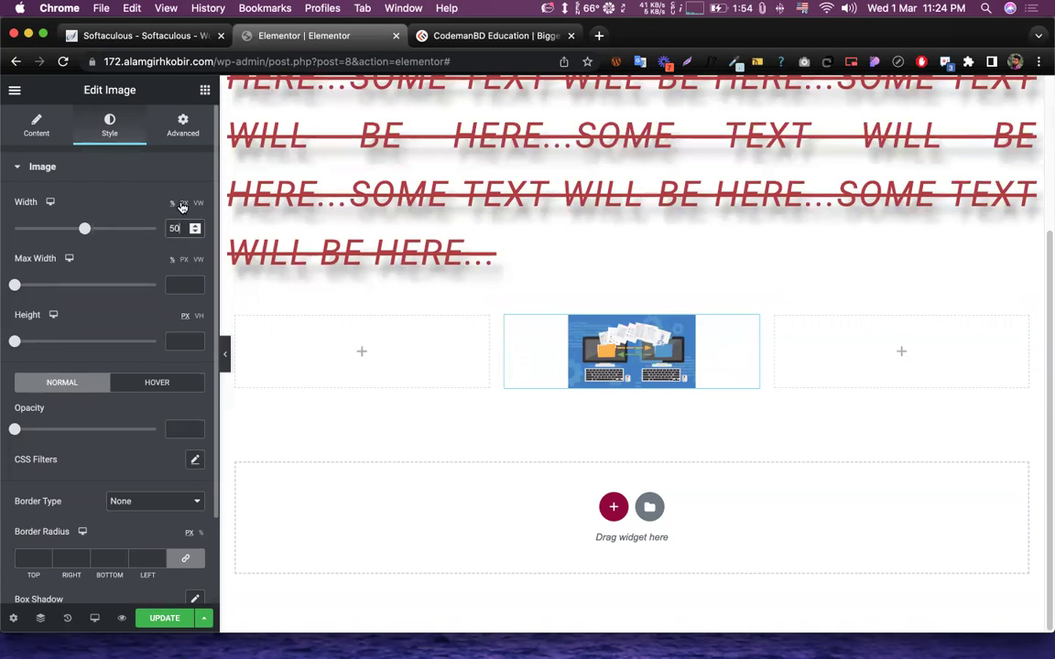
click(182, 204)
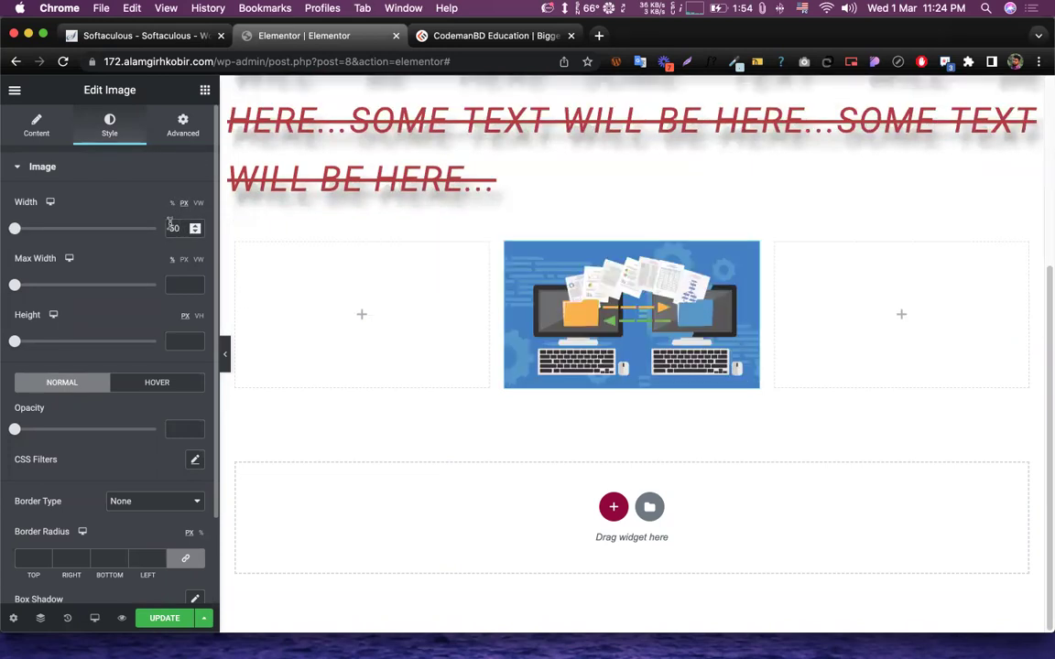
text(100)
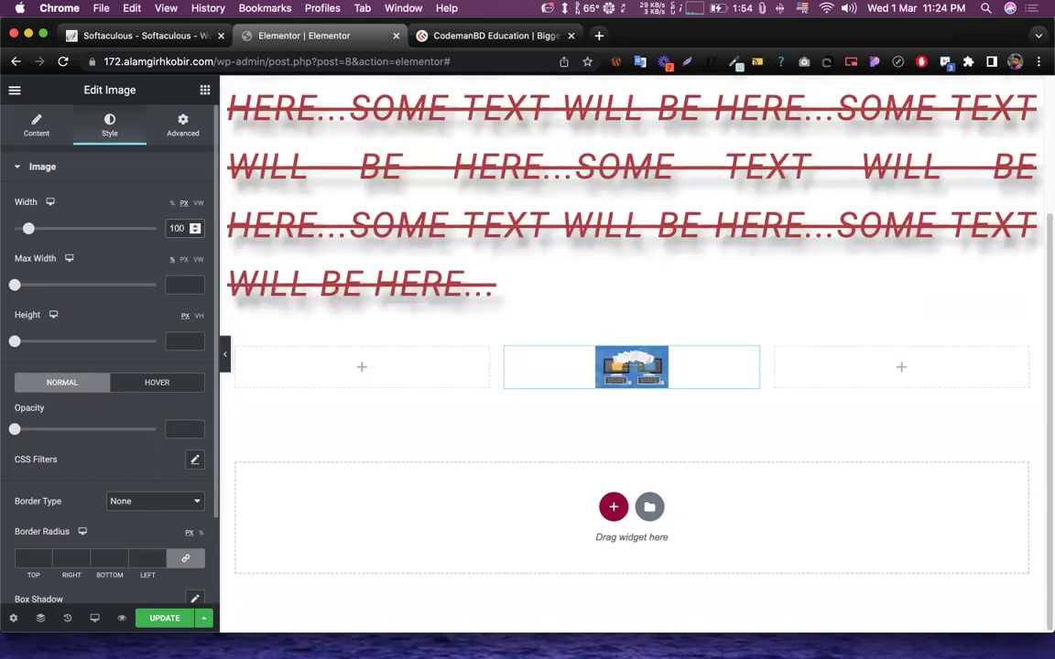
key(super+a)
text(200)
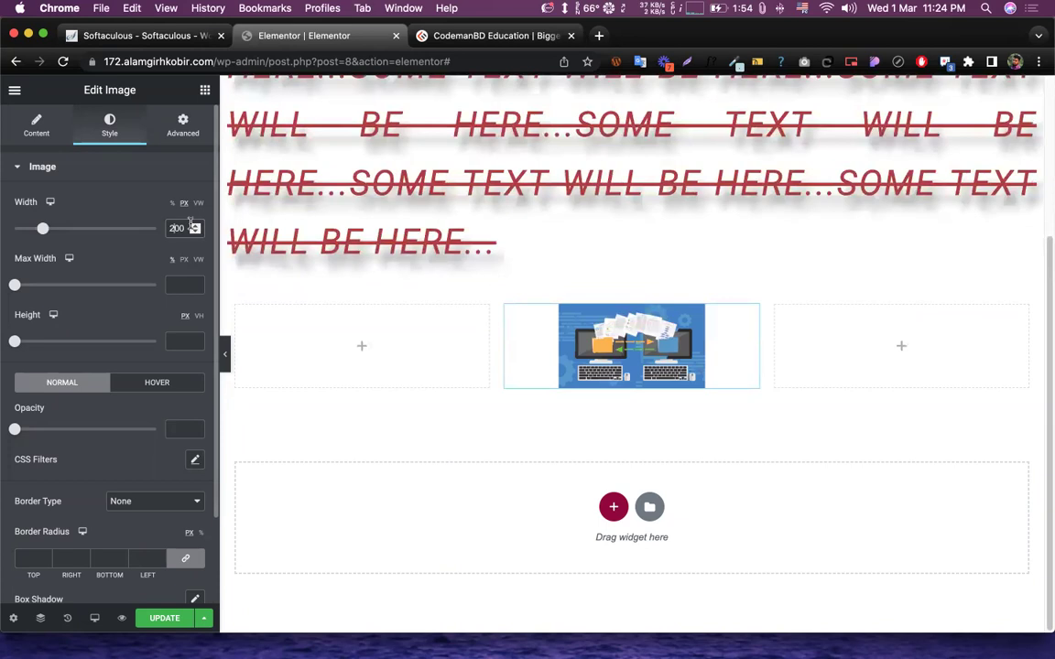
key(super+a)
text(300)
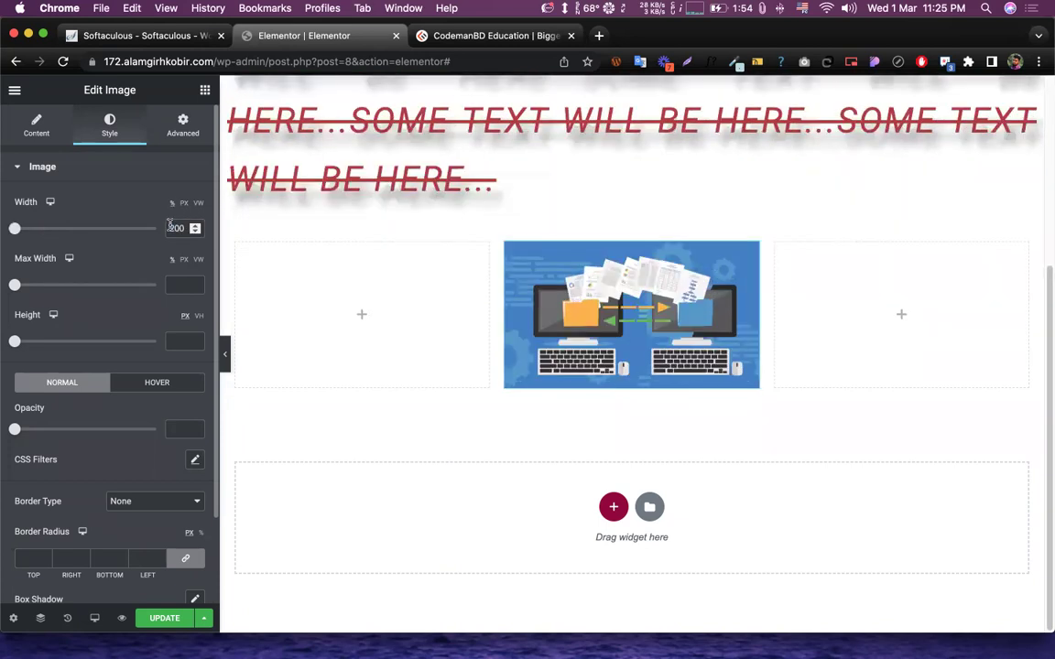
text(50)
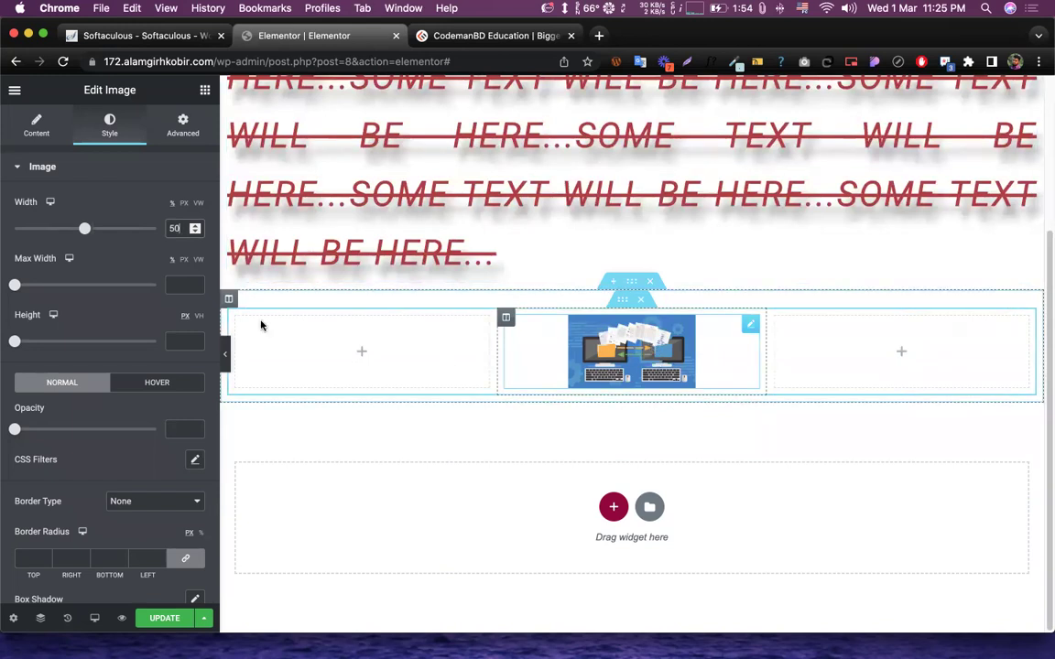
click(33, 249)
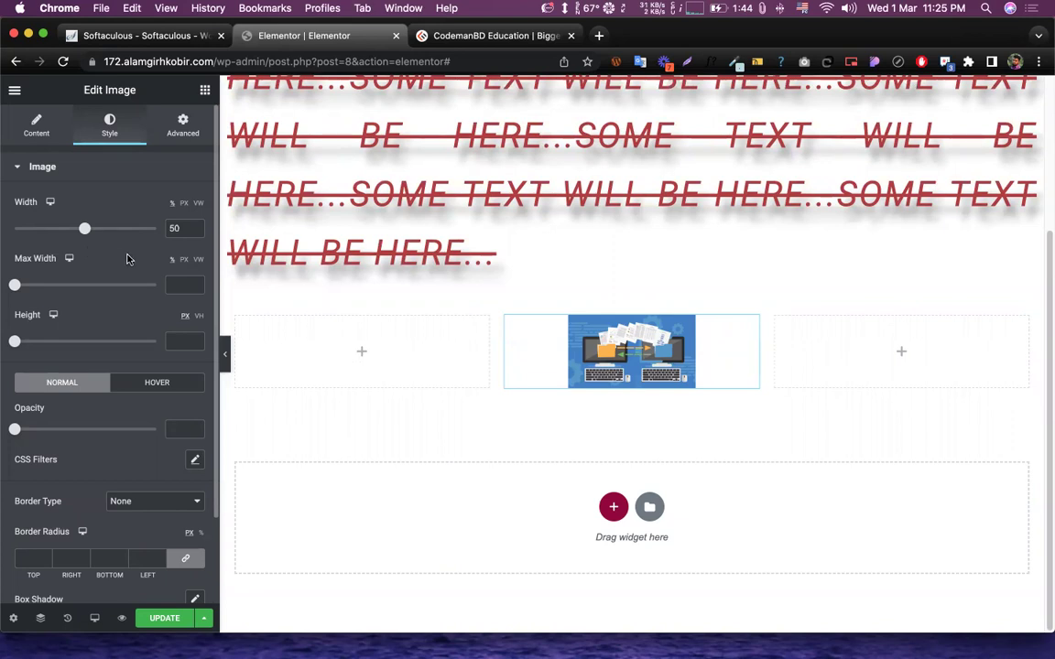
- Set the image's Width and Max Width to 70 and give it a fixed height
drag(14, 286, 55, 290)
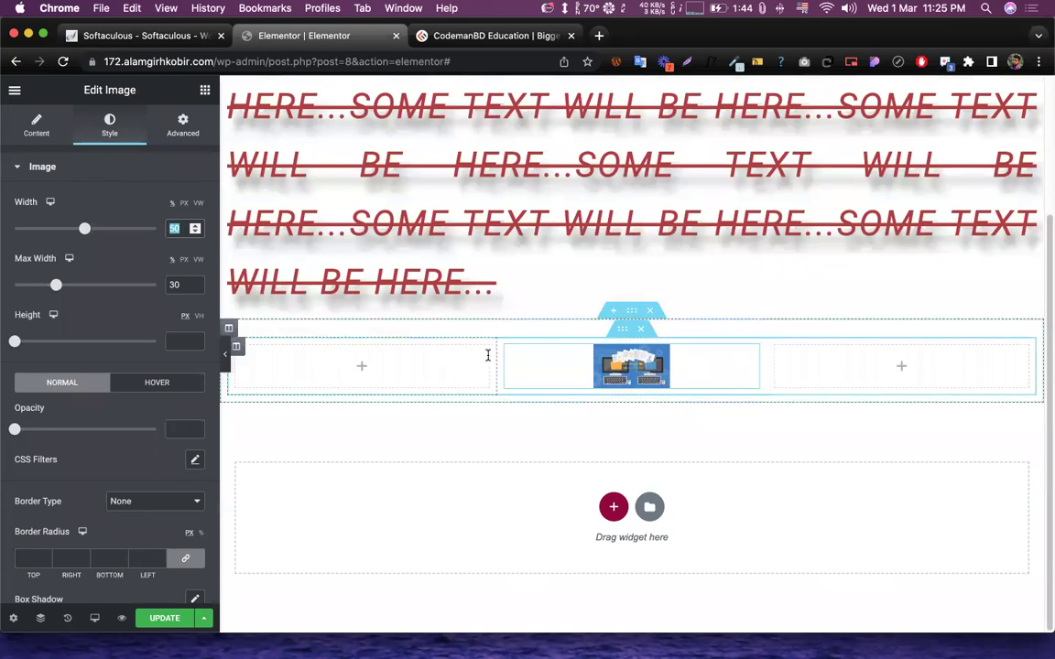
drag(84, 229, 57, 247)
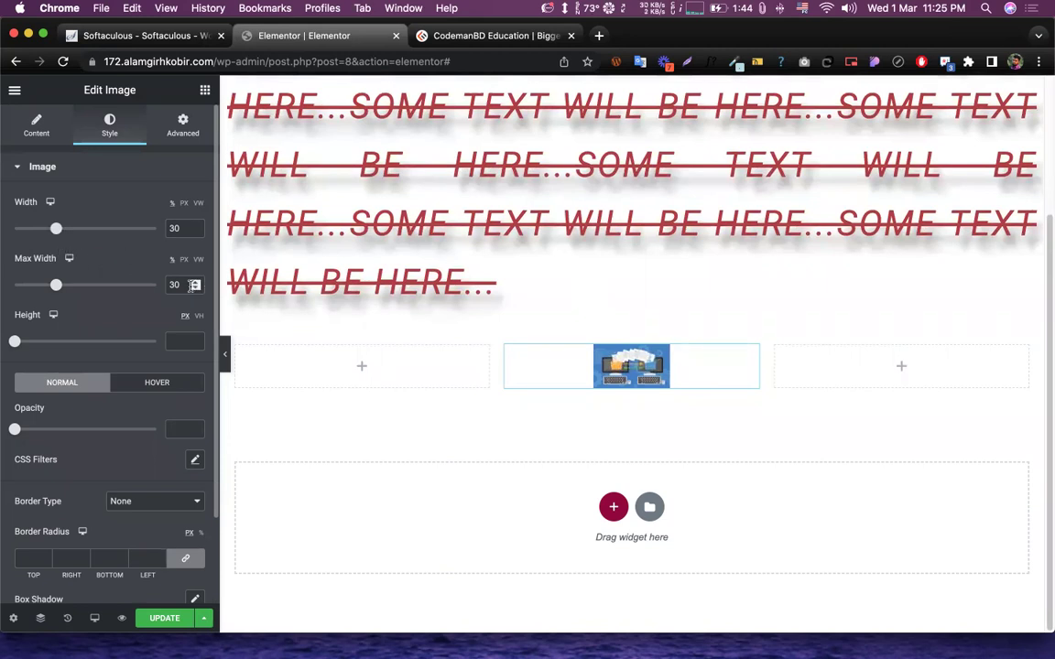
scroll(136, 252, down, 3)
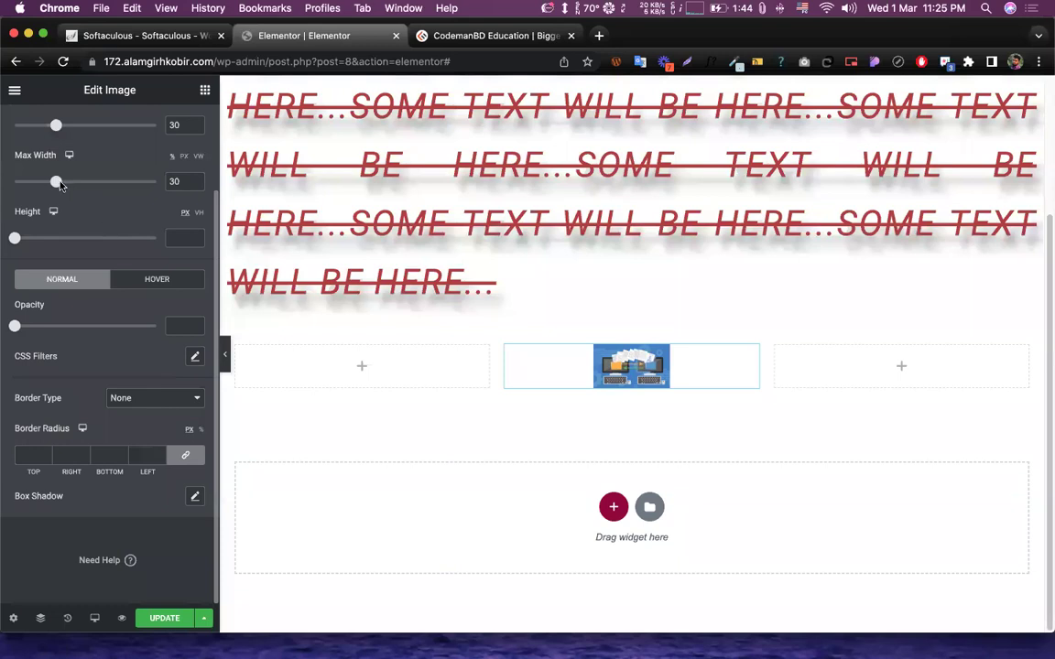
drag(55, 124, 113, 124)
drag(55, 182, 112, 181)
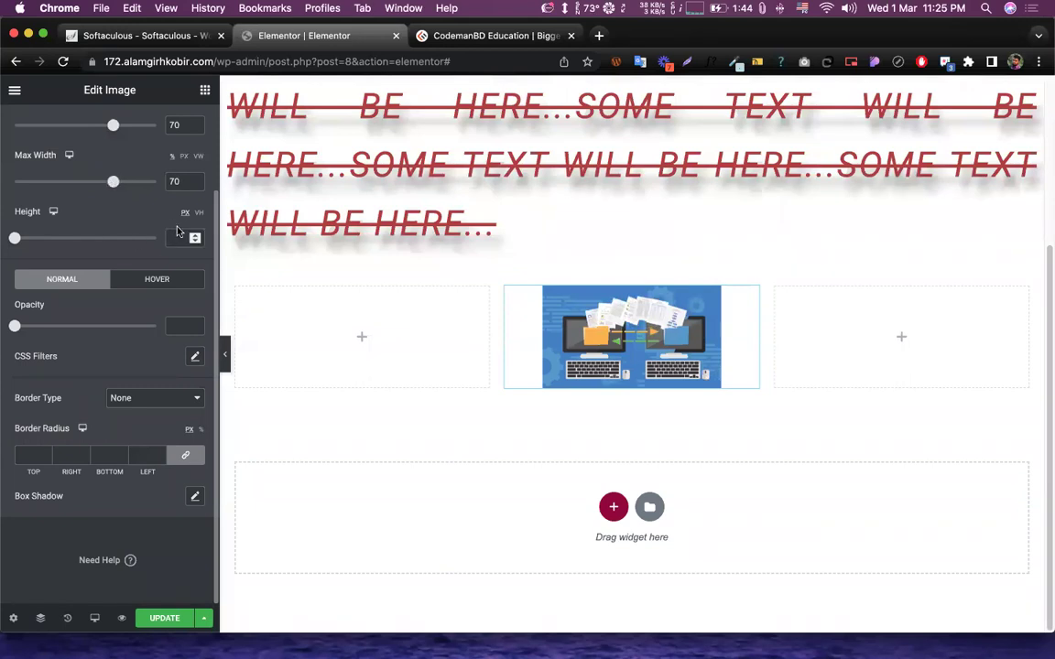
drag(15, 239, 48, 244)
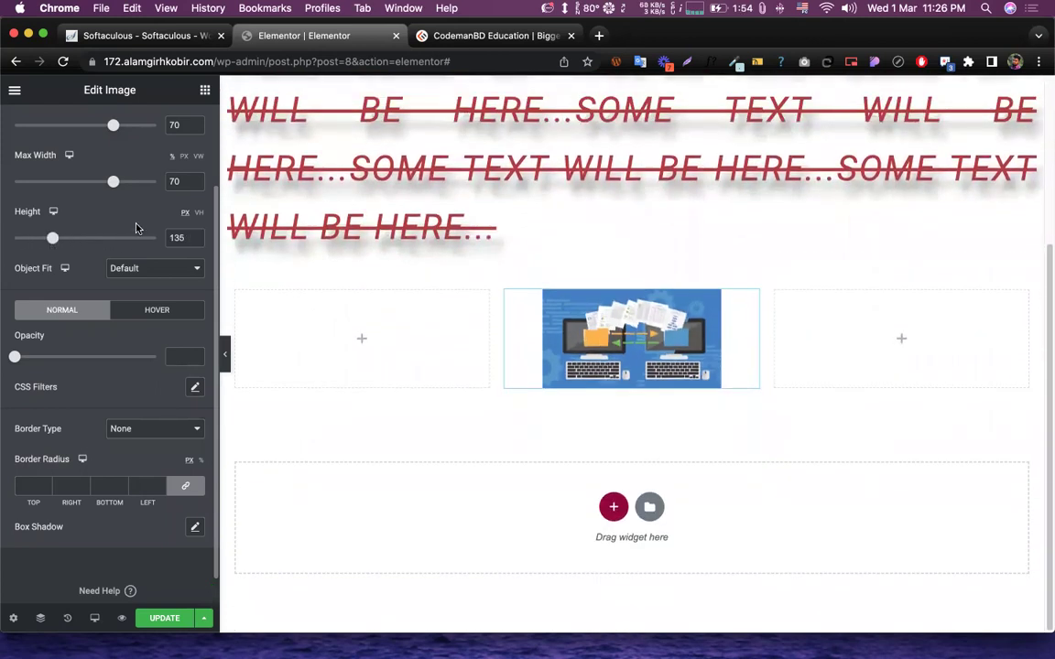
- Clear the image's Height value so no fixed height remains
double_click(176, 237)
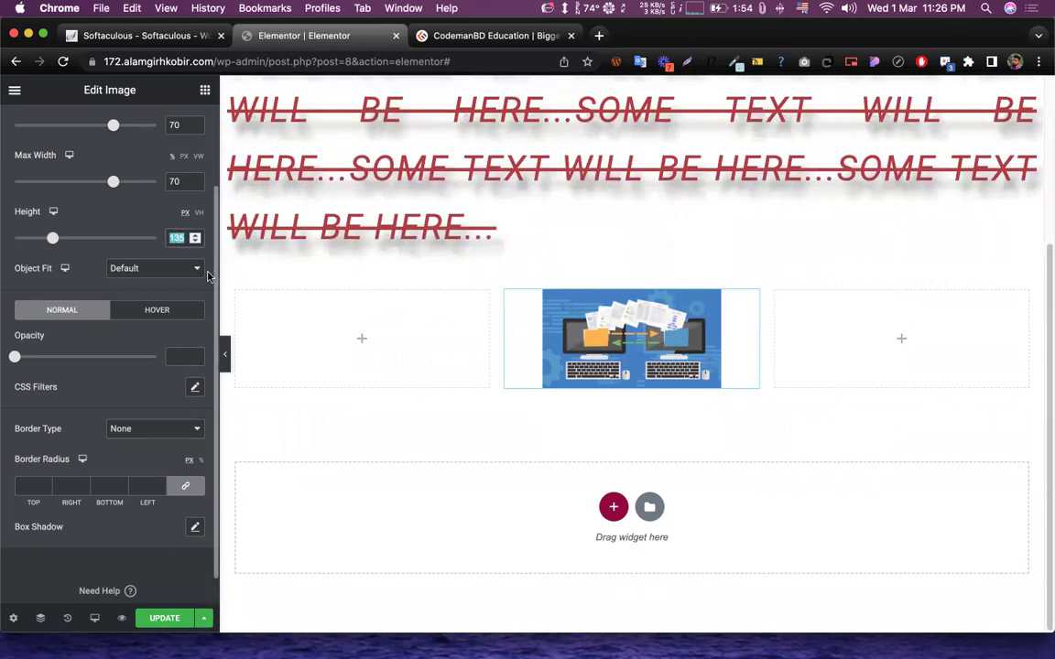
key(BackSpace)
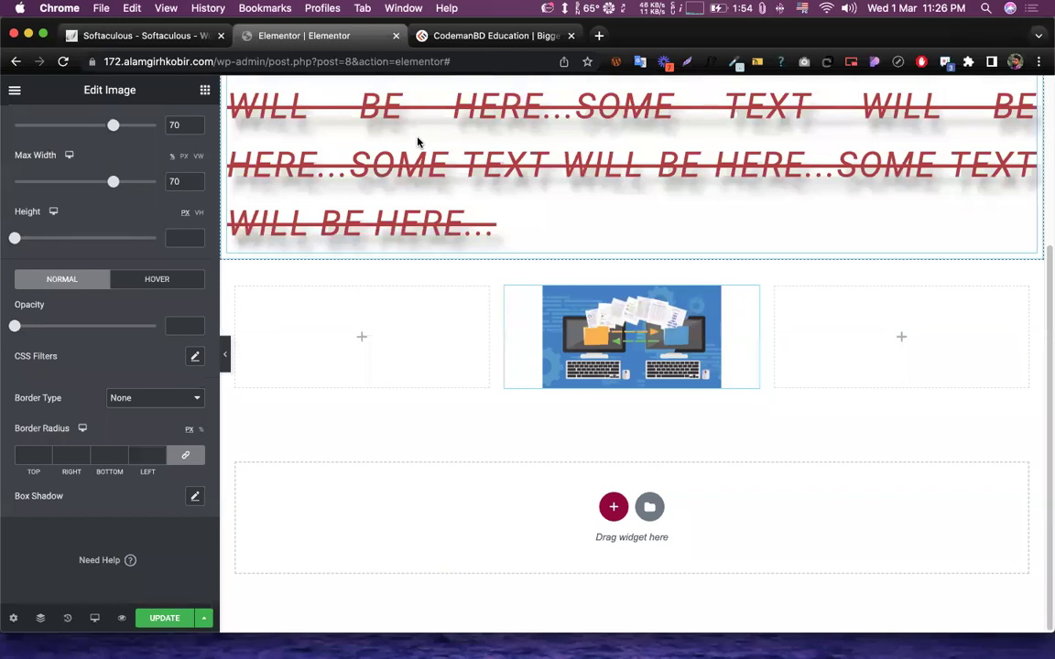
scroll(382, 330, up, 2)
scroll(528, 351, down, 2)
scroll(83, 266, up, 3)
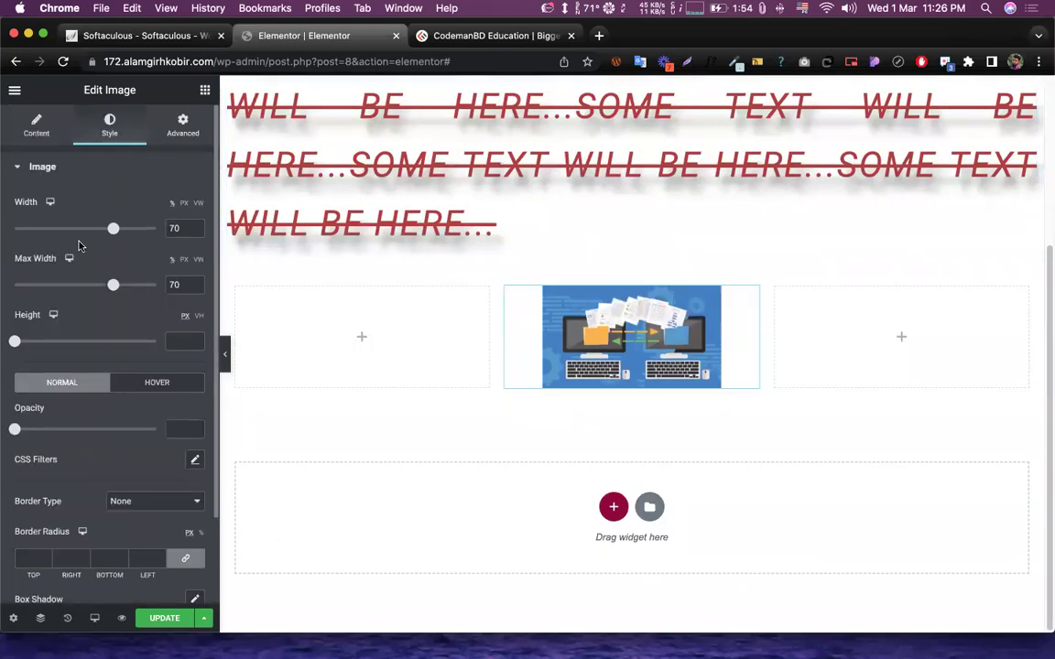
scroll(107, 356, down, 2)
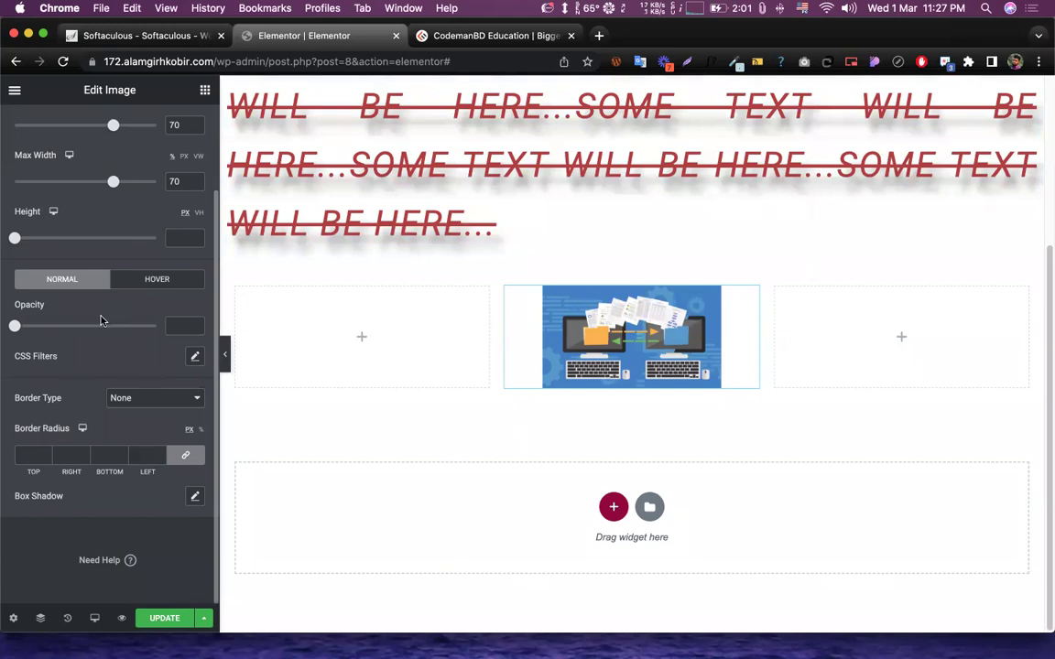
- Try several Normal opacity values, then clear the field so the image stays fully opaque
click(174, 327)
text(1)
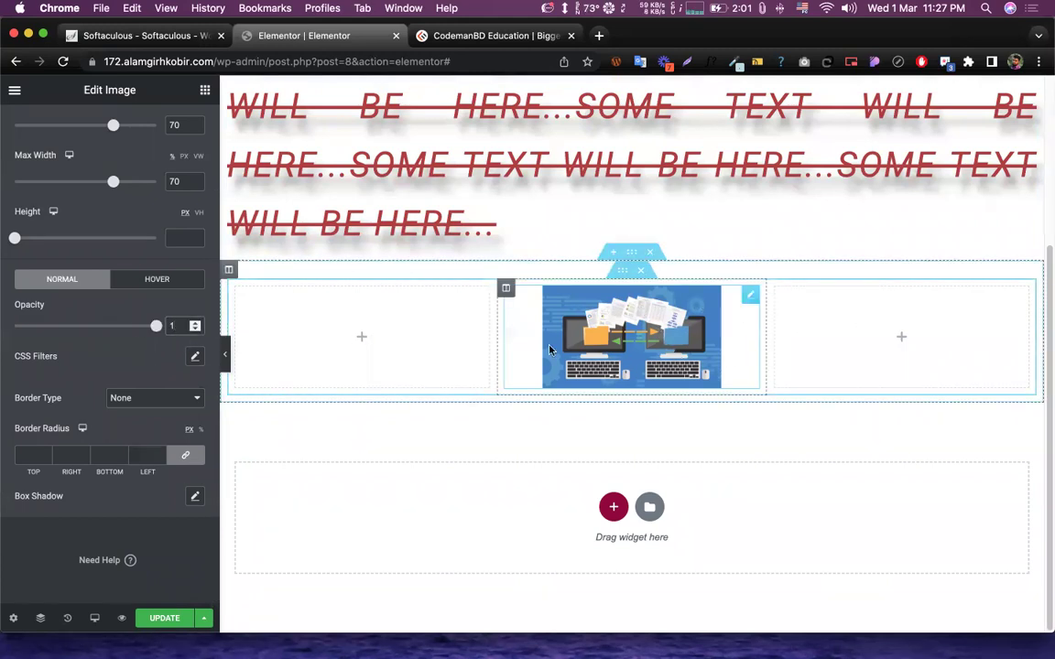
drag(155, 326, 75, 330)
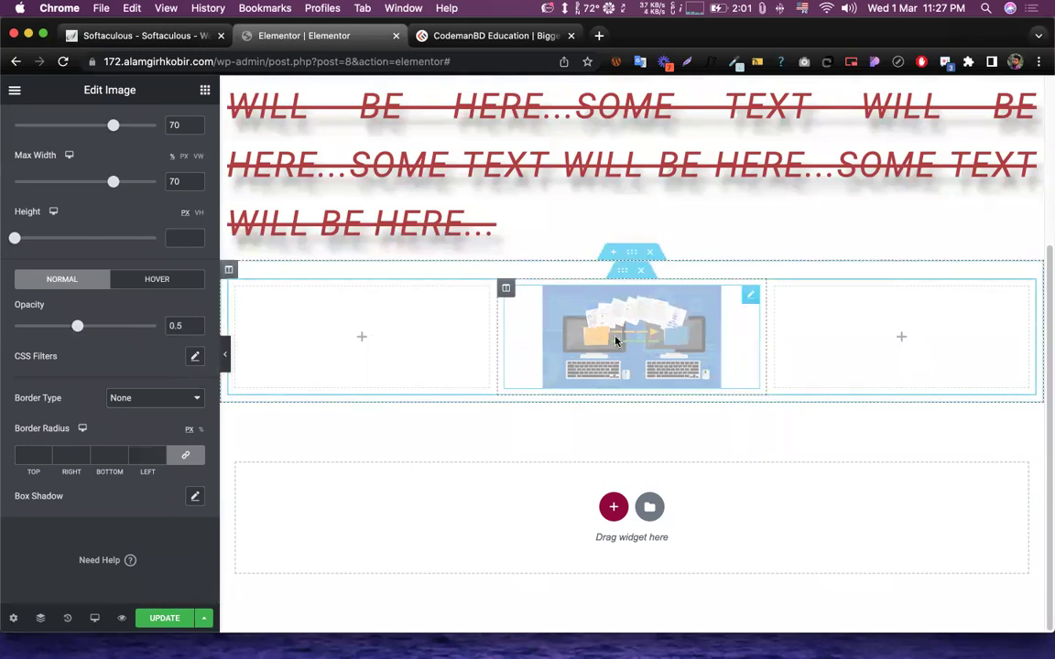
drag(77, 327, 11, 332)
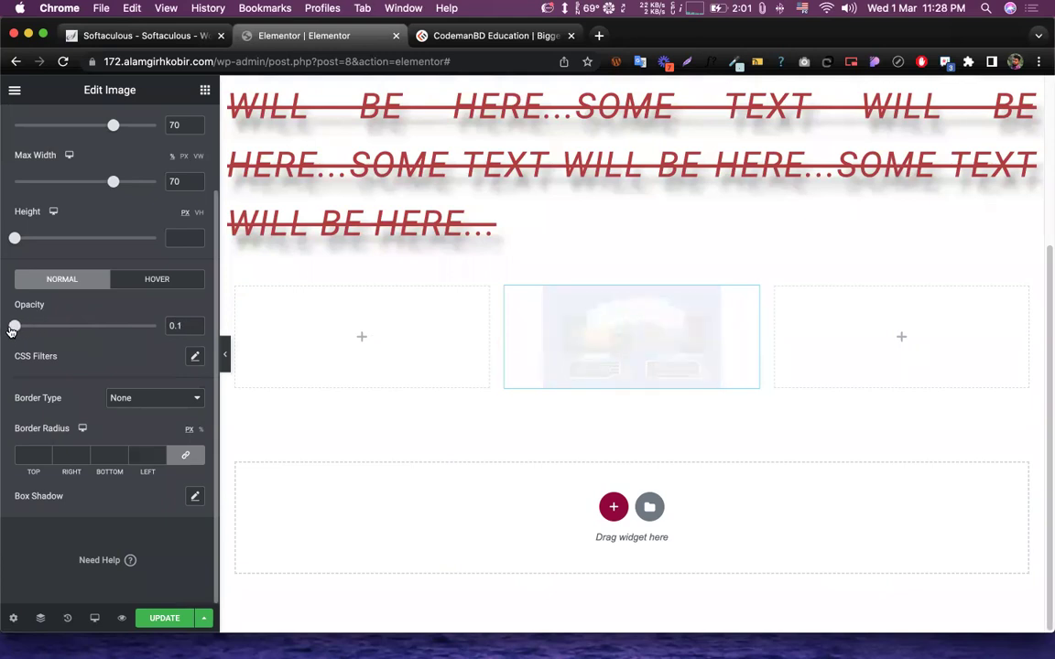
drag(12, 330, 111, 330)
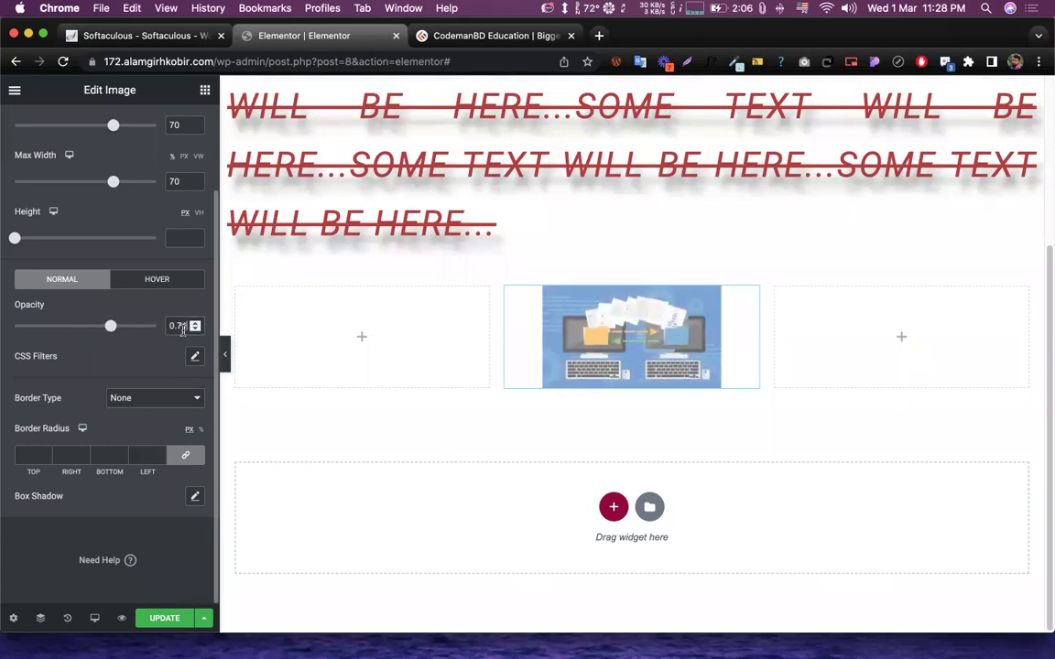
double_click(175, 326)
key(BackSpace)
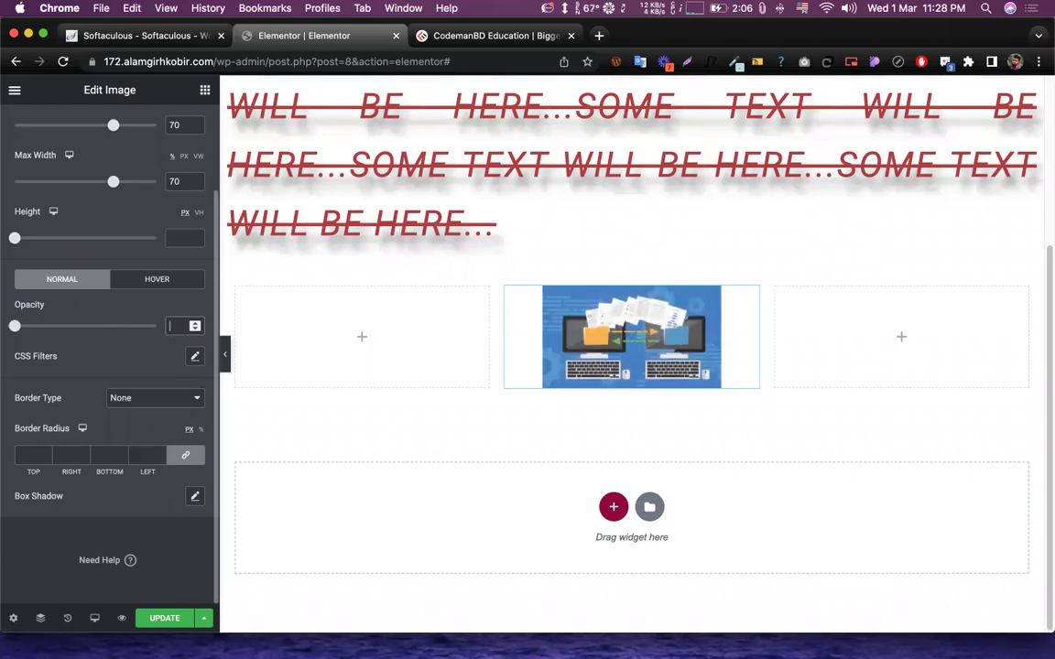
click(117, 346)
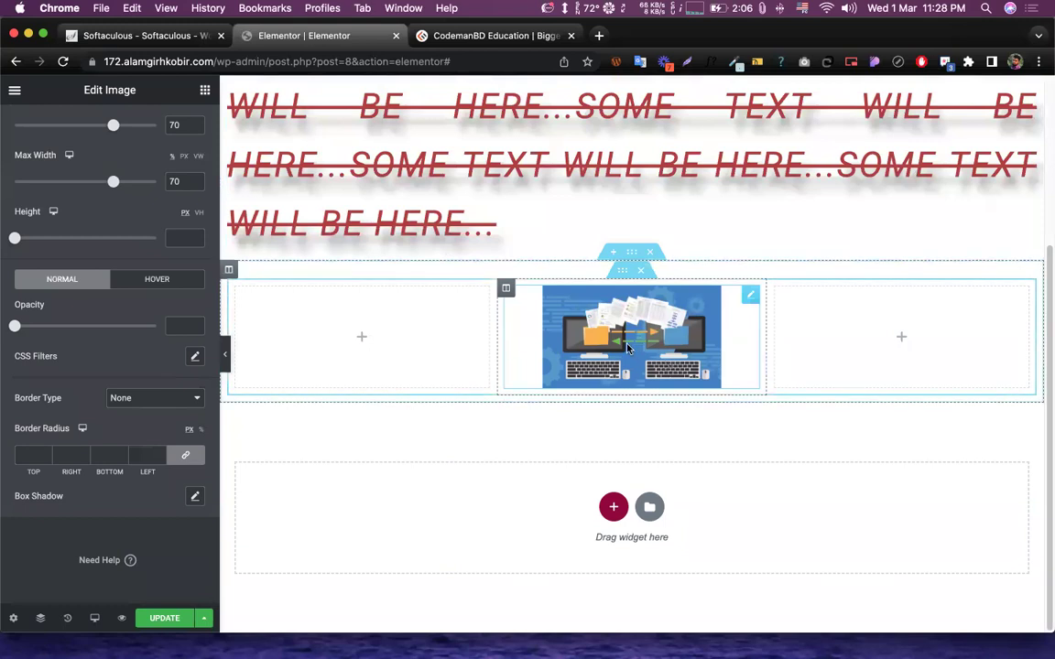
- Set the image's Hover opacity to 0.5
click(147, 284)
click(180, 329)
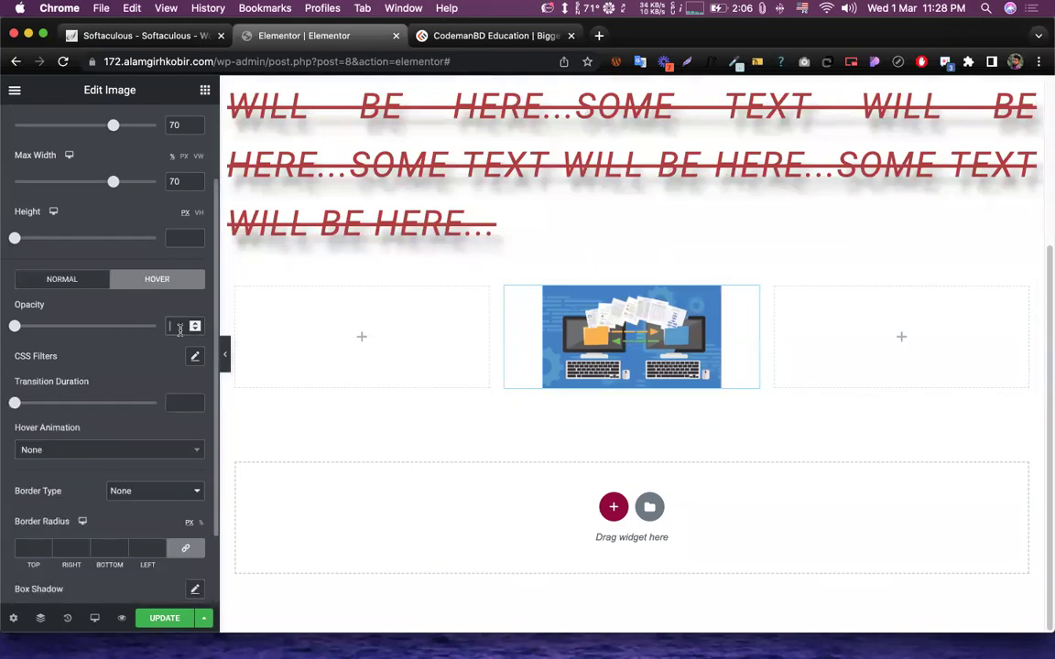
scroll(180, 329, down, 2)
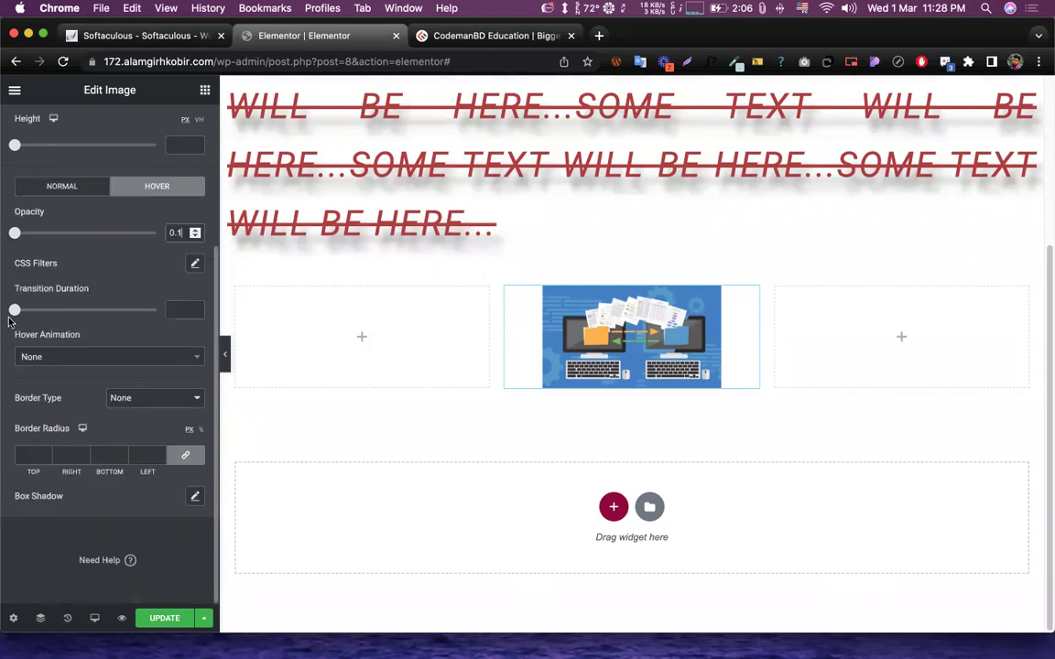
drag(15, 233, 27, 233)
click(97, 233)
scroll(95, 227, up, 3)
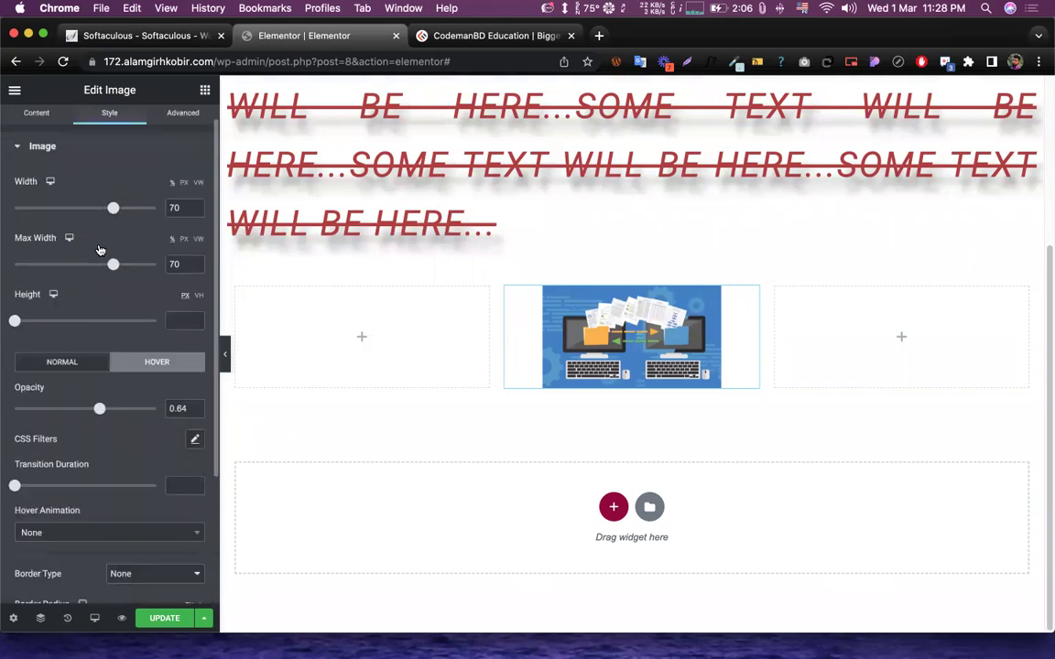
drag(100, 414, 78, 418)
click(156, 361)
scroll(111, 396, down, 4)
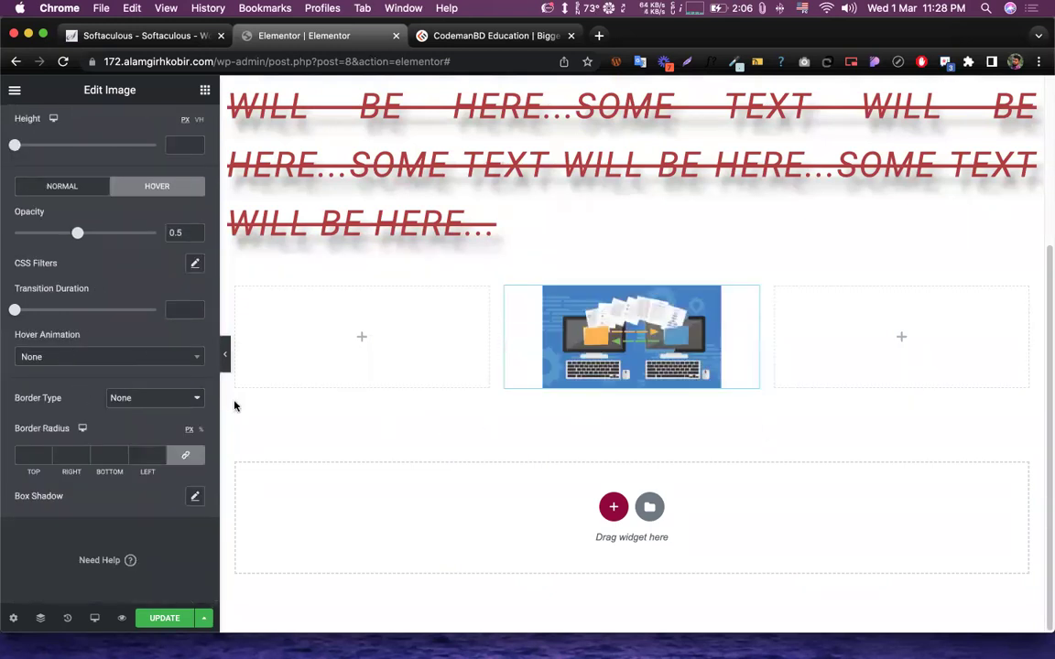
click(62, 359)
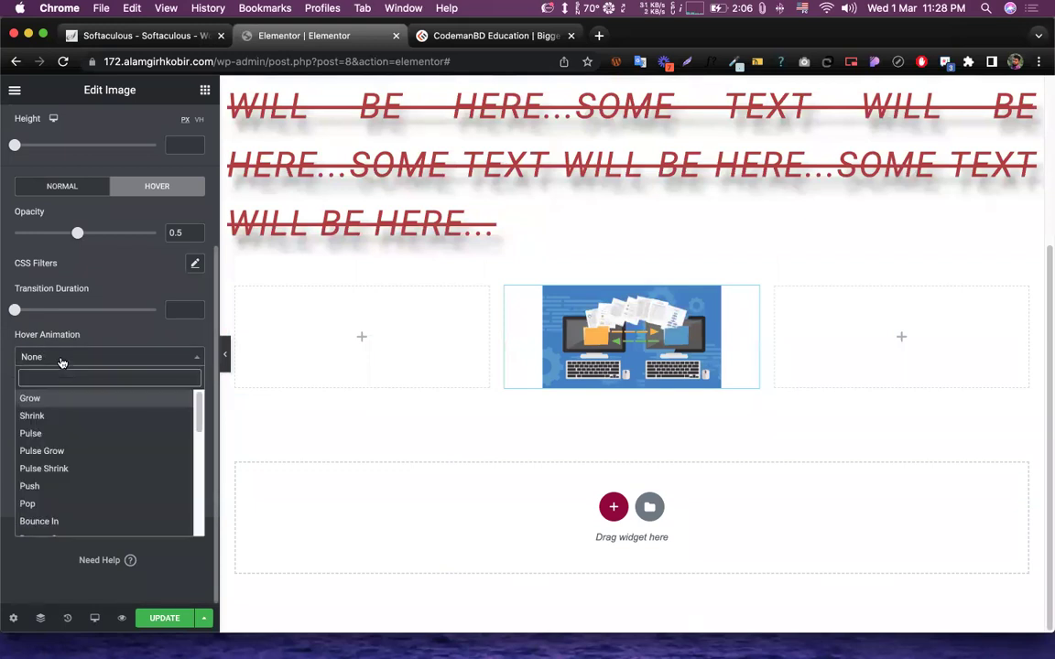
- Try the Shrink, Pulse, Pulse Grow and Push hover animations on the image, then settle on Float
click(34, 417)
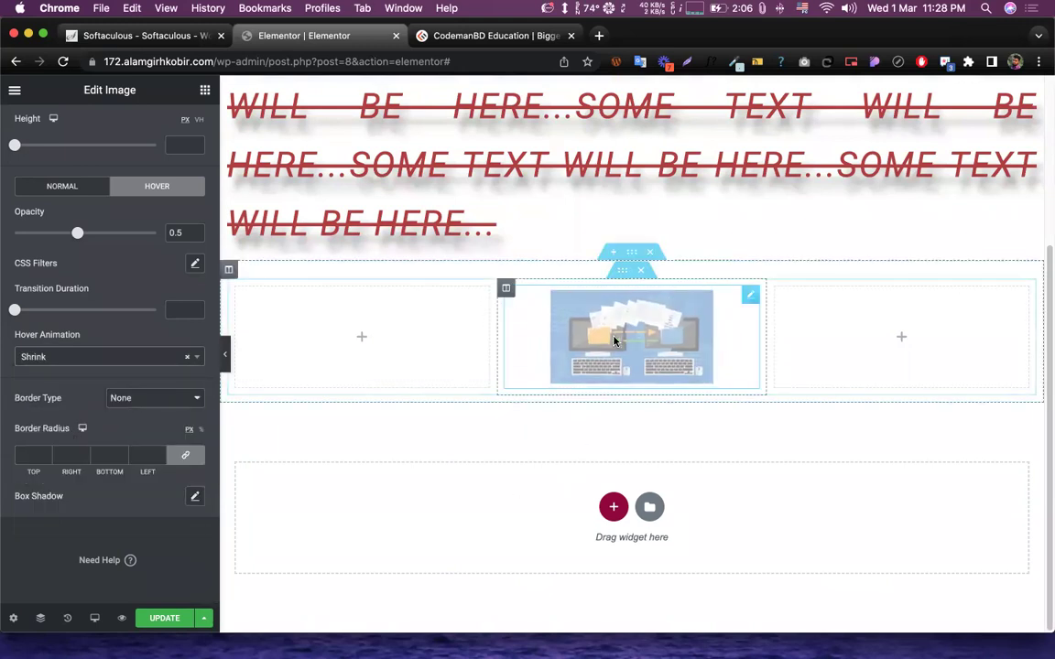
click(81, 359)
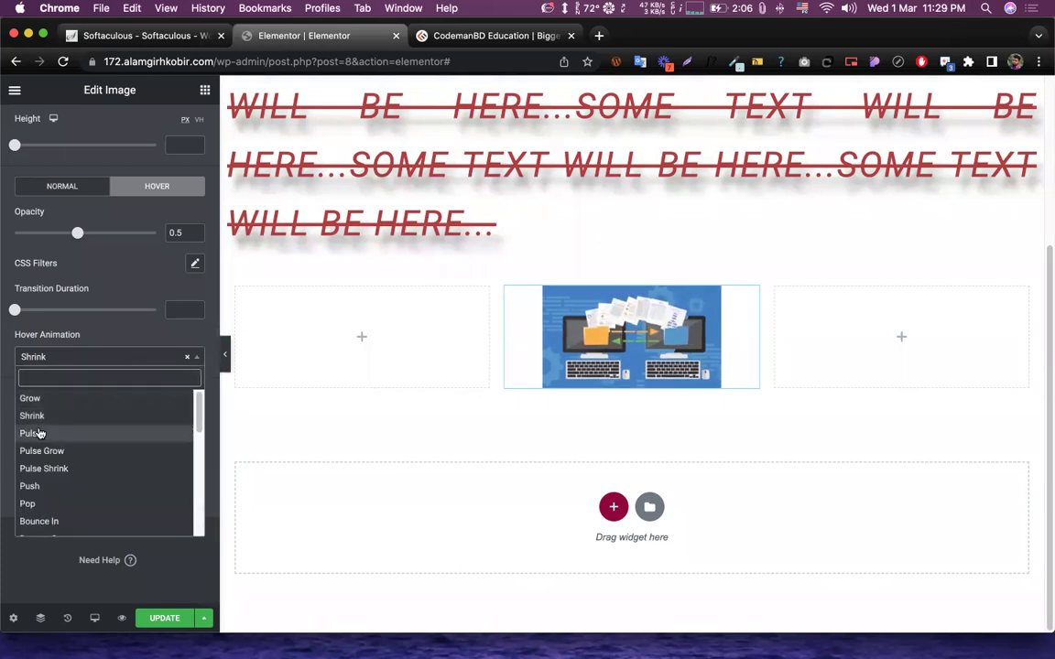
click(37, 433)
click(34, 358)
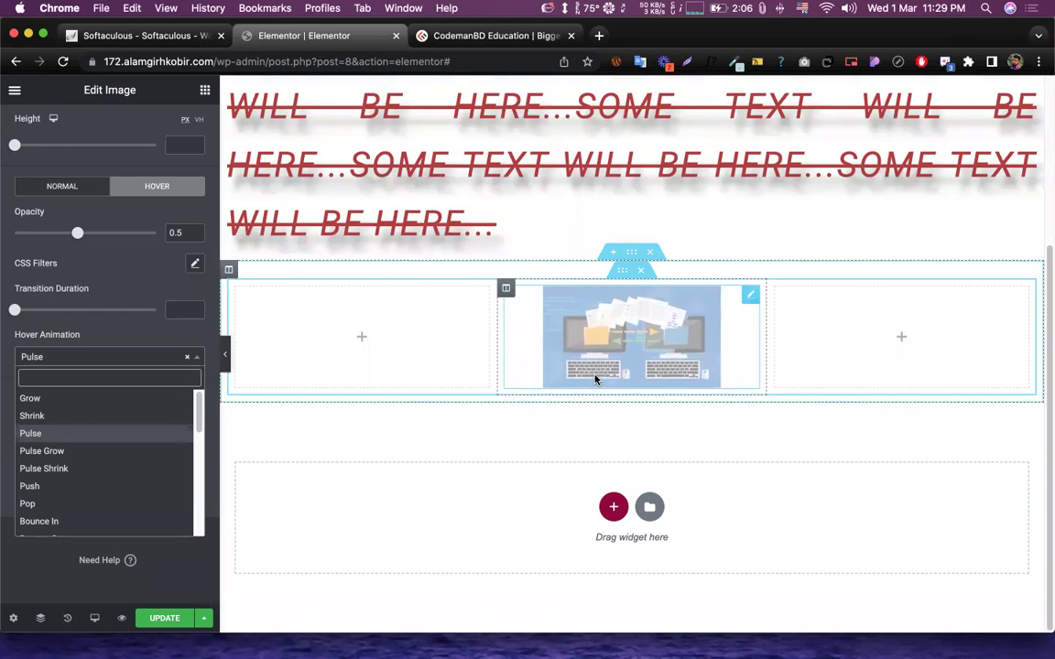
click(41, 451)
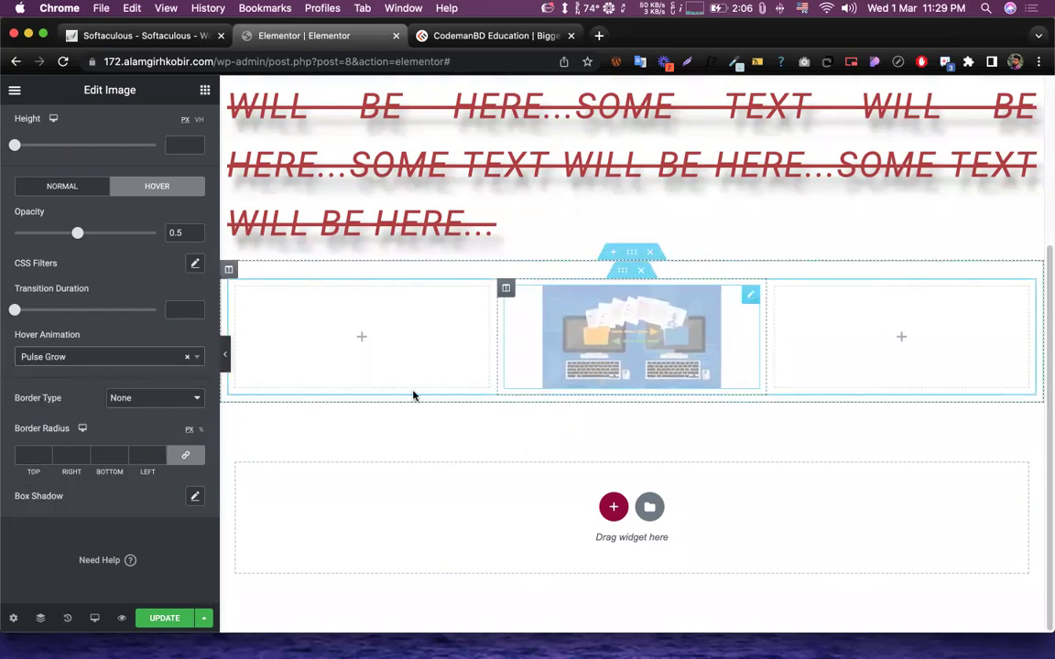
click(64, 357)
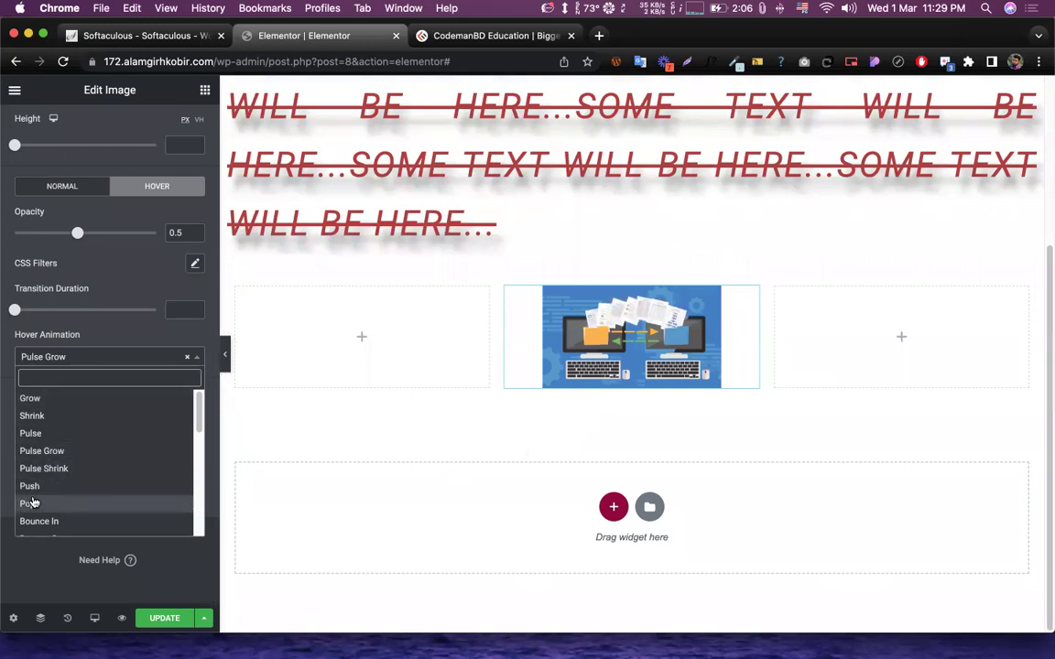
click(32, 487)
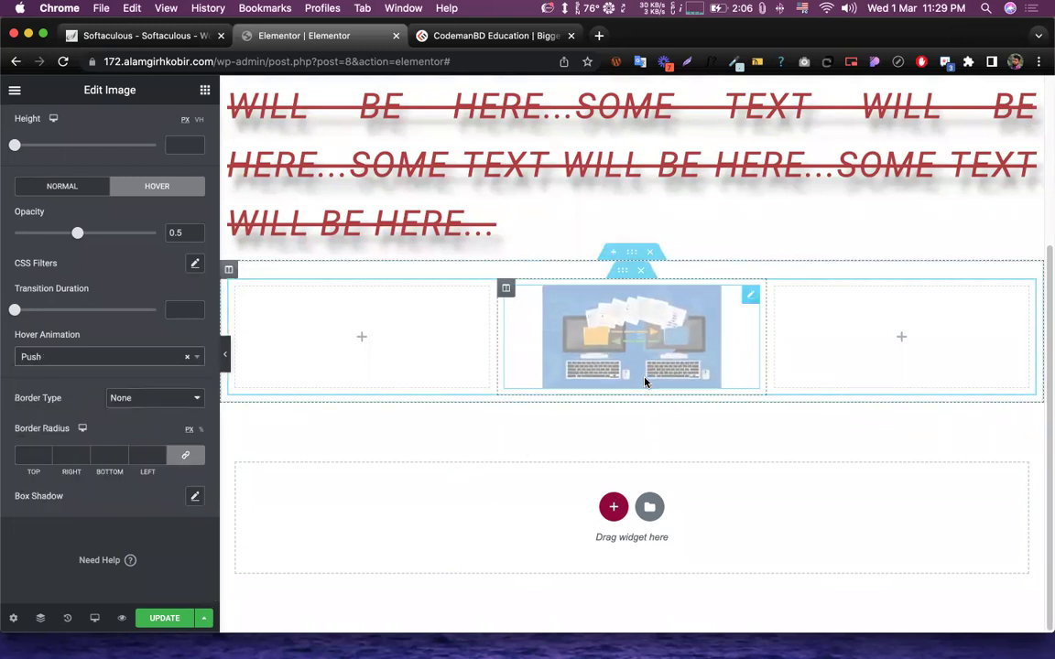
click(46, 357)
scroll(46, 421, down, 3)
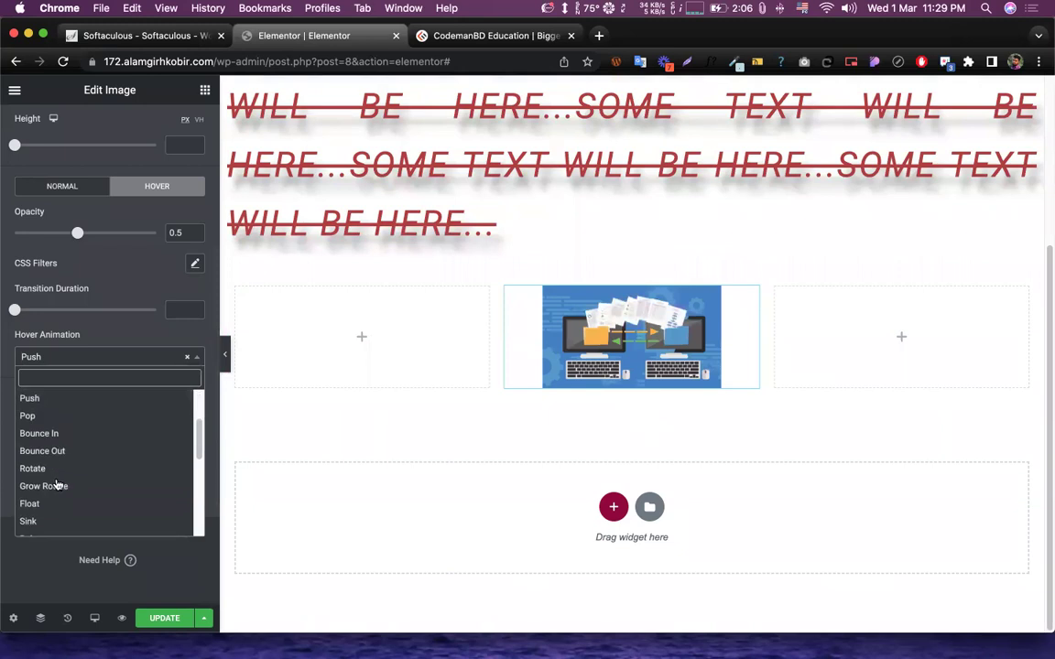
click(44, 506)
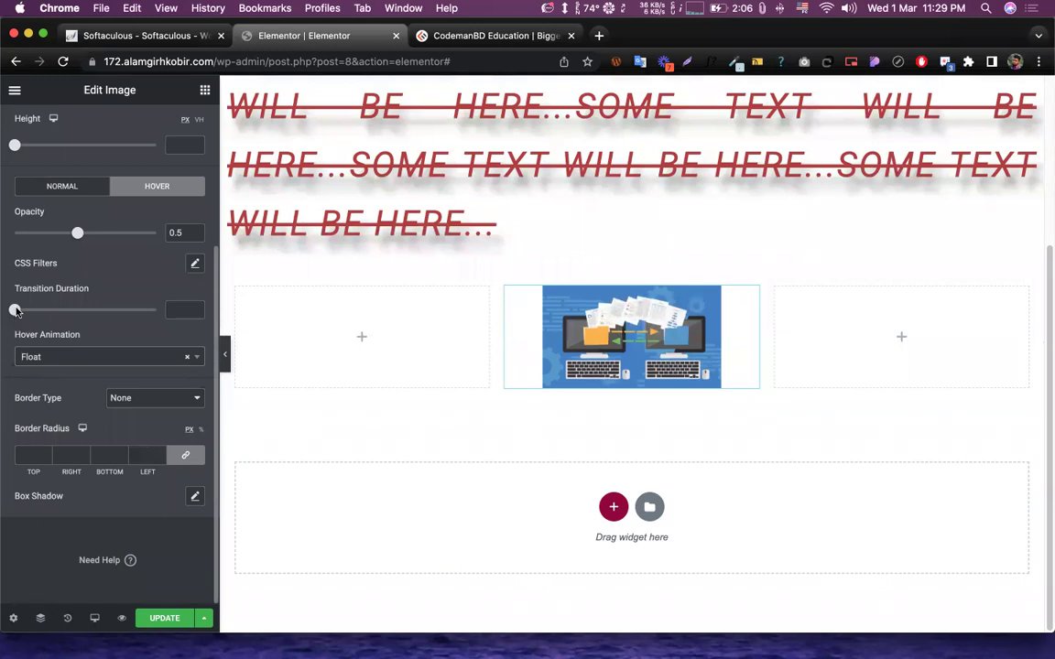
- Set the image's hover transition duration to 1 second
drag(15, 312, 166, 324)
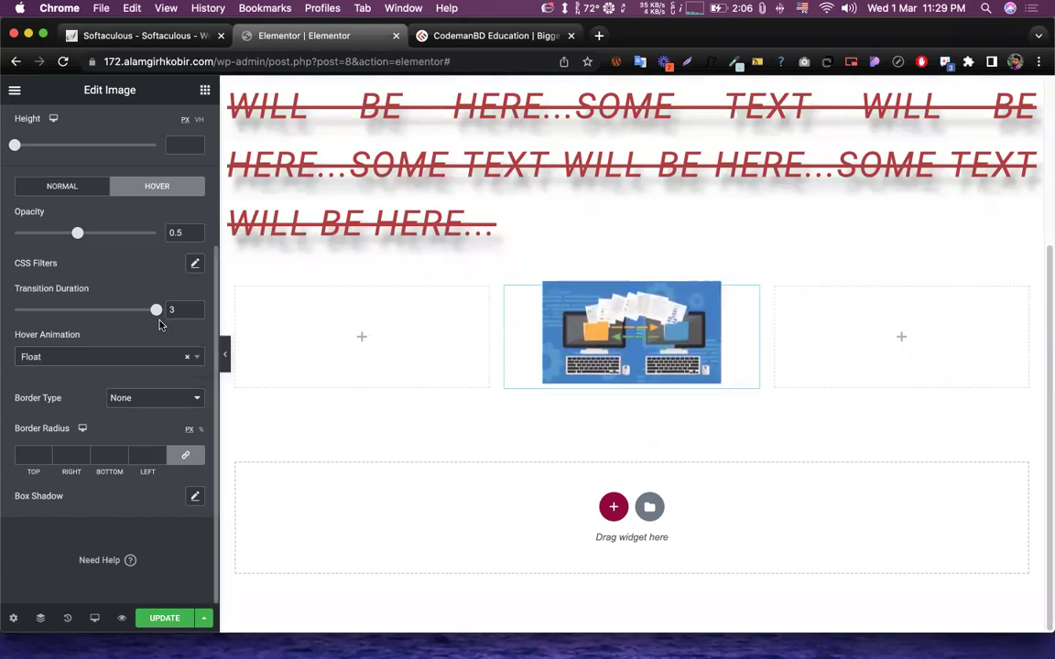
drag(156, 309, 30, 313)
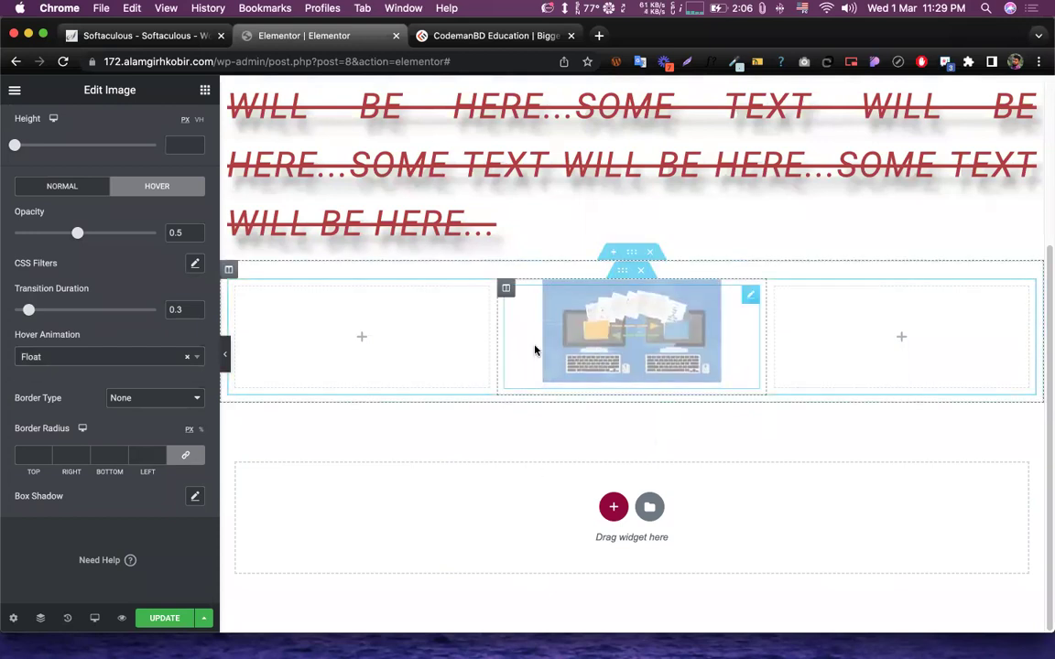
drag(25, 313, 11, 311)
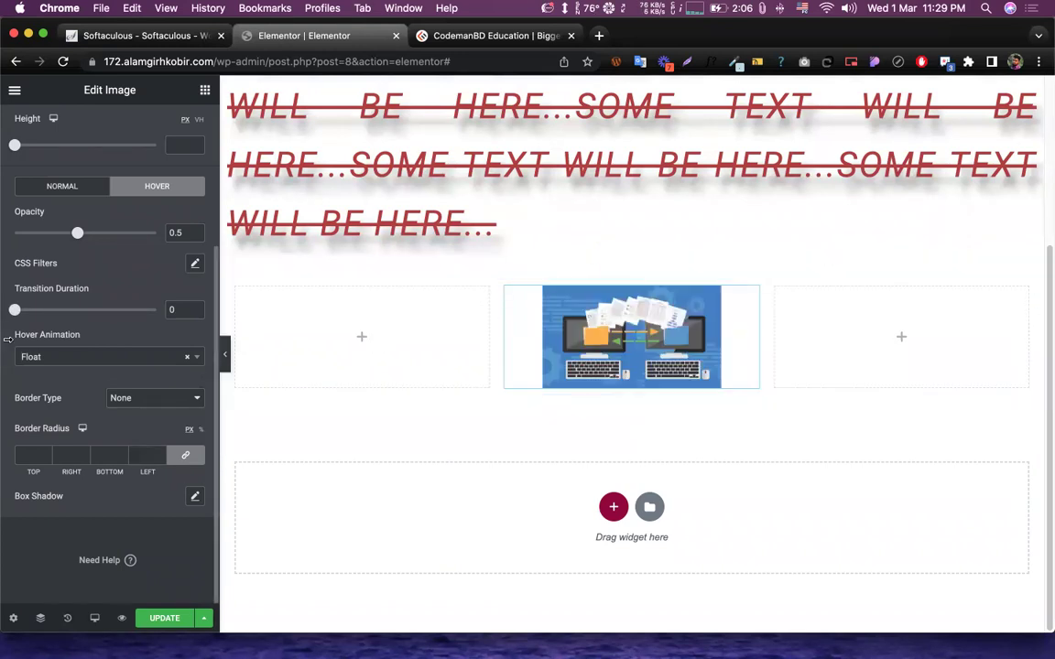
drag(27, 315, 113, 312)
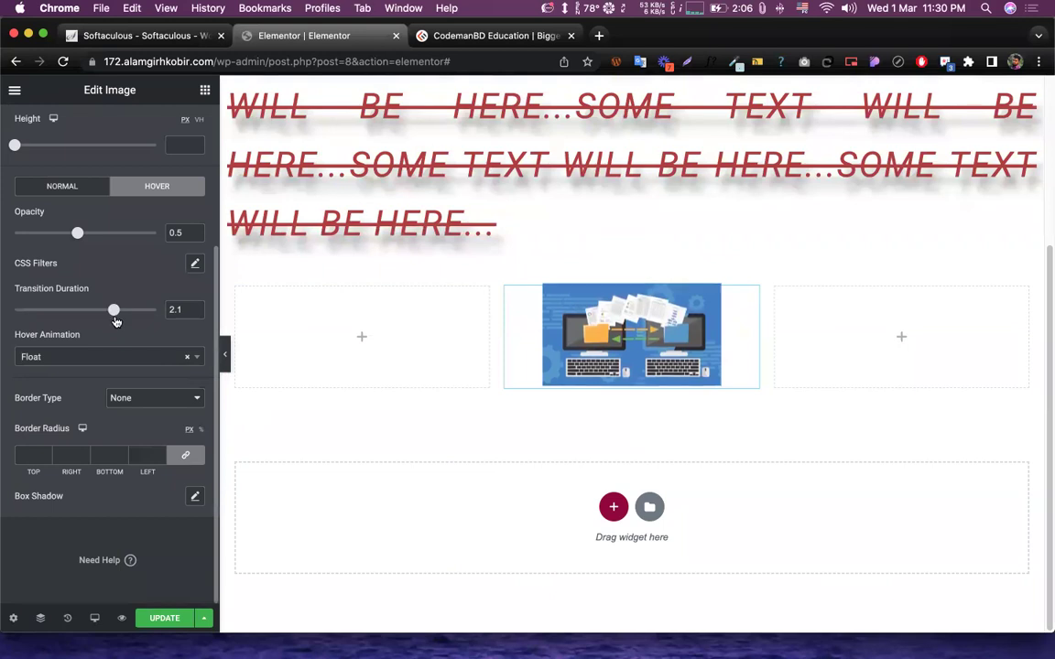
drag(114, 312, 76, 311)
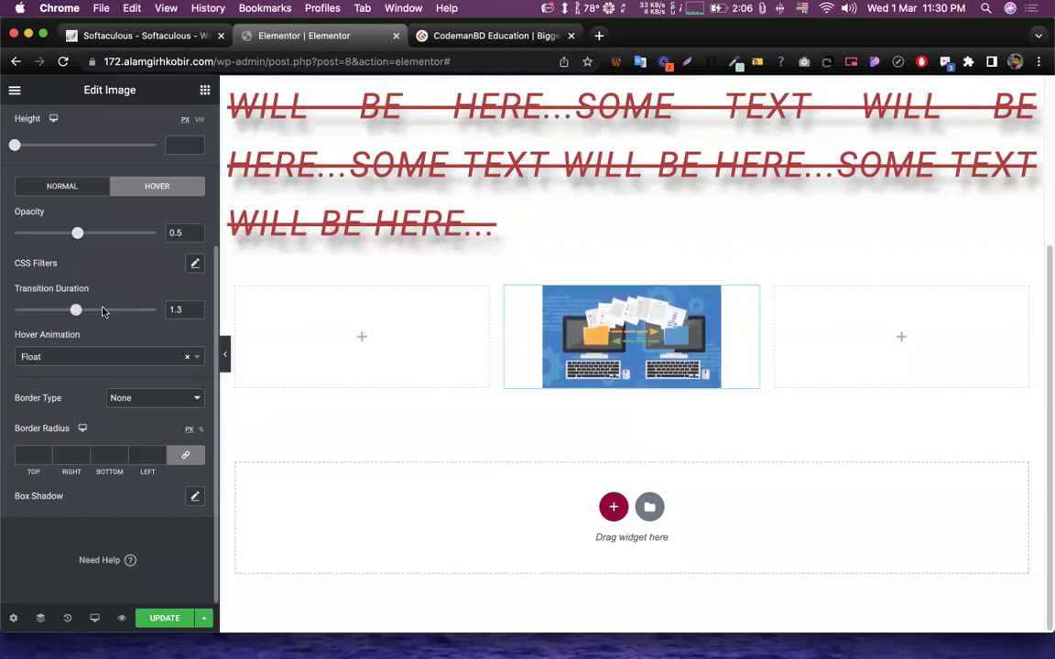
click(194, 314)
click(194, 314)
click(195, 314)
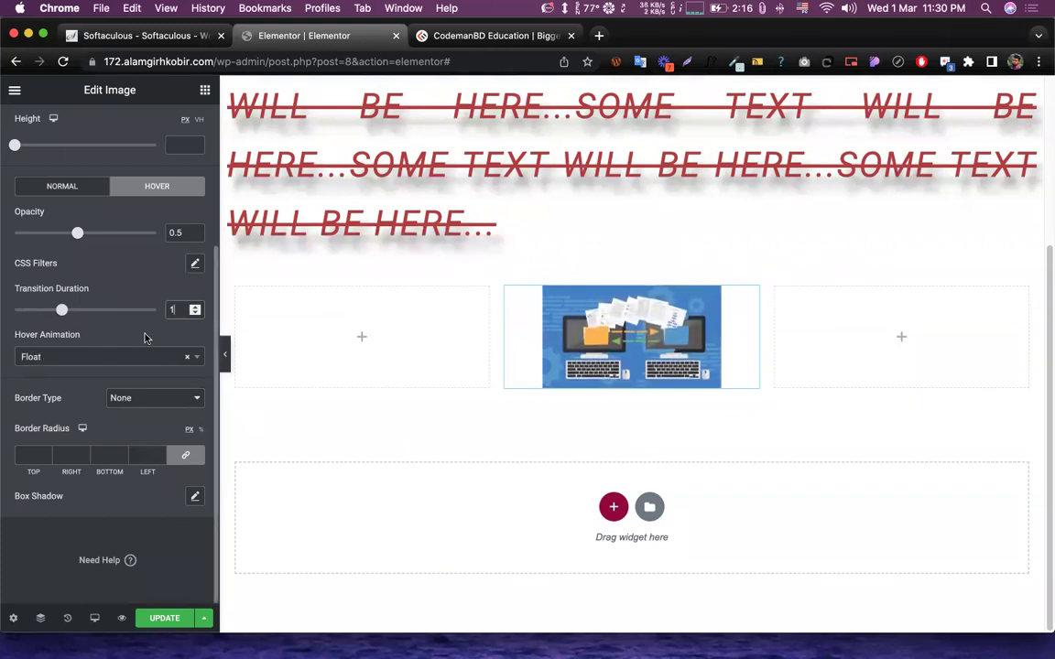
- Add a hover CSS blur filter of 10 to the image
scroll(155, 357, up, 4)
scroll(179, 380, down, 4)
click(193, 264)
drag(24, 313, 147, 312)
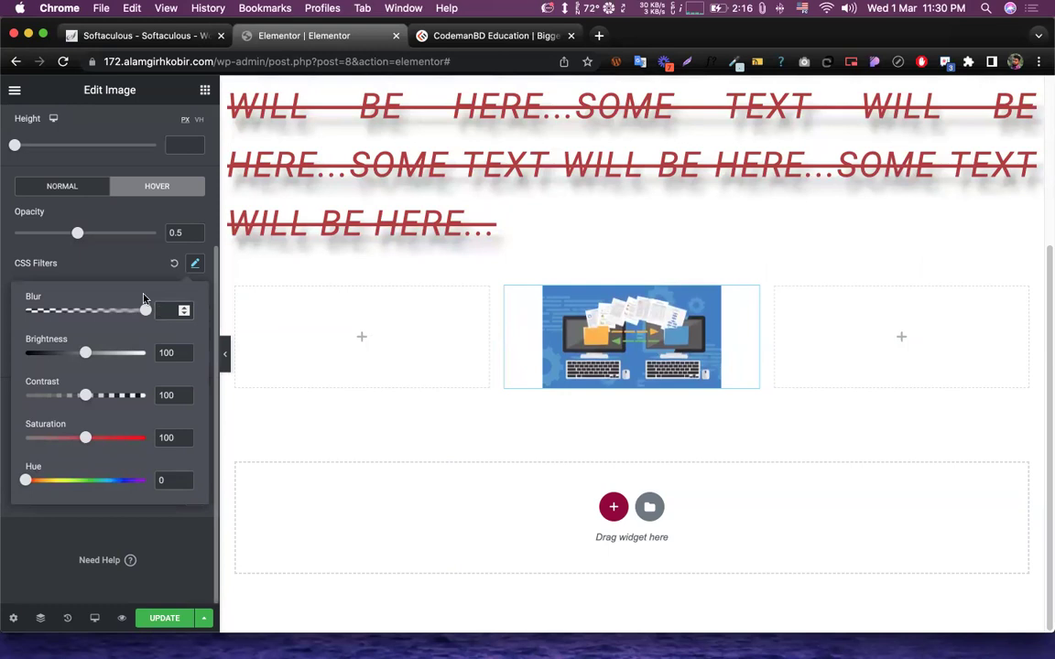
- Drag the Blur slider up in the image's normal-state CSS Filters
click(71, 186)
scroll(176, 219, up, 2)
scroll(189, 288, down, 2)
click(194, 357)
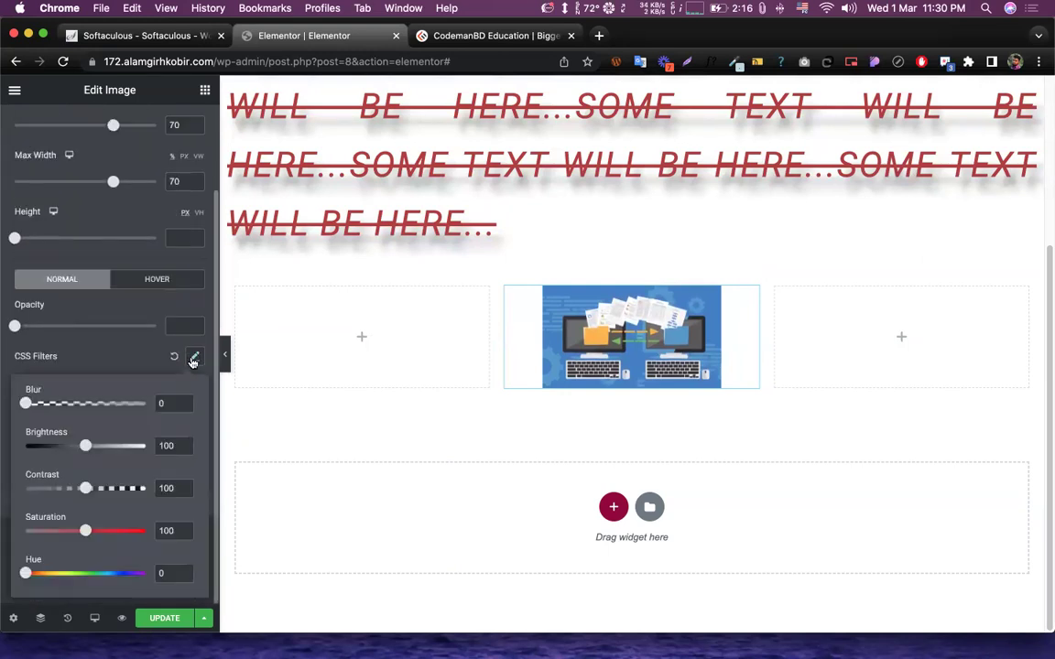
drag(25, 405, 174, 403)
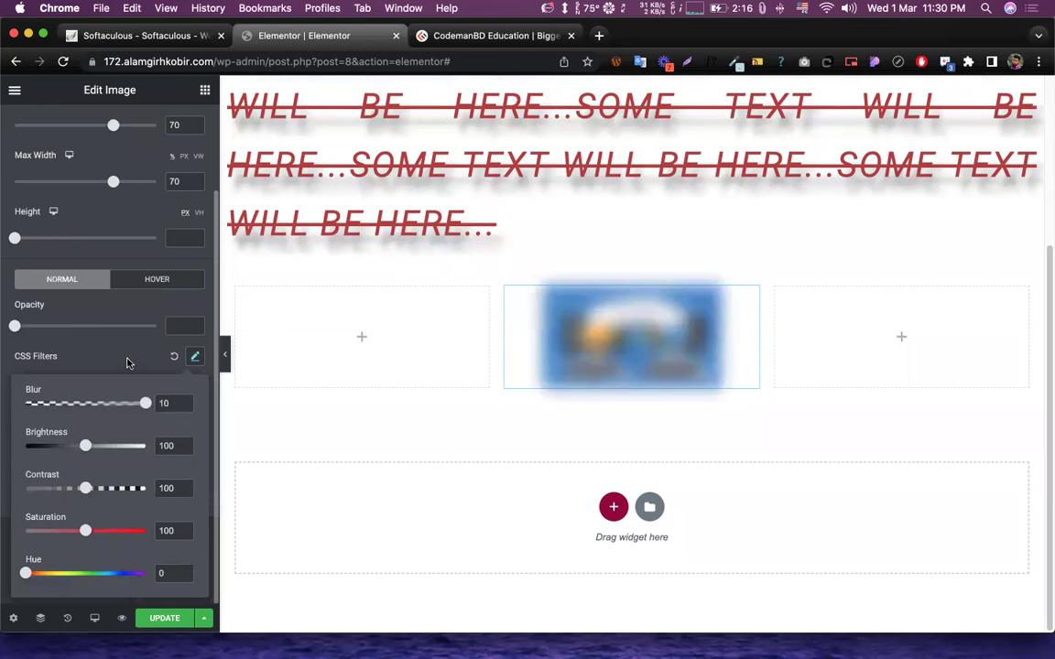
click(271, 408)
- Set the image's hover-state blur back to 0
click(157, 279)
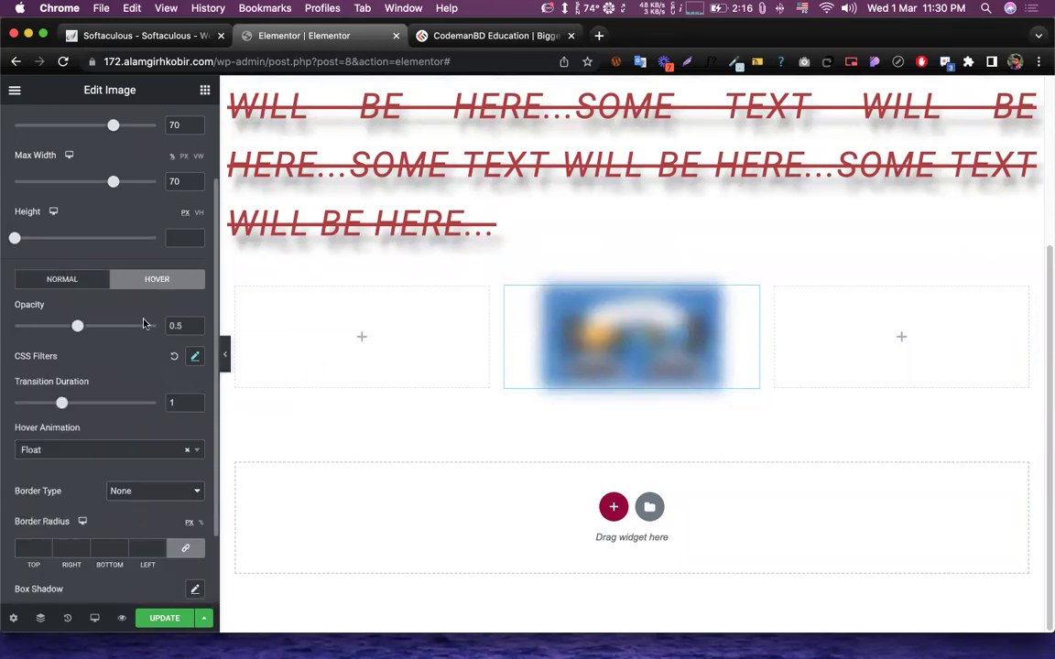
click(193, 356)
drag(146, 403, 11, 405)
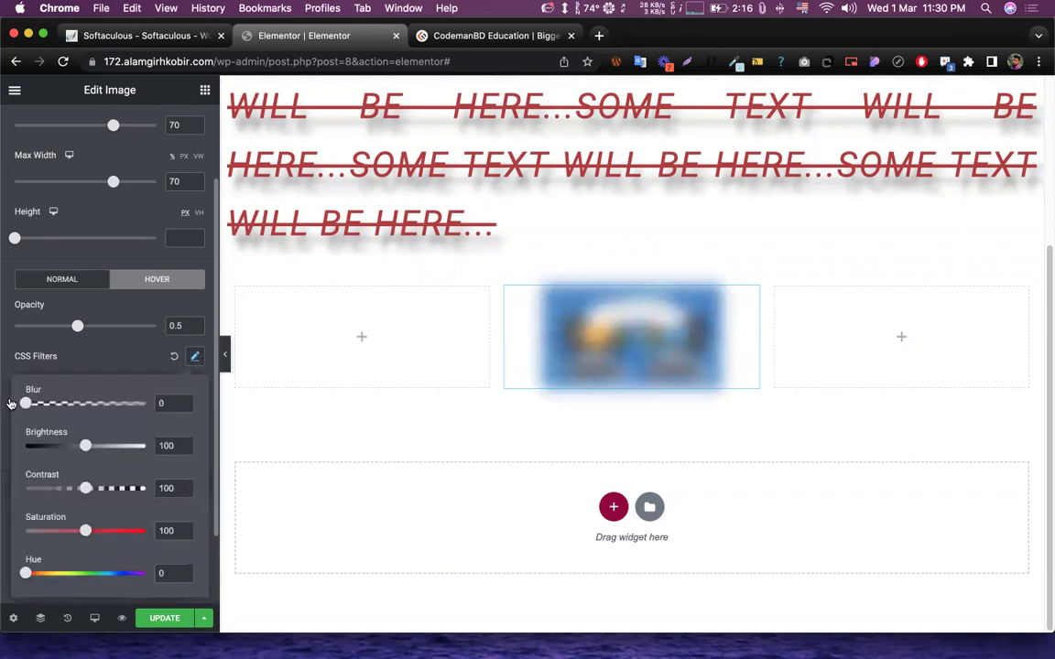
- Compare the Normal and Hover tabs, then return the normal-state blur to 0
click(87, 283)
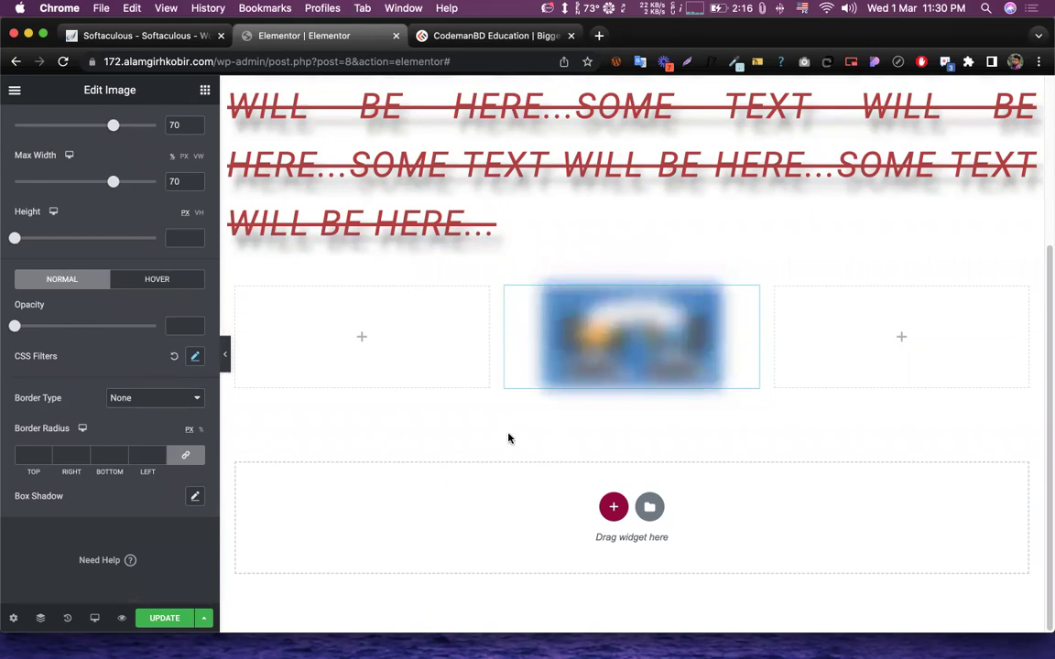
click(143, 284)
click(62, 279)
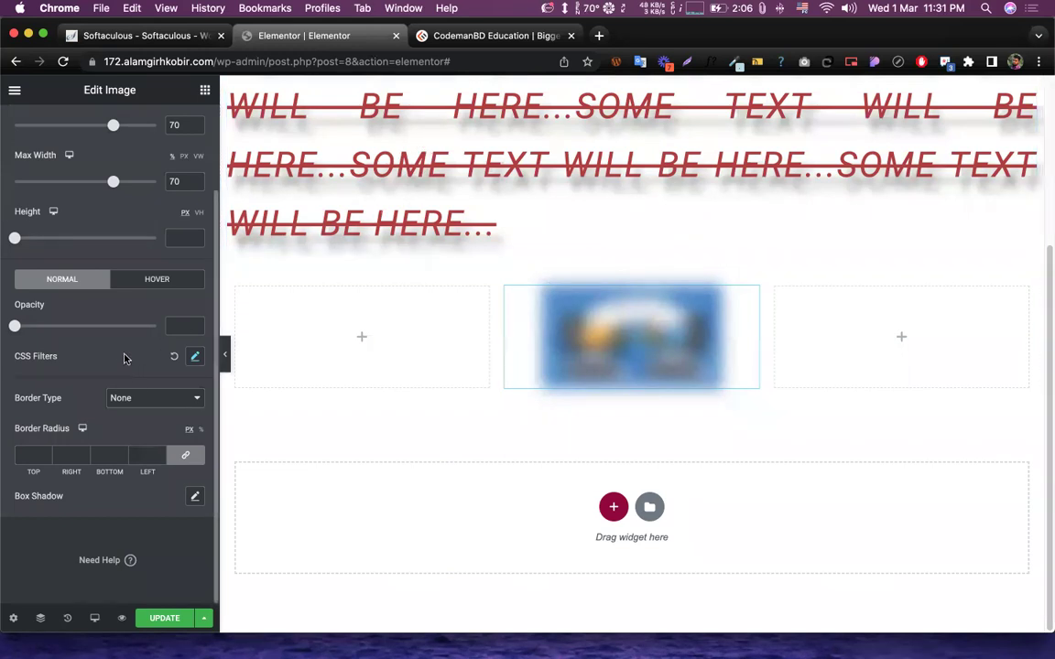
click(154, 280)
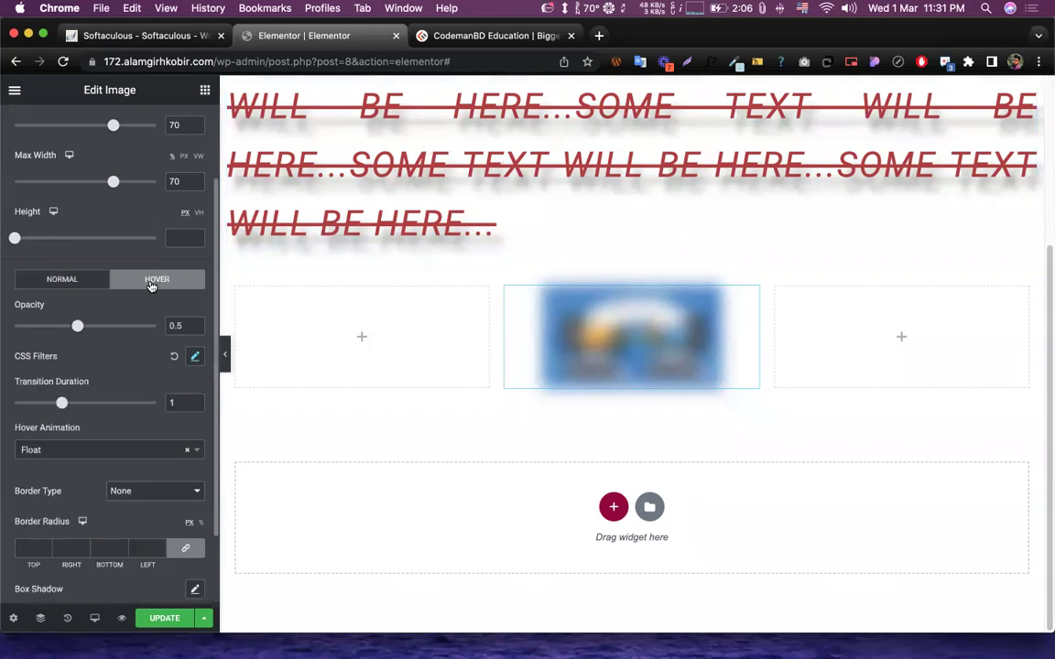
click(82, 280)
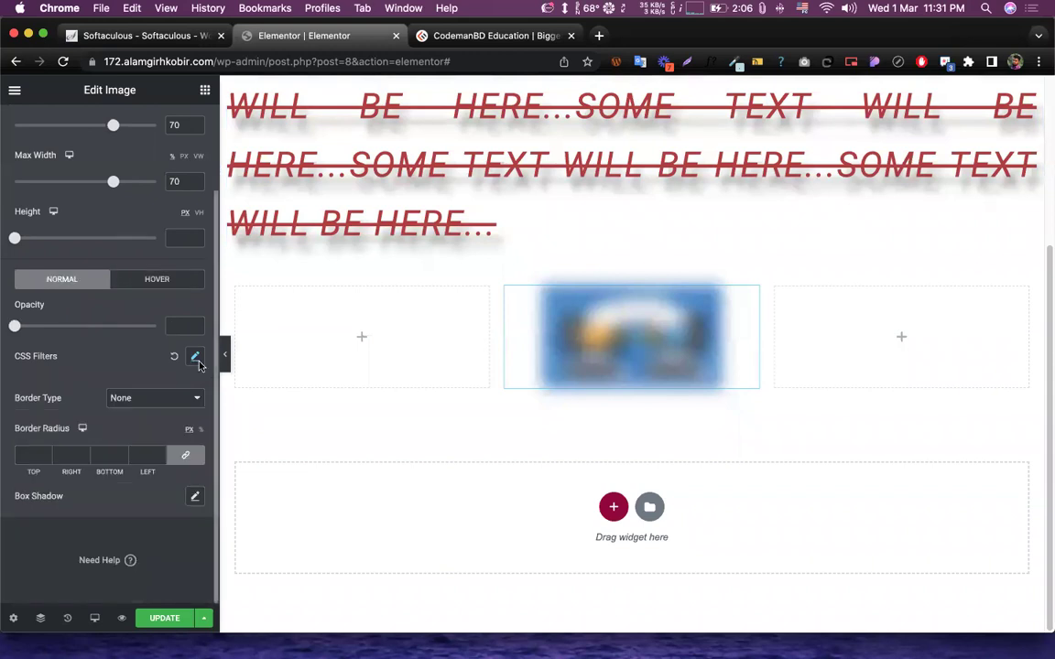
click(194, 357)
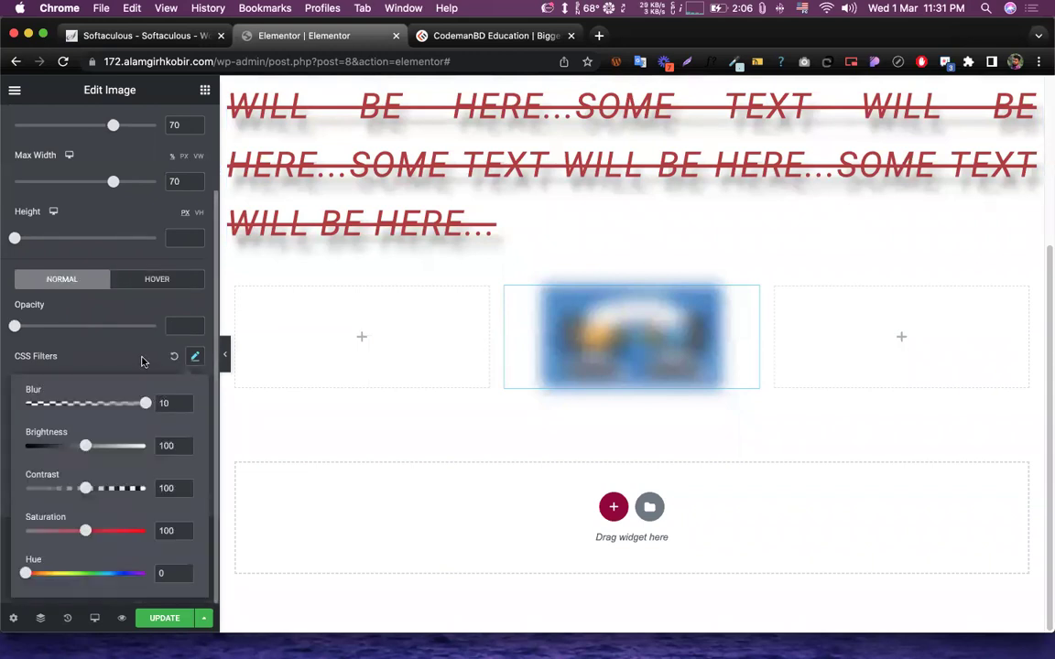
drag(128, 363, 11, 367)
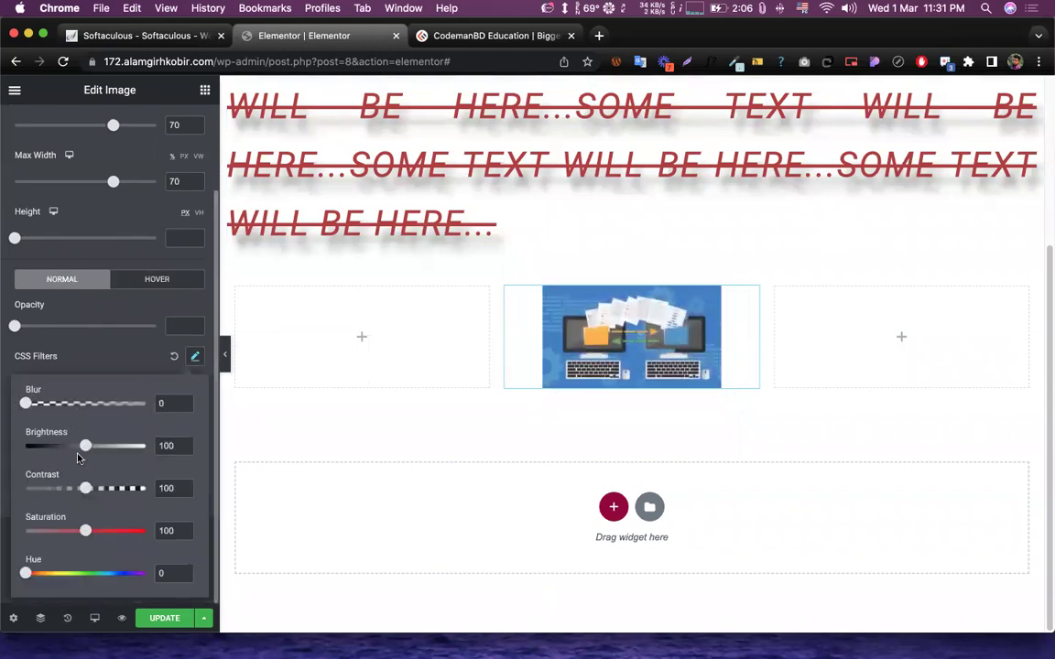
mouse_move(84, 449)
mouse_down()
mouse_move(138, 449)
mouse_move(24, 449)
mouse_move(136, 450)
mouse_move(101, 450)
mouse_up()
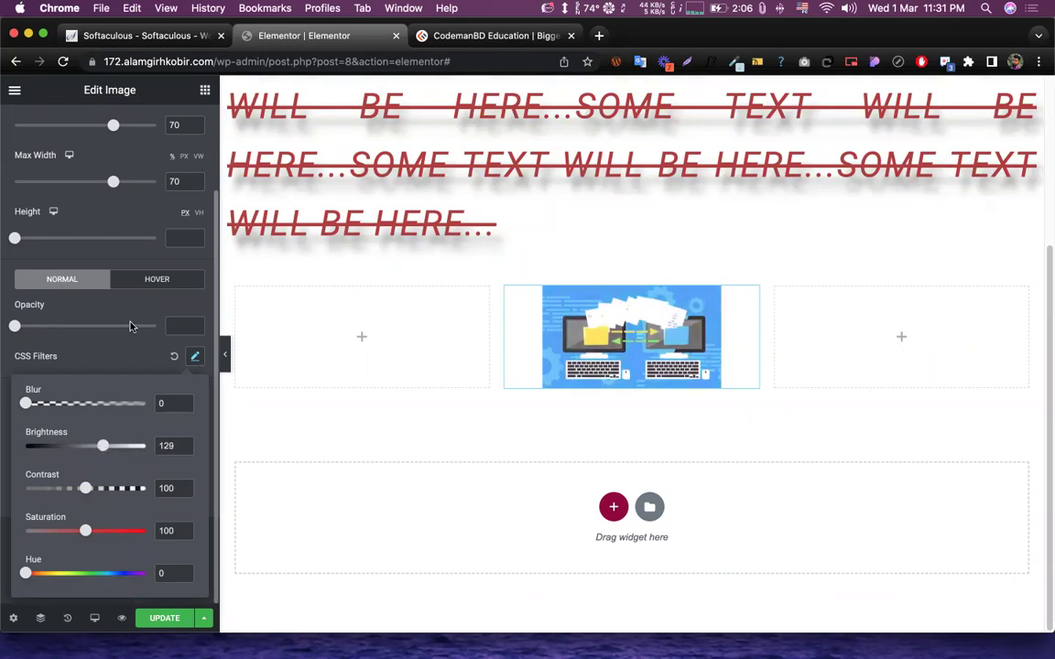
click(103, 360)
click(194, 359)
mouse_move(86, 488)
mouse_down()
mouse_move(119, 488)
mouse_move(41, 488)
mouse_move(91, 488)
mouse_up()
drag(78, 537, 114, 532)
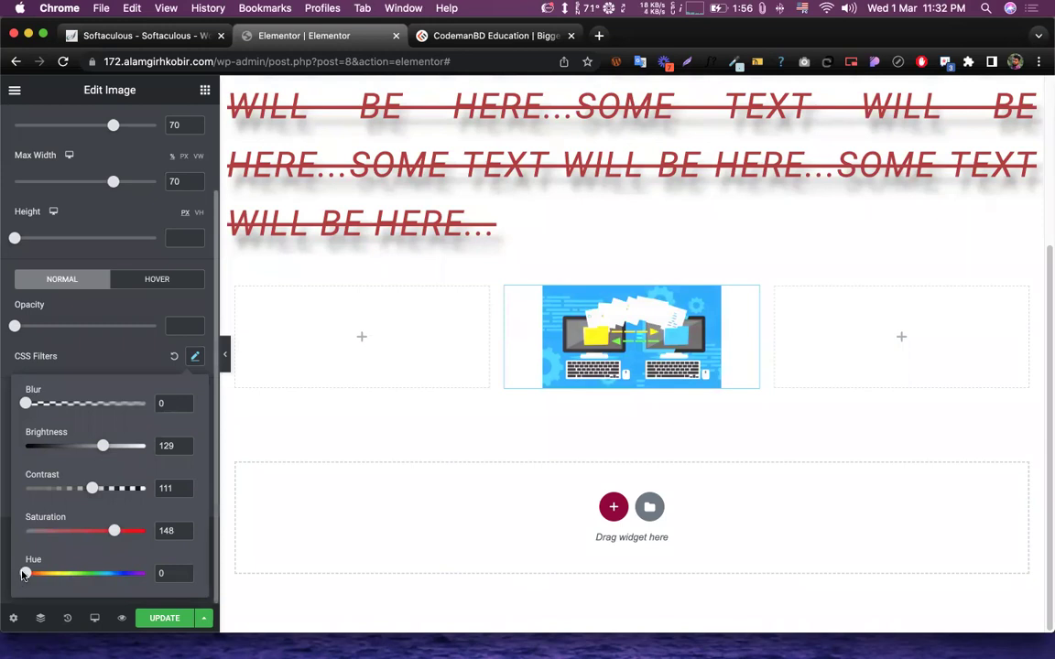
drag(26, 575, 120, 586)
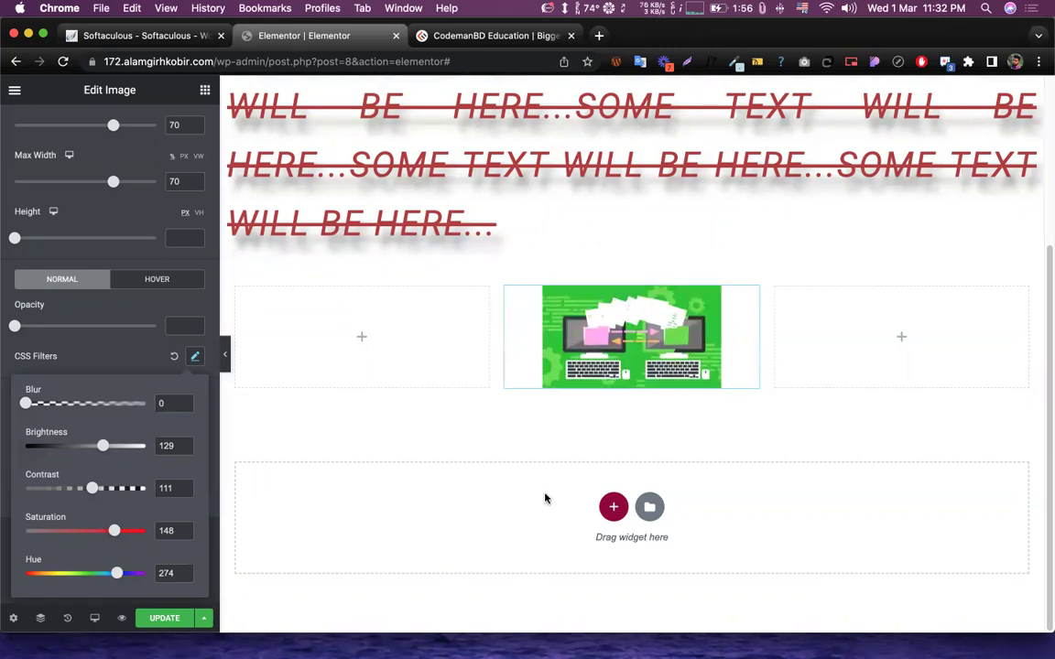
drag(116, 573, 26, 513)
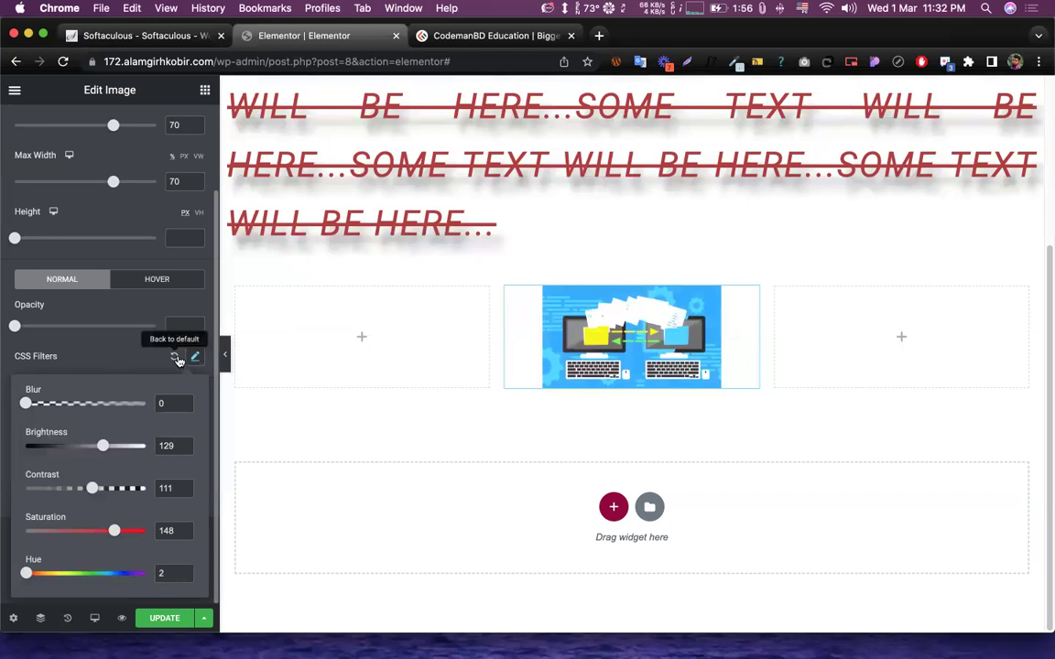
click(132, 358)
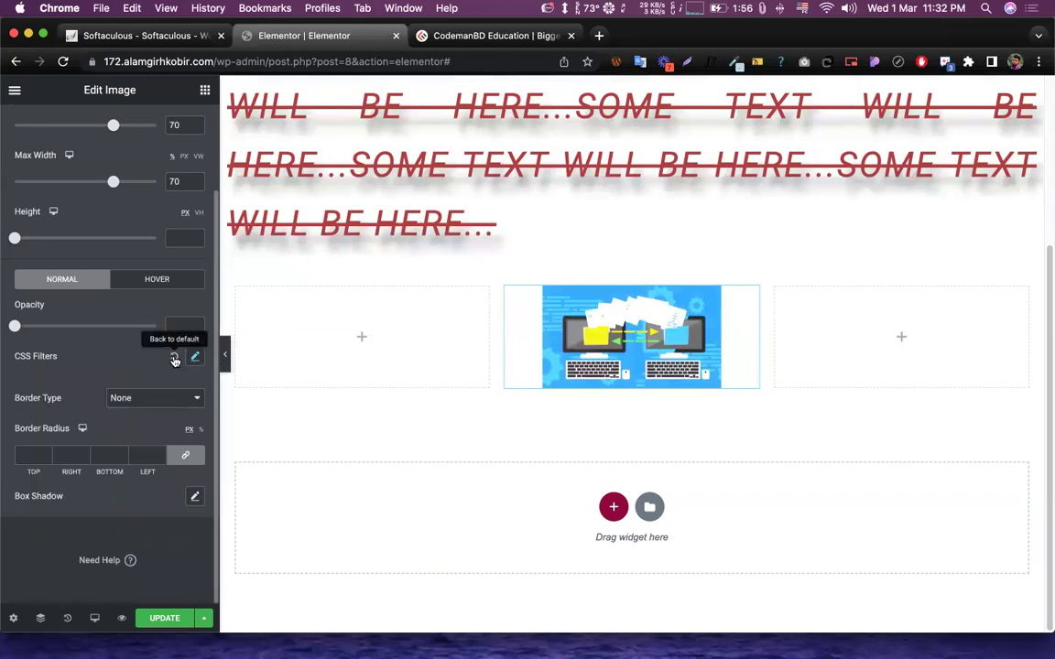
click(174, 358)
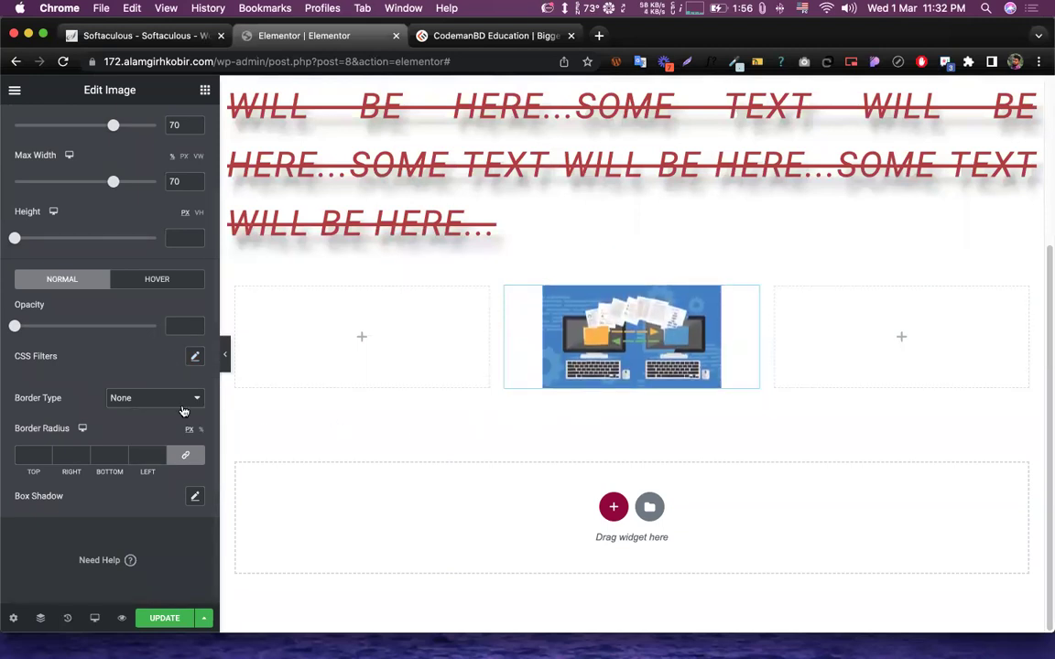
- Give the image a solid border with a width of 10
scroll(84, 365, up, 2)
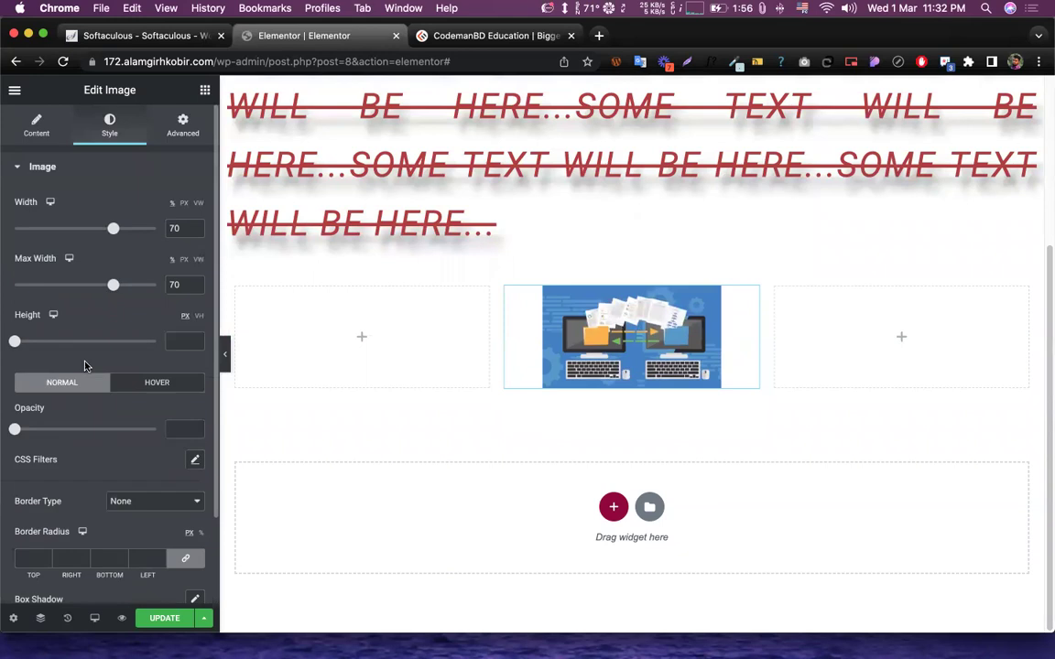
scroll(122, 366, down, 2)
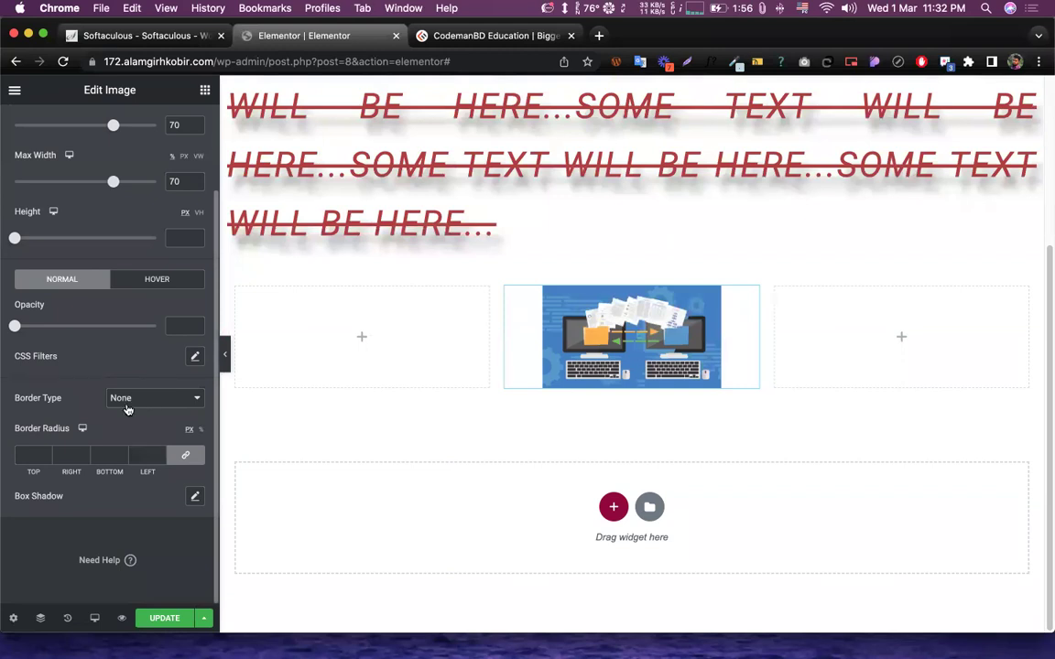
click(137, 401)
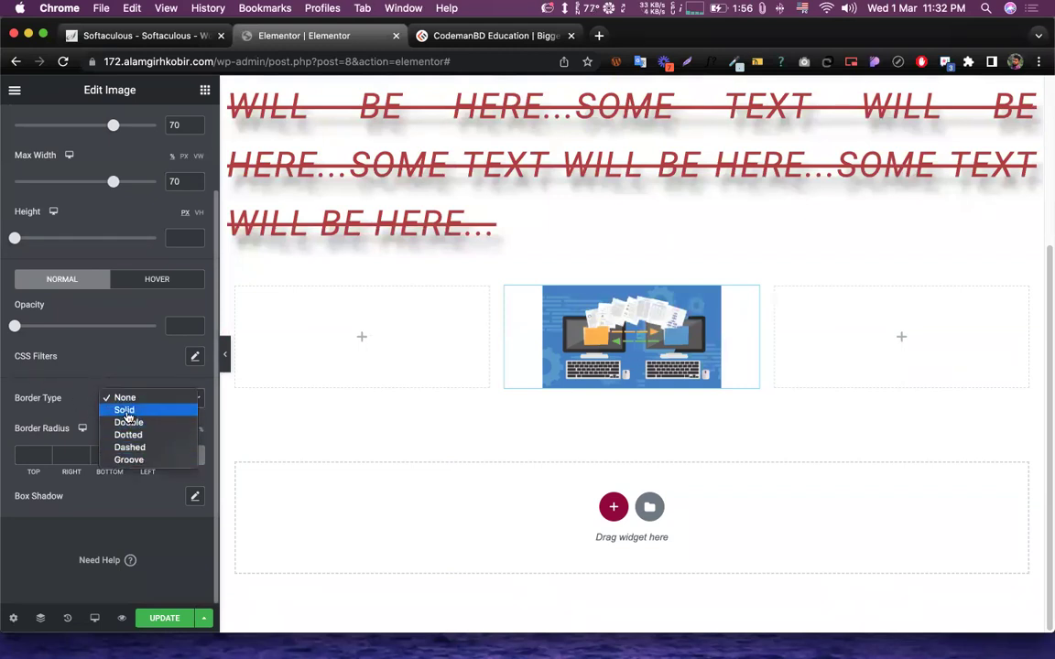
click(128, 409)
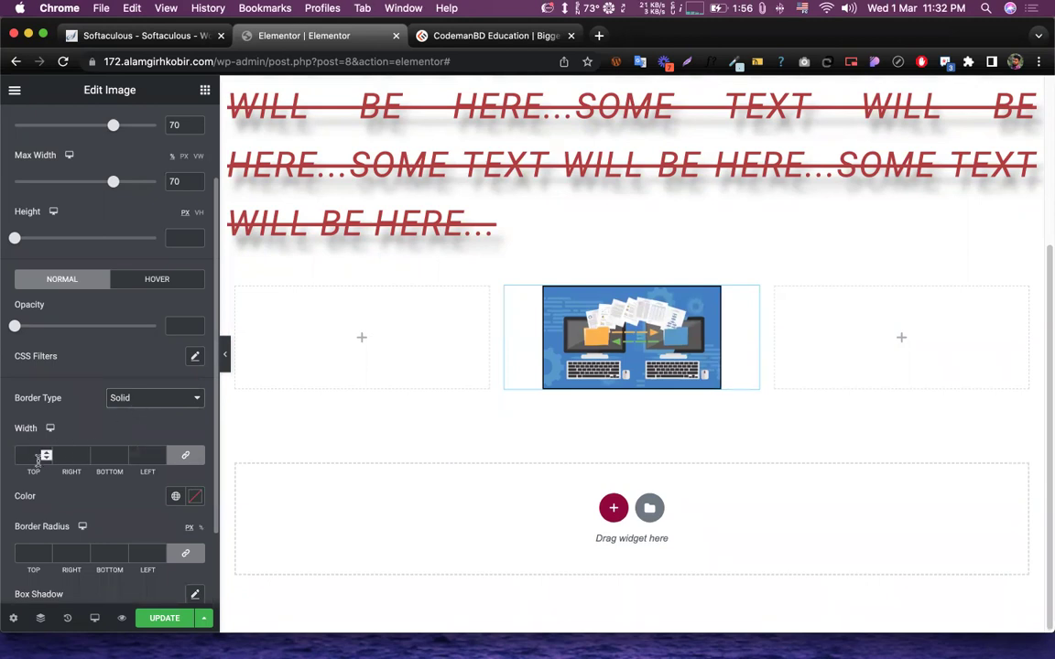
click(37, 456)
text(1)
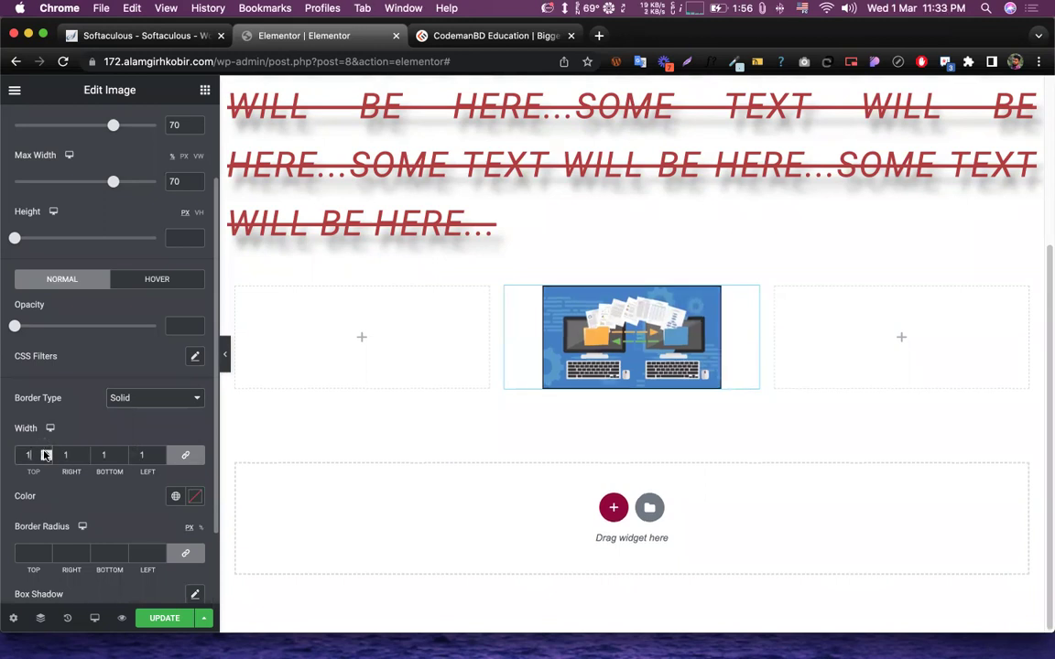
text(0)
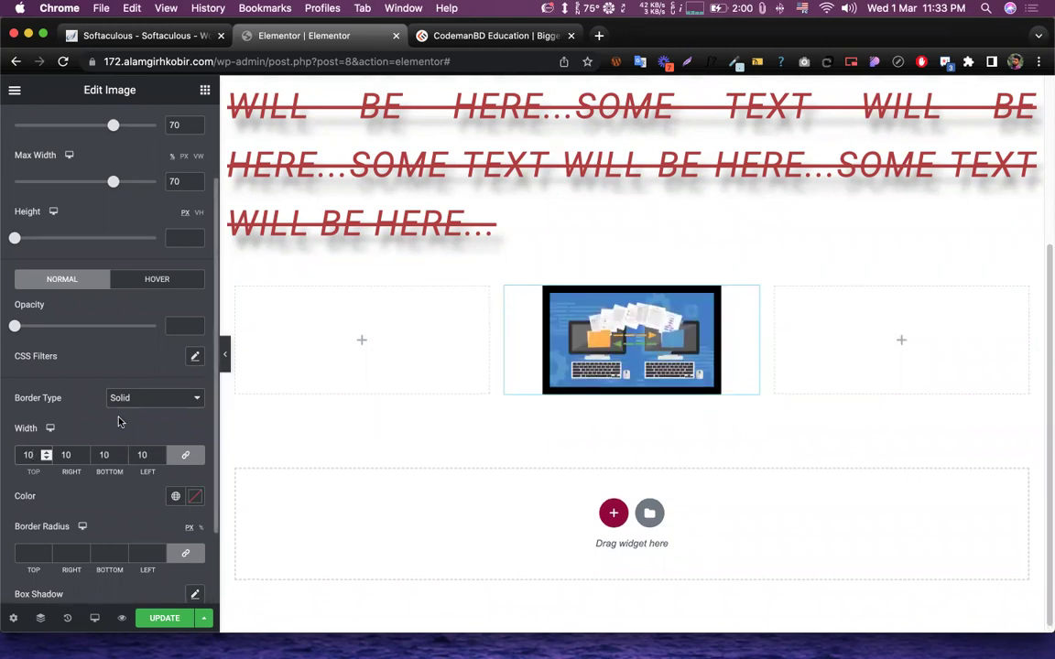
- Try Double, Dotted, Dashed and Groove border styles on the image
click(143, 399)
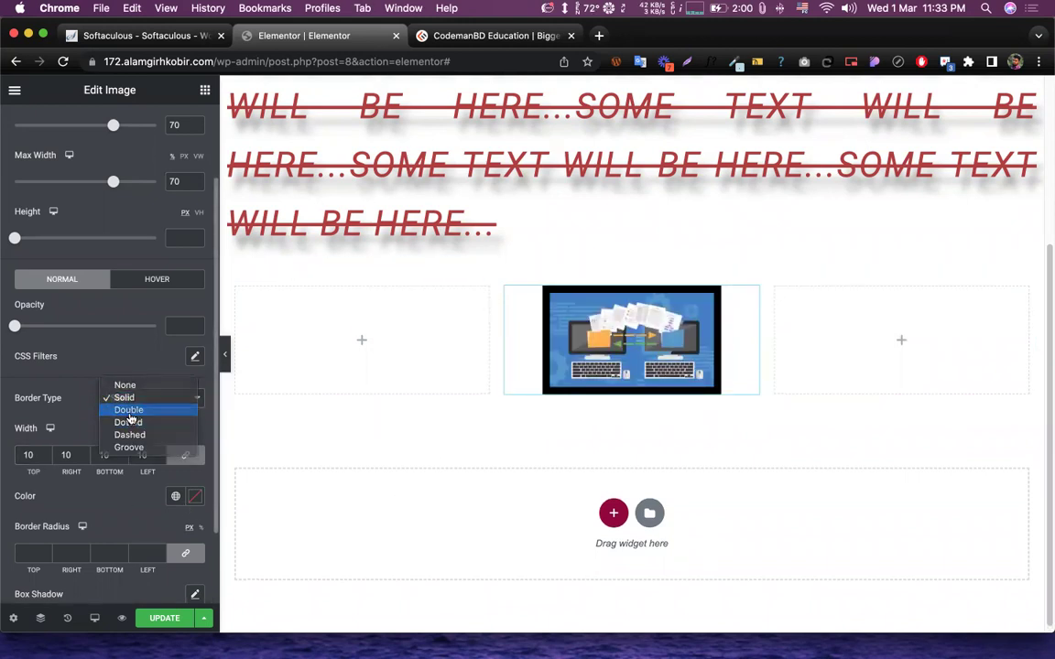
click(145, 410)
click(145, 403)
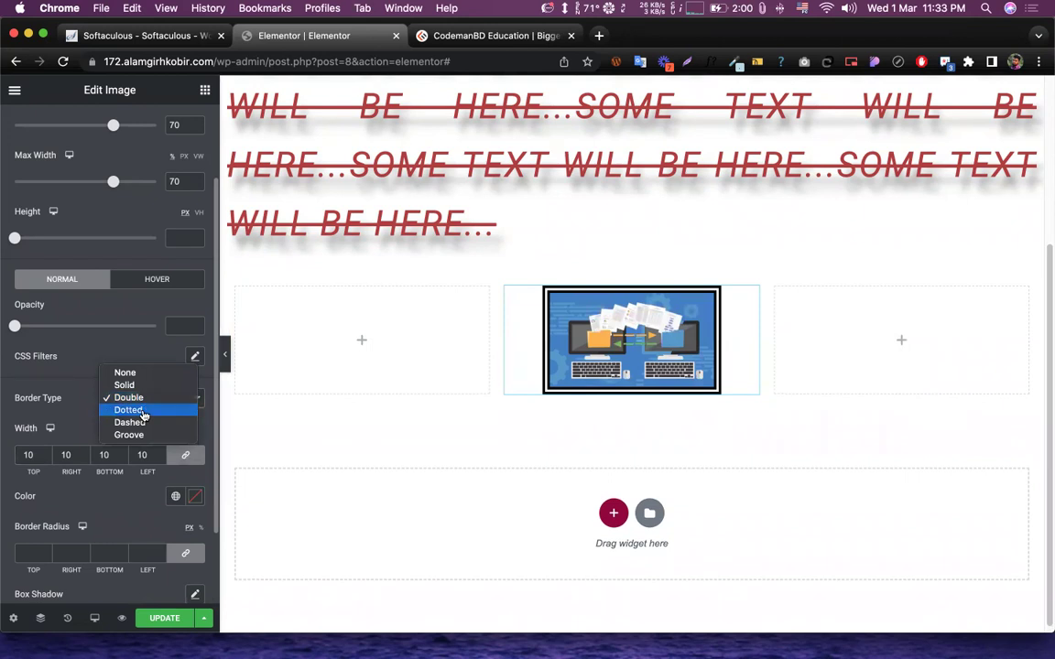
click(143, 412)
click(146, 405)
click(144, 410)
click(144, 401)
click(141, 400)
click(144, 399)
click(142, 414)
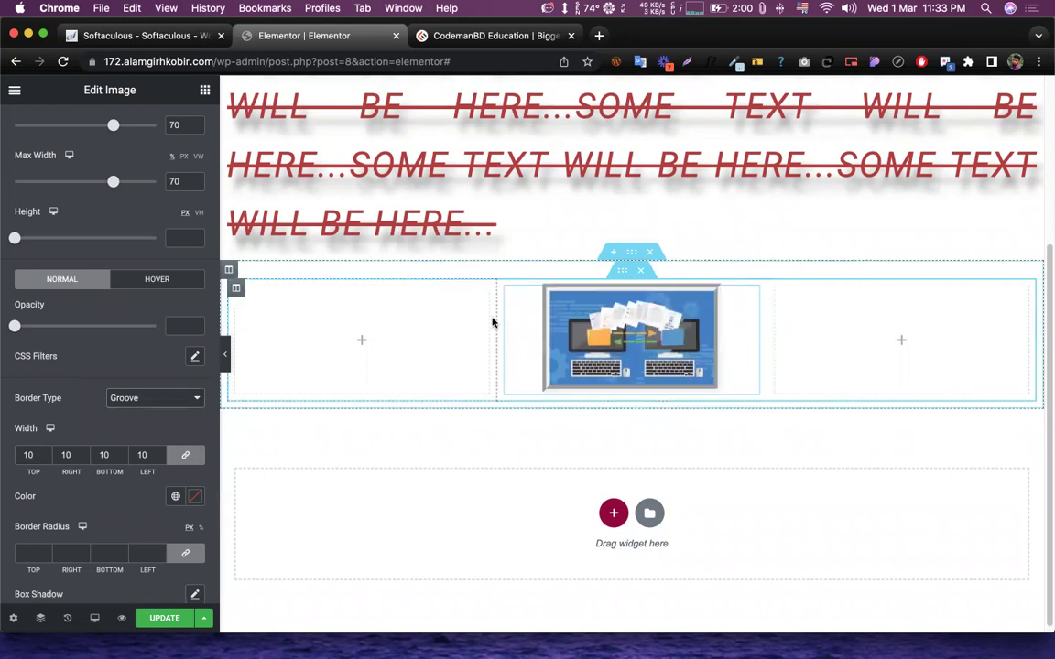
- Set the linked border width to 20 and switch the border type back to Solid
scroll(117, 406, up, 2)
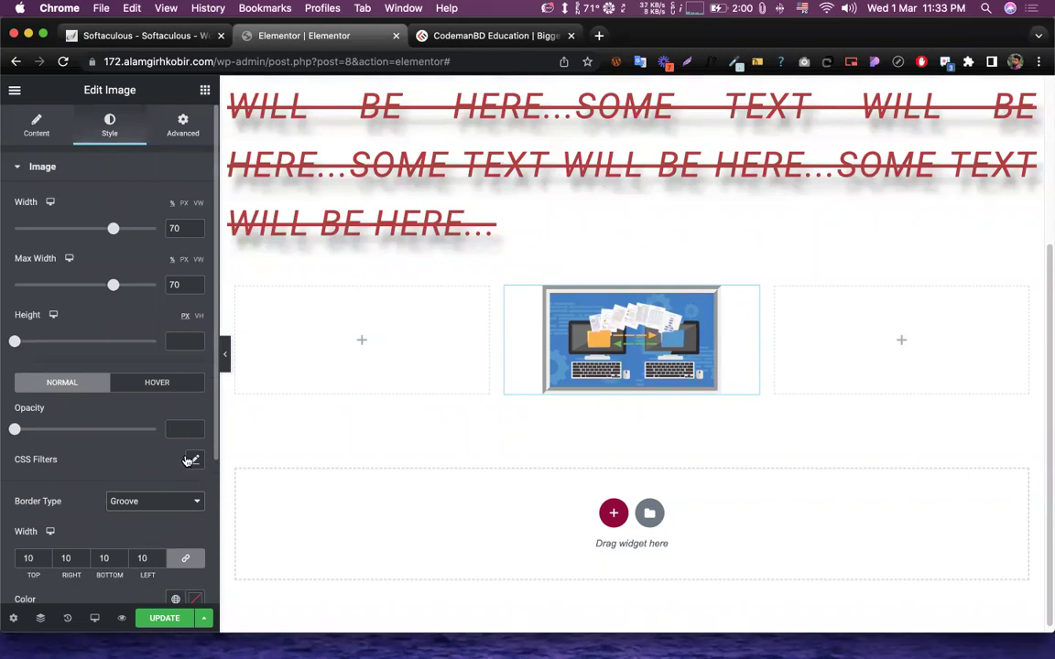
scroll(169, 415, down, 3)
scroll(146, 417, up, 3)
scroll(138, 403, down, 3)
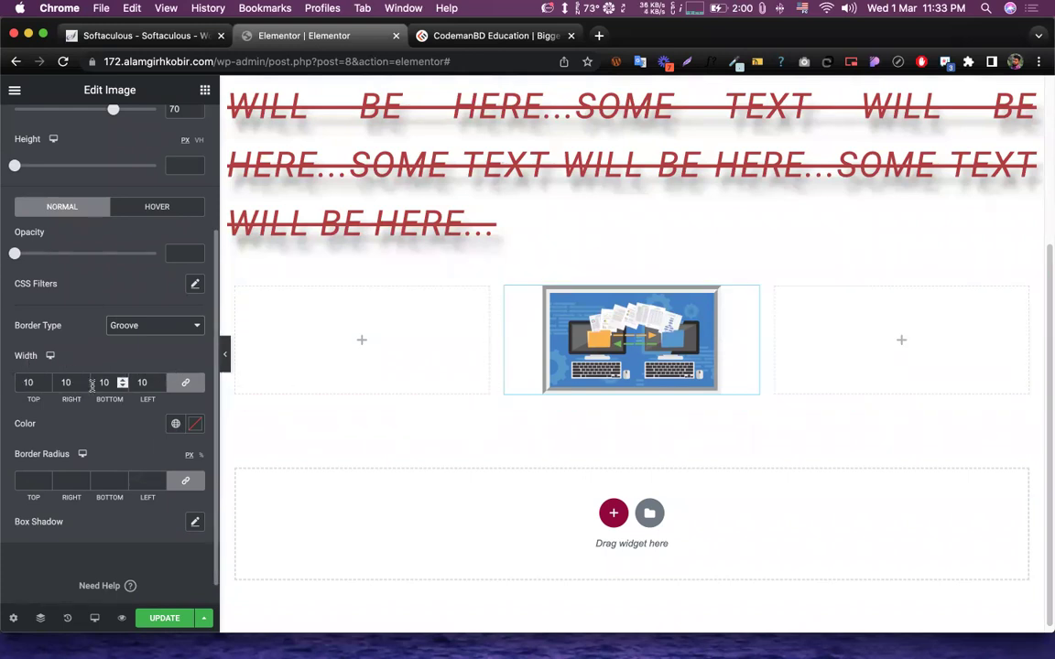
double_click(65, 382)
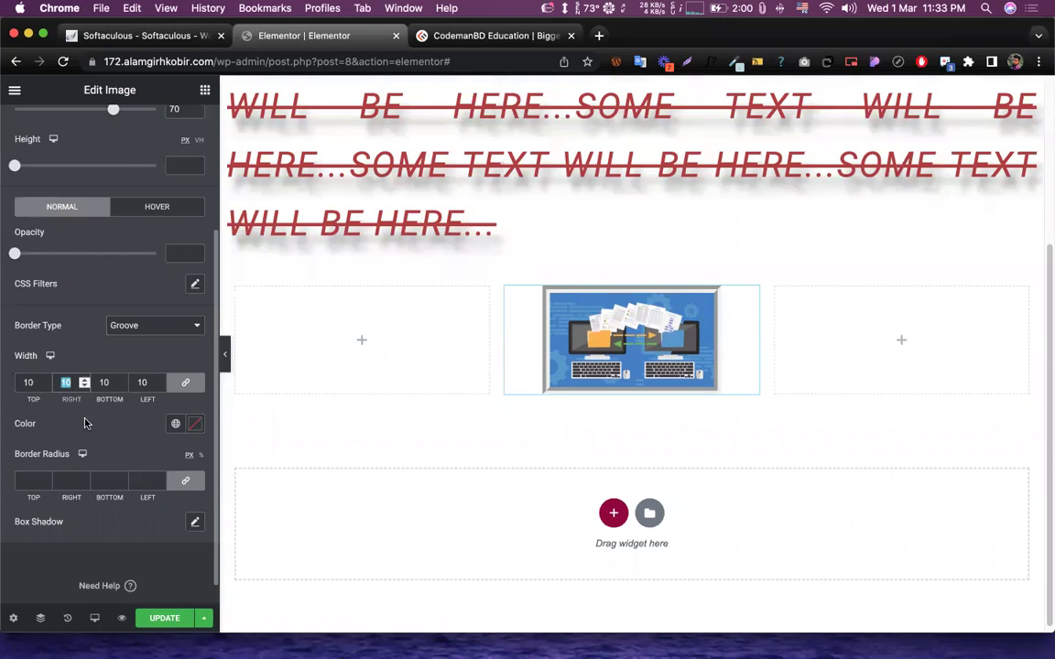
text(20)
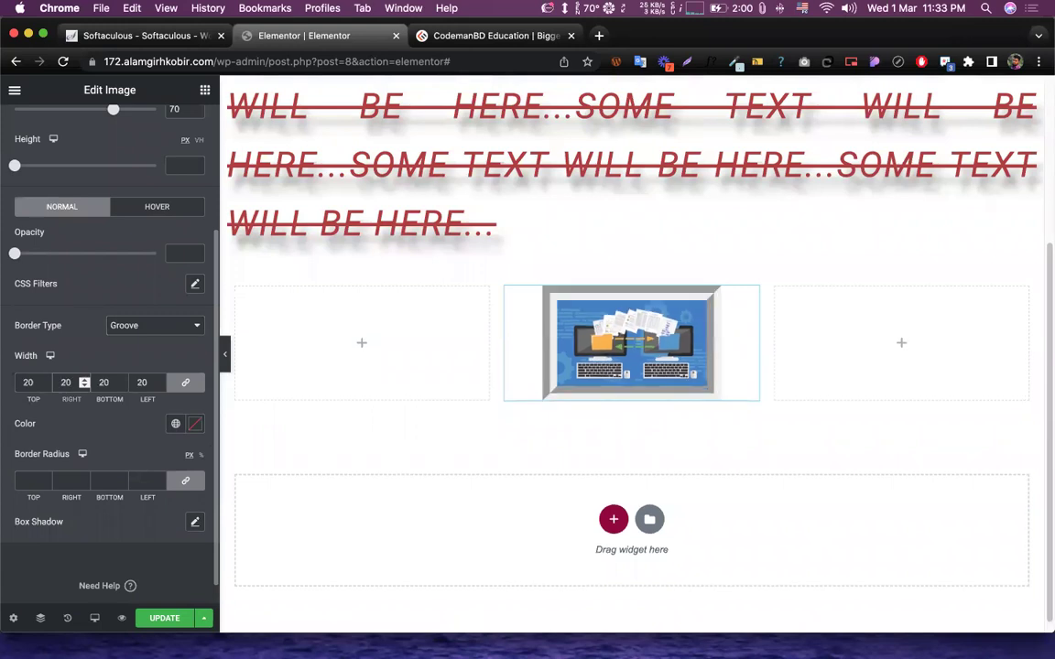
click(128, 325)
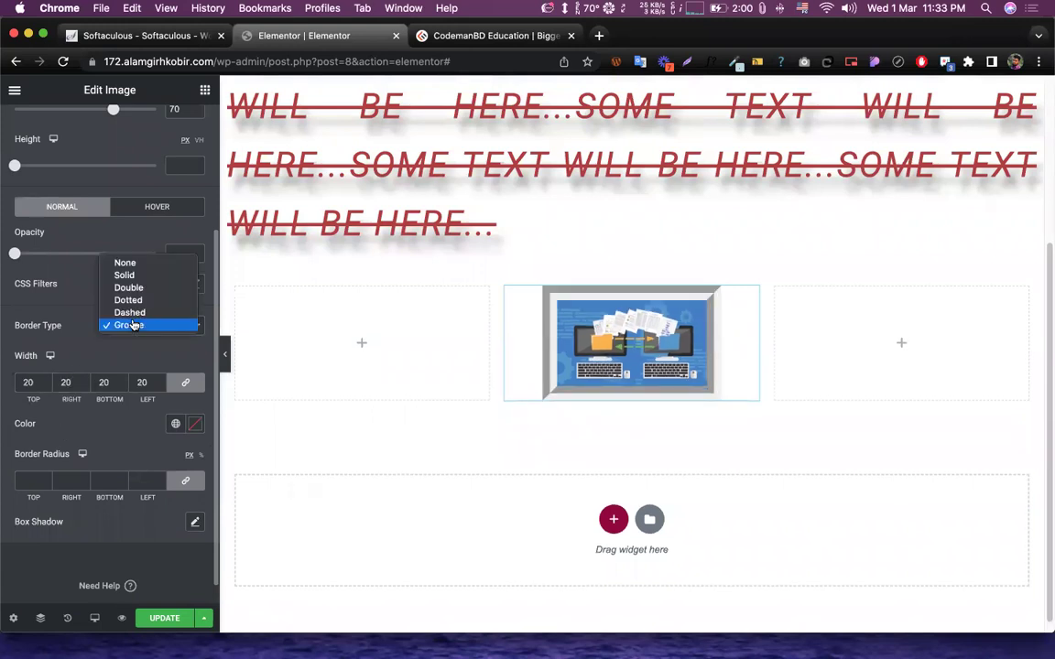
click(126, 276)
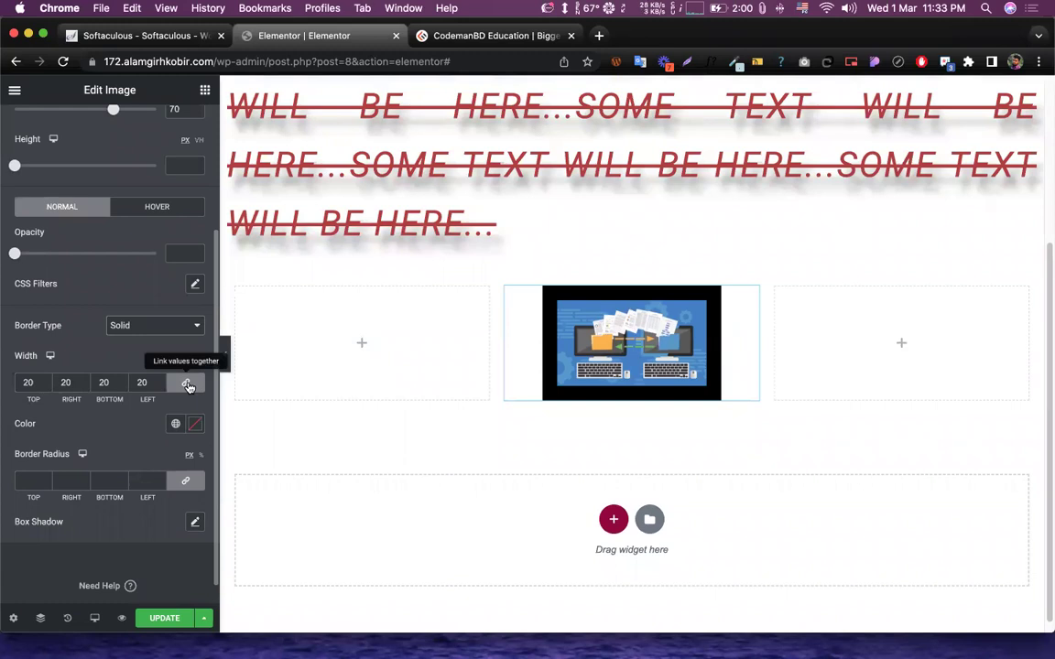
- Unlink the border widths and set the right and left sides to 5 px
click(186, 384)
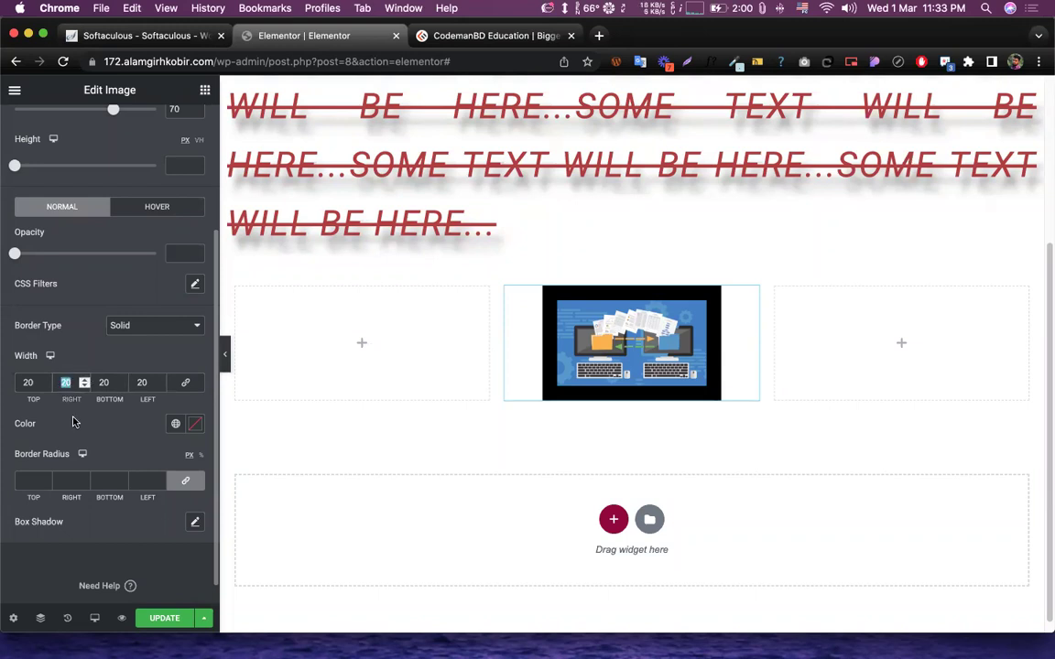
text(5)
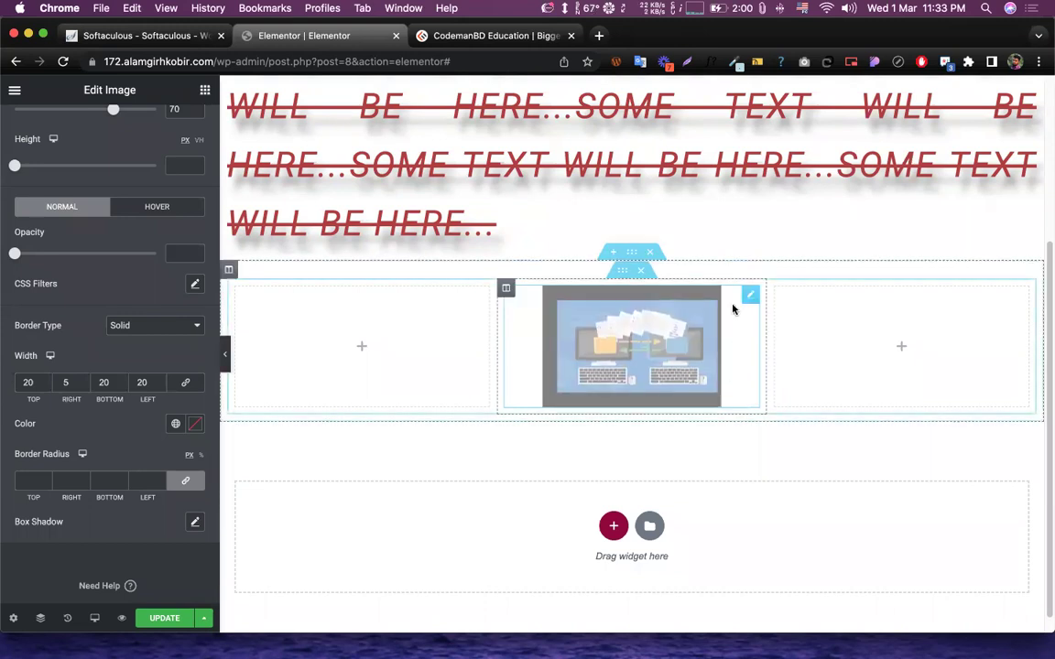
double_click(141, 383)
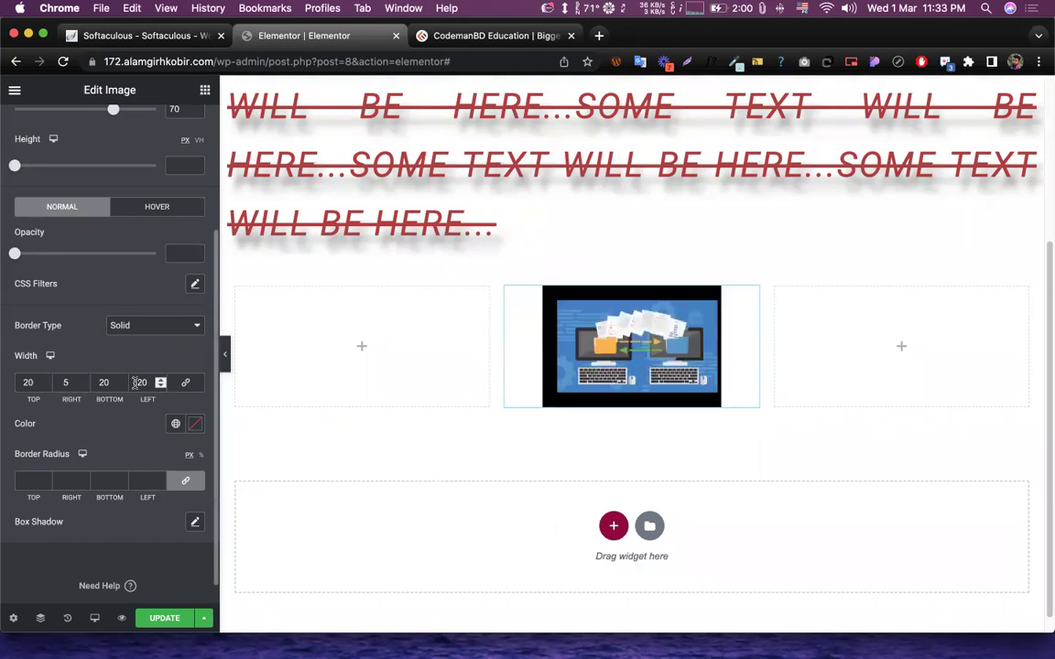
text(5)
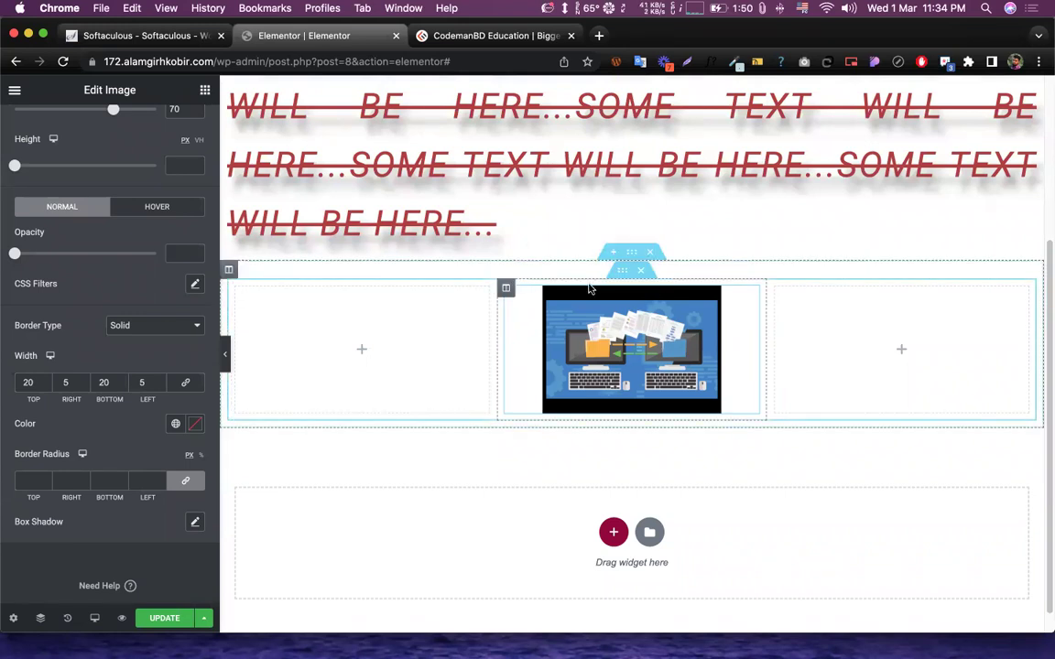
scroll(591, 302, up, 3)
scroll(595, 312, down, 3)
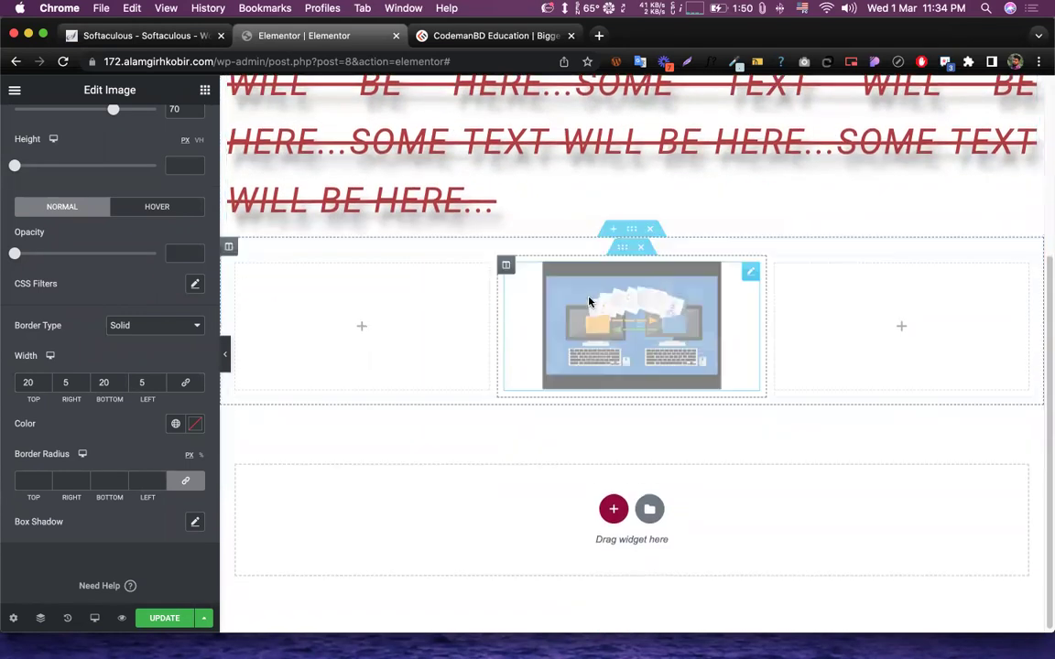
text(20)
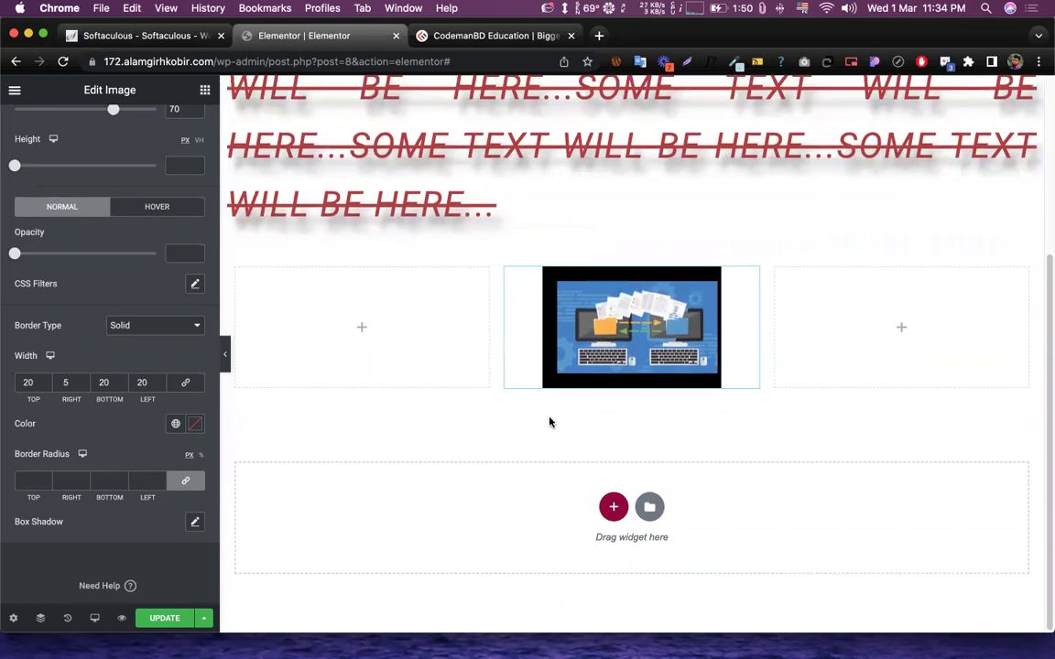
key(super+z)
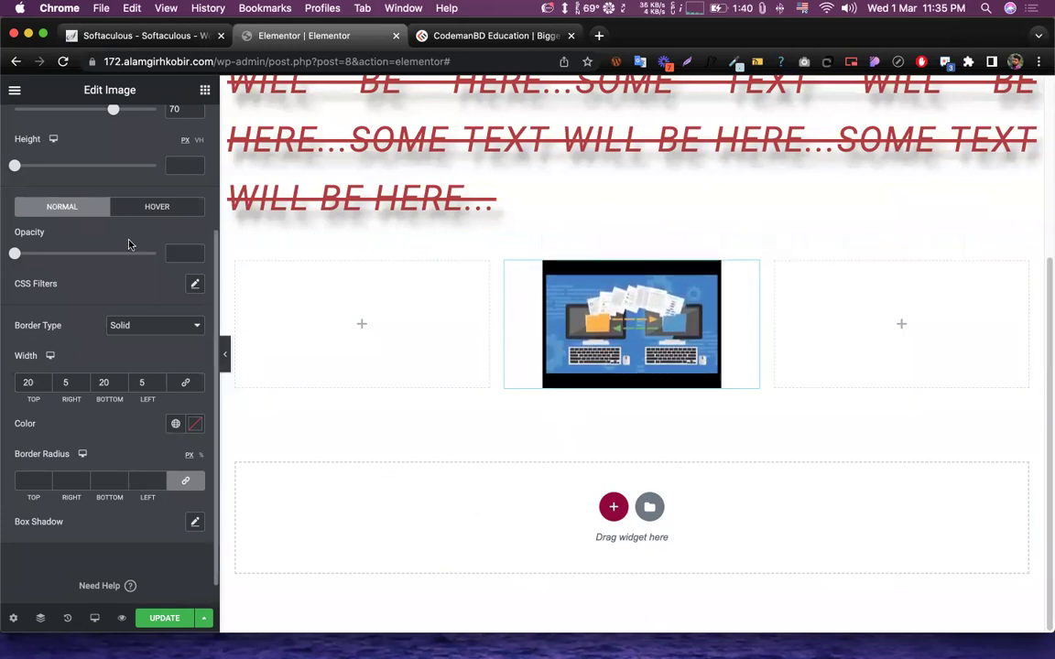
scroll(130, 244, up, 3)
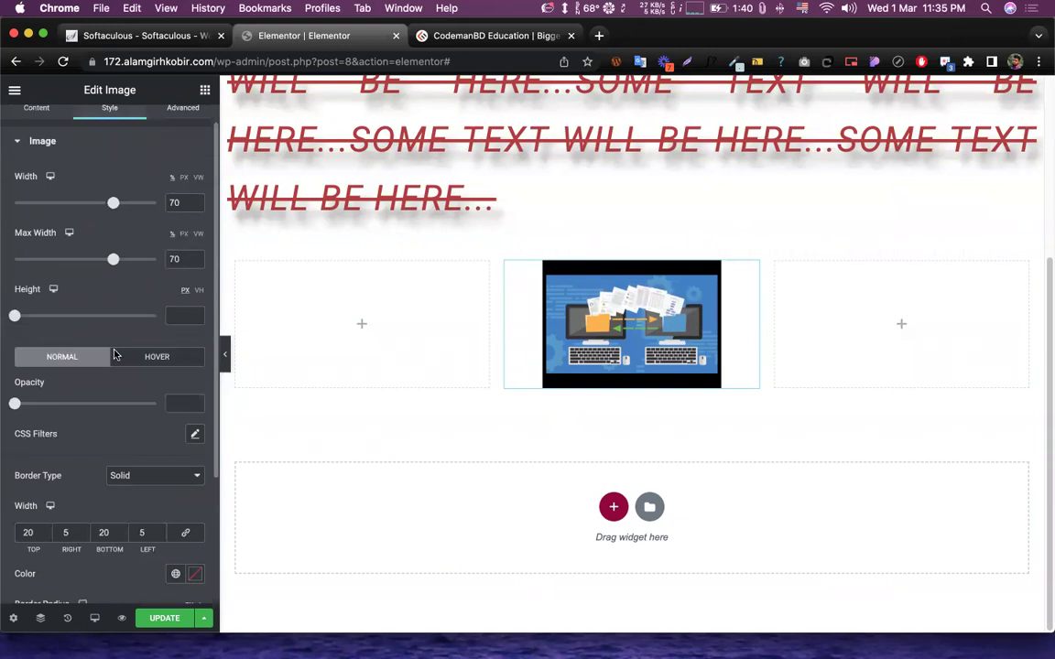
scroll(115, 355, down, 3)
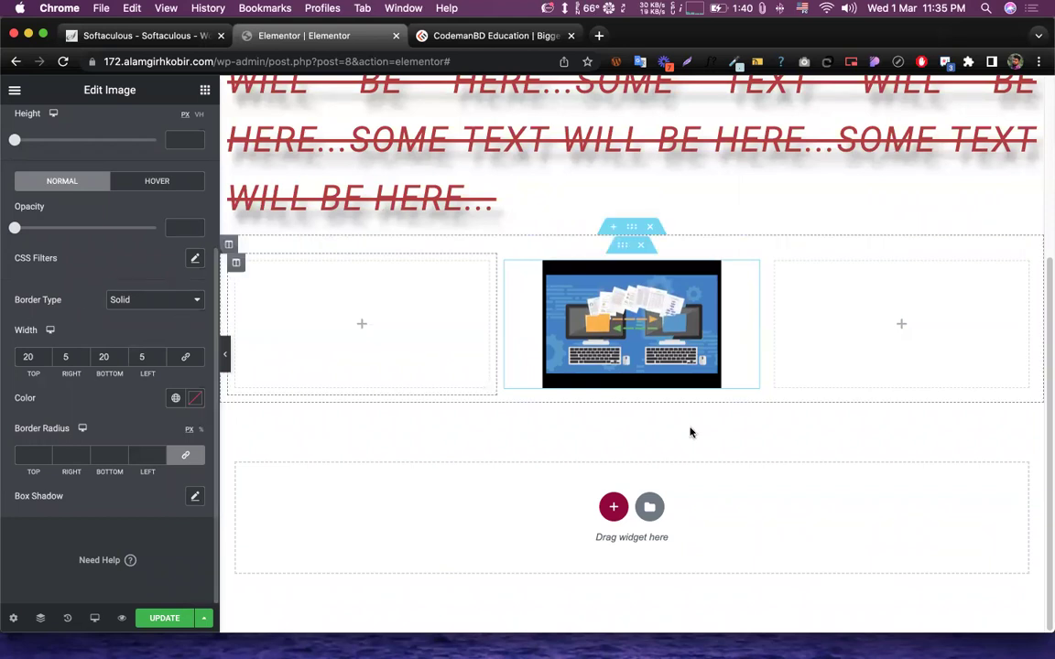
scroll(471, 455, up, 3)
scroll(416, 425, down, 3)
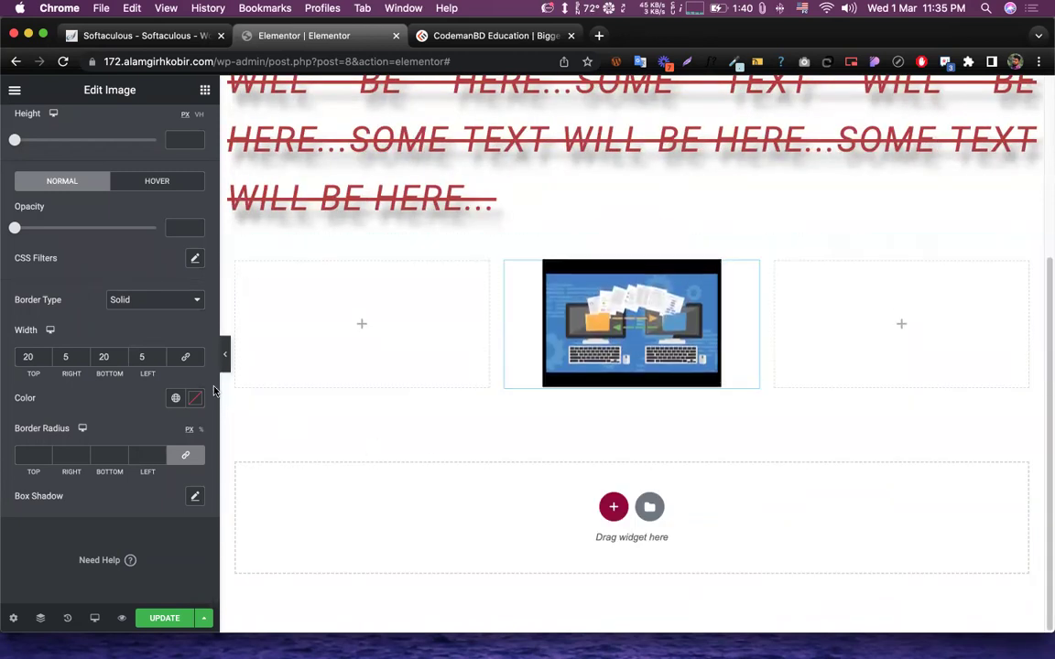
- Set the image's normal-state opacity to 0.5
click(138, 187)
click(77, 181)
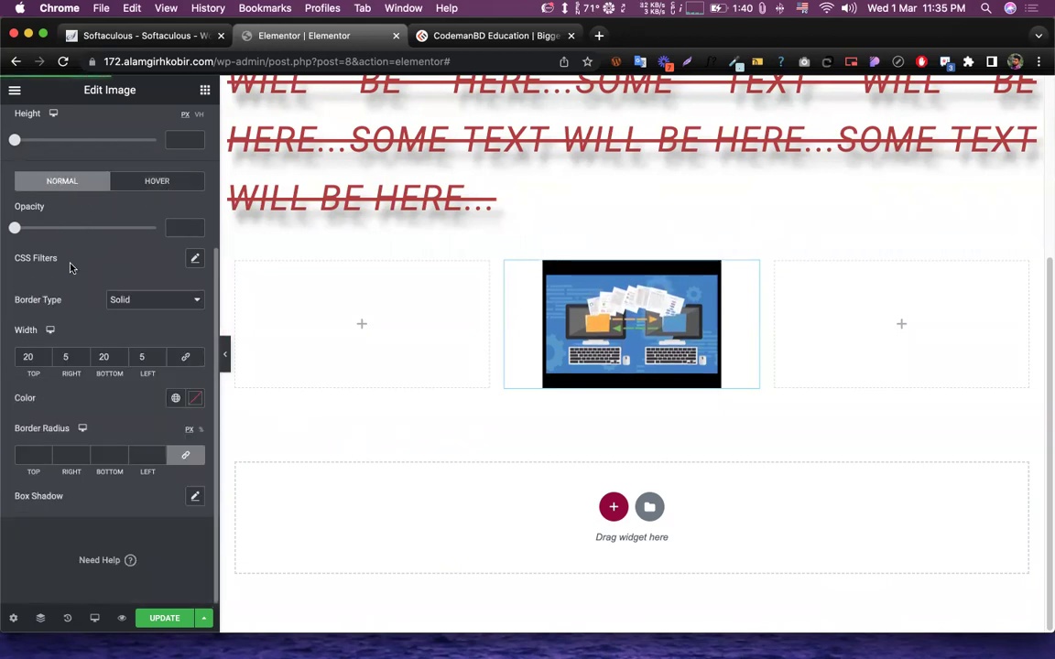
click(155, 180)
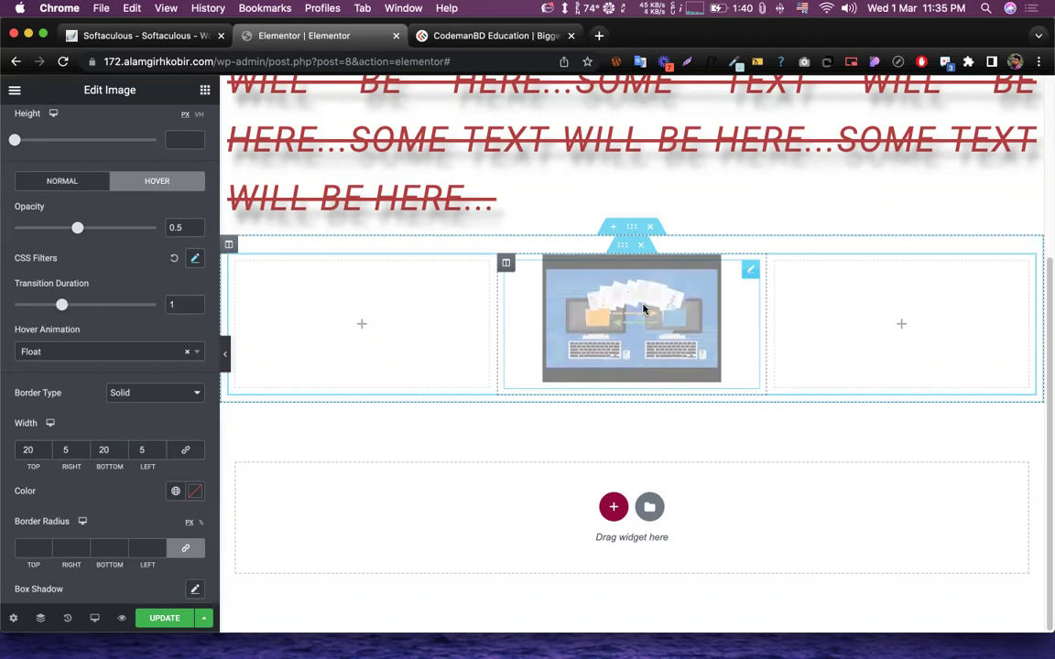
click(61, 180)
drag(14, 229, 156, 227)
- On the Hover tab, keep opacity 1, transition duration 1 and the Float animation
click(139, 176)
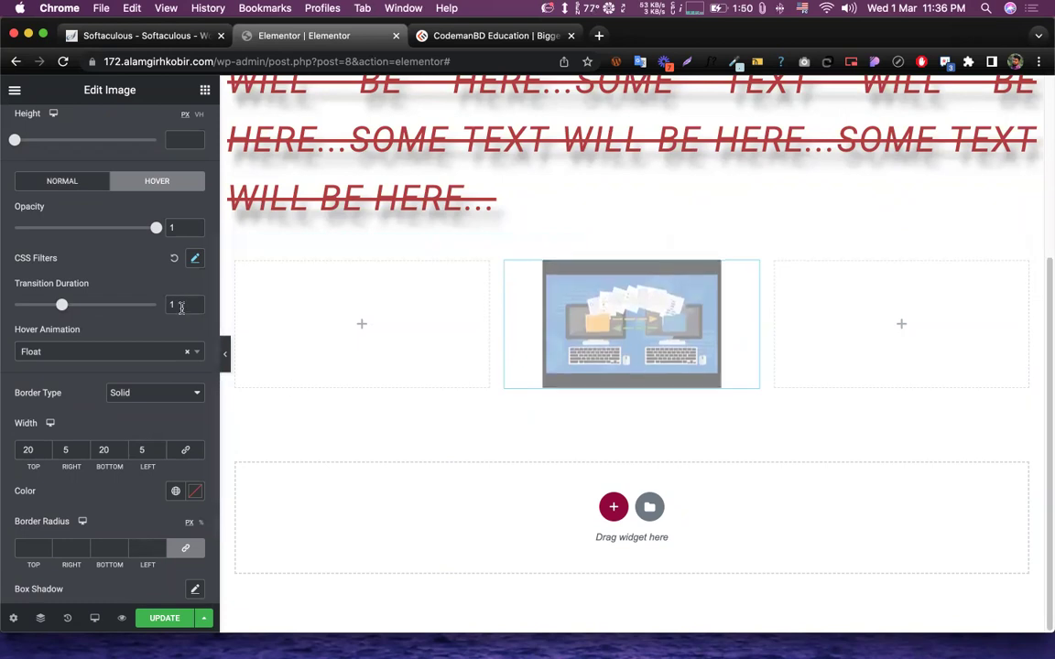
text(0)
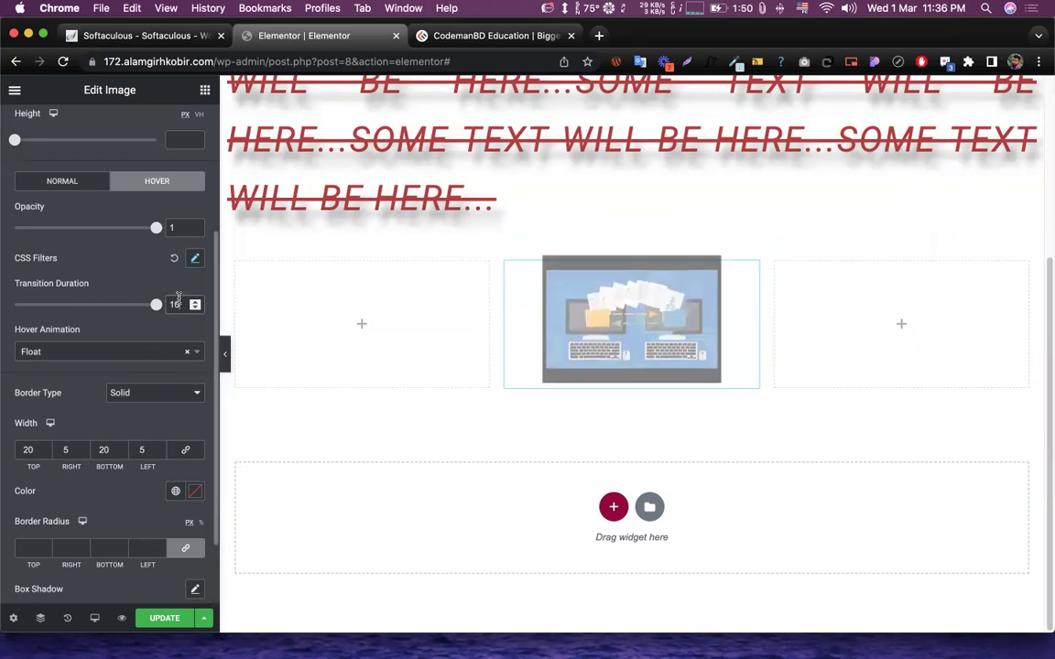
key(BackSpace)
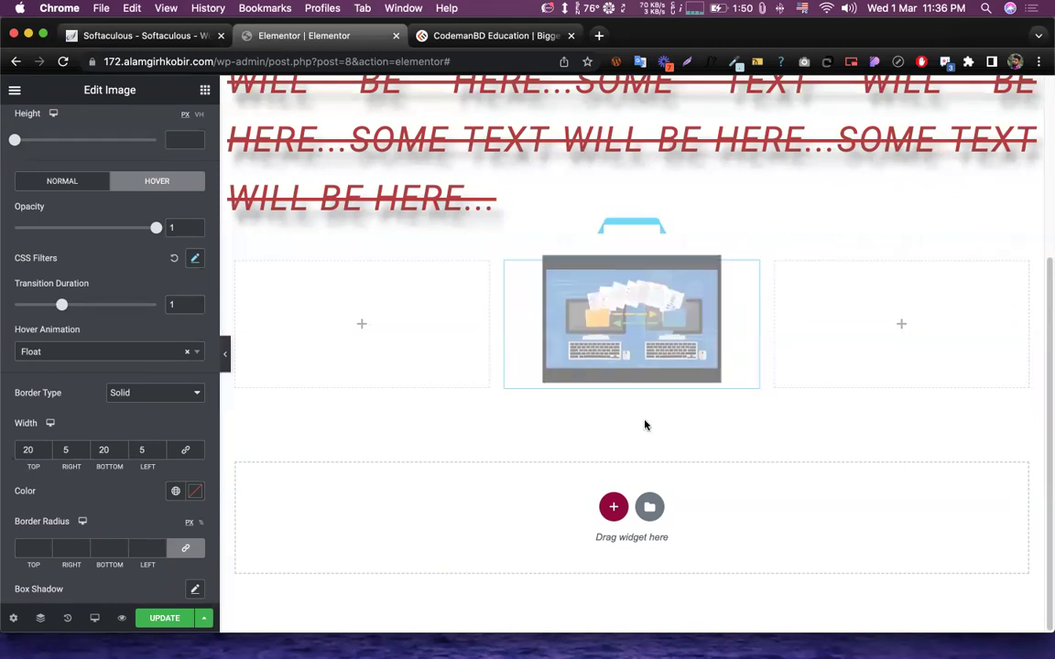
click(108, 353)
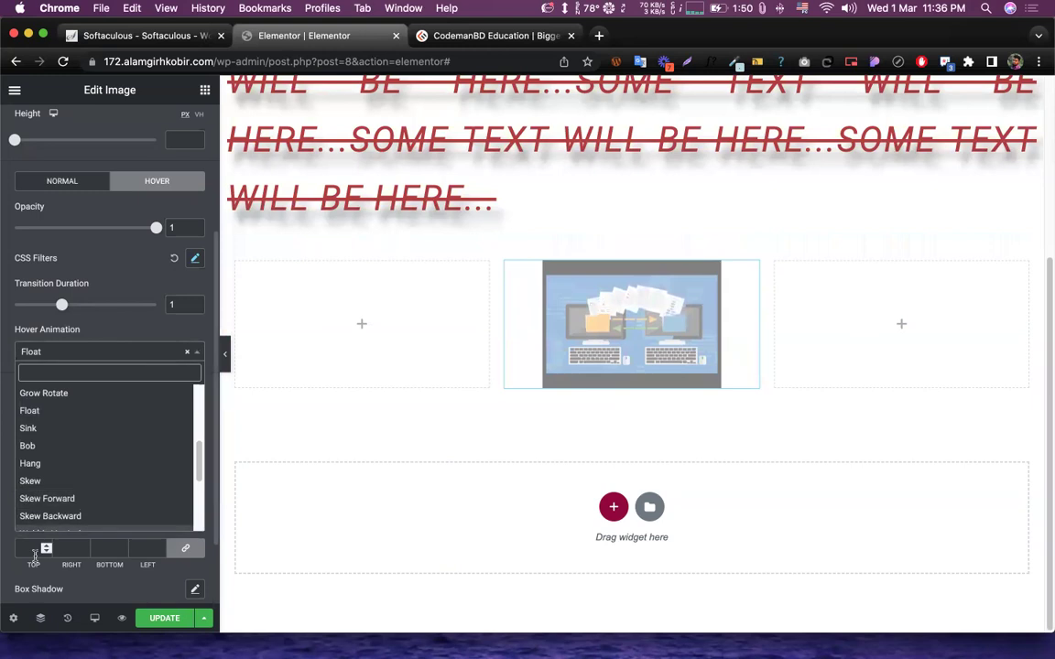
click(101, 327)
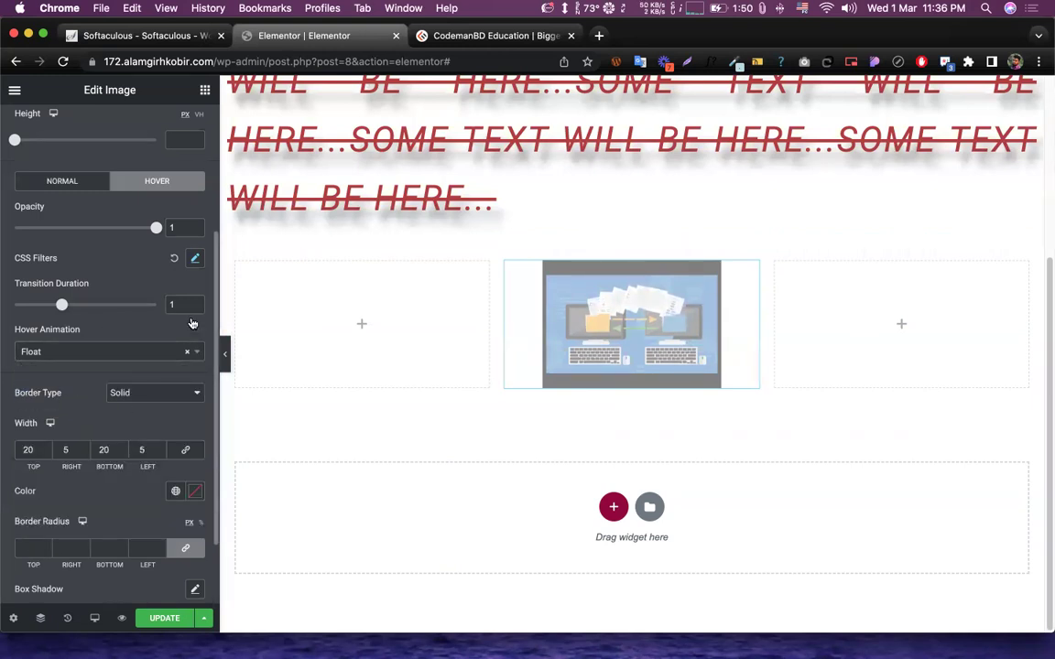
click(91, 185)
click(151, 180)
- Pick a bright red for the image's normal-state border colour
click(60, 185)
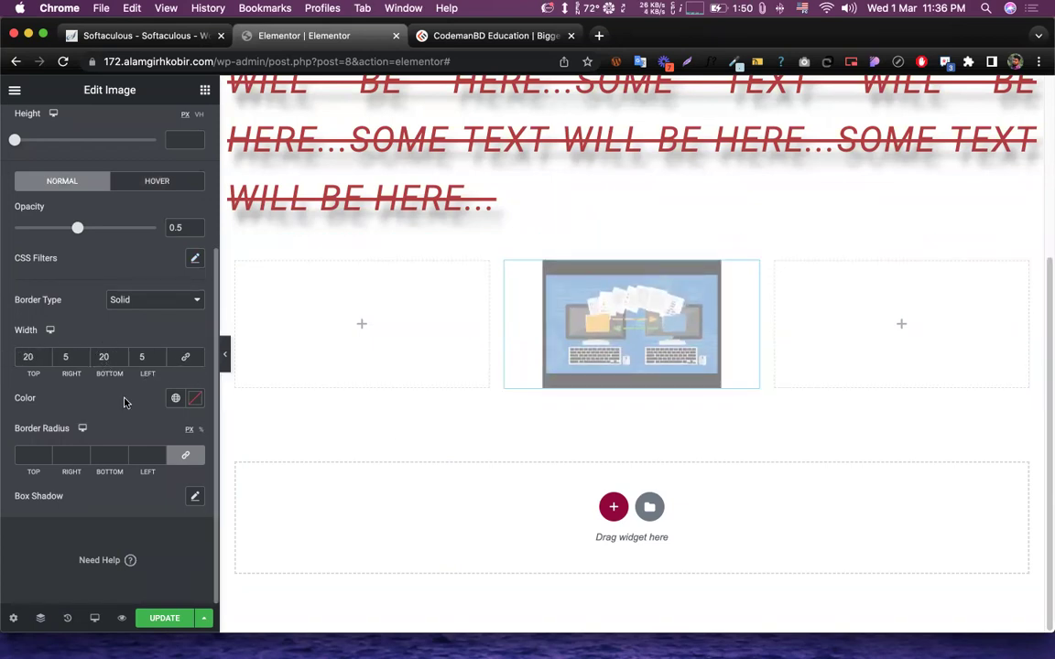
click(193, 400)
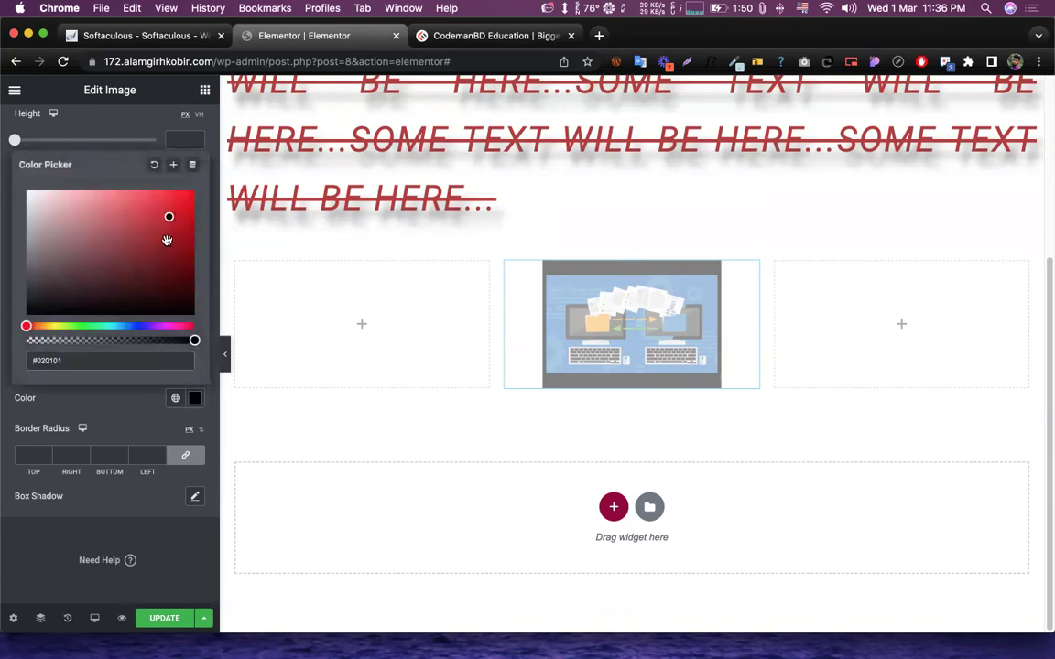
click(116, 412)
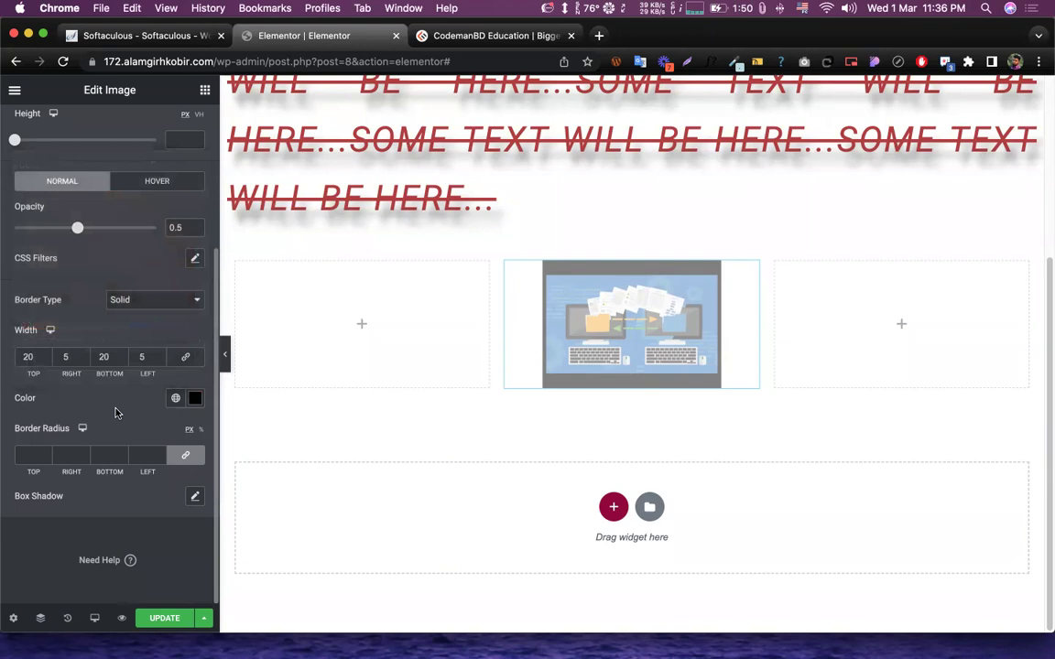
click(193, 399)
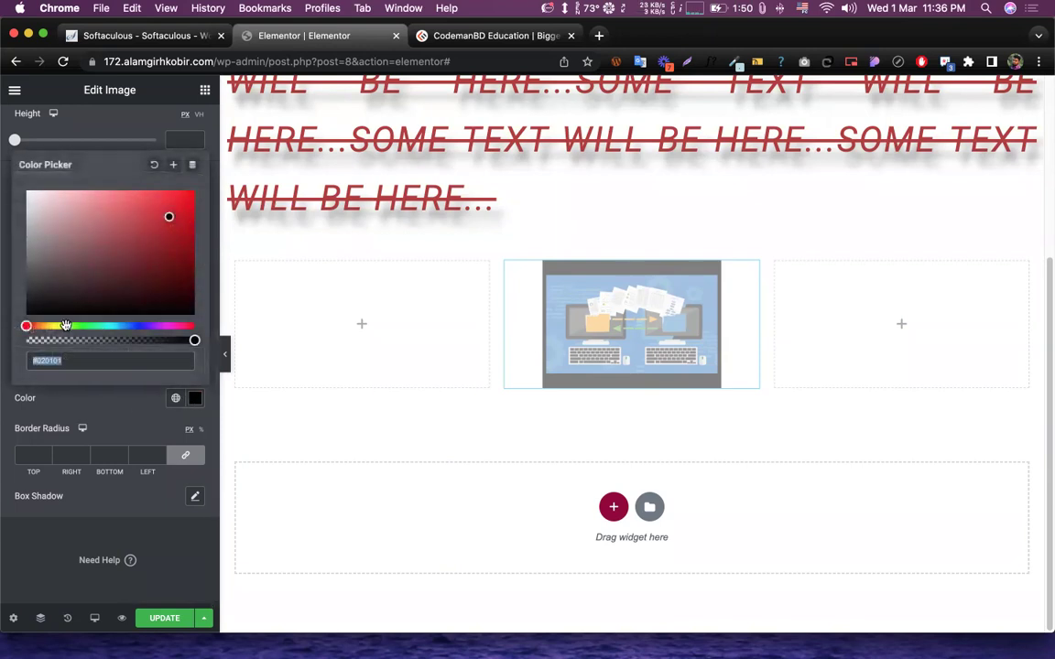
click(144, 239)
mouse_move(144, 239)
mouse_down()
mouse_move(159, 194)
mouse_move(178, 215)
mouse_move(164, 210)
mouse_up()
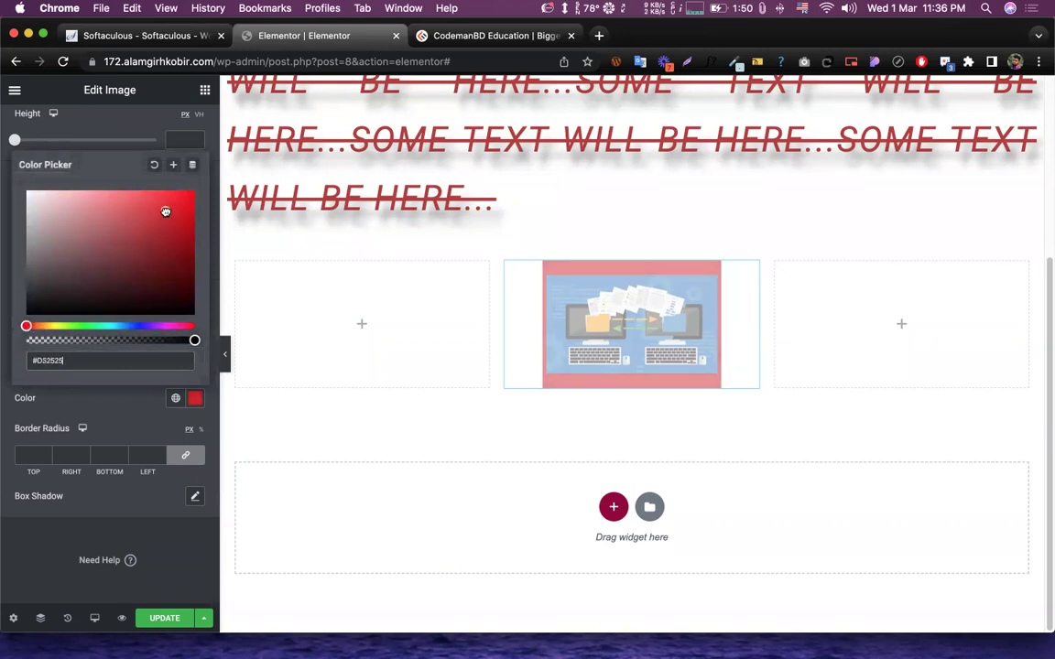
click(119, 381)
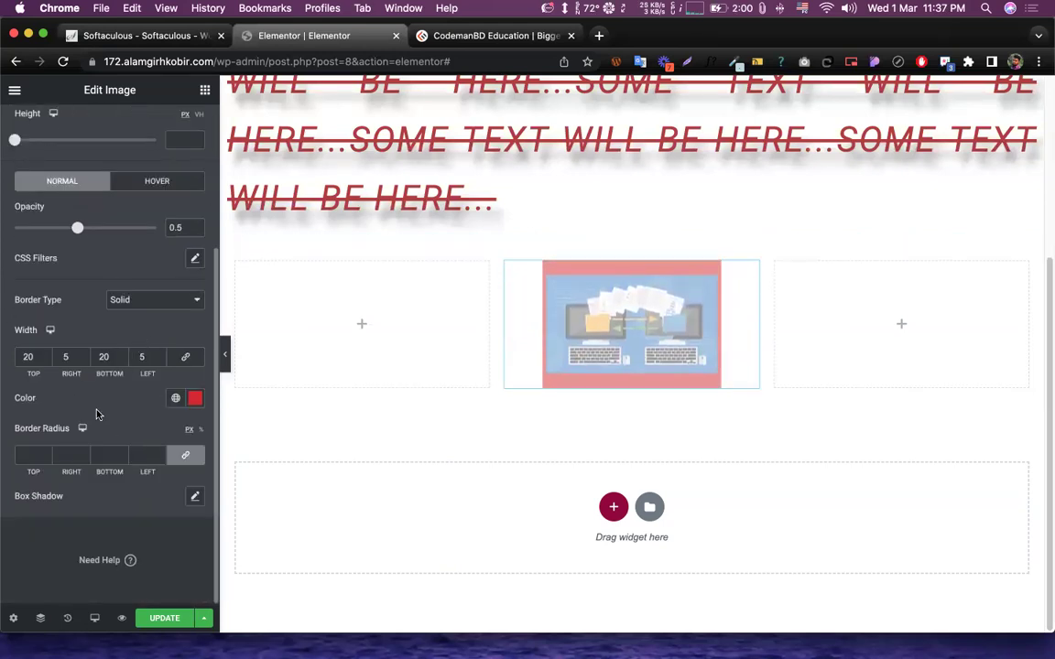
drag(13, 428, 64, 432)
click(118, 417)
- Enter 50 in the linked Border Radius so all four corners round equally
scroll(119, 416, up, 4)
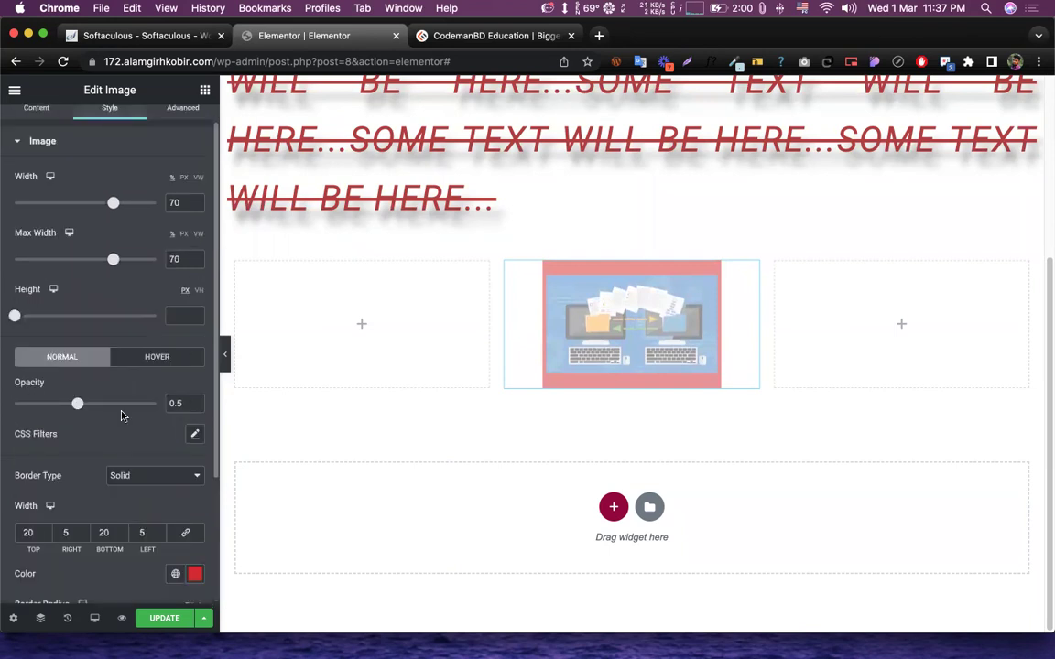
scroll(122, 415, down, 4)
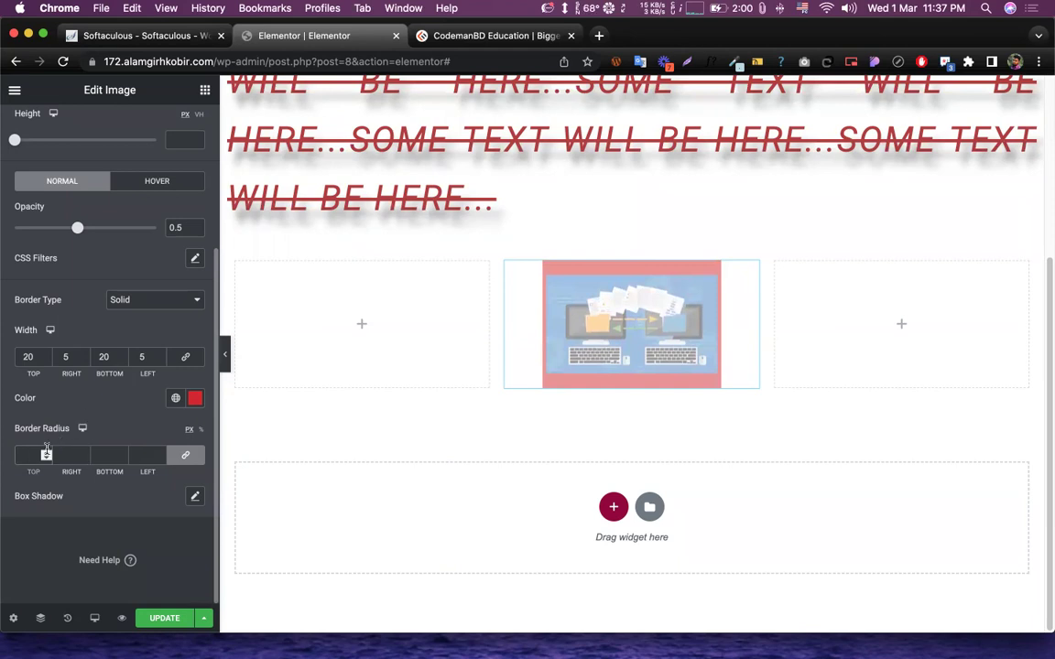
text(5)
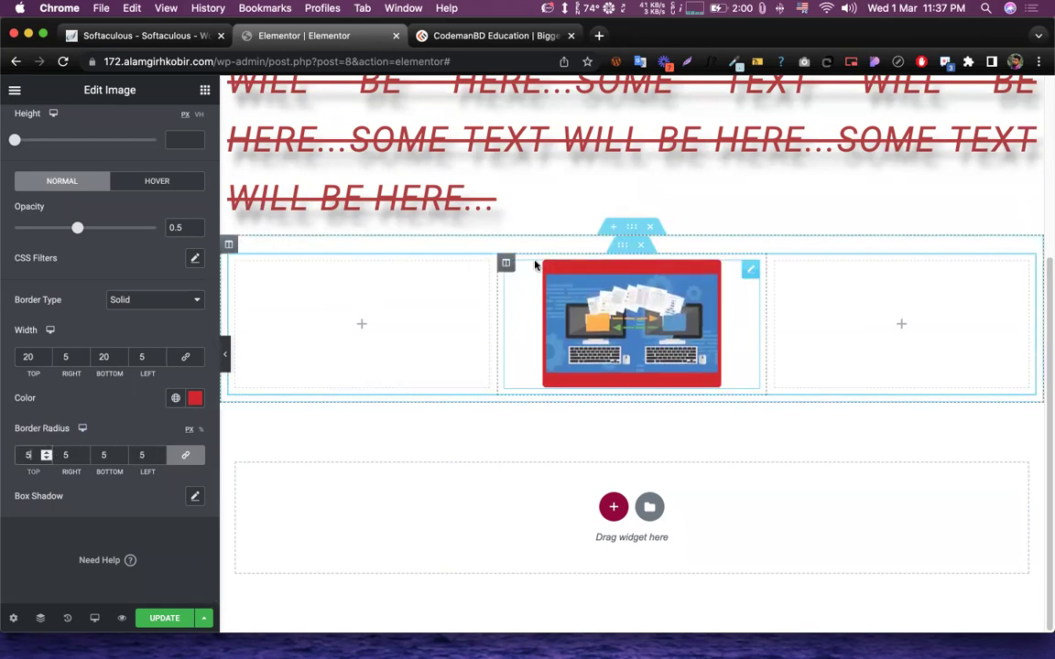
scroll(534, 268, up, 5)
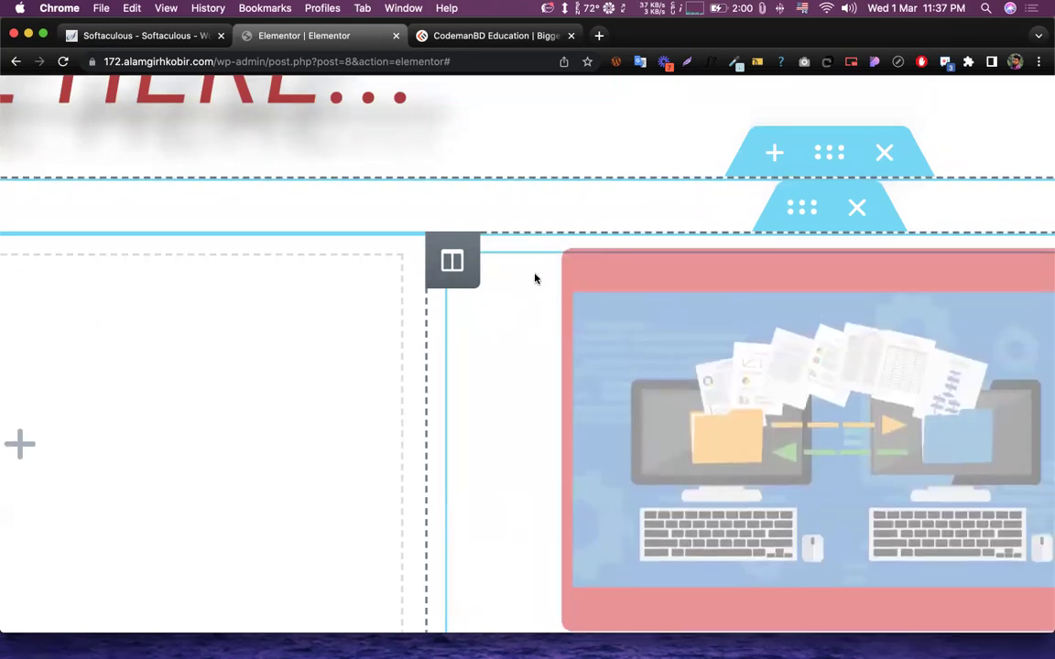
scroll(512, 307, down, 5)
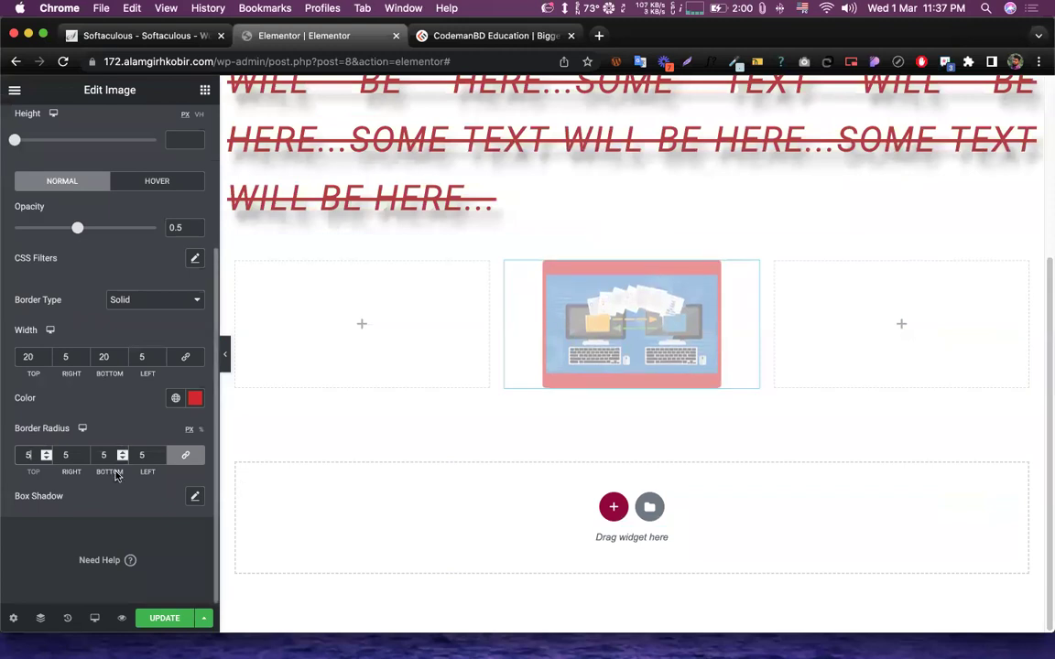
text(0)
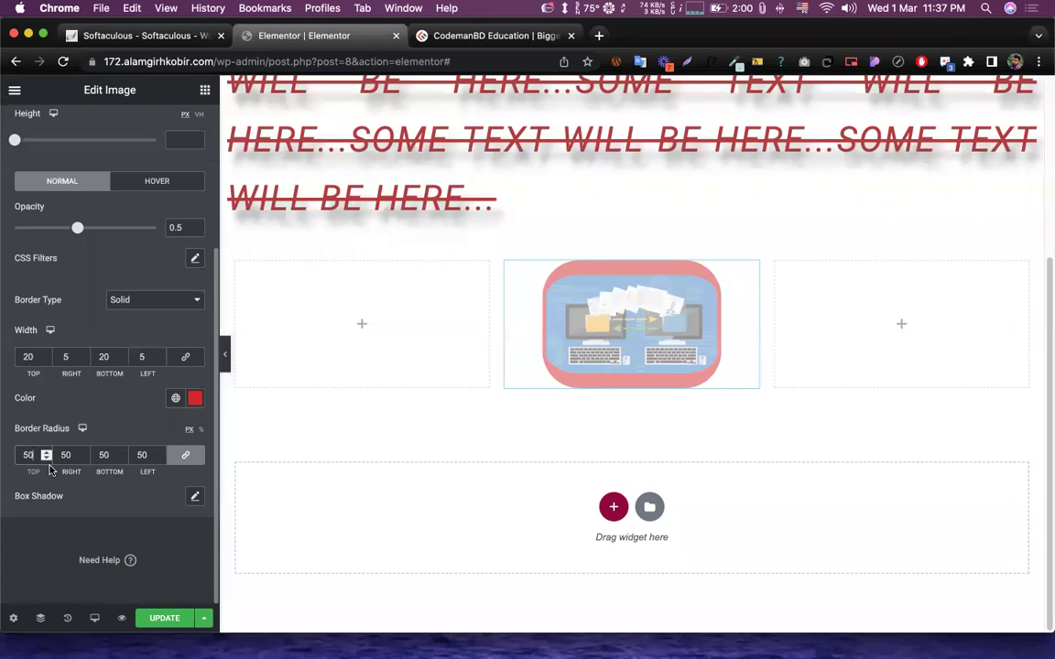
- Cut the linked border radius value from 50 down to 5
key(BackSpace)
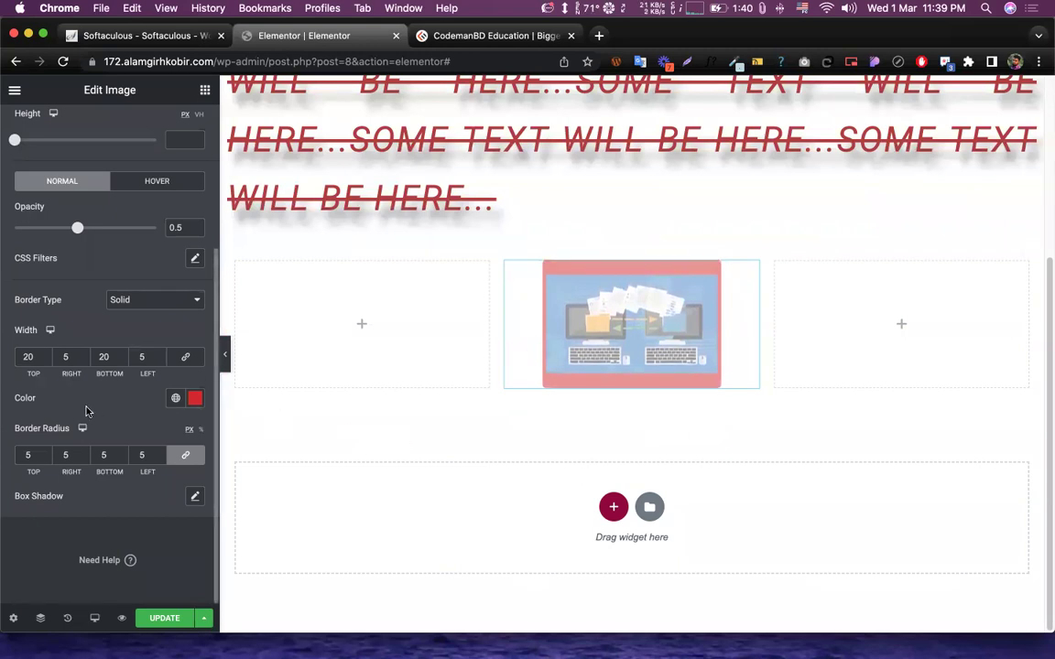
- Set the right corner radius to 0 and raise the image opacity to 1
double_click(66, 455)
text(0)
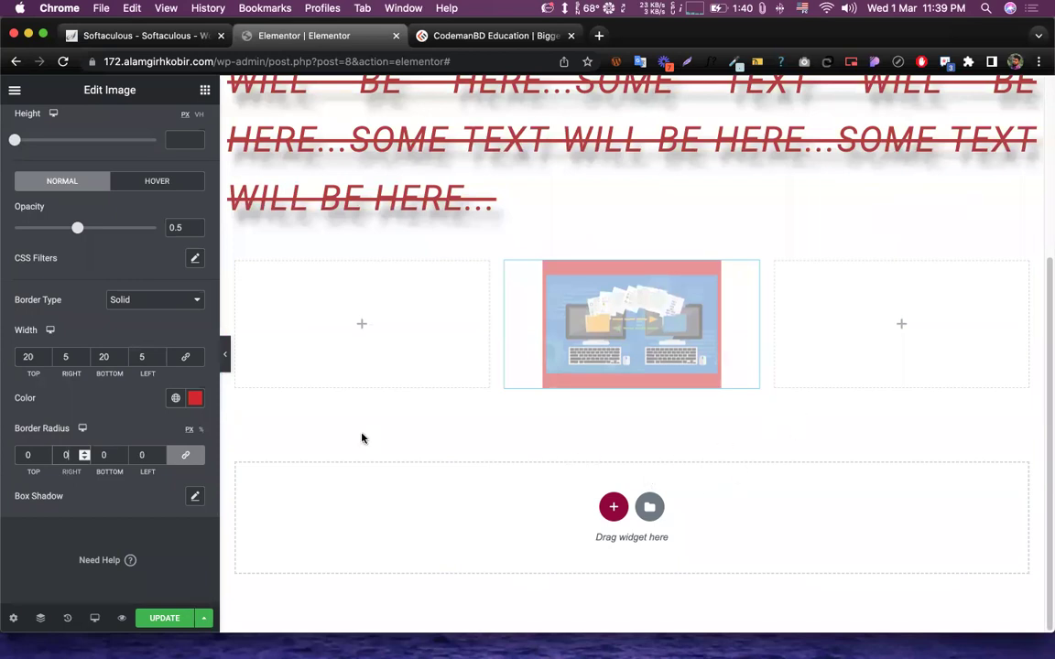
drag(77, 227, 156, 227)
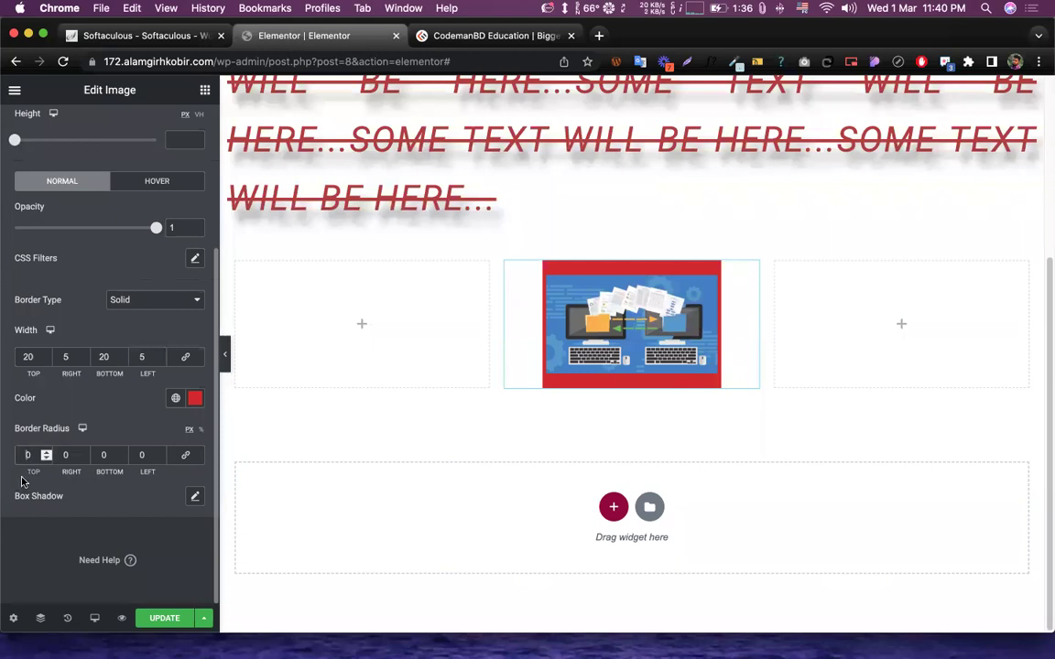
- Set the top, bottom and left corner radii to 10
double_click(28, 456)
text(10)
click(103, 455)
text(10)
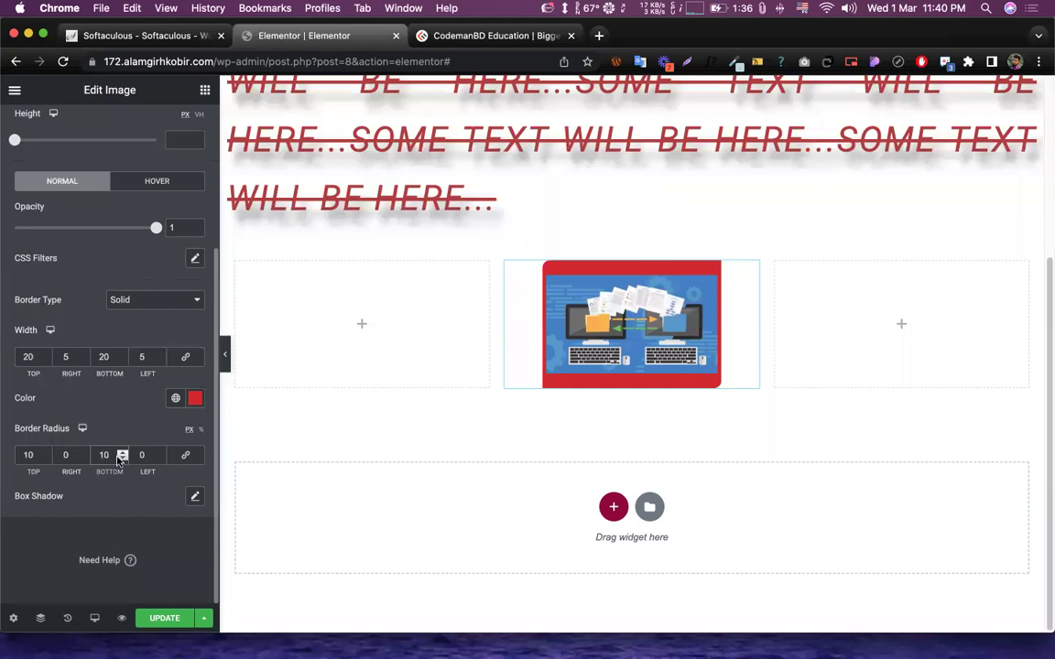
double_click(141, 456)
text(10)
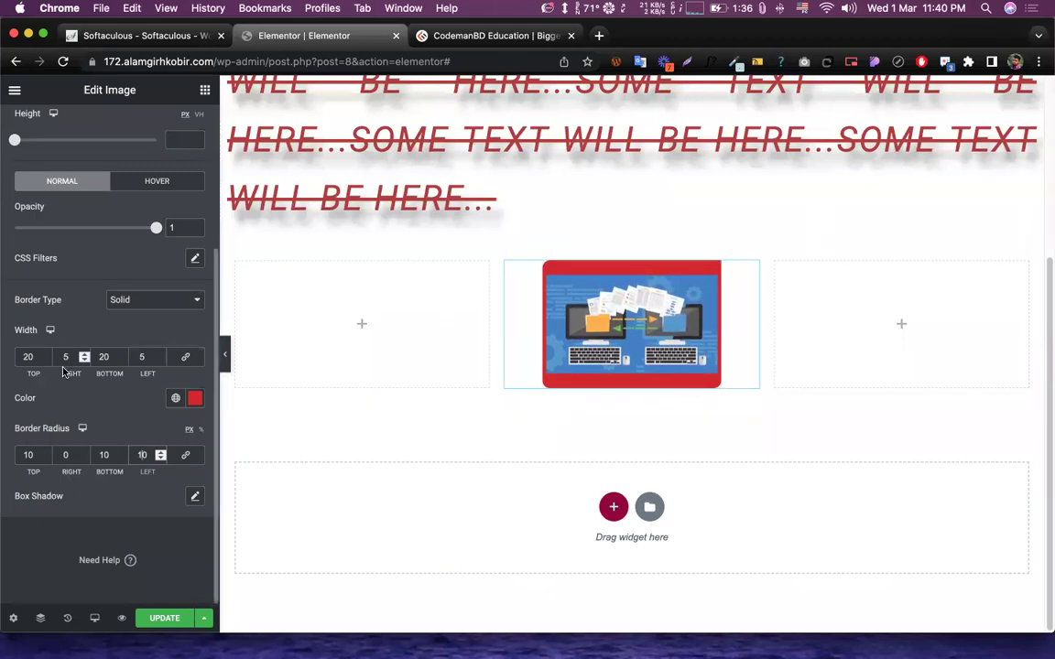
scroll(62, 366, up, 3)
click(204, 90)
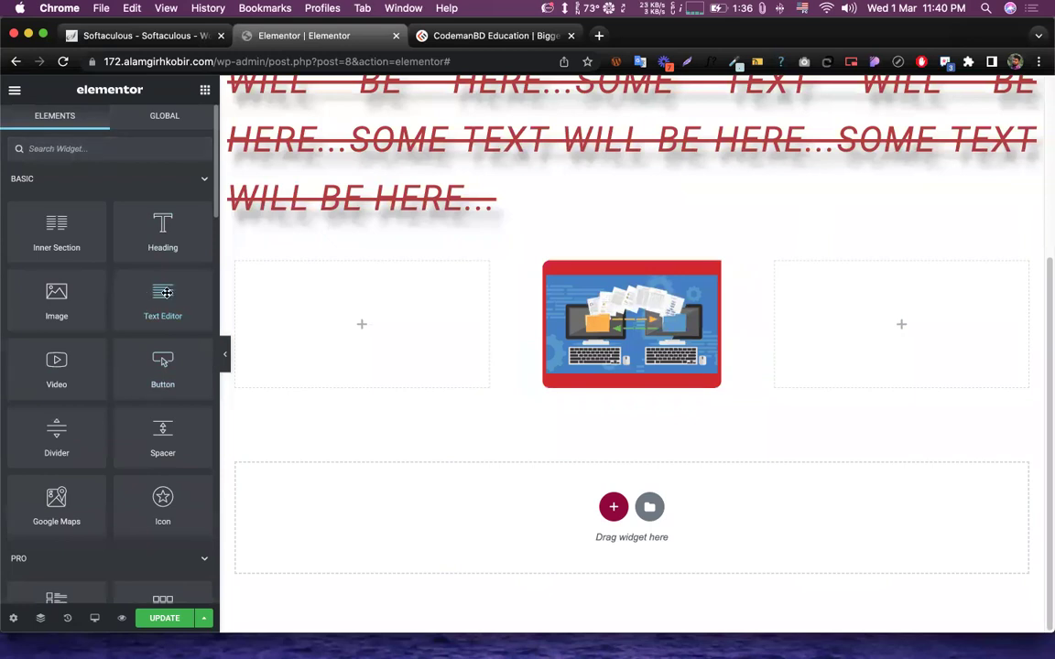
- Drop a Text Editor widget into the left column, then look over the CodemanBD hero paragraph
drag(164, 292, 364, 314)
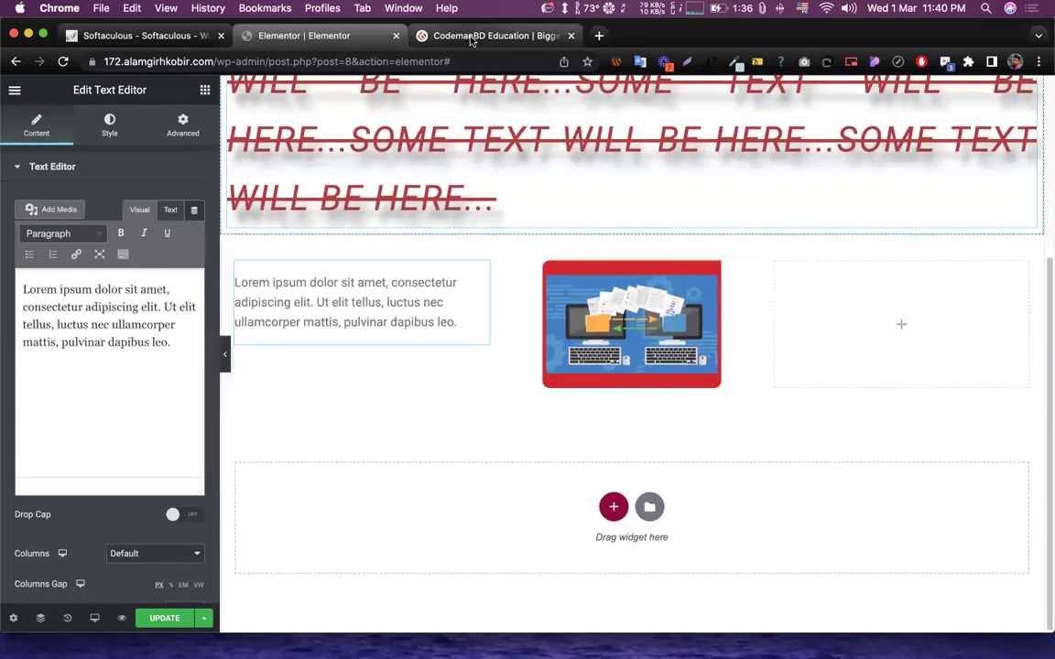
click(471, 37)
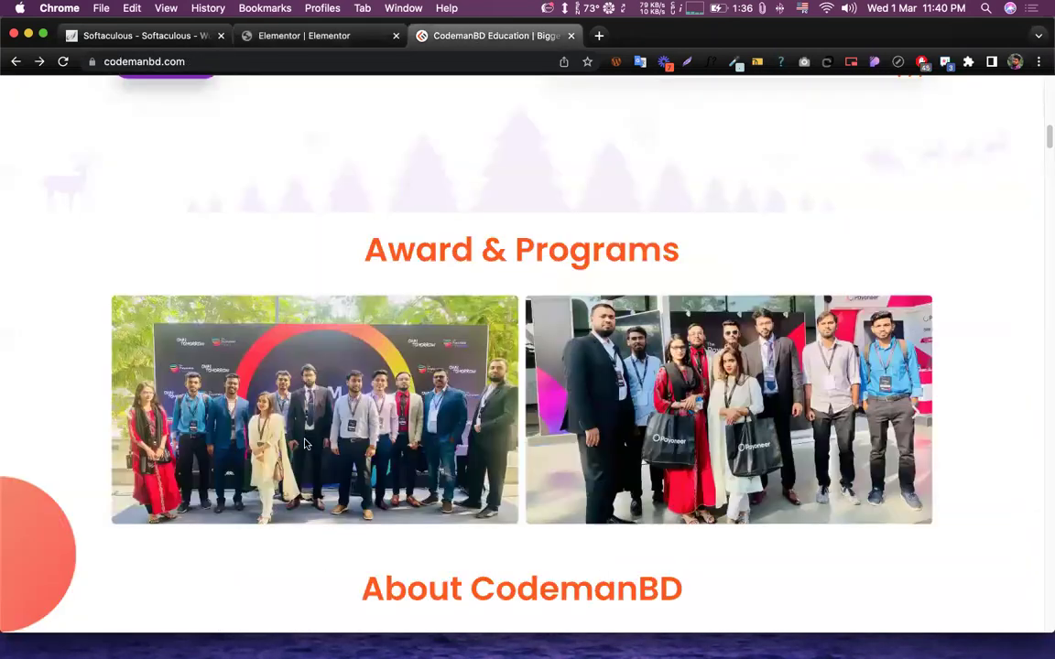
scroll(334, 235, up, 10)
drag(98, 410, 273, 497)
click(341, 393)
- Select the 'Choose your preferred Mentor' tagline on the CodemanBD site
scroll(367, 381, down, 6)
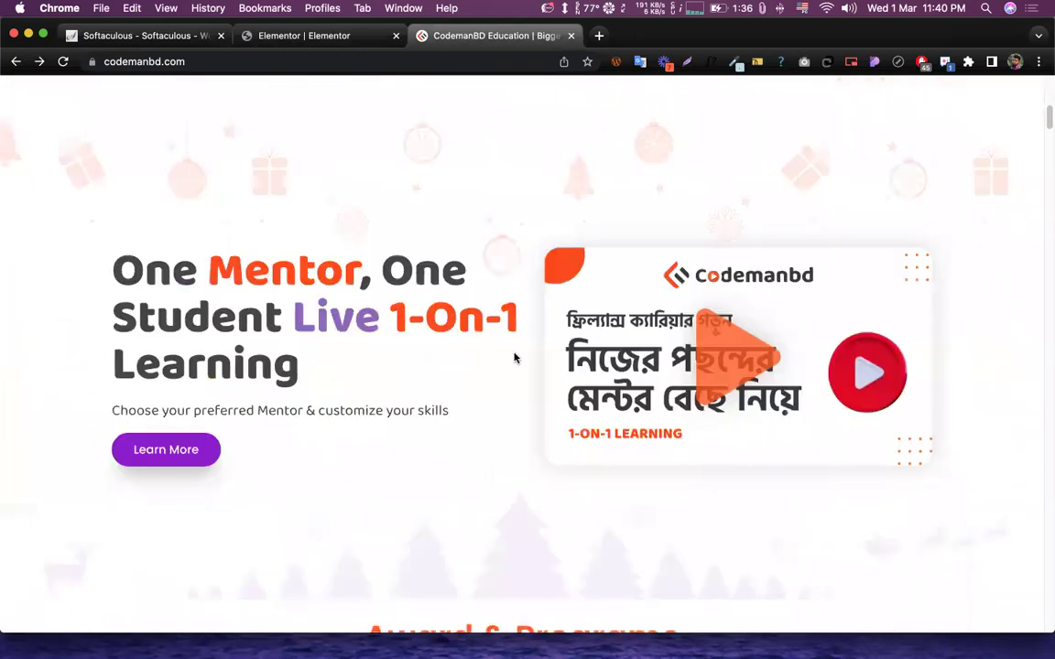
triple_click(357, 405)
click(209, 267)
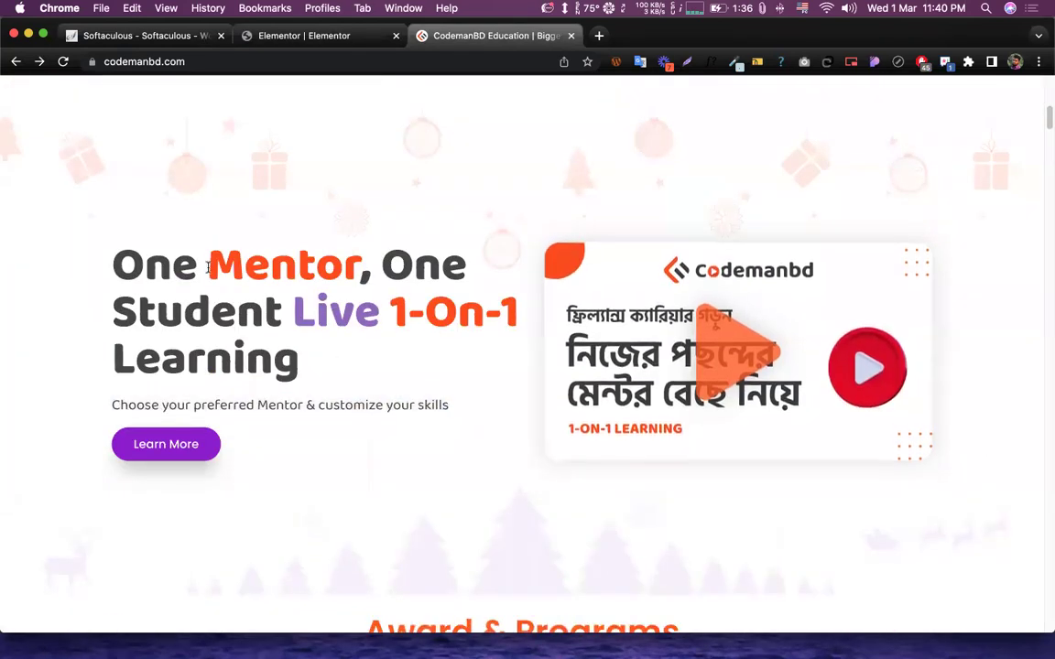
triple_click(357, 405)
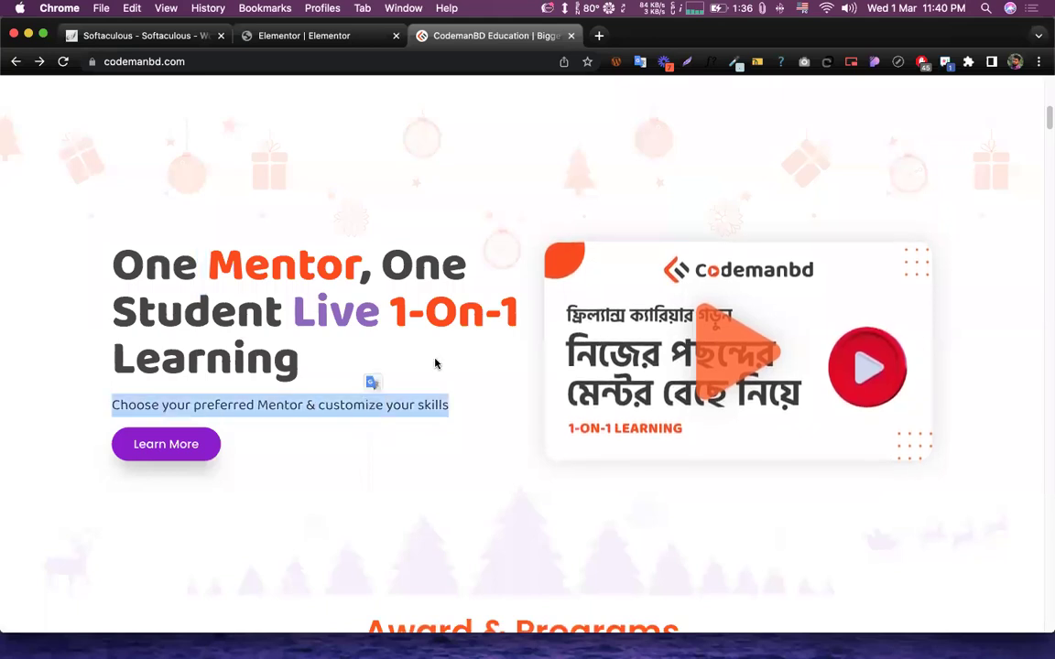
- Back in Elementor, review the new text block's Style and Content settings
click(337, 38)
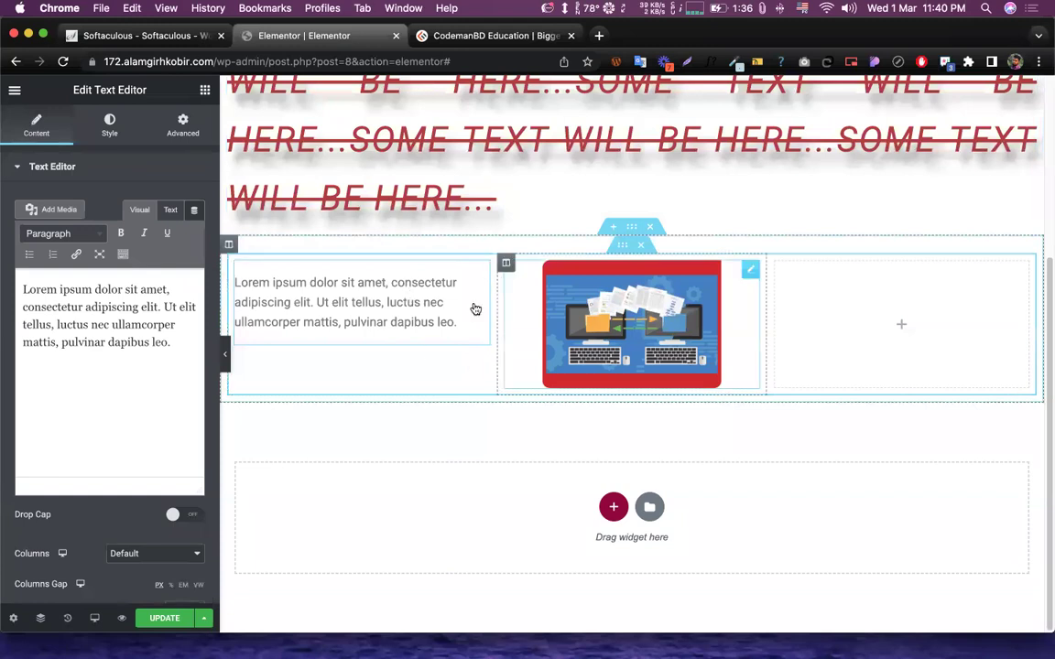
scroll(354, 302, up, 5)
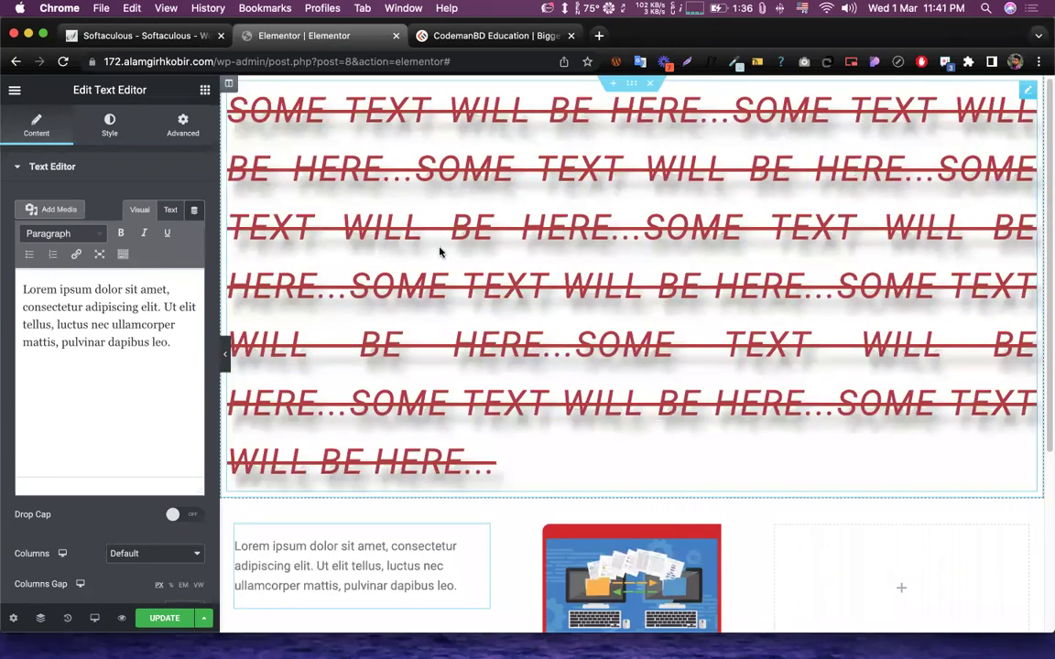
scroll(445, 246, down, 5)
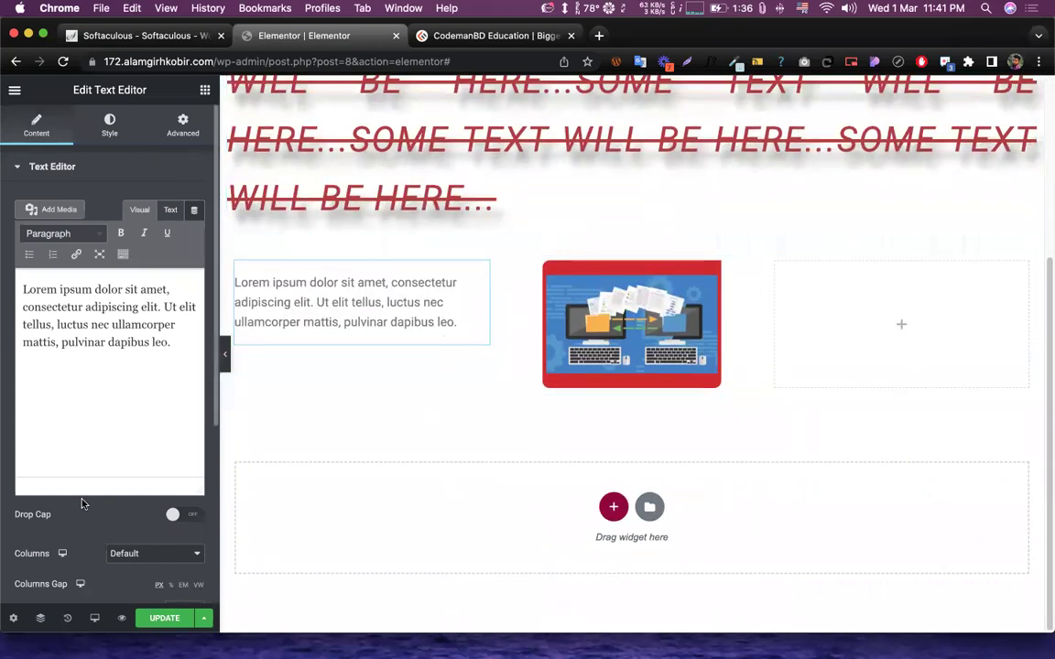
scroll(74, 449, down, 2)
scroll(95, 465, up, 2)
click(106, 125)
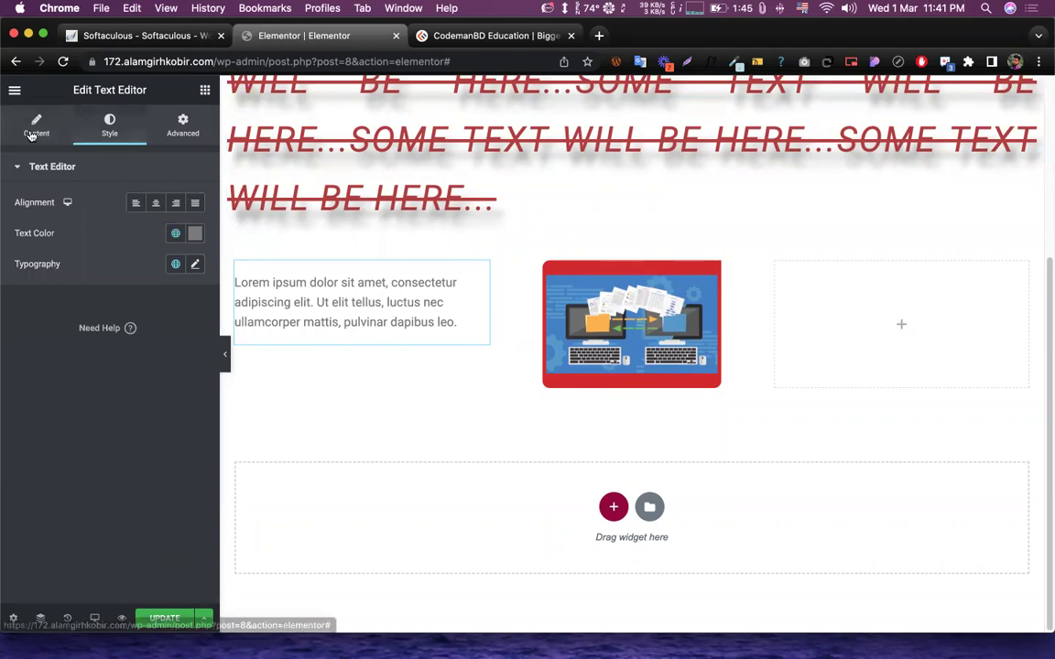
click(36, 125)
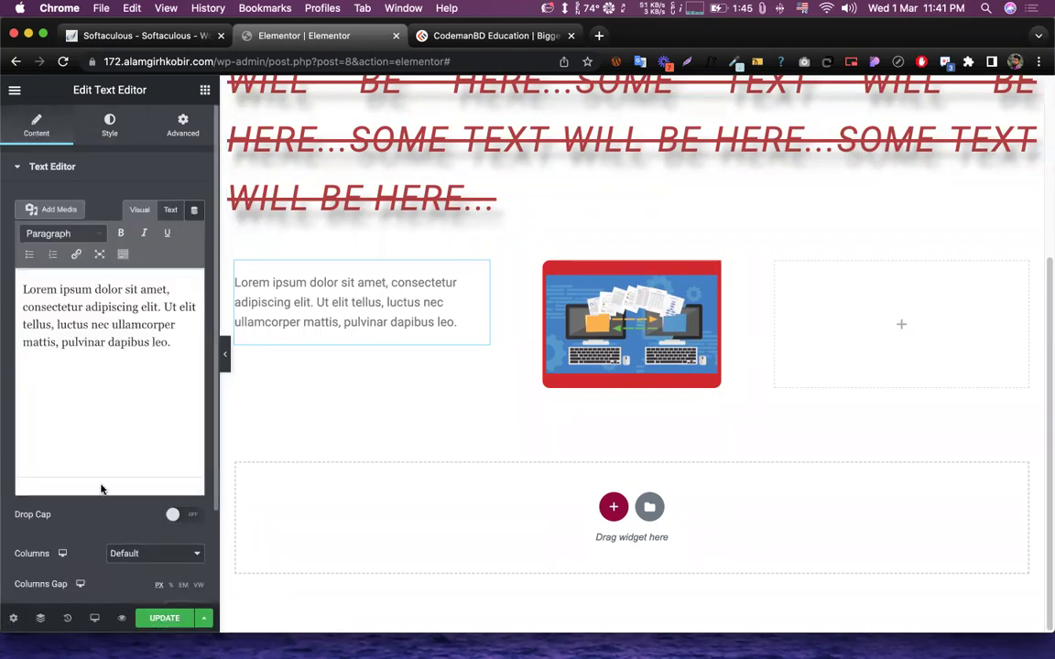
scroll(82, 509, down, 2)
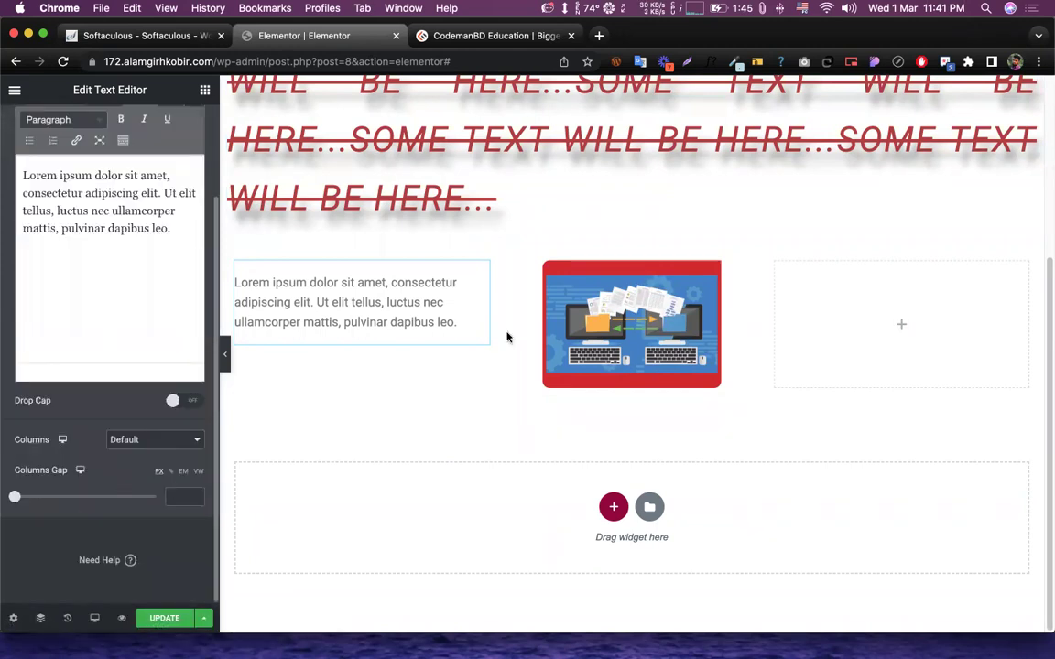
scroll(93, 412, up, 2)
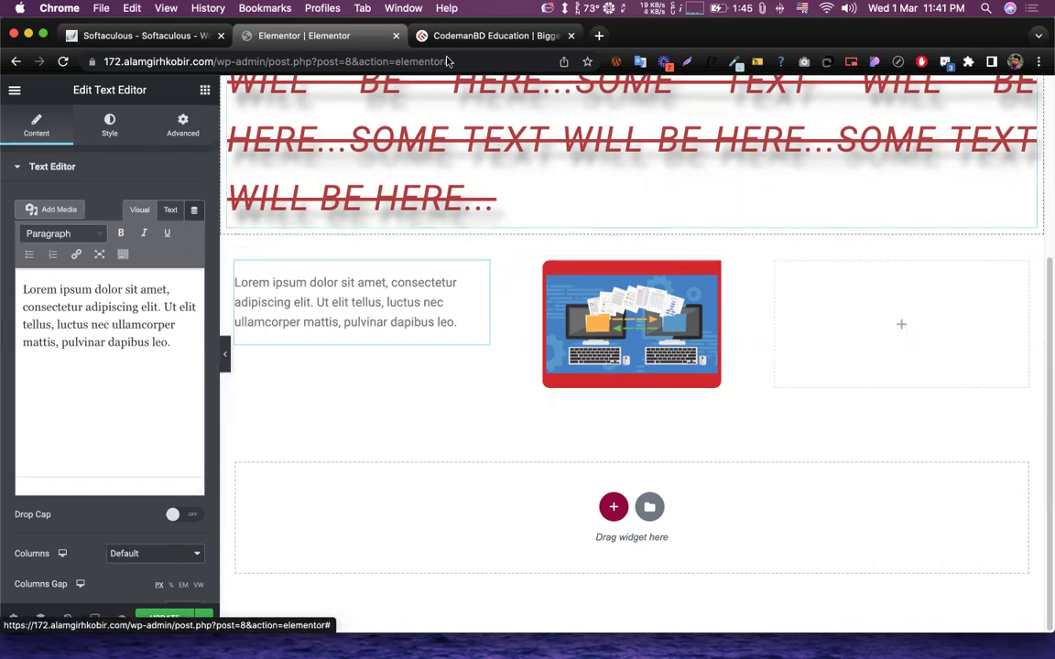
- On the CodemanBD site, select the hero paragraph about CodemanBD
click(494, 36)
scroll(282, 345, up, 5)
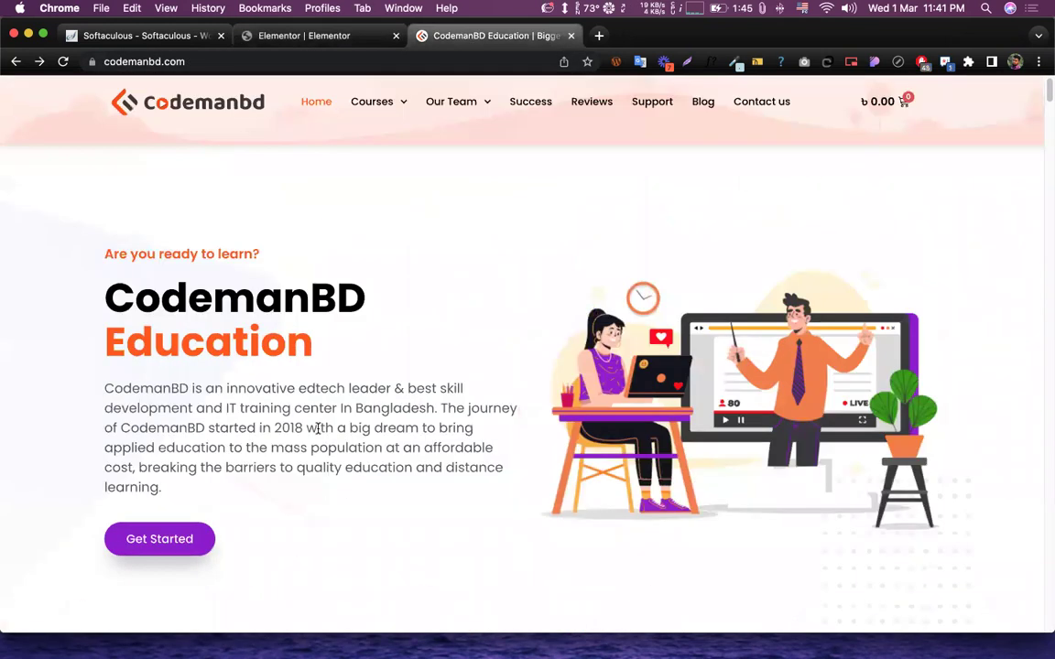
drag(71, 367, 203, 513)
scroll(329, 348, down, 3)
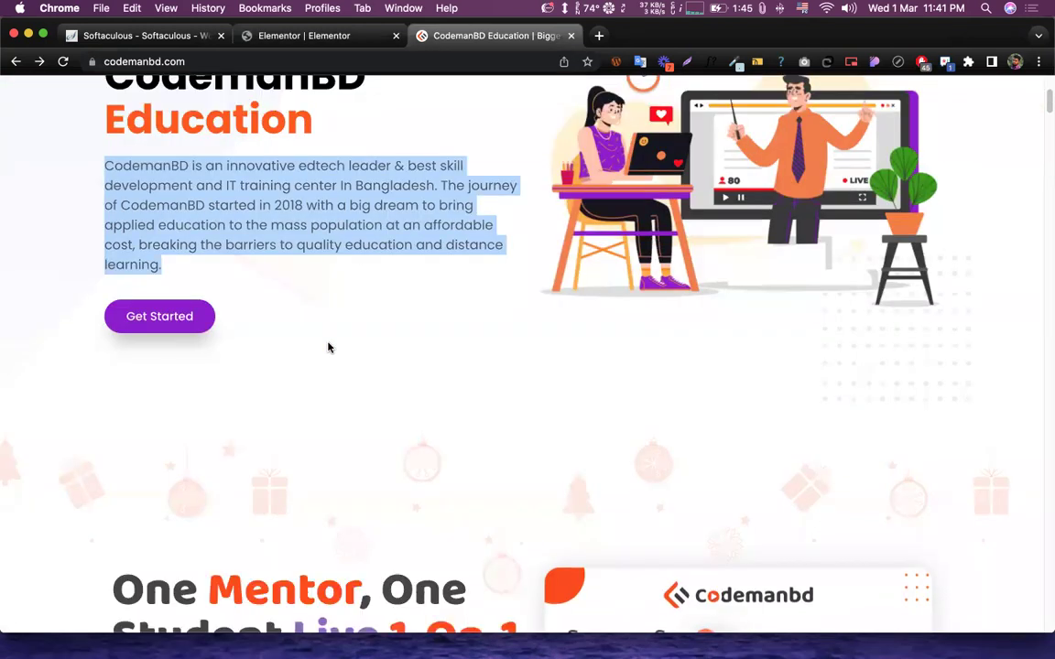
scroll(330, 349, down, 10)
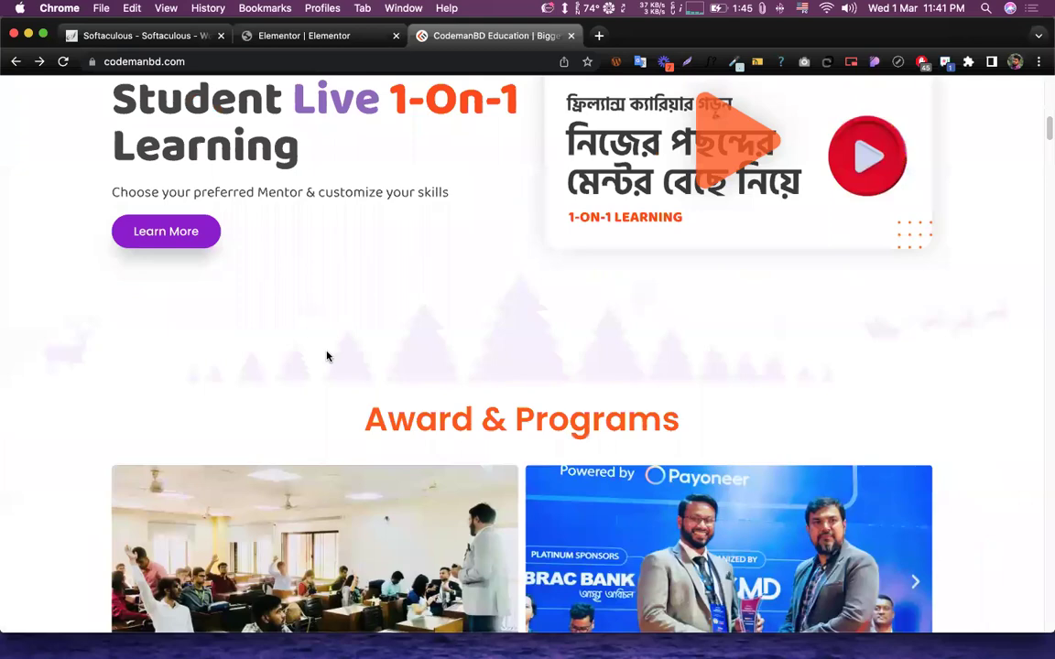
scroll(342, 350, down, 6)
scroll(342, 348, up, 6)
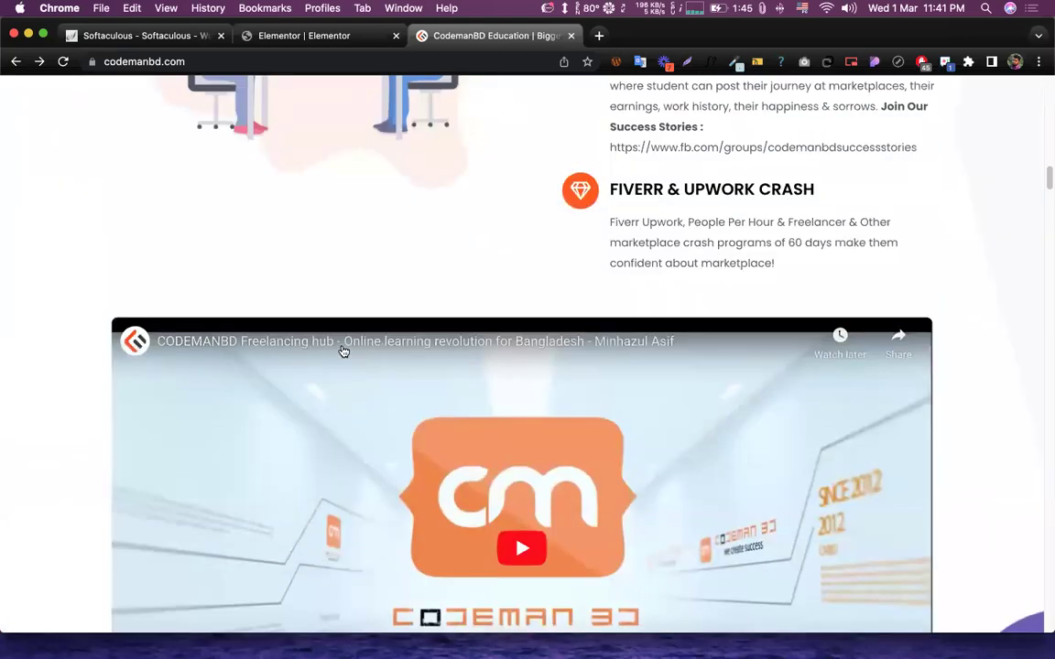
- Select the CMBD Success Stories heading and paragraph, then highlight Elementor's Lorem ipsum text
drag(920, 323, 608, 206)
drag(655, 255, 916, 326)
key(super+c)
click(609, 239)
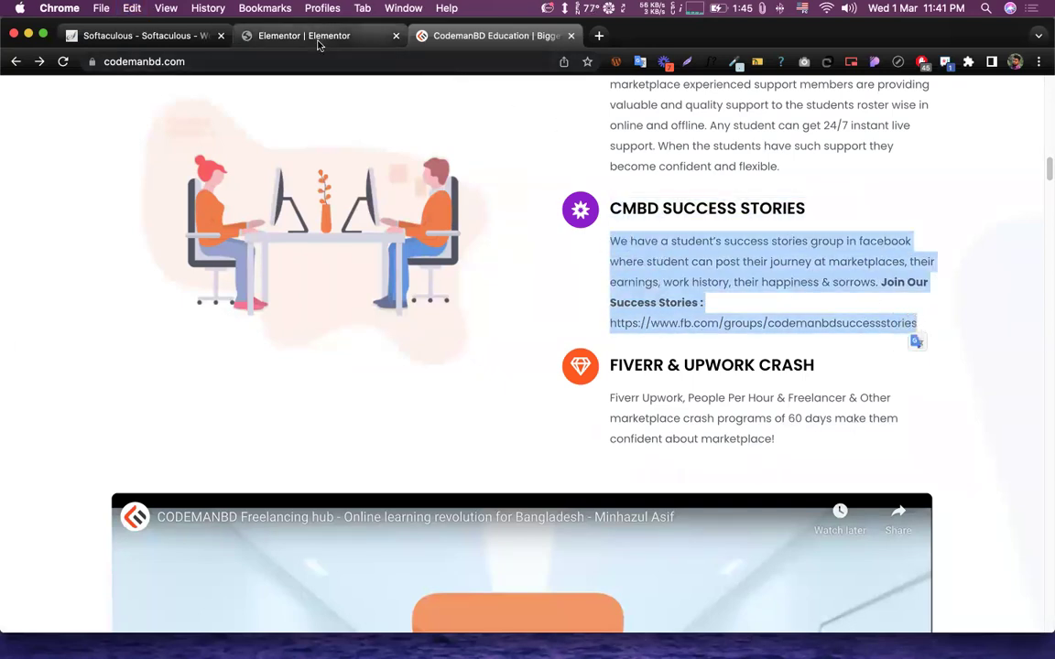
click(318, 41)
drag(46, 312, 3, 296)
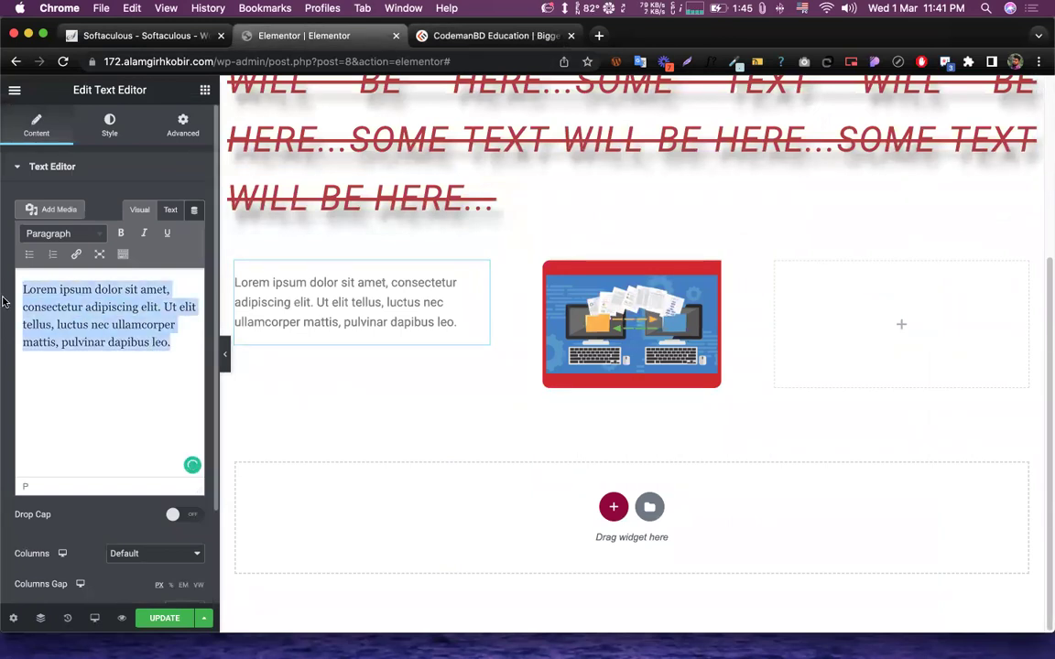
- Replace the Lorem ipsum with the pasted success-stories paragraph, then delete that too
key(BackSpace)
key(super+v)
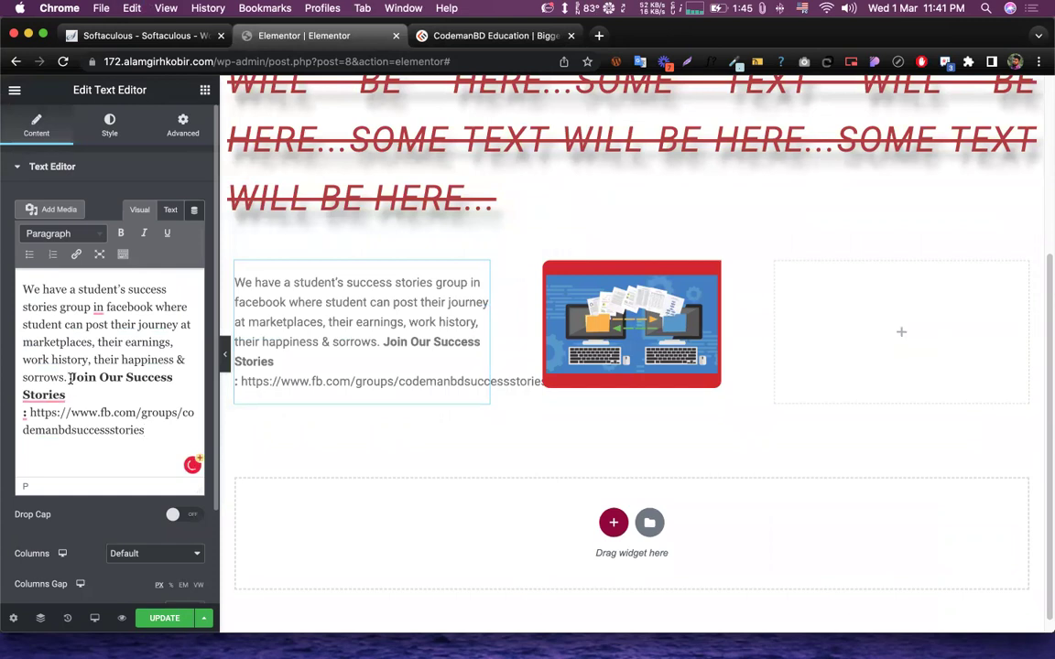
mouse_move(92, 391)
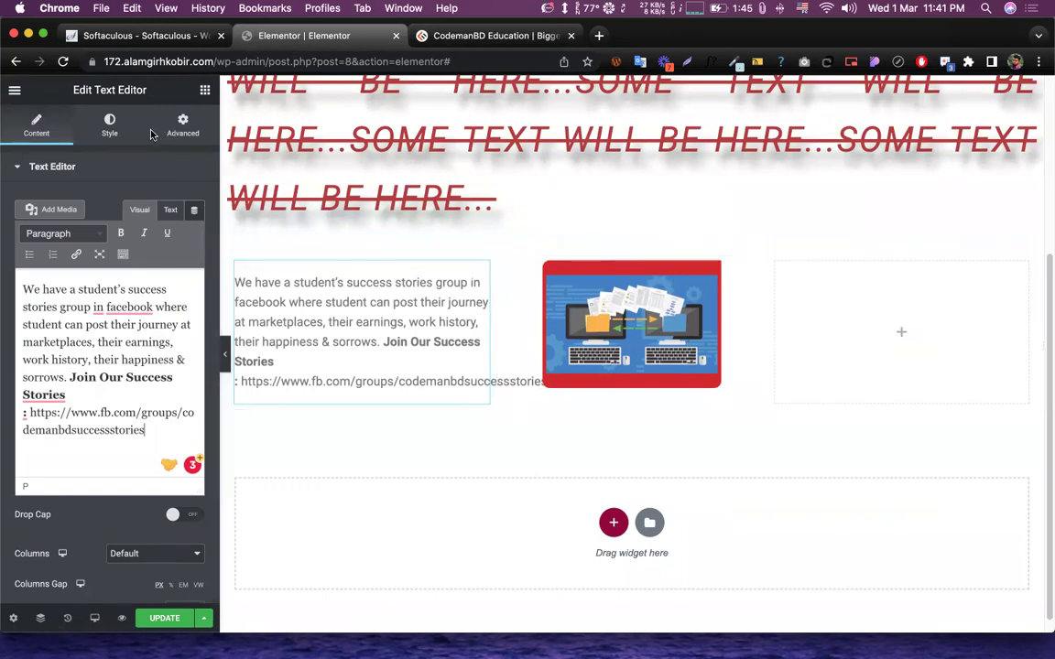
drag(147, 430, 28, 289)
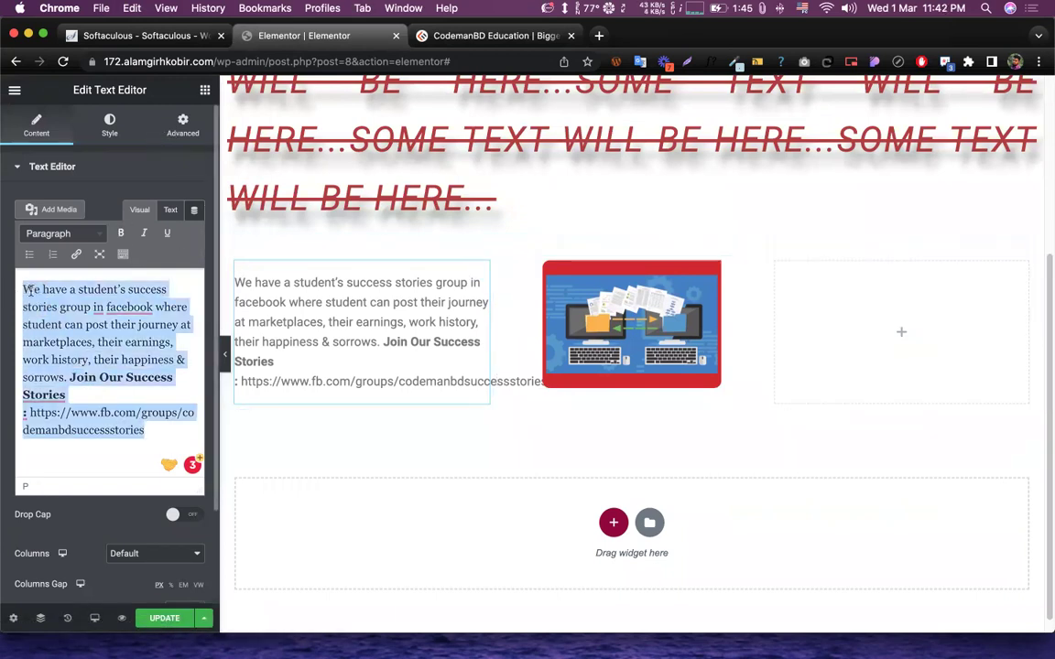
key(BackSpace)
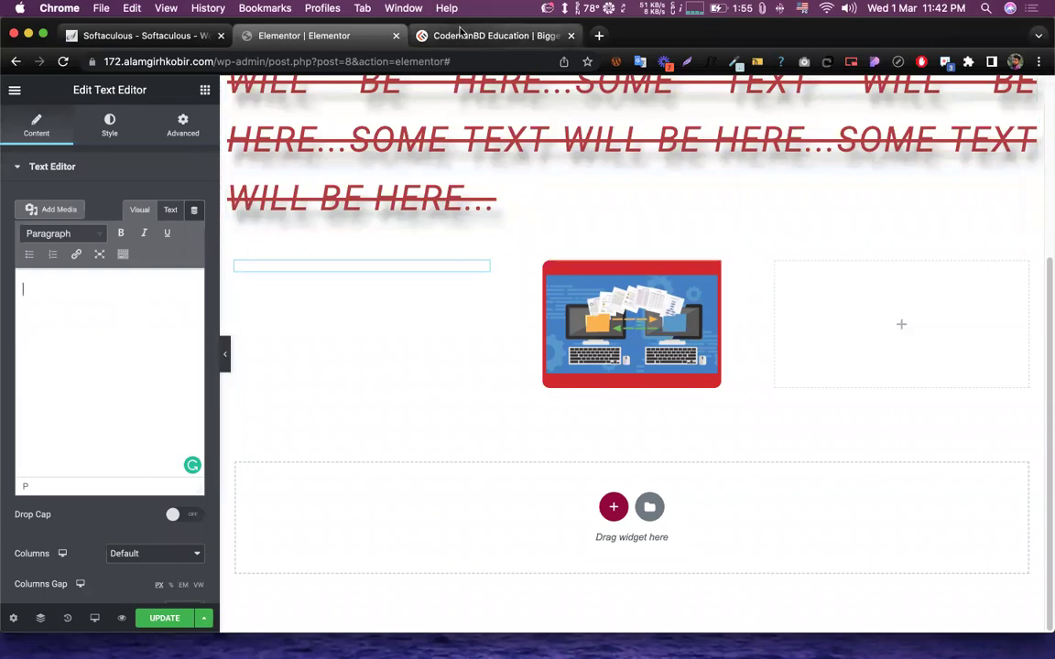
- Copy the INSTANT LIVE SUPPORT LIFETIME heading and paragraph from CodemanBD into the text block
click(495, 35)
scroll(500, 292, down, 5)
scroll(500, 295, down, 4)
scroll(495, 306, up, 10)
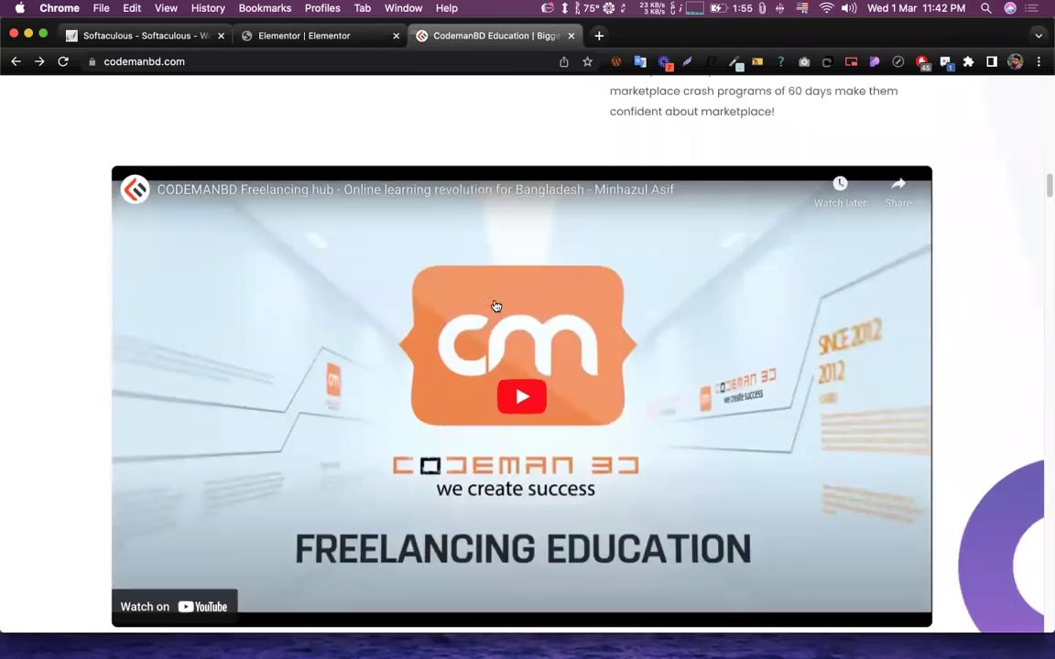
scroll(565, 269, down, 2)
drag(605, 145, 789, 301)
key(super+c)
click(304, 35)
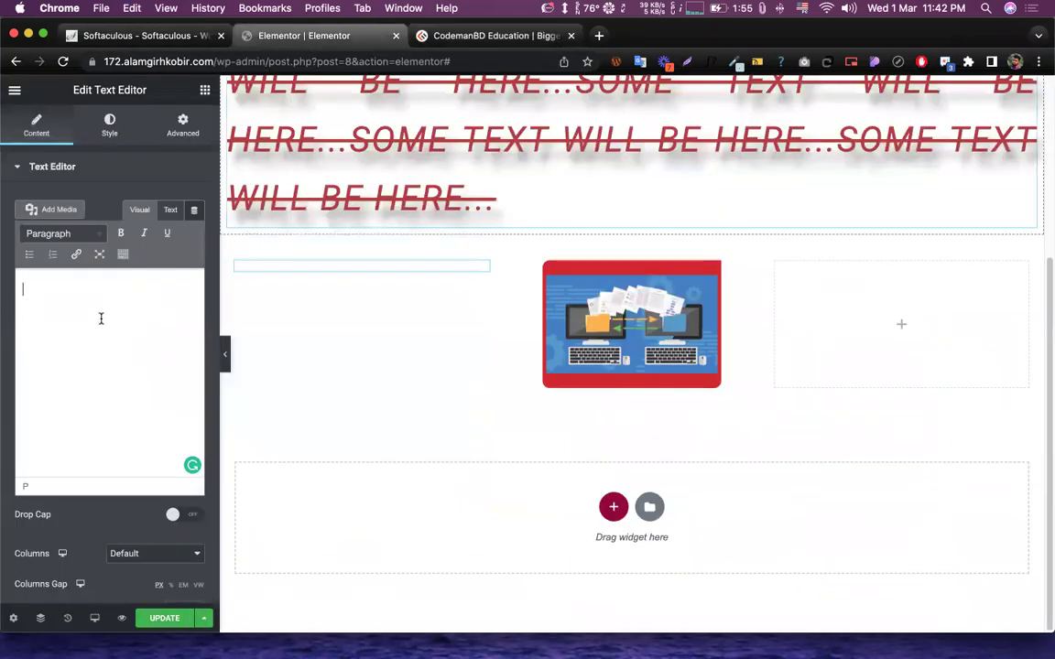
key(super+v)
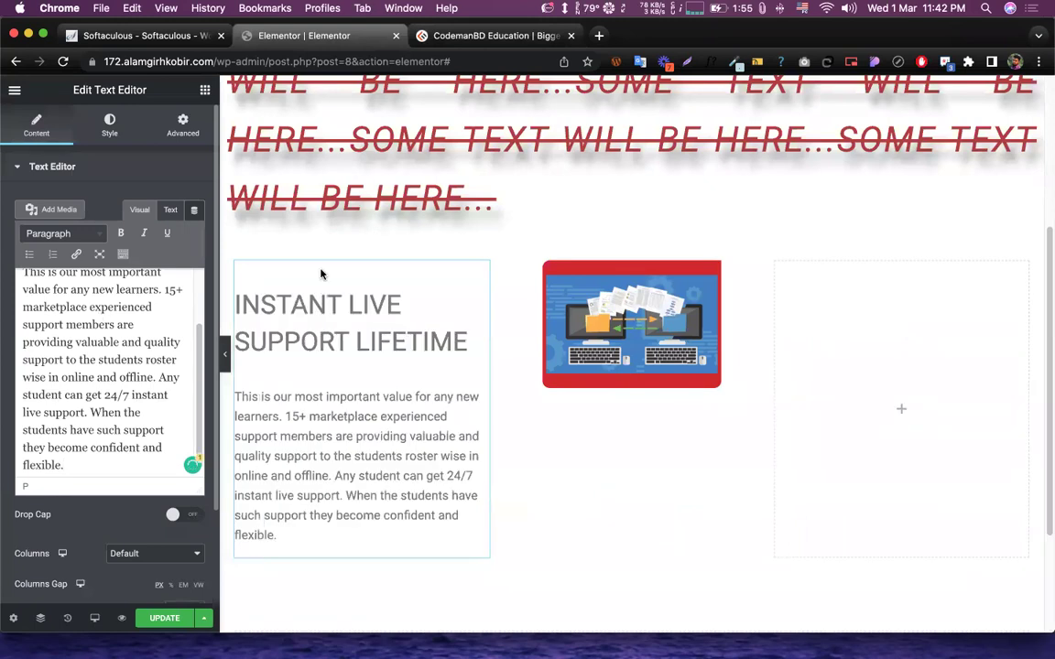
- Clear the text block's content and paste the support text in again
scroll(364, 312, down, 3)
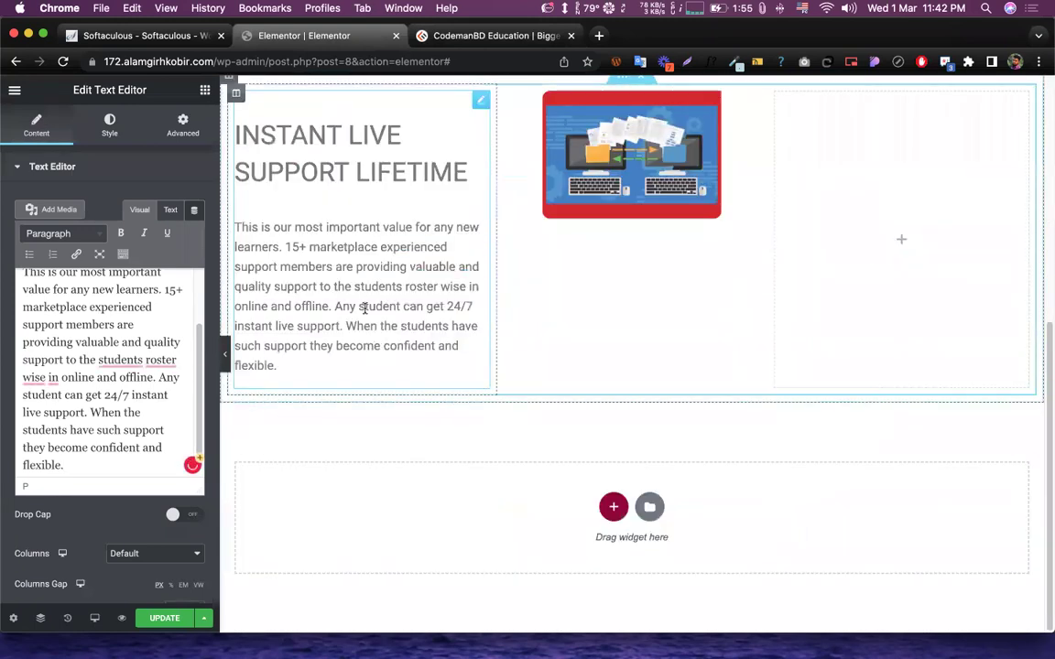
scroll(97, 344, up, 3)
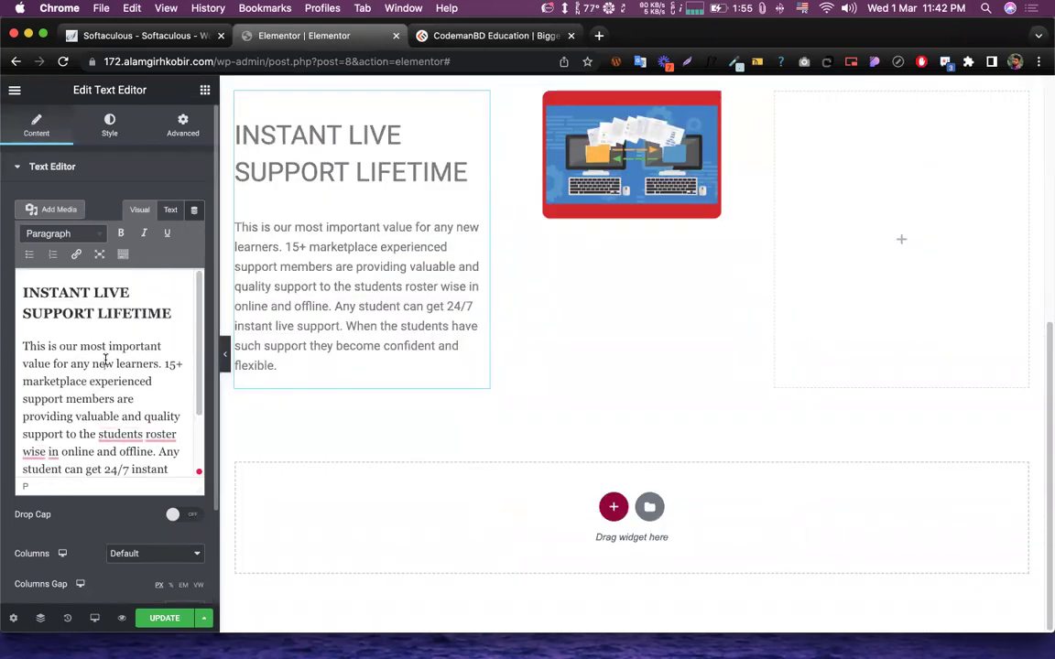
key(super+a)
key(BackSpace)
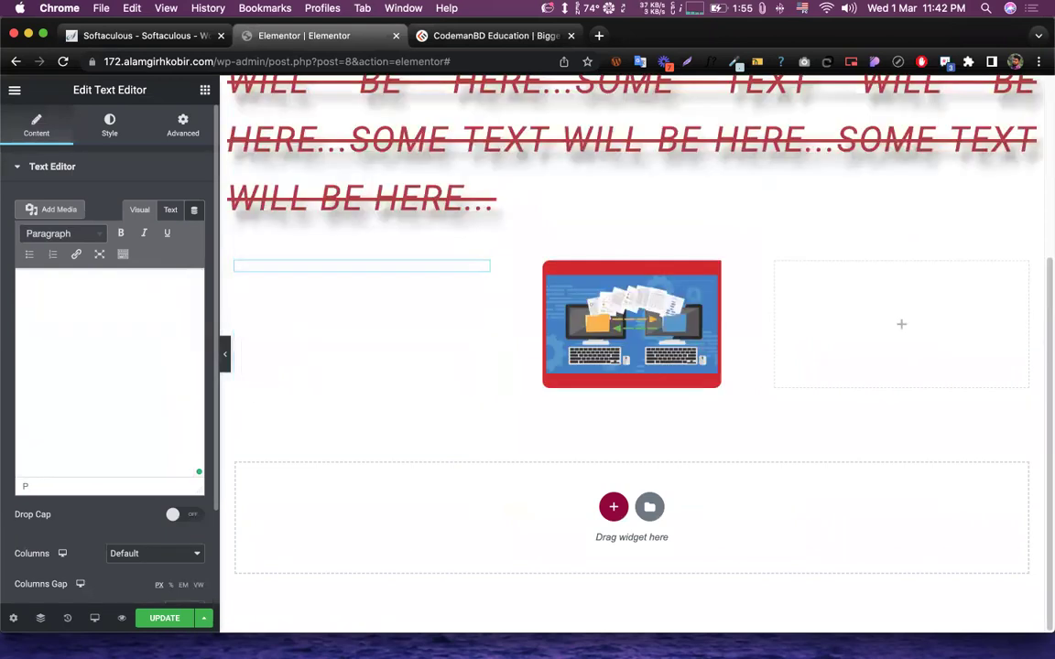
key(super+v)
mouse_move(146, 358)
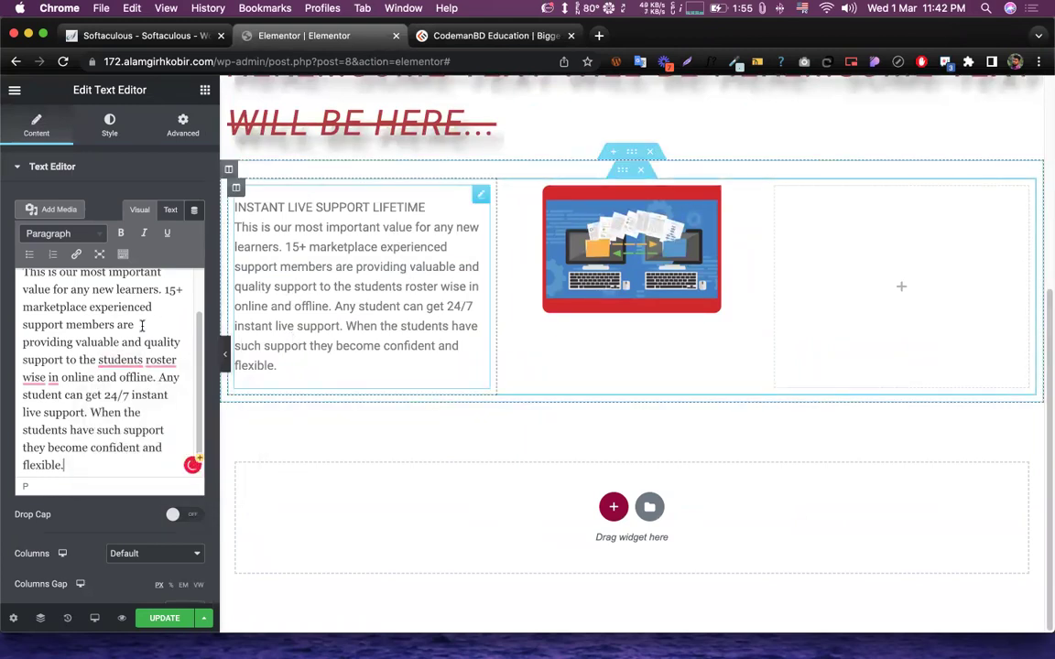
scroll(142, 325, up, 3)
scroll(140, 328, down, 3)
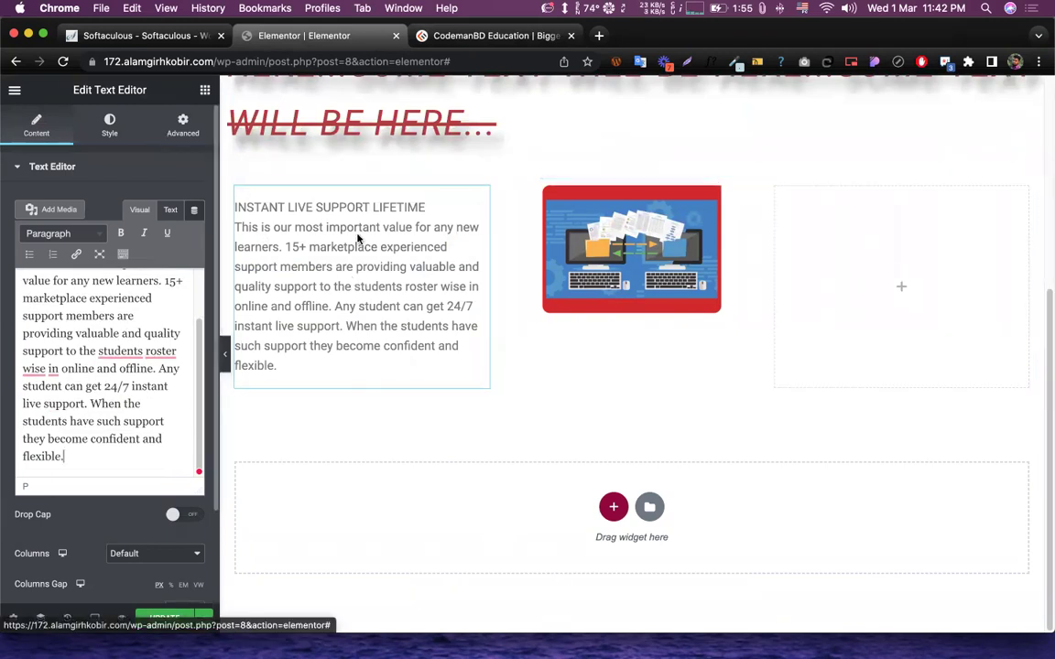
- Try the alignments, keep the paragraph left-aligned, and colour it red #AD4040
click(98, 126)
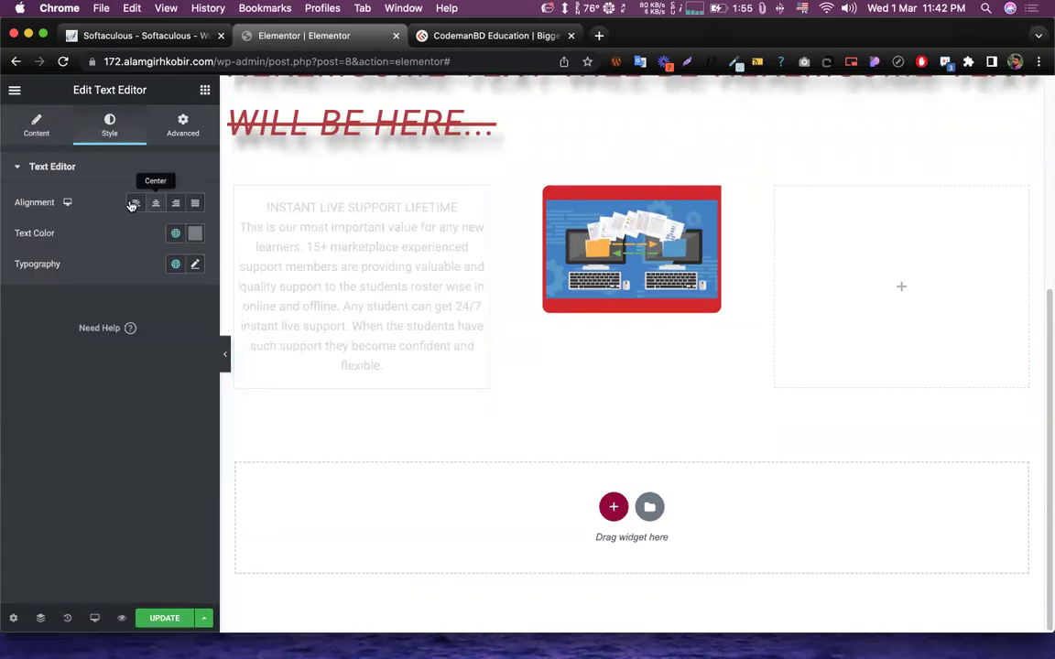
click(136, 203)
click(175, 203)
click(195, 205)
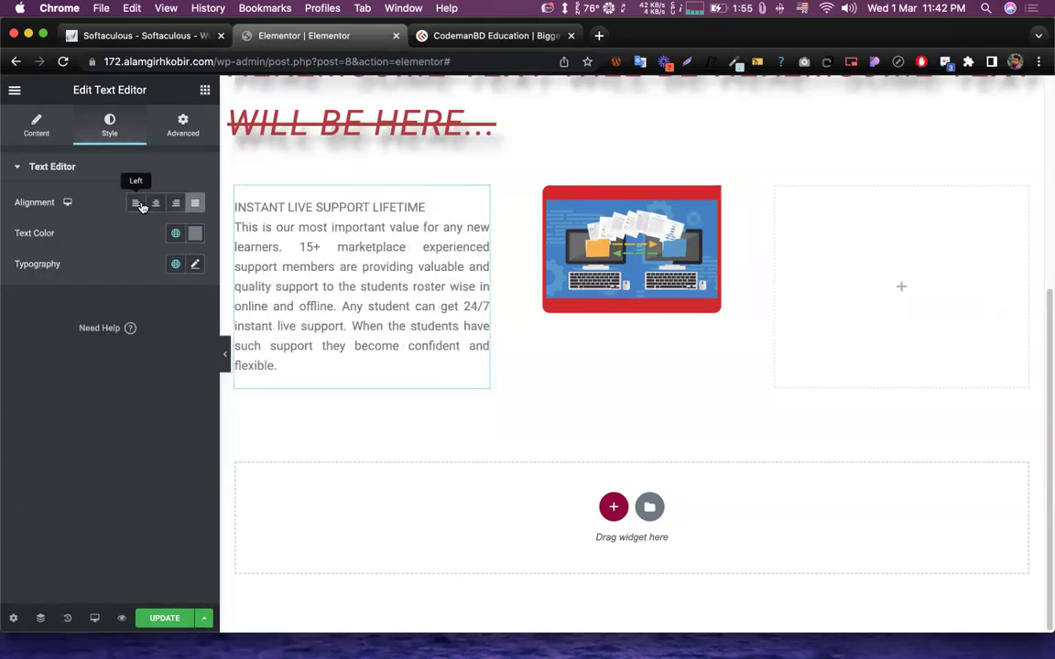
click(135, 203)
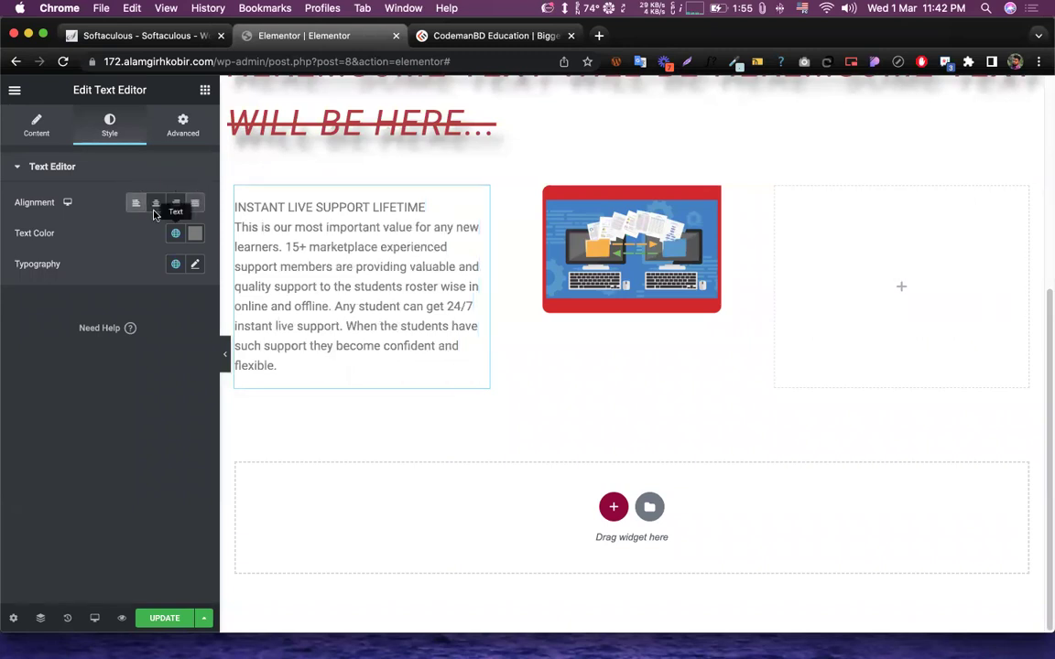
click(195, 232)
click(137, 320)
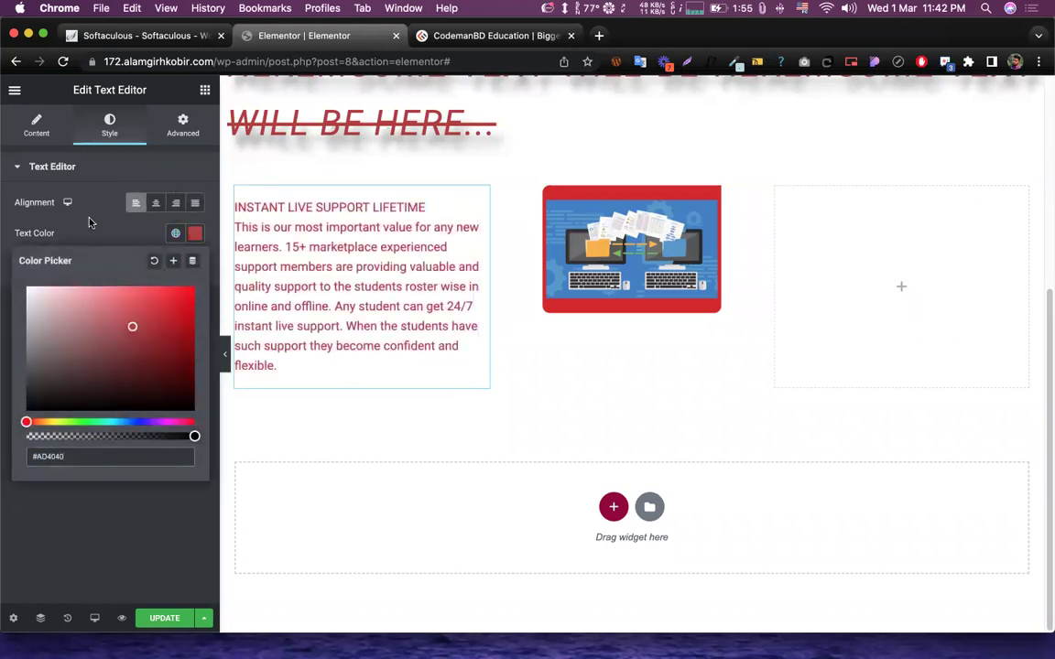
- Change the support text colour to green #107B43
key(Escape)
click(193, 235)
click(60, 421)
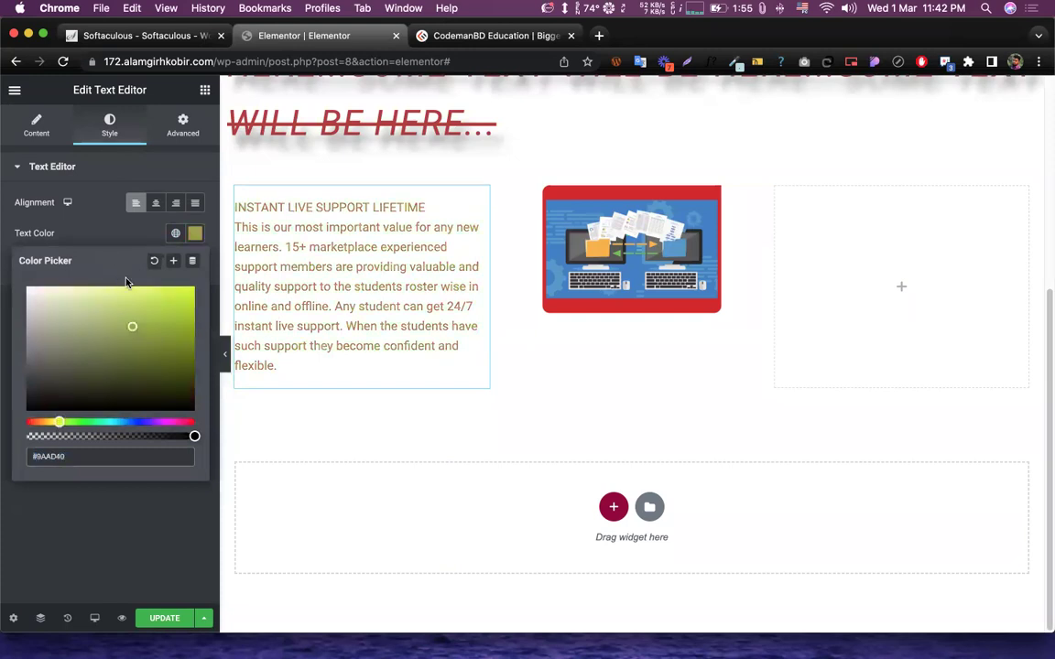
click(95, 422)
click(173, 351)
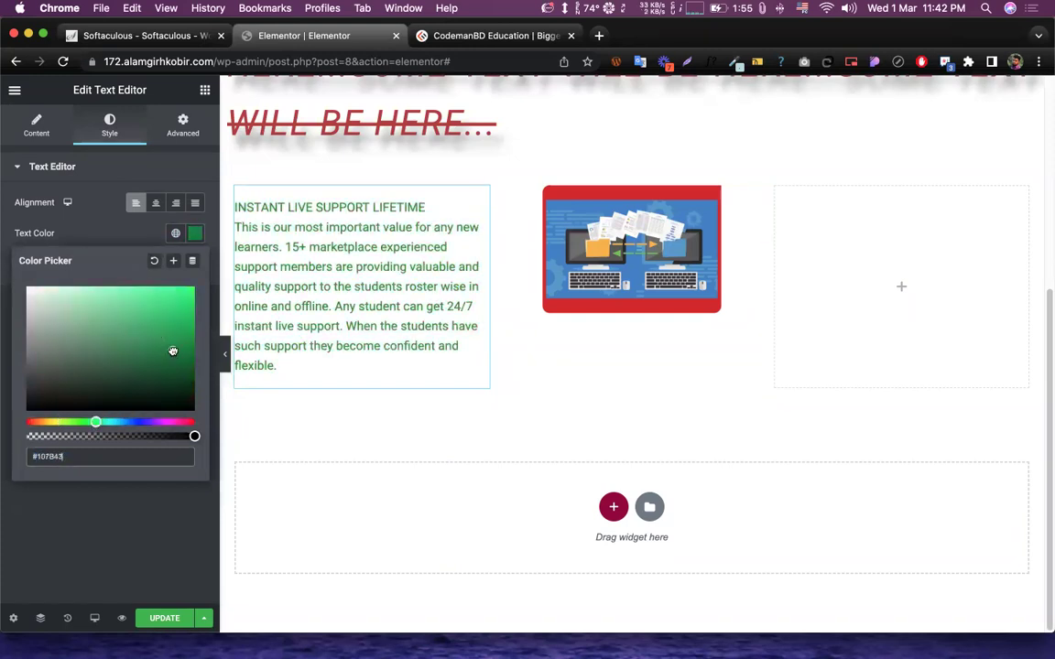
click(95, 229)
- Set the text font family to Roboto Condensed and place a Button widget in the right column
click(194, 264)
scroll(145, 469, down, 1)
scroll(145, 470, up, 1)
click(147, 335)
click(148, 431)
click(94, 275)
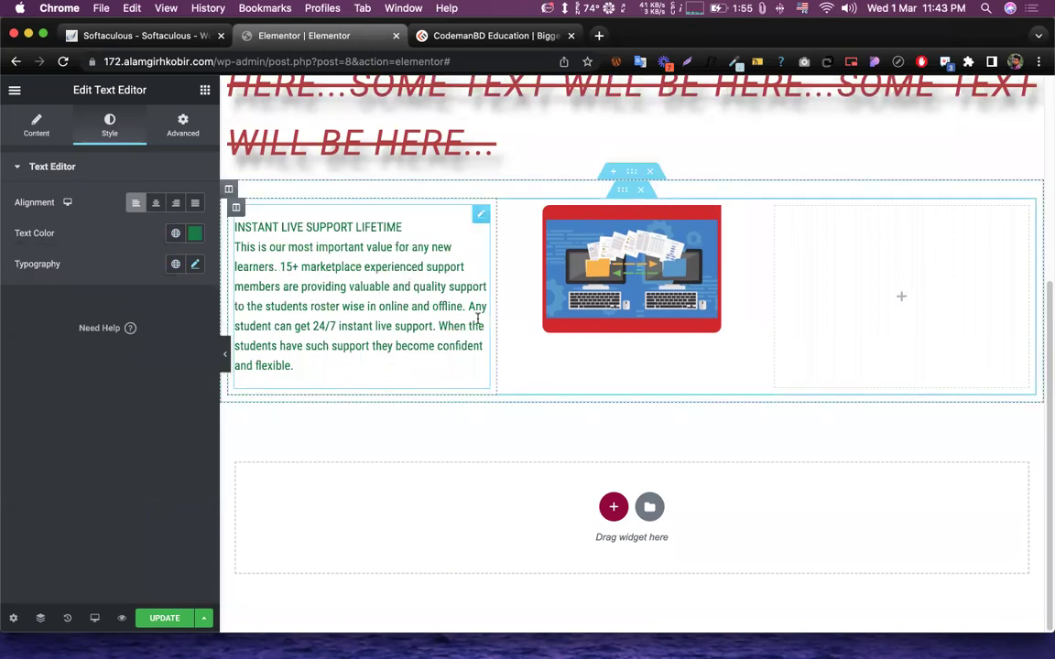
click(204, 90)
drag(160, 364, 843, 306)
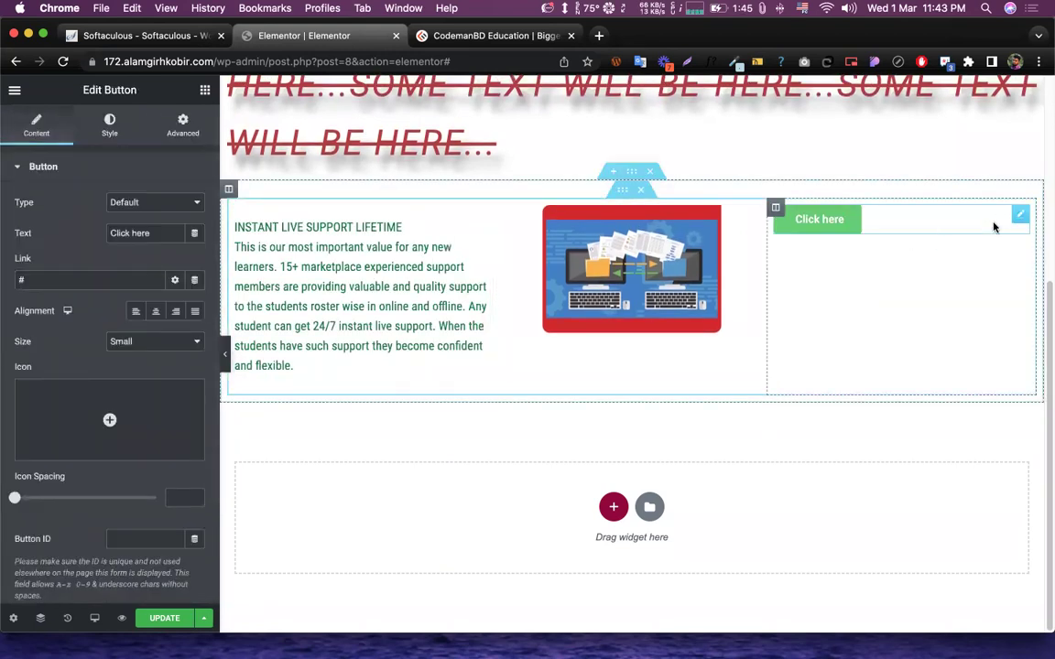
- Change the button label from Click here to Submit Here, fixing typos
double_click(133, 234)
triple_click(132, 235)
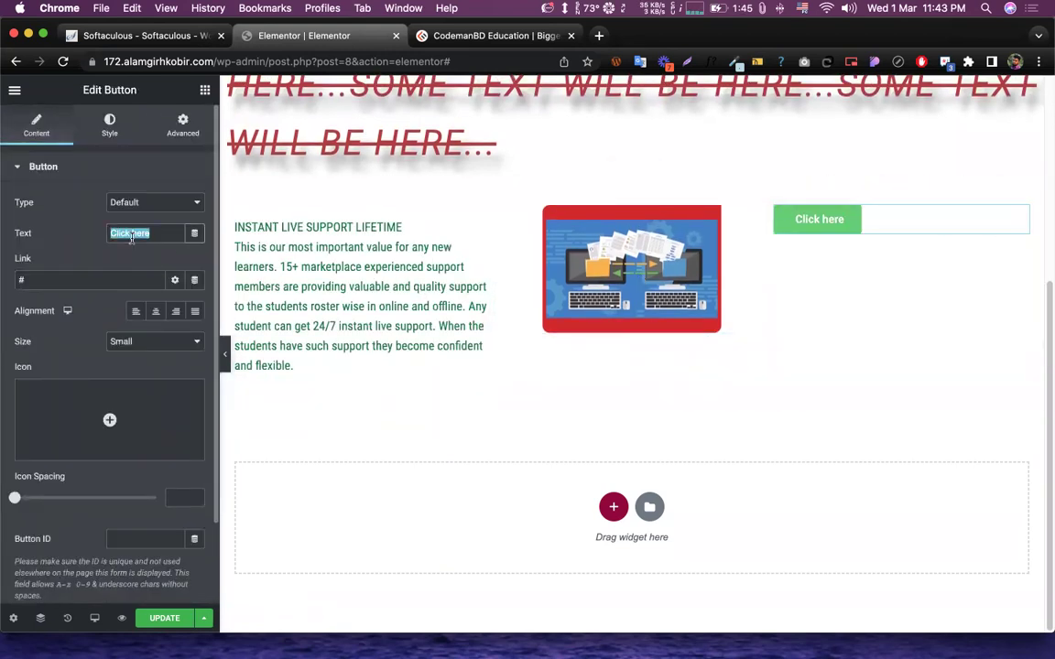
text(S)
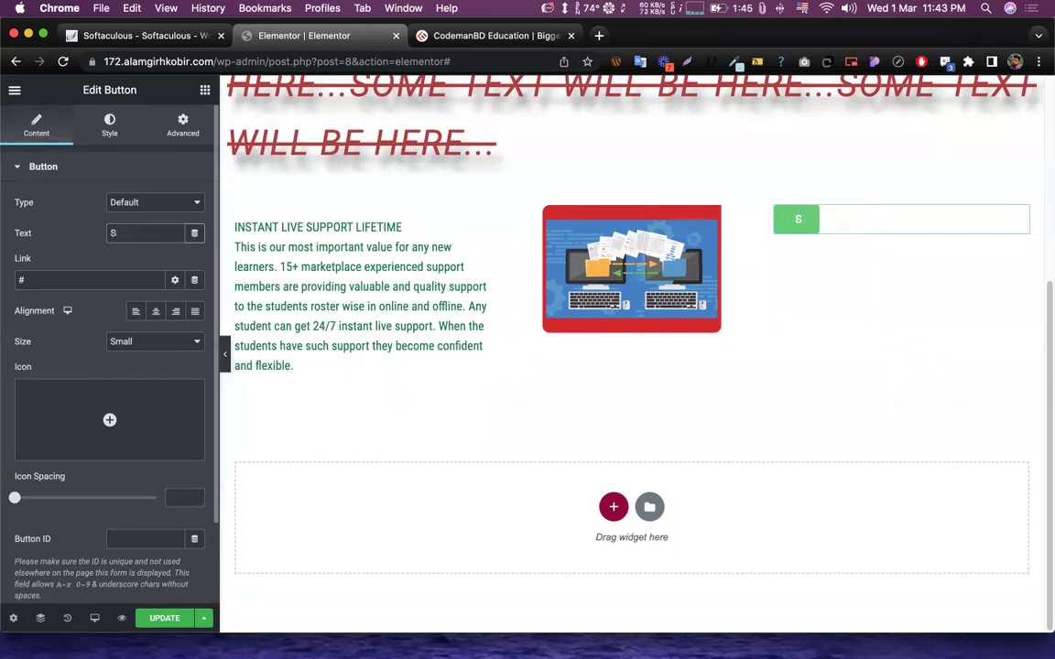
text(ubmit Her)
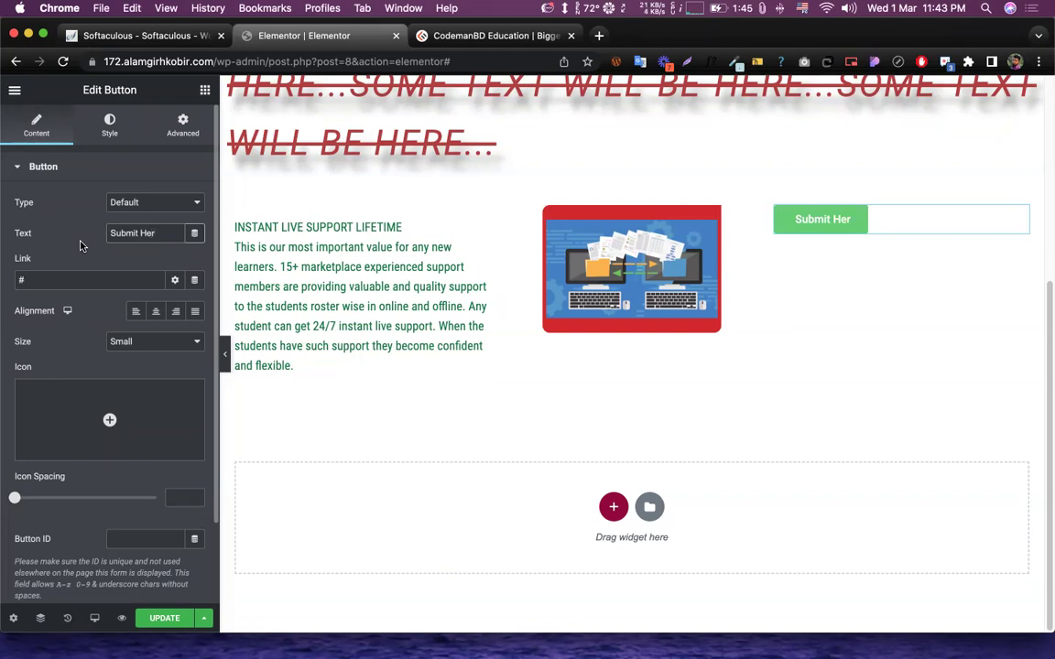
key(BackSpace)
text(er)
key(BackSpace)
key(BackSpace)
- Finish the Submit Here label, then try Info, Success and Warning before settling on the Danger type
text(re)
click(144, 203)
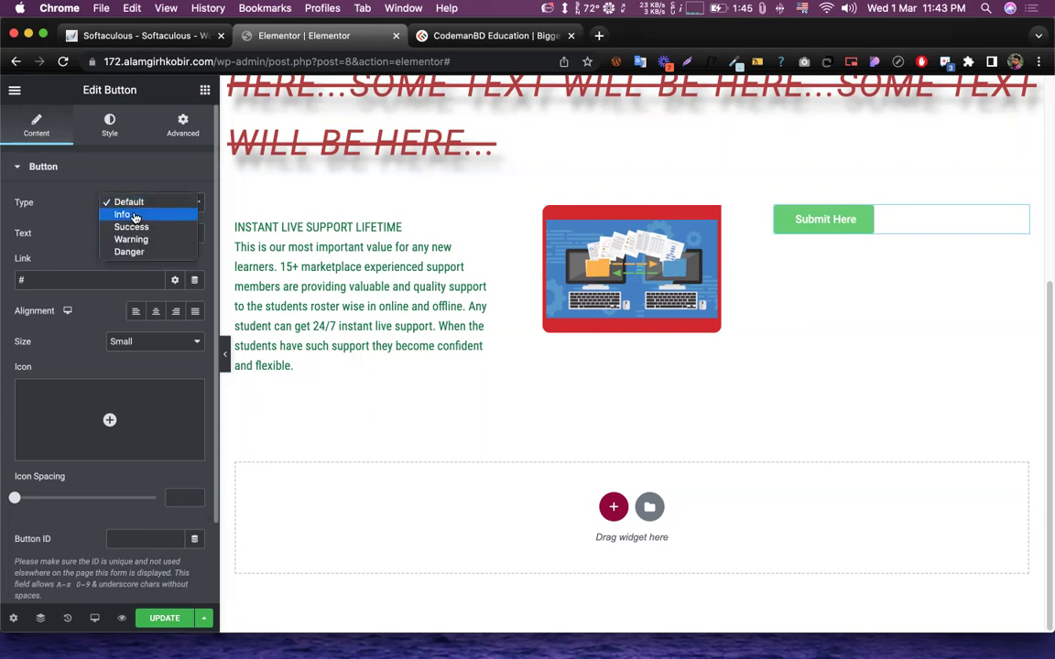
click(151, 213)
click(148, 203)
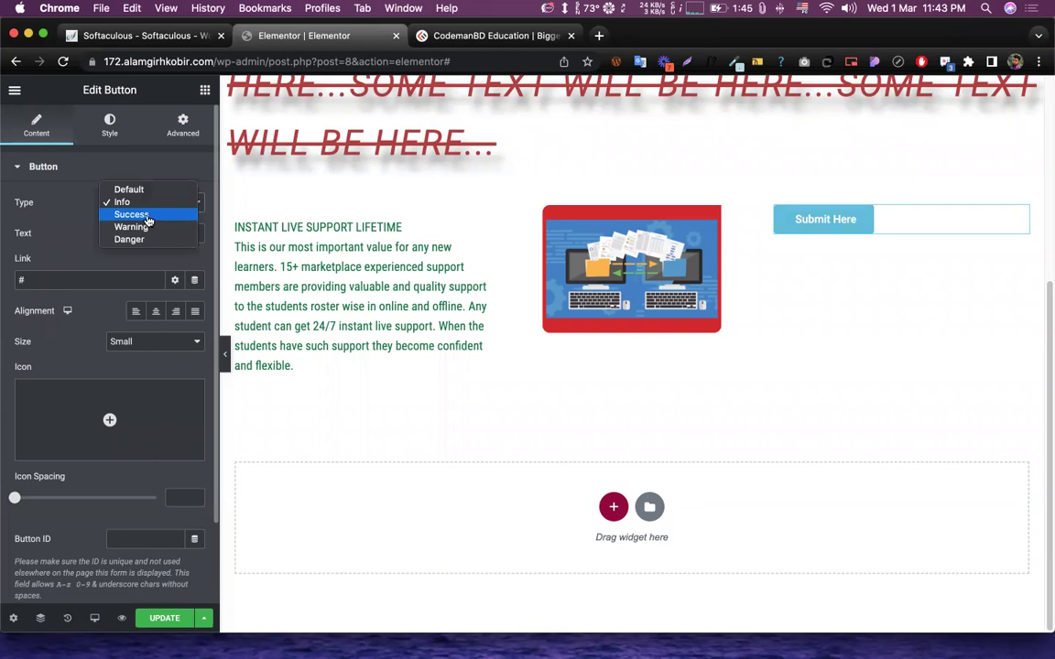
click(147, 217)
click(149, 203)
click(150, 221)
click(152, 205)
click(144, 215)
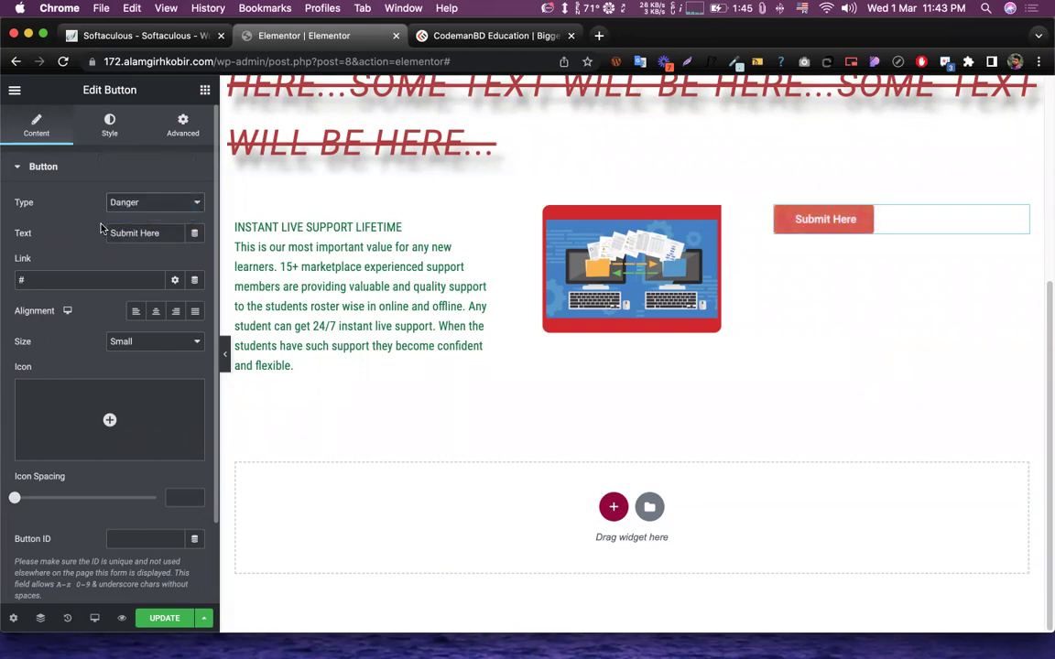
click(119, 207)
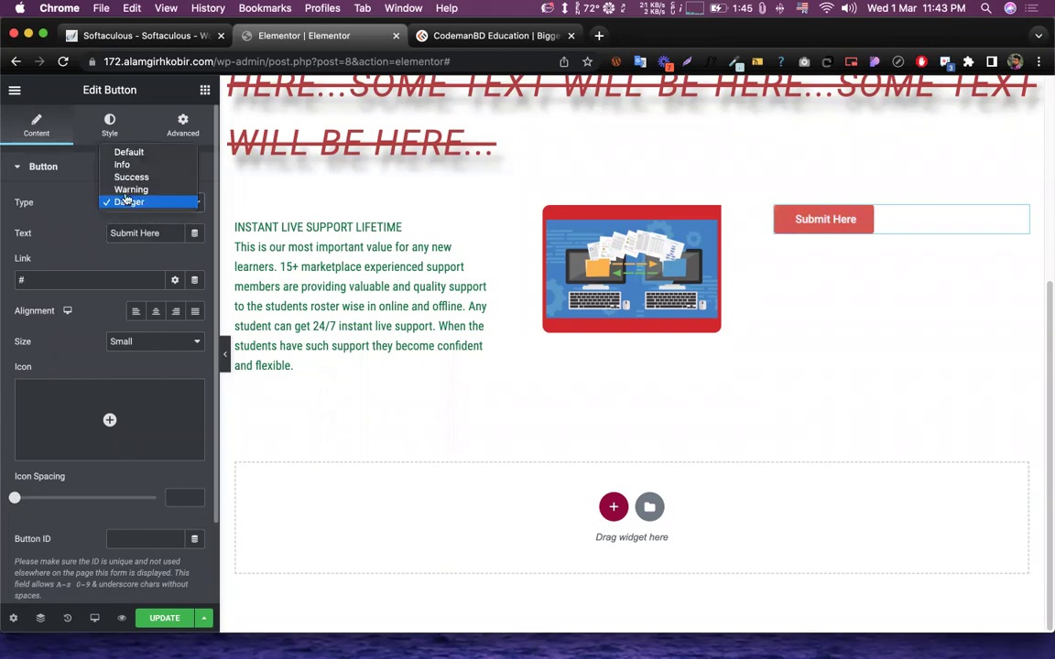
click(78, 227)
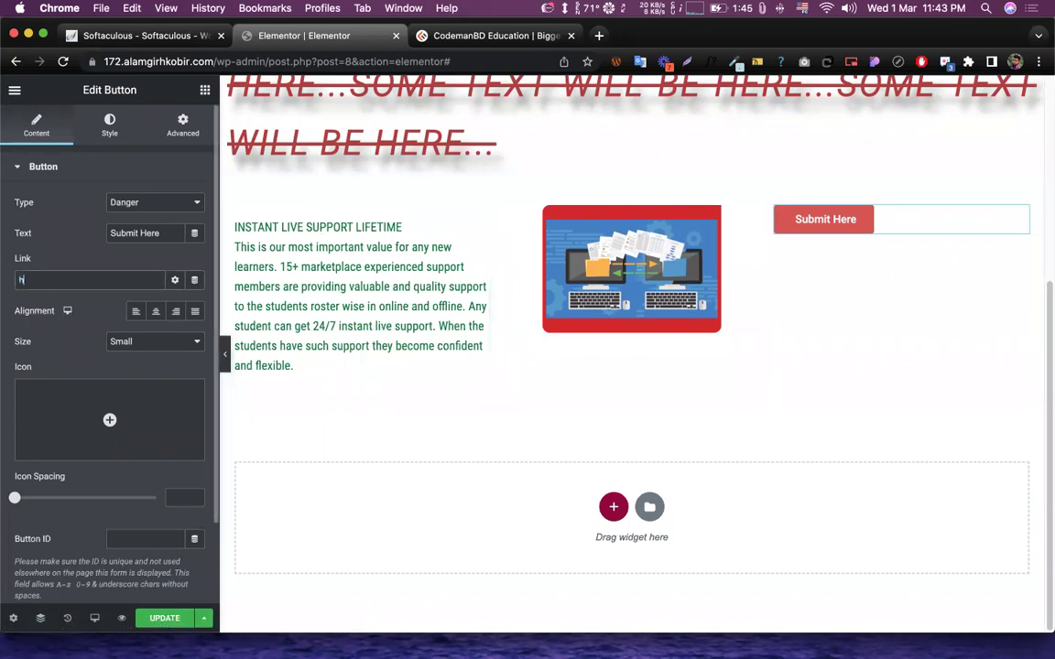
text(://codemanbd.com)
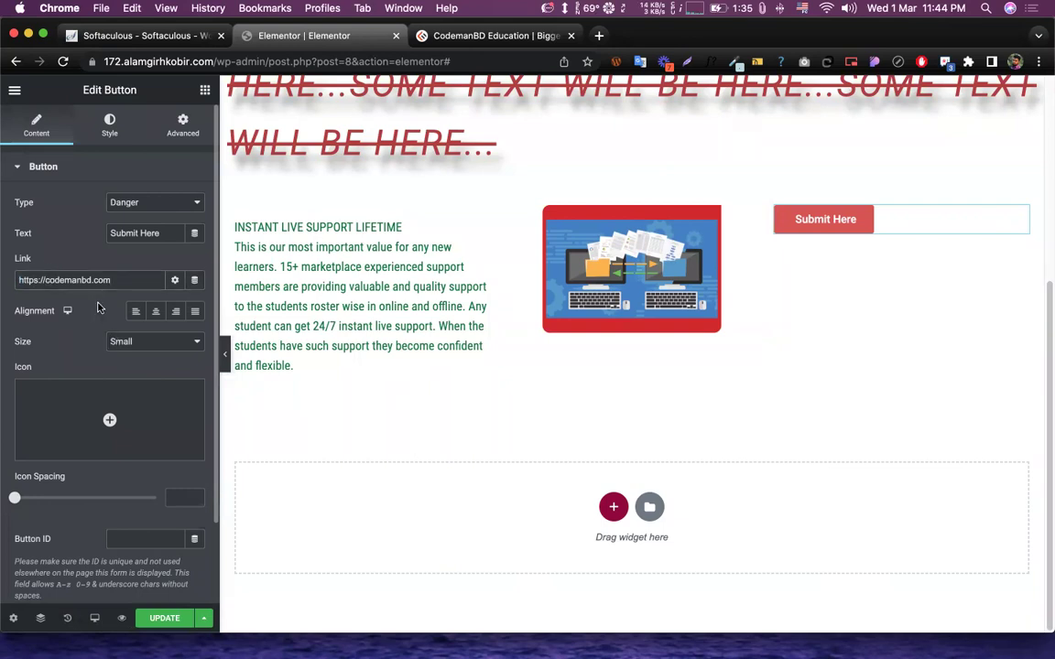
click(155, 312)
click(173, 314)
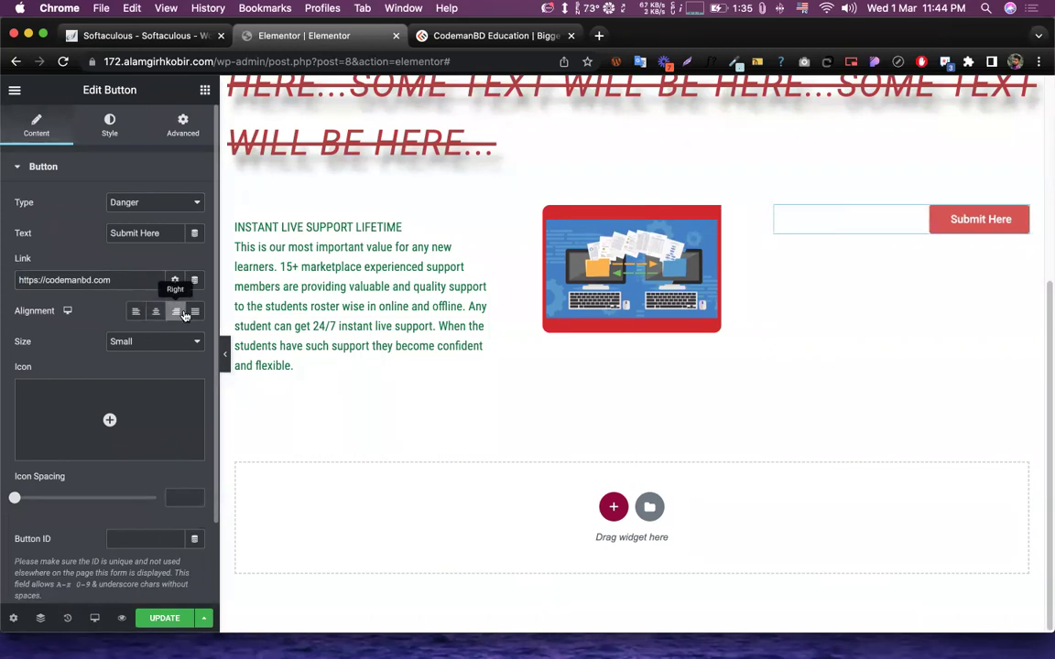
click(193, 313)
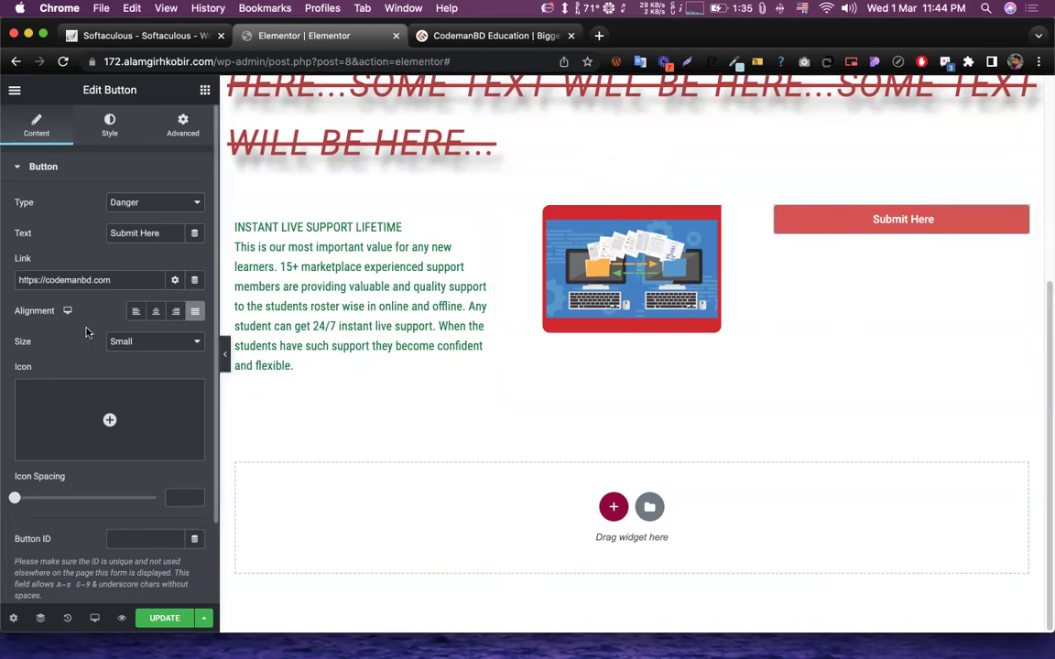
- Set the button size to Extra Large after trying Medium and Large
click(146, 348)
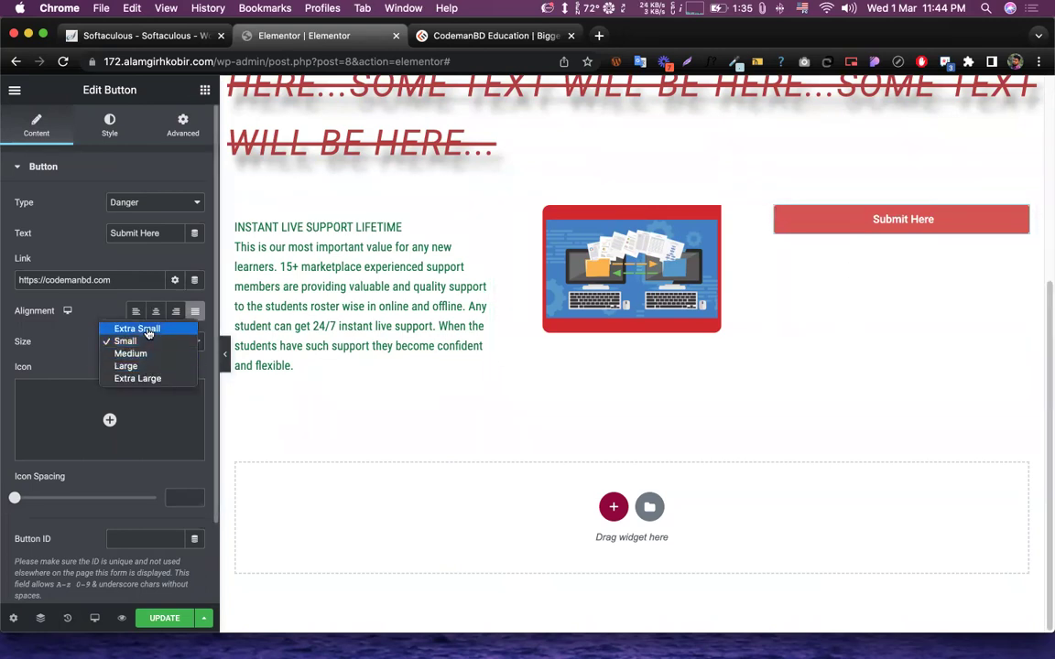
click(147, 354)
click(147, 345)
click(137, 355)
click(160, 348)
click(161, 358)
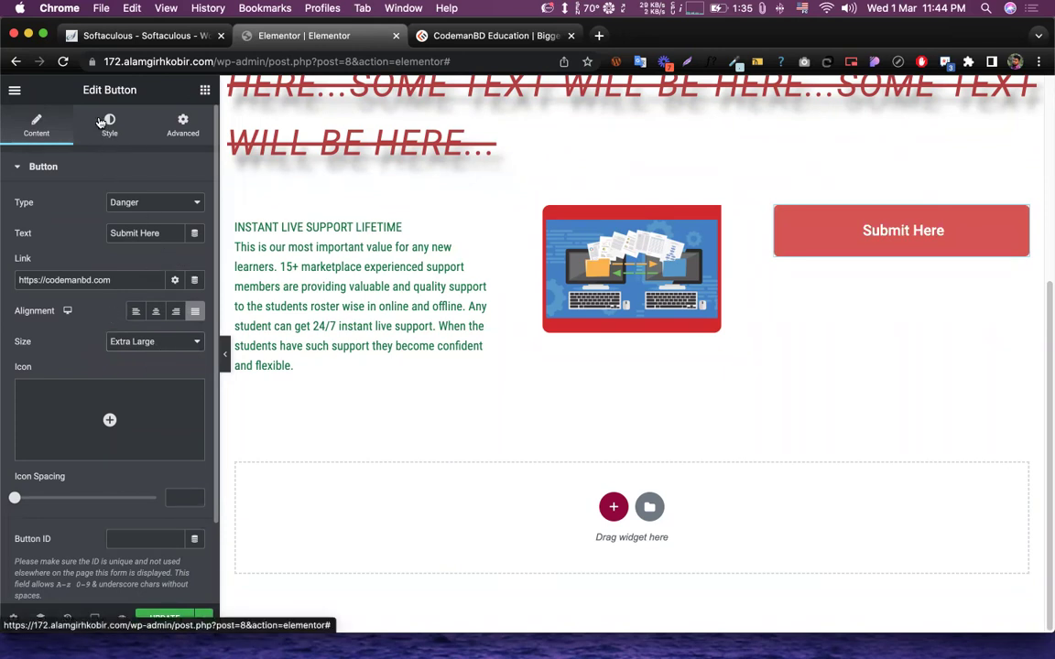
- Insert the pointing-hand icon from the Icon Library into the Submit Here button
scroll(118, 242, down, 3)
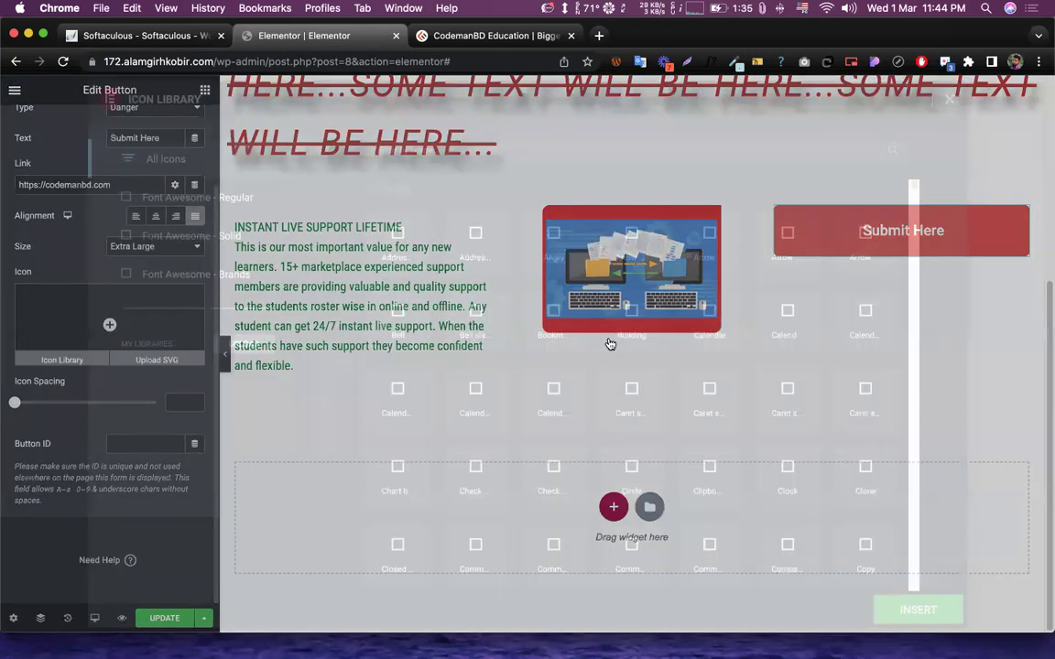
scroll(641, 384, down, 5)
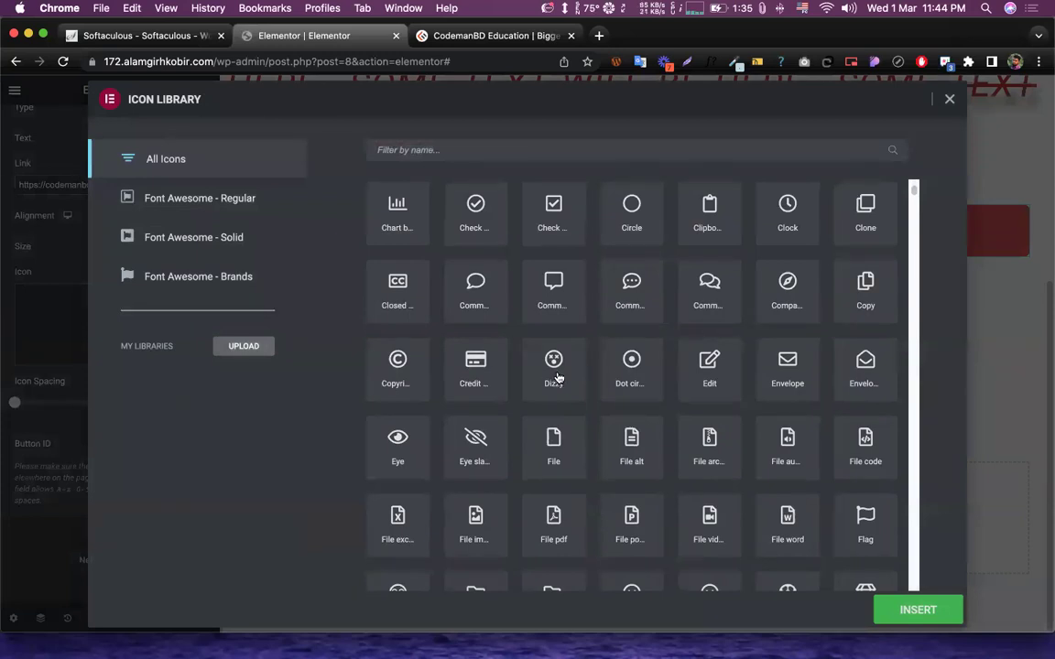
scroll(558, 377, down, 8)
scroll(753, 421, down, 3)
scroll(753, 422, up, 4)
click(785, 406)
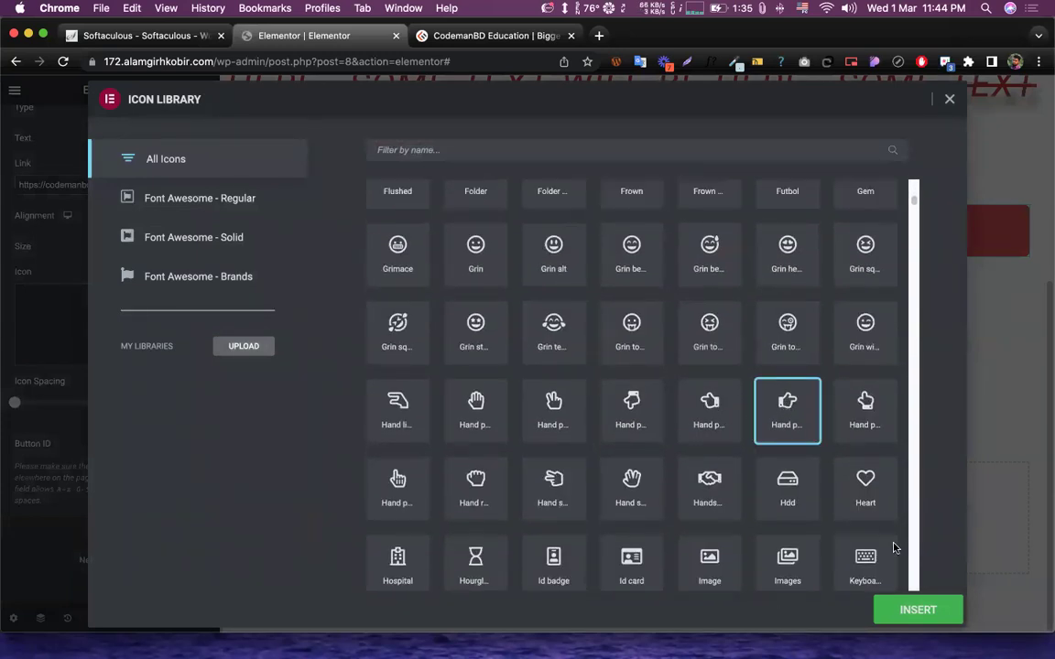
click(909, 614)
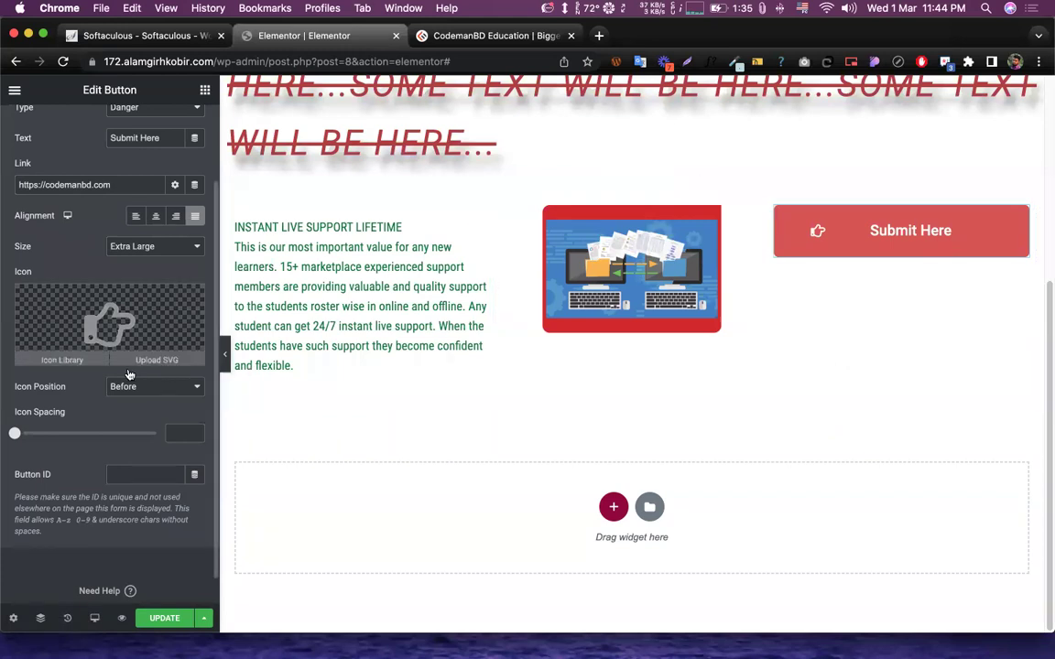
- Set the icon position to Before after briefly trying After
click(164, 394)
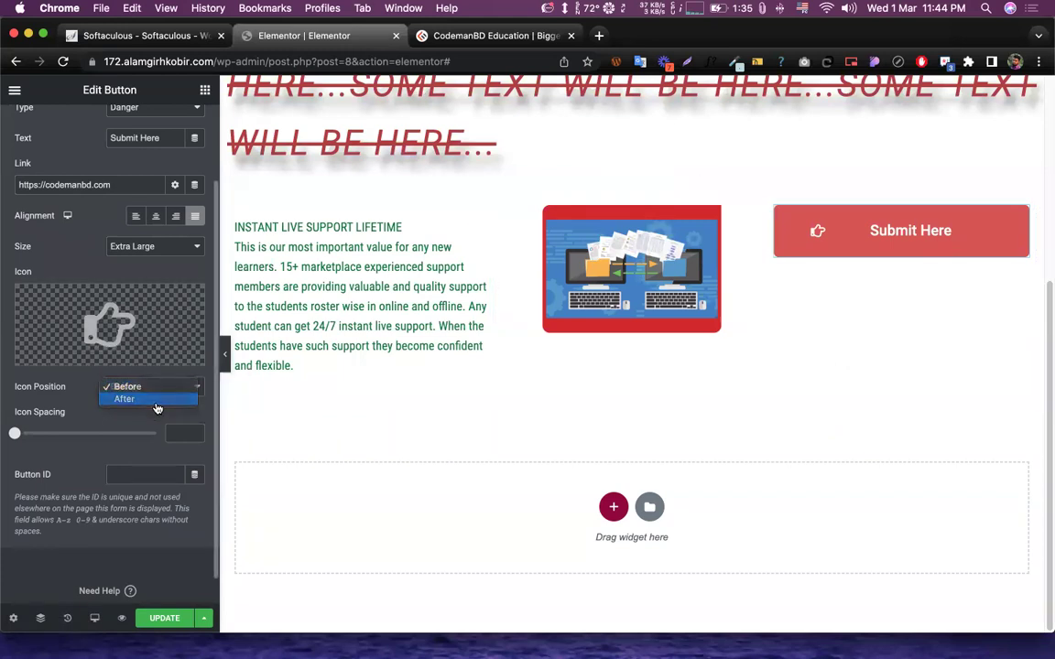
click(156, 404)
click(157, 386)
click(146, 375)
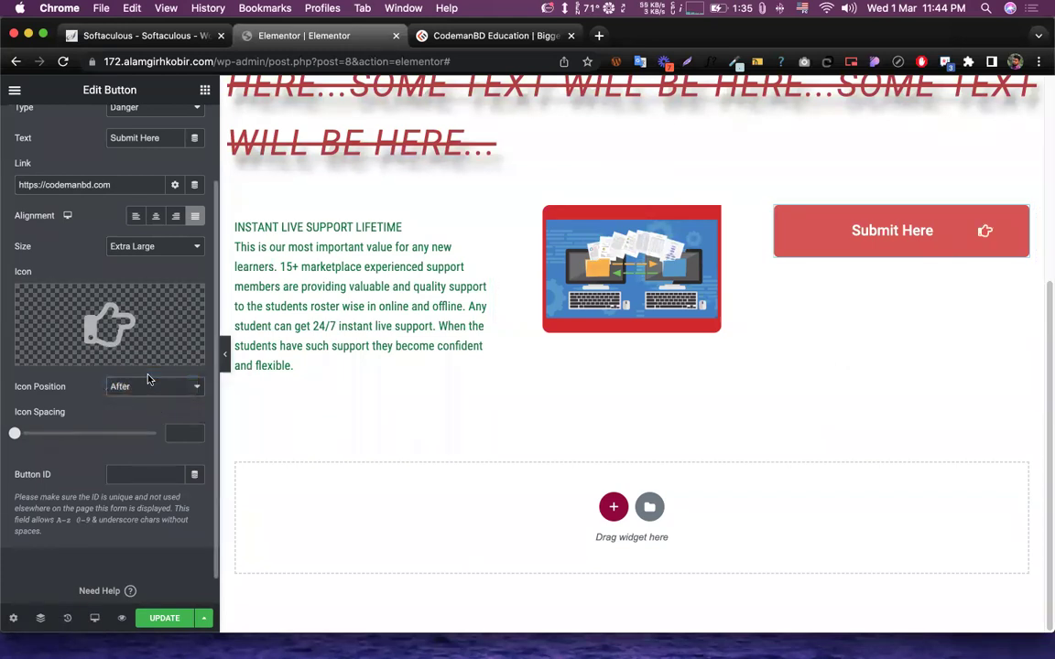
click(149, 392)
click(79, 420)
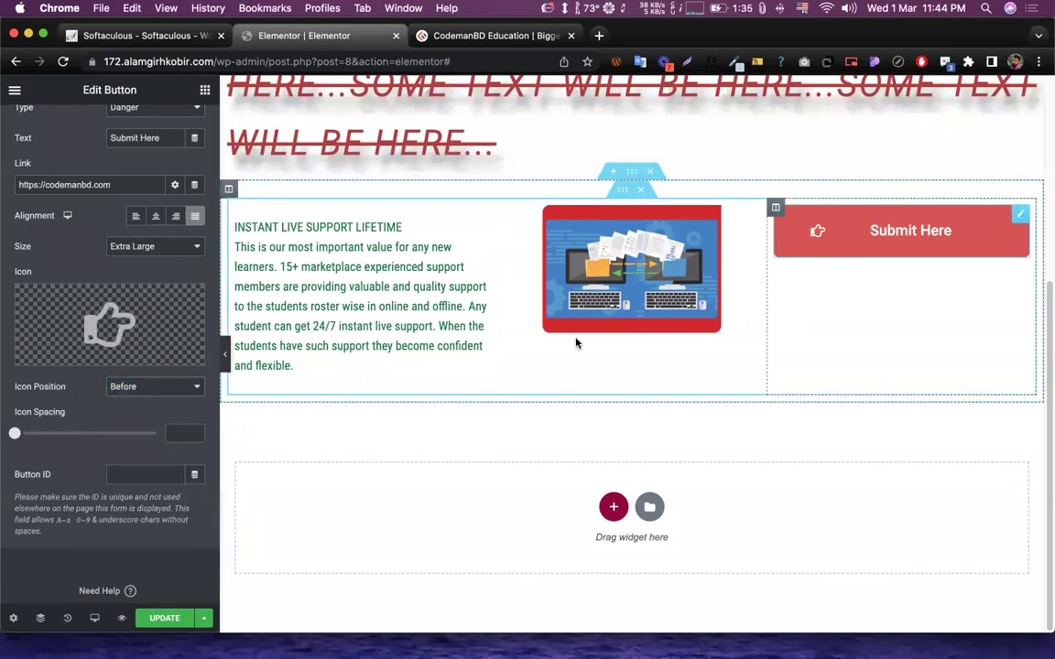
- Widen the icon spacing and try Center, Left, Right and Justified button alignments
mouse_move(180, 296)
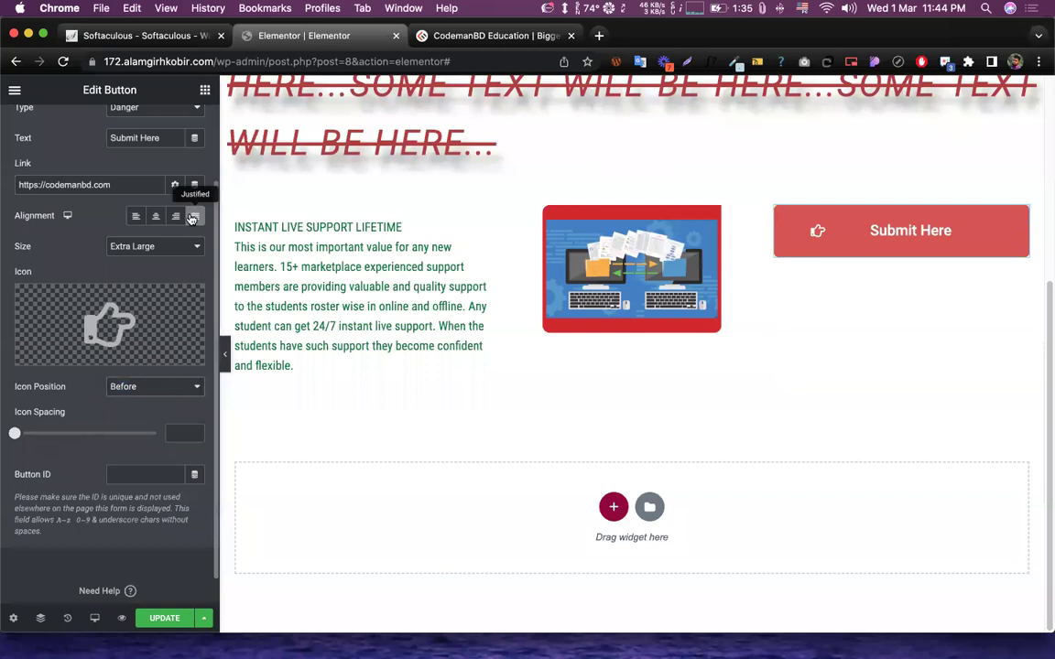
mouse_move(14, 433)
mouse_down()
mouse_move(232, 452)
mouse_move(133, 434)
mouse_move(12, 433)
mouse_up()
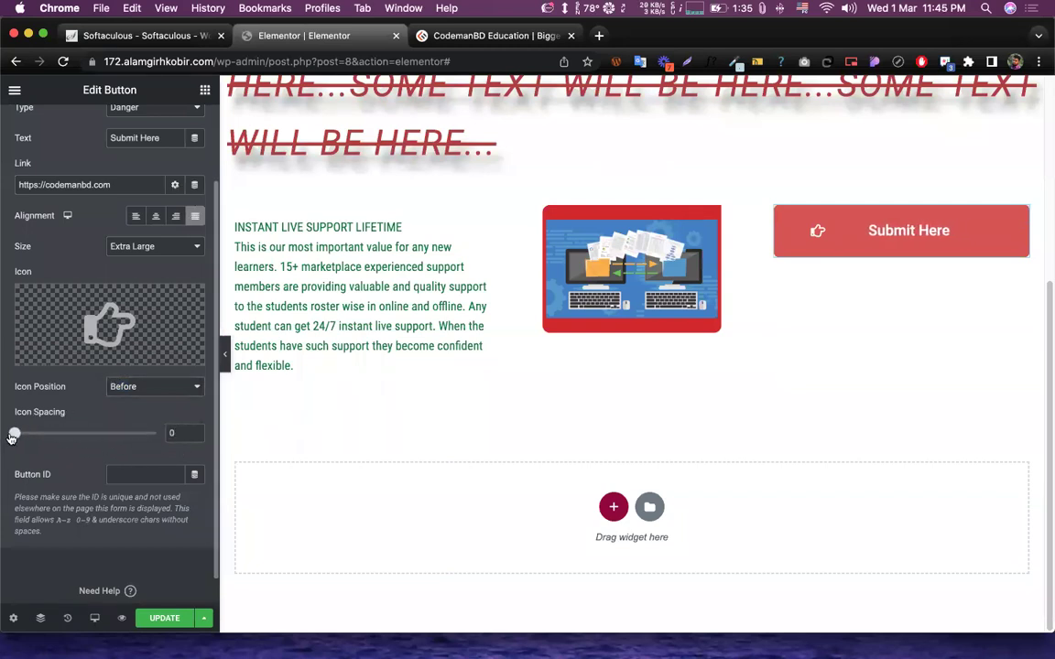
click(155, 215)
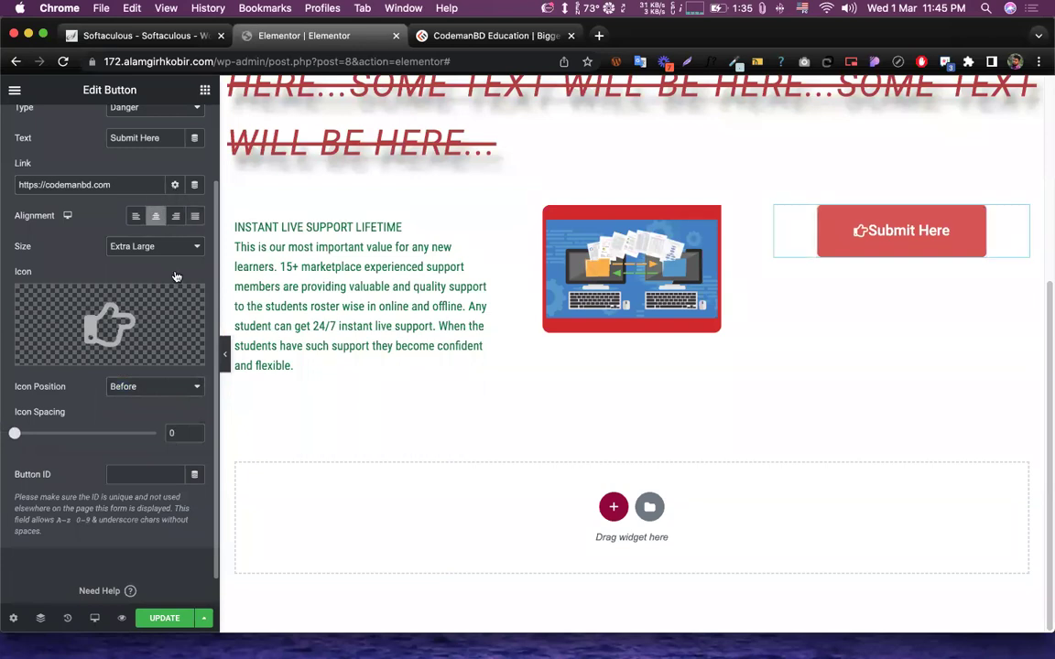
drag(14, 434, 111, 434)
click(135, 215)
click(176, 215)
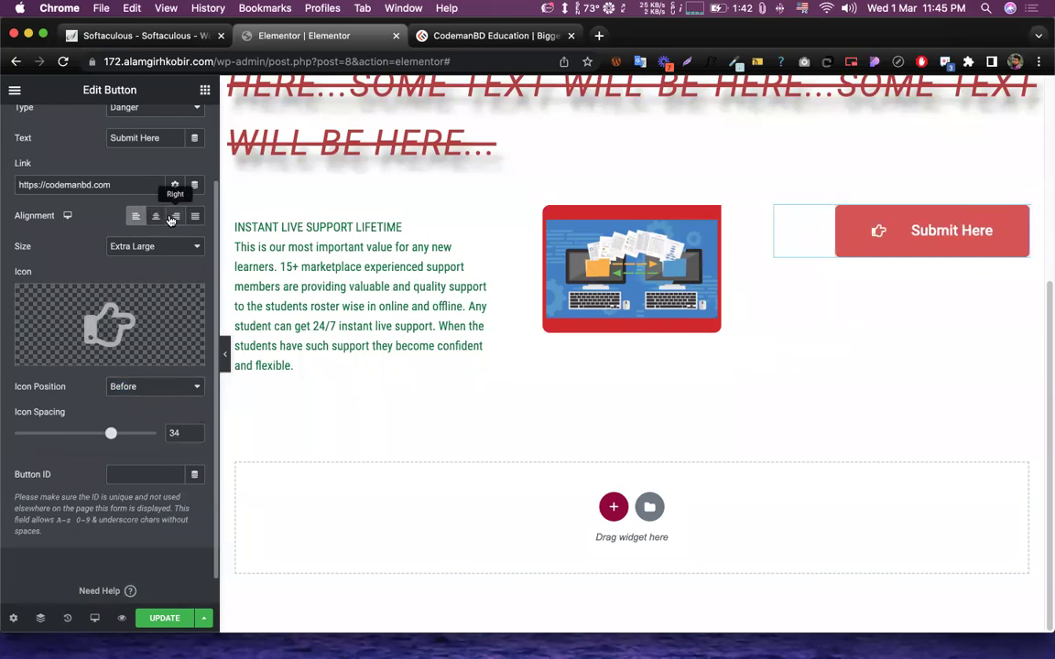
click(195, 215)
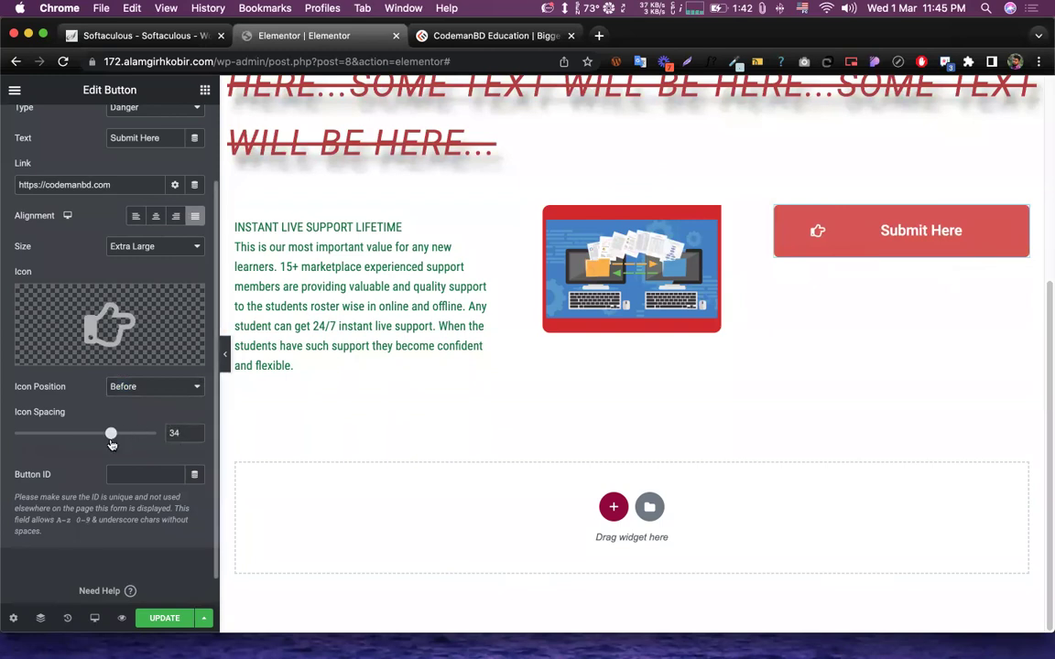
- Set the icon spacing to 26 and centre the button in its column
drag(111, 434, 80, 436)
drag(130, 433, 66, 434)
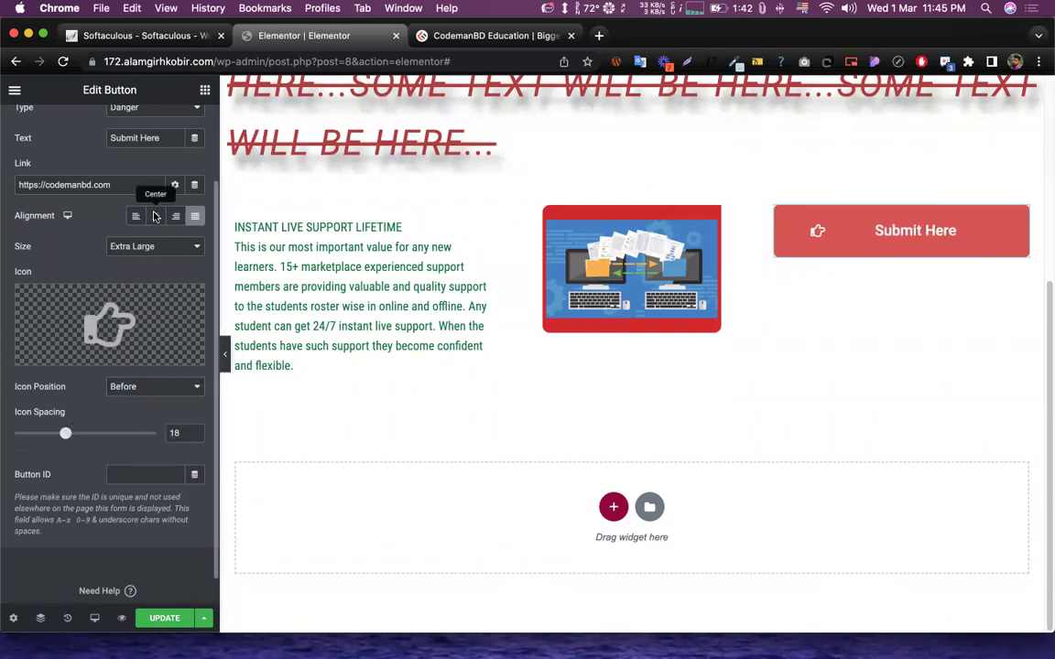
click(155, 216)
drag(71, 438, 92, 439)
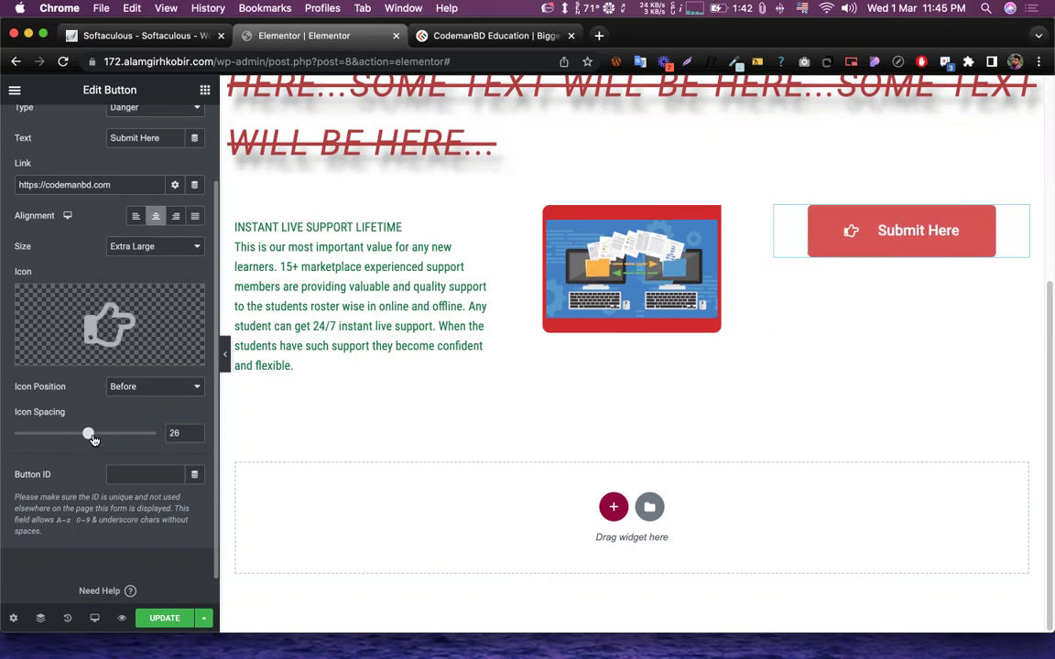
mouse_move(178, 356)
scroll(73, 431, down, 1)
scroll(128, 366, up, 3)
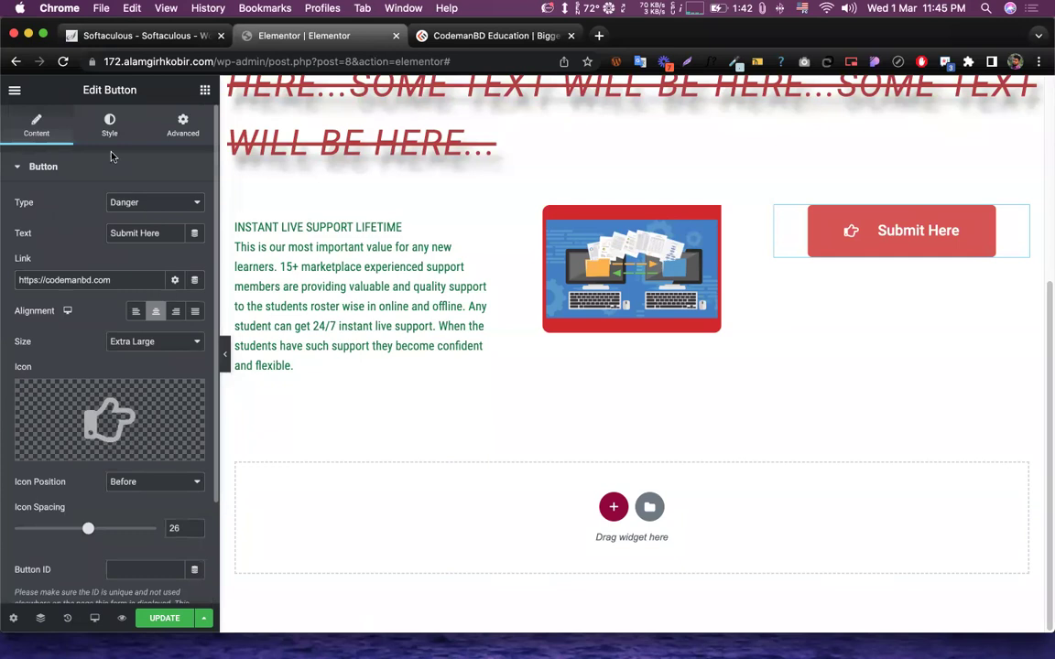
- In the button's Style typography, enlarge the text and set font weight 900
click(107, 129)
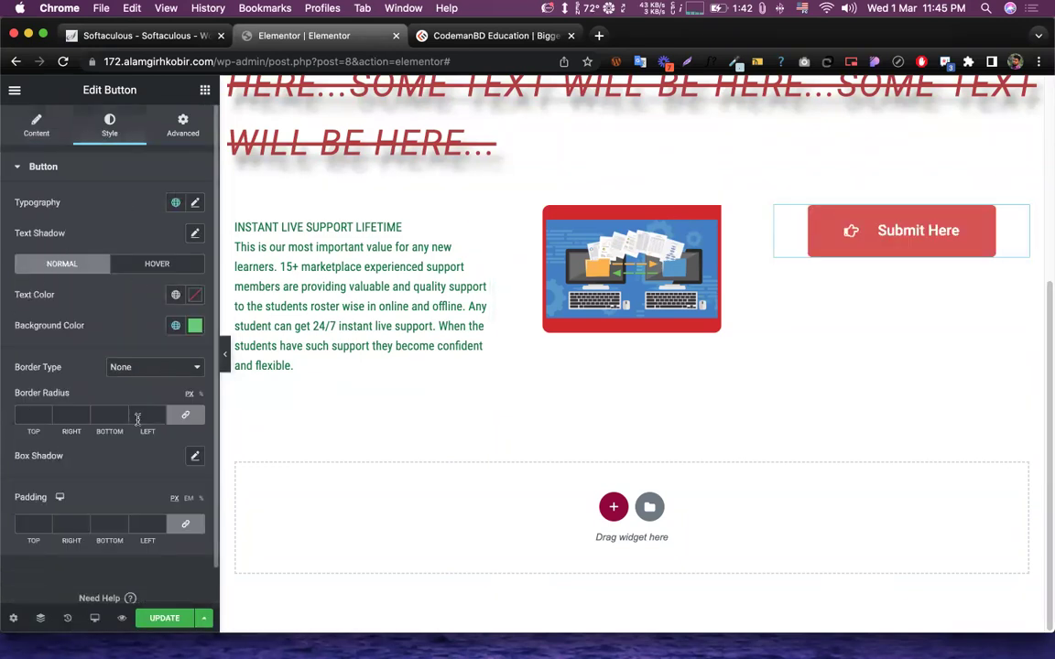
click(196, 204)
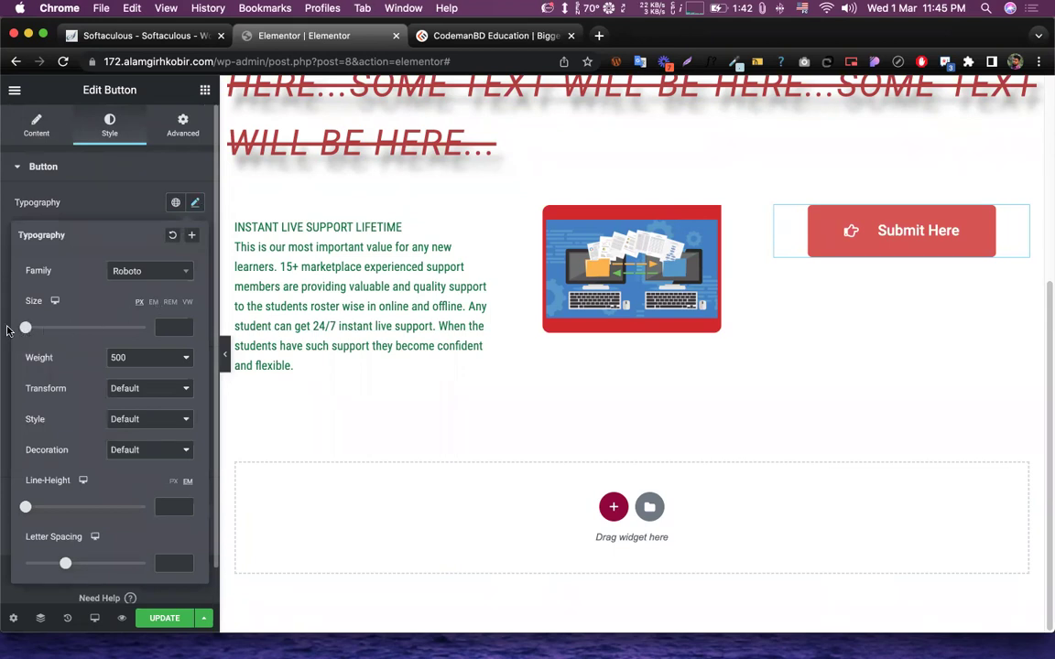
mouse_move(26, 328)
mouse_down()
mouse_move(53, 331)
mouse_move(42, 338)
mouse_up()
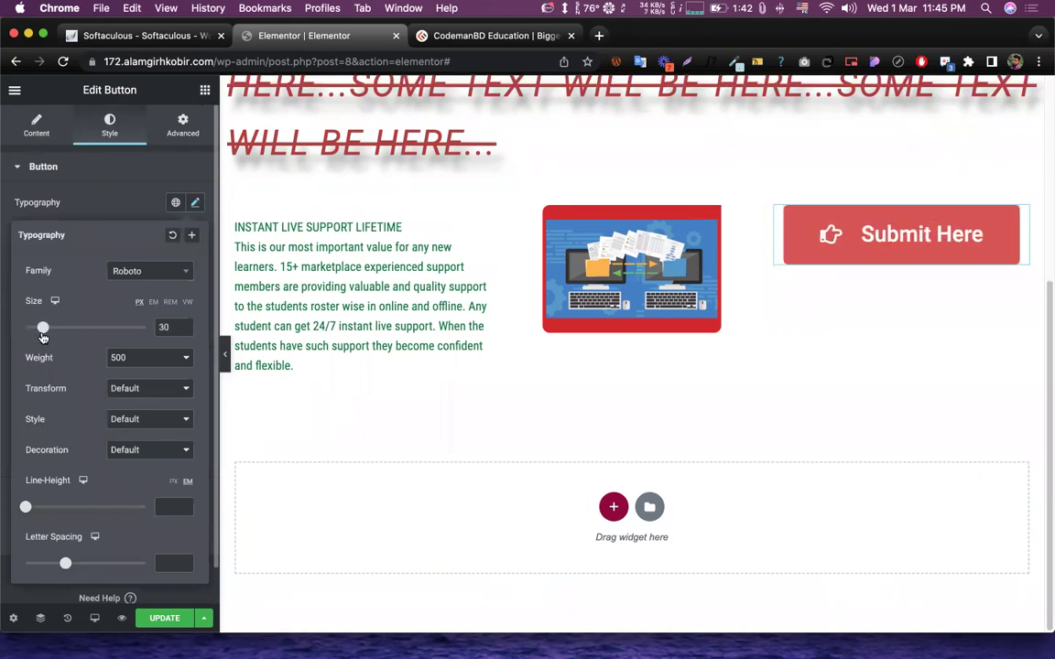
click(131, 360)
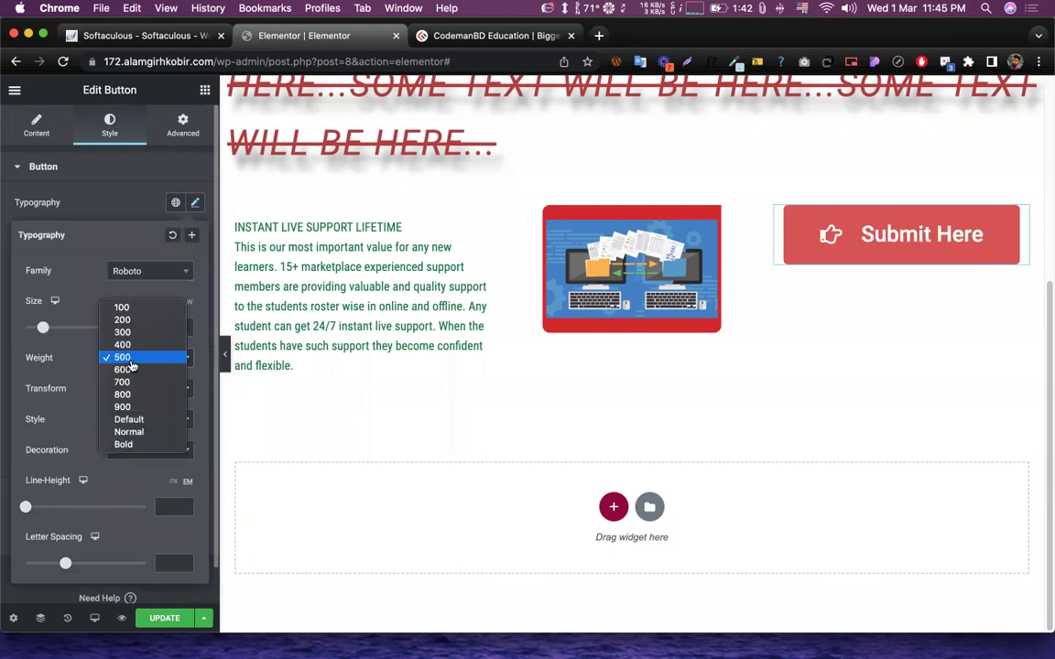
click(127, 407)
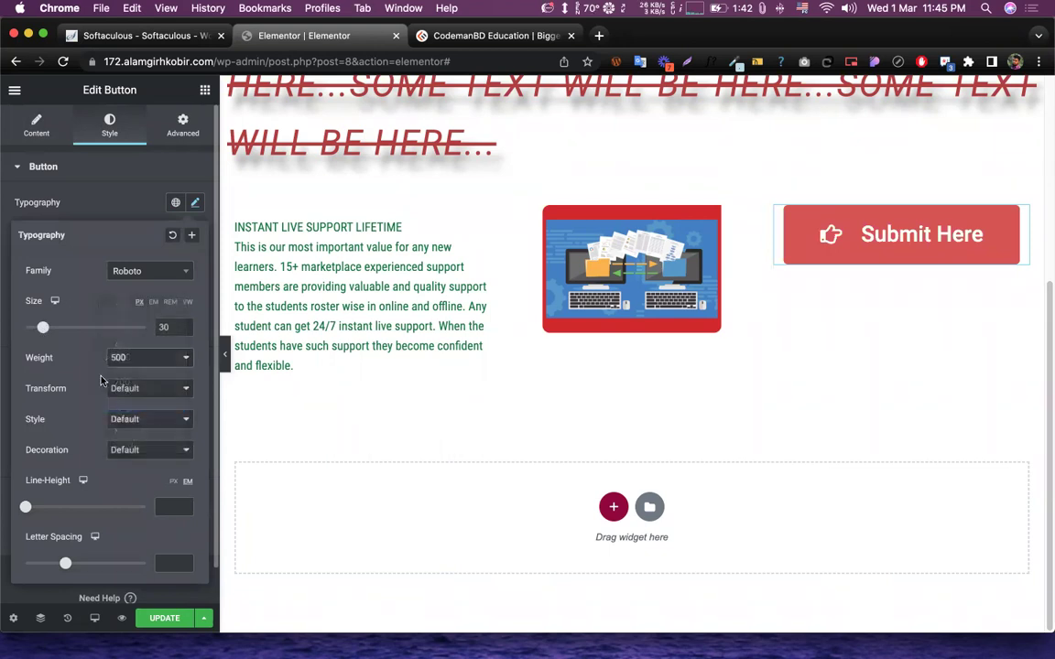
scroll(117, 376, down, 1)
- Make the label uppercase and reduce the text size to 26
click(142, 344)
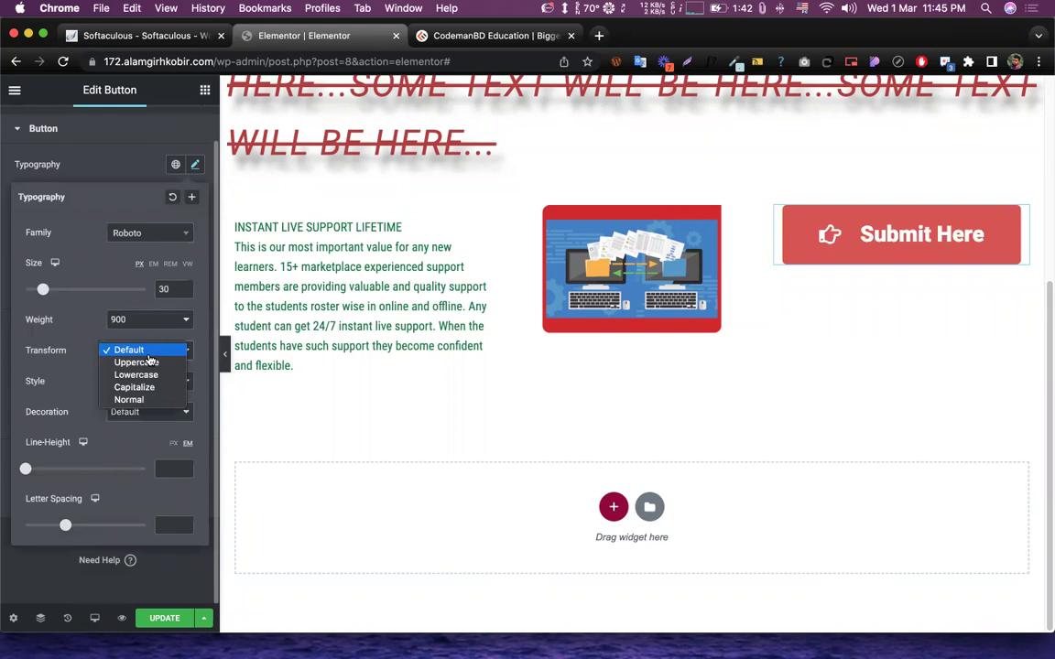
click(139, 361)
click(161, 350)
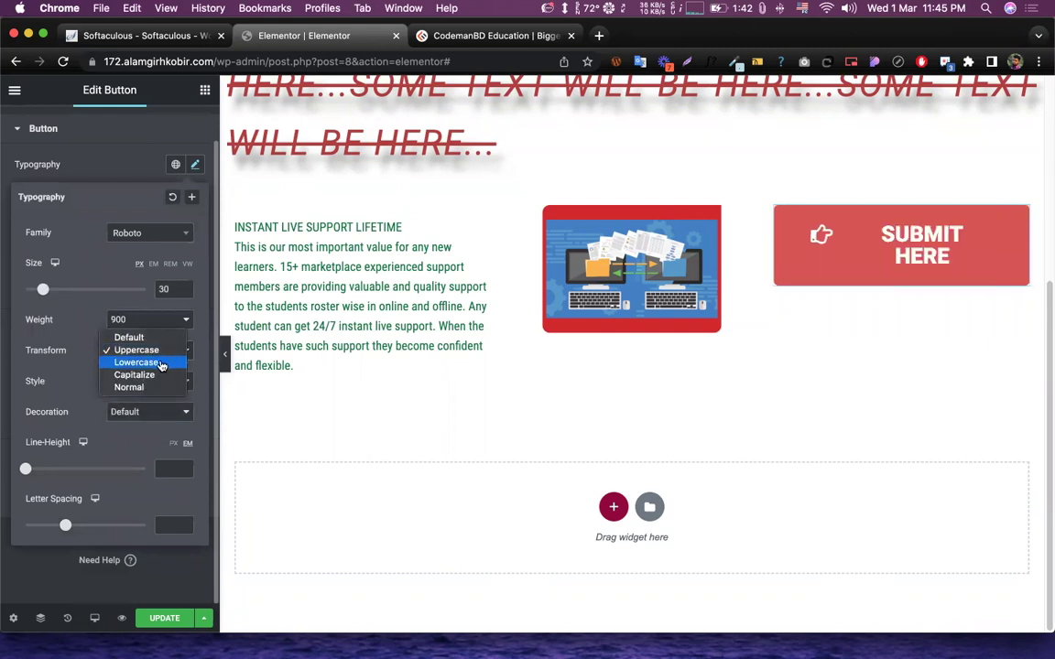
click(155, 364)
click(154, 350)
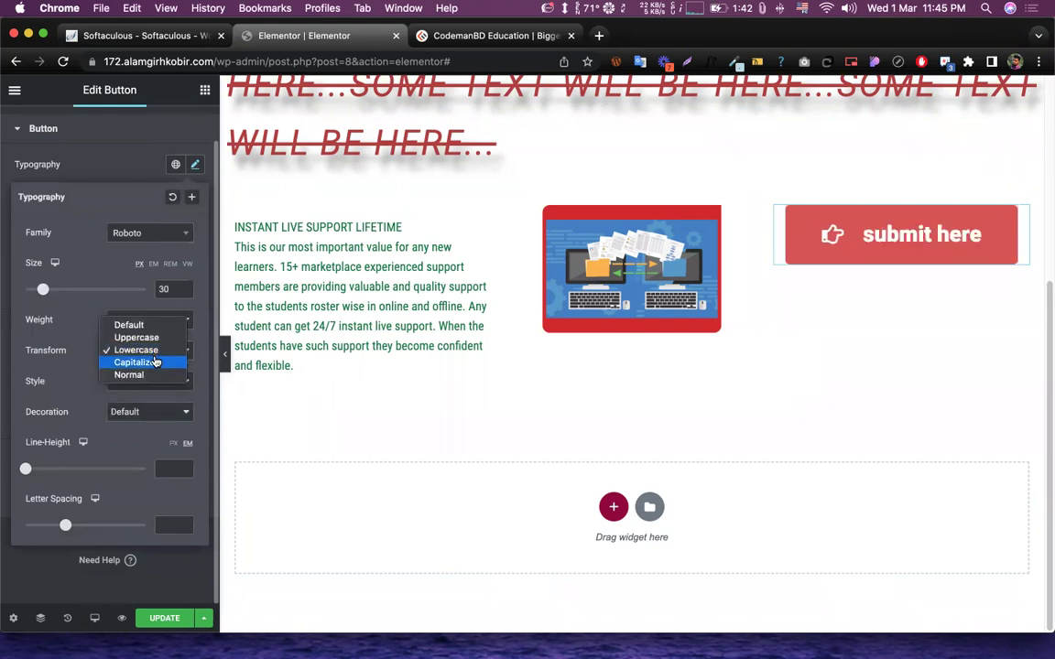
click(156, 362)
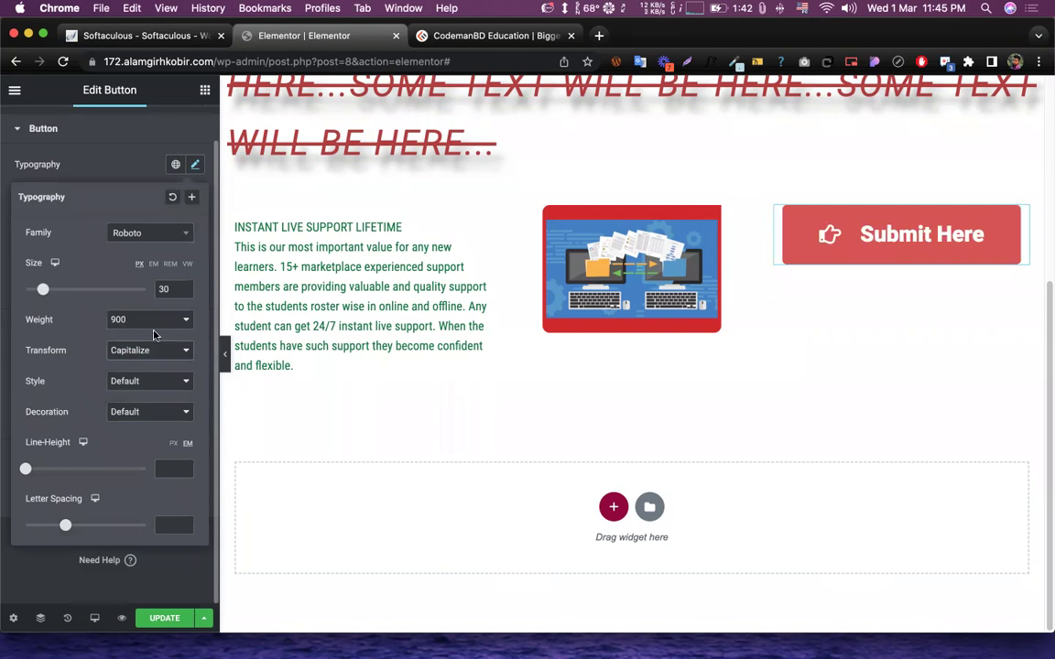
click(148, 357)
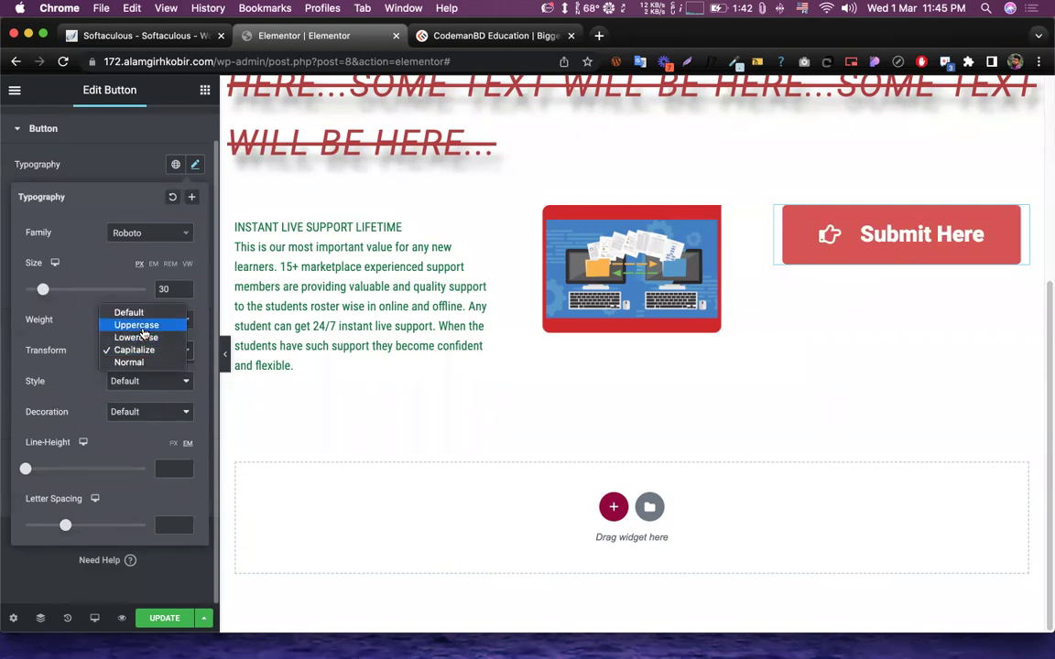
key(Escape)
click(185, 292)
click(184, 293)
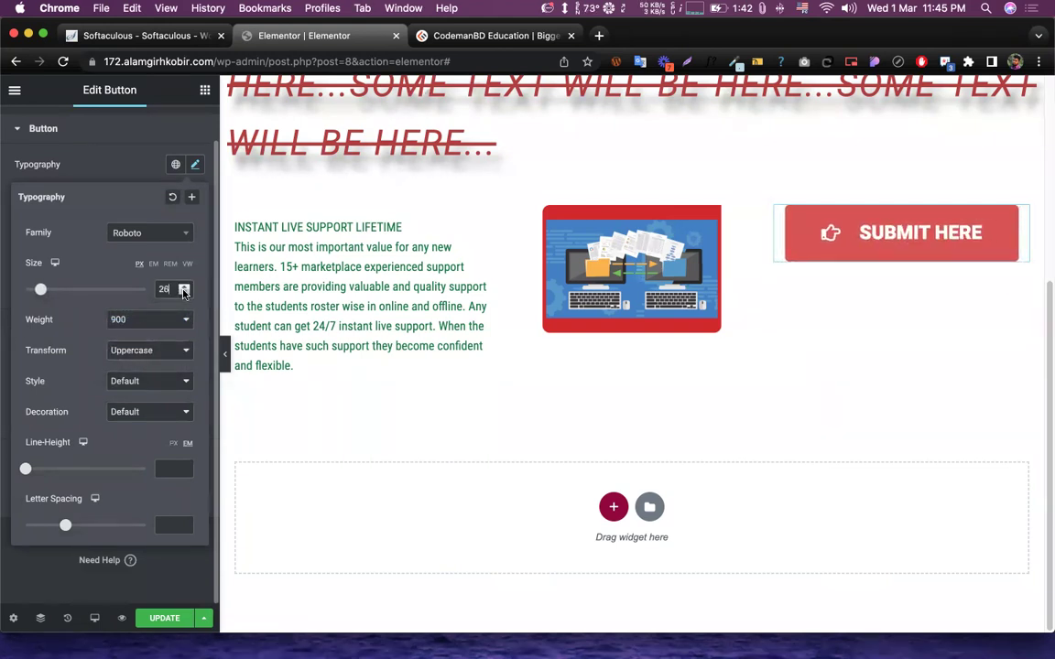
click(149, 385)
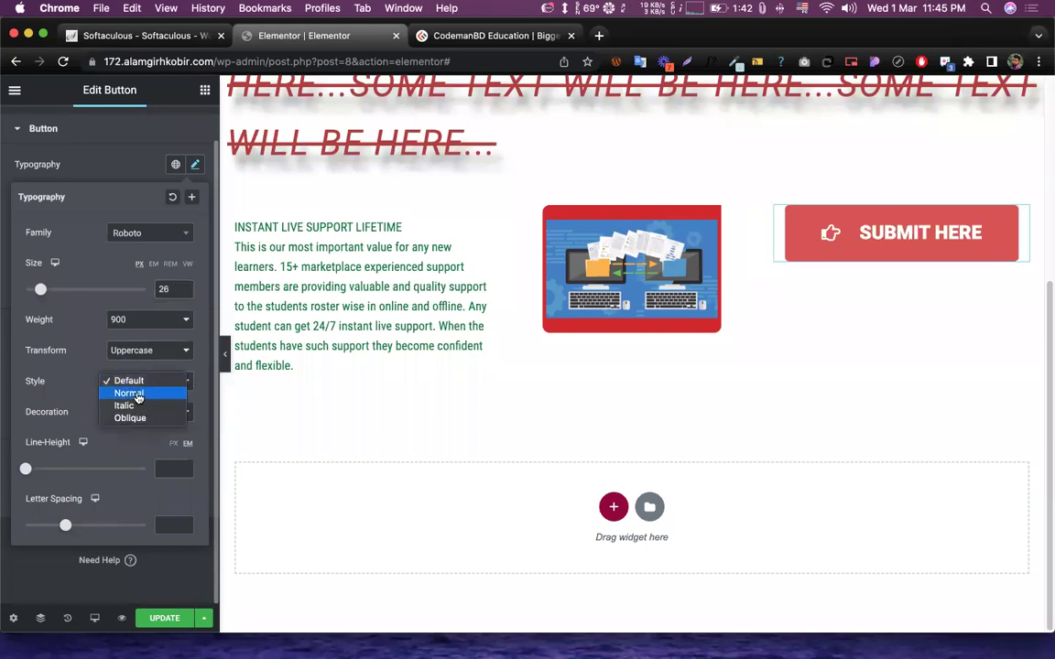
key(Escape)
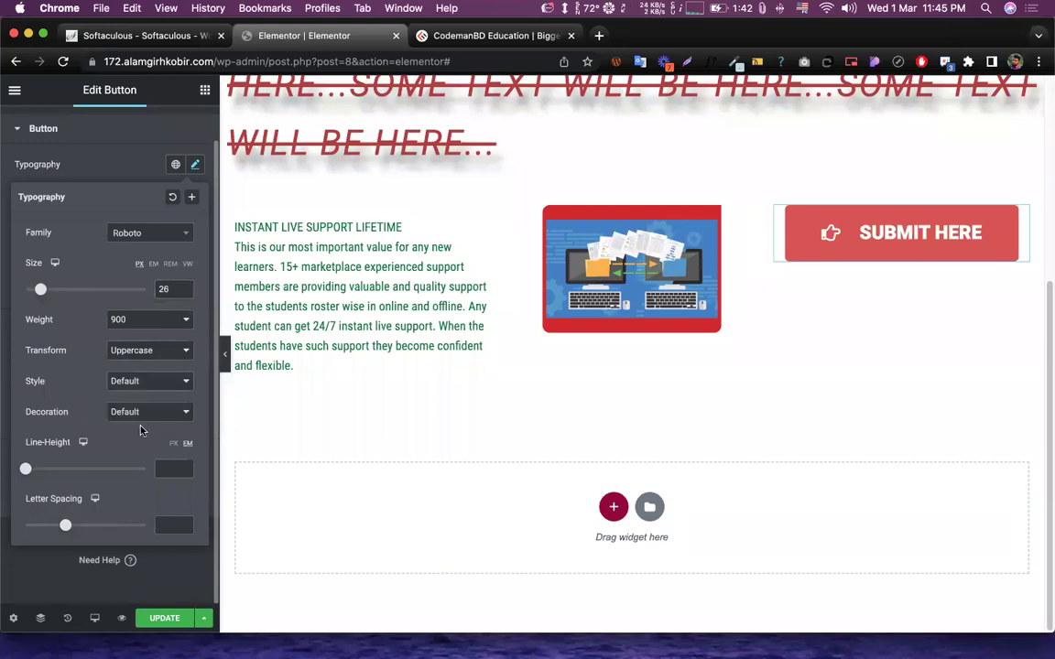
click(103, 170)
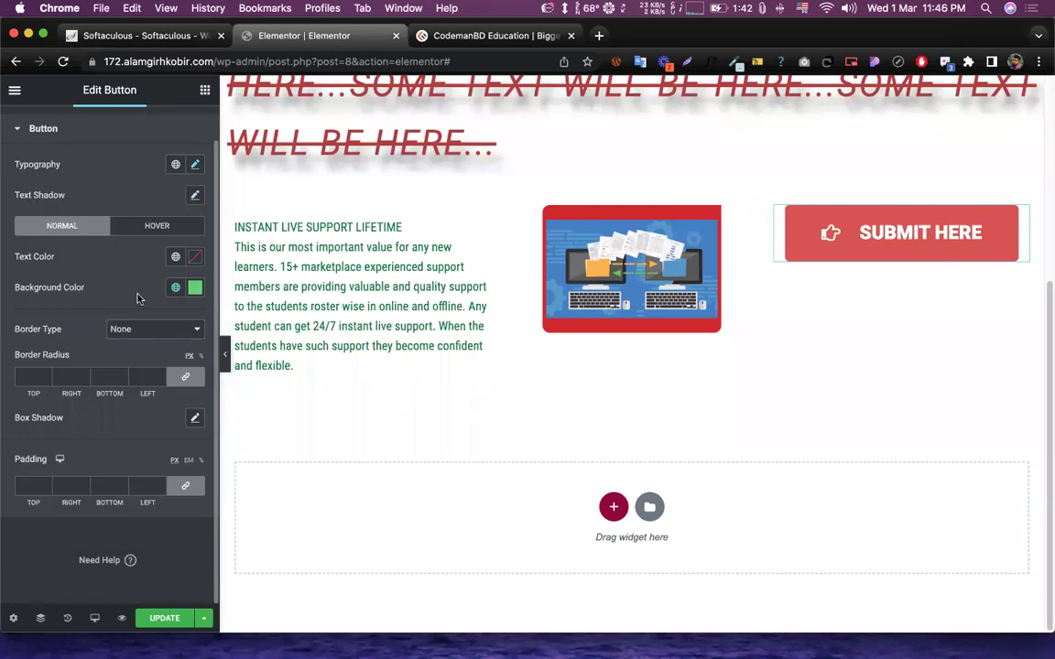
- Try a text shadow, remove it, and make the button text purple (#AD1CE6)
click(194, 197)
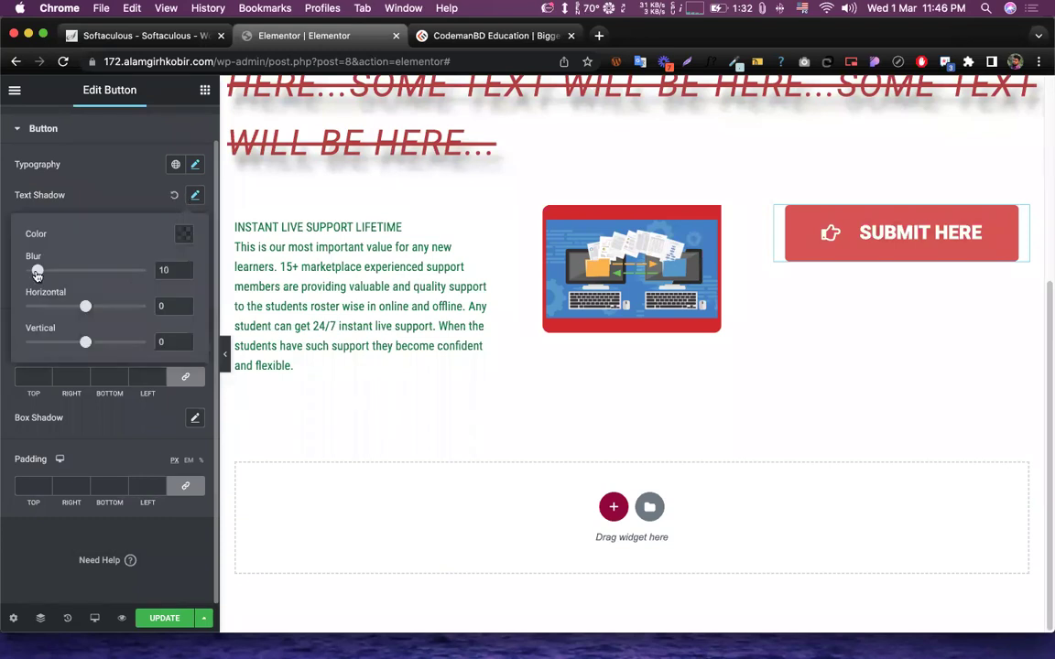
mouse_move(37, 274)
mouse_down()
mouse_move(78, 272)
mouse_move(54, 272)
mouse_up()
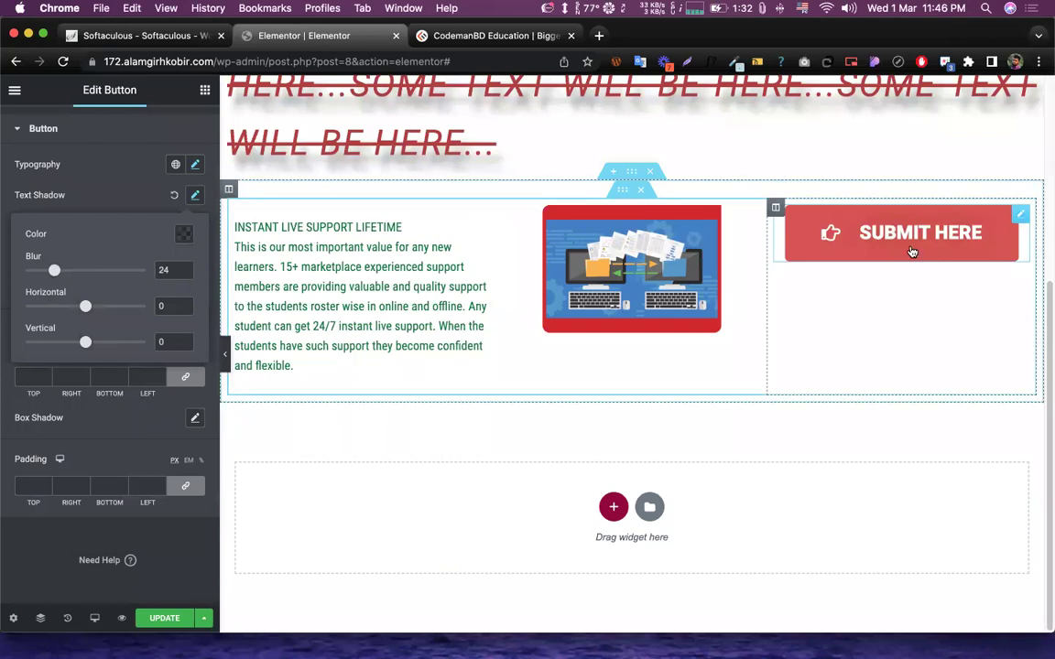
click(174, 197)
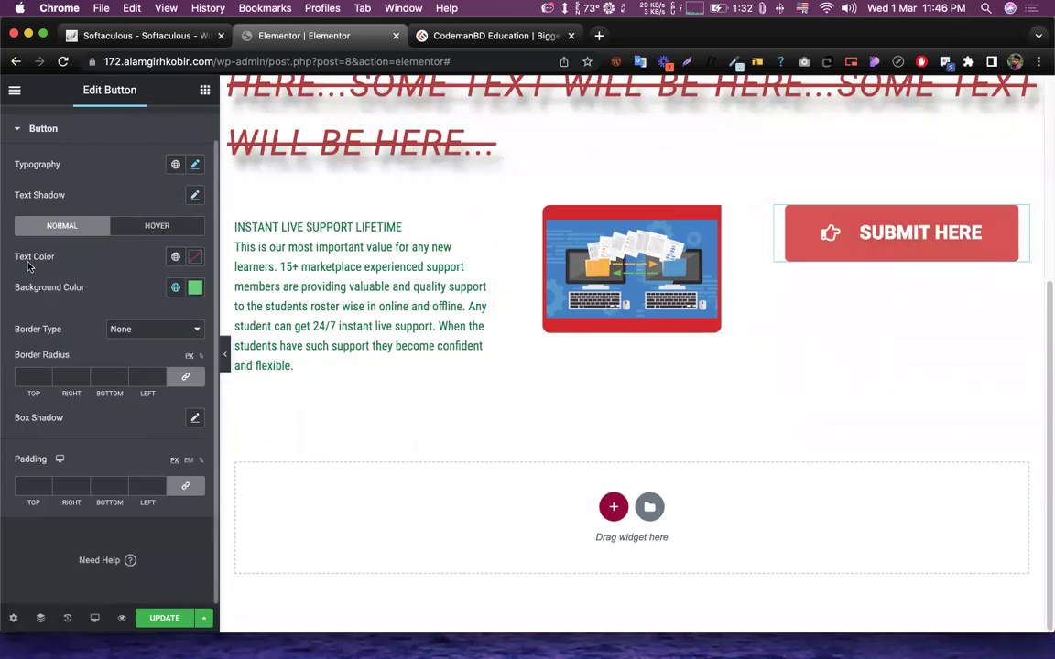
click(191, 262)
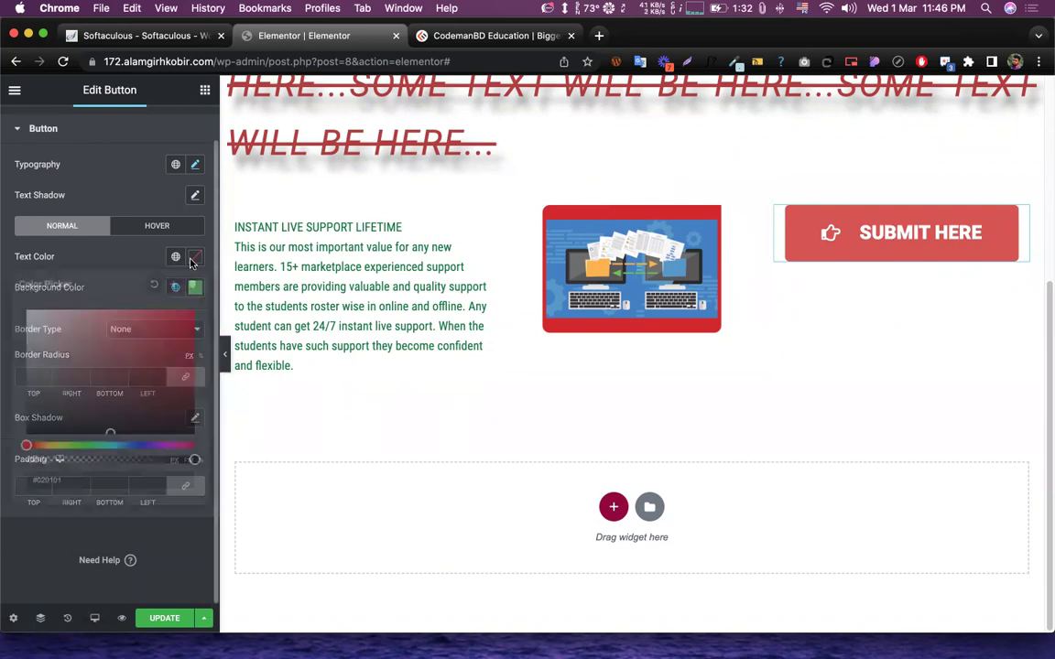
drag(152, 445, 159, 445)
click(174, 323)
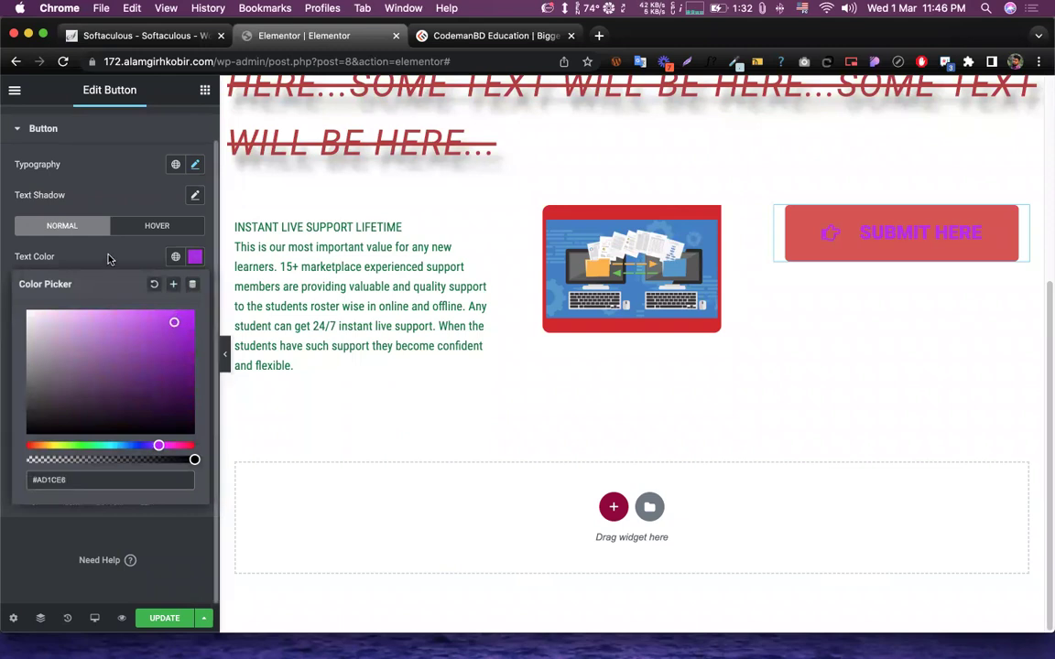
click(97, 228)
- Set the button background colour to black (#000000)
click(194, 287)
drag(87, 436, 14, 472)
click(73, 296)
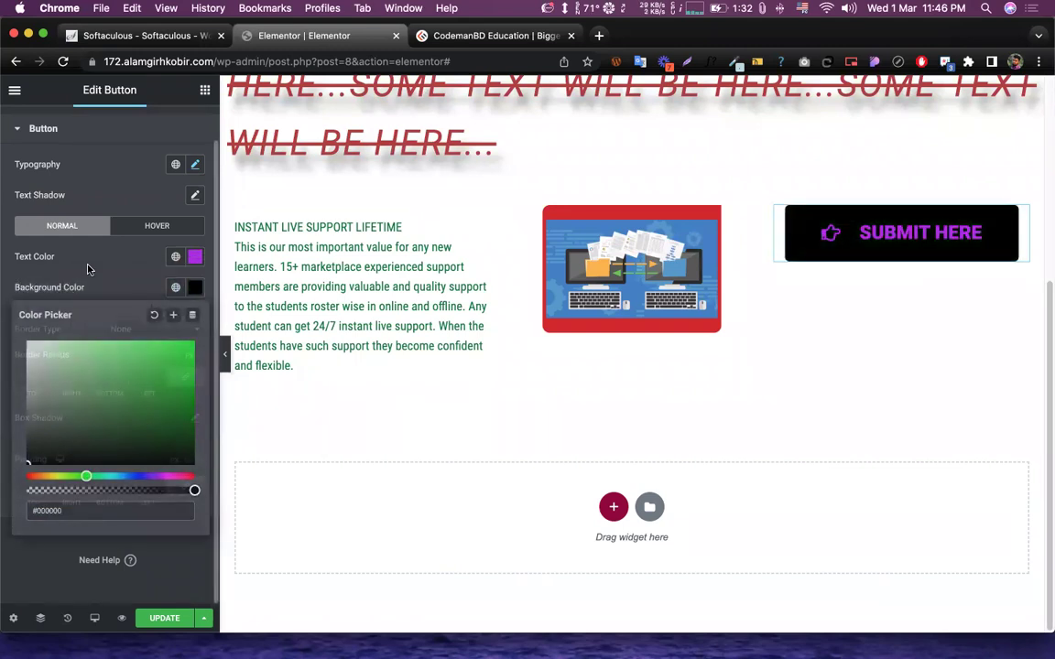
- In the Hover state, make the text black and the background purple
click(156, 226)
click(195, 256)
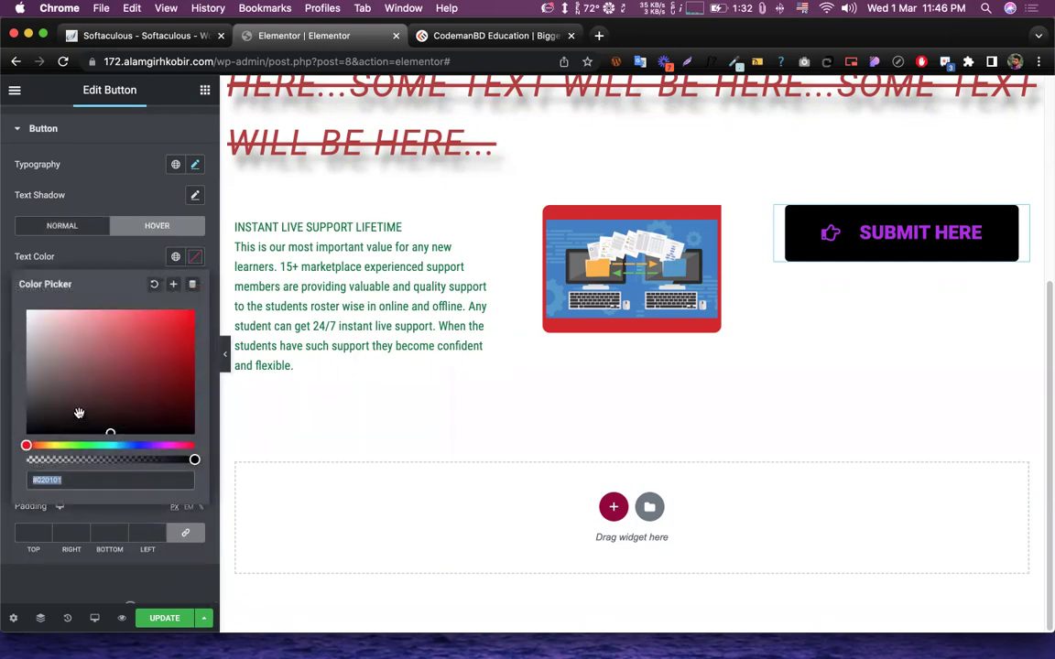
click(78, 413)
click(194, 256)
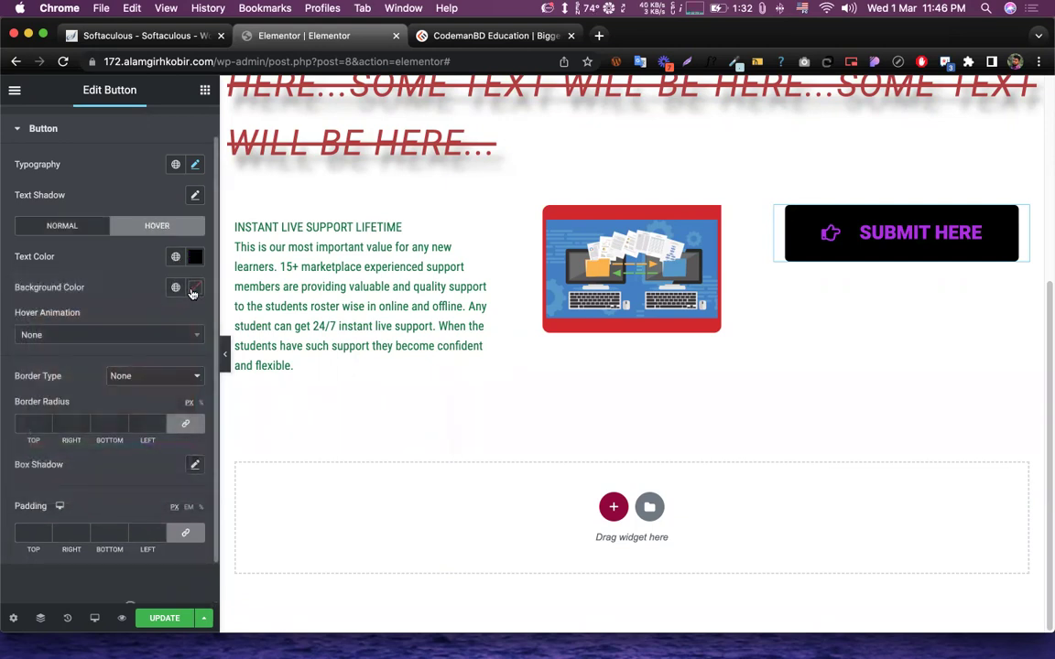
click(193, 288)
click(154, 475)
drag(170, 353, 170, 367)
click(130, 251)
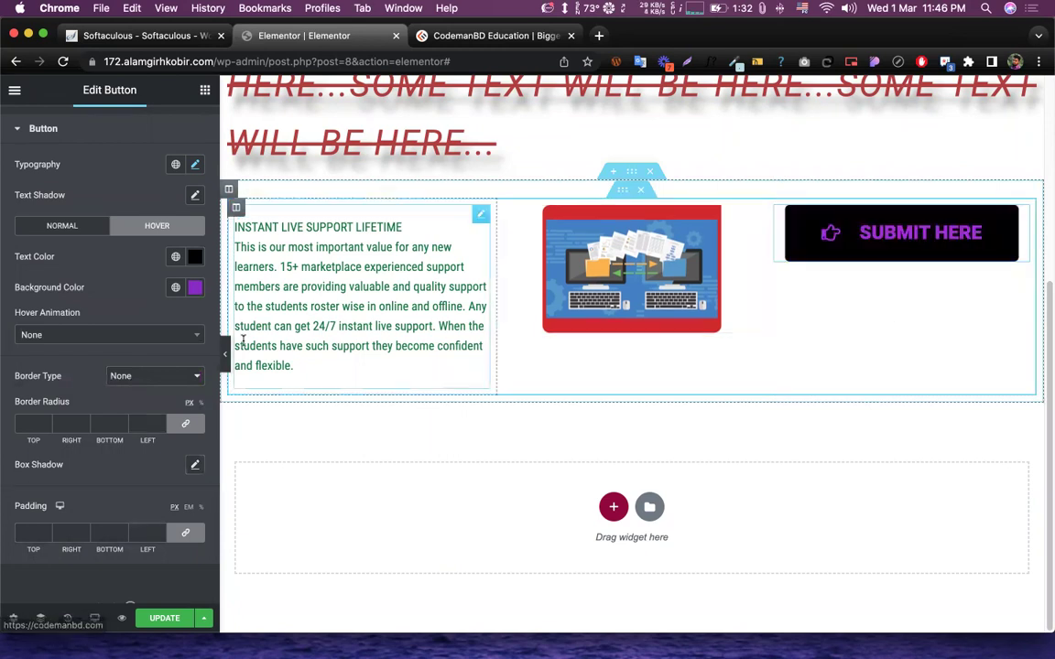
- Brighten the hover background to #A116EF and change the hover text to white
click(195, 288)
drag(181, 354, 179, 349)
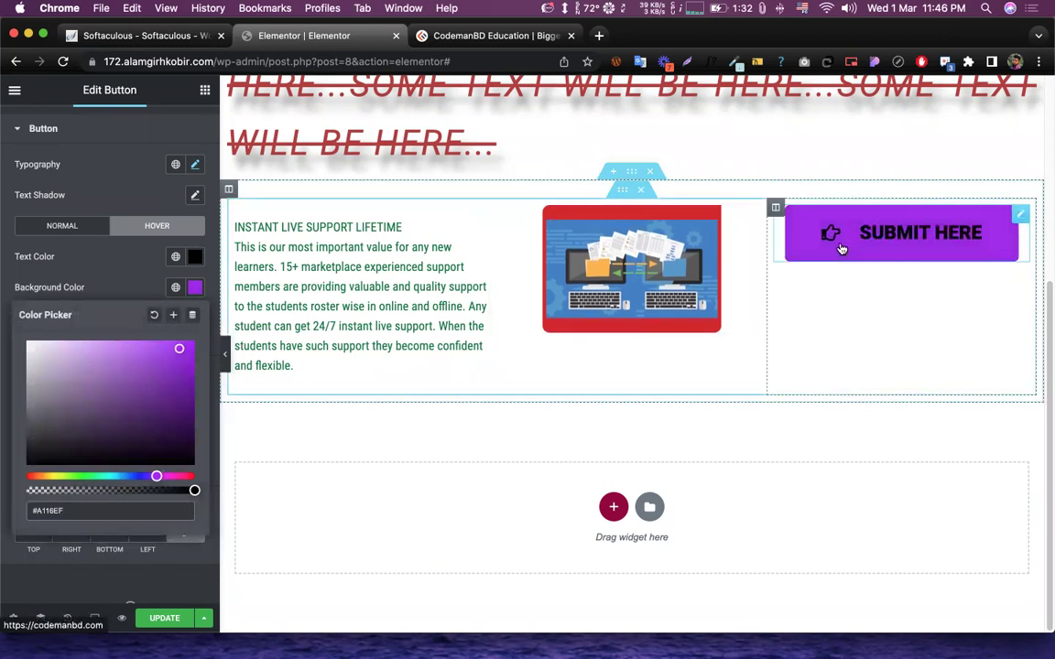
click(183, 266)
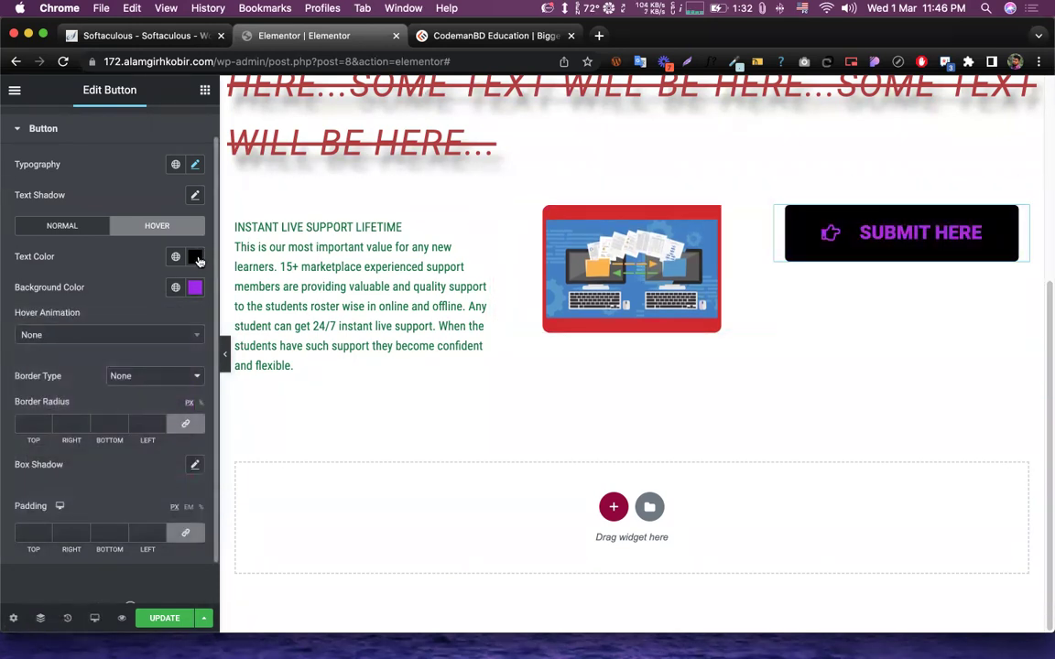
click(195, 258)
drag(42, 326, 28, 311)
click(56, 236)
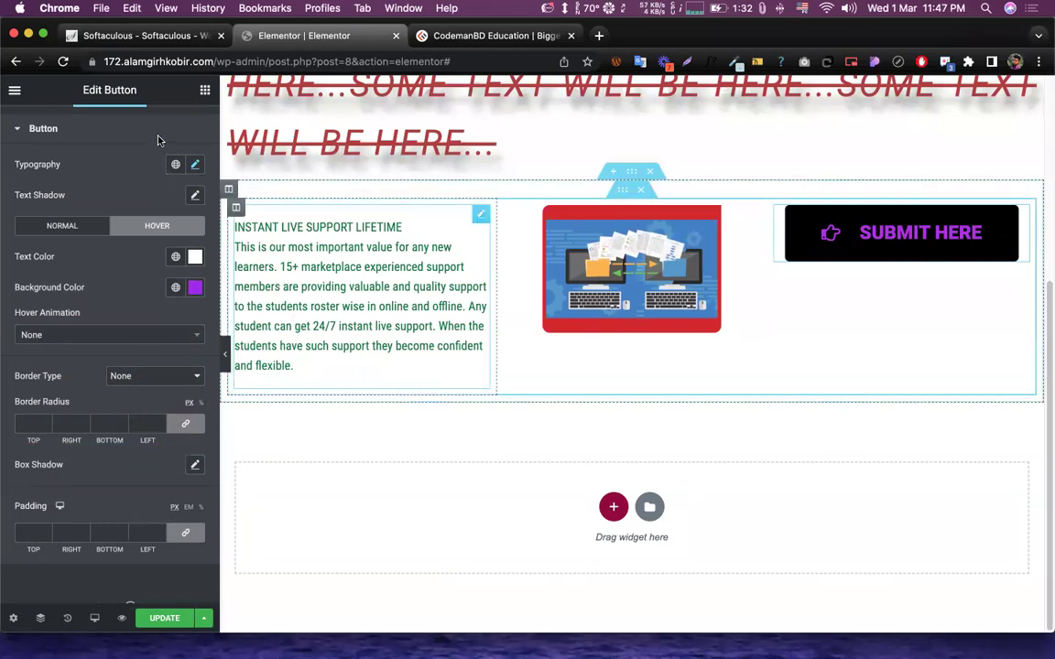
- Set the button's hover animation to Wobble Skew
scroll(102, 273, down, 1)
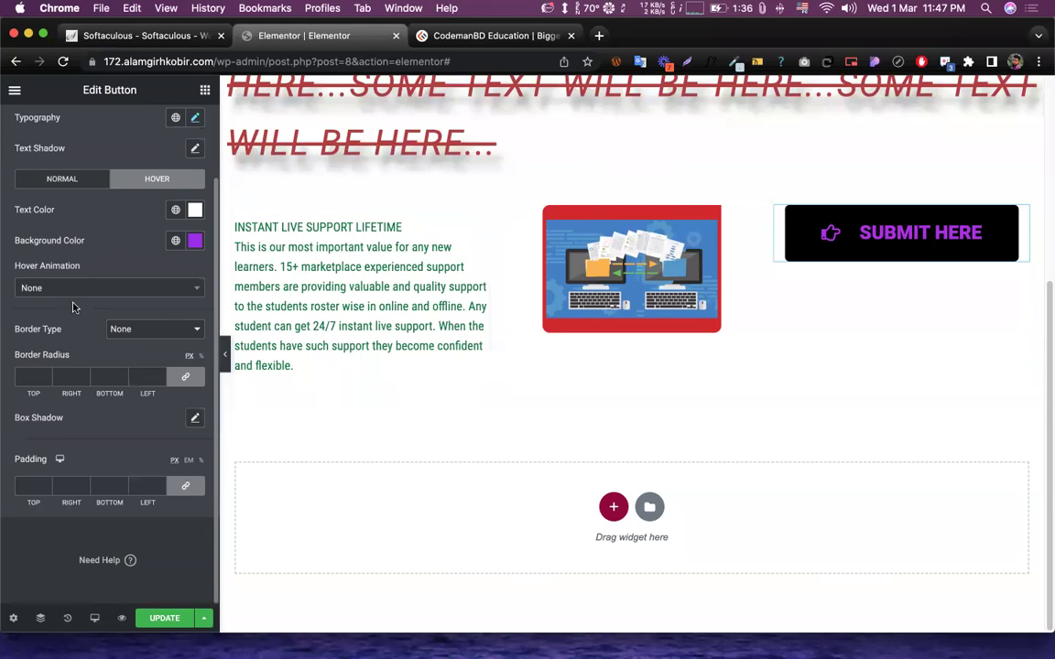
click(65, 289)
scroll(59, 416, down, 5)
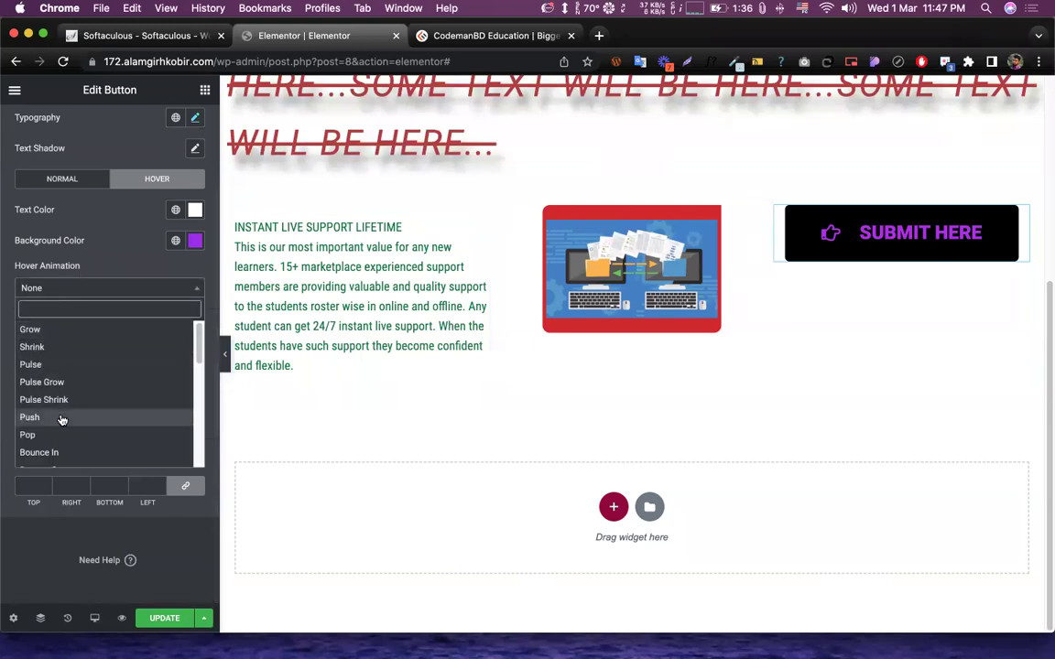
click(55, 416)
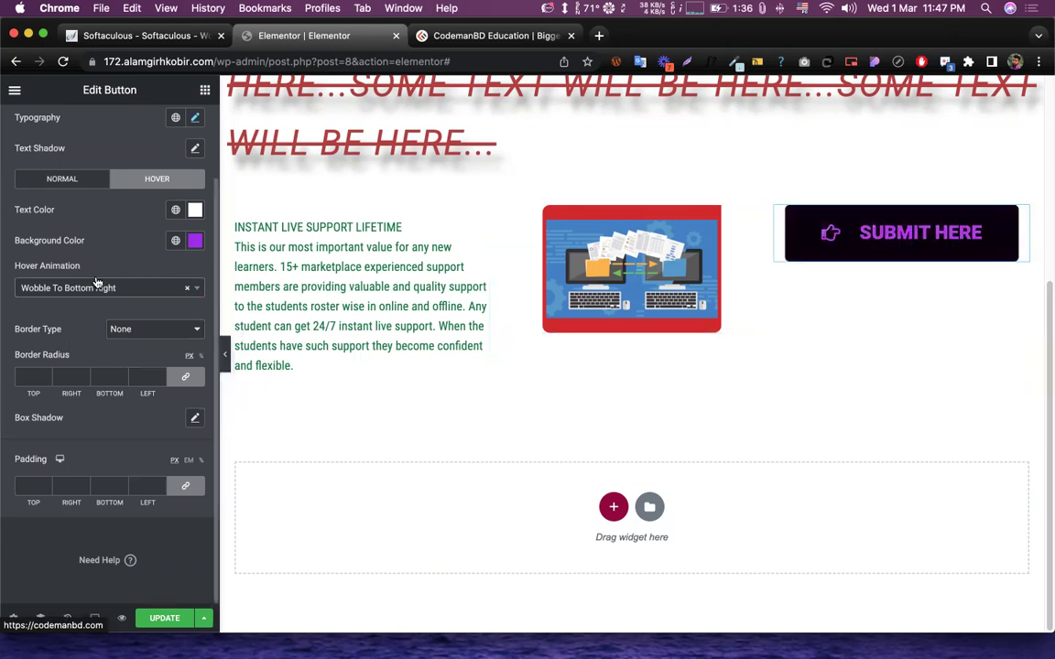
click(64, 288)
click(28, 423)
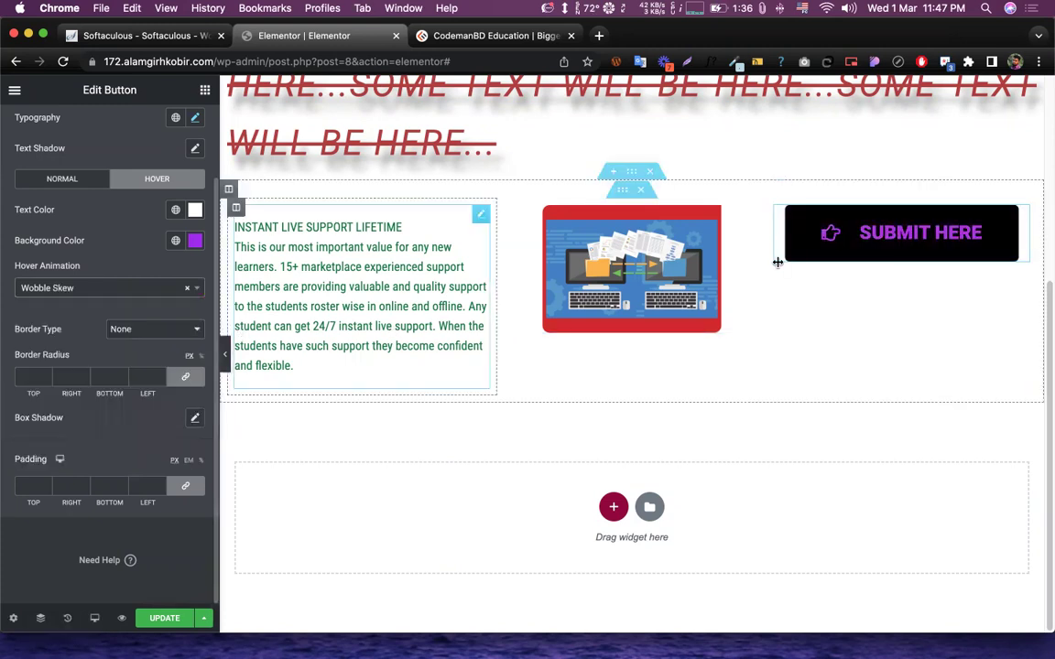
- Add a solid purple border, 4 wide on every side
click(165, 330)
click(163, 343)
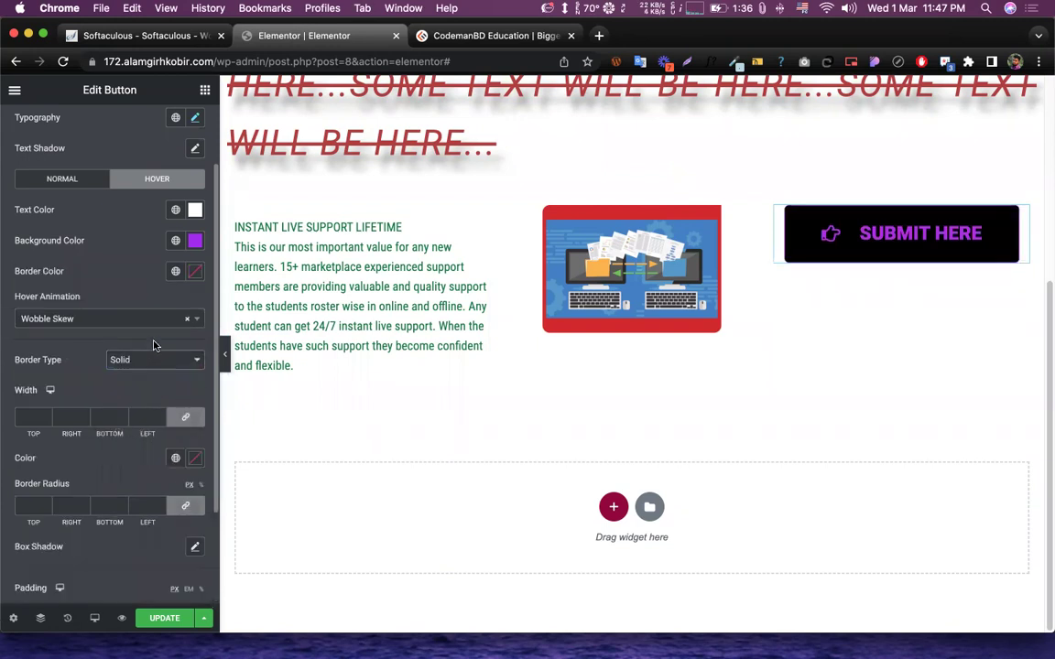
click(44, 418)
text(2)
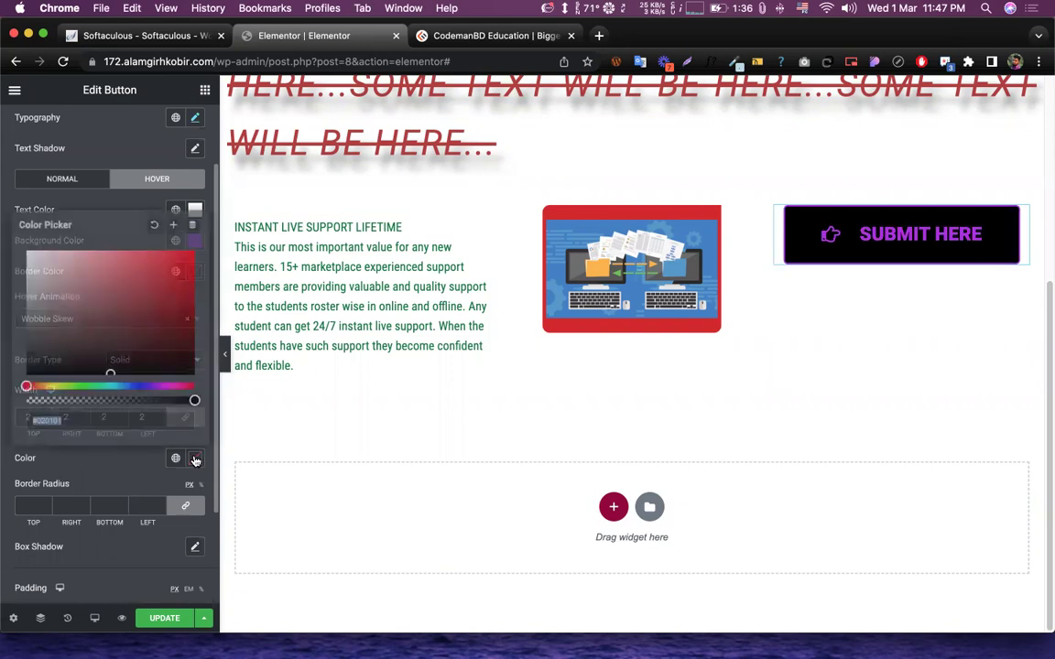
click(194, 458)
click(82, 385)
drag(158, 298, 174, 313)
drag(114, 386, 155, 386)
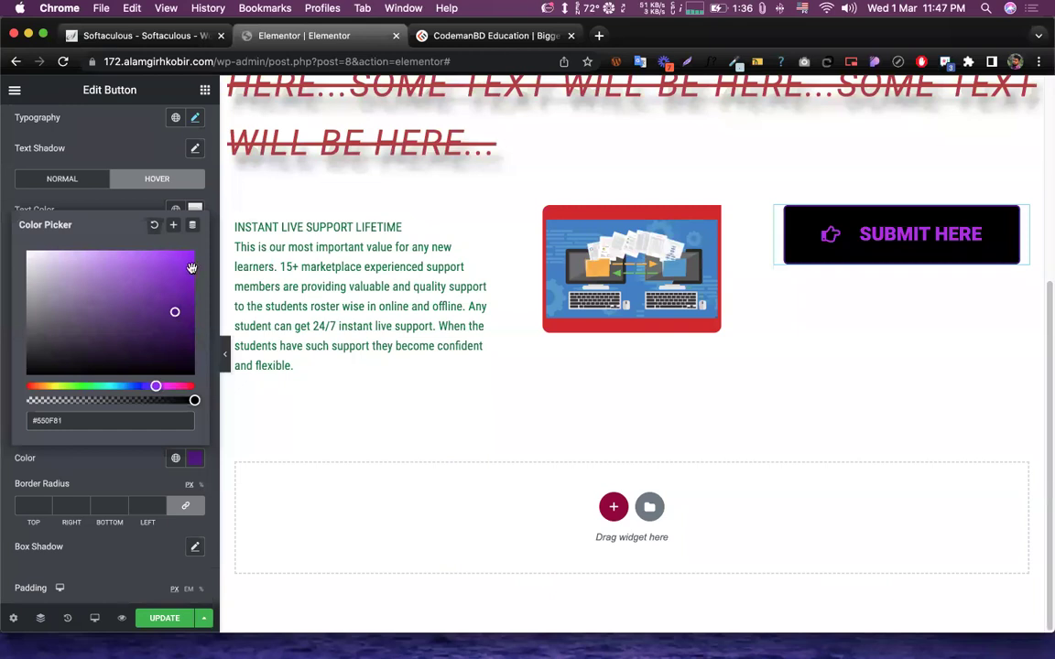
click(69, 184)
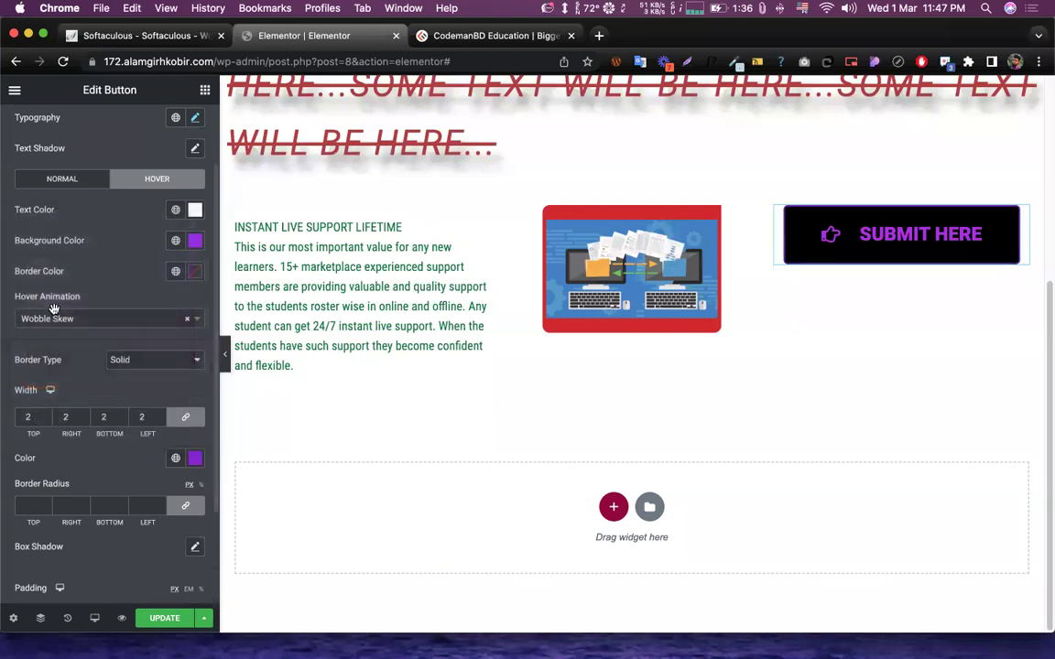
click(46, 415)
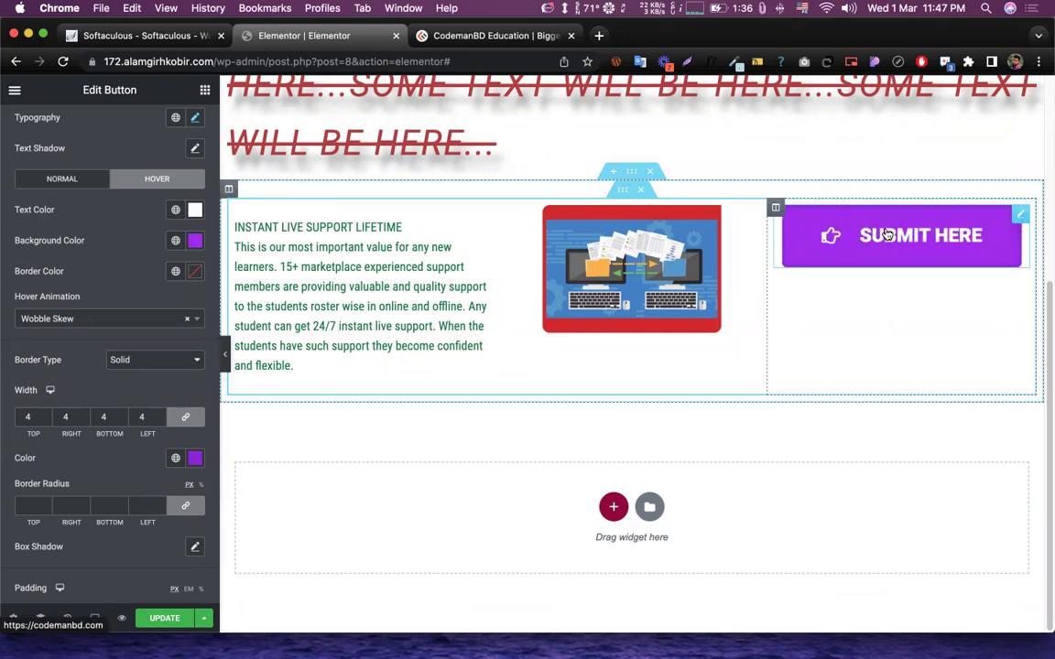
scroll(82, 385, down, 3)
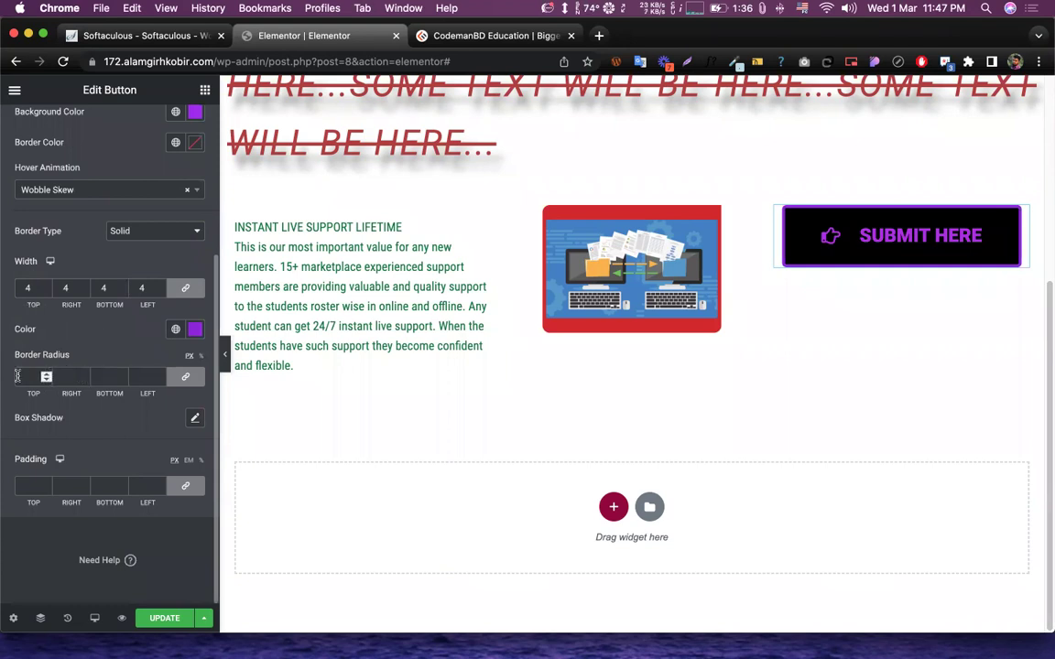
- Add a box shadow offset 9 by 10, blur 10, coloured rgba(156, 34, 206, 0.58)
click(193, 418)
drag(85, 494, 91, 530)
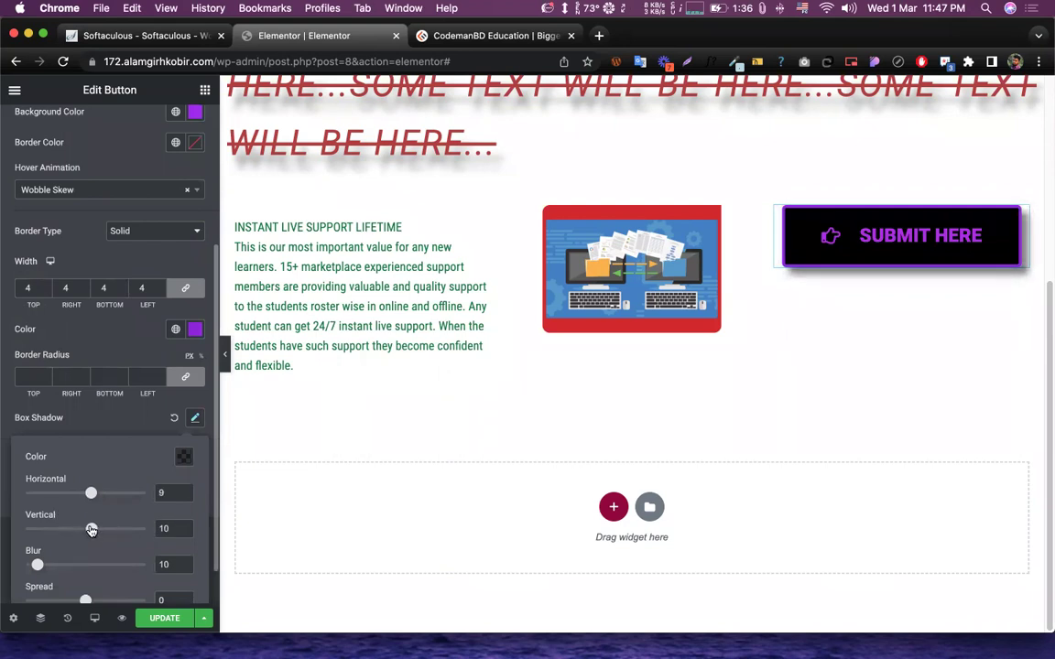
click(182, 458)
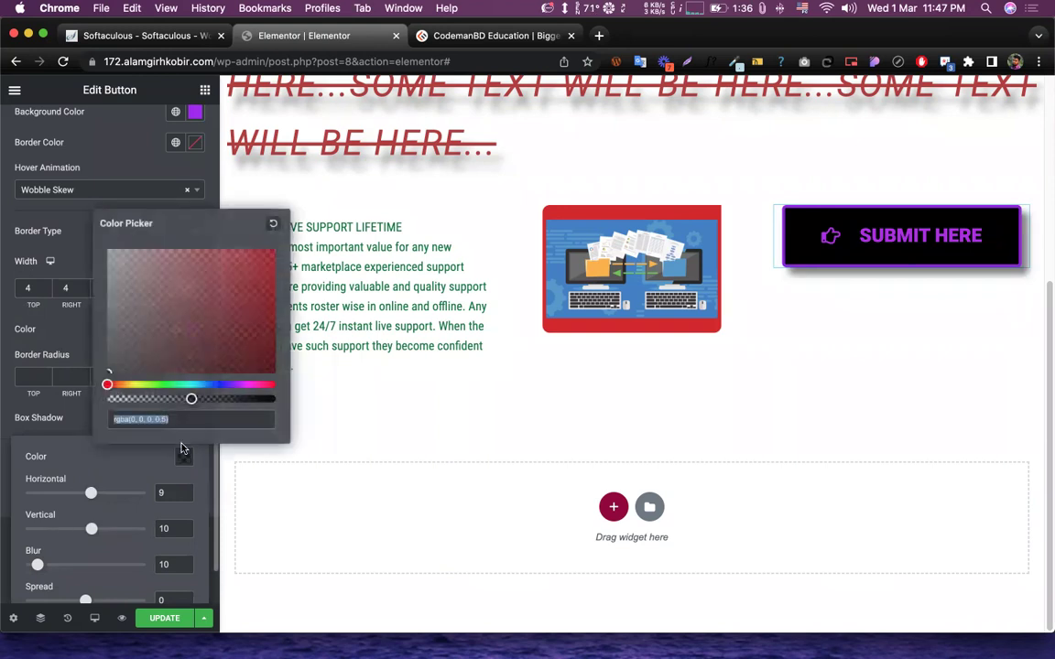
click(241, 384)
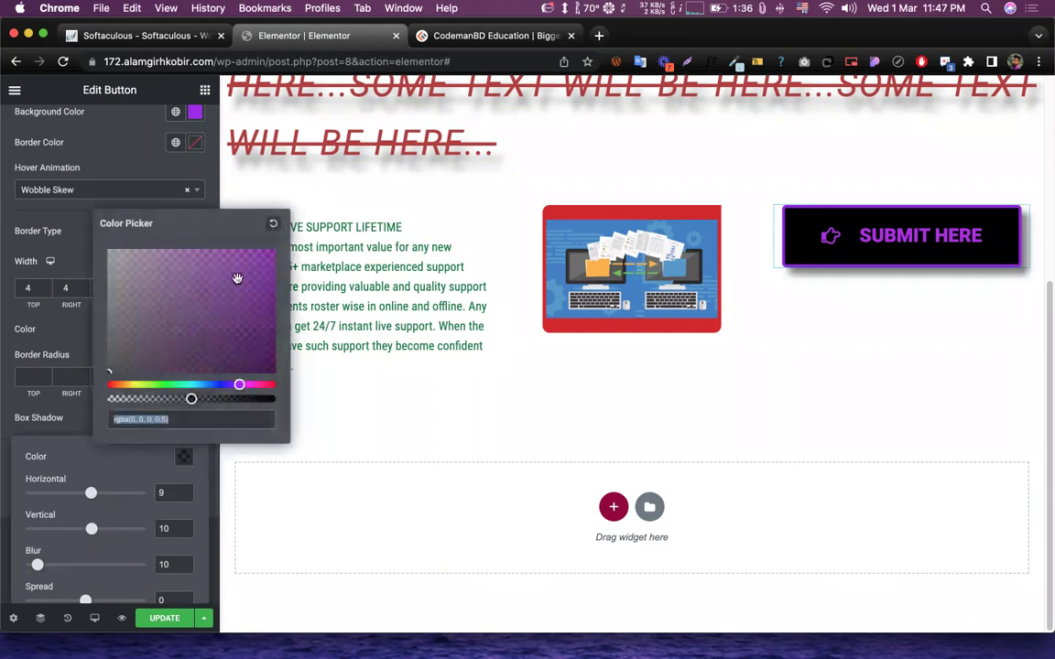
click(246, 275)
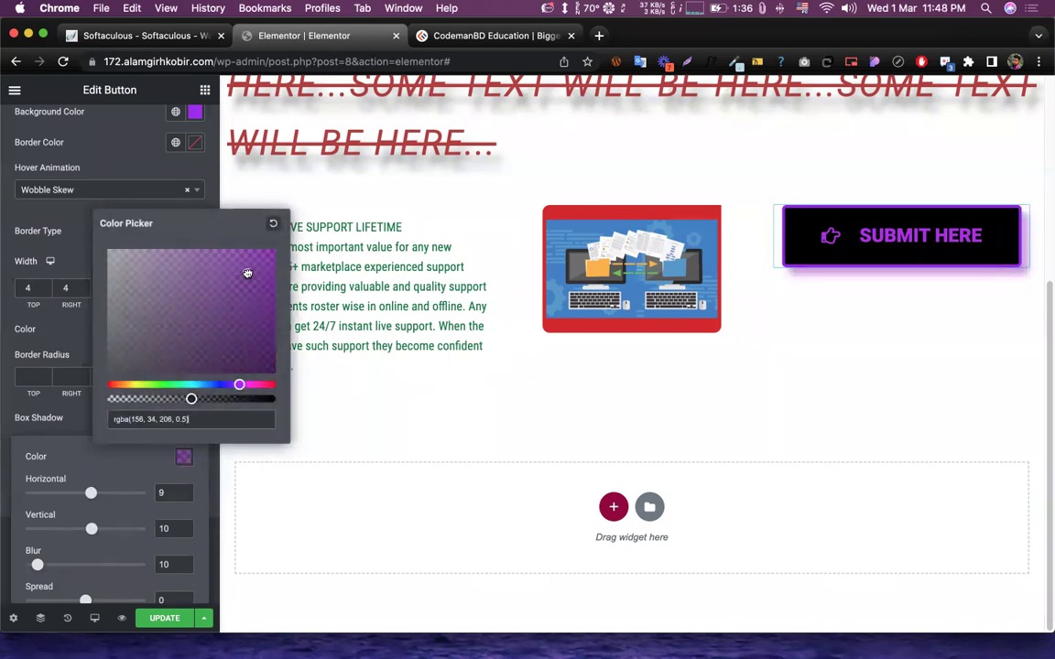
drag(191, 399, 195, 399)
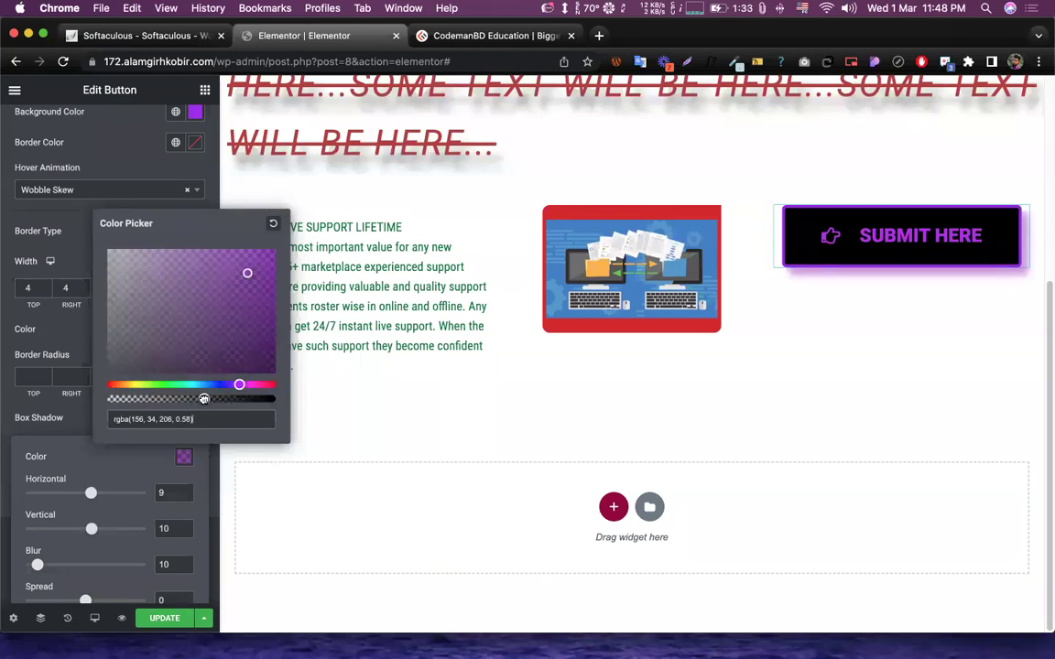
click(97, 456)
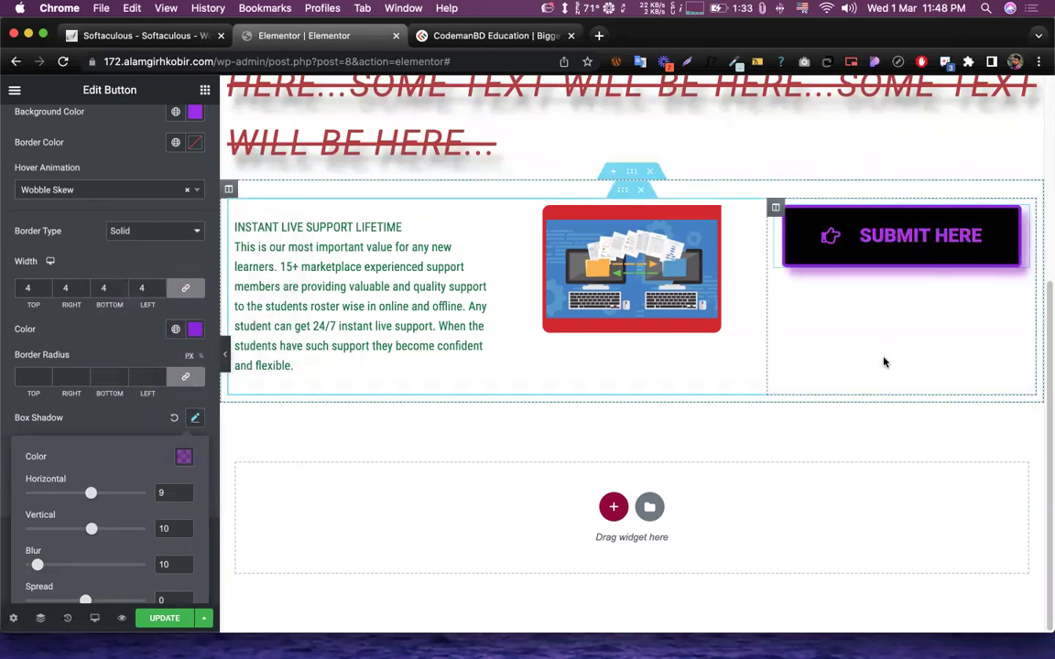
click(796, 447)
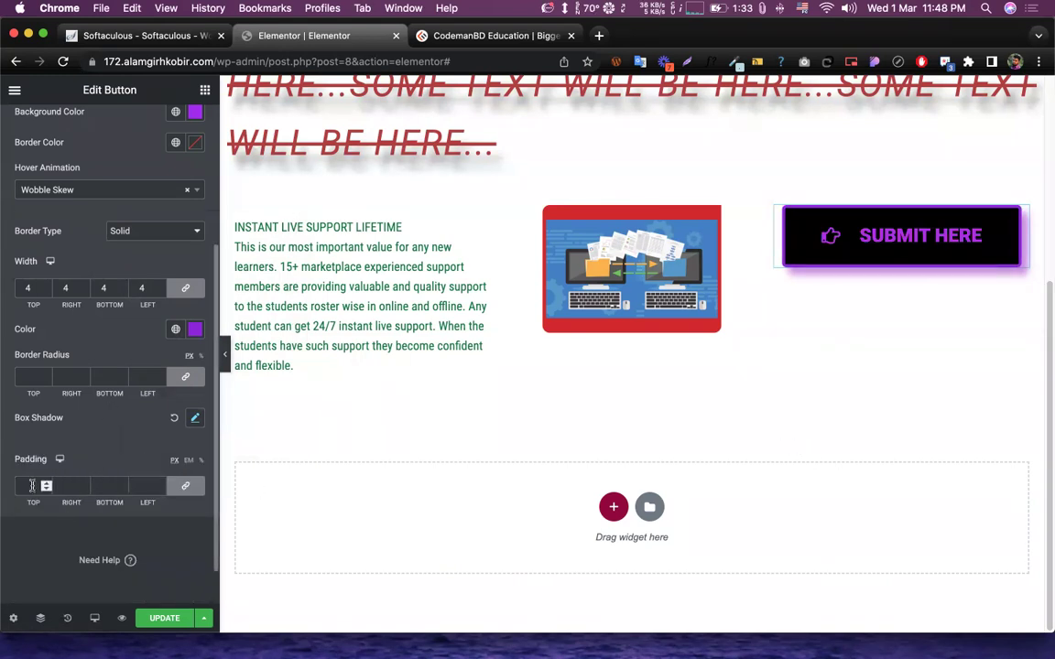
scroll(101, 431, up, 2)
scroll(101, 431, down, 2)
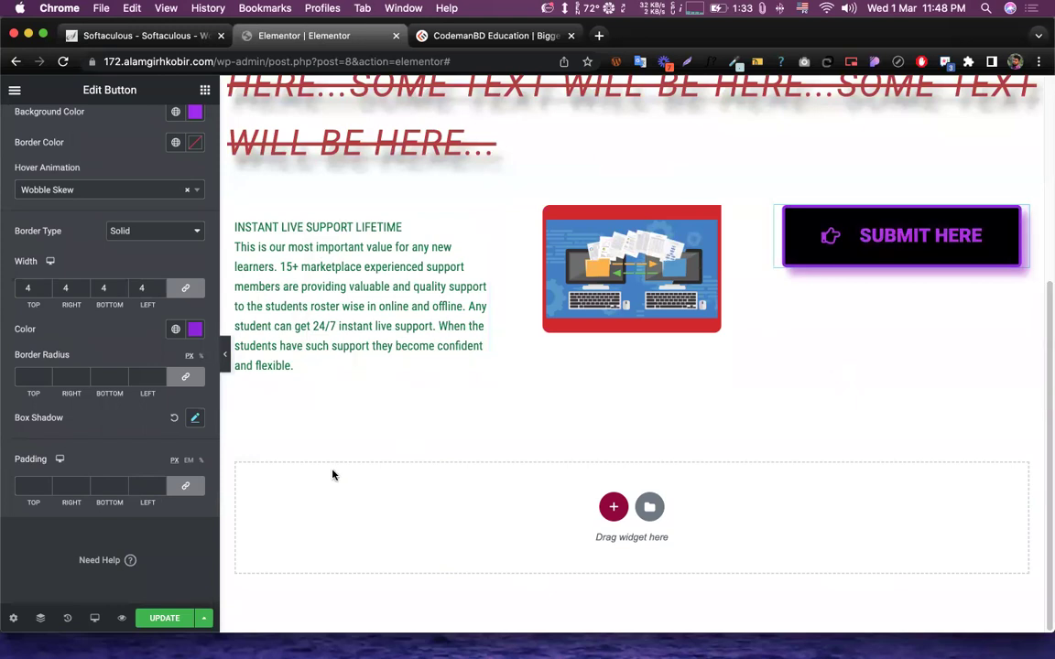
click(46, 490)
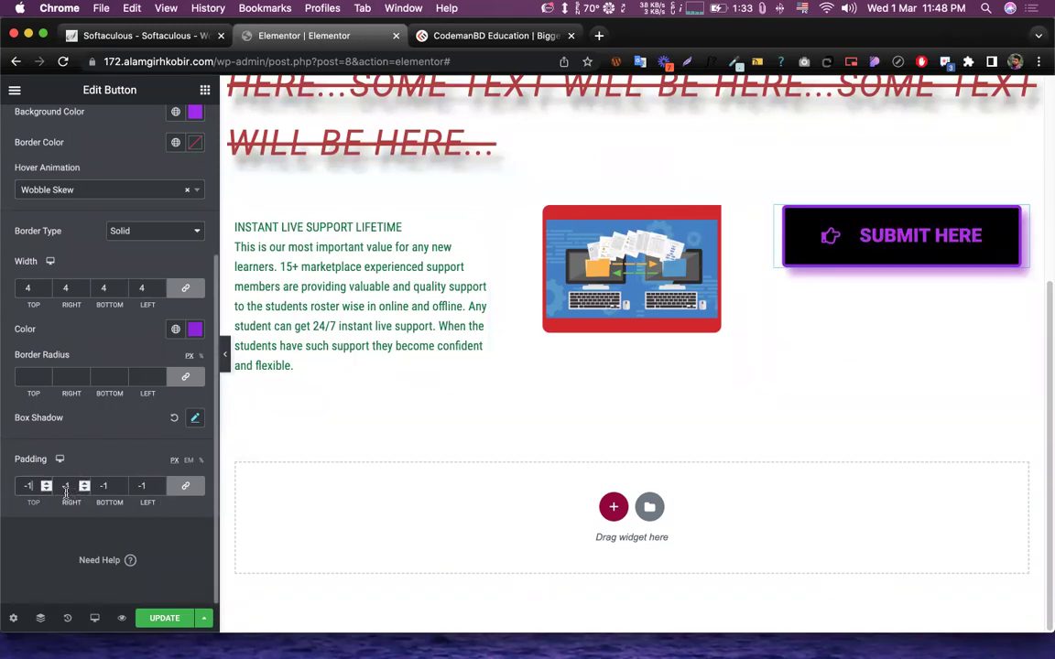
key(BackSpace)
key(BackSpace)
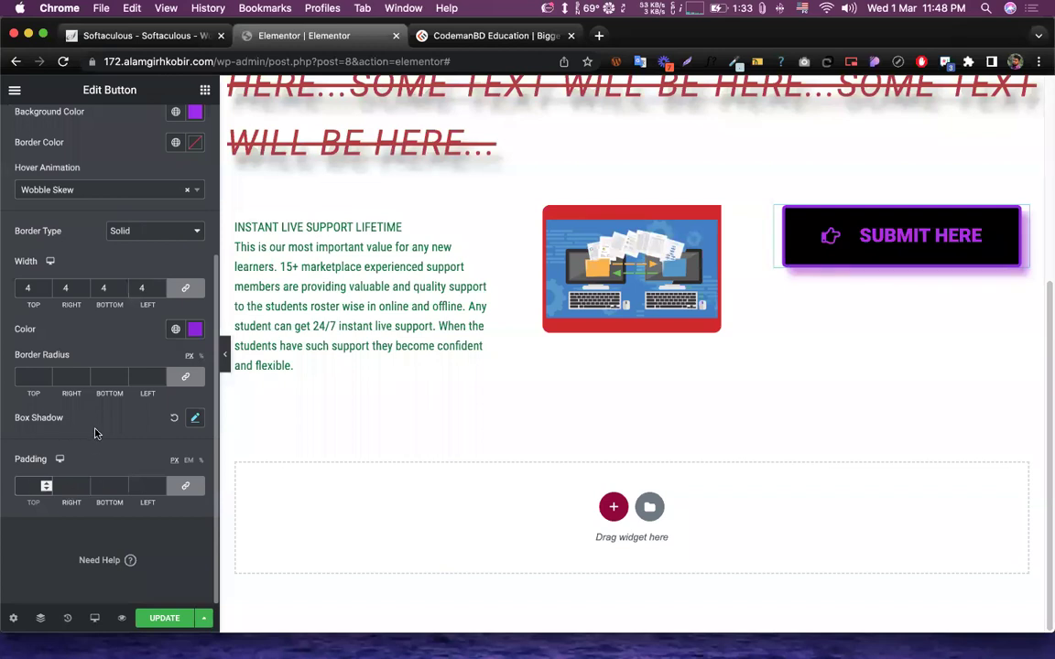
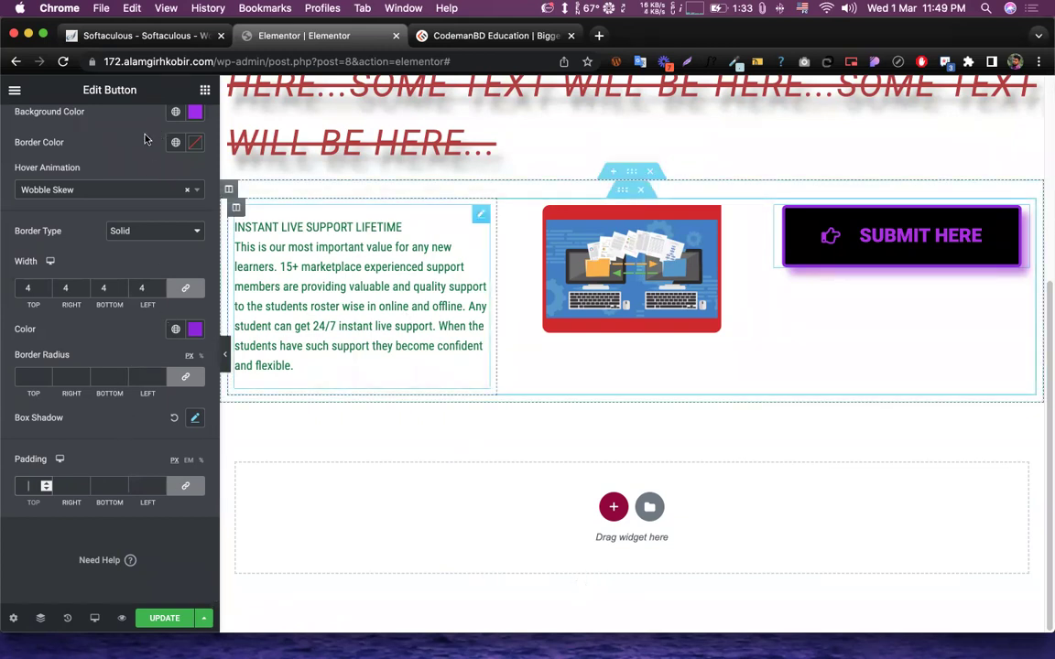
- Try several SUBMIT HERE button padding values, ending with a top padding of 15
click(28, 485)
text(20)
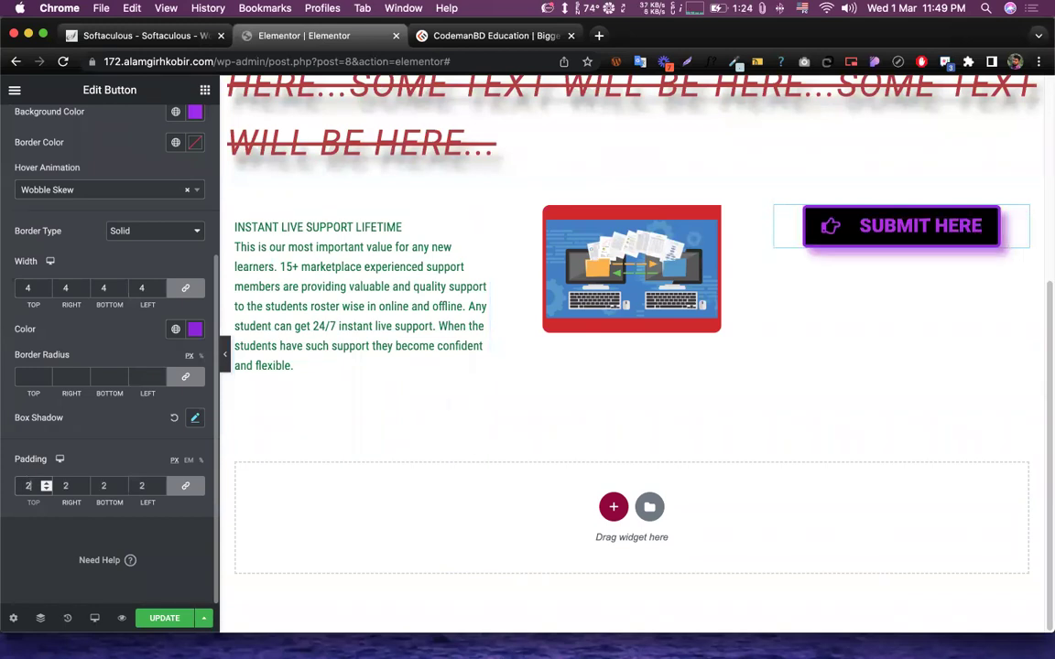
key(BackSpace)
key(BackSpace)
text(0)
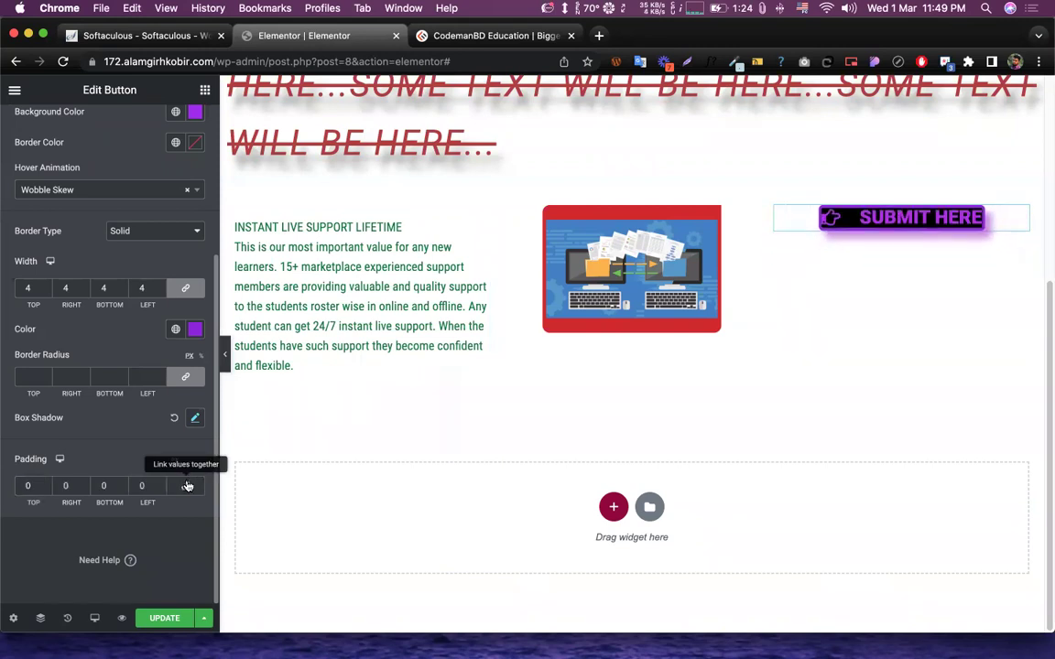
double_click(28, 485)
text(10)
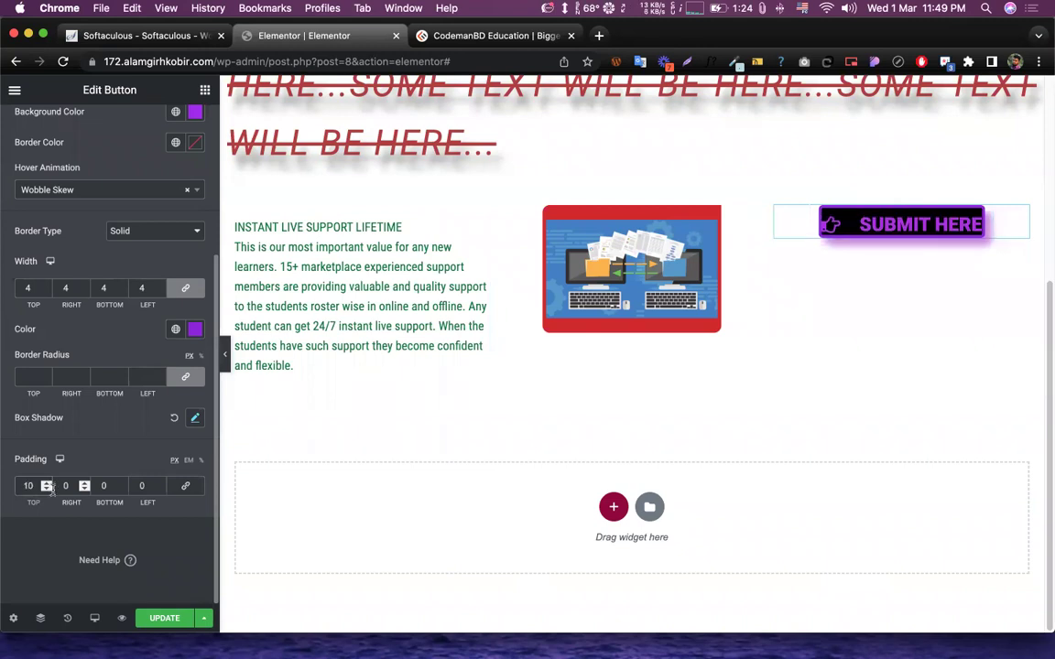
key(Up)
key(Up)
key(Up)
key(Up)
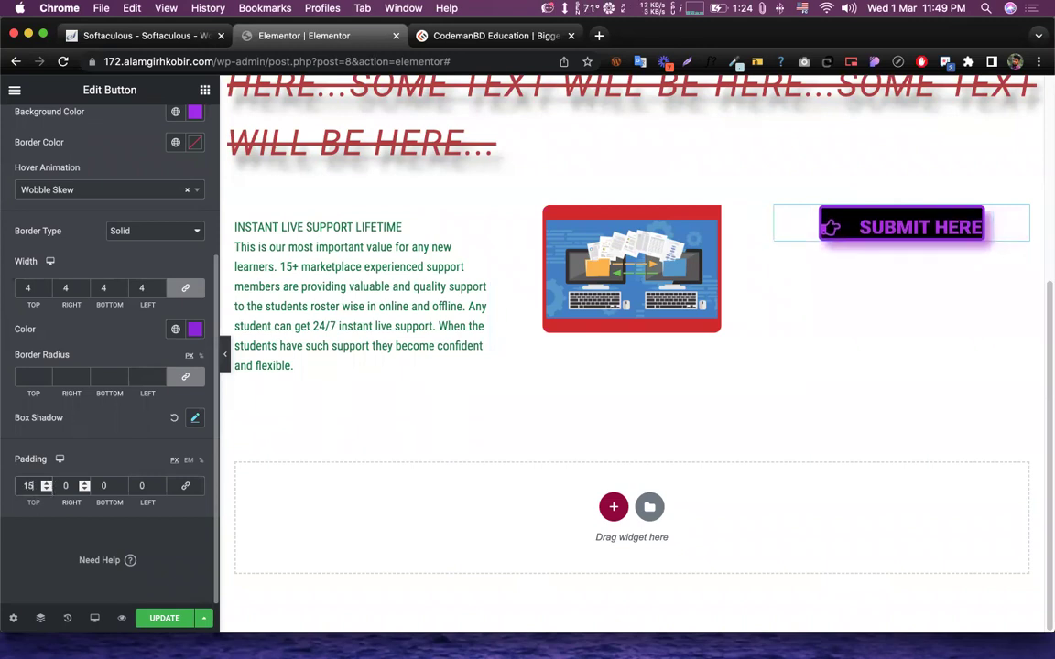
- Set the button padding to 20 top and bottom, 30 left and right, and save with UPDATE
click(111, 485)
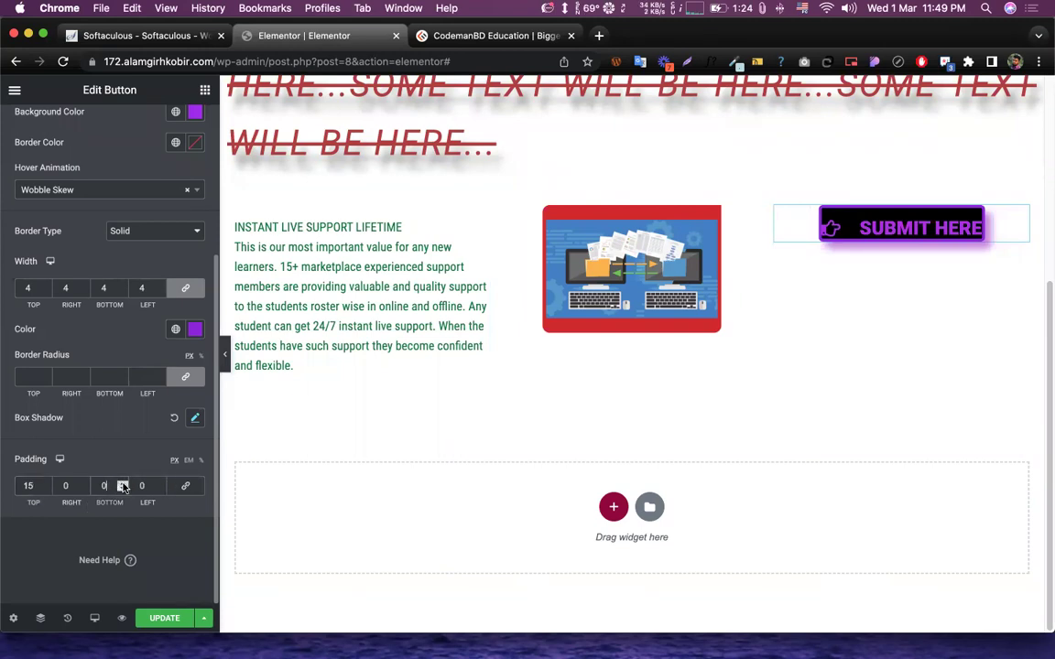
text(1)
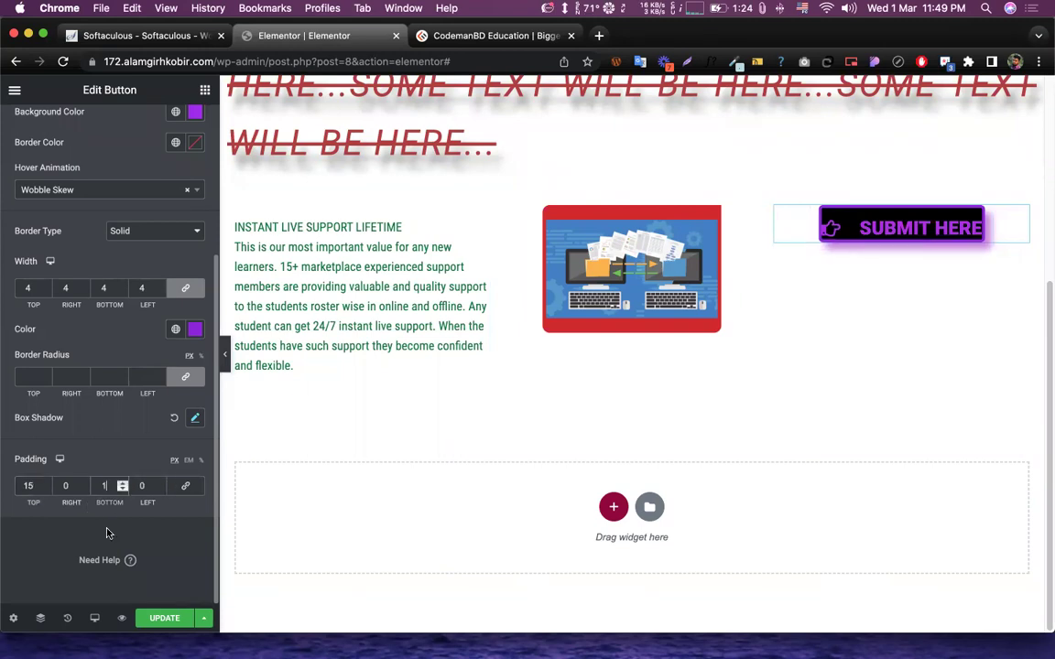
text(5)
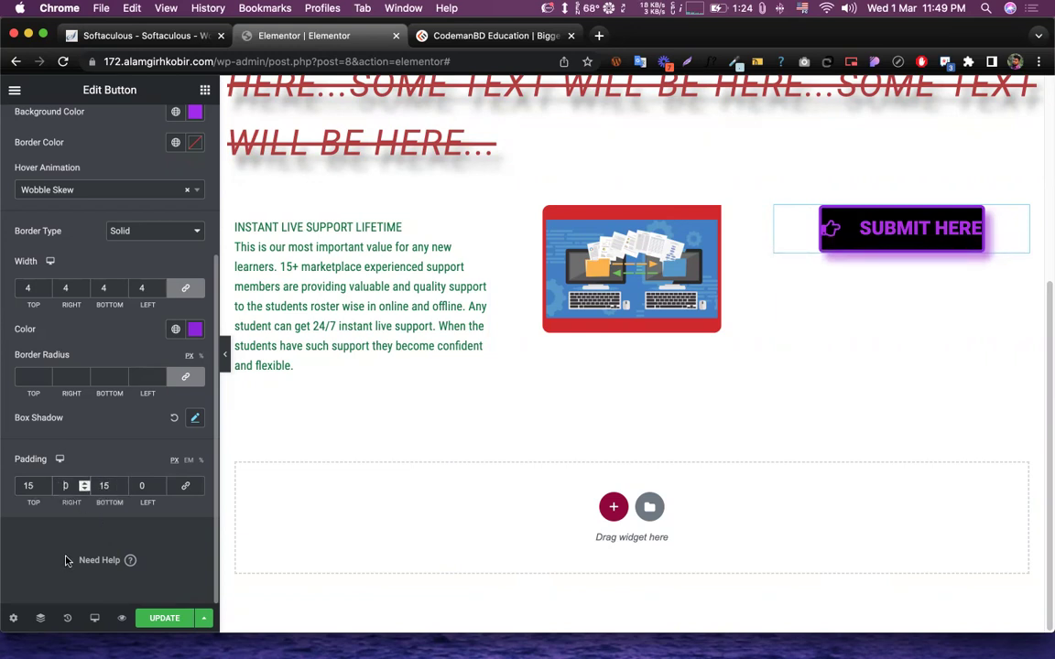
text(30)
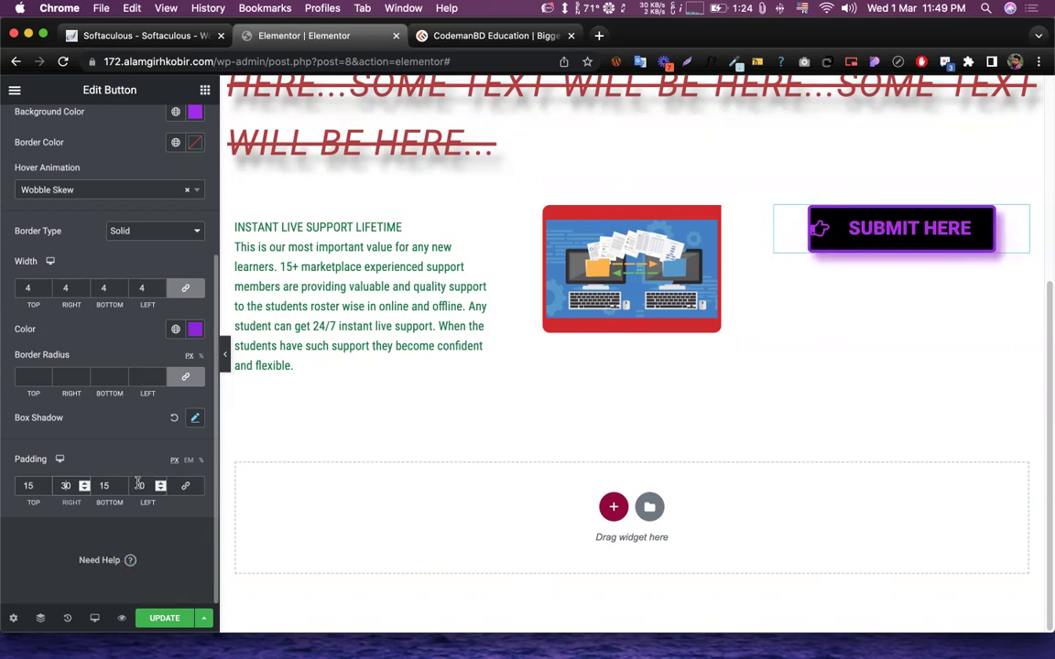
click(139, 486)
text(30)
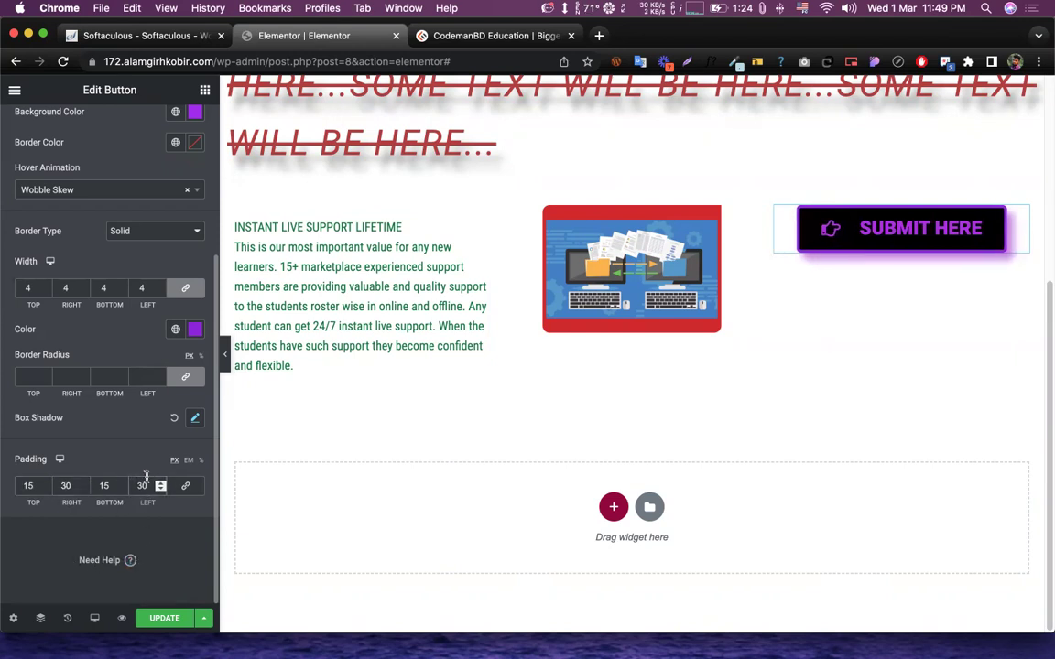
double_click(28, 483)
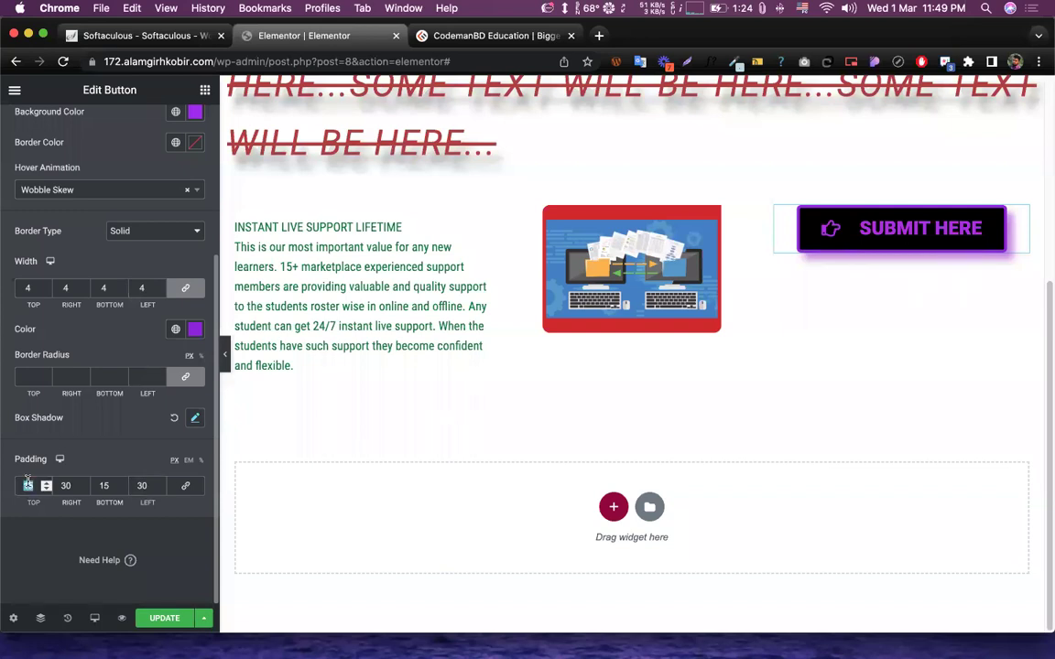
text(20)
double_click(103, 485)
text(20)
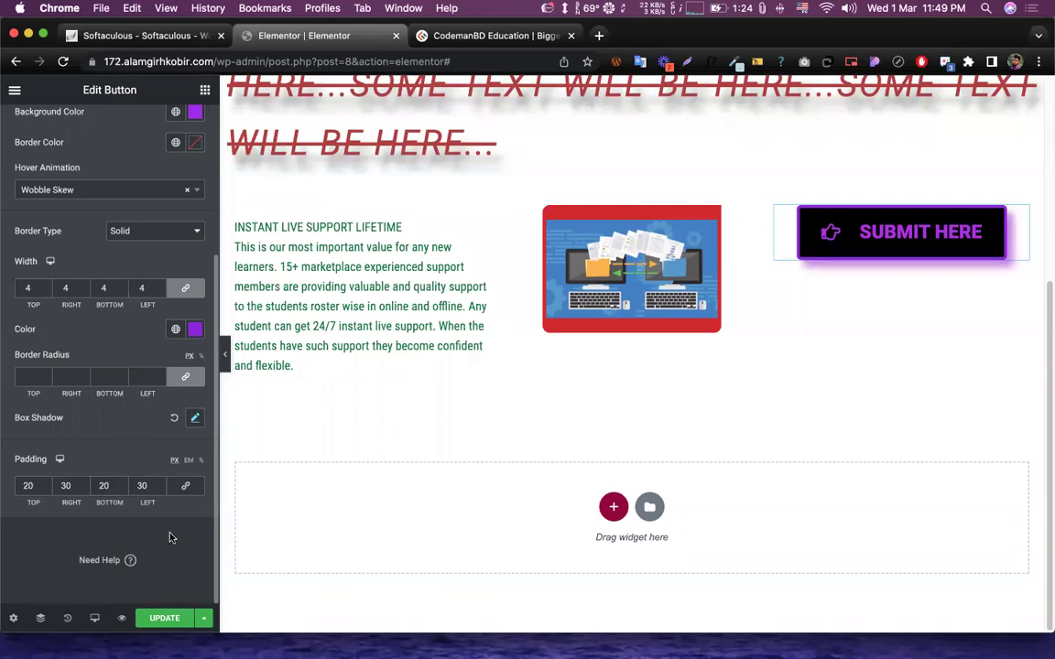
click(166, 619)
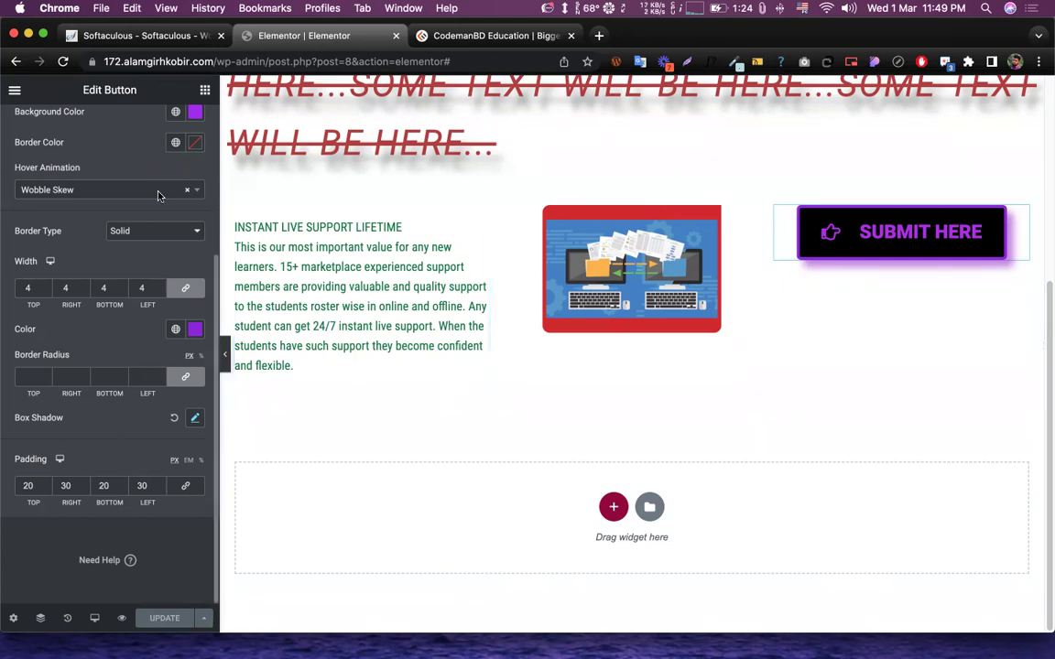
- Add a single-column section below the support text, image and SUBMIT HERE button row
scroll(121, 339, up, 5)
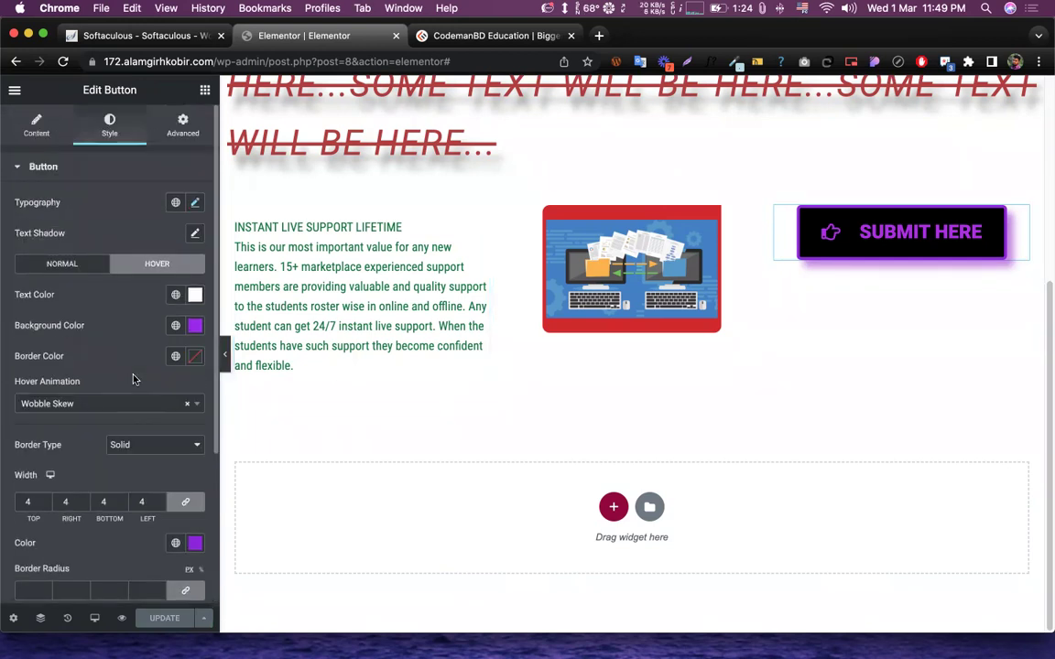
click(36, 129)
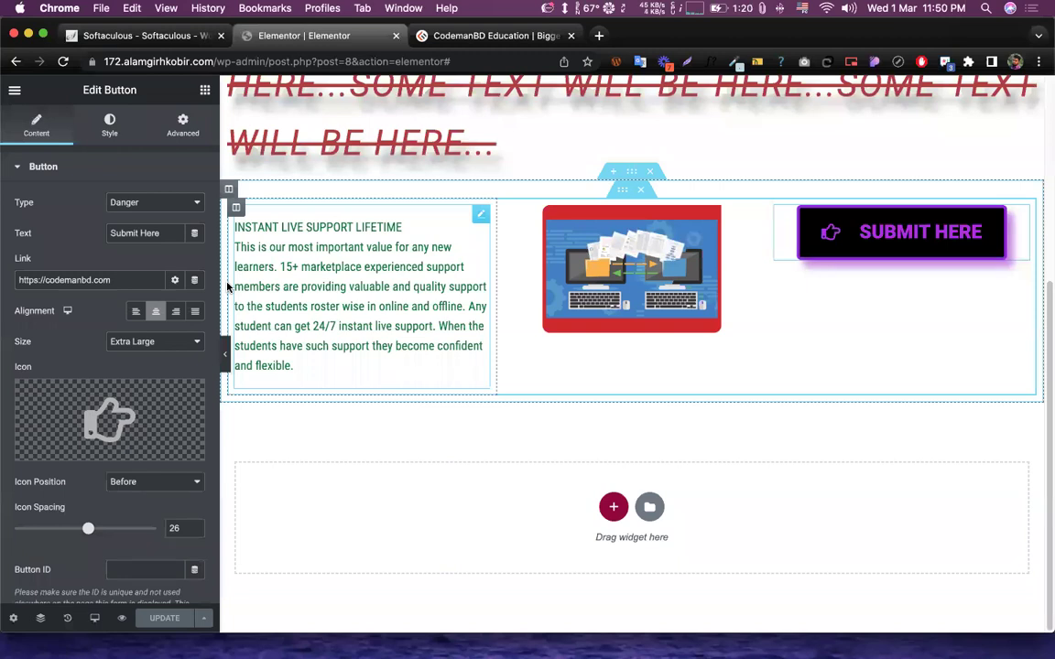
click(204, 90)
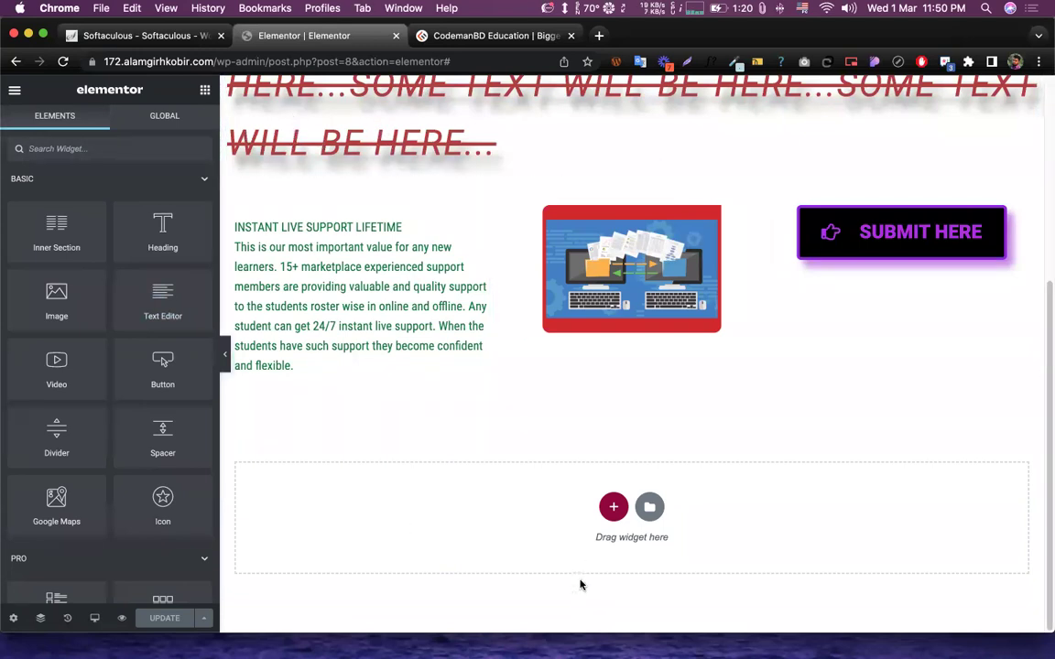
scroll(557, 574, up, 4)
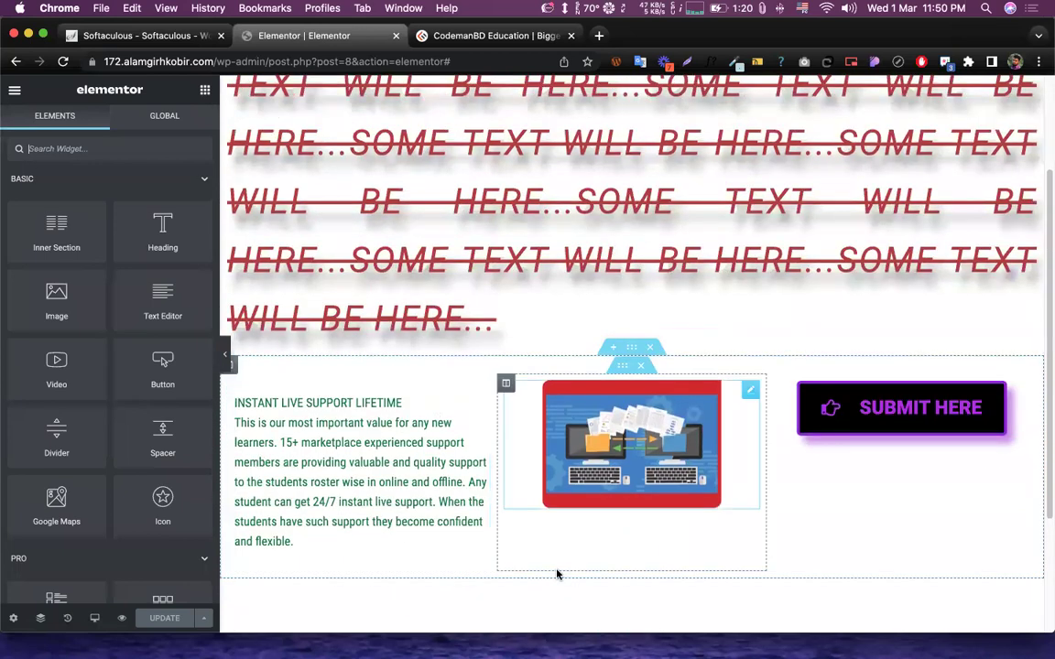
scroll(668, 298, down, 1)
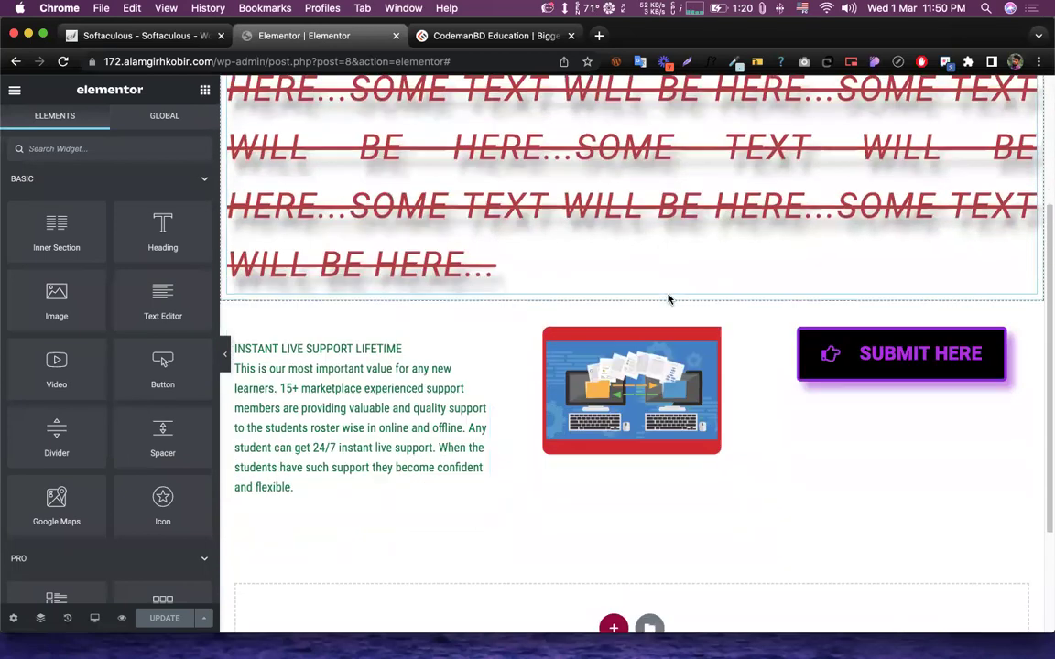
scroll(668, 299, down, 2)
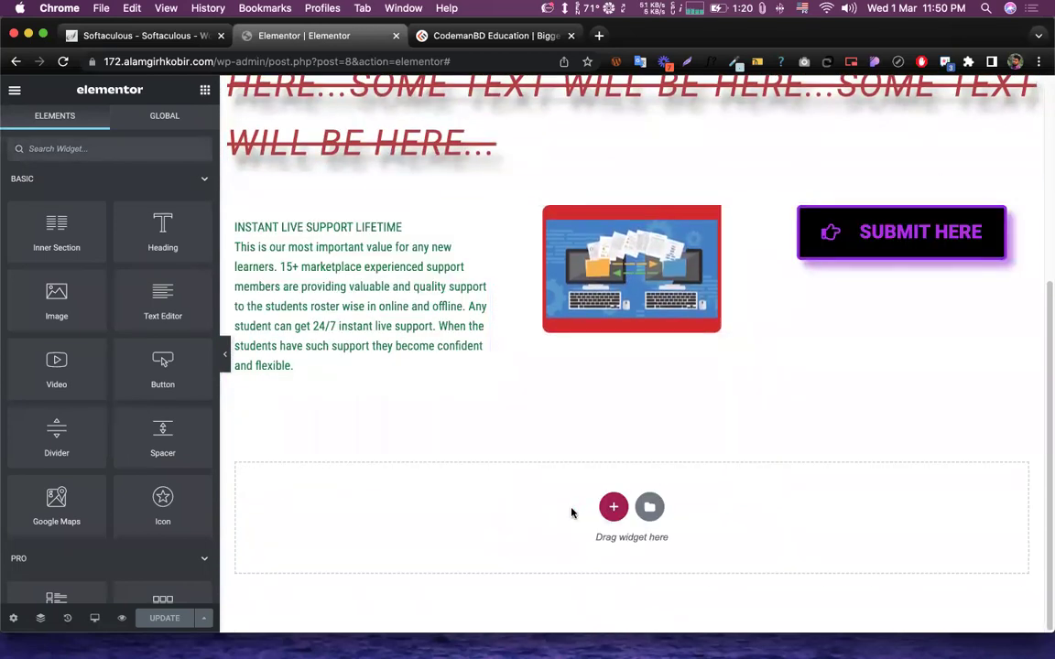
click(613, 506)
click(441, 601)
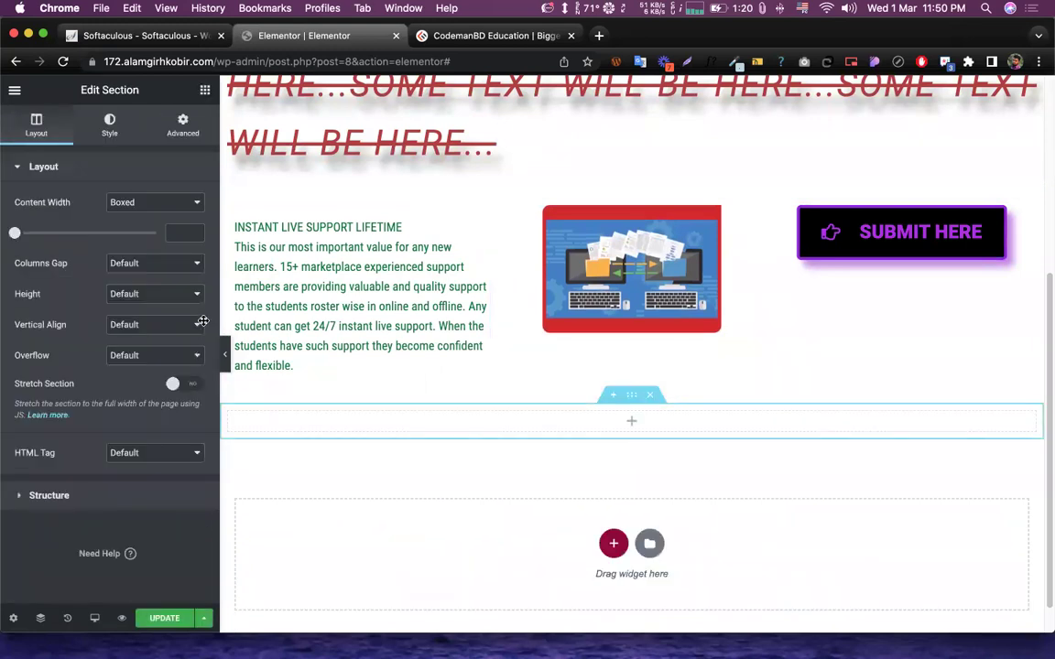
- Drop an Inner Section into the new section and add a third column to it
drag(57, 229, 603, 437)
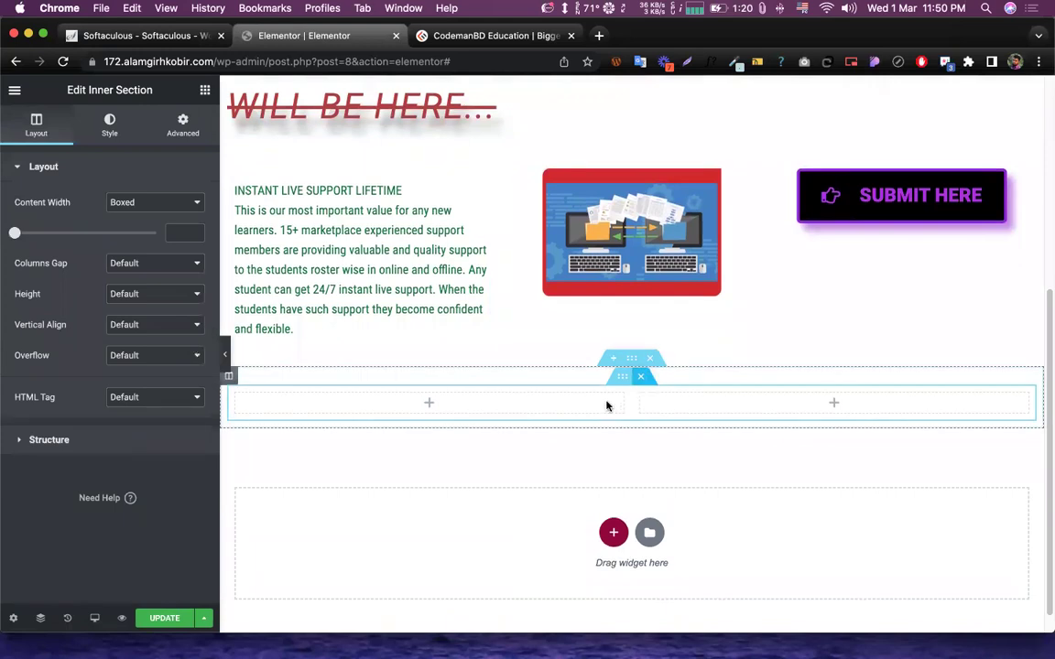
right_click(640, 396)
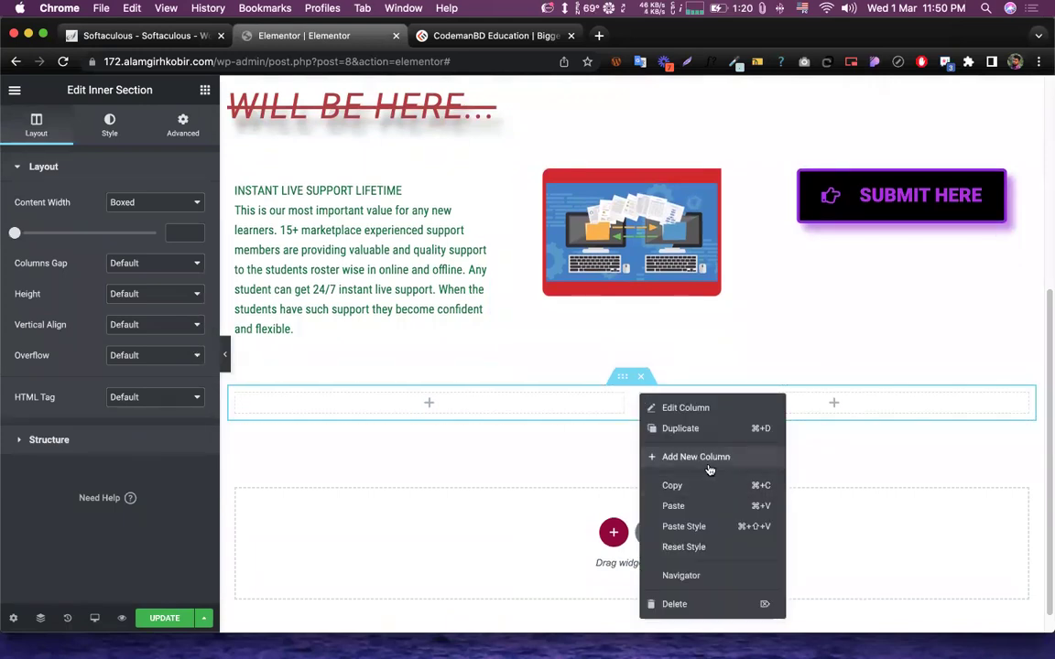
click(711, 458)
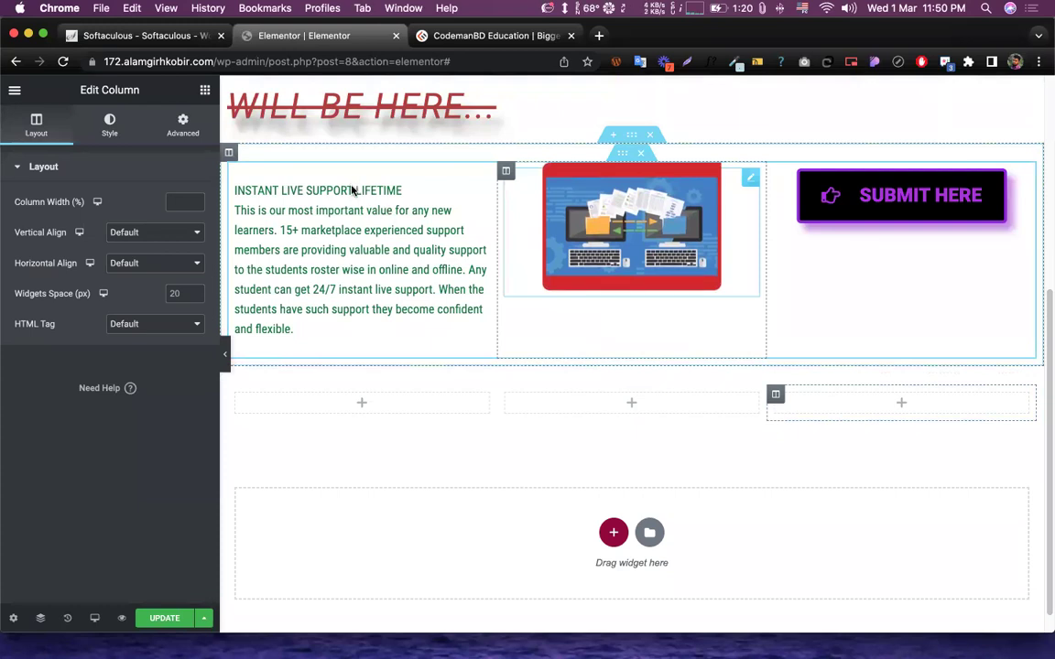
- Return to the Elements panel and browse the widget list
click(205, 90)
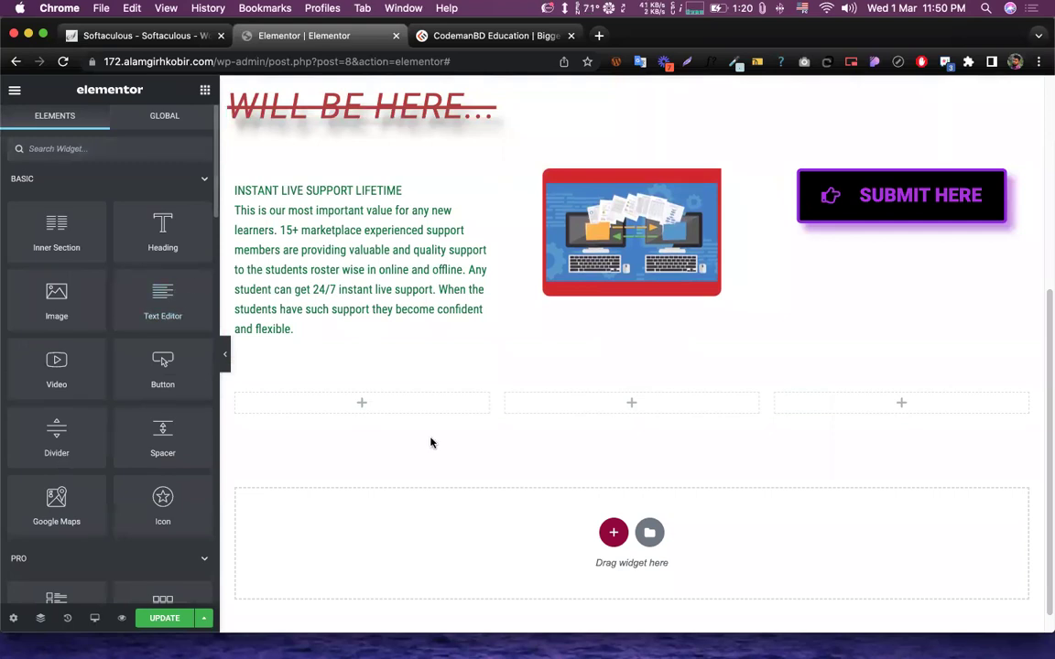
scroll(596, 410, up, 5)
scroll(625, 392, down, 5)
scroll(658, 305, up, 5)
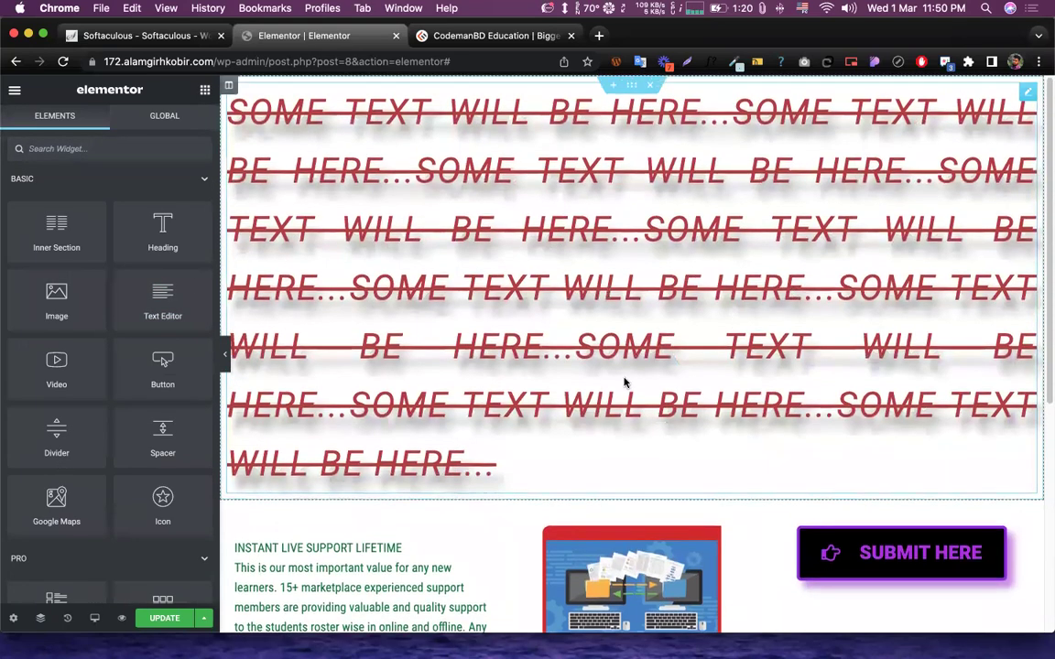
scroll(624, 381, down, 2)
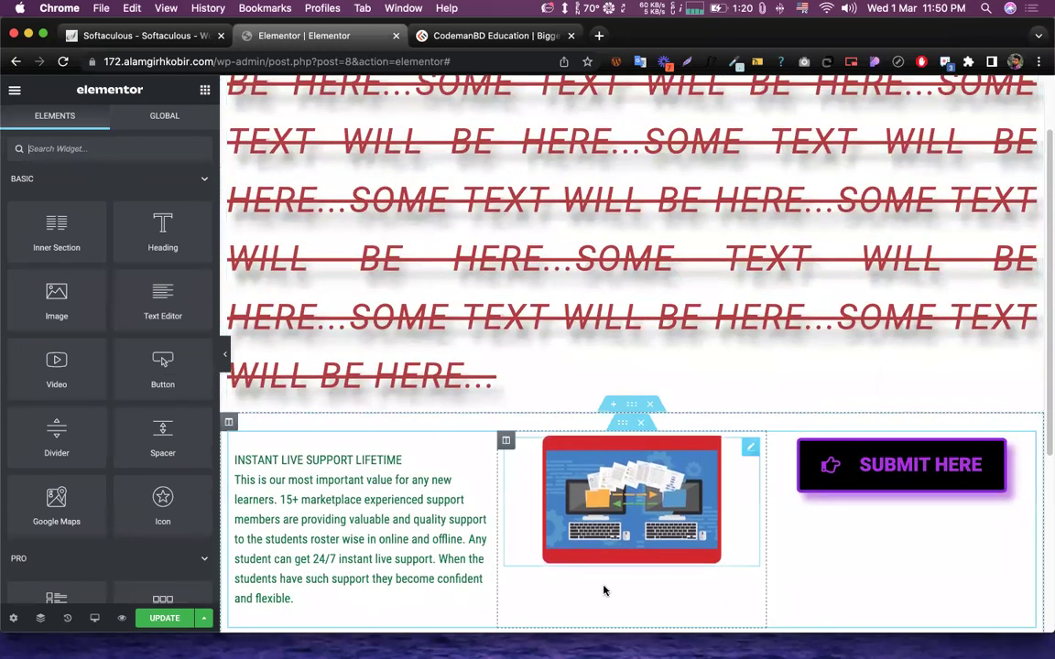
scroll(549, 385, down, 5)
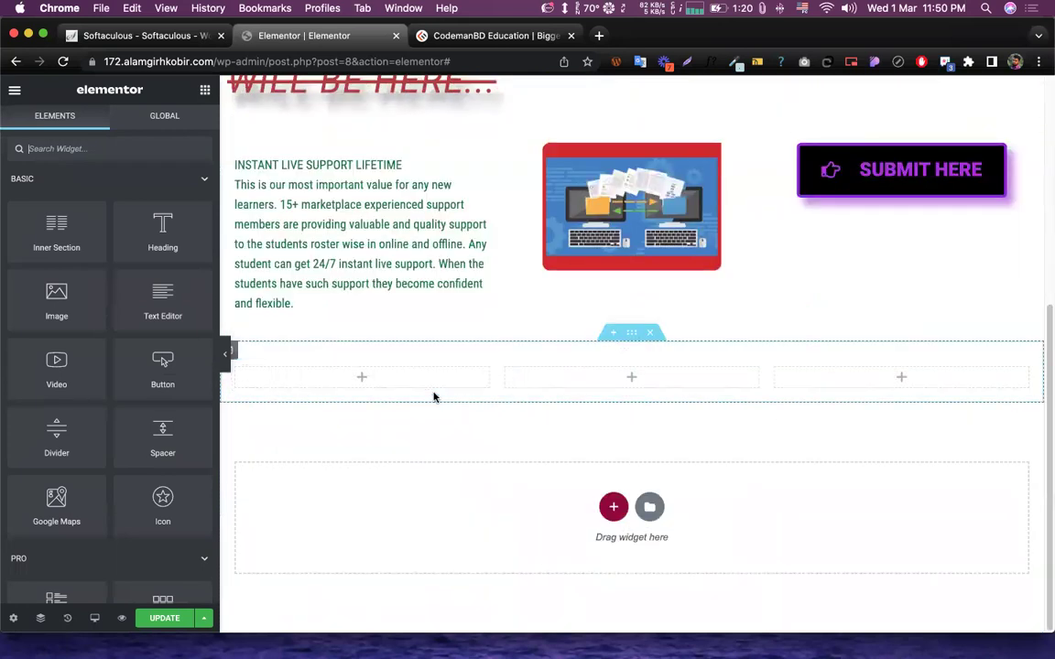
- Place a Heading, a Button and an Icon widget in the first, second and third columns
drag(153, 233, 357, 371)
click(205, 90)
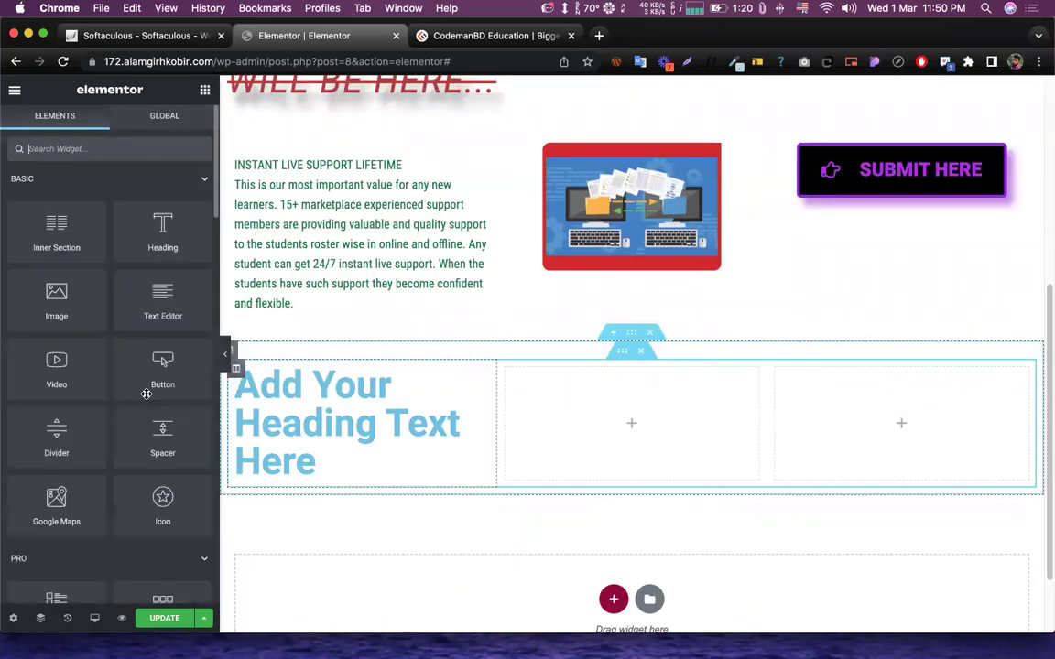
drag(167, 367, 596, 427)
drag(163, 504, 856, 429)
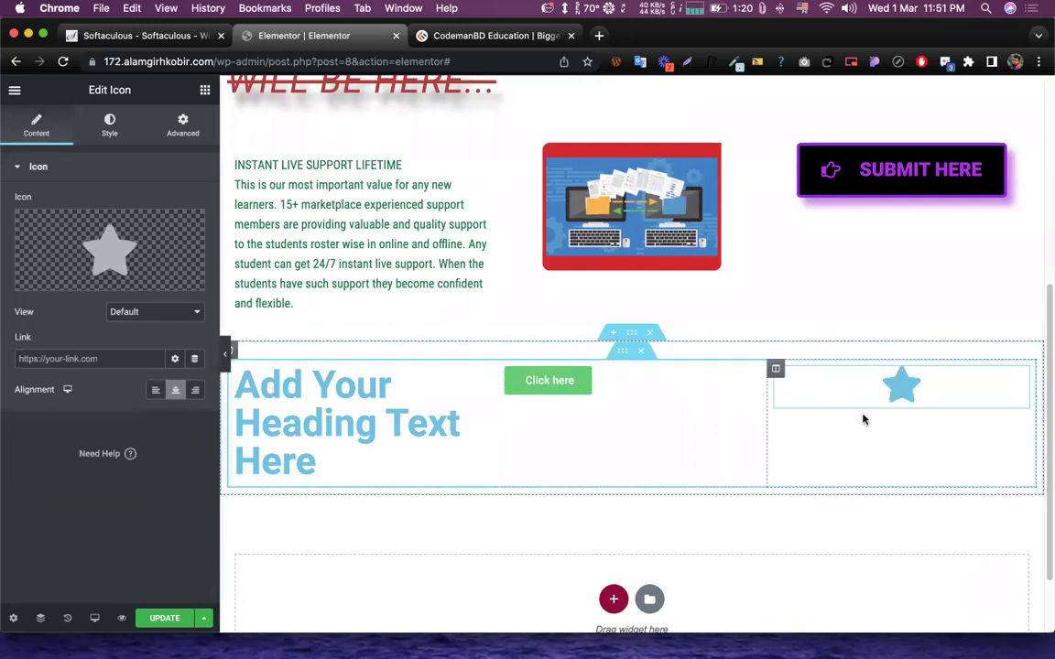
scroll(799, 388, up, 3)
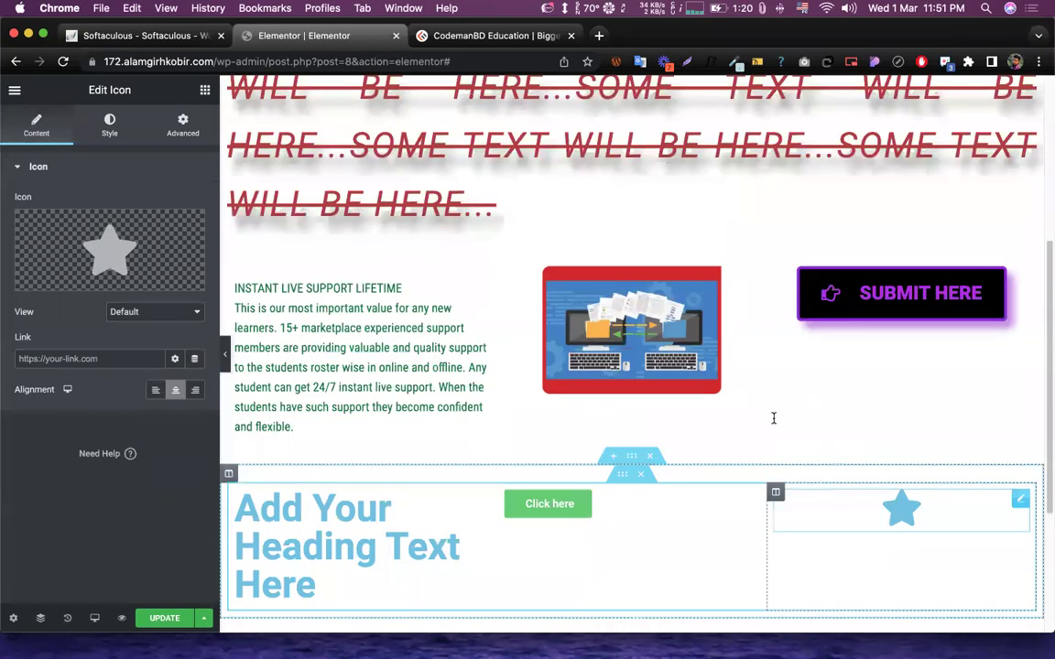
scroll(605, 442, up, 5)
scroll(796, 344, down, 10)
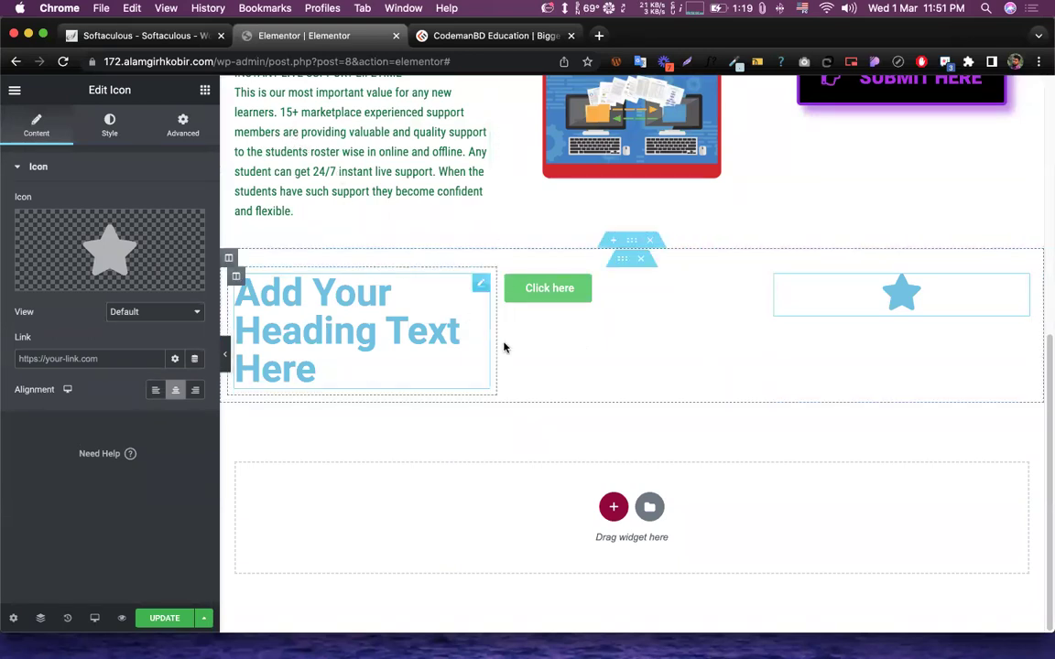
- Check the heading, Click here button and star icon row, then return to the Elements panel
scroll(504, 348, up, 10)
scroll(718, 330, down, 2)
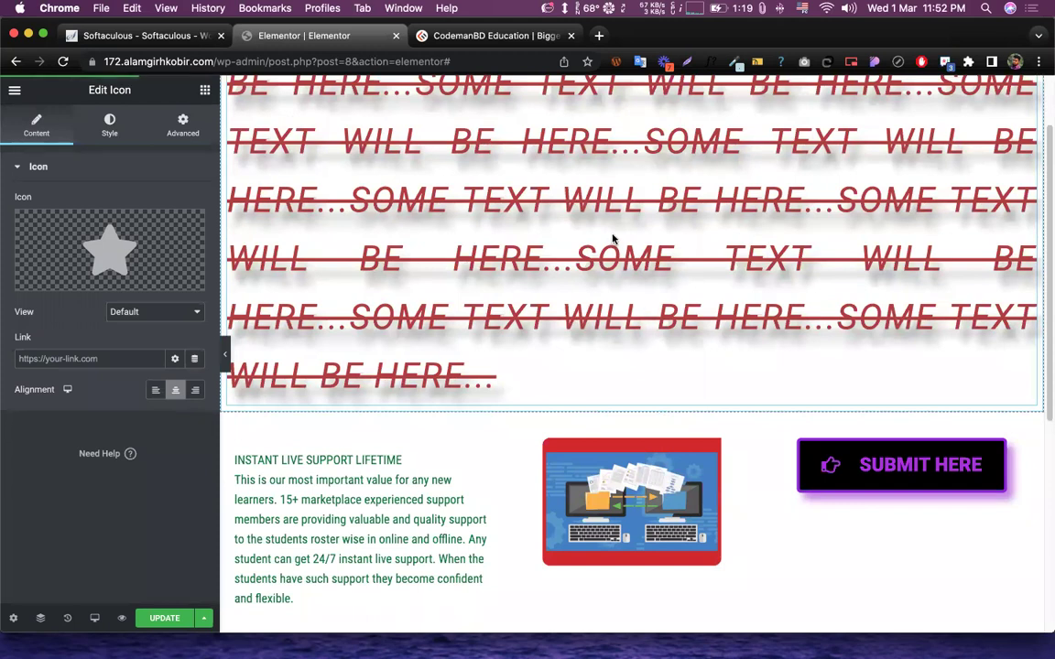
scroll(593, 255, down, 3)
scroll(593, 256, down, 5)
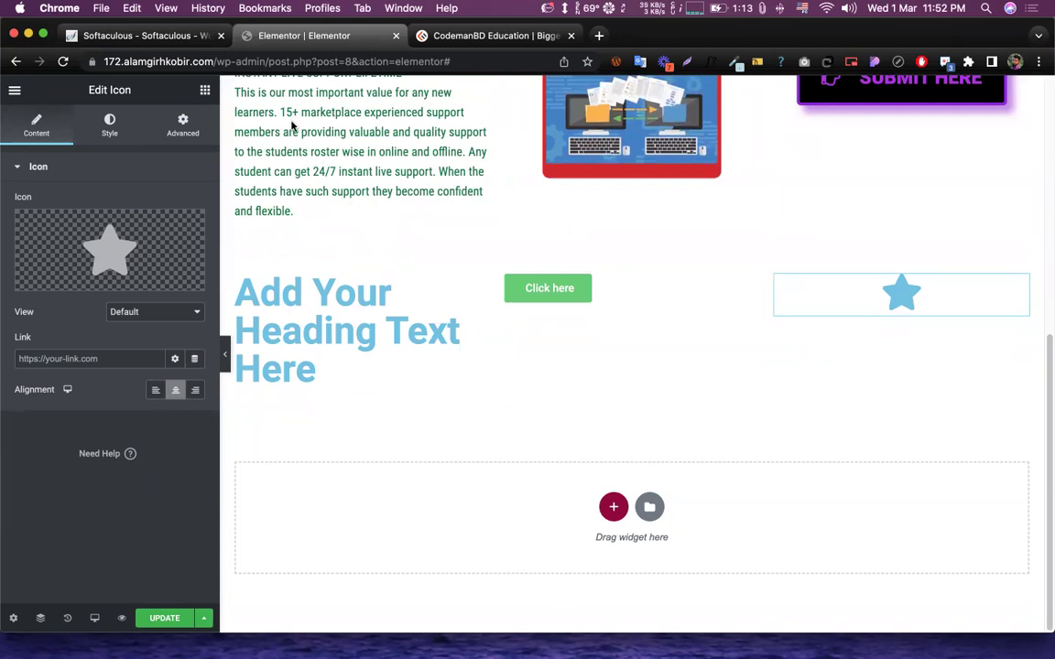
click(205, 90)
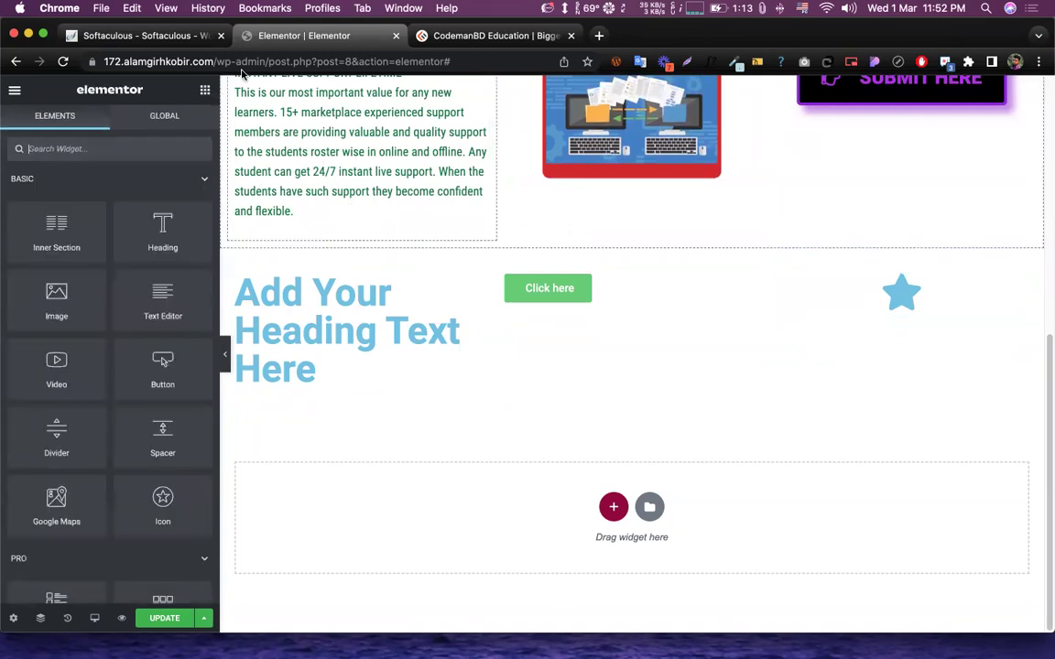
- Drop a Facebook Embed widget into the empty section below the heading
scroll(733, 369, up, 1)
scroll(733, 370, up, 5)
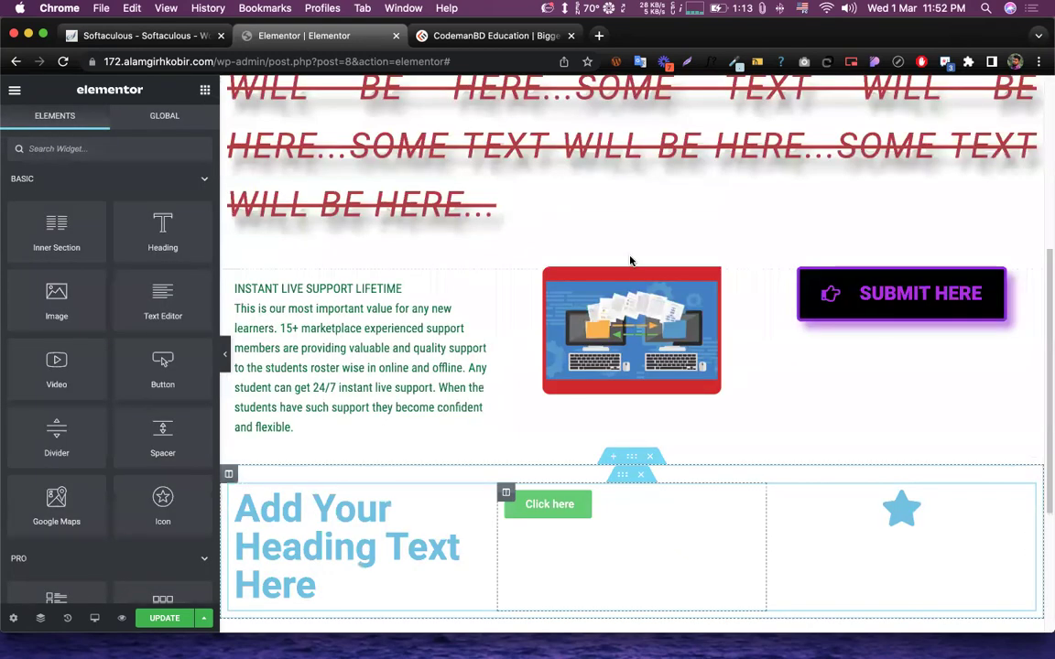
scroll(572, 327, down, 5)
scroll(580, 468, down, 1)
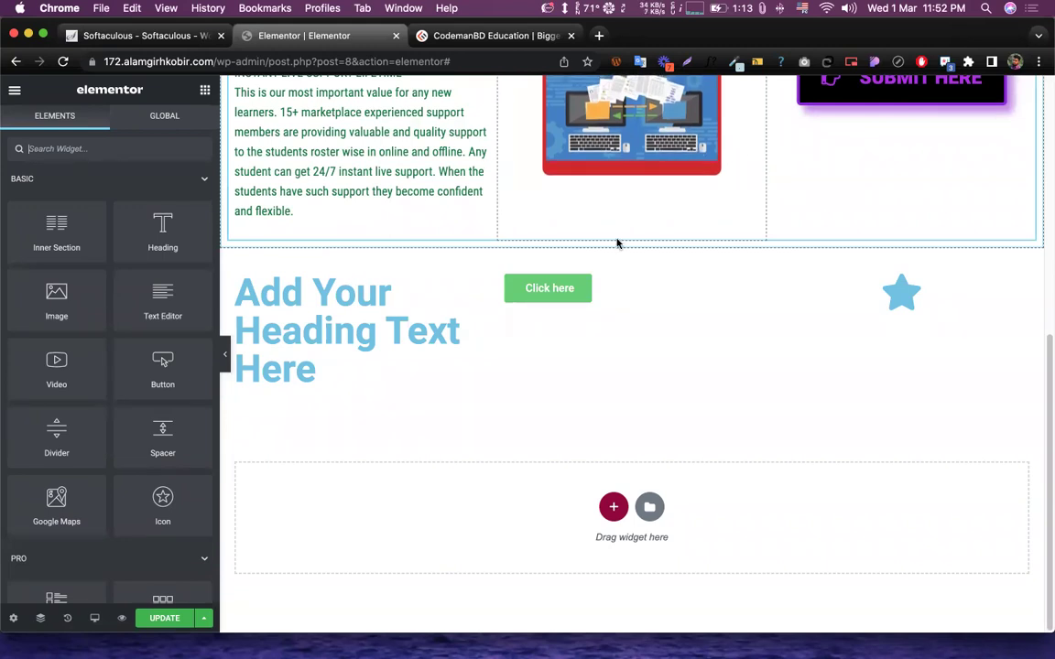
scroll(52, 394, down, 10)
scroll(53, 393, down, 4)
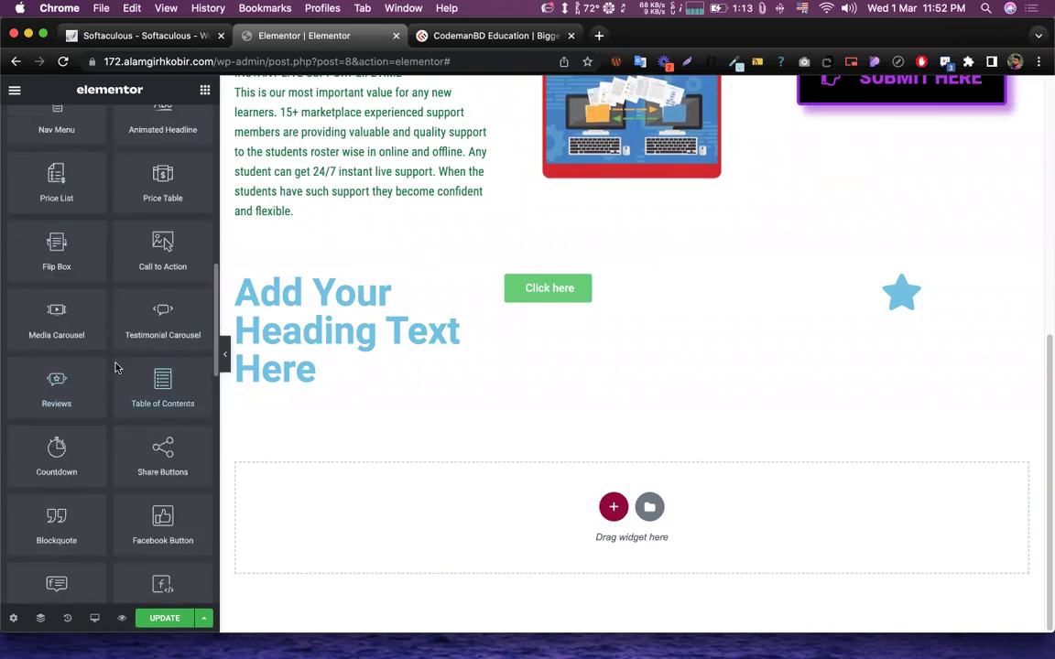
scroll(158, 383, down, 4)
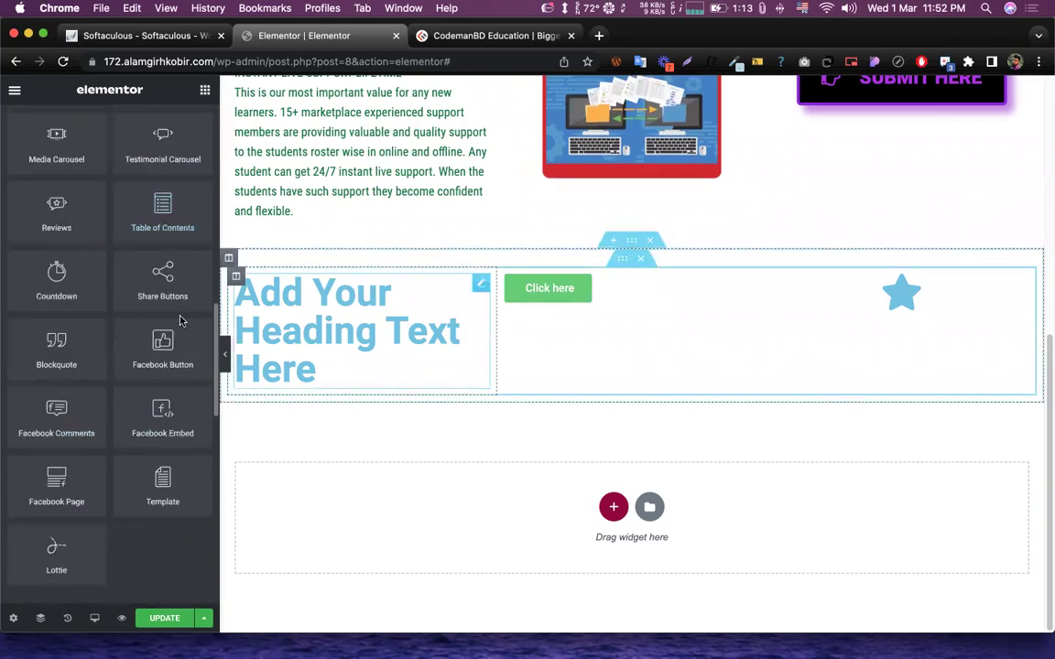
drag(172, 401, 499, 381)
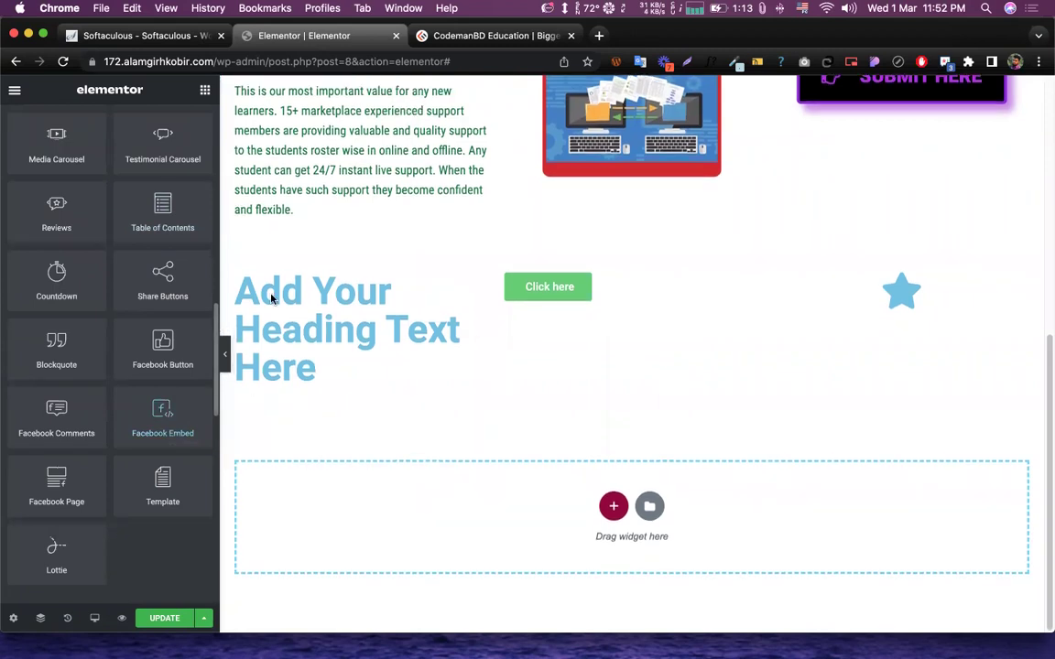
drag(271, 298, 275, 303)
- Keep the embed Type as Post and let the 'Introducing Elementor 3.0' post load
click(119, 261)
click(52, 261)
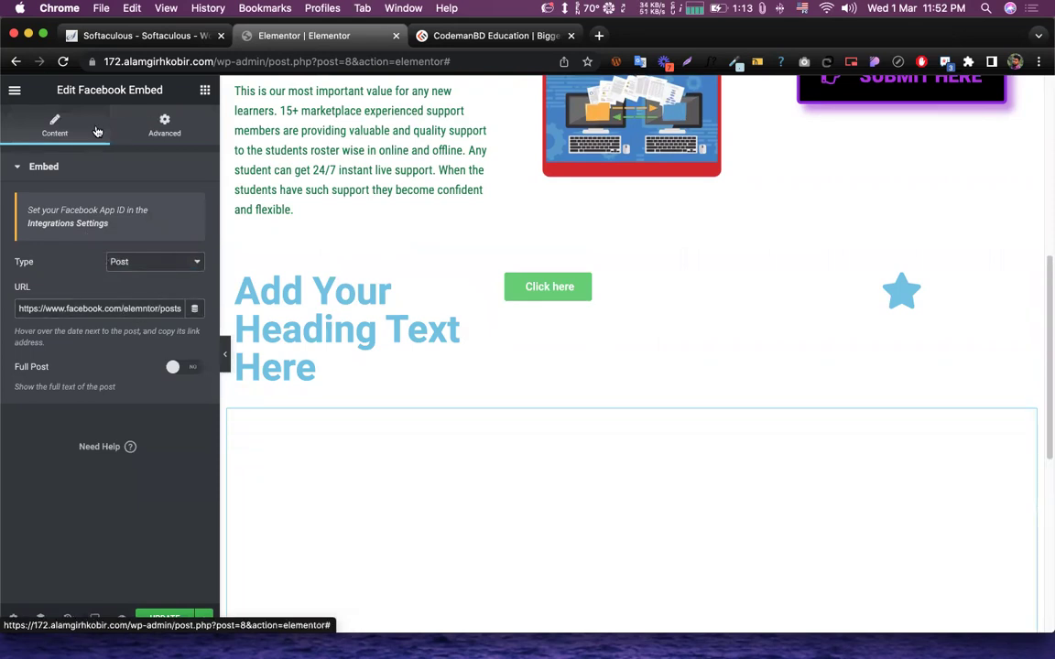
click(165, 126)
click(499, 420)
scroll(525, 372, down, 3)
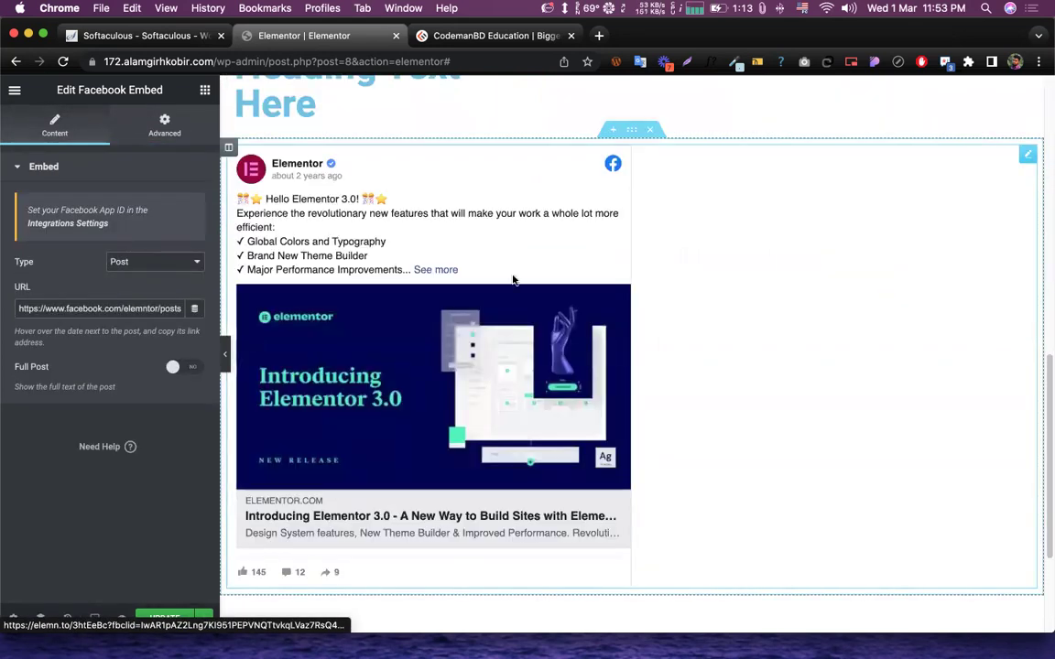
scroll(513, 261, down, 2)
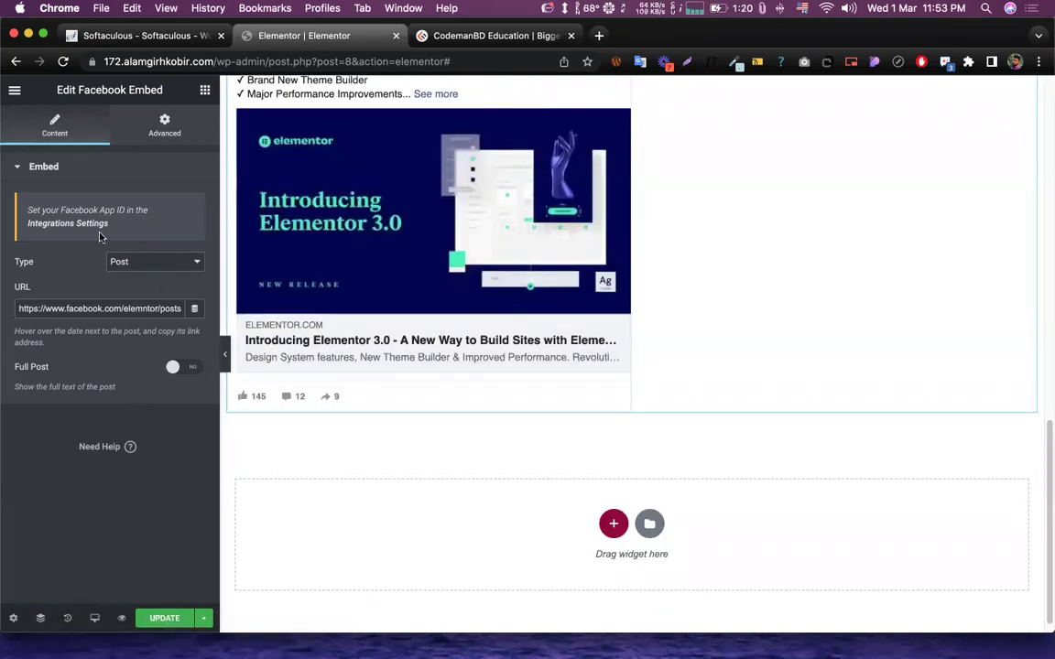
- Place a Lottie widget above the Facebook post
click(202, 90)
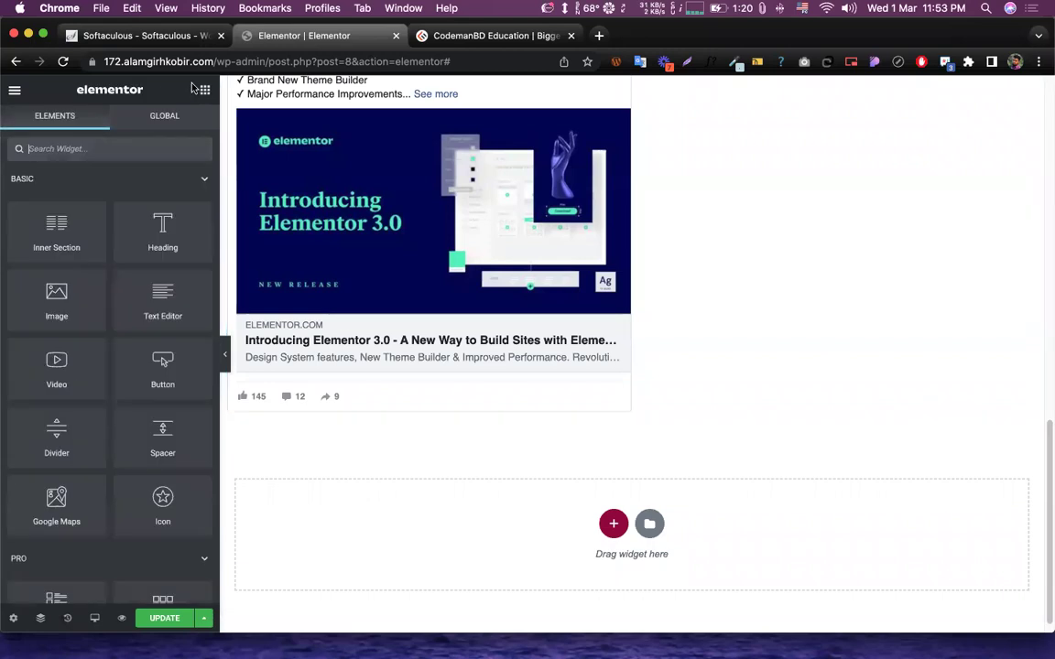
scroll(139, 404, down, 10)
scroll(138, 404, down, 5)
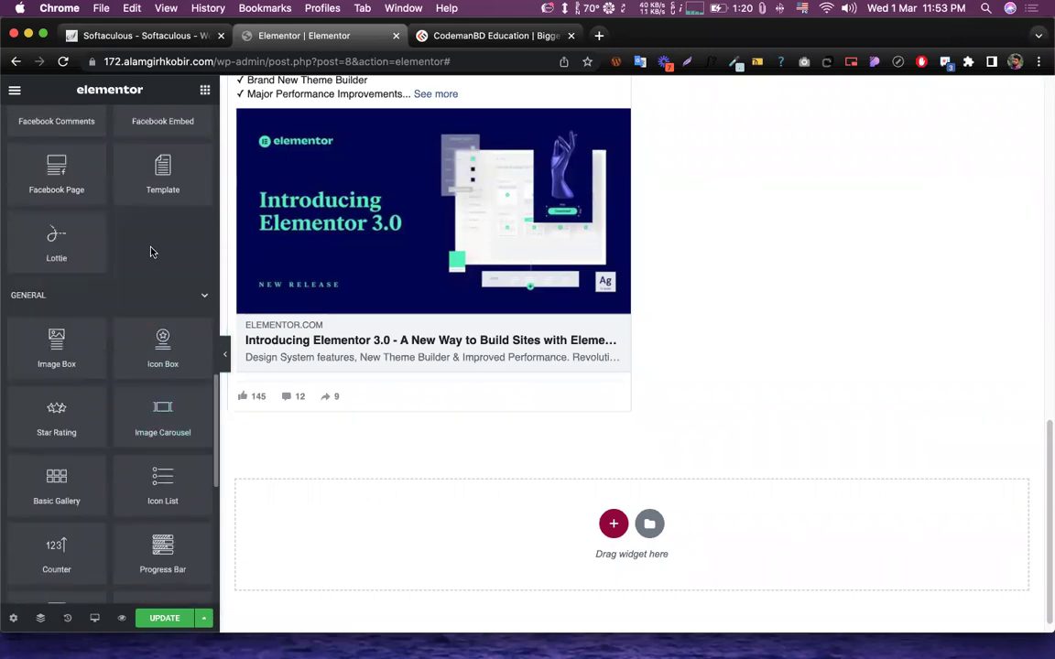
scroll(633, 300, up, 4)
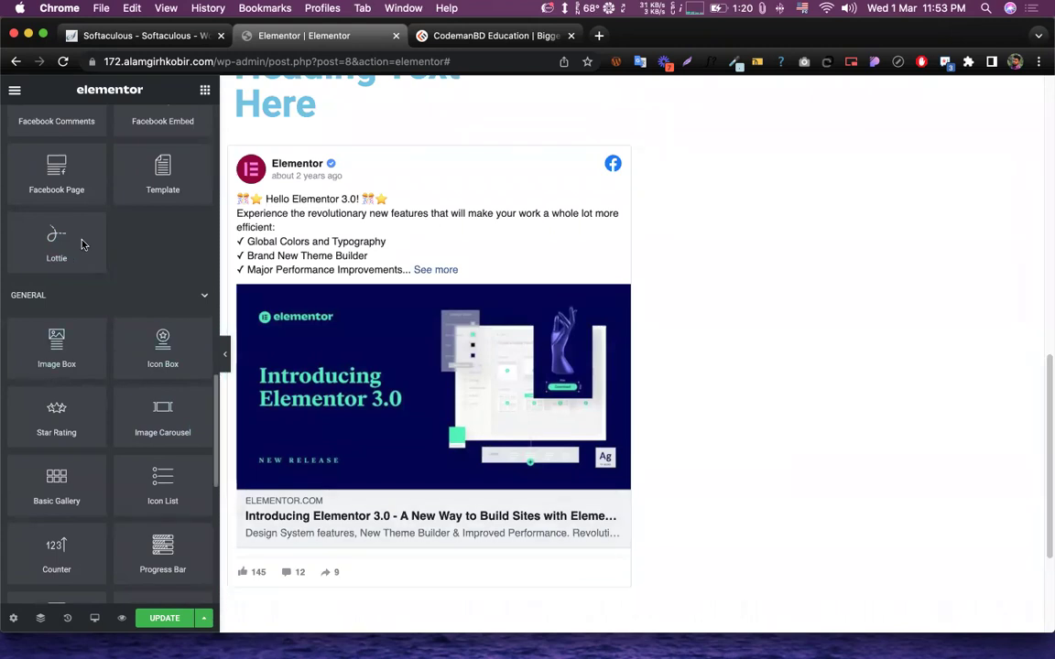
drag(45, 224, 318, 273)
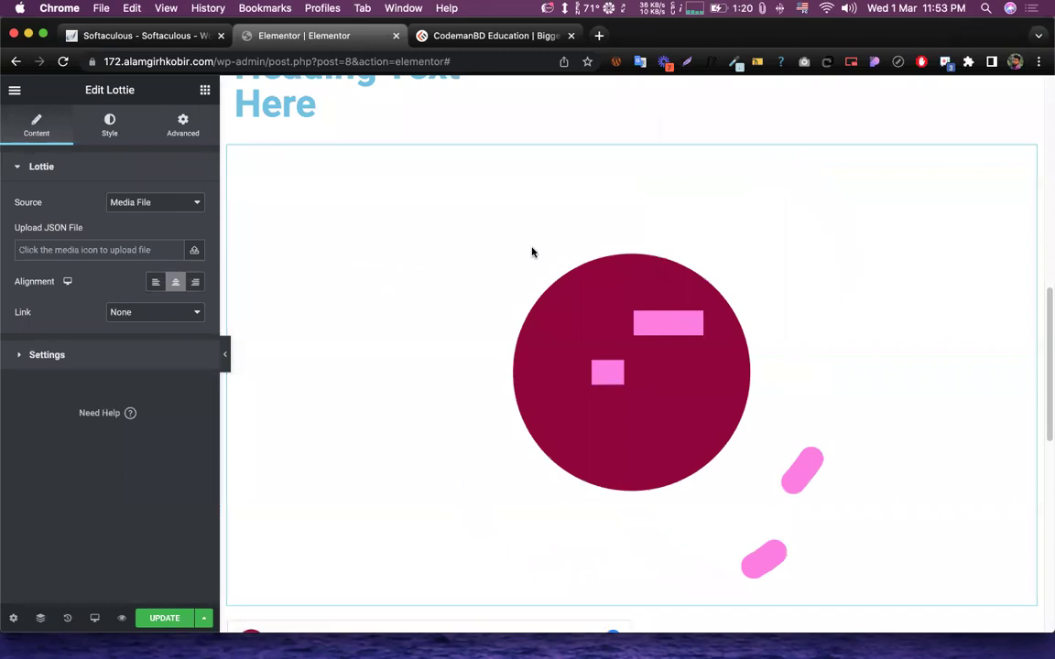
scroll(549, 259, down, 3)
scroll(556, 267, up, 4)
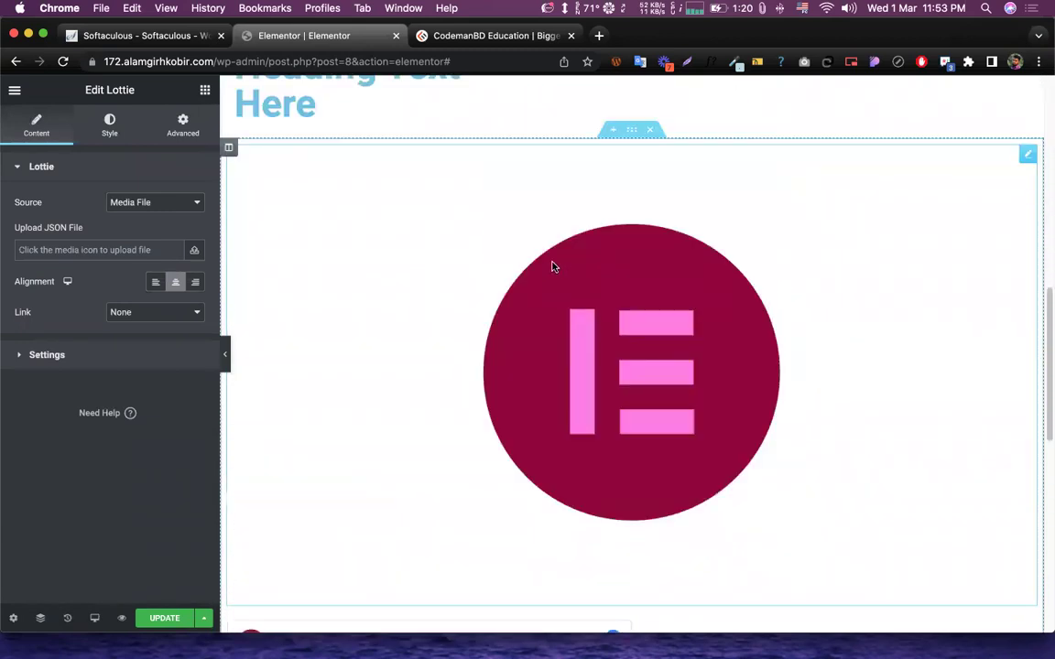
- Keep the Lottie source as Media File, cancel the JSON upload warning, and review playback settings
click(137, 203)
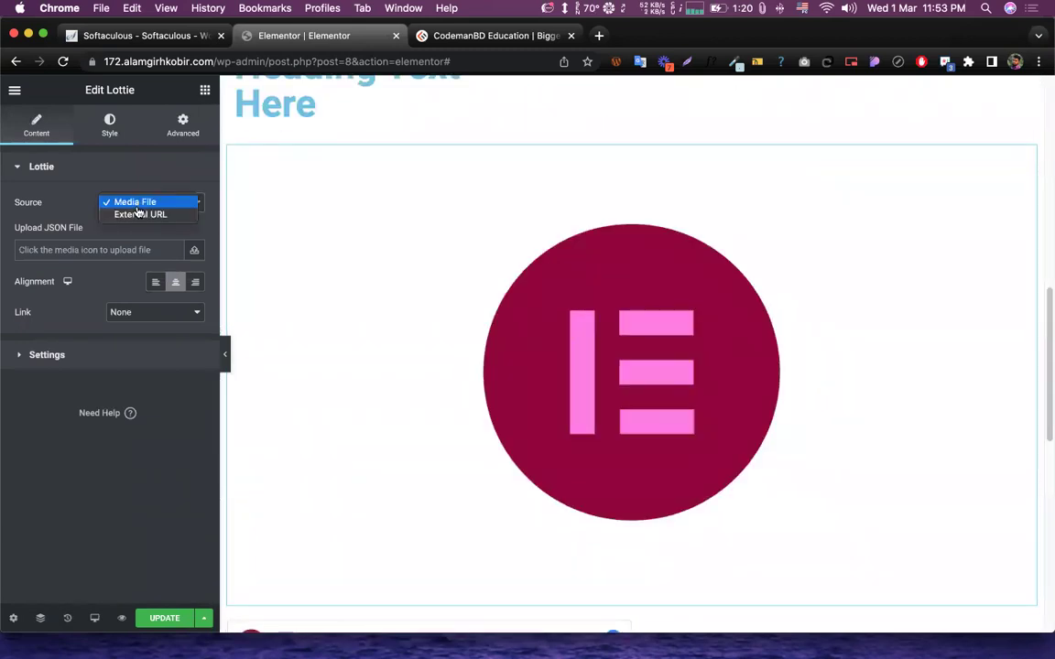
click(82, 229)
click(110, 252)
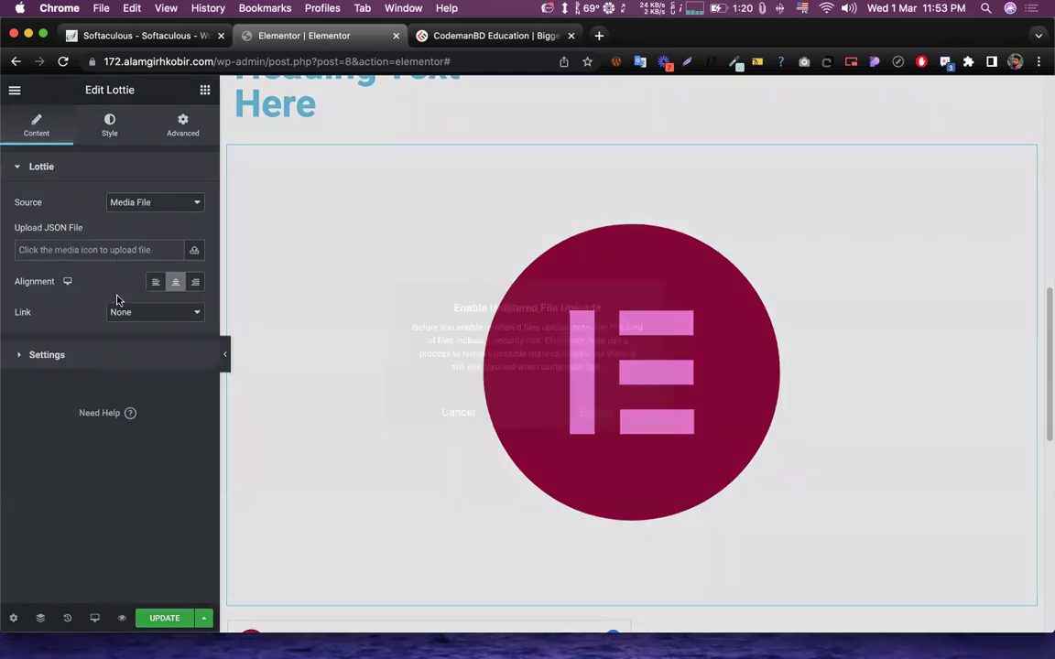
click(458, 414)
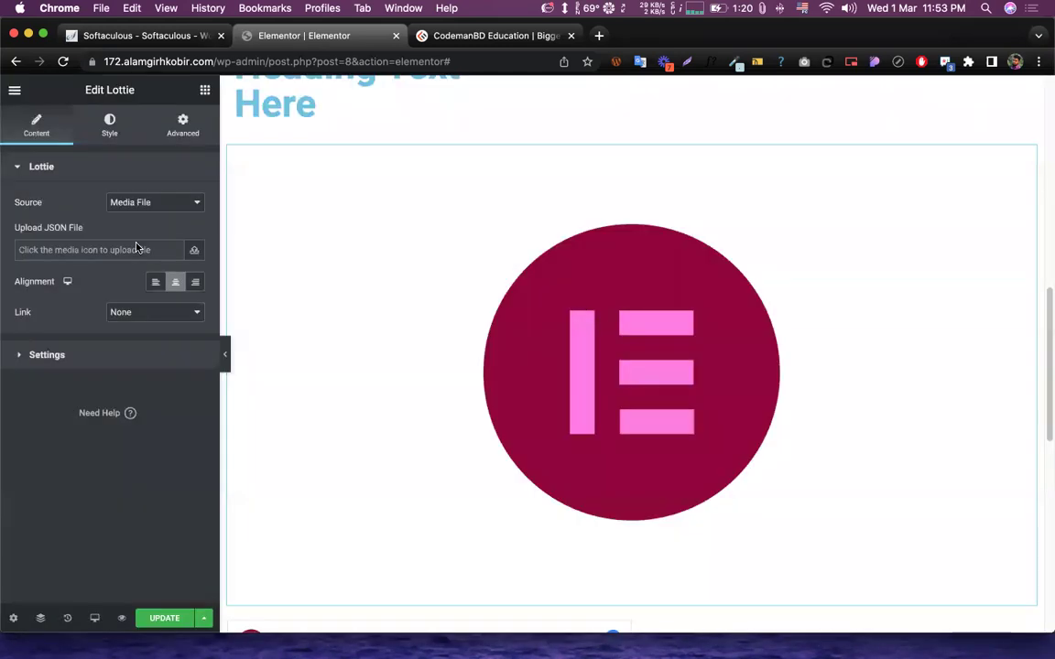
click(64, 357)
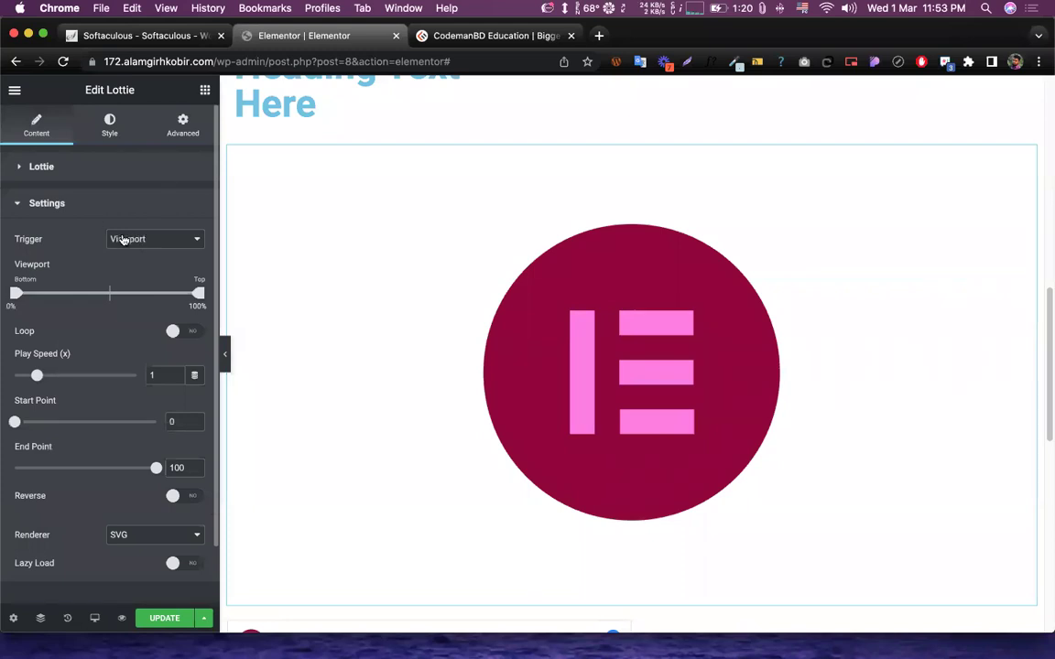
- Add a Shortcode widget below the Facebook post
click(205, 90)
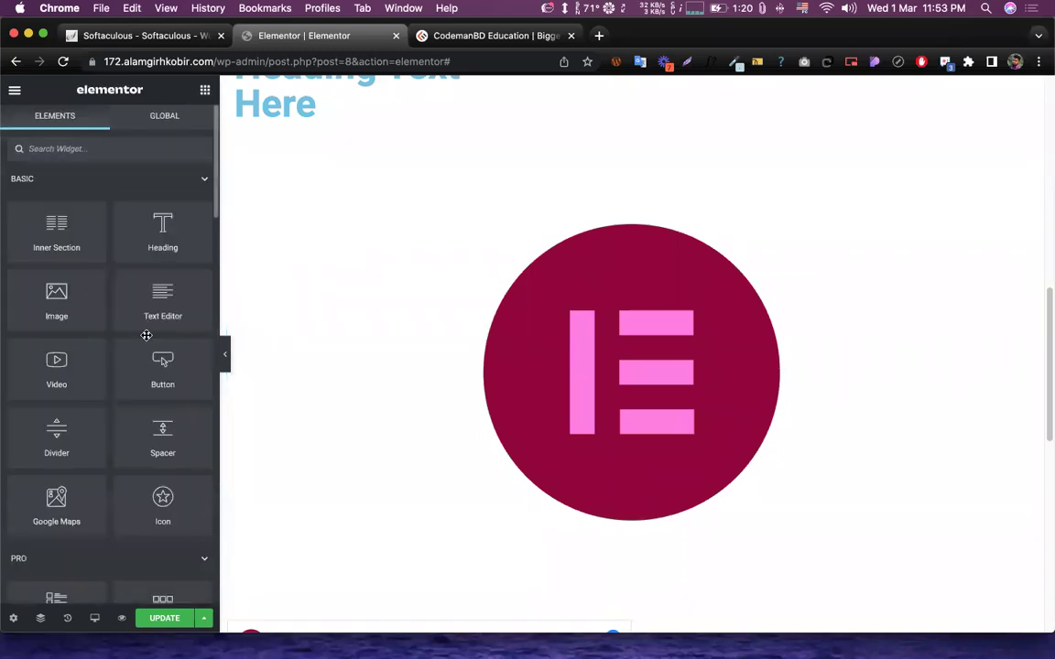
scroll(146, 335, down, 15)
scroll(138, 272, up, 2)
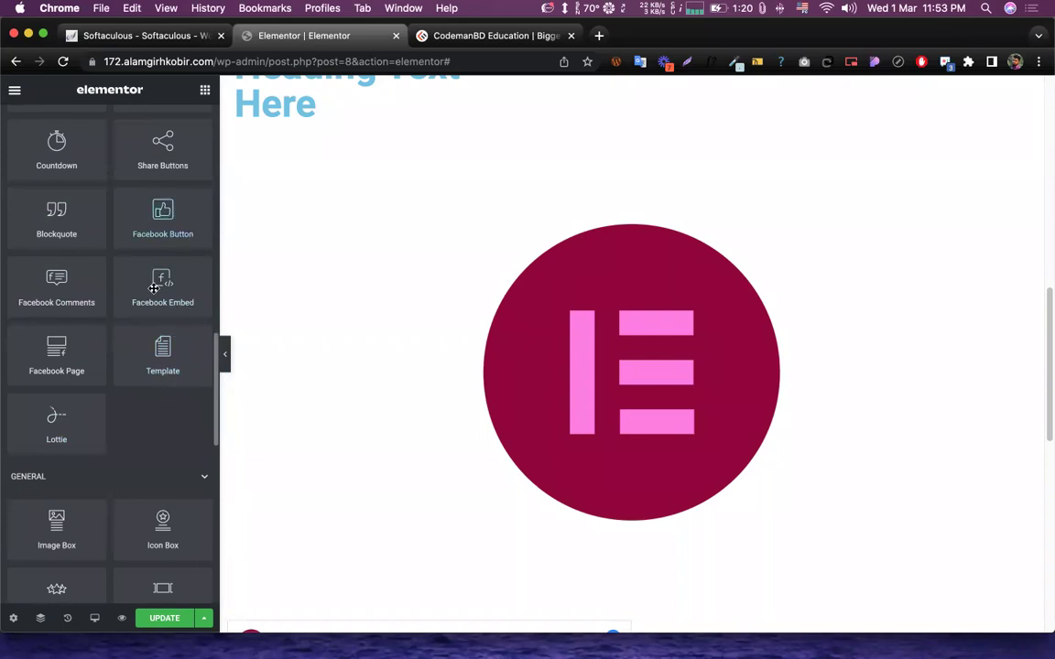
scroll(162, 423, down, 10)
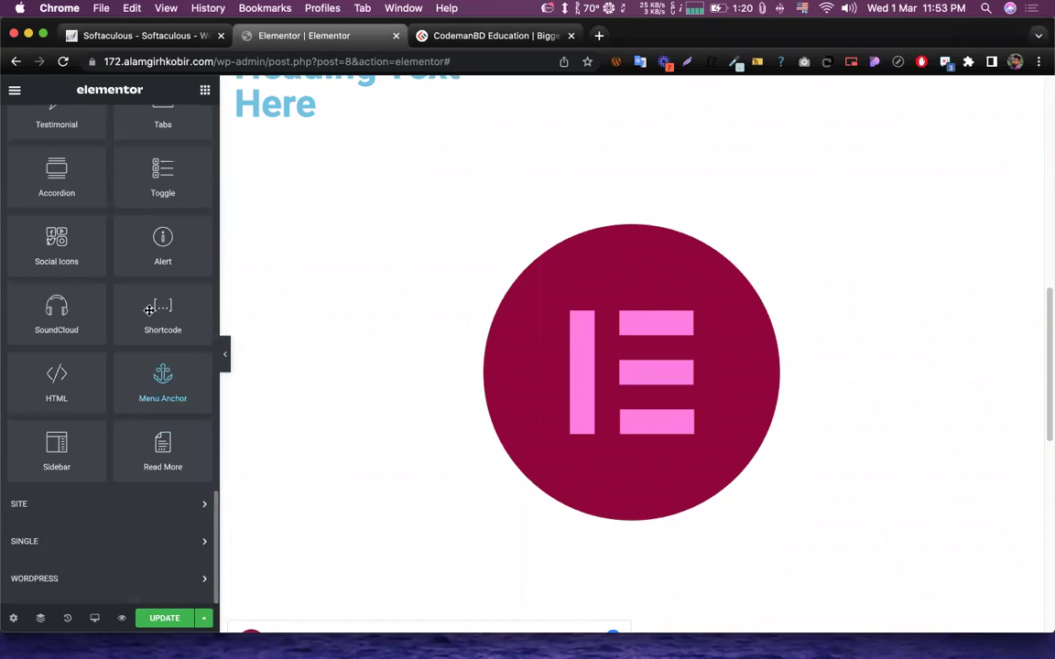
scroll(471, 286, down, 10)
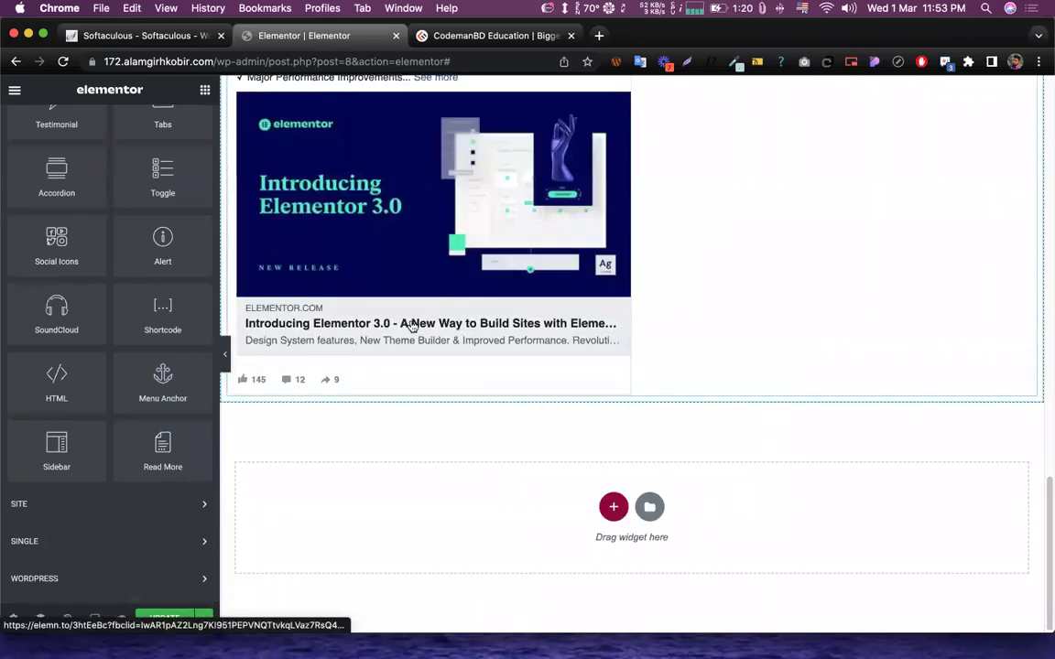
drag(154, 308, 458, 395)
- Add a new single-column section at the bottom of the page
scroll(580, 384, down, 2)
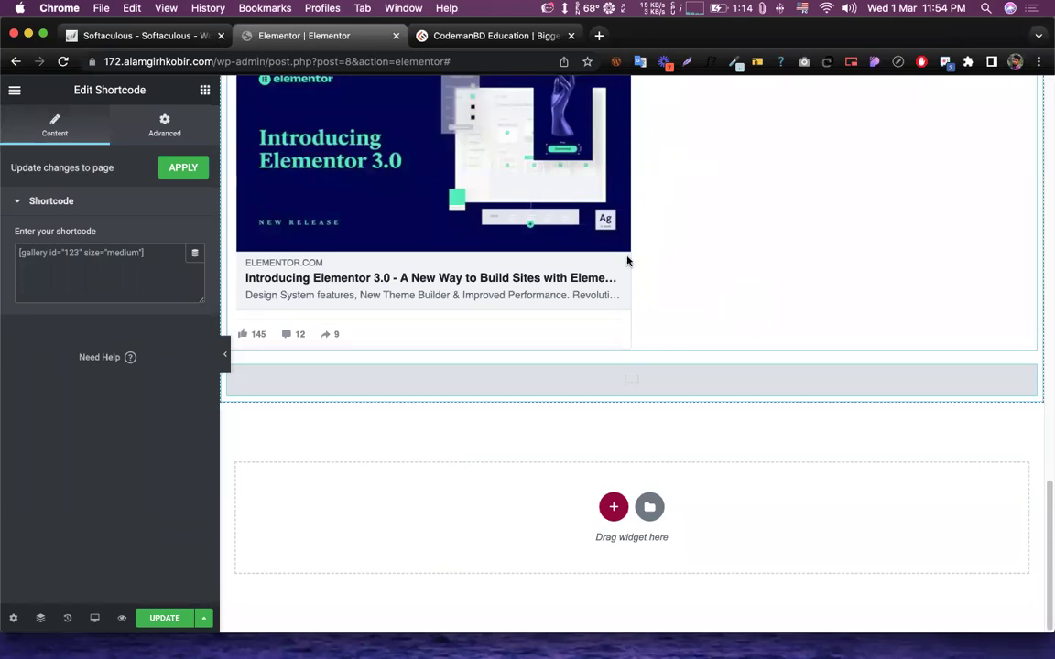
click(205, 89)
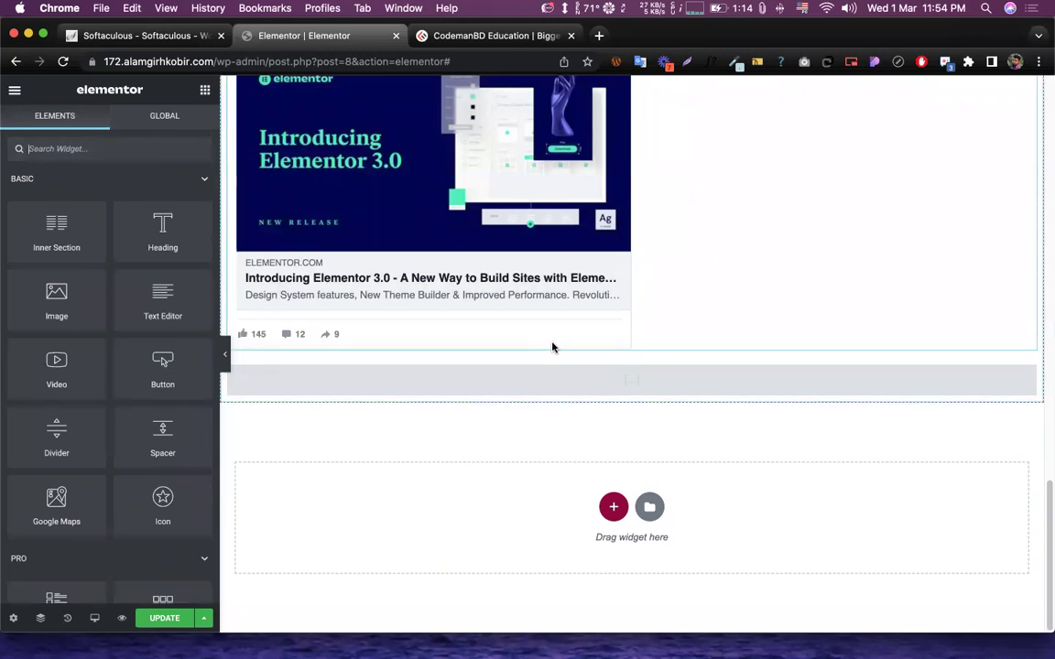
click(611, 508)
click(440, 538)
- Place an Inner Section in the new section and give it a third column
click(205, 90)
drag(56, 229, 650, 420)
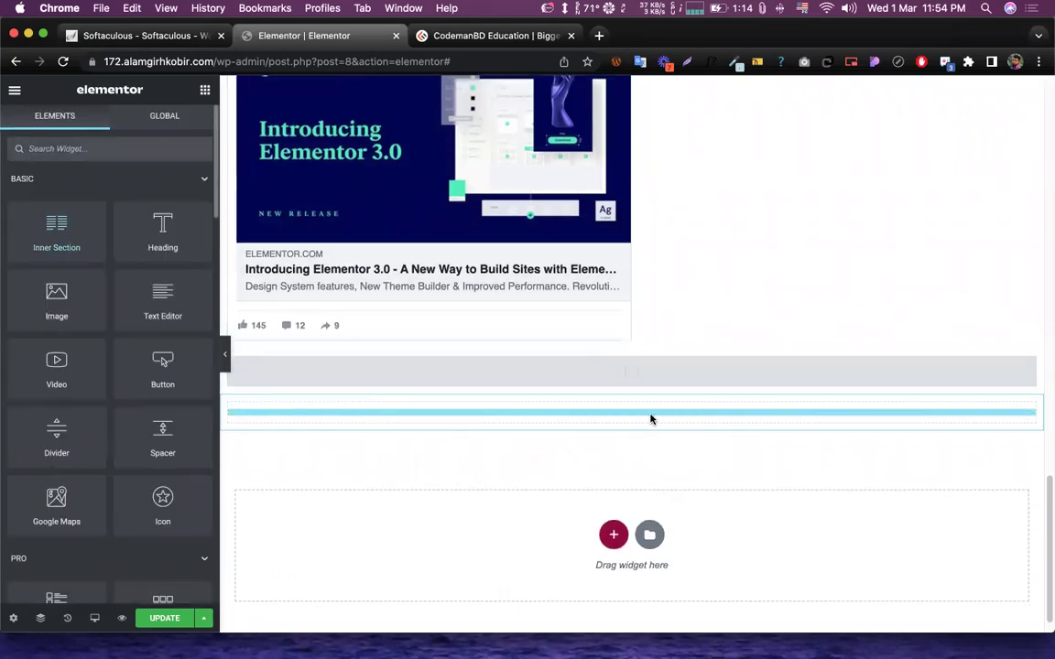
right_click(641, 396)
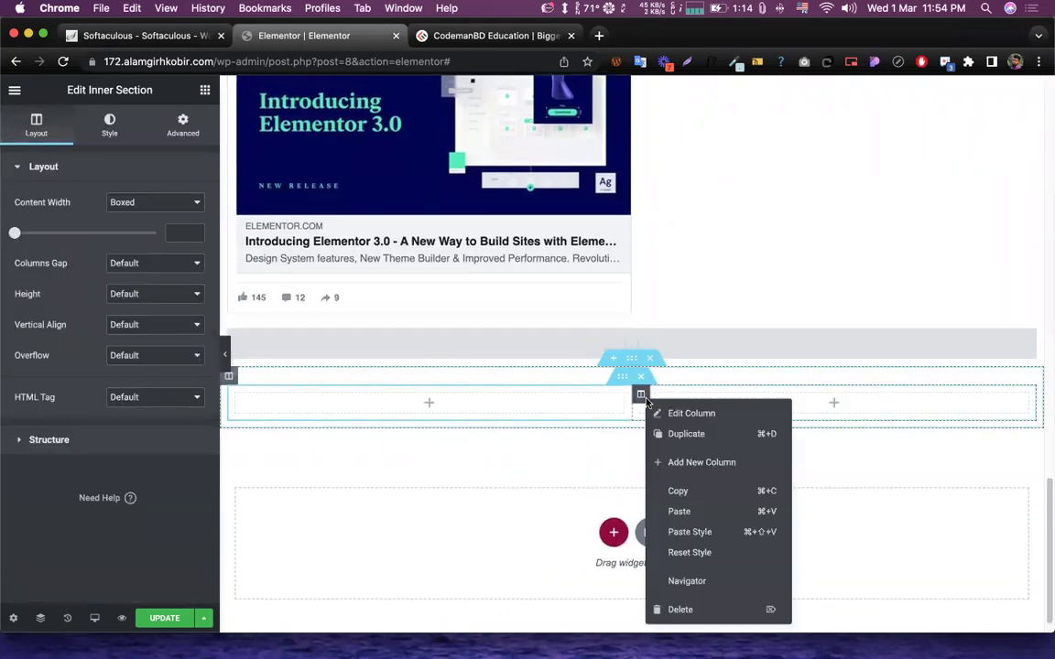
click(682, 462)
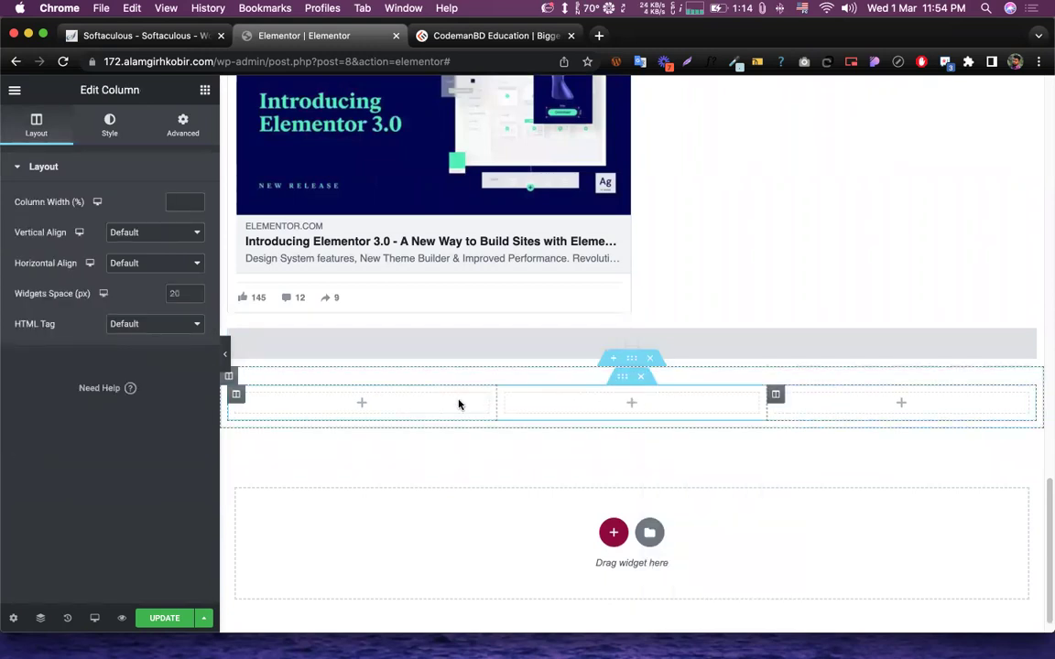
click(621, 412)
- Browse the widget list, then save the page with UPDATE
scroll(339, 348, up, 1)
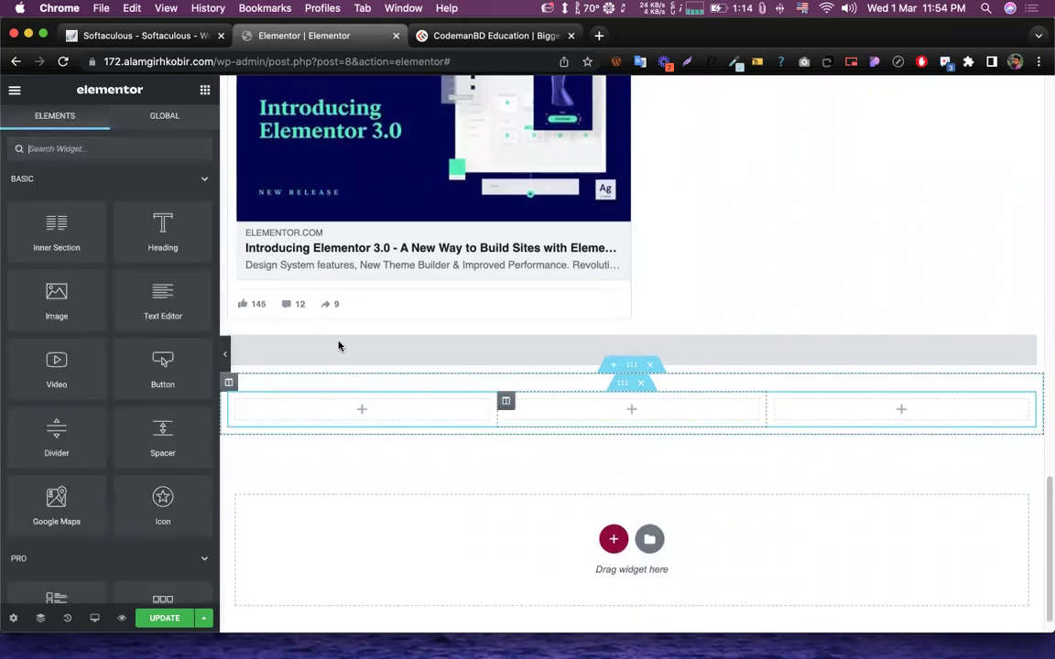
scroll(64, 325, down, 20)
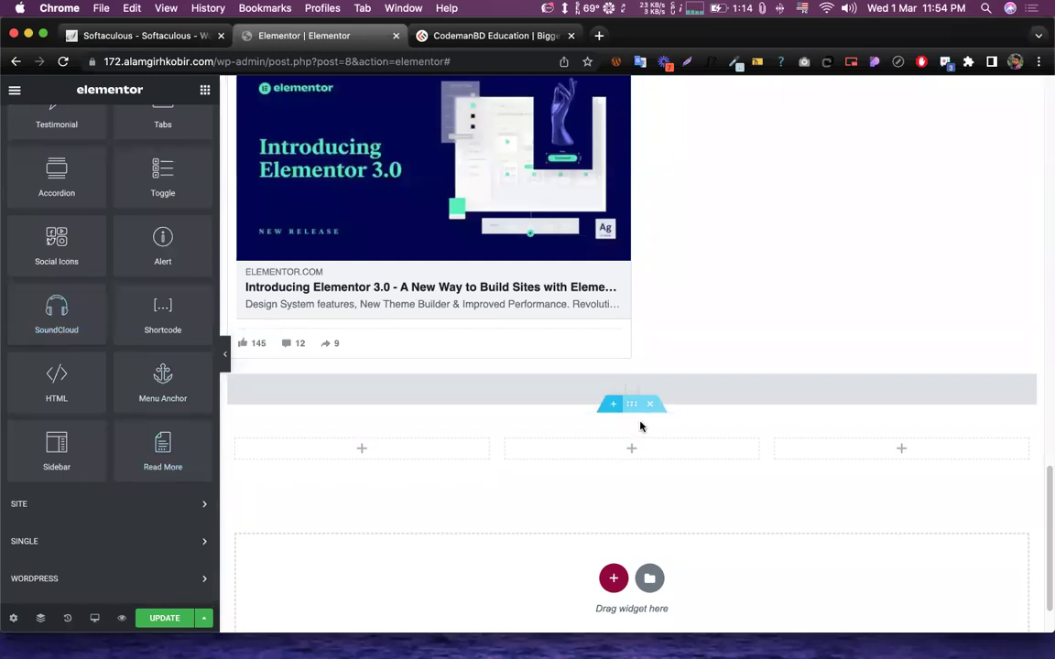
scroll(169, 330, up, 3)
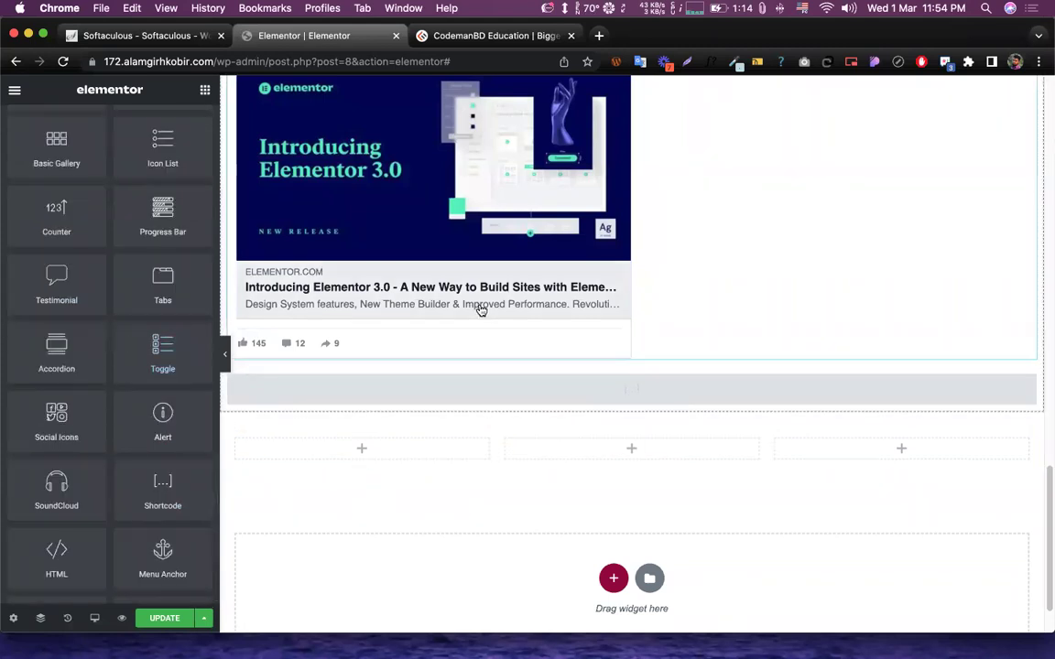
scroll(481, 306, up, 15)
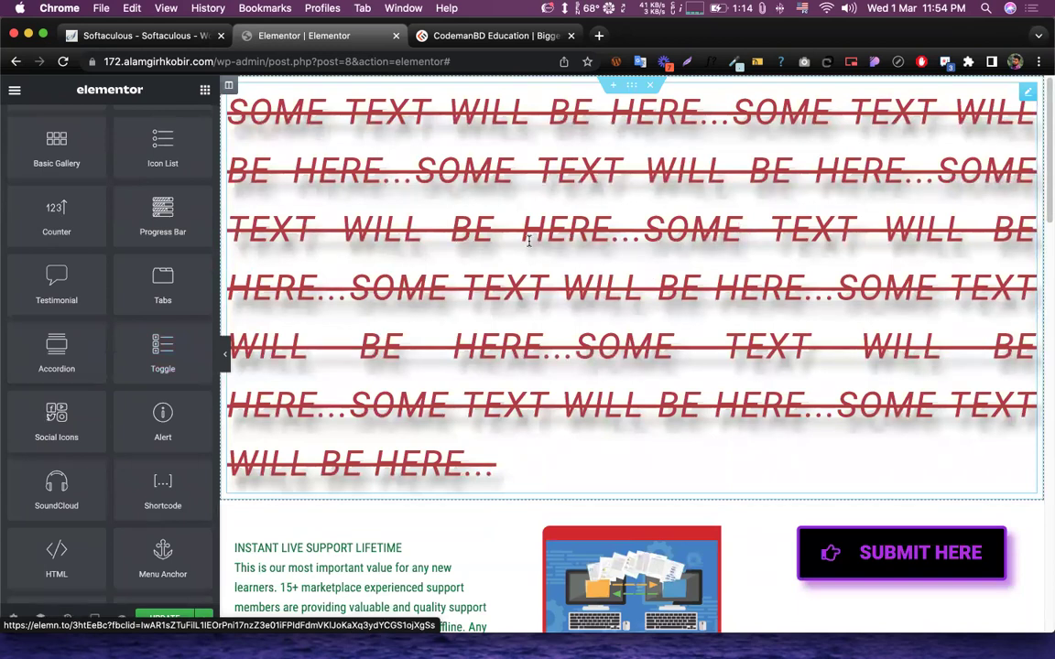
scroll(527, 242, down, 15)
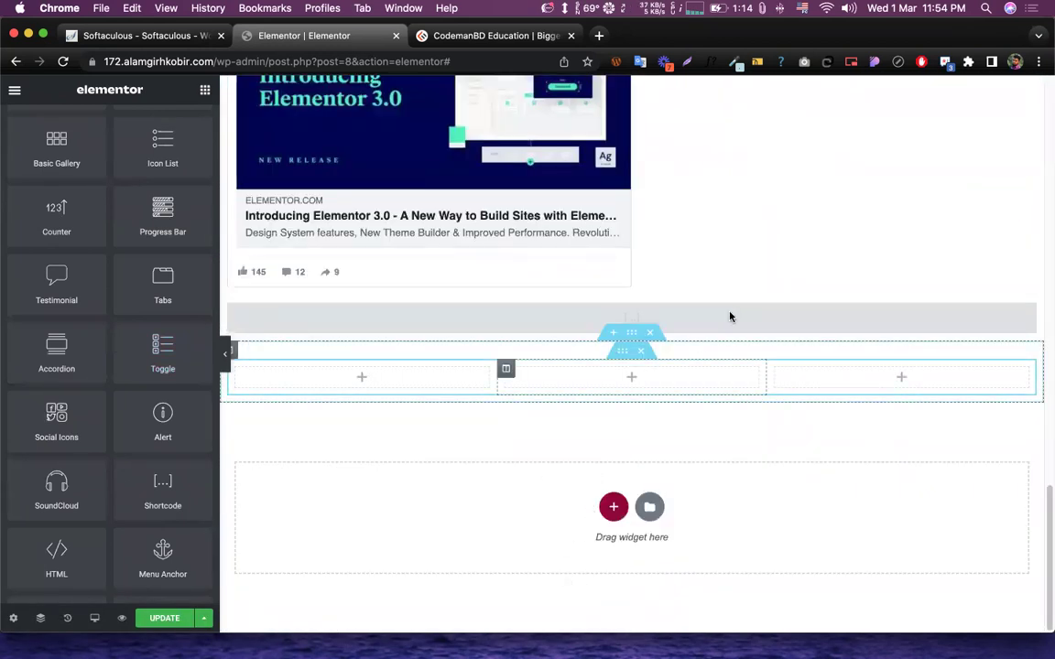
scroll(183, 573, up, 5)
click(165, 618)
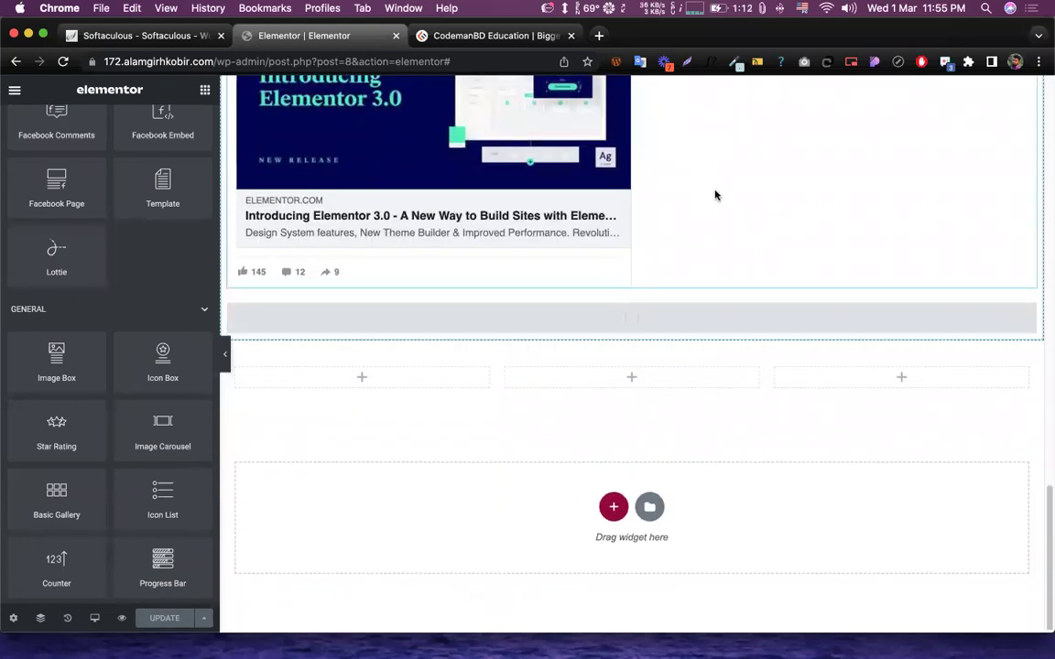
- Close the Elementor editor tab with its X and open a new tab with Cmd+T
click(396, 36)
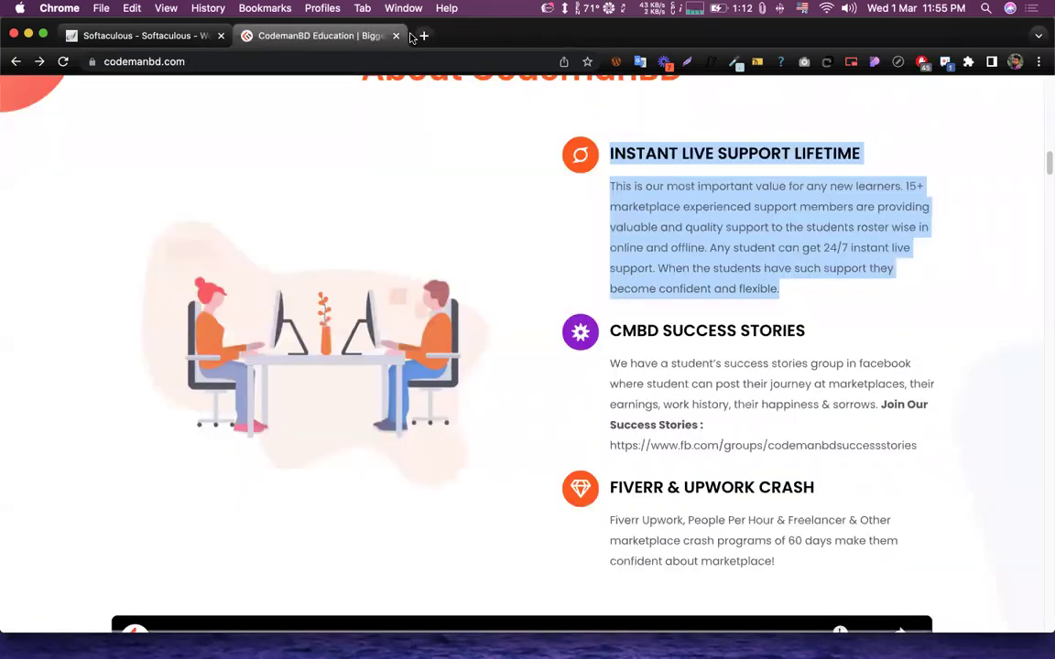
key(super+t)
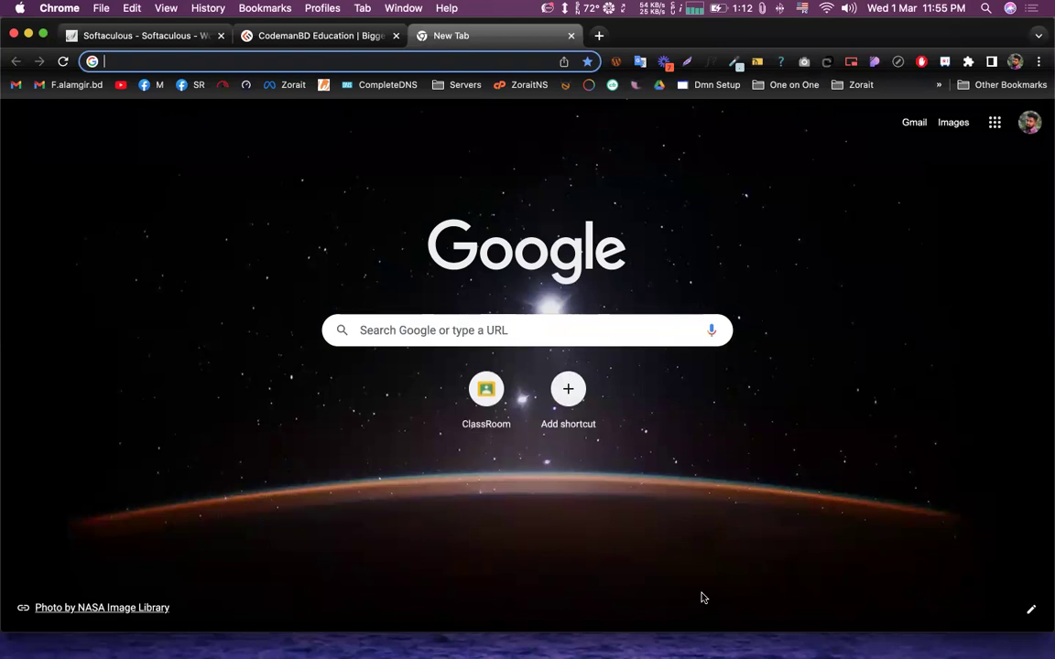
- Load the pasted wp-admin address and close the leftover login tab
click(294, 66)
text(https://172.alamgirhkobir.com/wp-admin)
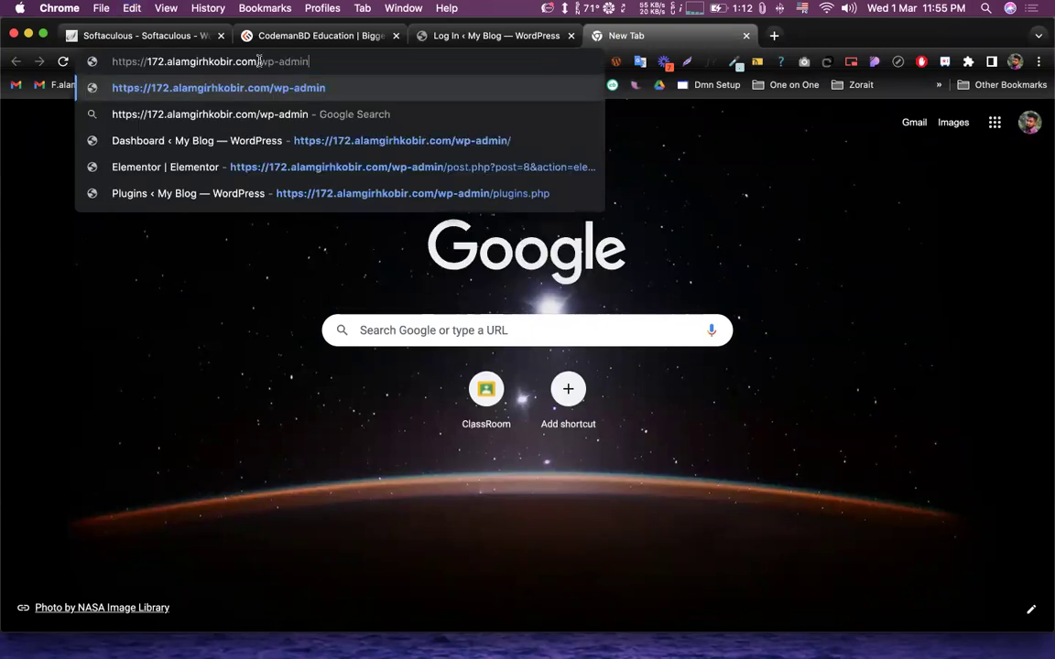
drag(259, 61, 311, 62)
click(316, 61)
key(Return)
click(571, 36)
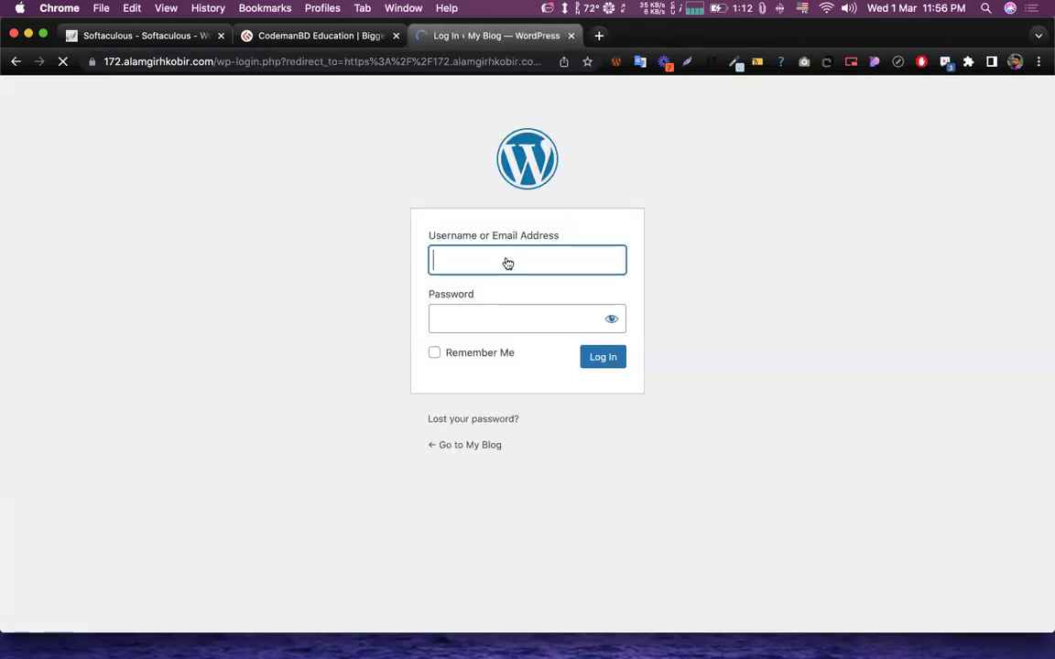
- Sign in with the admin username and password, then dismiss the password-saving popup
text(admin)
key(Tab)
text(a•••)
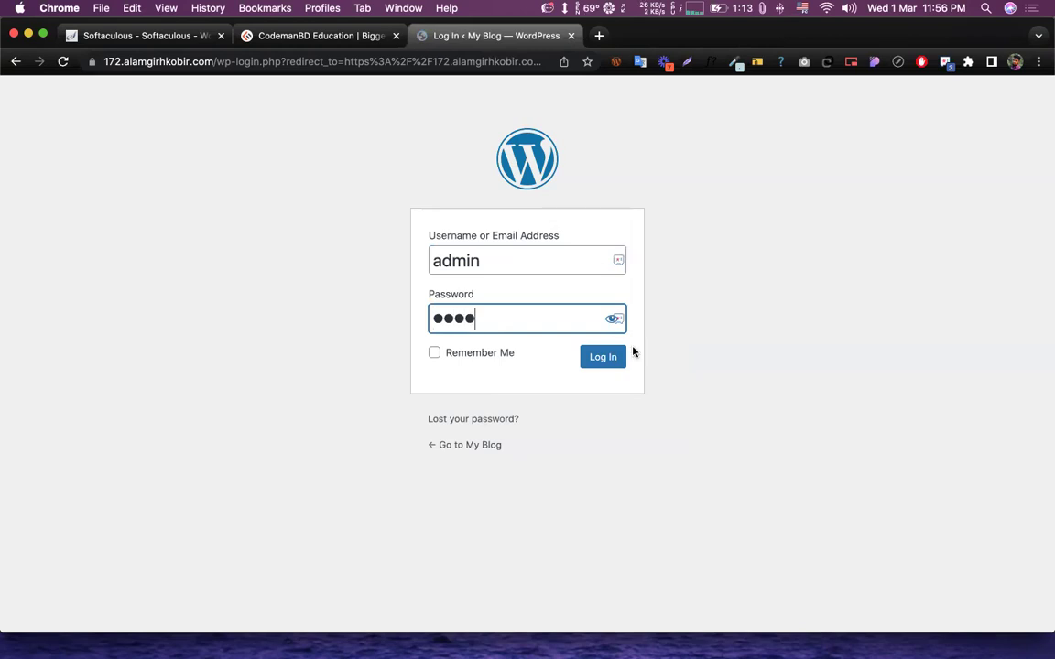
click(603, 362)
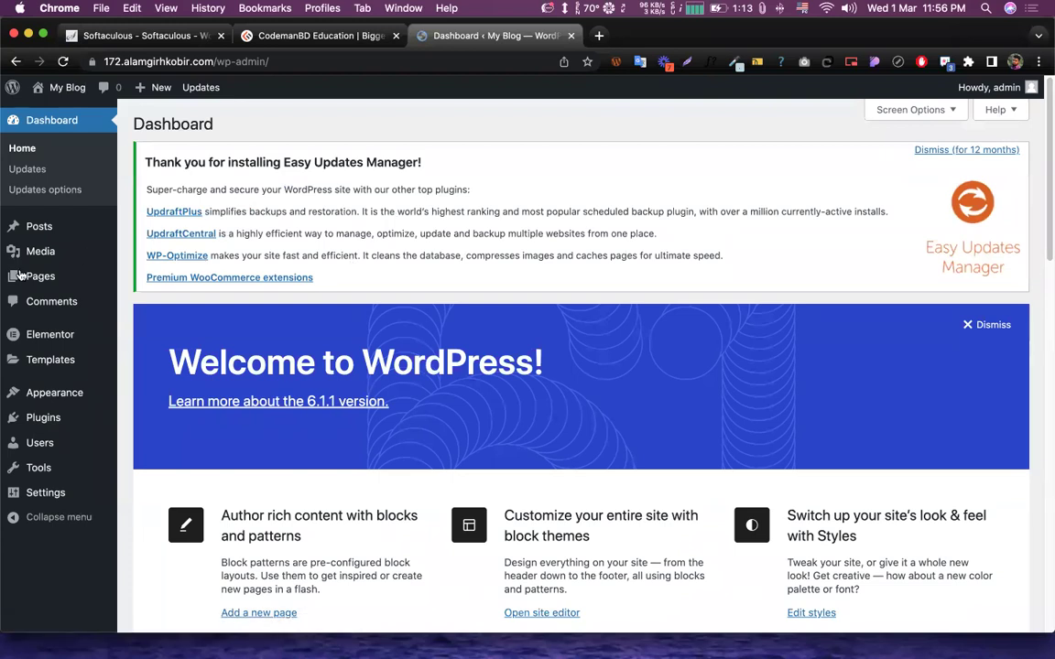
mouse_move(23, 278)
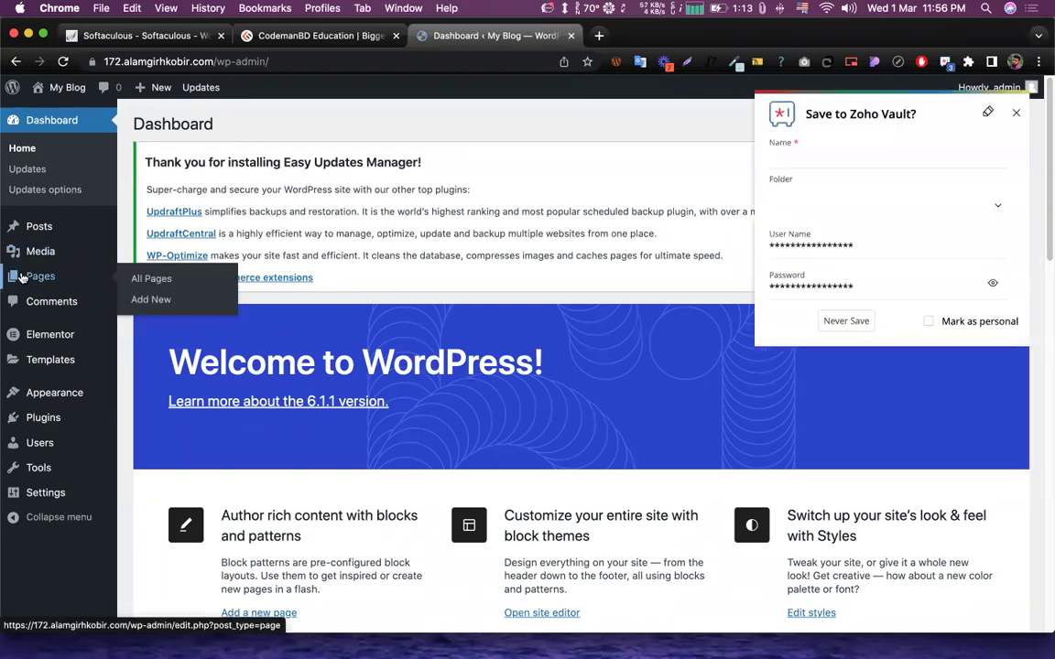
click(1016, 113)
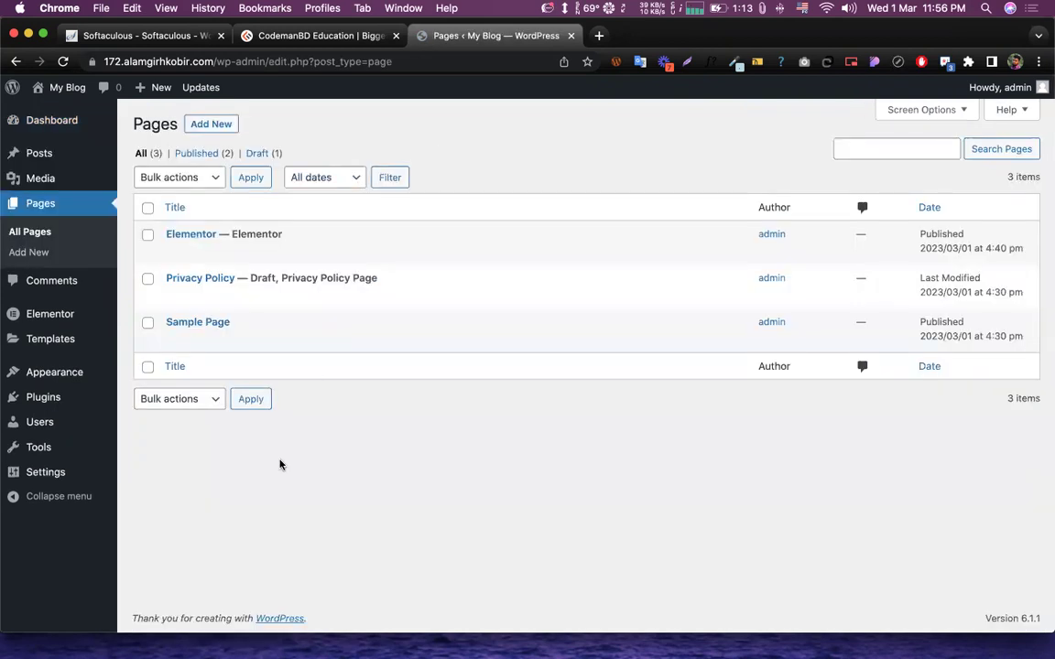
mouse_move(212, 231)
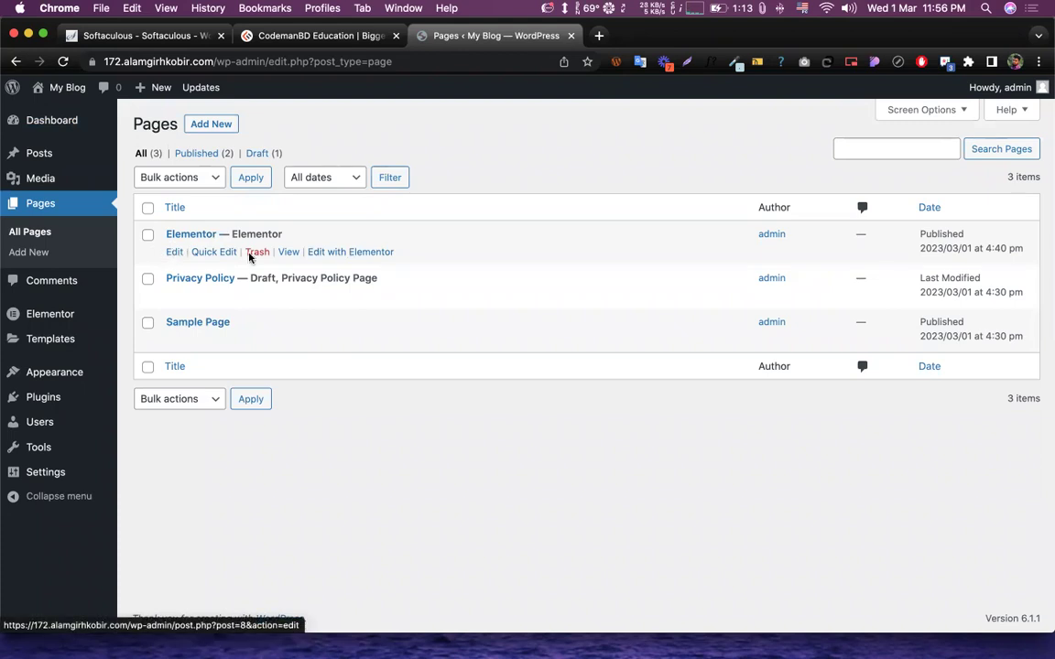
- Reopen the 'Elementor' page in the editor and scroll down to the empty three-column section
click(340, 254)
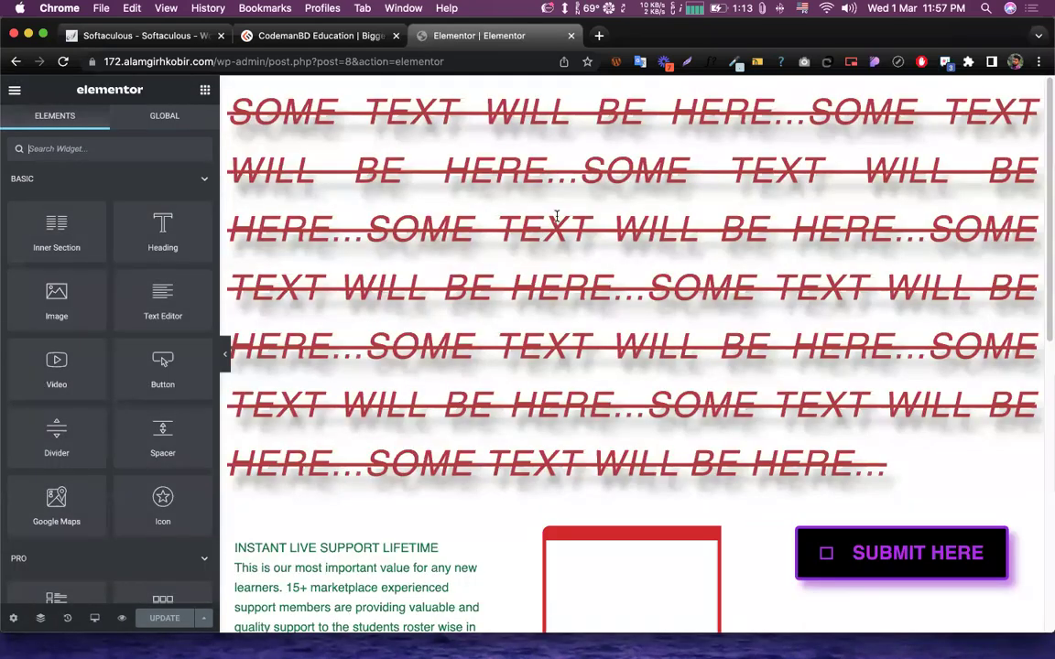
scroll(556, 216, down, 7)
scroll(515, 365, up, 3)
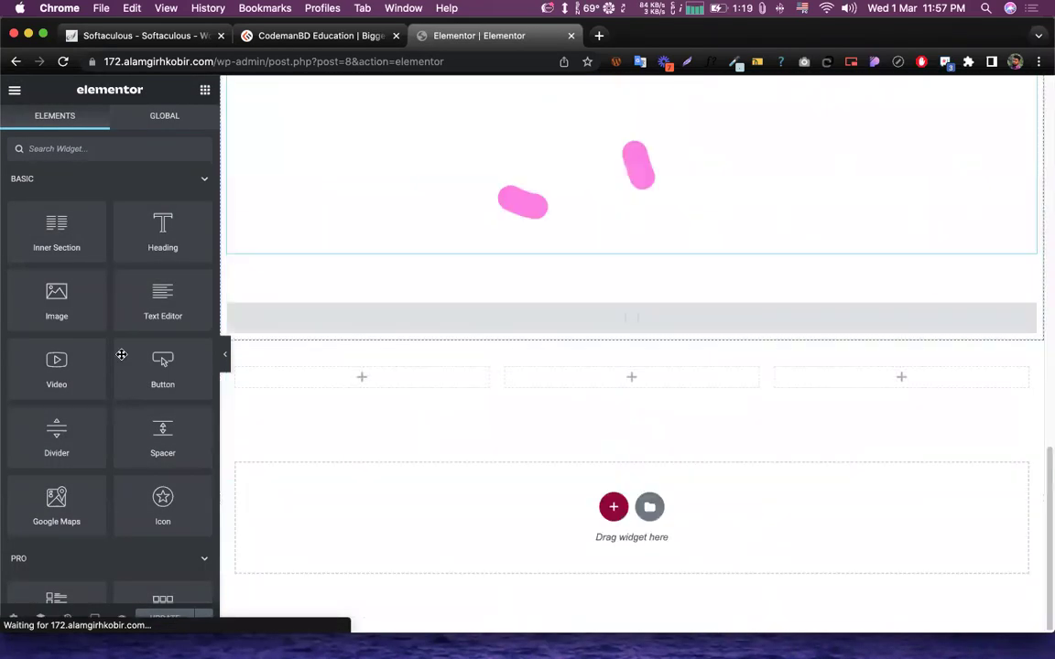
scroll(123, 358, down, 15)
scroll(169, 259, up, 5)
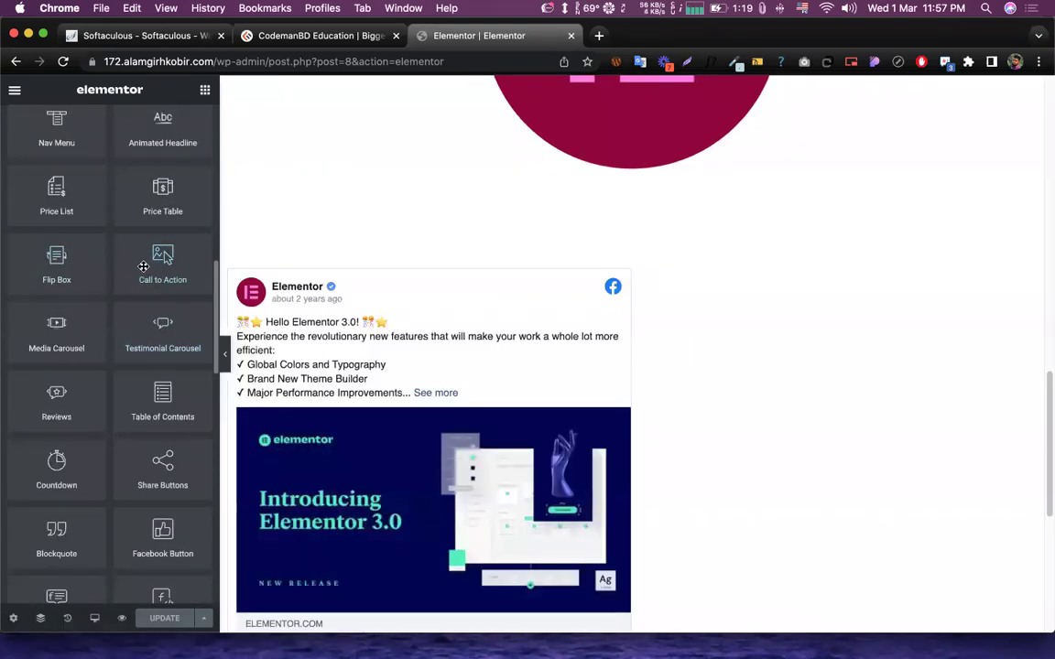
scroll(622, 293, down, 8)
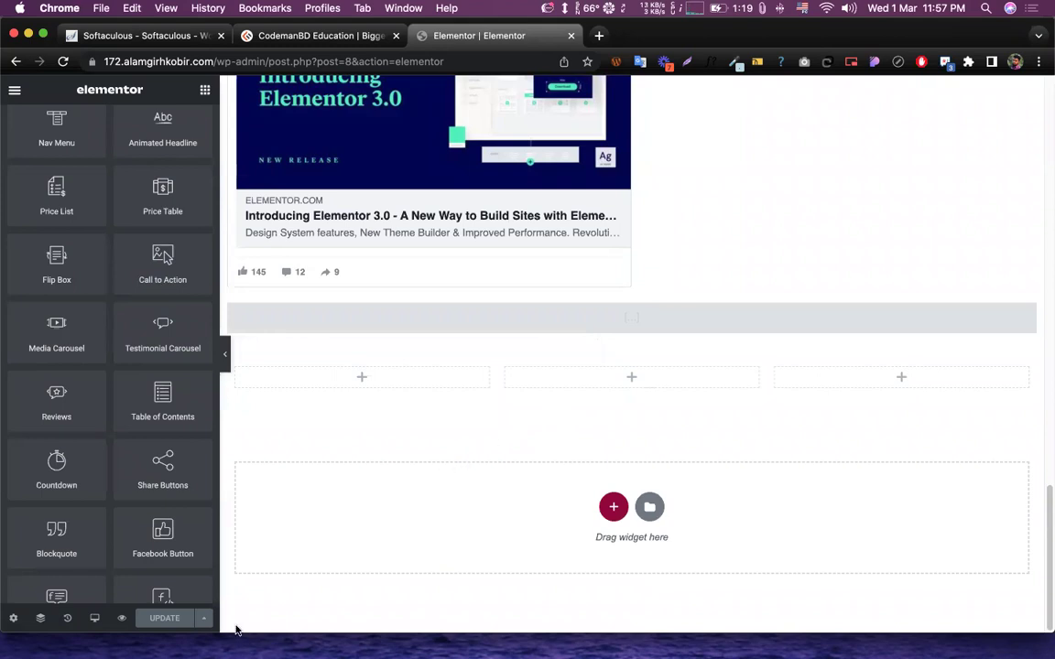
- Place a Testimonial Carousel widget in the middle column of the three-column section
drag(235, 626, 234, 617)
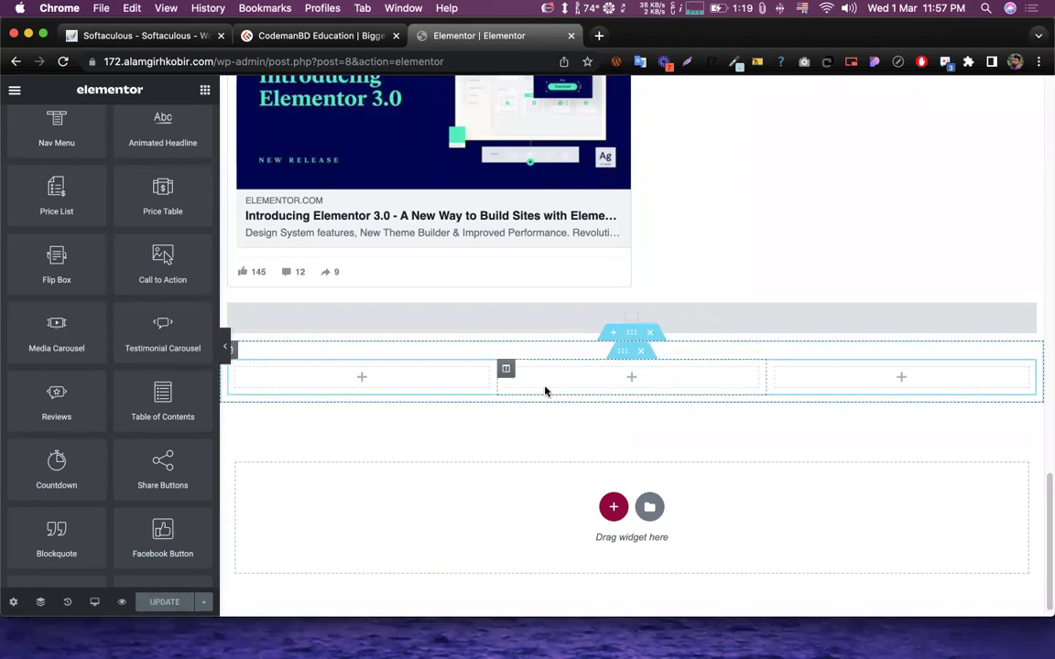
drag(163, 334, 529, 413)
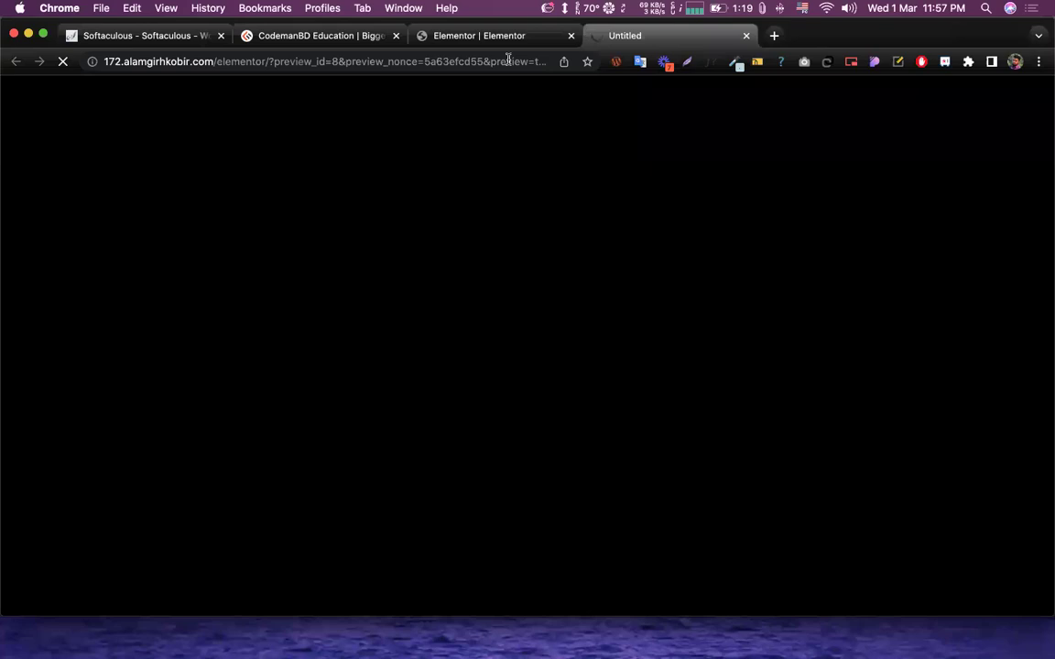
click(746, 36)
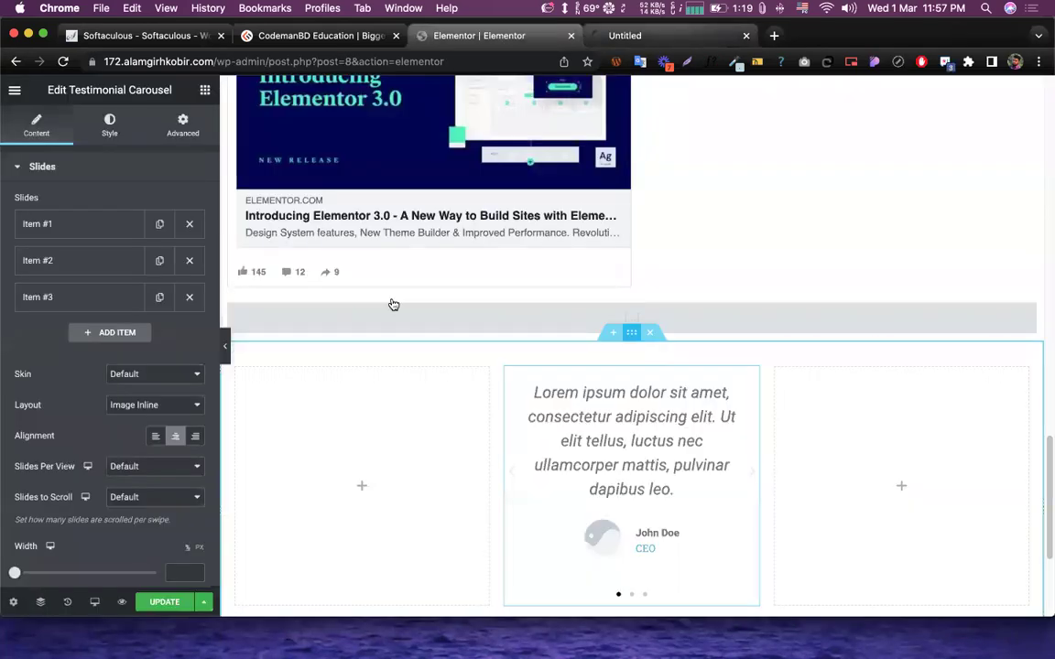
- Update the page and view it live
click(176, 606)
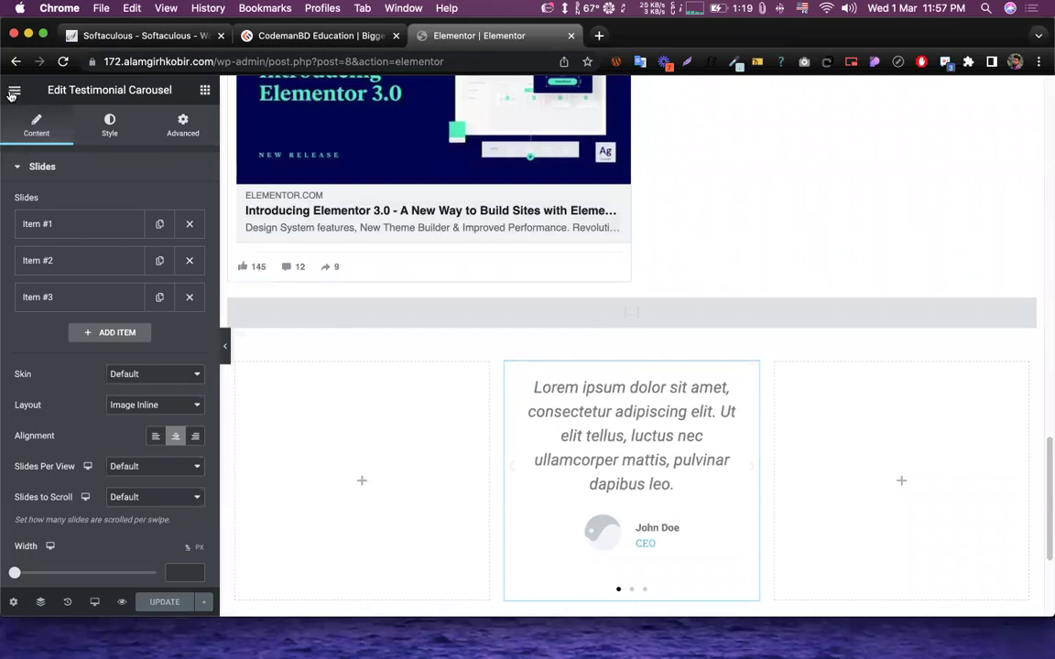
click(14, 91)
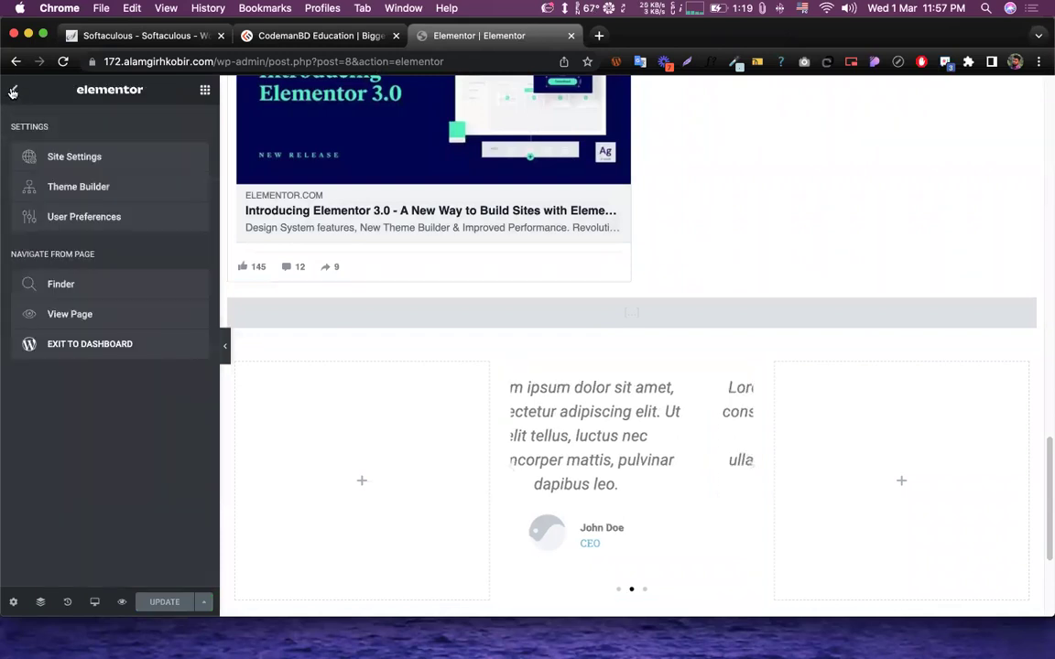
click(63, 316)
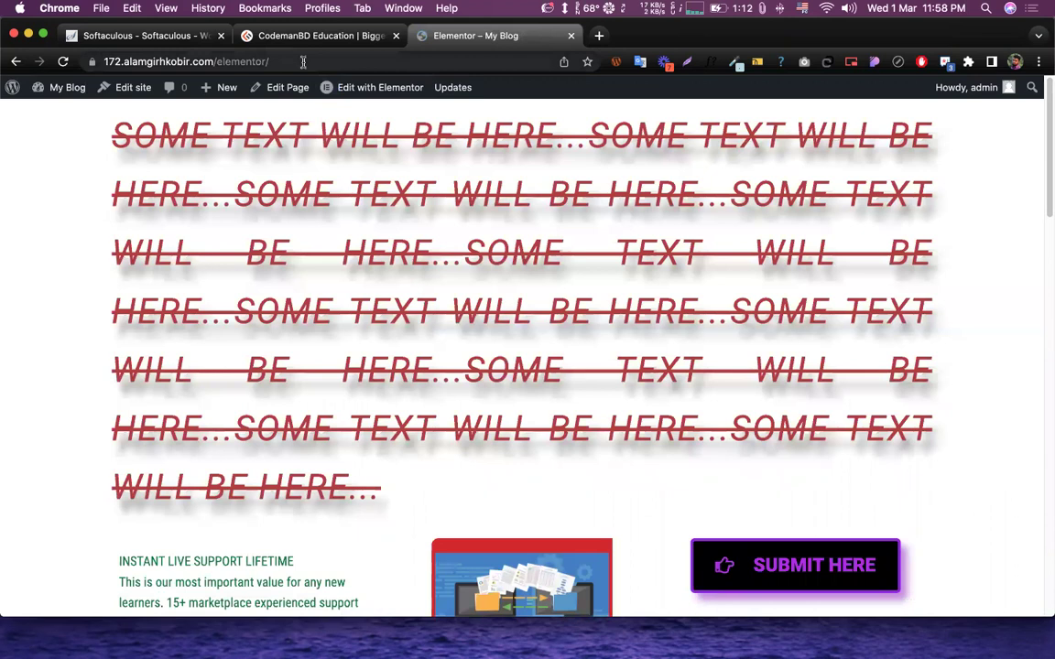
click(271, 62)
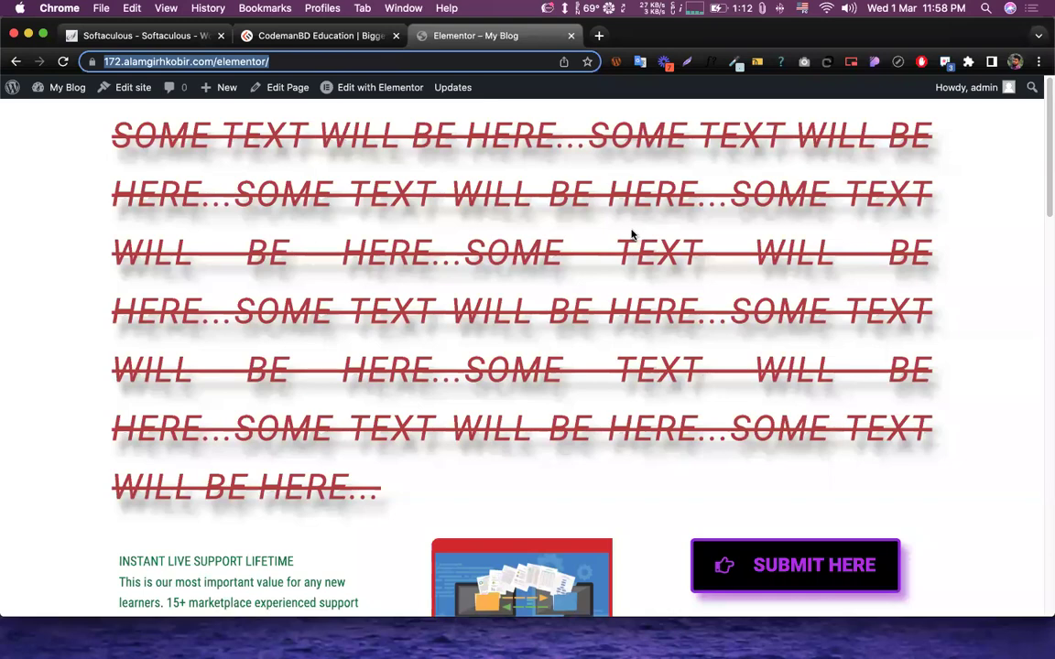
scroll(631, 235, down, 15)
scroll(633, 235, down, 4)
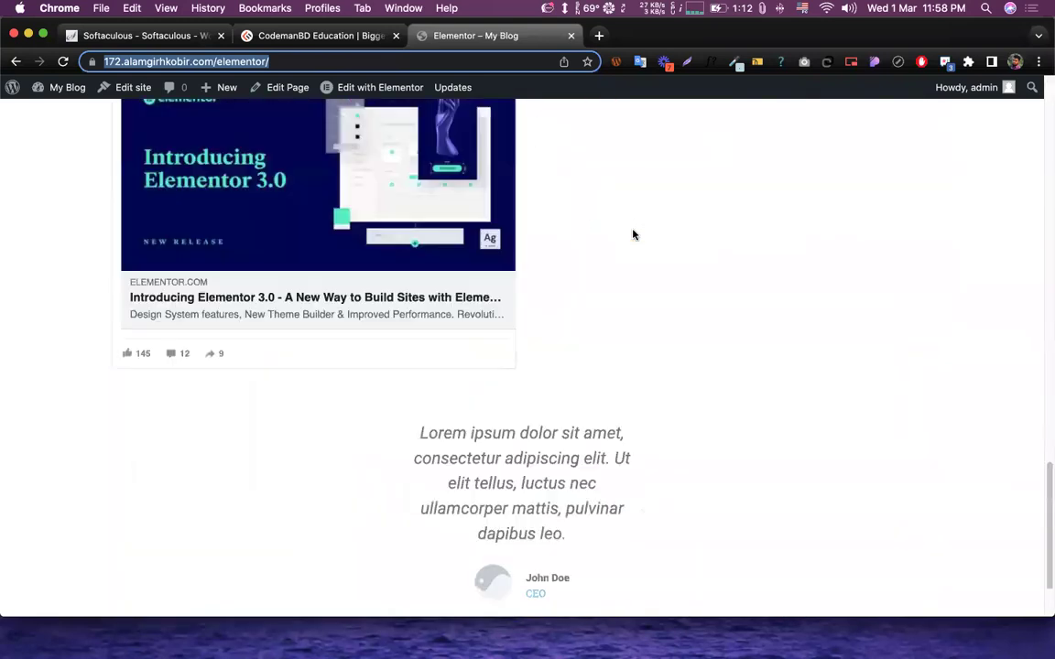
scroll(632, 235, up, 5)
scroll(632, 236, up, 3)
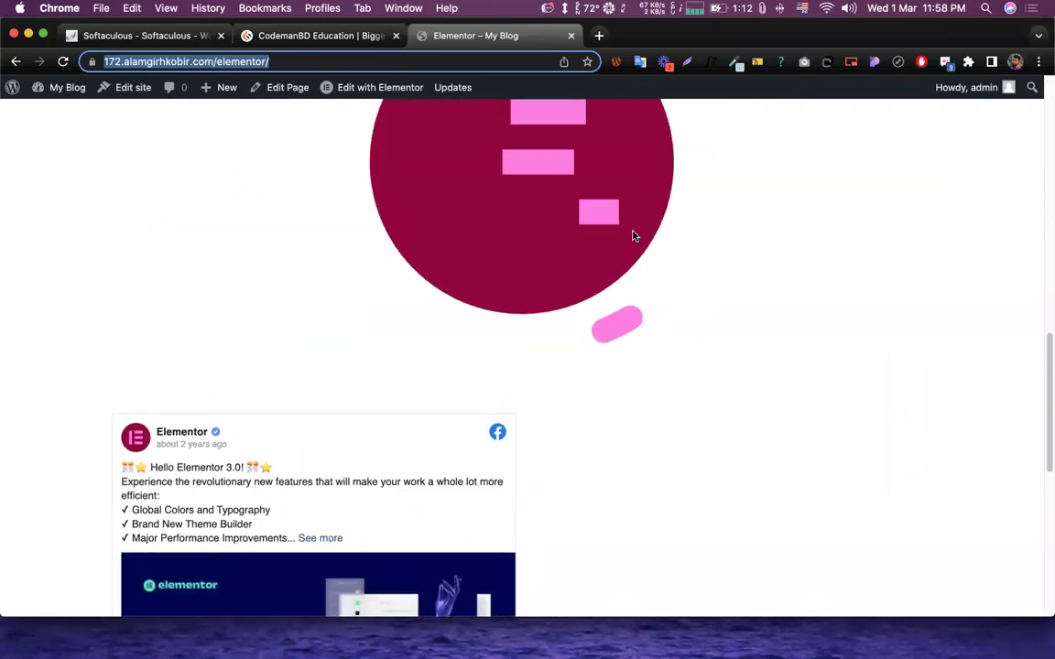
scroll(632, 236, up, 1)
scroll(632, 237, up, 8)
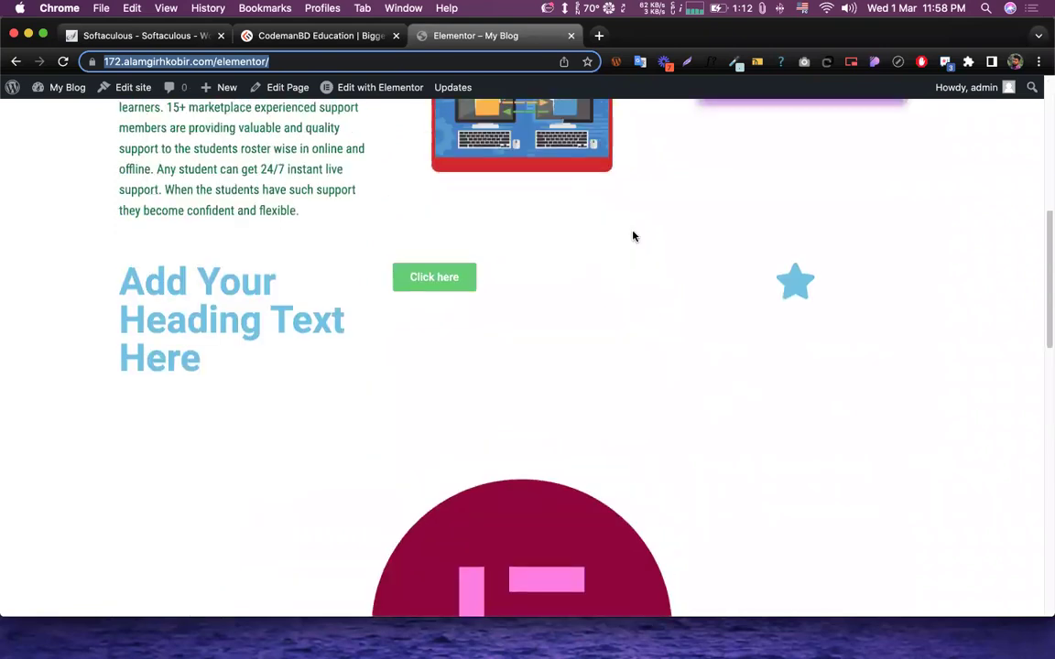